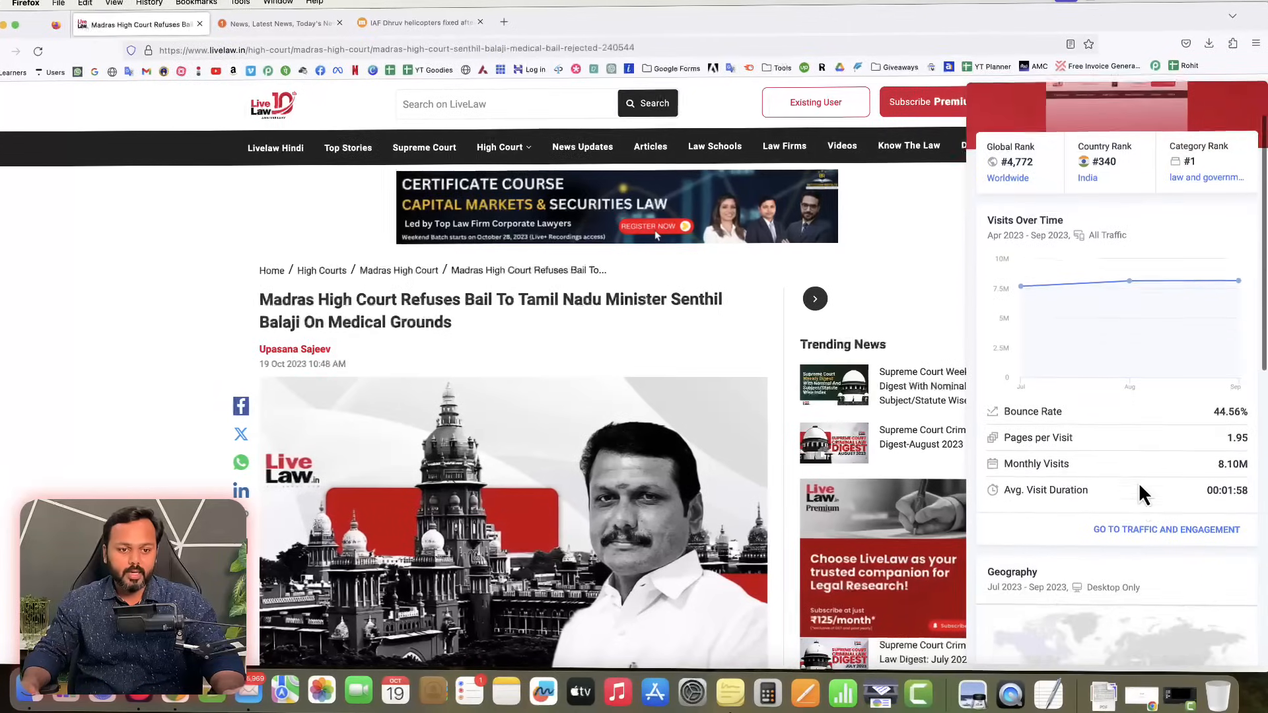
Step: Switch to the oneindia.com news site tab
mouse_move(1168, 484)
scroll(1168, 488, "down", 3)
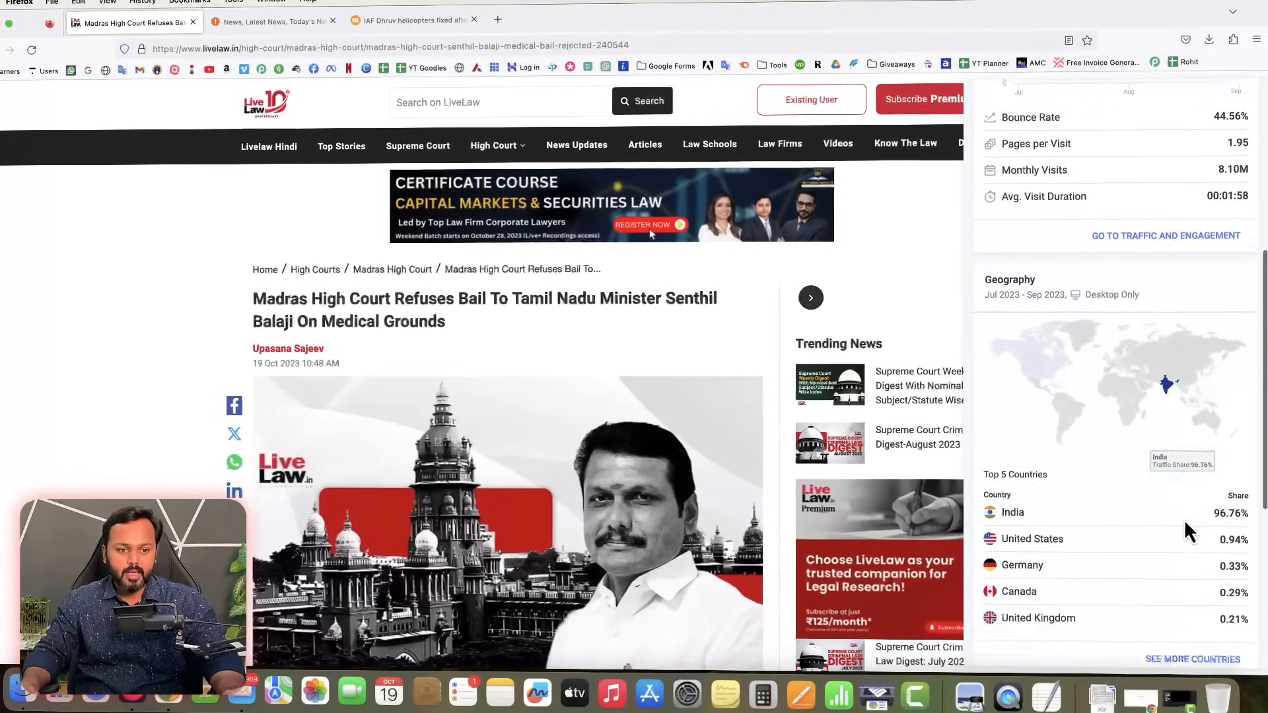
left_click_drag(1214, 476, 1243, 476)
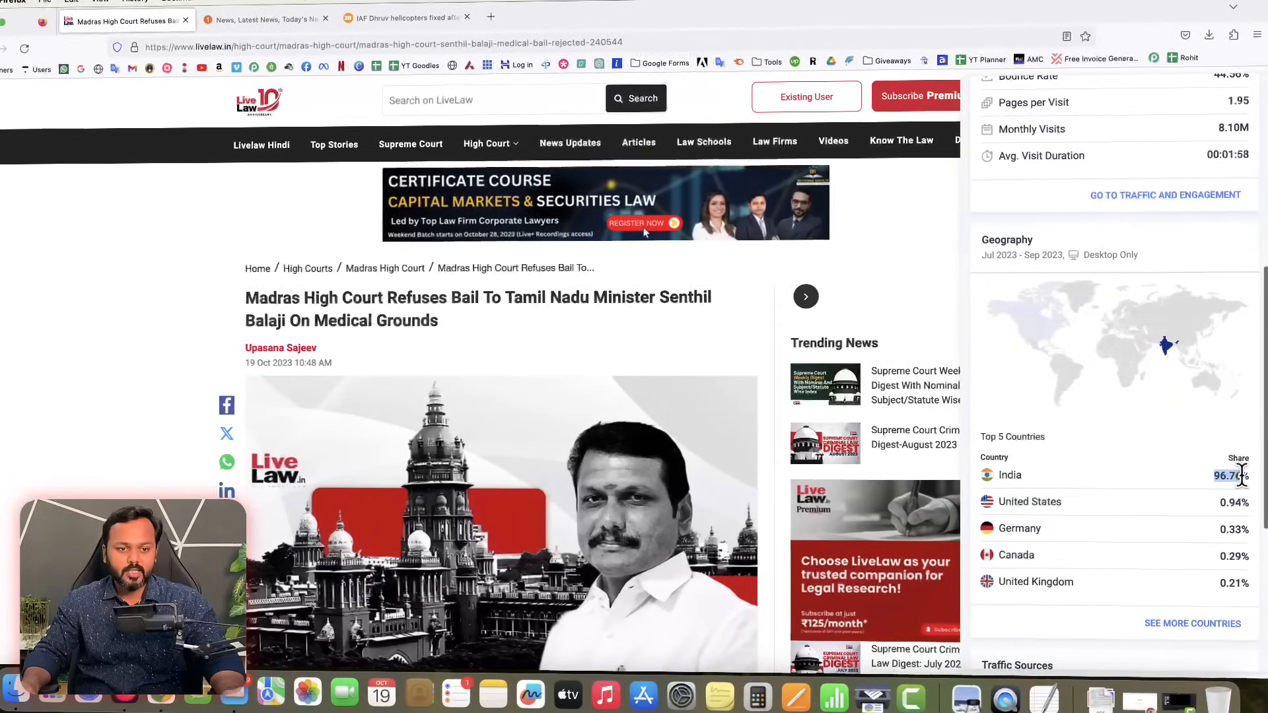
left_click(245, 17)
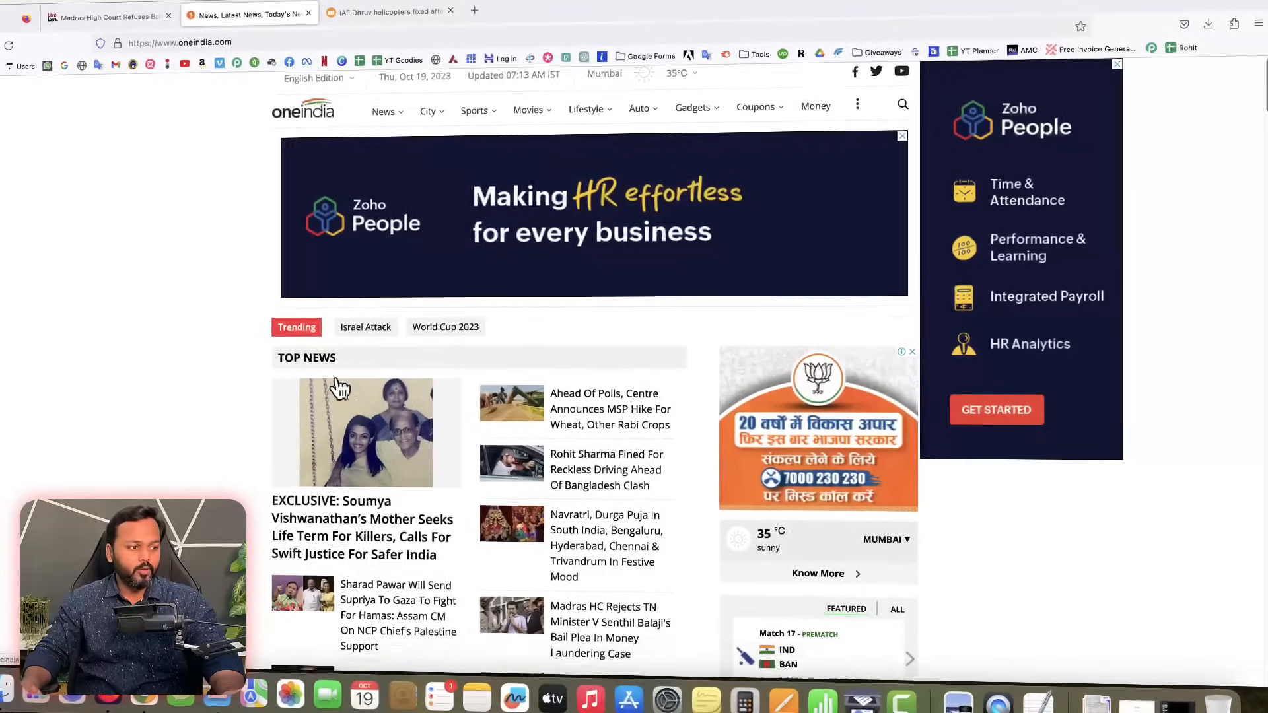
scroll(331, 378, "down", 4)
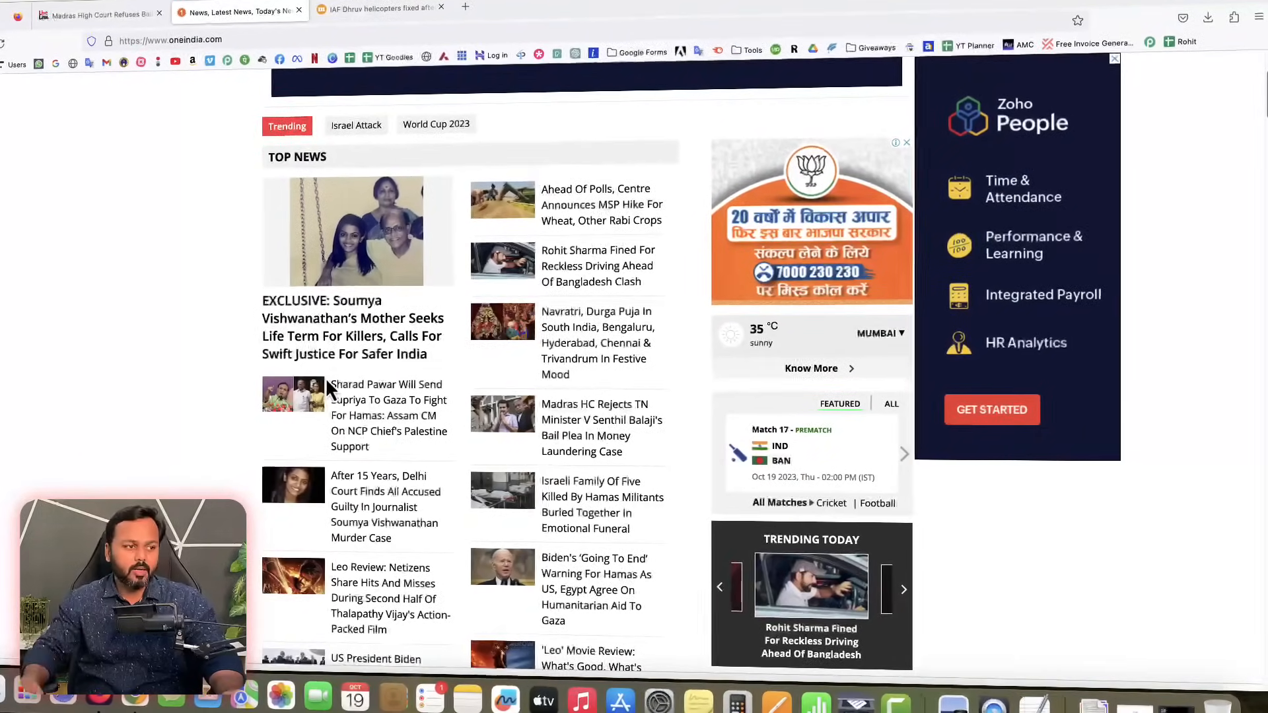
scroll(546, 379, "up", 4)
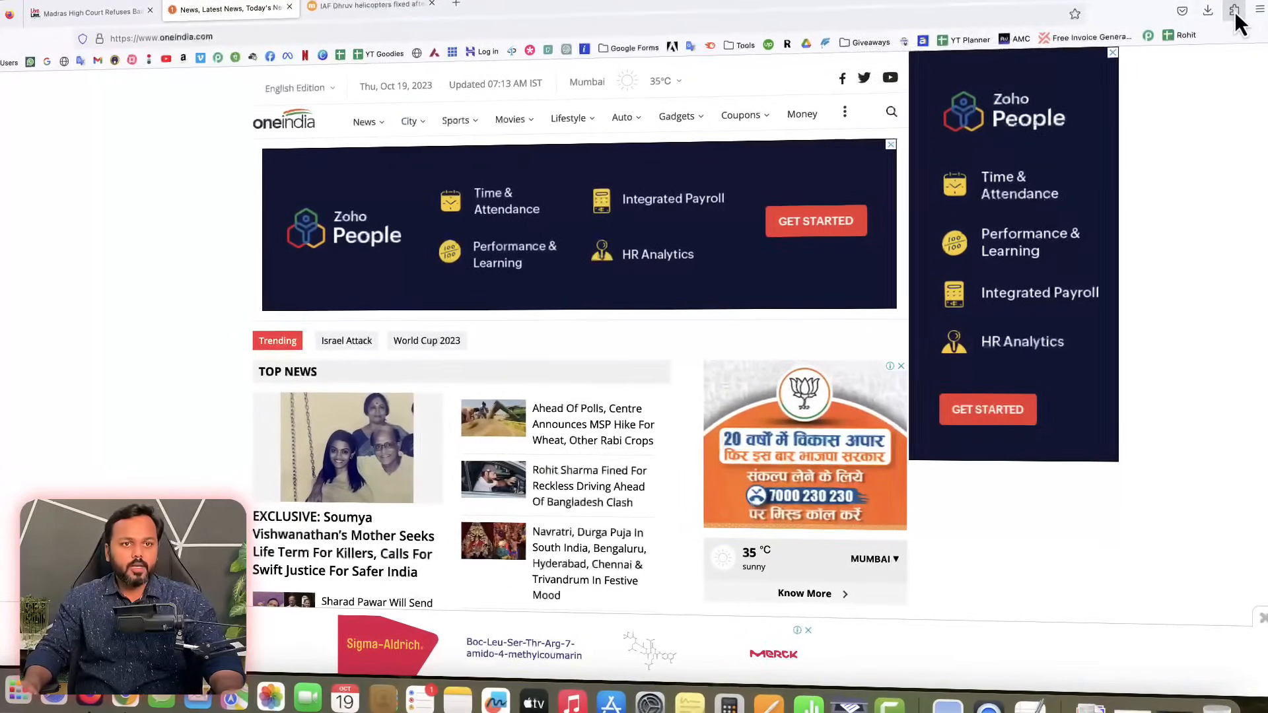
Step: Show oneindia.com's SimilarWeb stats: 31.00M monthly visits and India's 52.43% traffic share
left_click(1233, 12)
left_click(1091, 100)
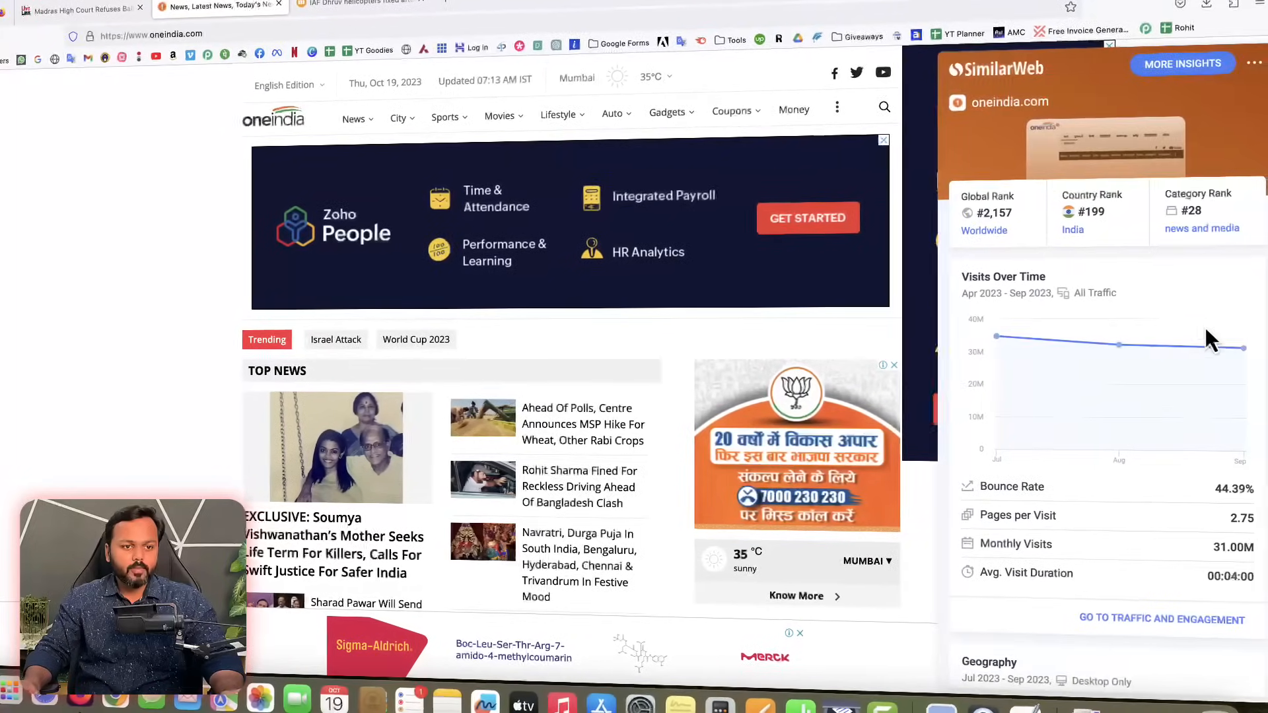
mouse_move(1236, 350)
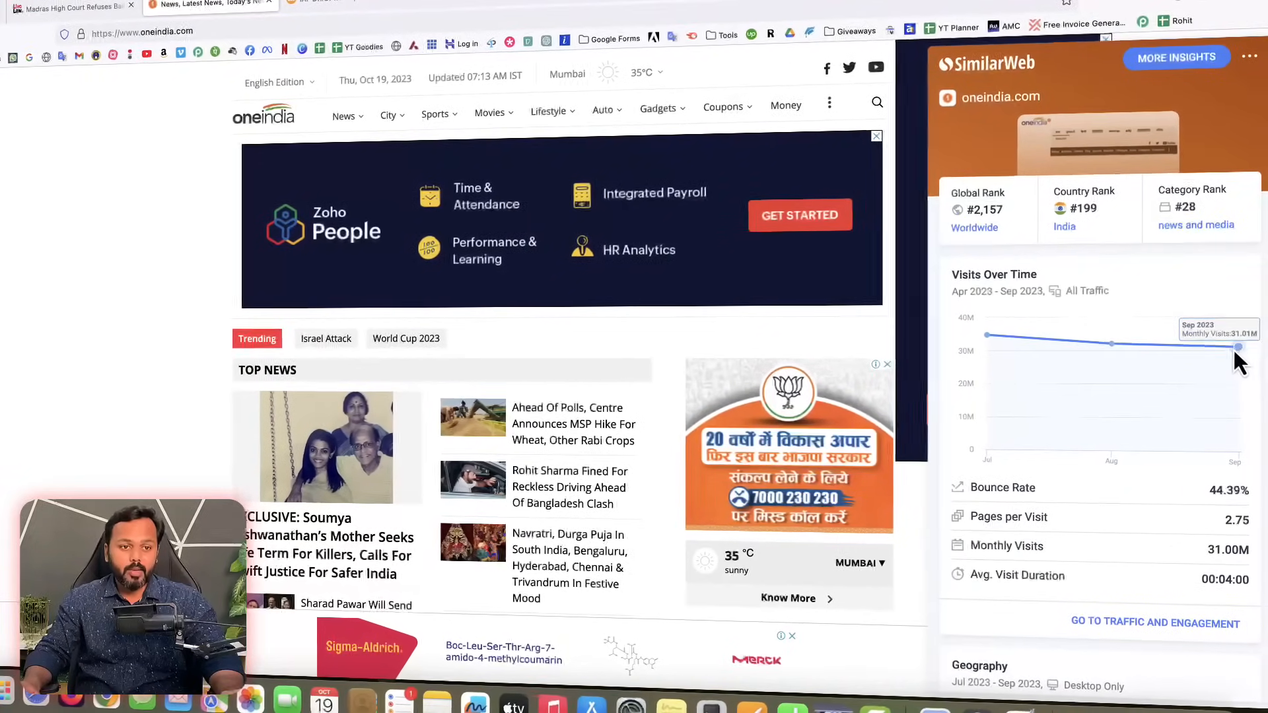
mouse_move(1112, 343)
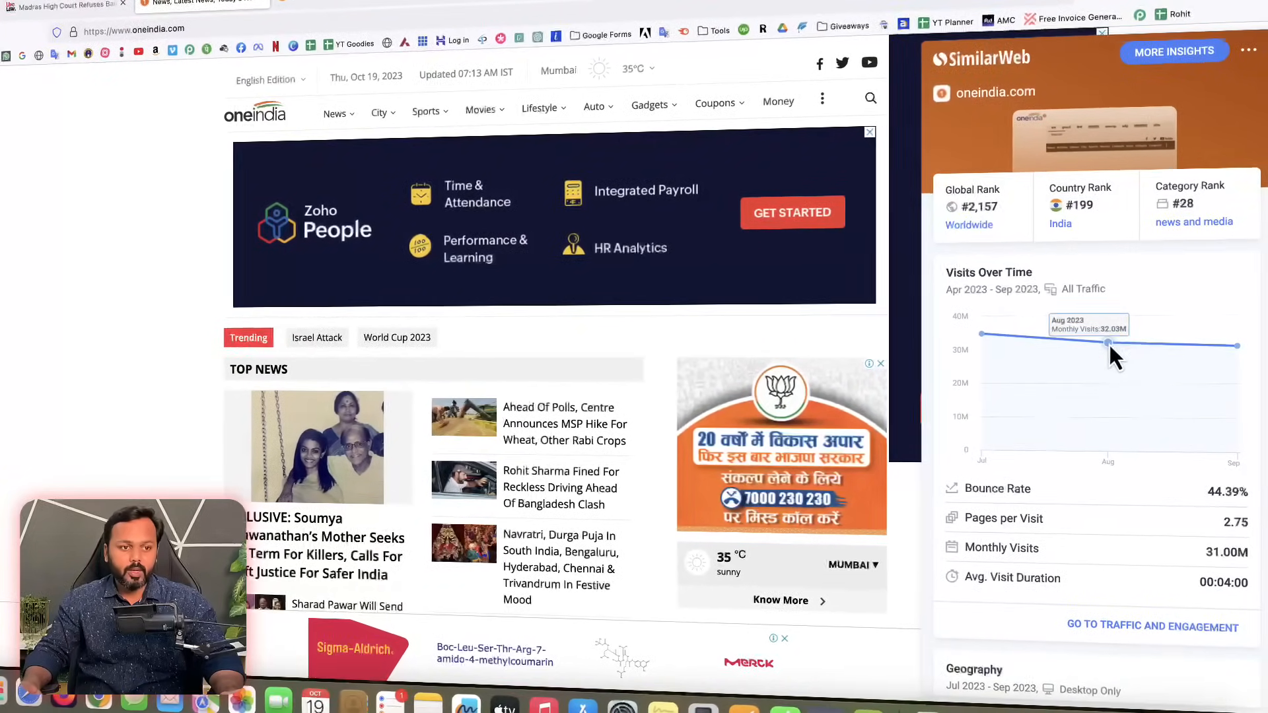
scroll(1148, 366, "down", 2)
scroll(1147, 366, "down", 5)
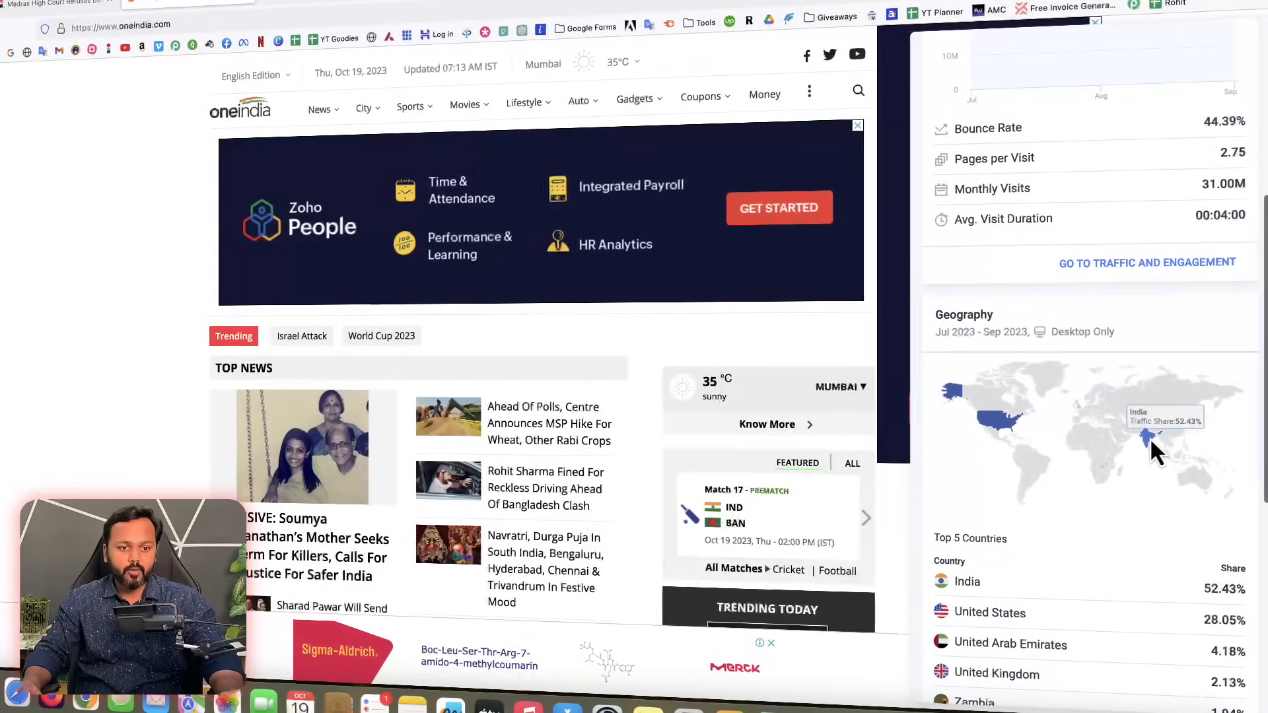
mouse_move(1001, 433)
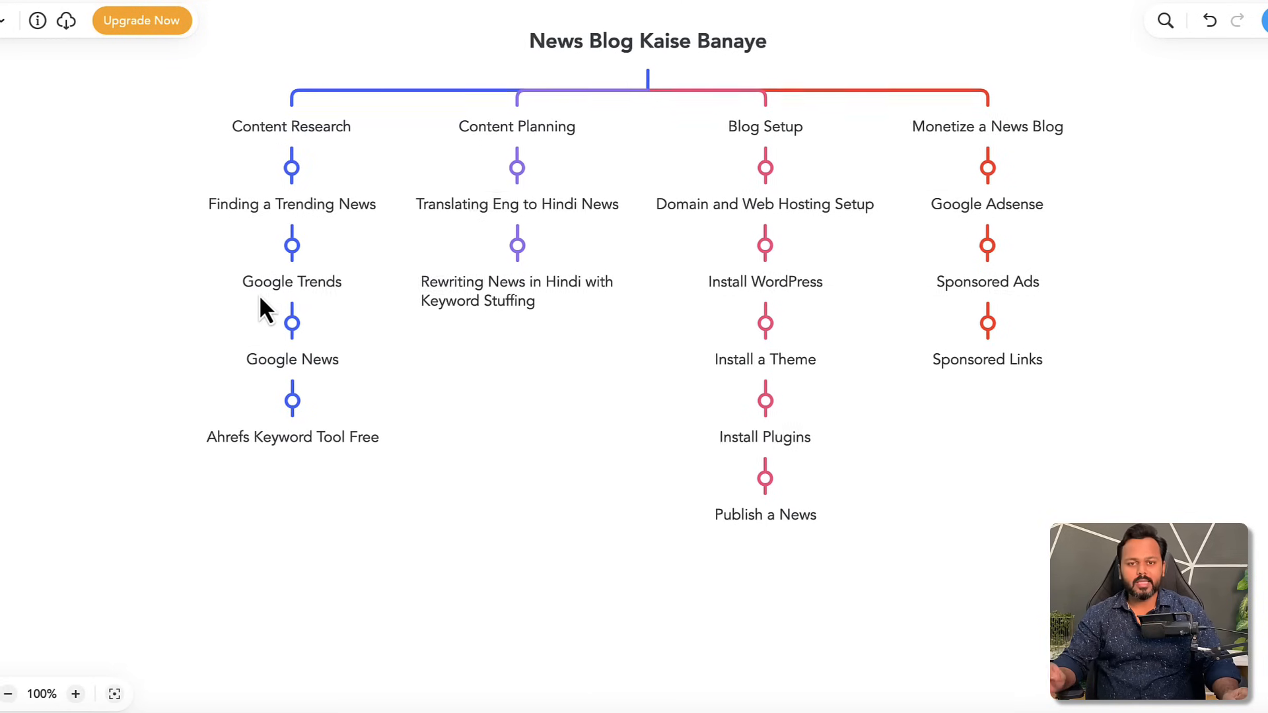
Step: Open a new Firefox tab next to the MindMeister news blog map
left_click(311, 38)
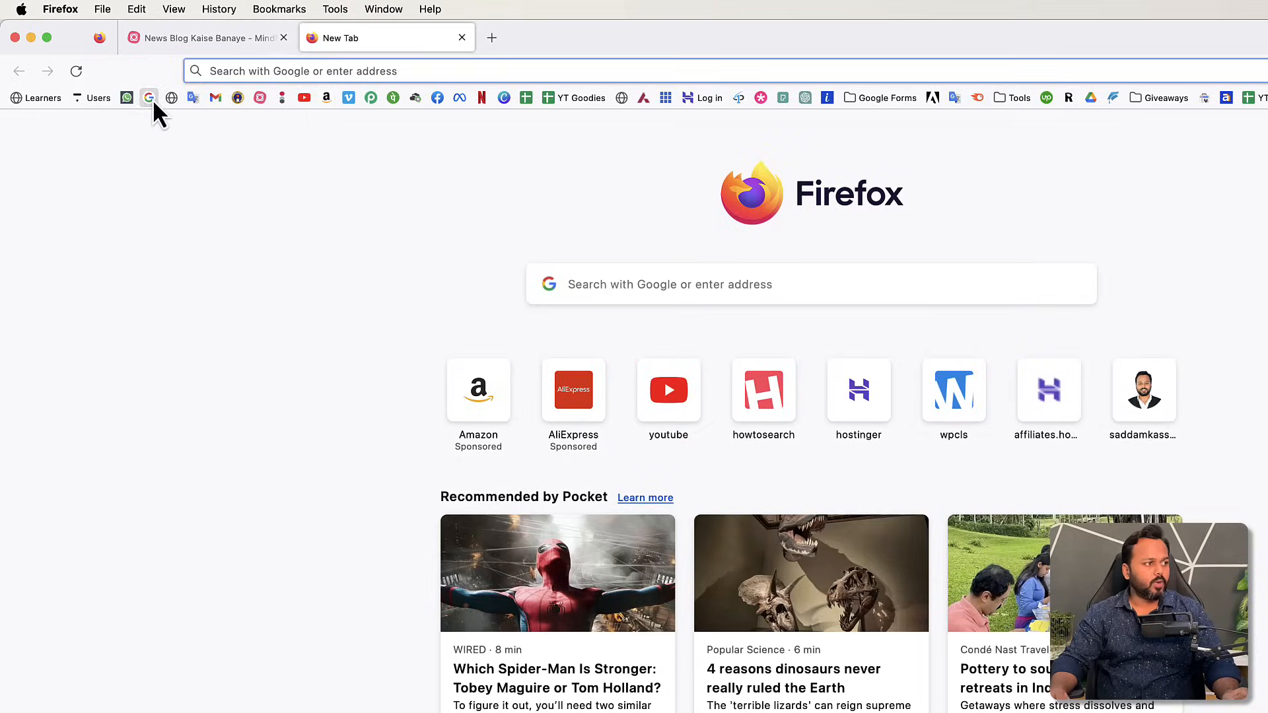
Step: Search Google for 'google trends' and go to the Google Trends site
left_click(151, 99)
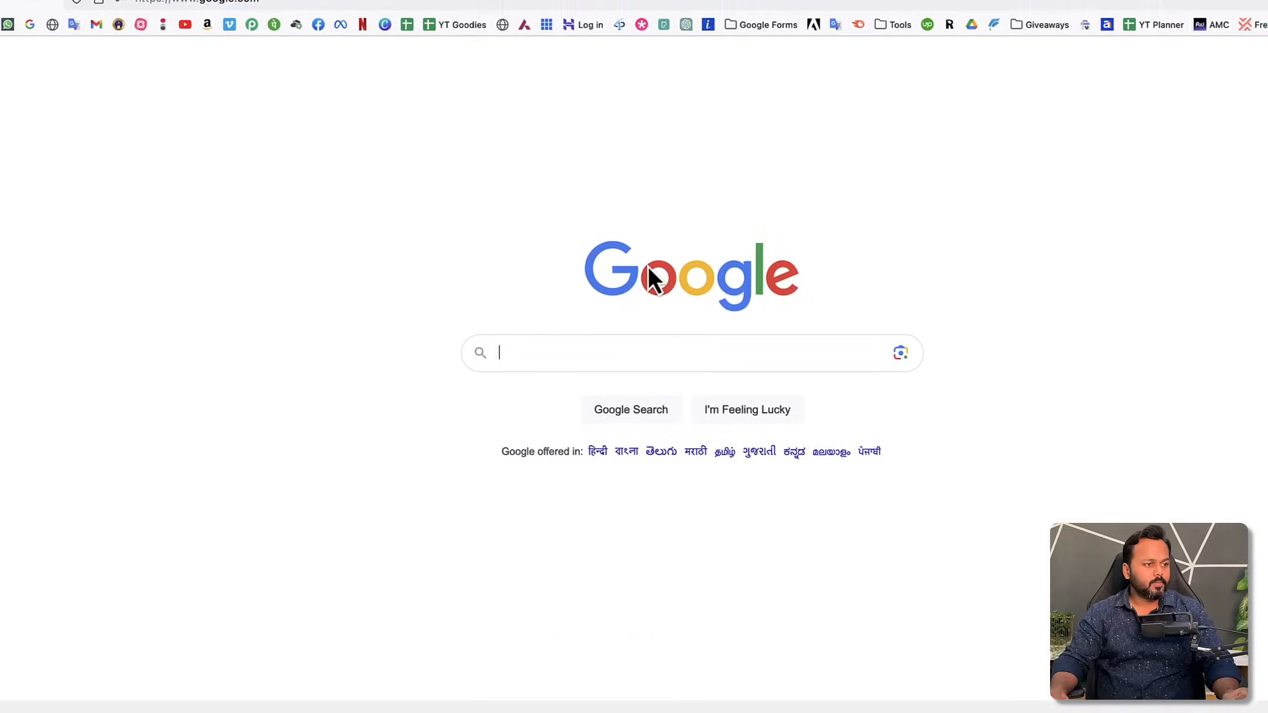
type("google trend")
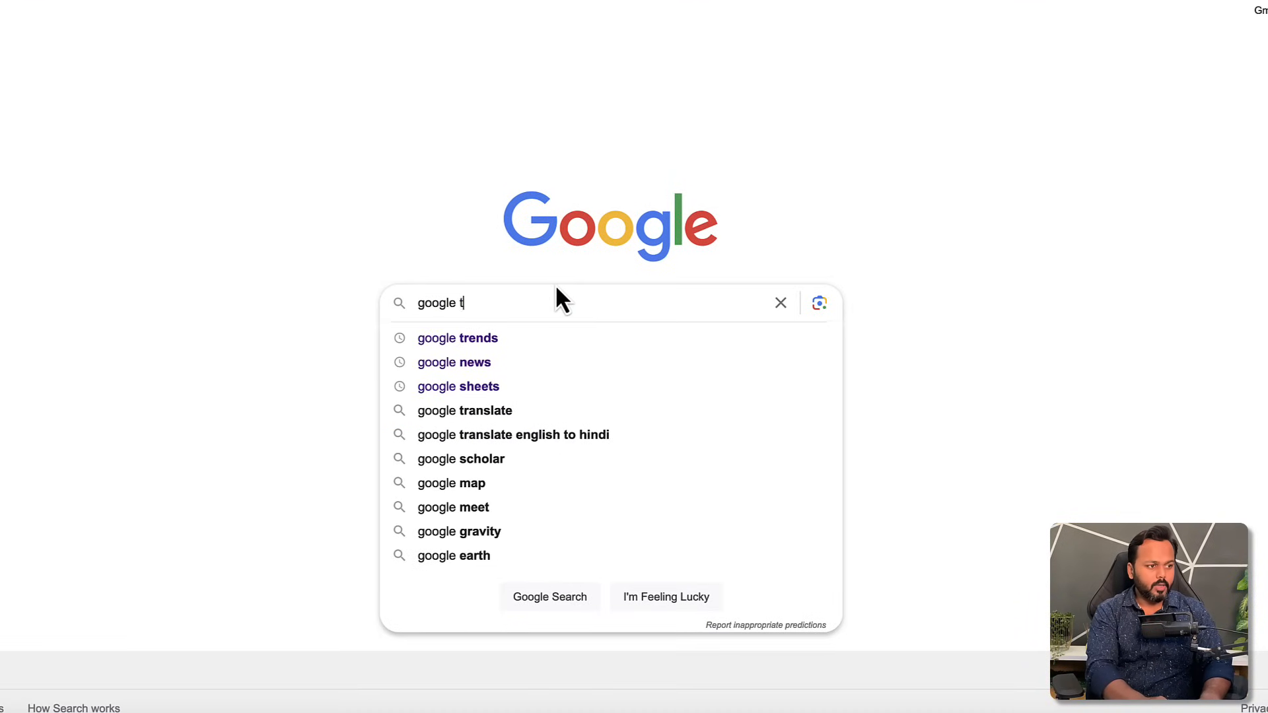
type("s")
key("Return")
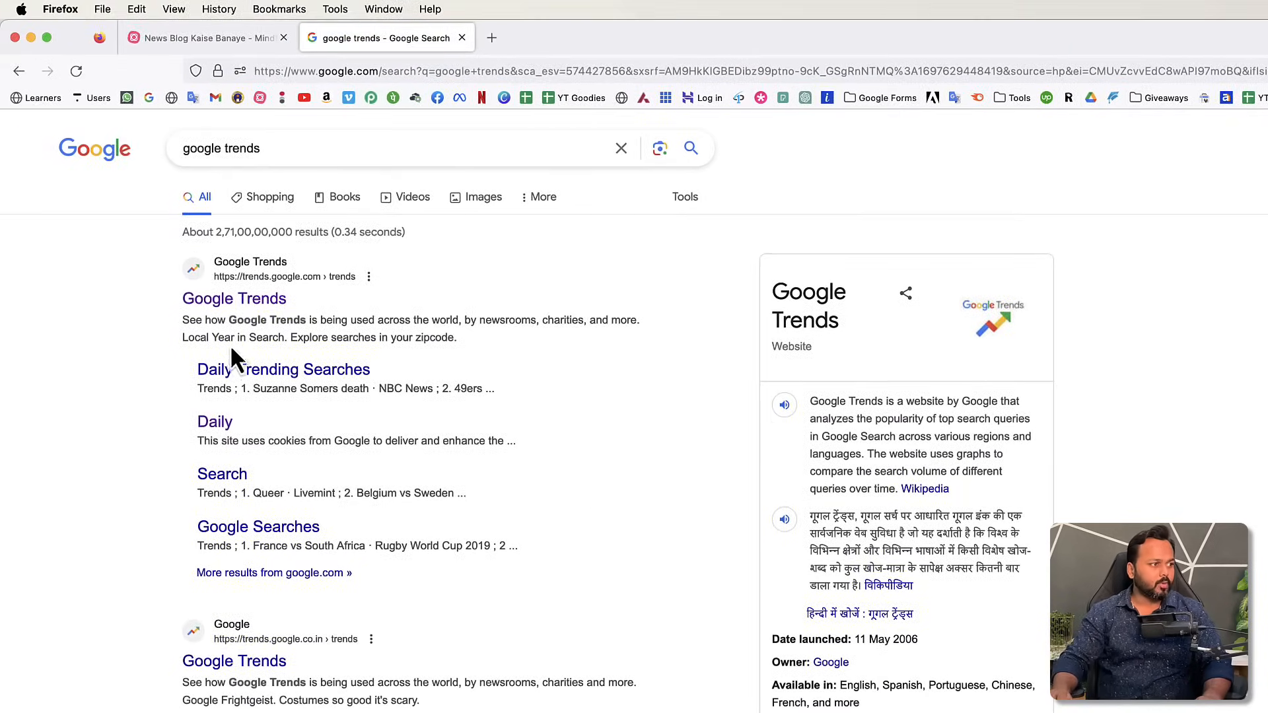
left_click(245, 300)
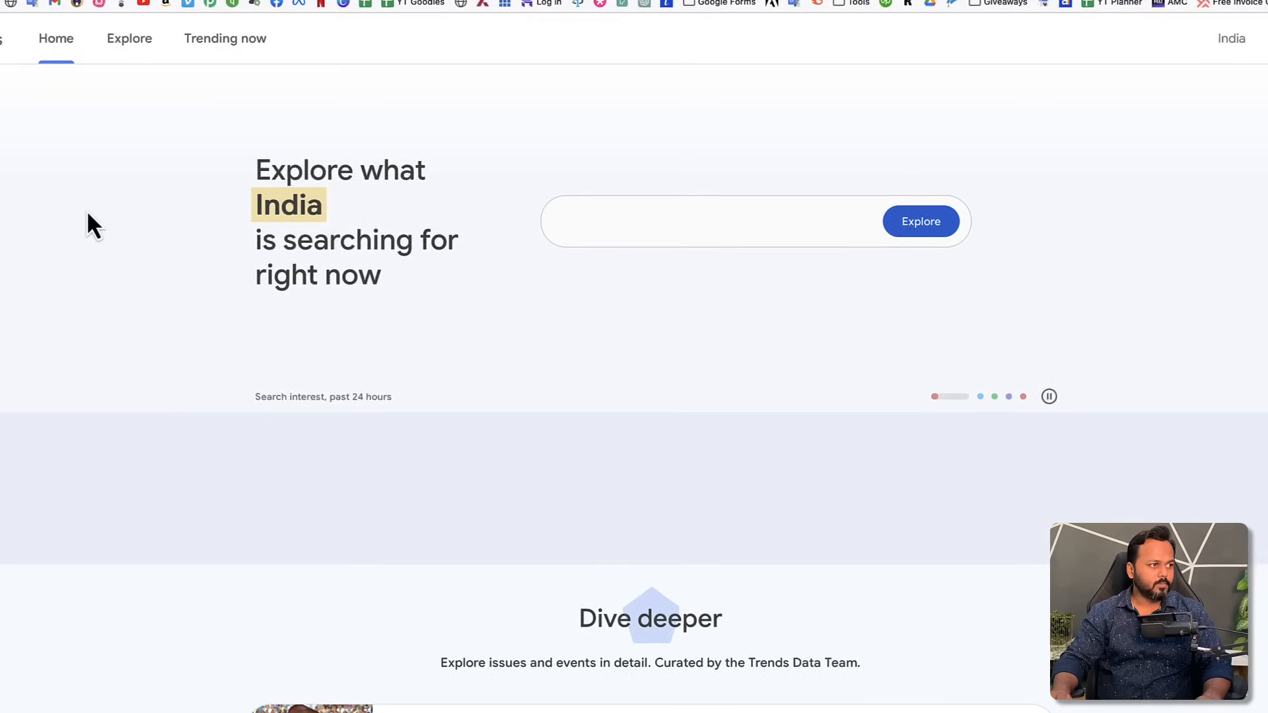
Step: Show India's realtime trending searches for the past 24 hours and scroll through them
left_click(215, 33)
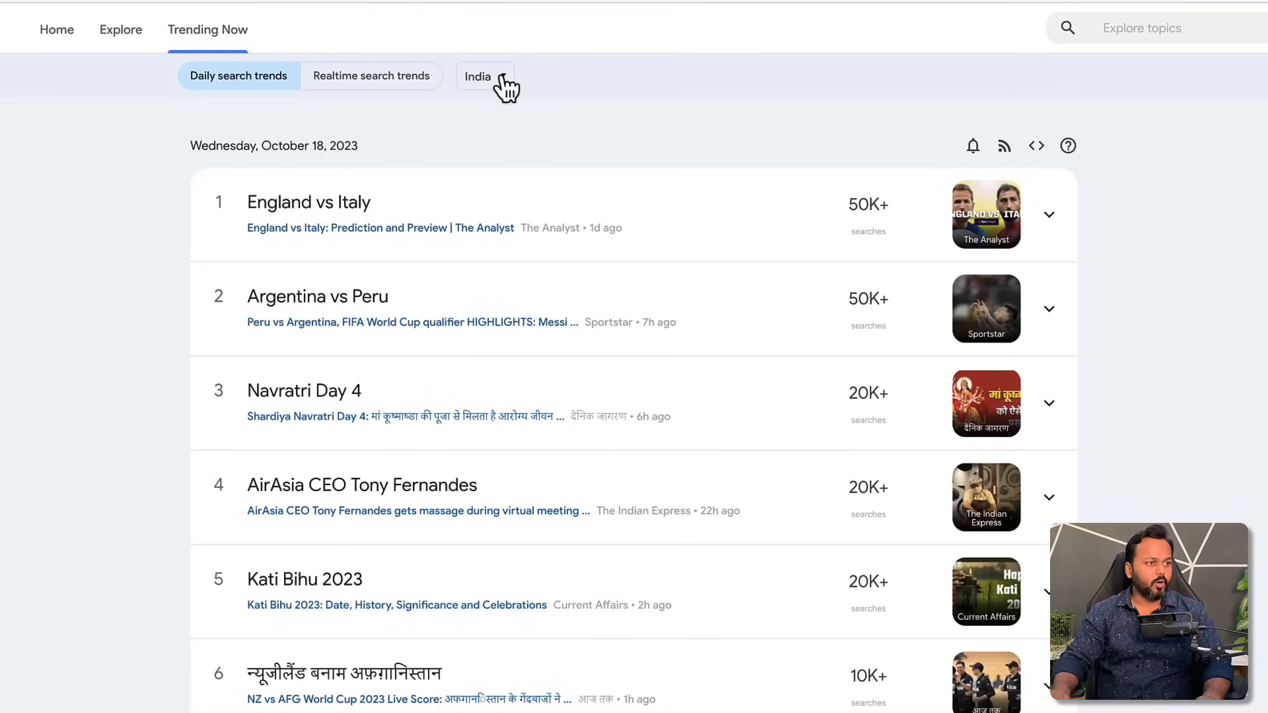
left_click(502, 76)
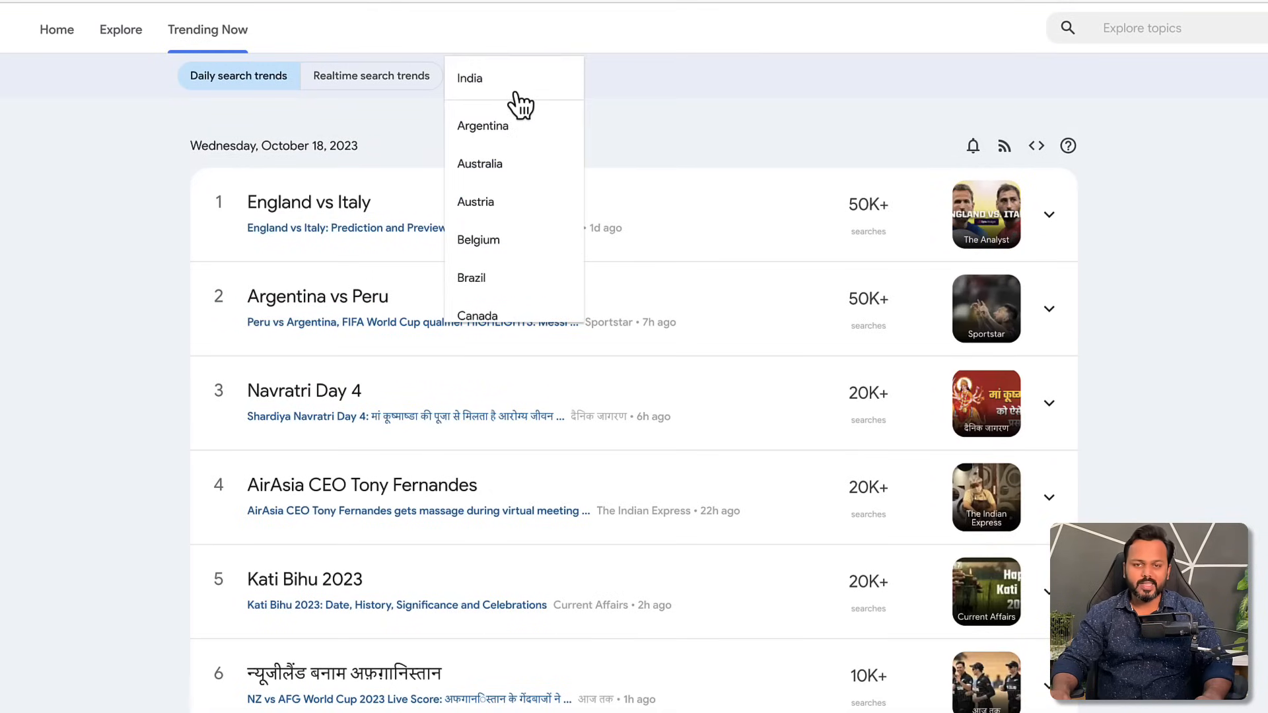
left_click(481, 85)
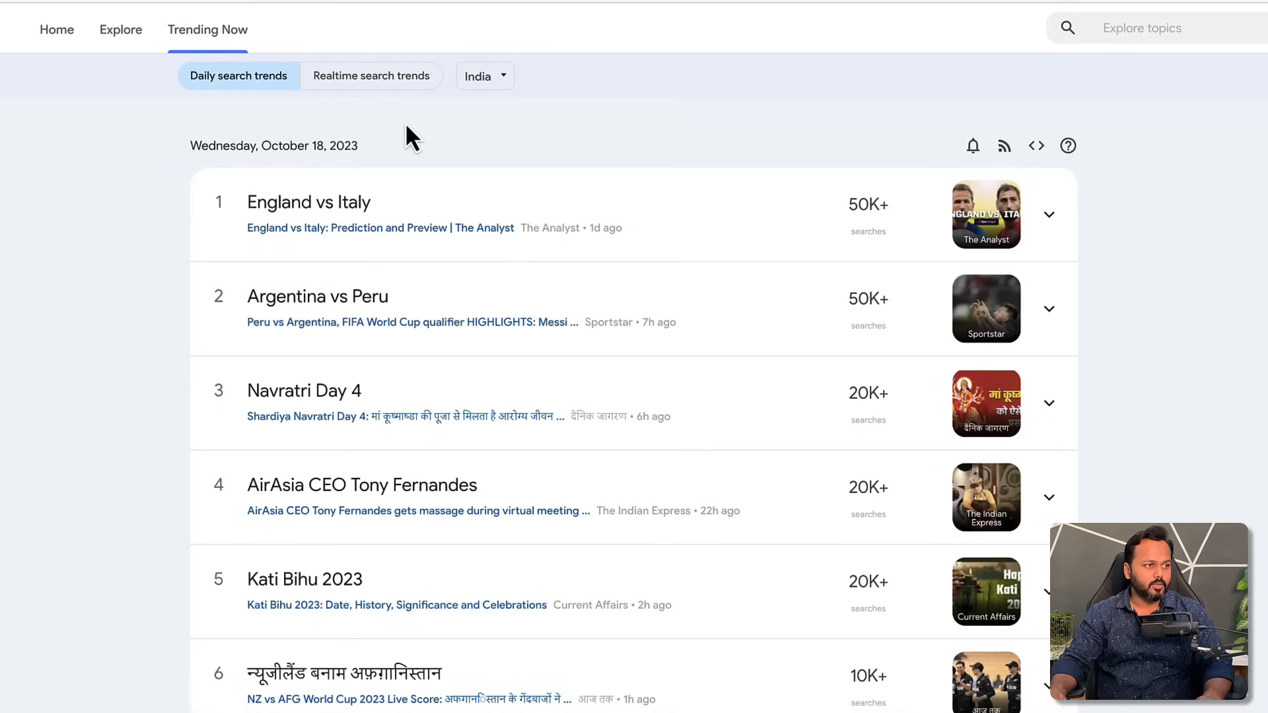
left_click(350, 78)
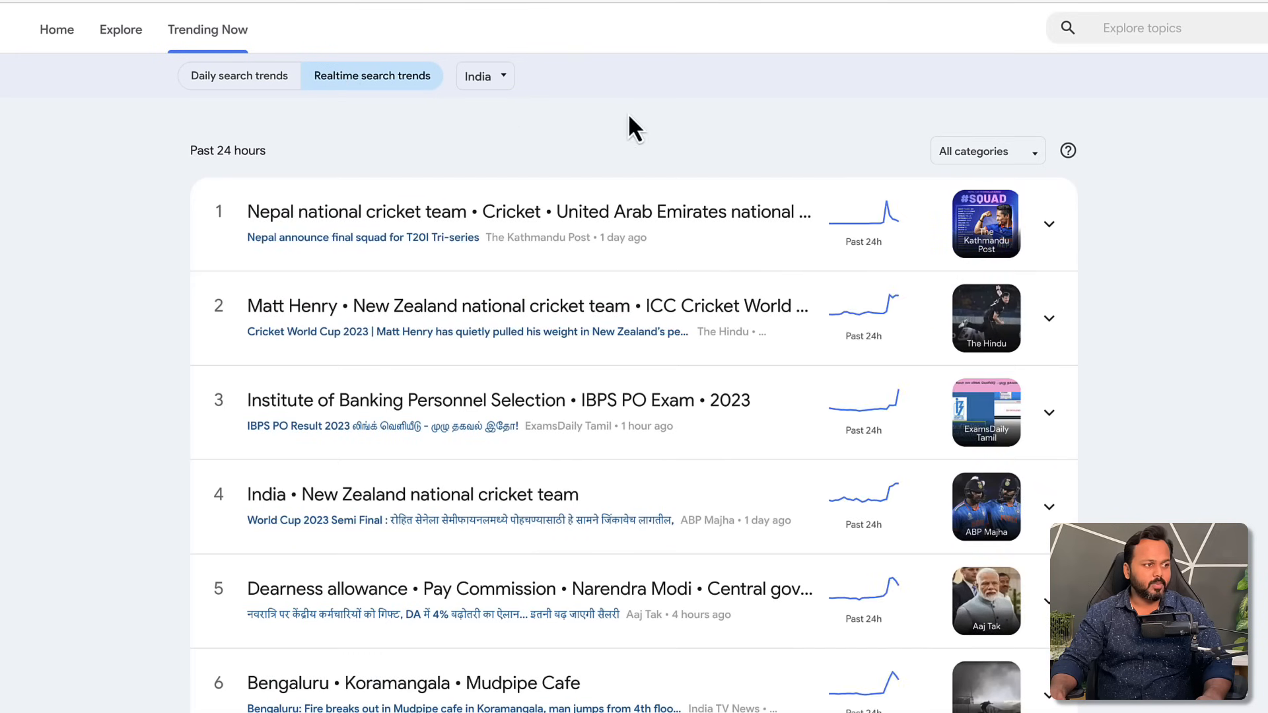
left_click_drag(189, 150, 261, 152)
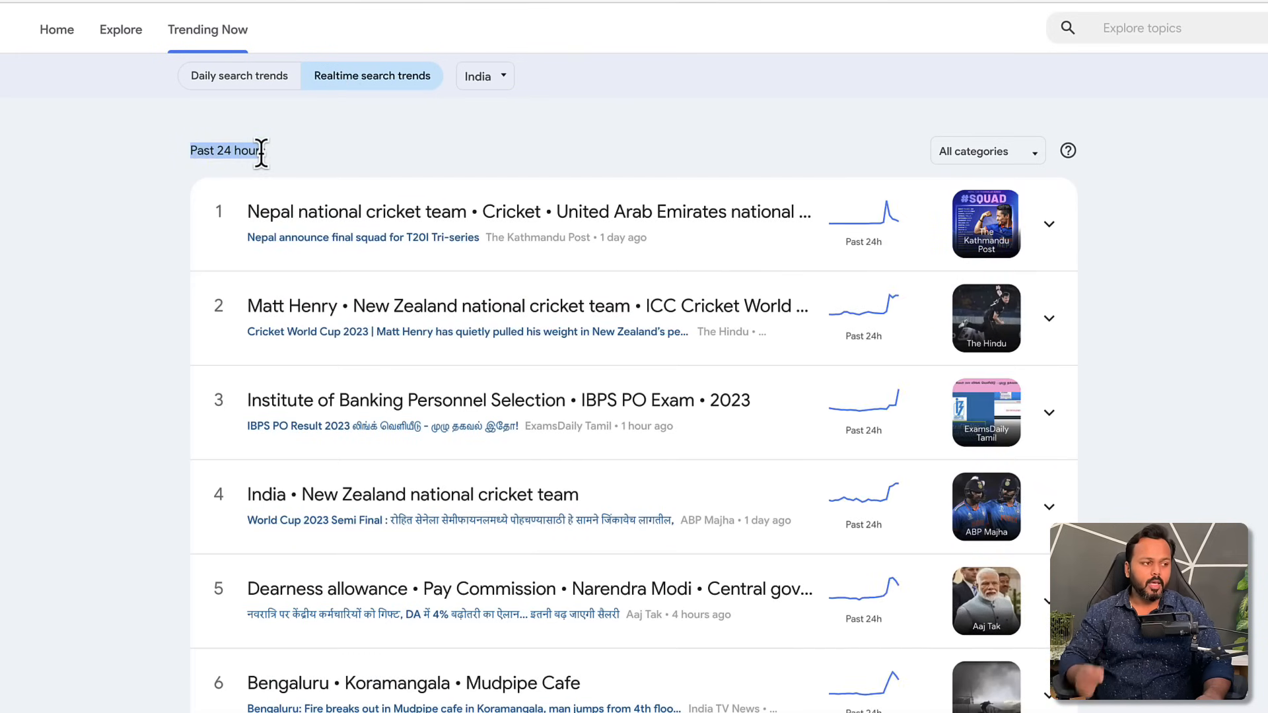
left_click(698, 156)
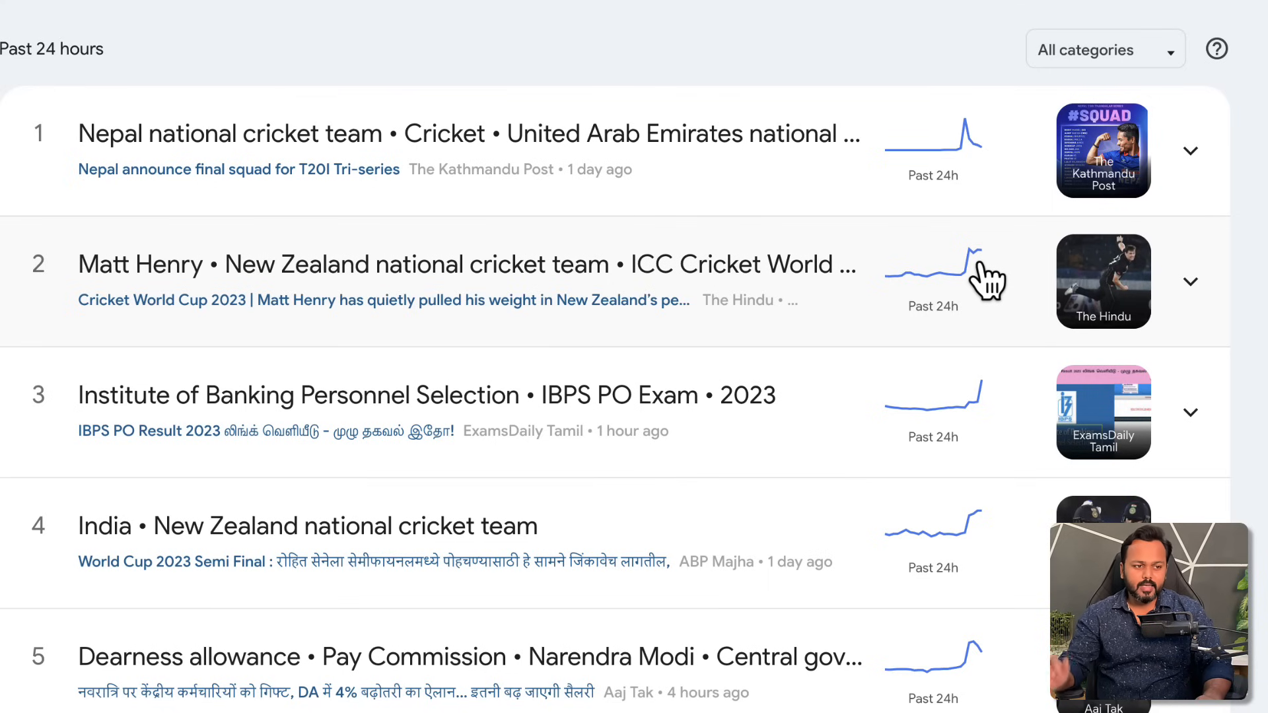
scroll(125, 501, "down", 1)
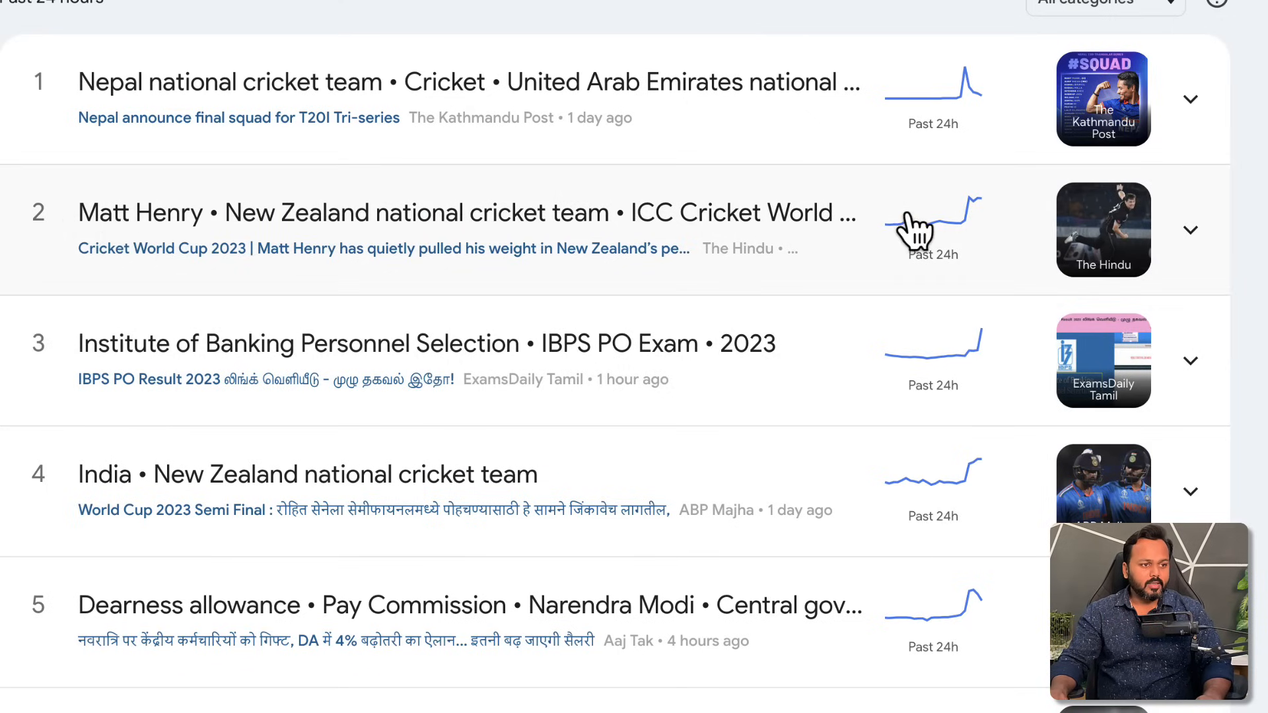
Step: Expand the Matt Henry trend and read The Hindu's article on him
left_click(1172, 239)
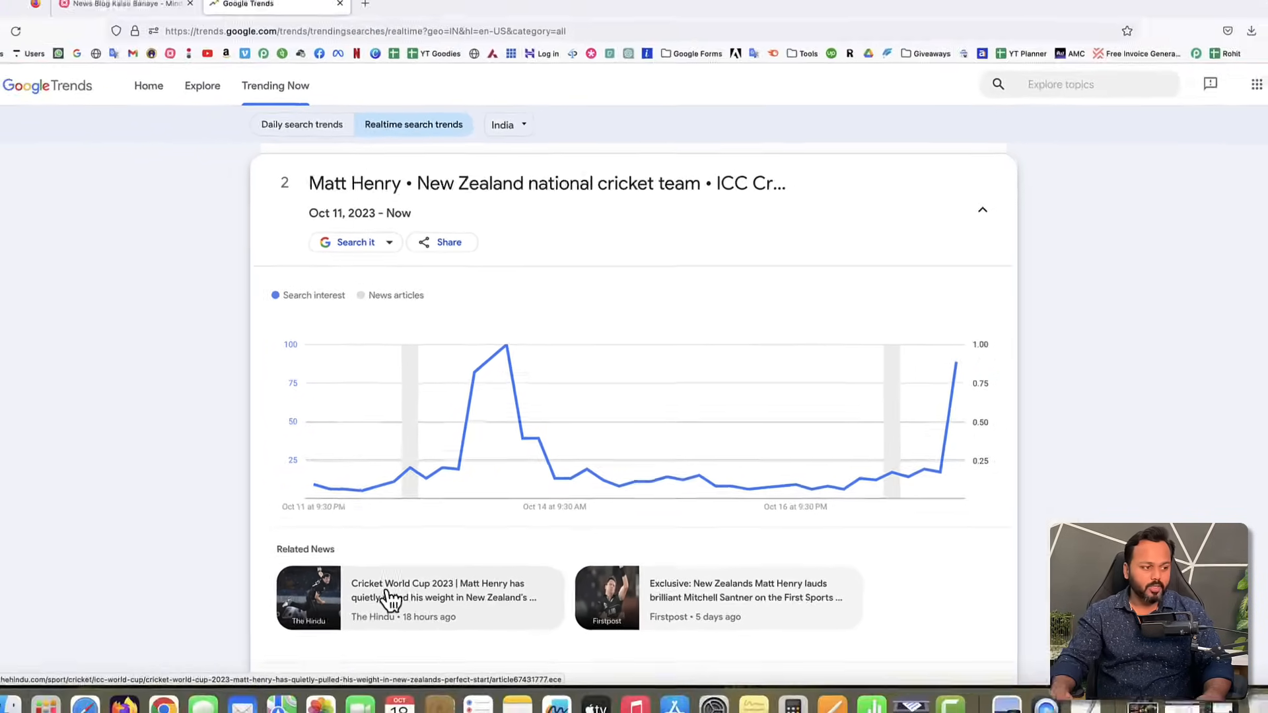
left_click(347, 647)
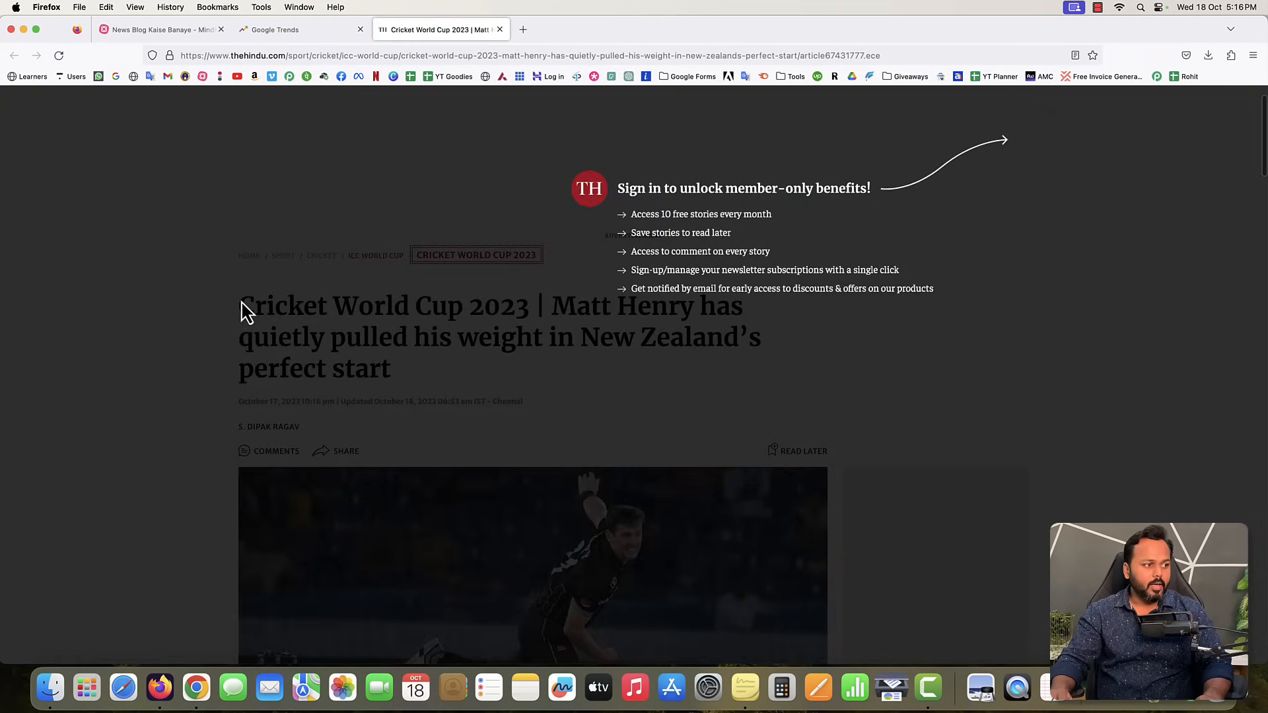
left_click(906, 368)
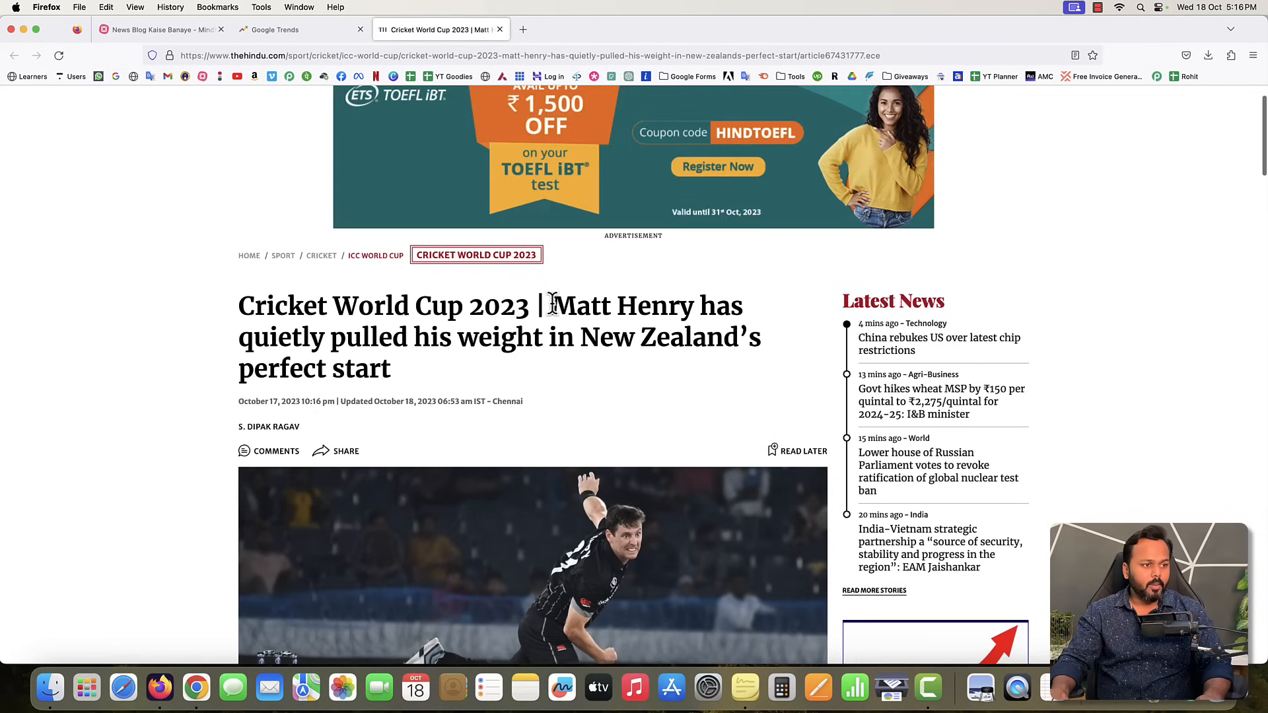
left_click_drag(552, 307, 468, 366)
left_click(468, 365)
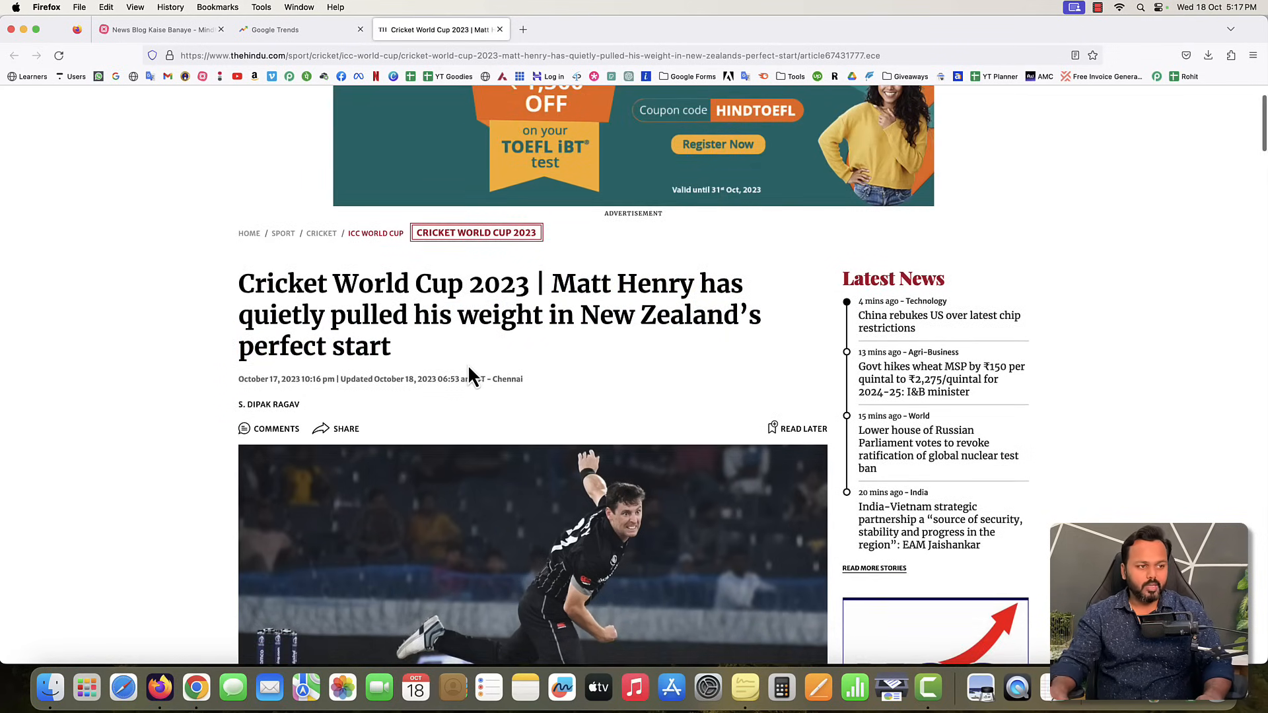
scroll(634, 350, "down", 3)
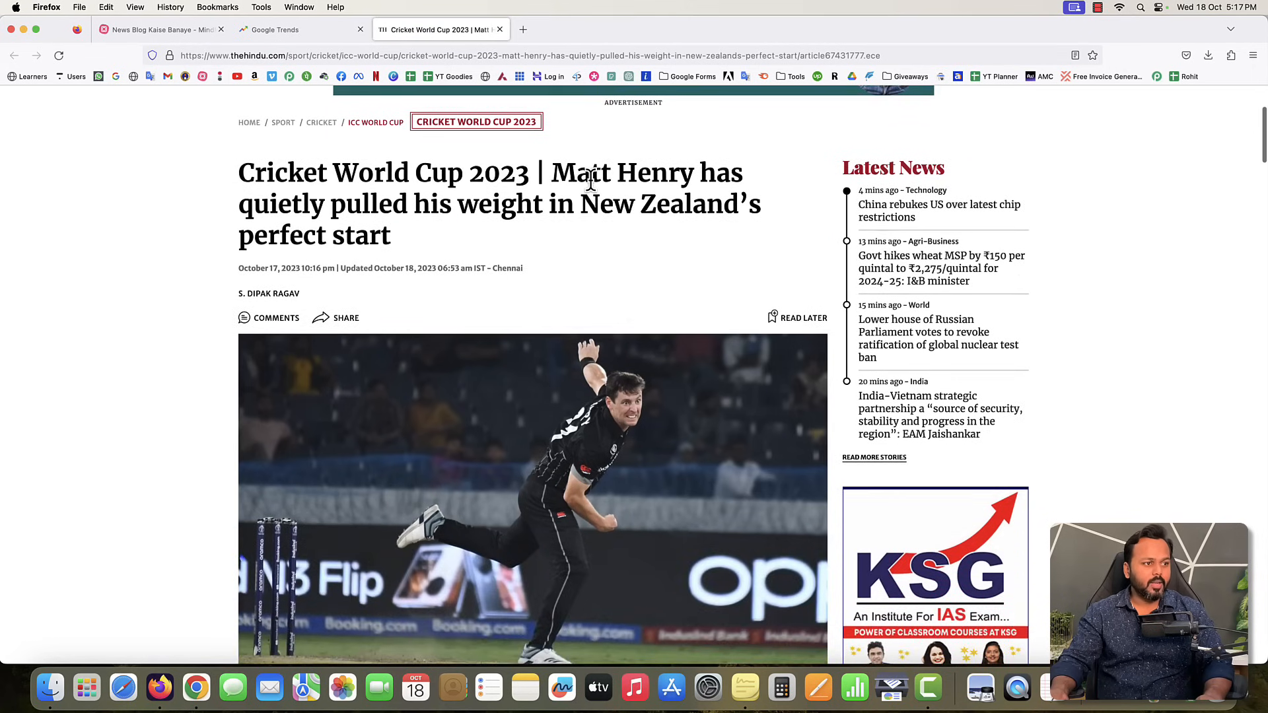
left_click_drag(552, 165, 691, 173)
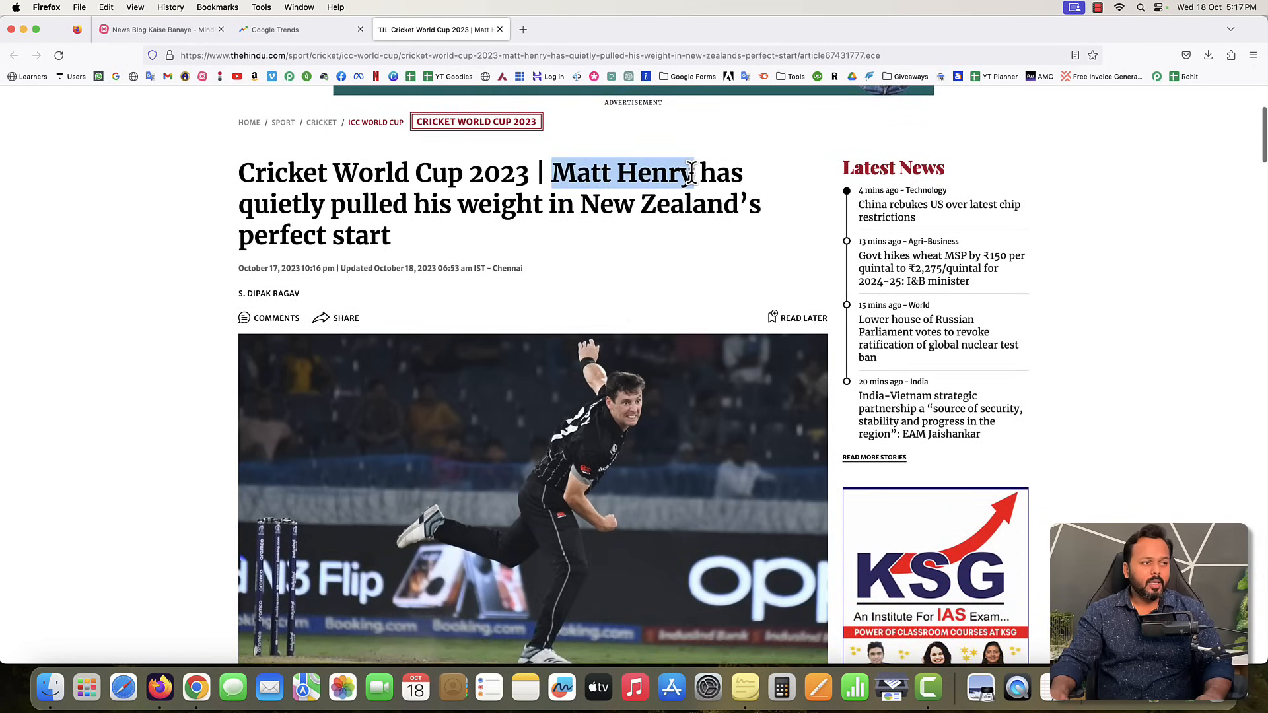
Step: Finish reading The Hindu article, then go back to the Matt Henry Google Trends chart
left_click(317, 37)
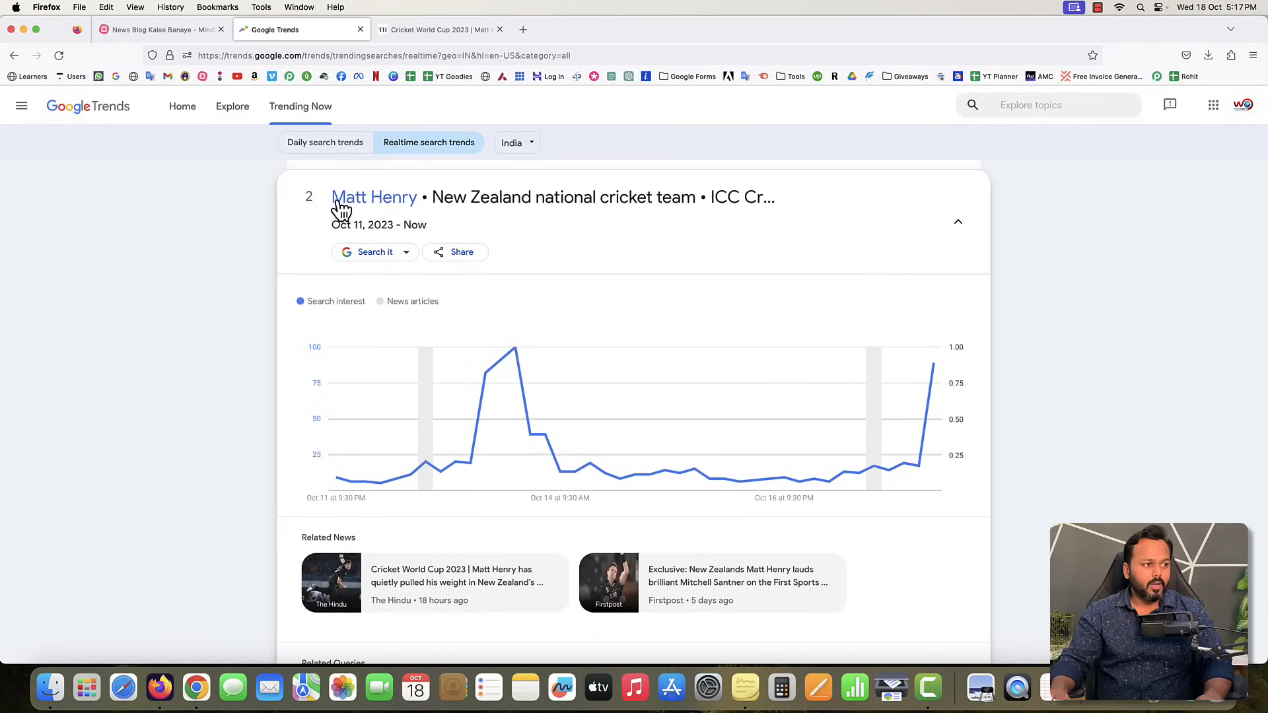
left_click(417, 32)
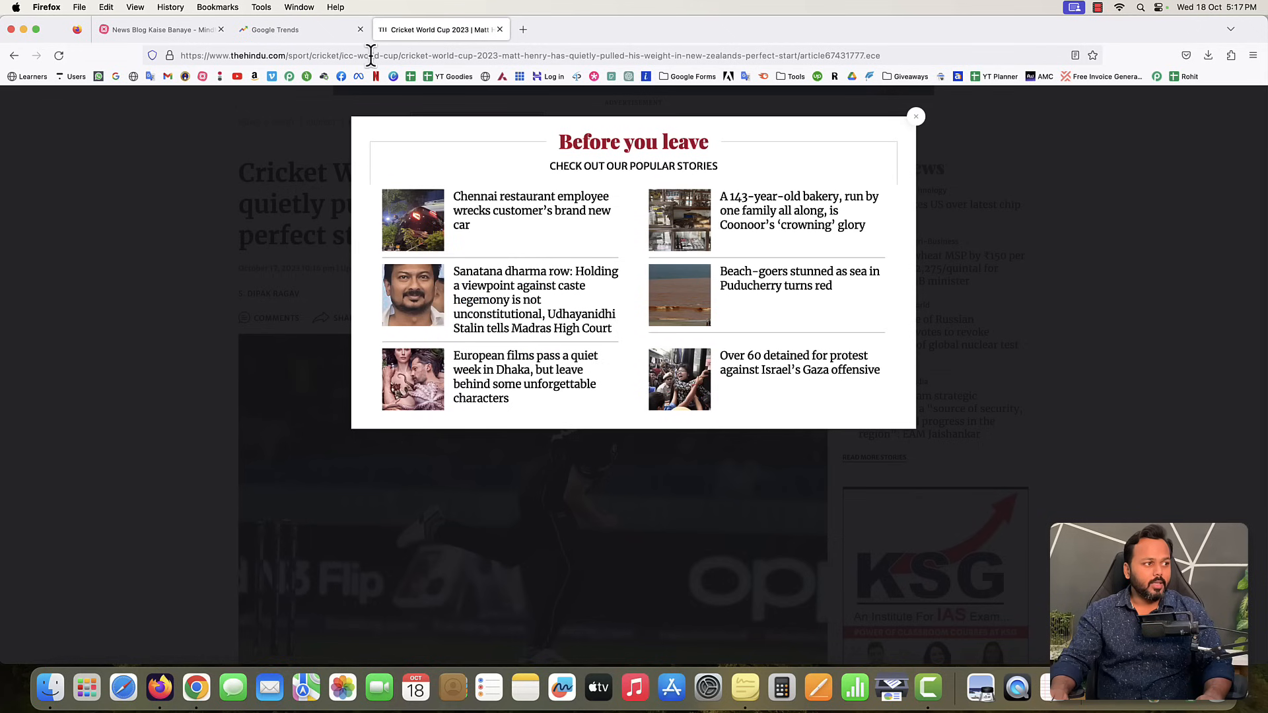
left_click(916, 117)
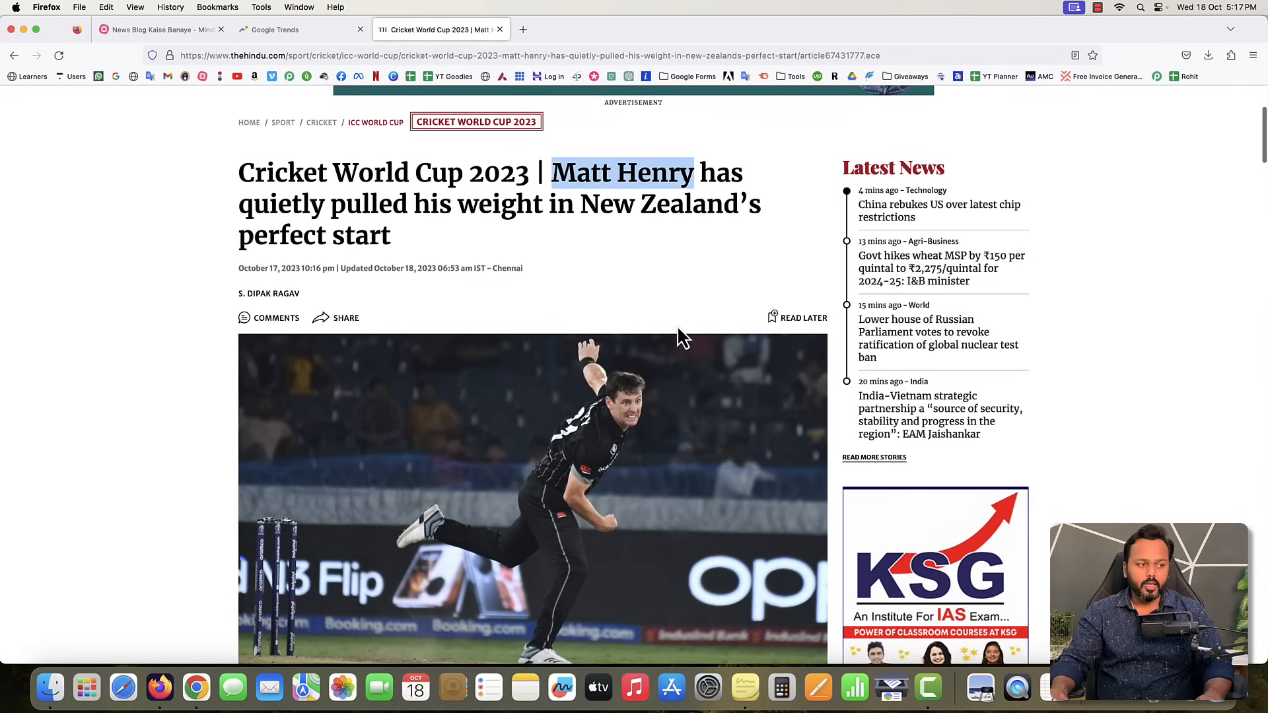
left_click(463, 238)
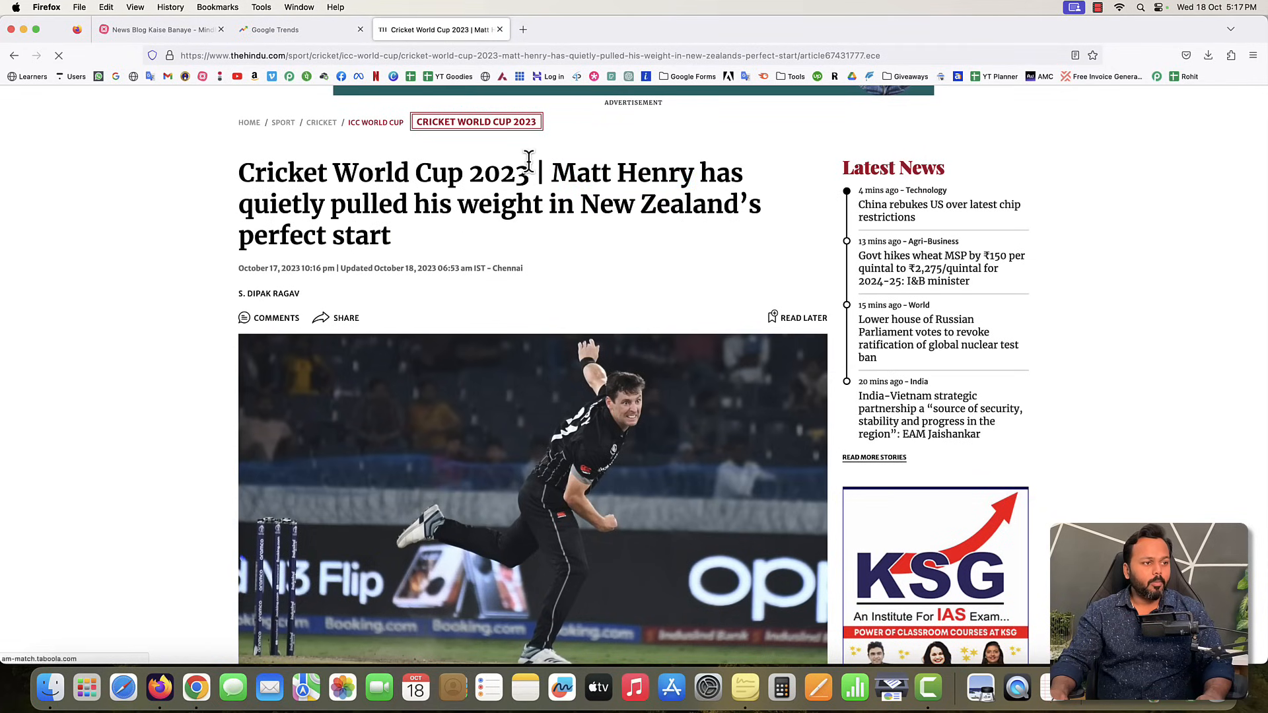
scroll(603, 269, "down", 5)
scroll(608, 268, "down", 9)
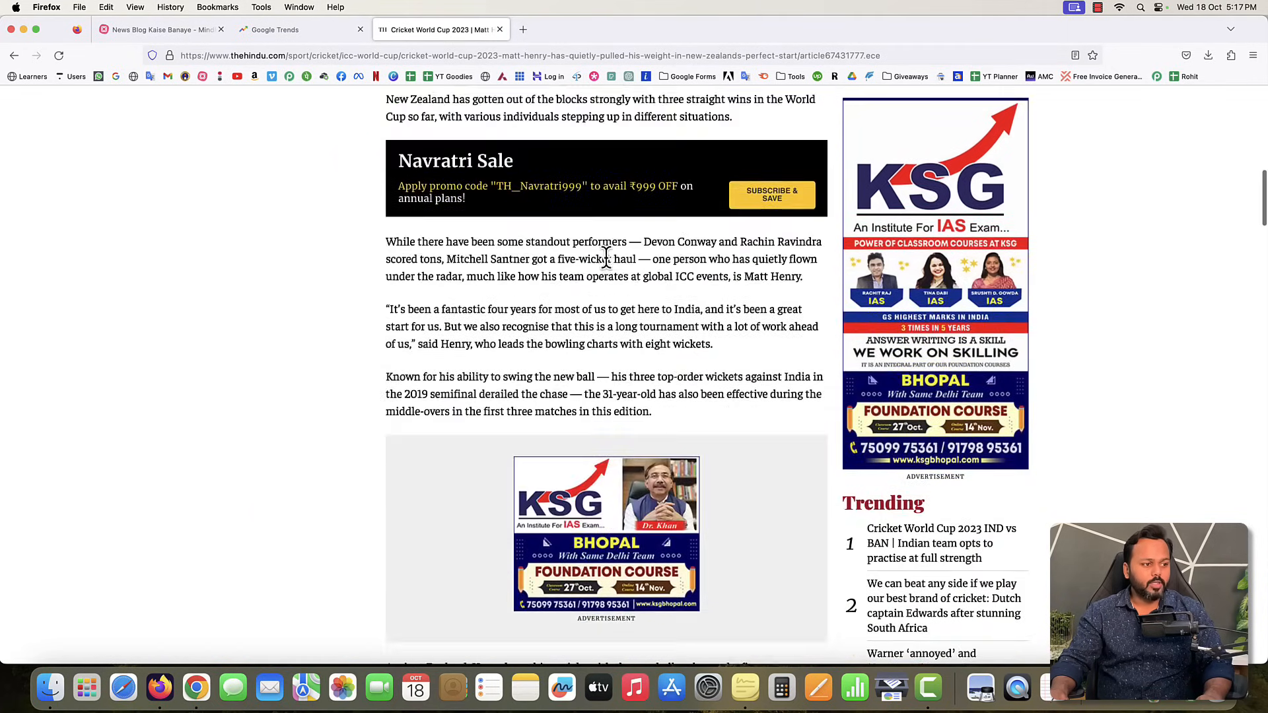
left_click(238, 33)
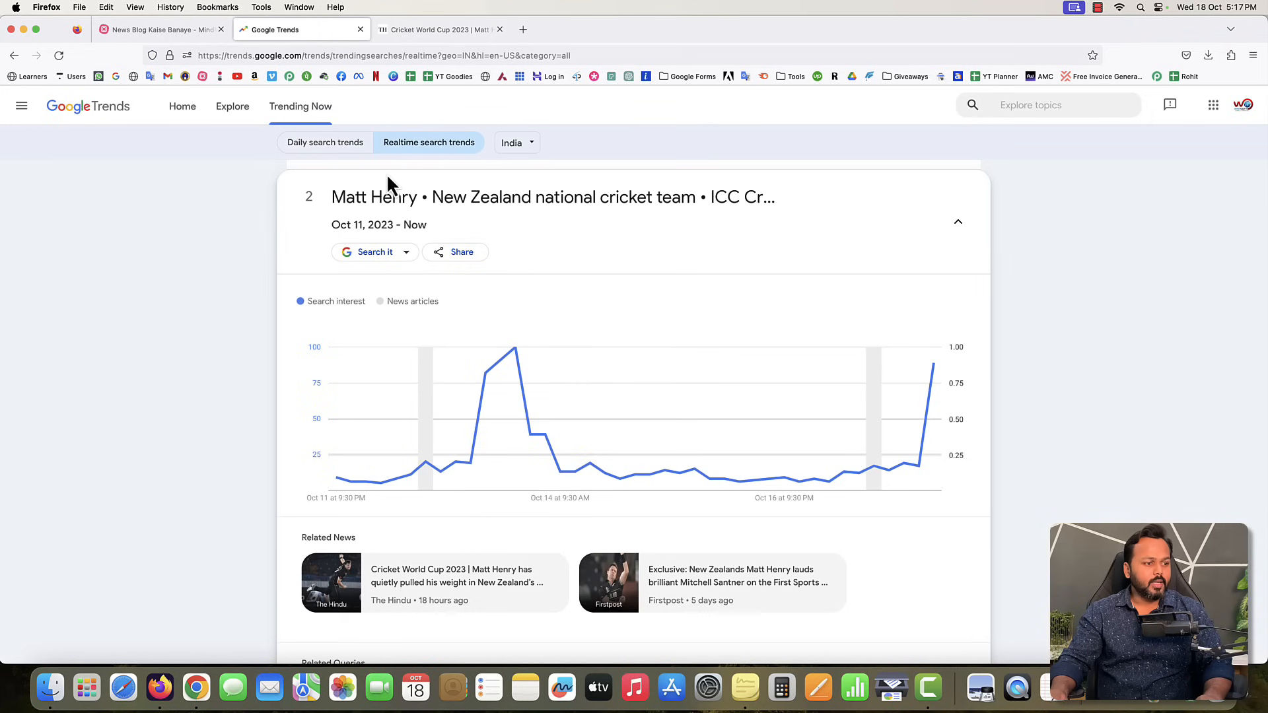
scroll(822, 604, "down", 1)
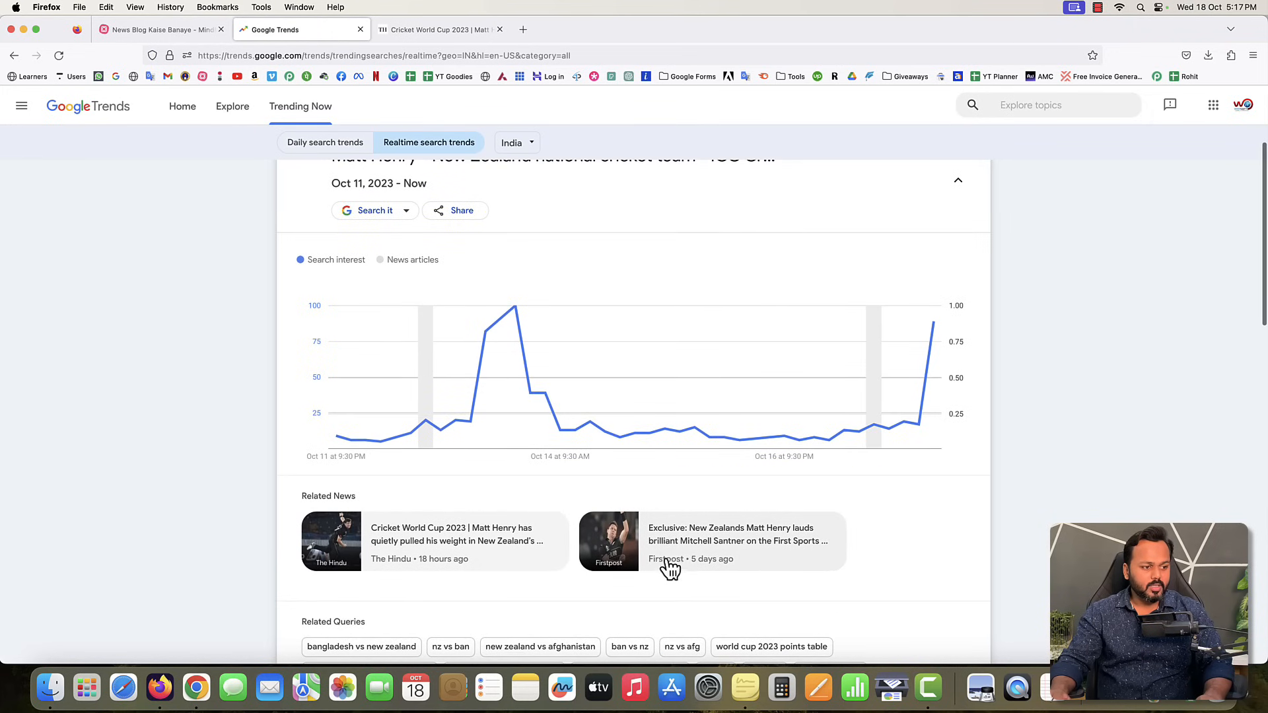
Step: Open the Firstpost article on Matt Henry praising Mitchell Santner in a new tab
left_click(698, 539)
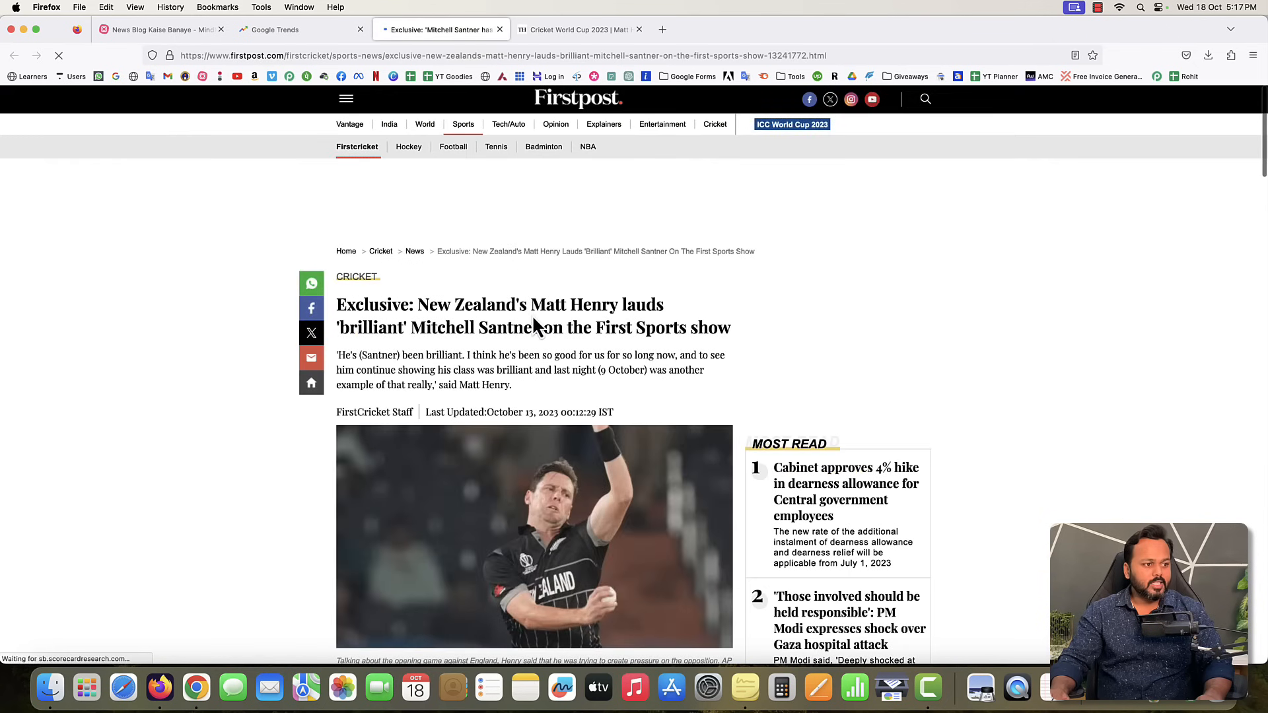
left_click_drag(419, 305, 610, 309)
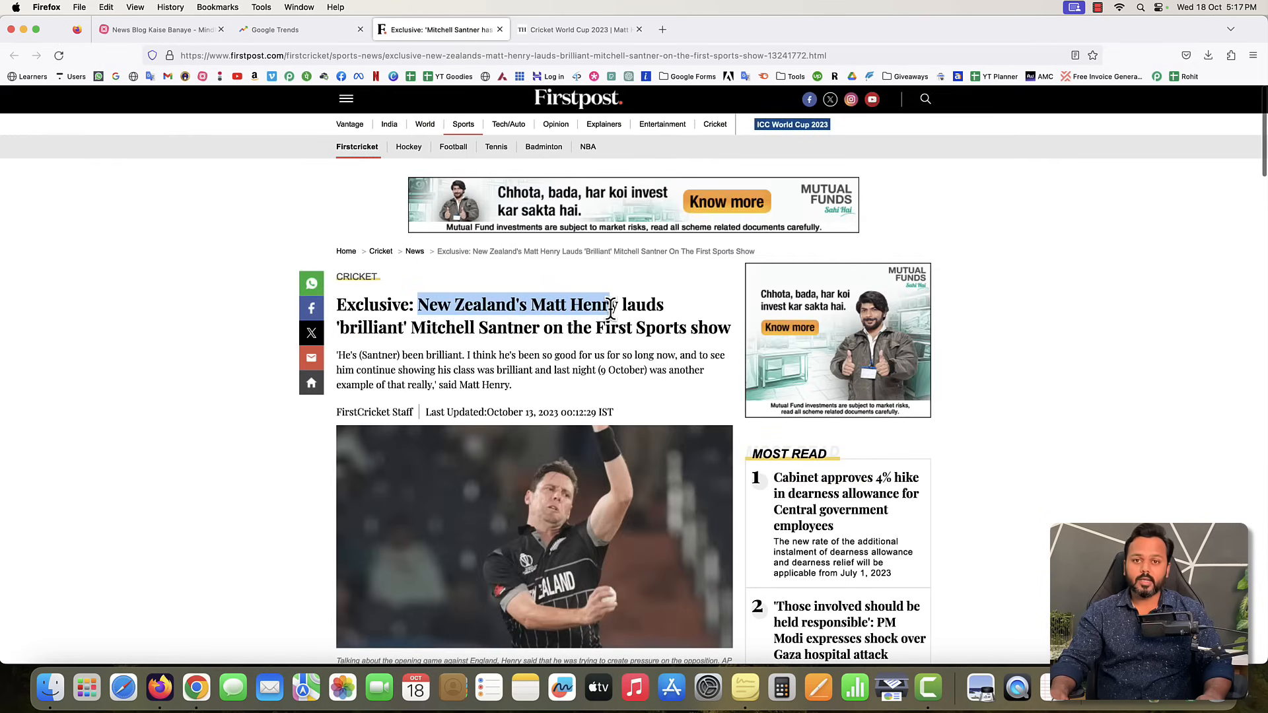
left_click(499, 337)
left_click(287, 30)
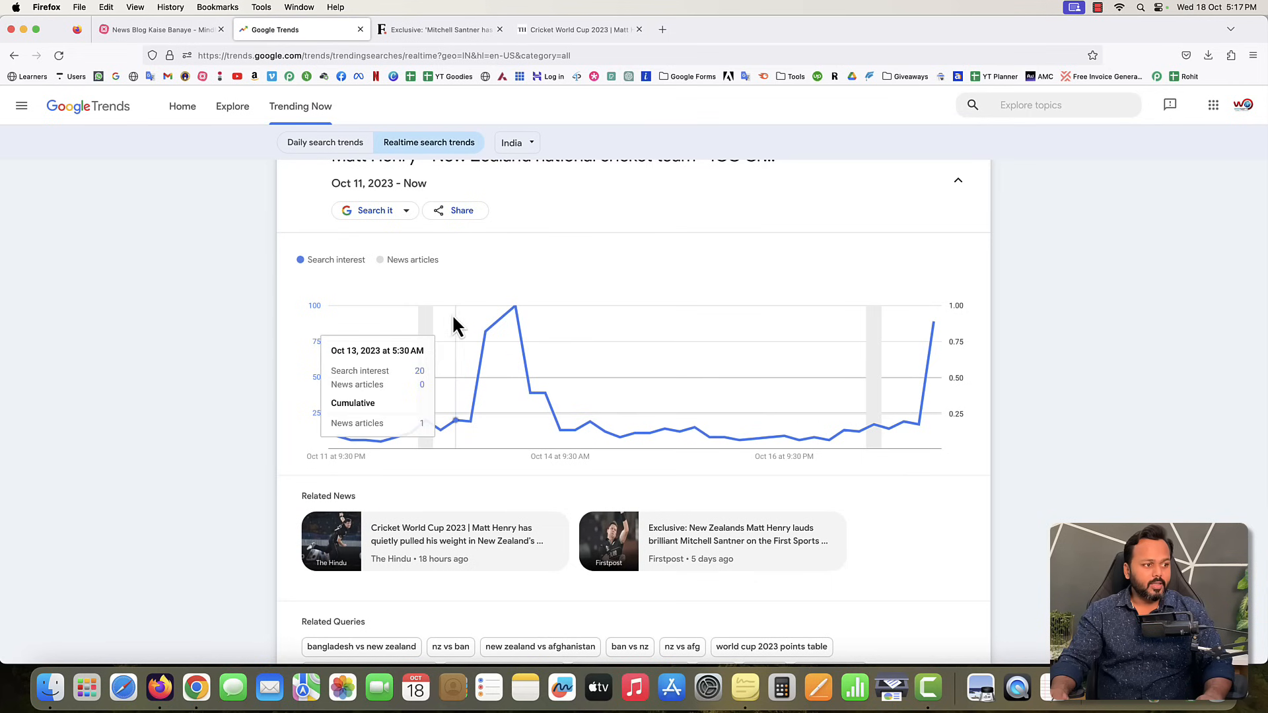
left_click(439, 29)
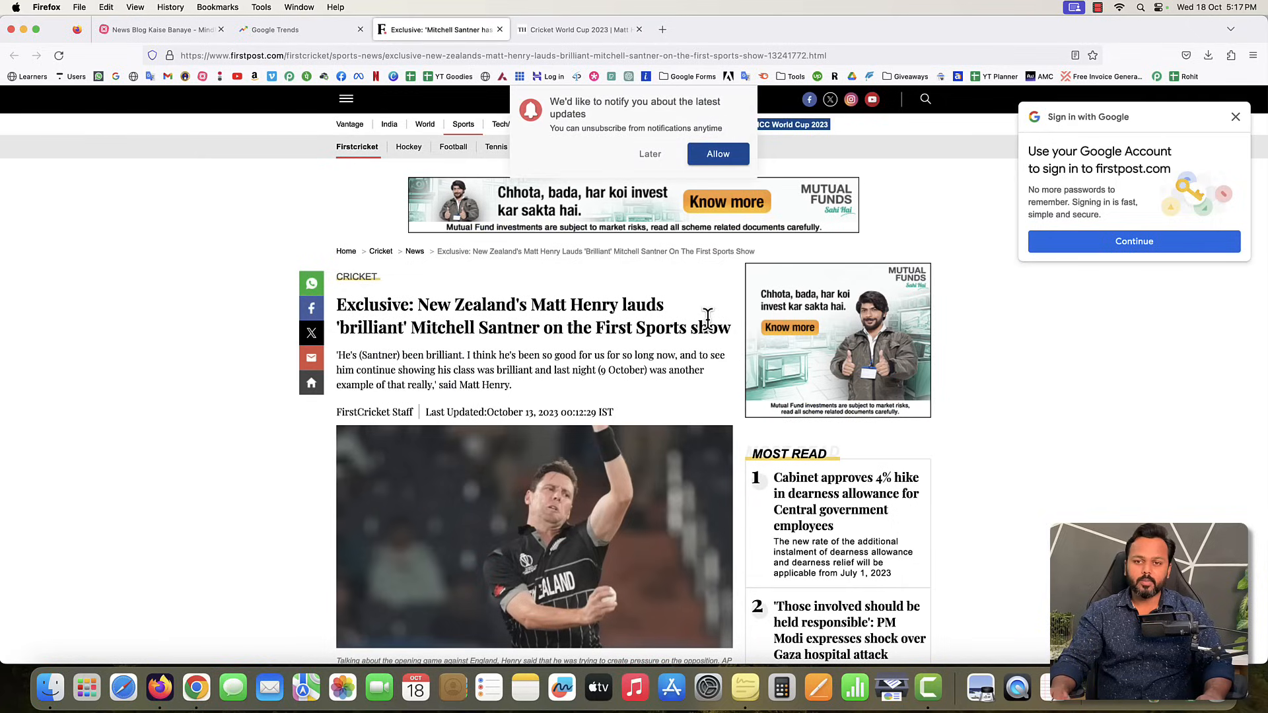
left_click(1234, 122)
Step: Check firstpost.com's traffic stats in SimilarWeb, then close the panel
left_click(1230, 56)
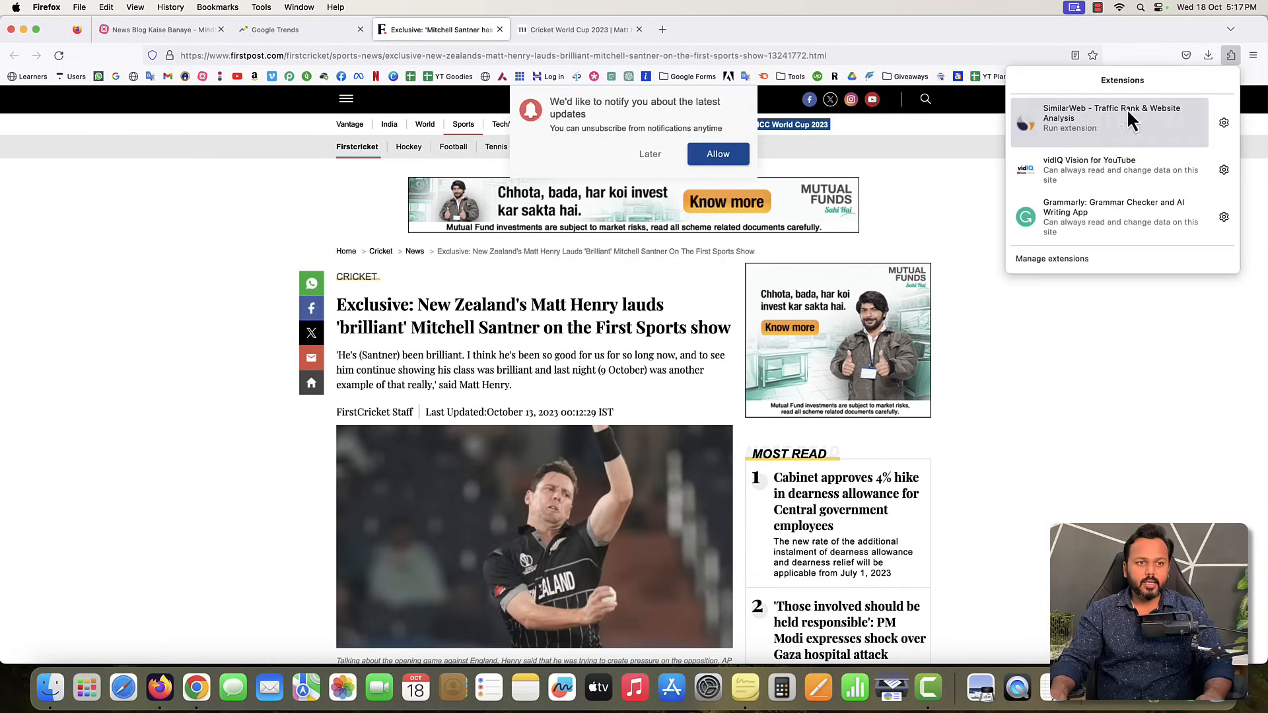
left_click(1086, 127)
left_click(650, 156)
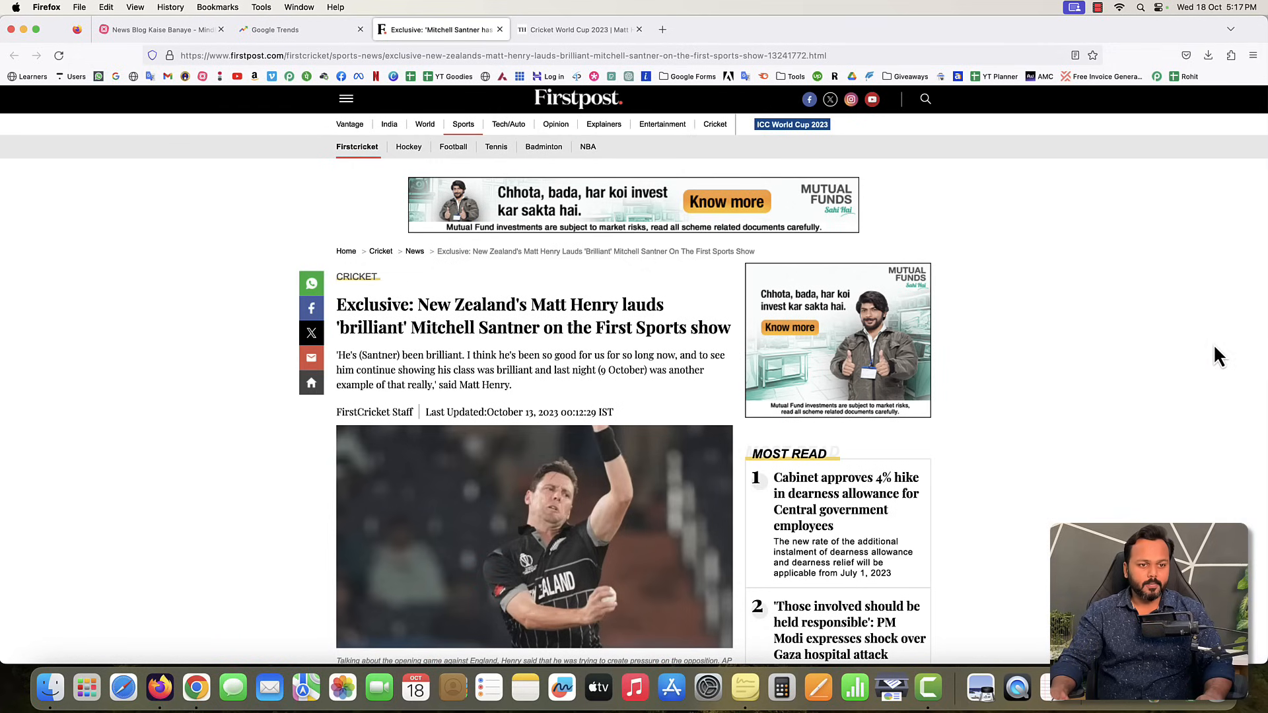
left_click(1230, 55)
left_click(1086, 127)
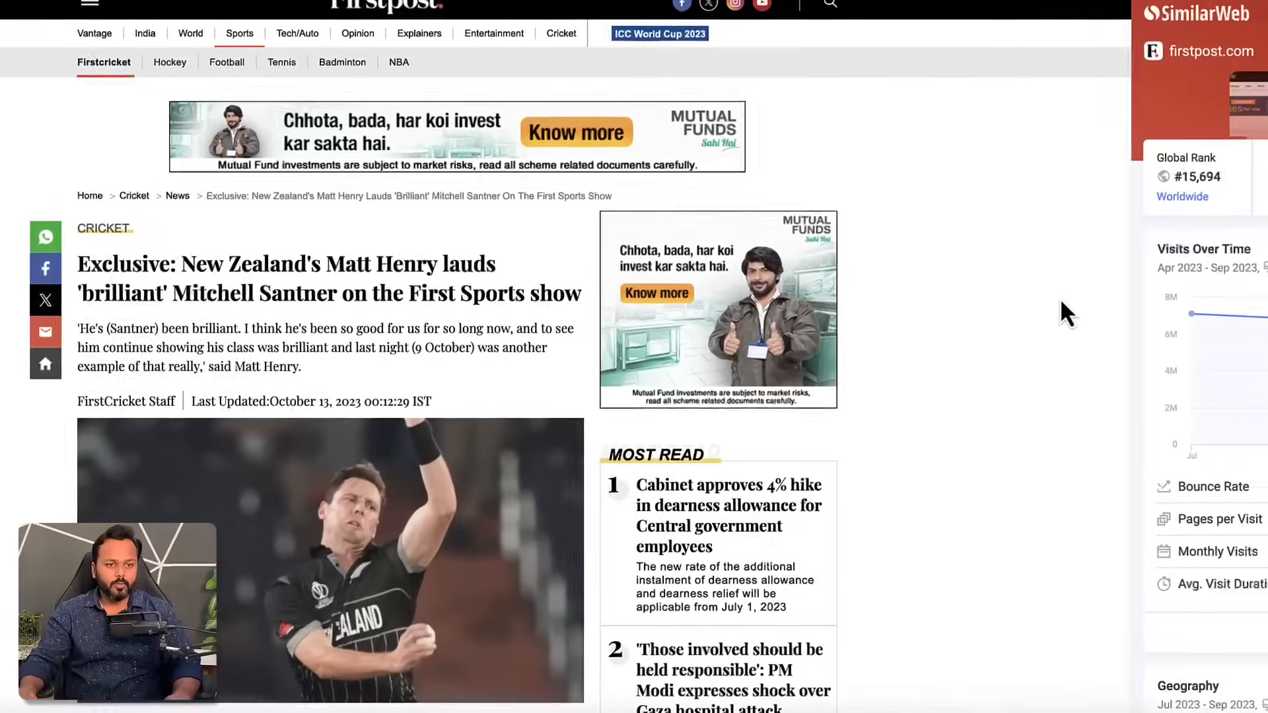
mouse_move(1242, 371)
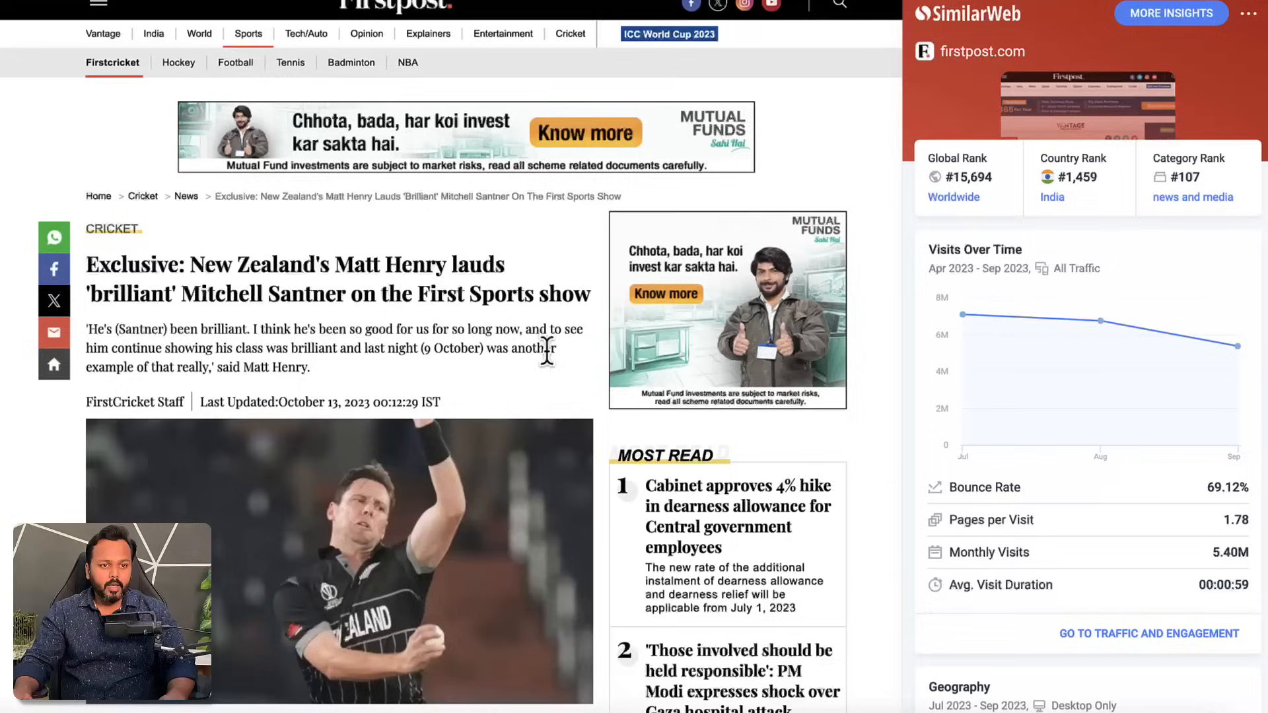
mouse_move(1235, 351)
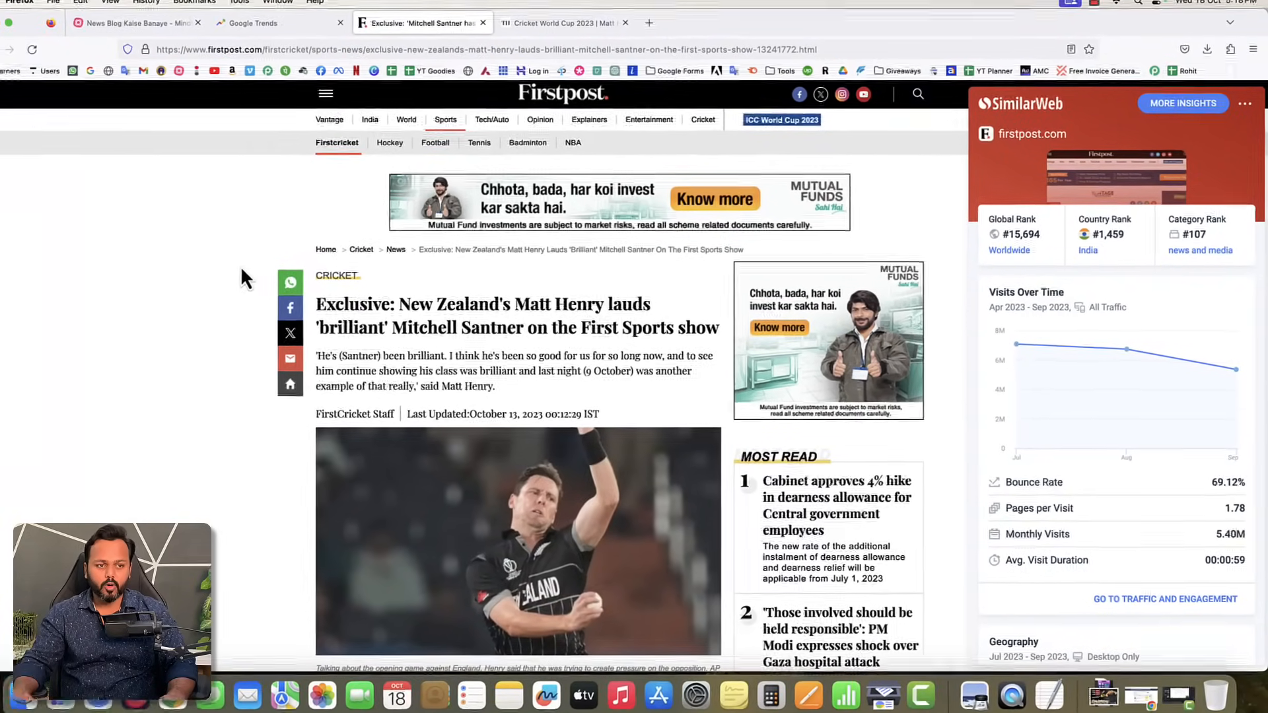
mouse_move(1236, 371)
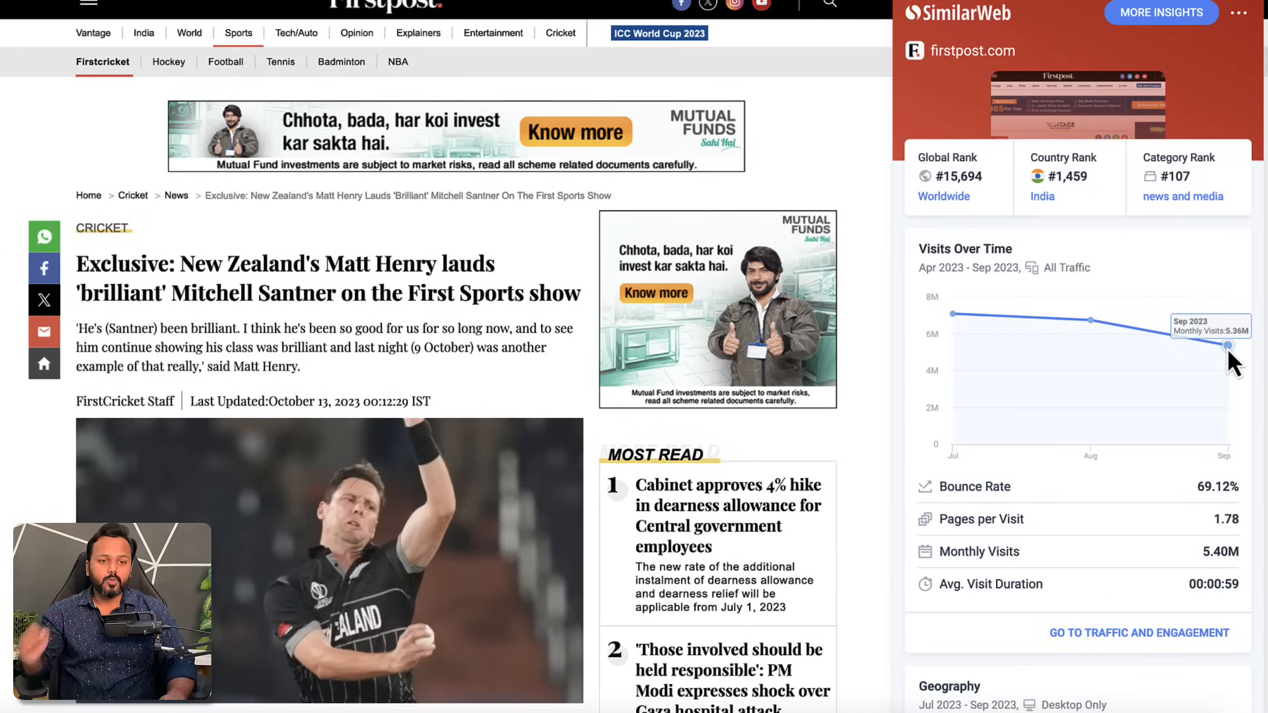
mouse_move(1080, 328)
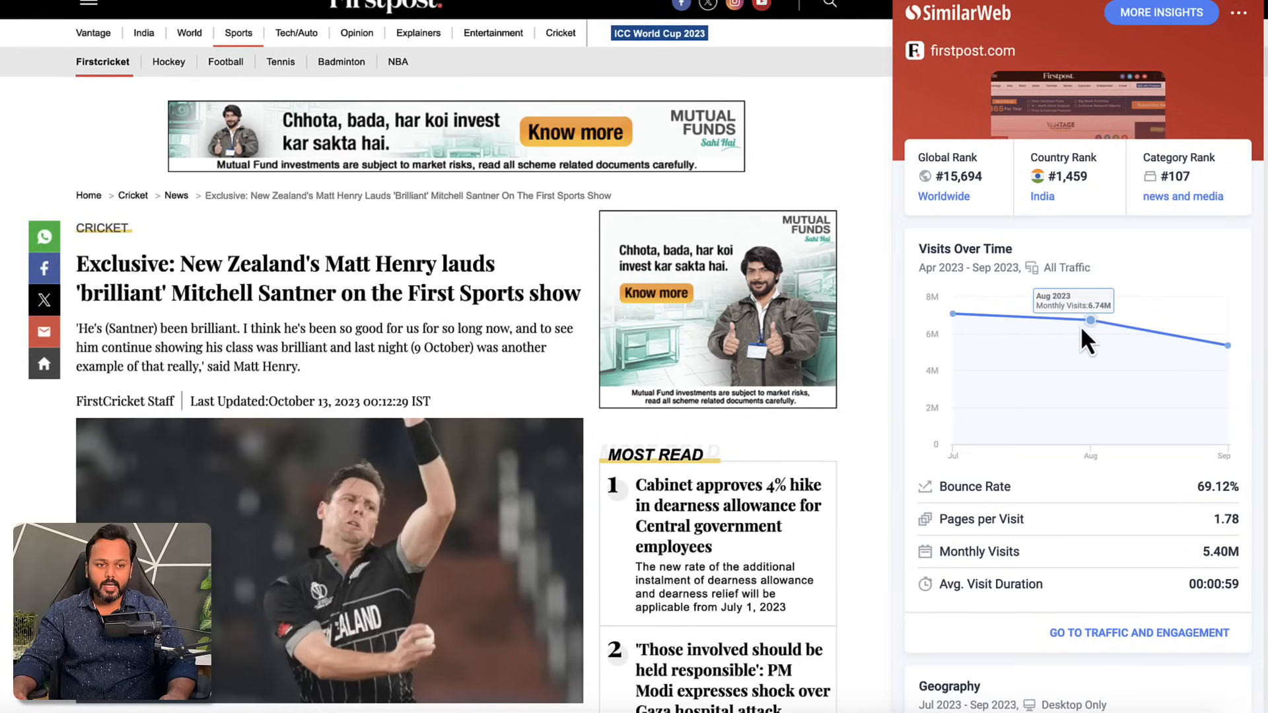
mouse_move(961, 327)
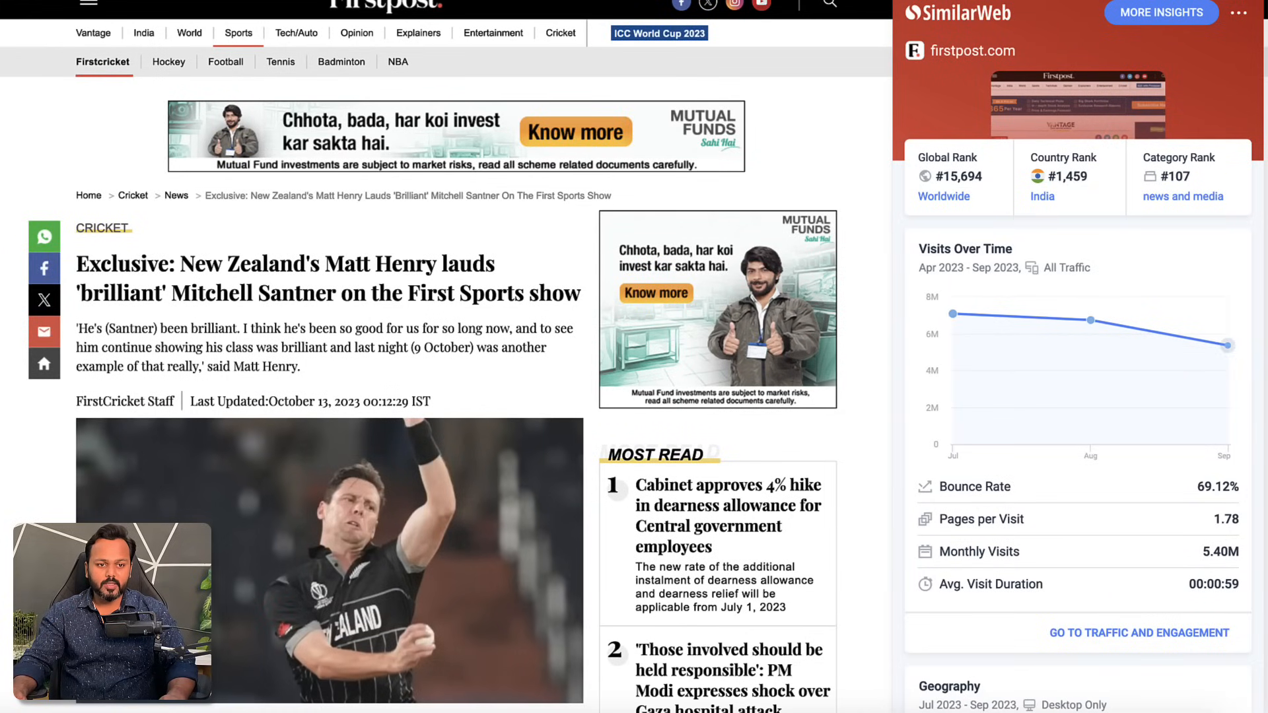
mouse_move(1230, 357)
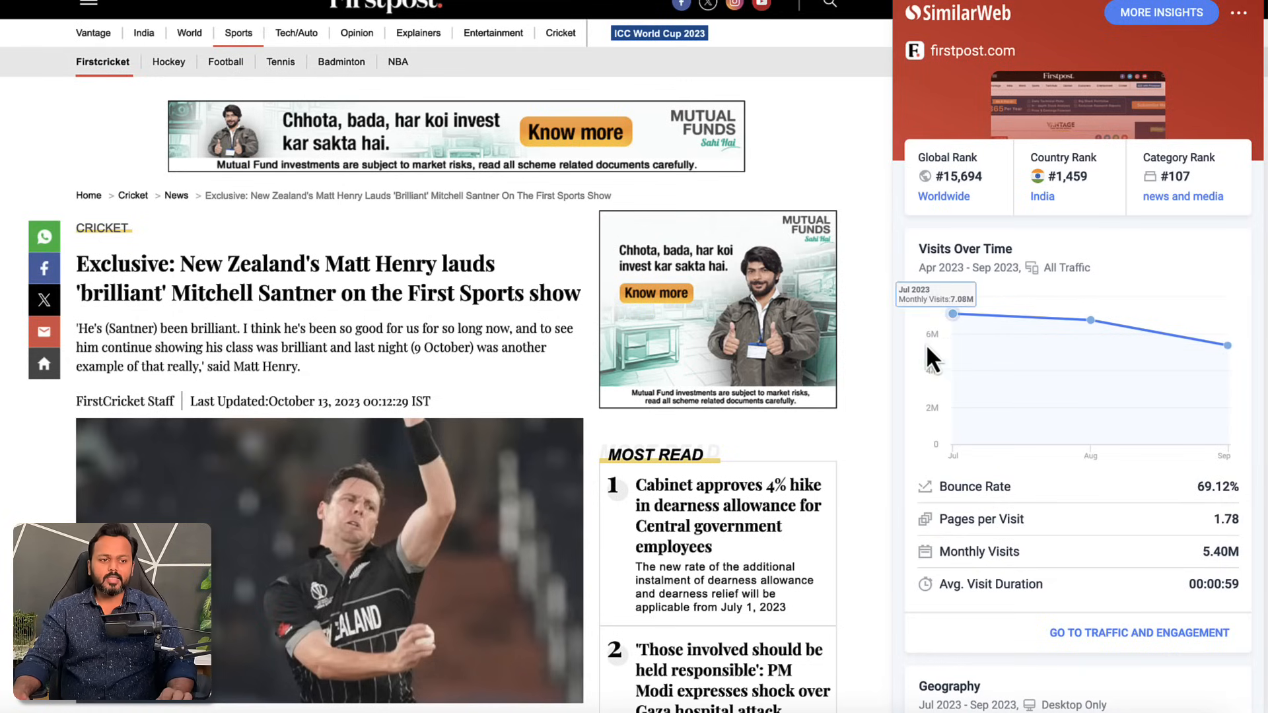
left_click(882, 334)
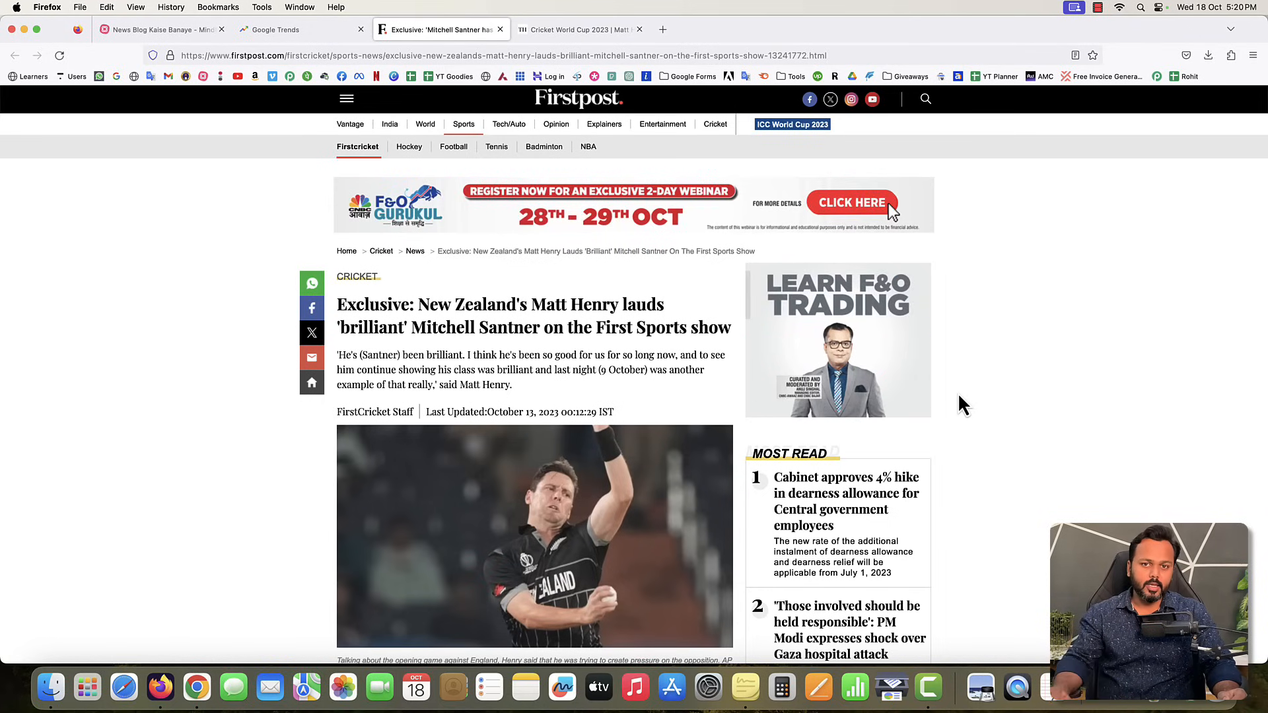
Step: Collapse the Matt Henry trend and filter India's realtime trends to Entertainment
left_click(292, 35)
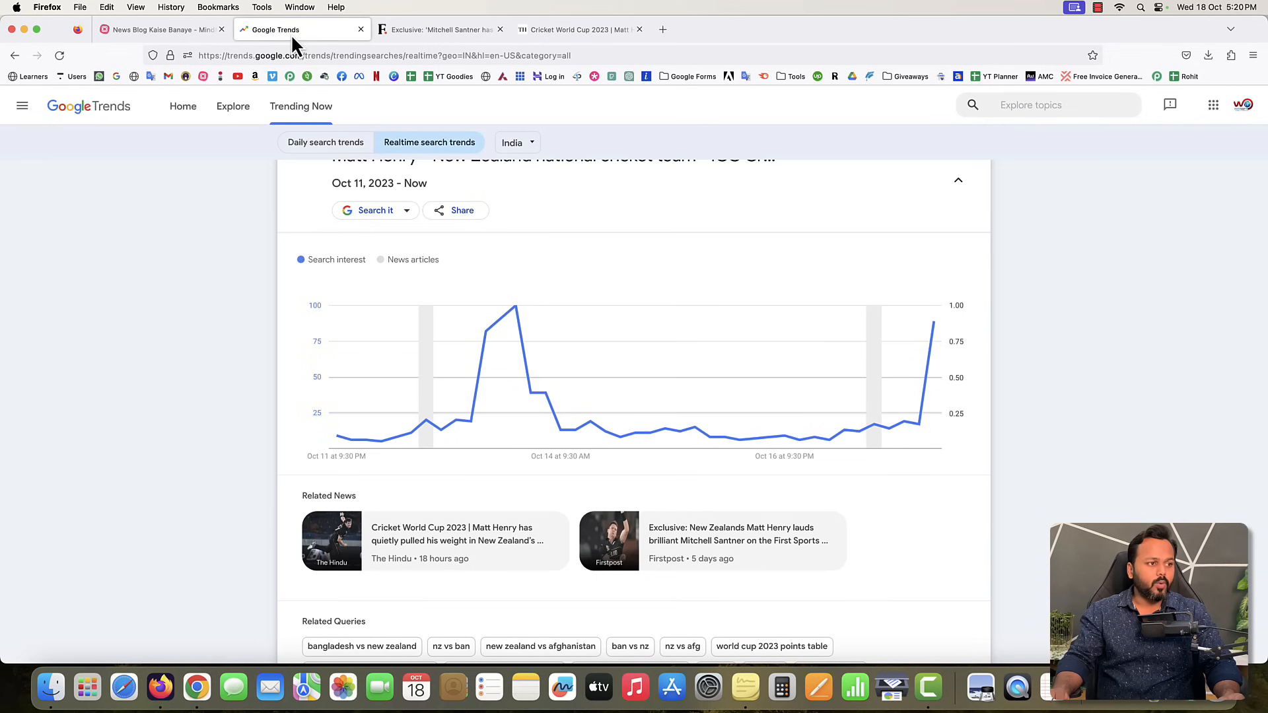
scroll(687, 280, "up", 2)
left_click(957, 254)
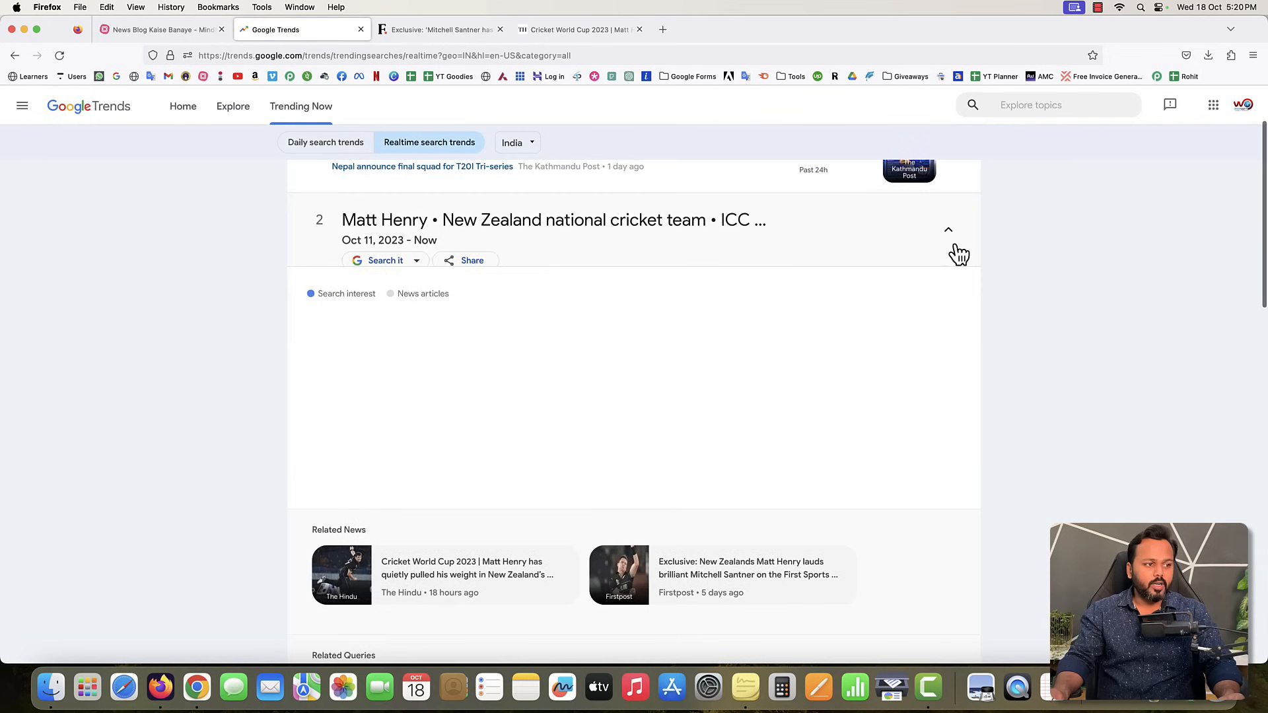
scroll(283, 304, "down", 5)
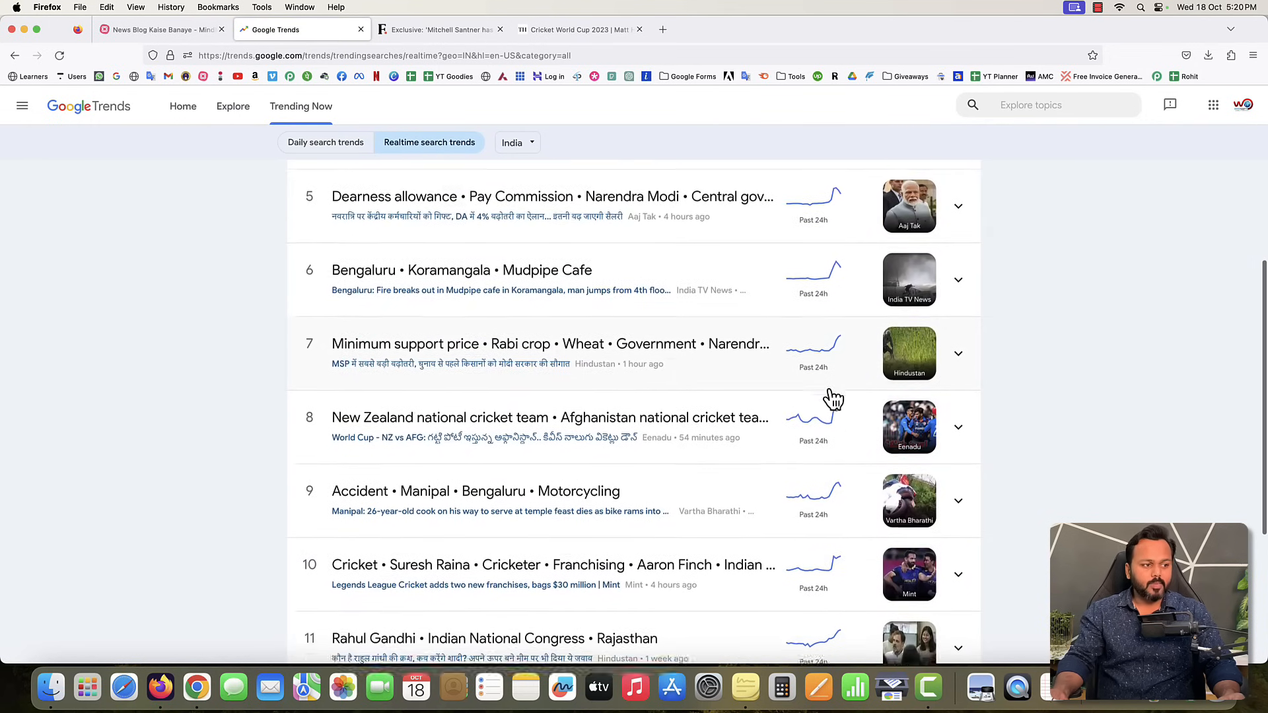
scroll(831, 399, "down", 4)
scroll(831, 398, "up", 10)
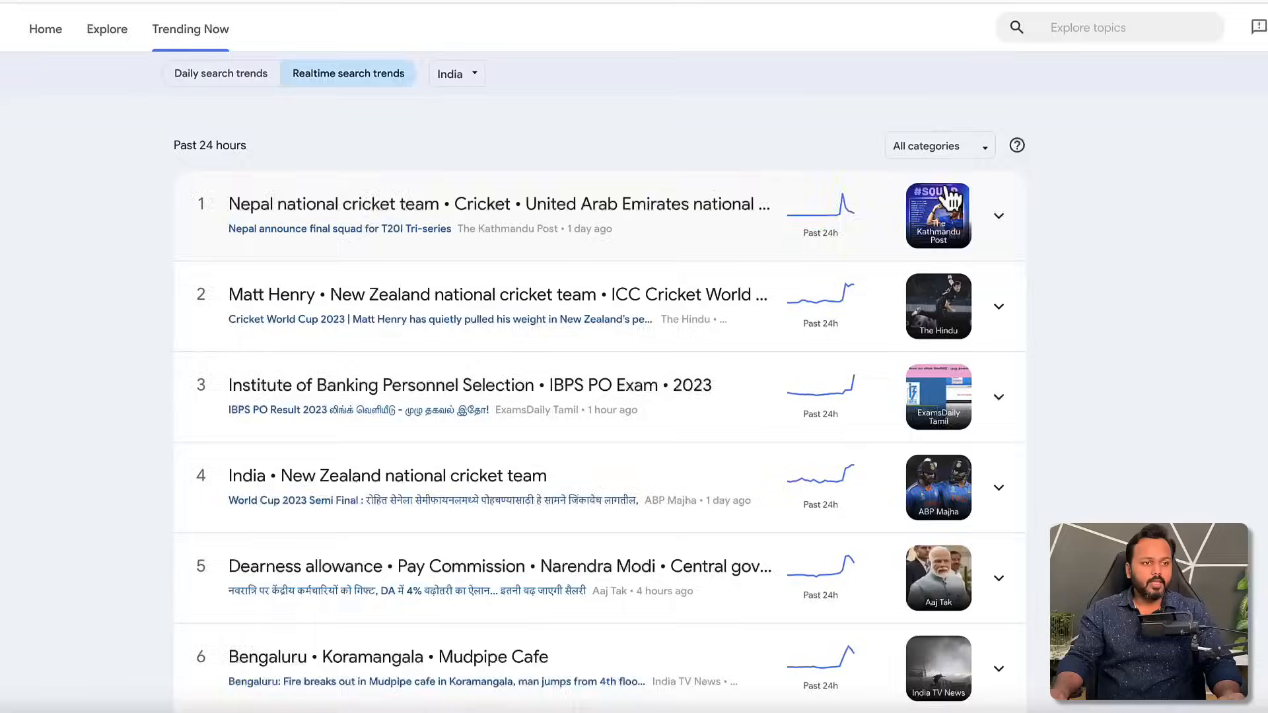
left_click(951, 149)
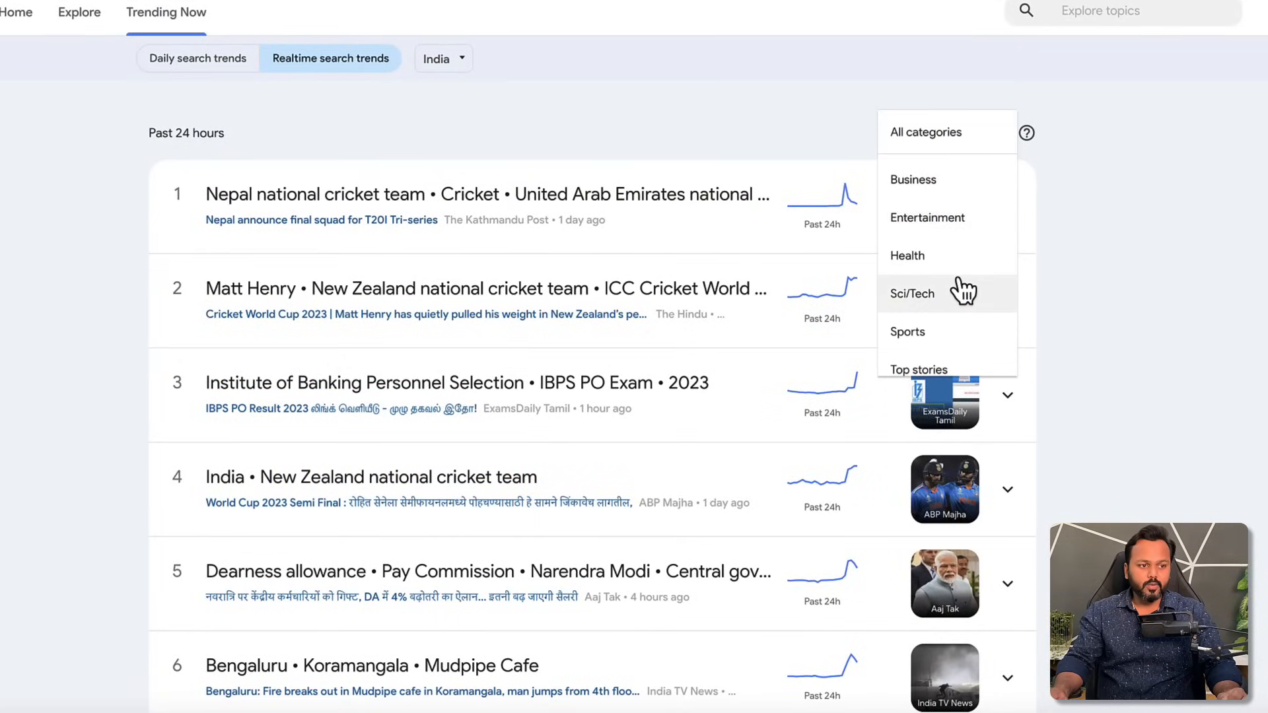
scroll(959, 288, "down", 1)
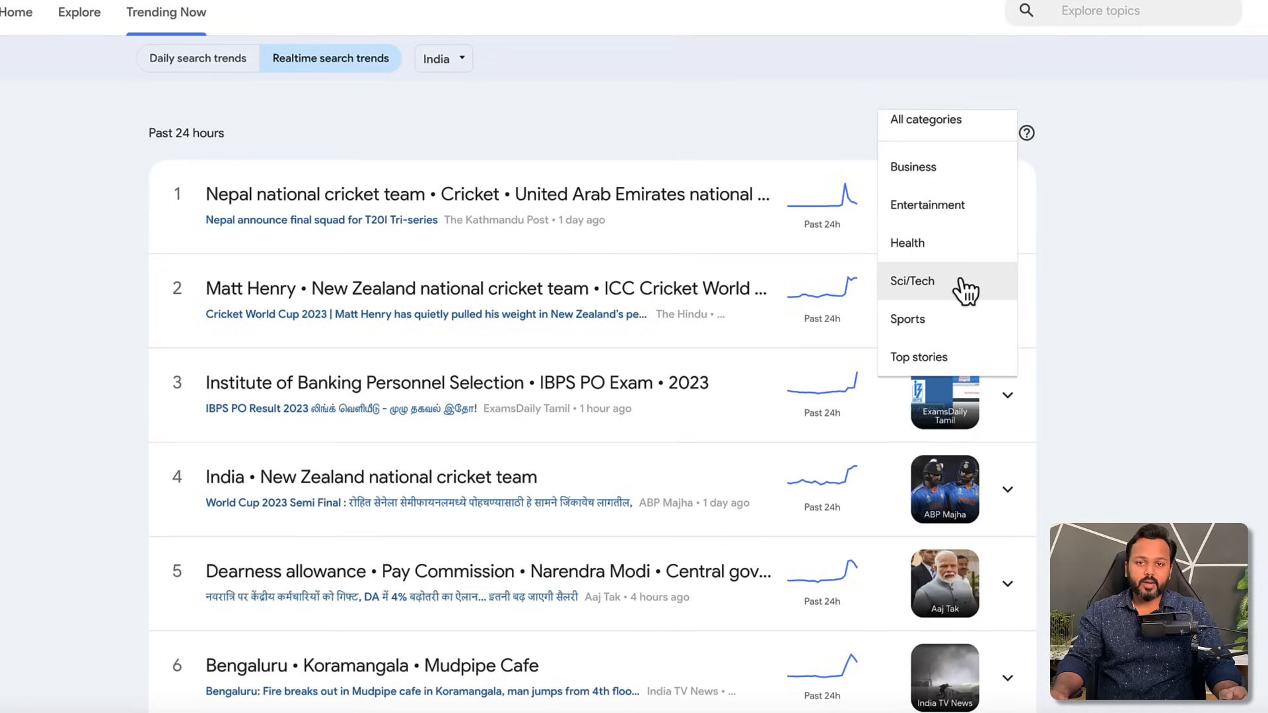
left_click(931, 209)
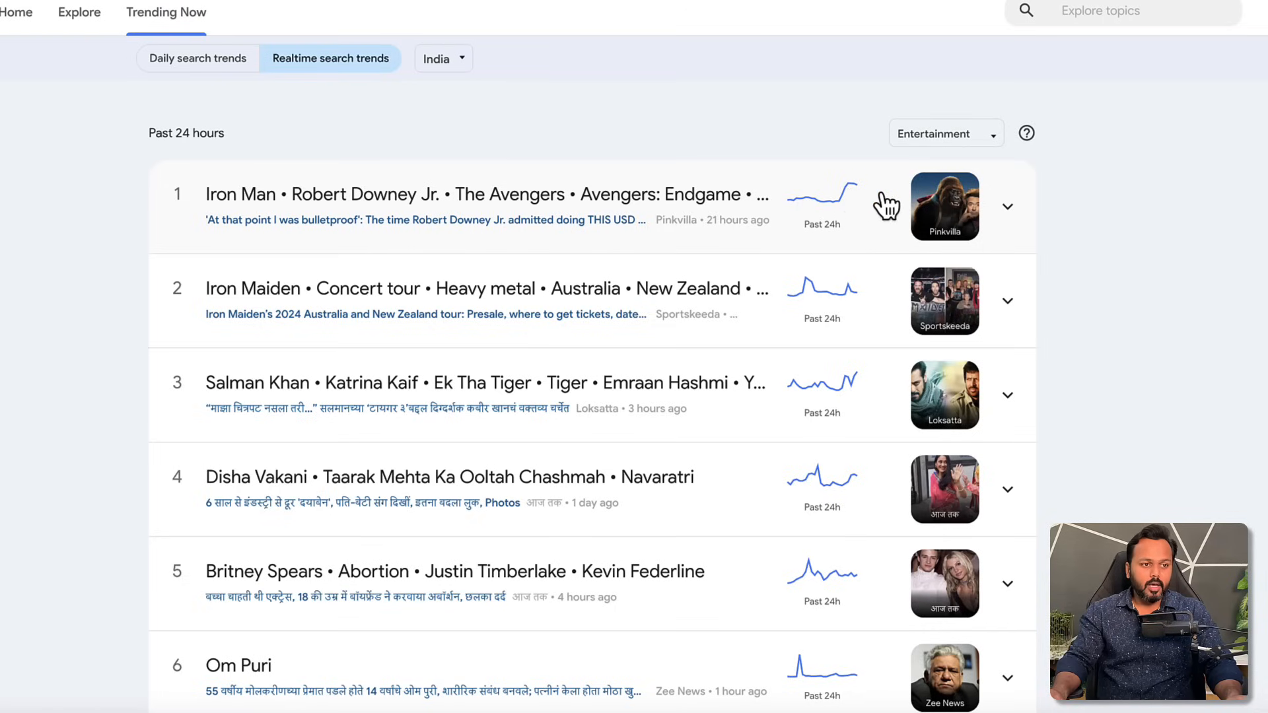
Step: Expand the Iron Man trend and explore its related query 'salman khan tiger'
left_click(1012, 208)
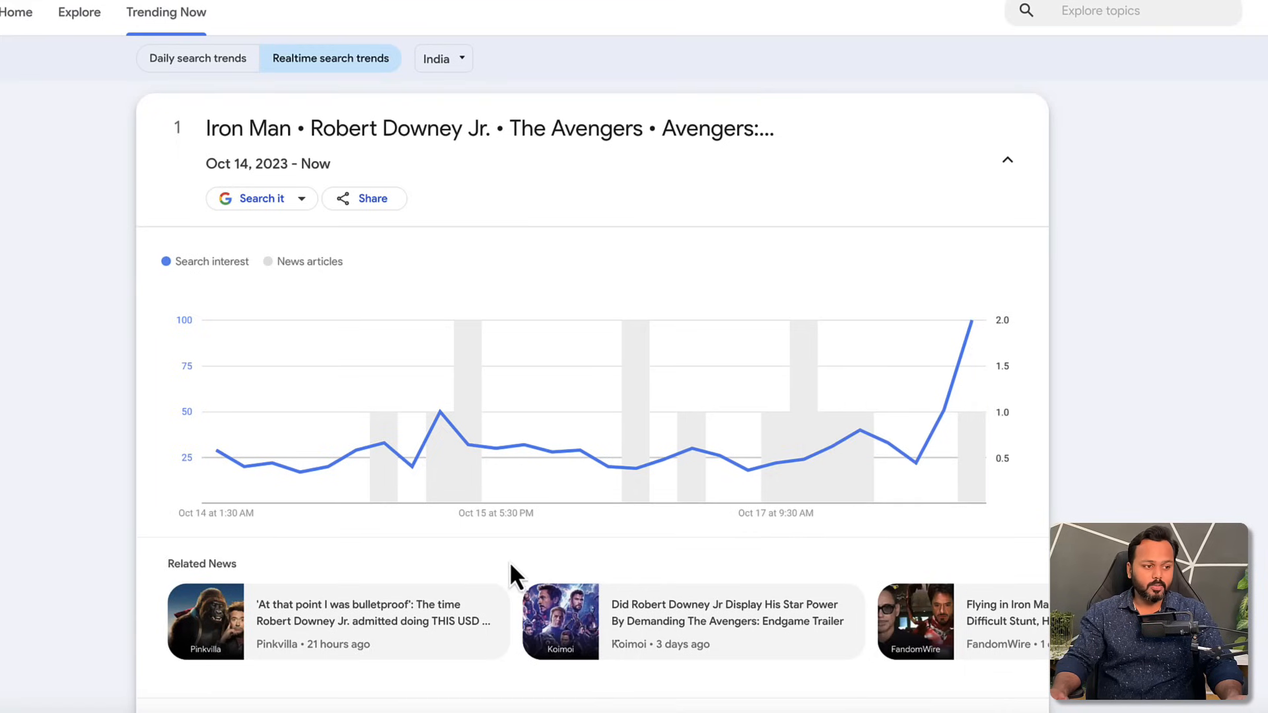
scroll(518, 566, "down", 3)
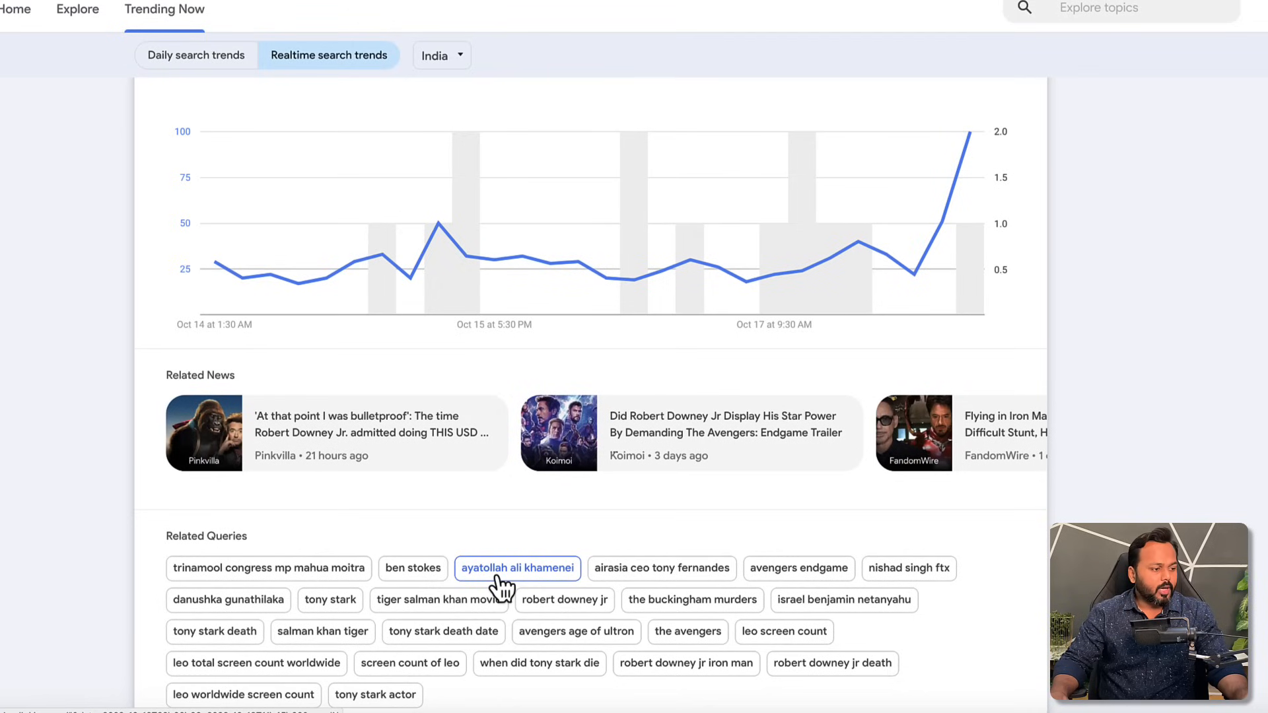
left_click_drag(164, 538, 335, 542)
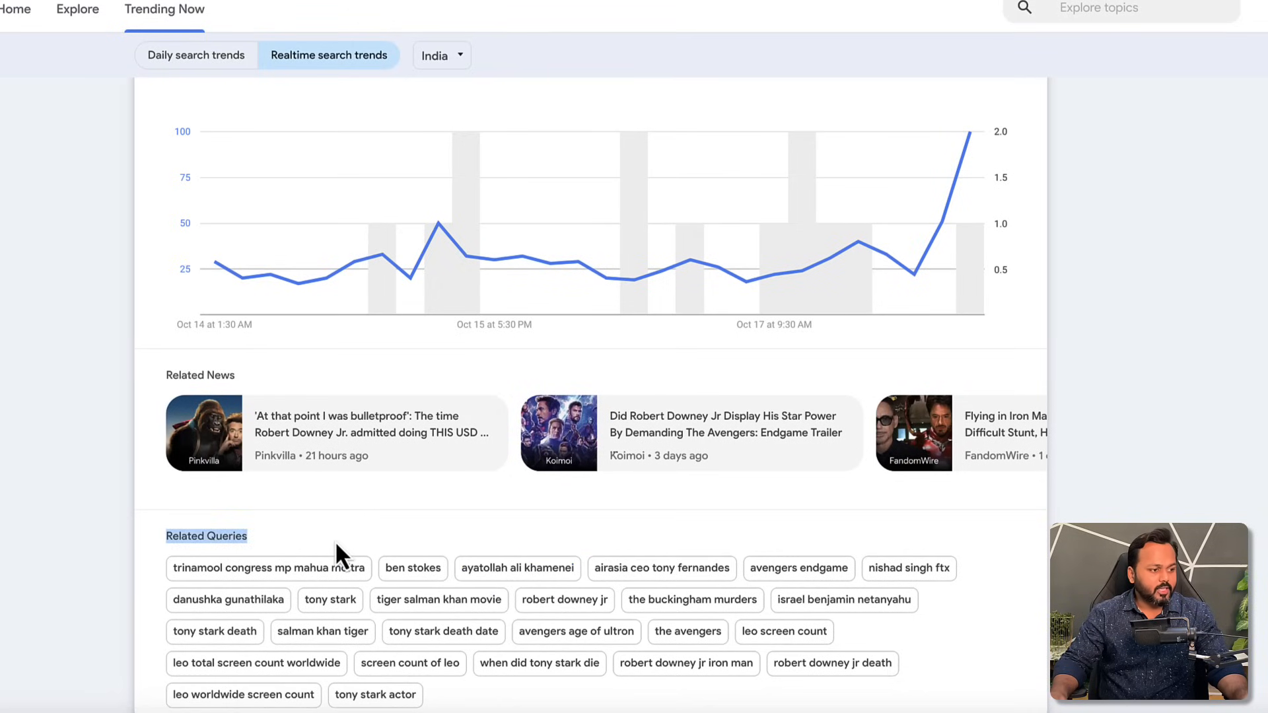
left_click(335, 542)
scroll(654, 593, "down", 2)
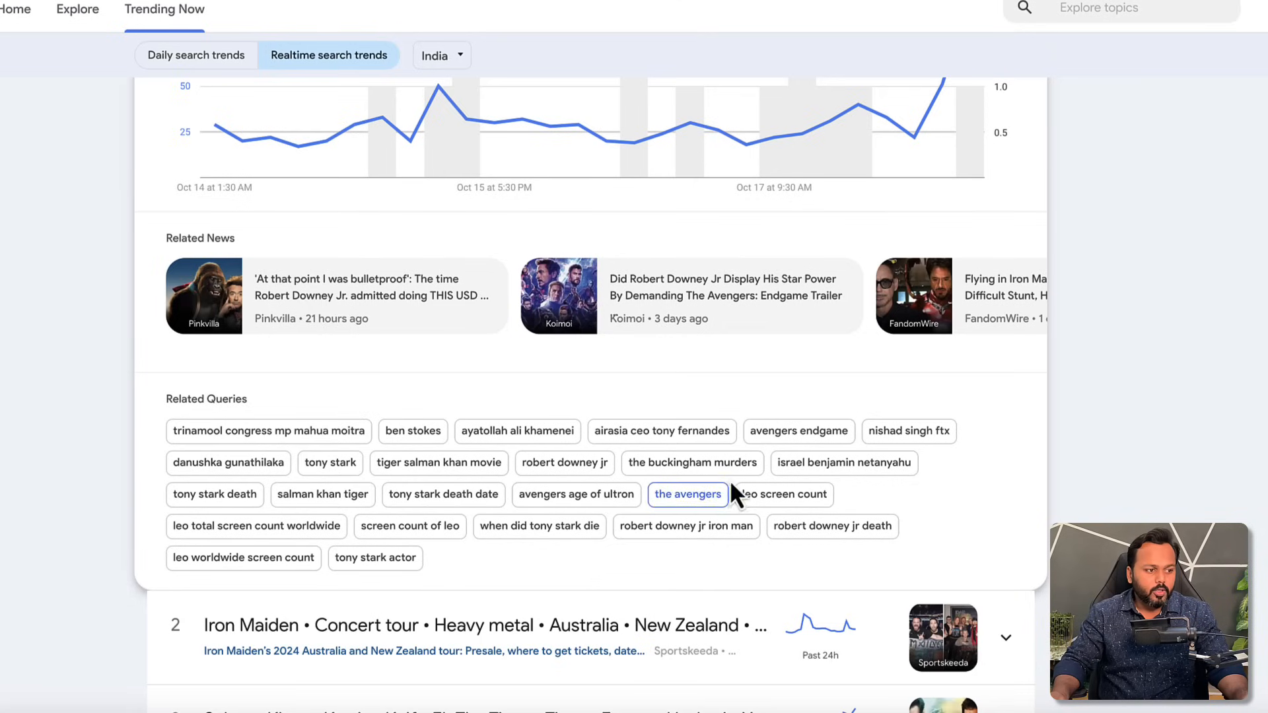
left_click(329, 500)
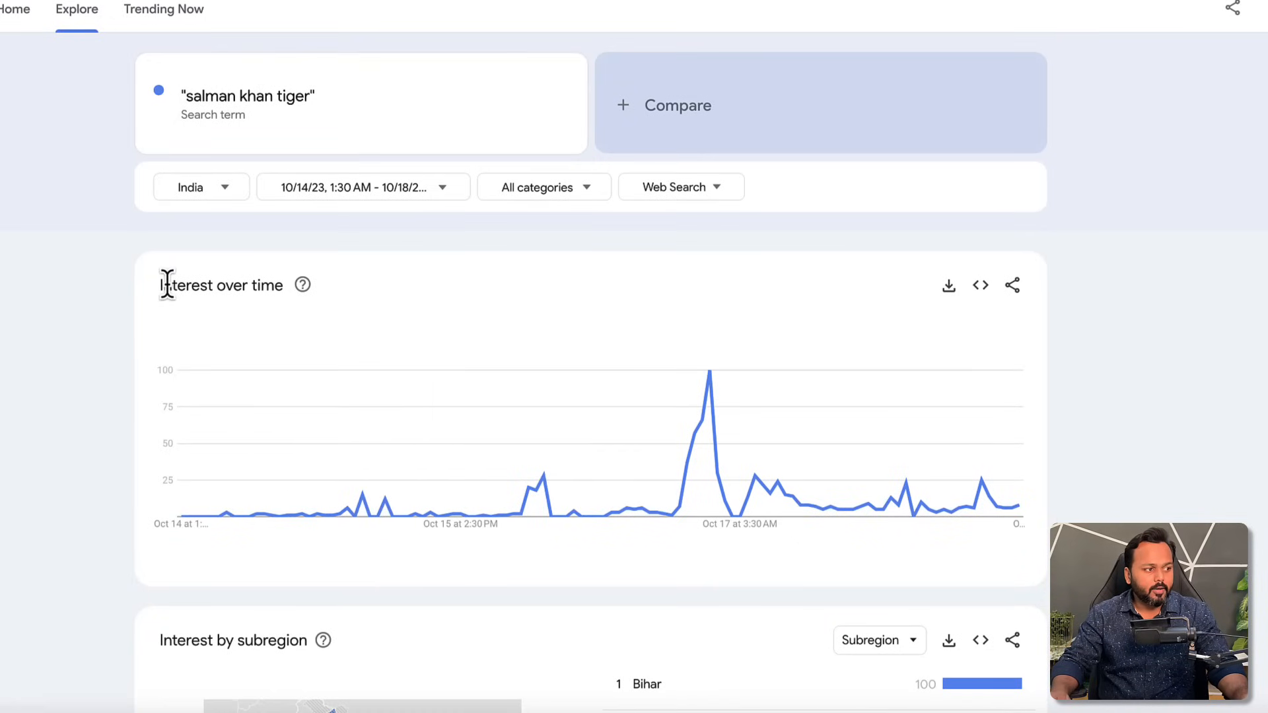
Step: Review the 'salman khan tiger' interest chart and scroll down to Related queries
left_click_drag(167, 285, 284, 287)
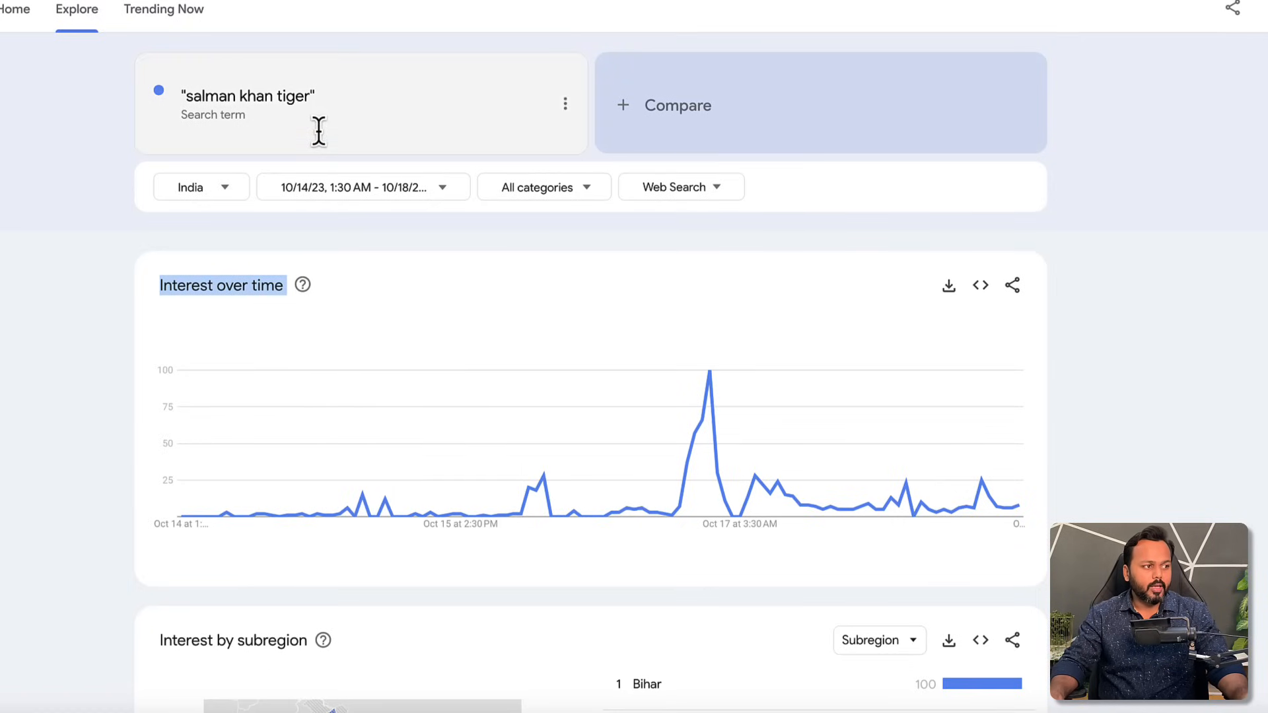
left_click(64, 138)
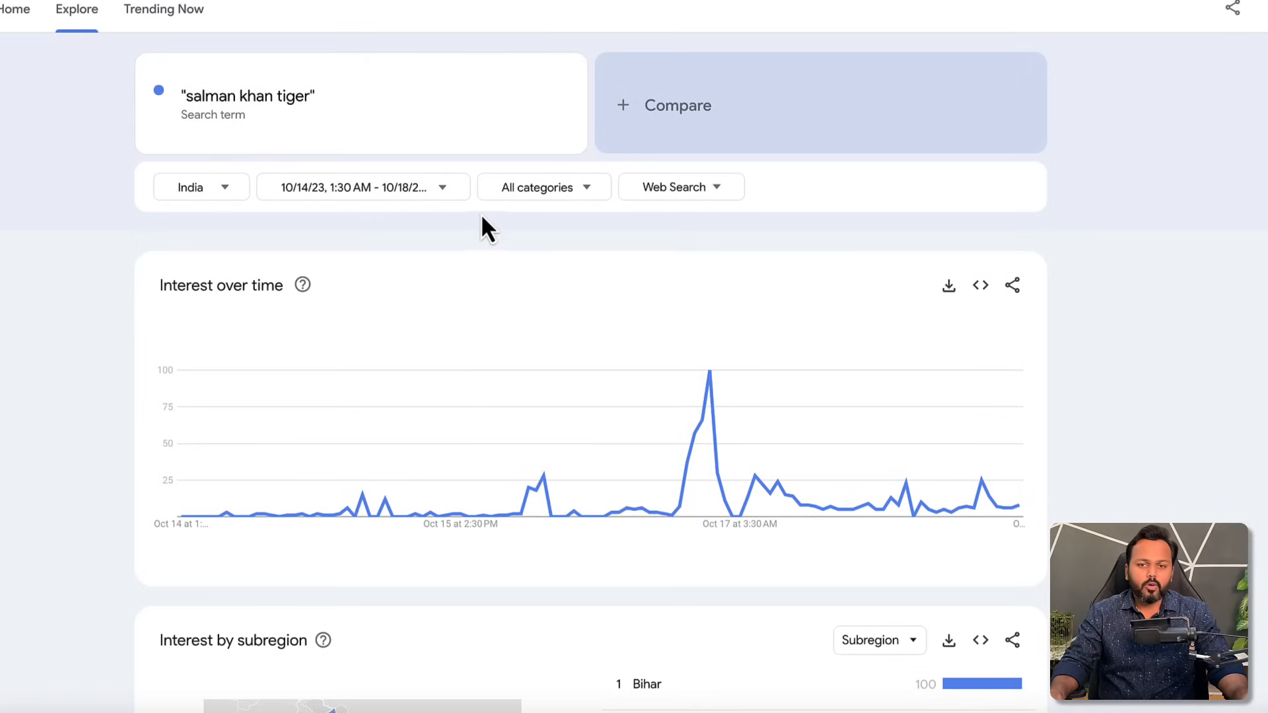
scroll(610, 237, "down", 6)
scroll(611, 239, "down", 4)
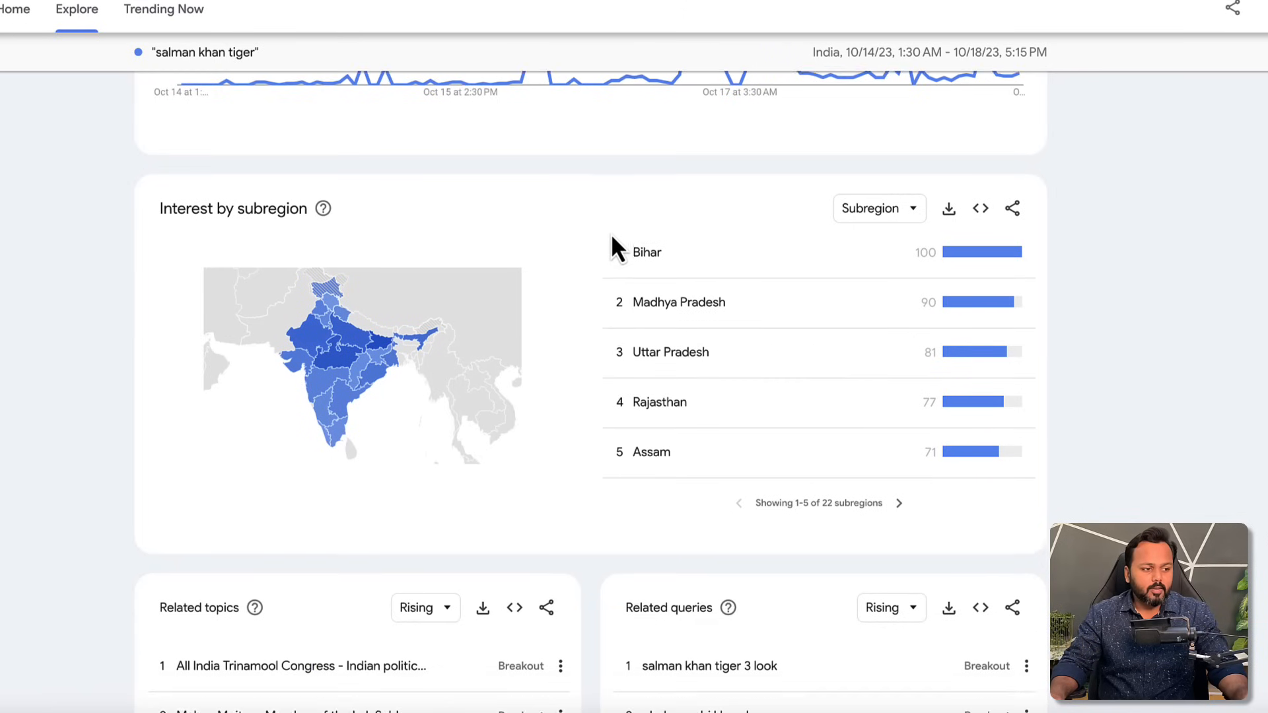
scroll(611, 232, "down", 1)
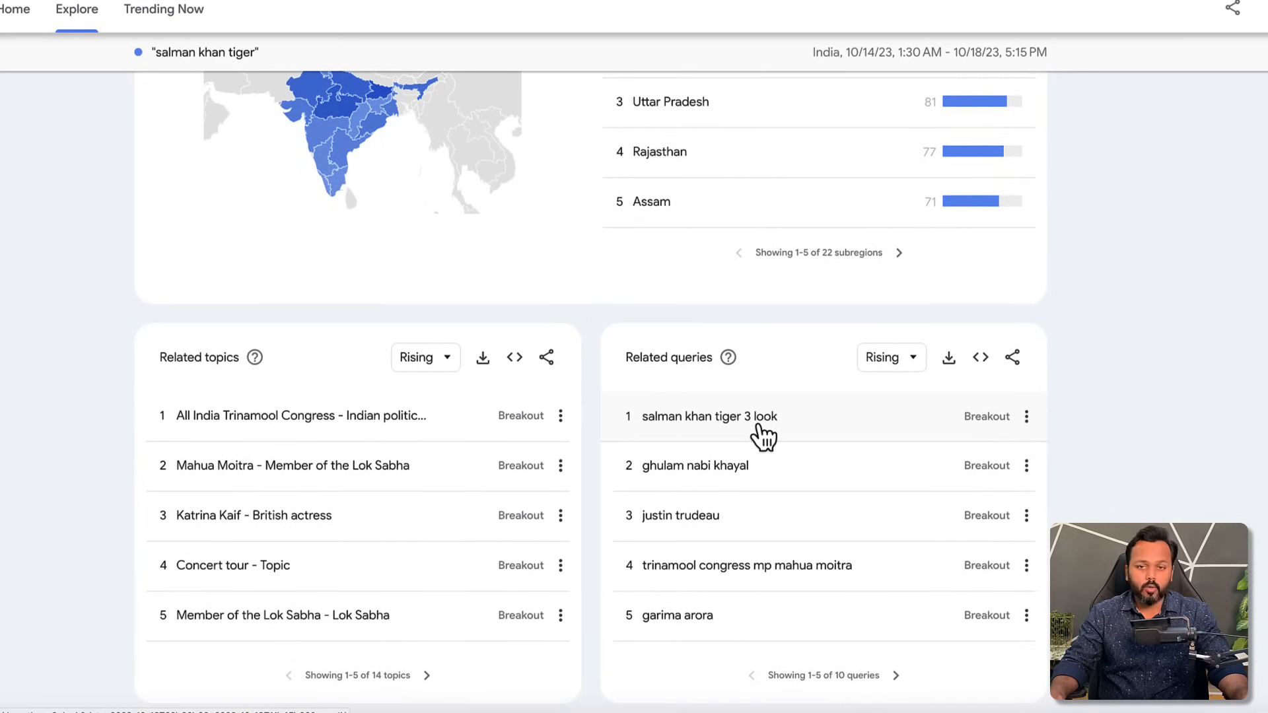
Step: Open the interest-over-time chart for the rising query 'salman khan tiger 3 look'
left_click(695, 419)
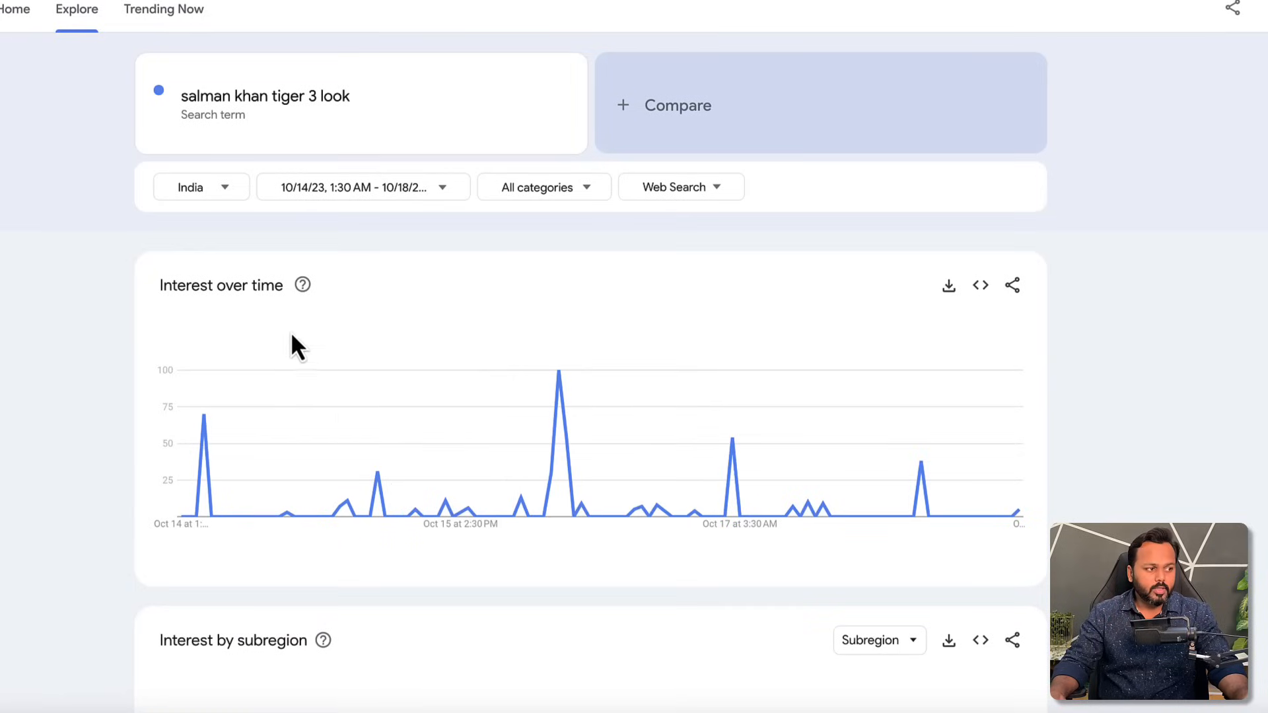
left_click_drag(163, 288, 224, 286)
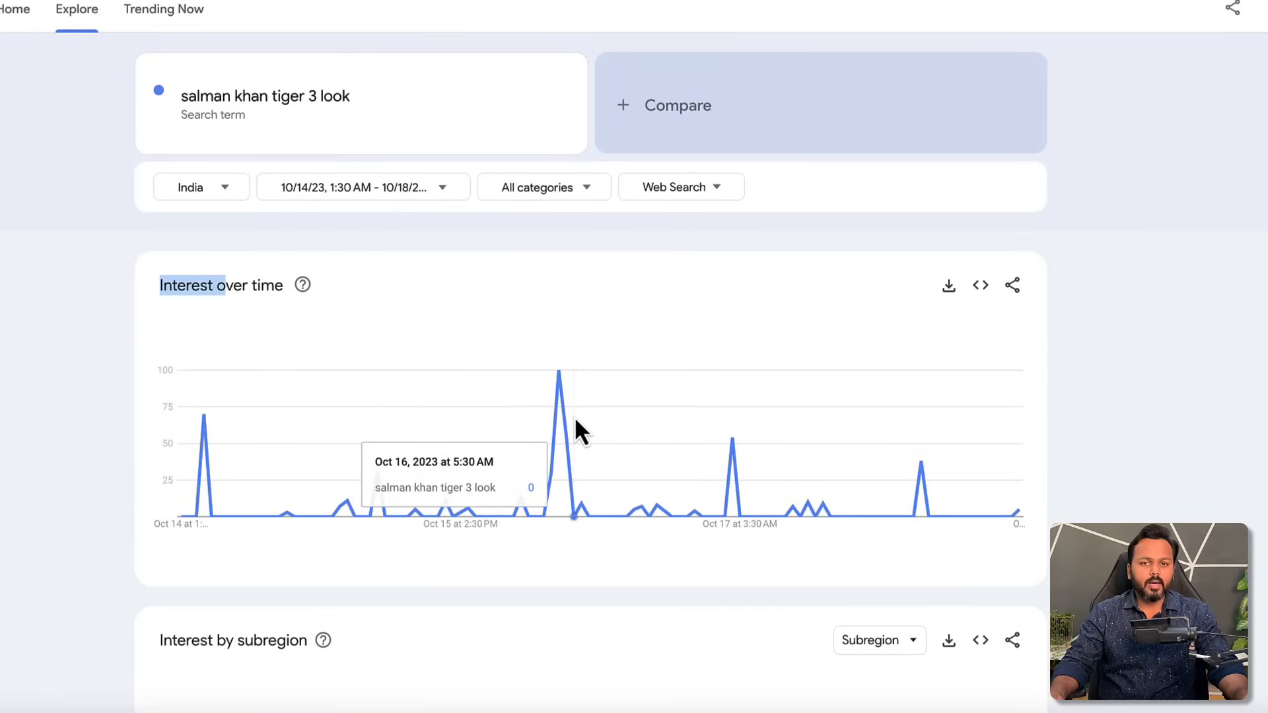
scroll(633, 430, "down", 5)
scroll(633, 430, "up", 5)
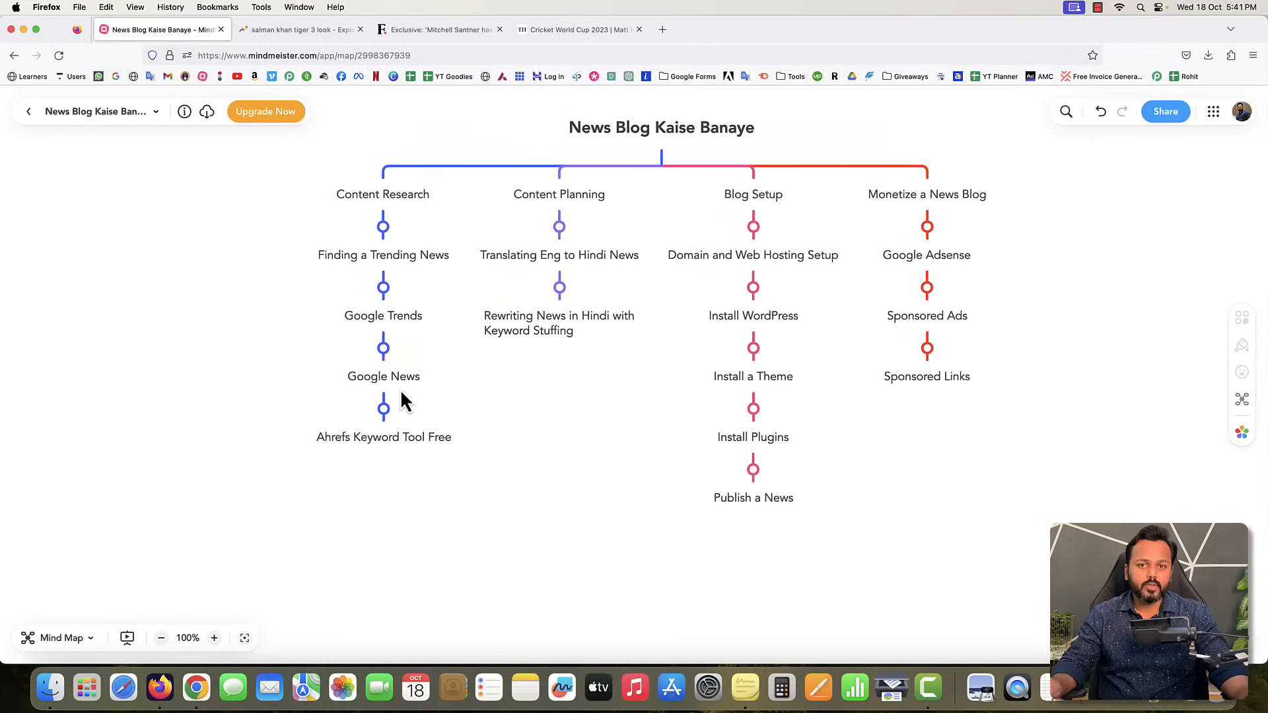
Step: In a new tab, search Google for 'google news', block location access, and open Google News
left_click(661, 29)
left_click(116, 74)
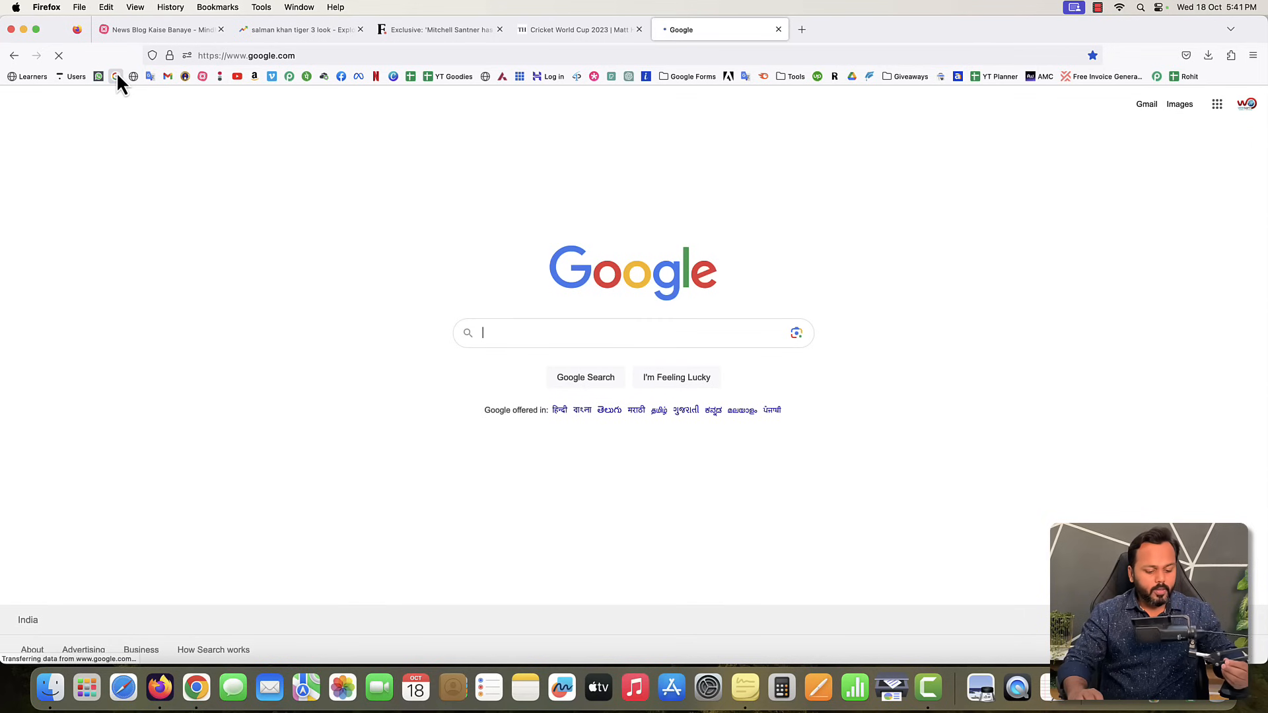
type("googl")
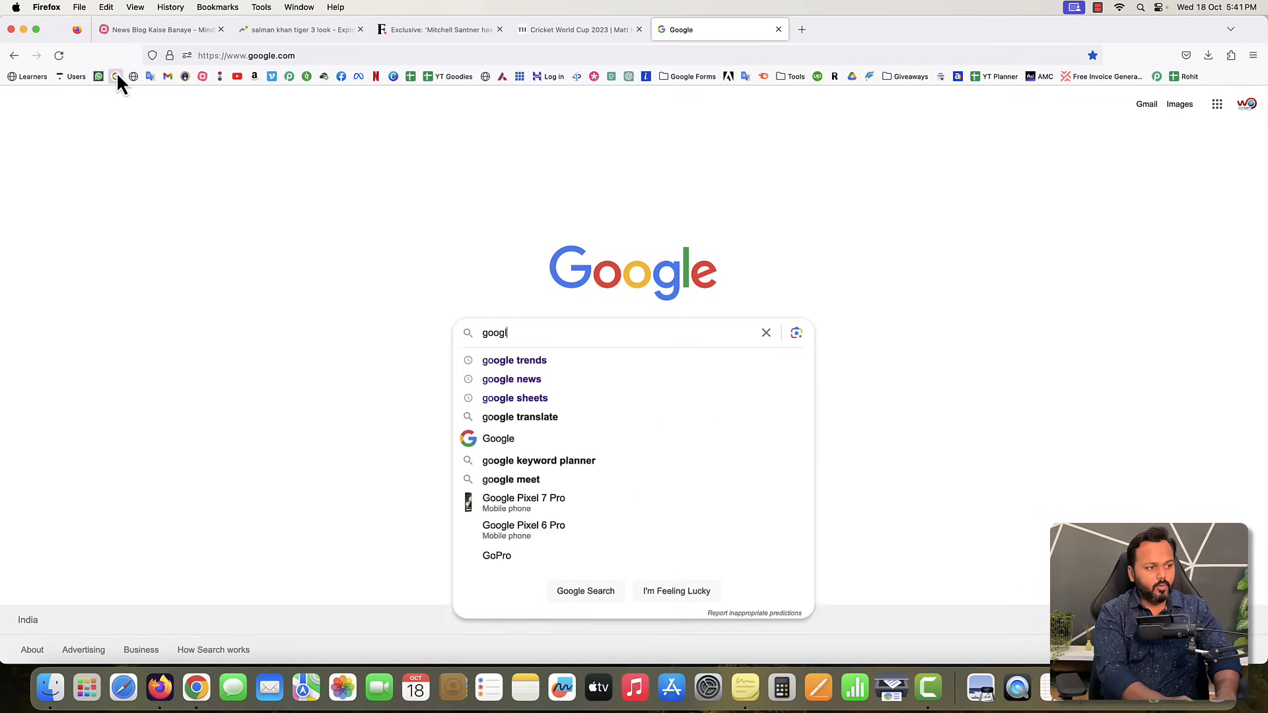
type("e news")
key("Return")
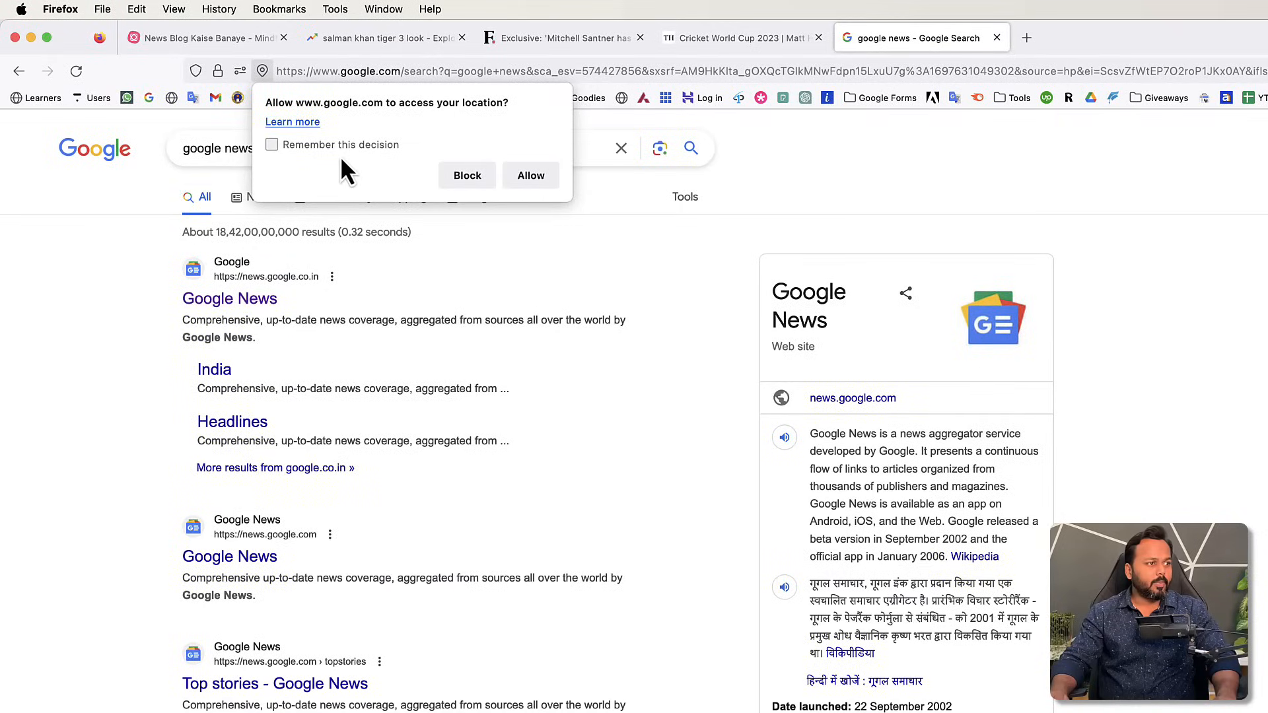
left_click(532, 177)
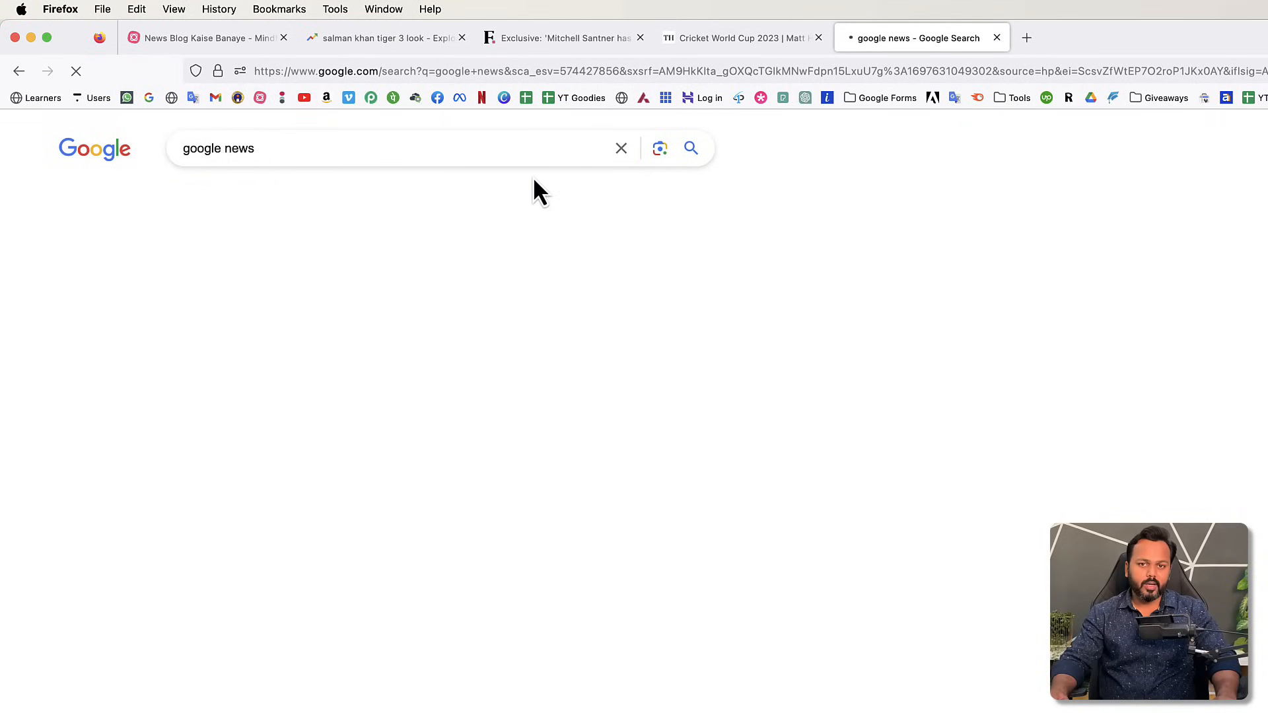
left_click(533, 177)
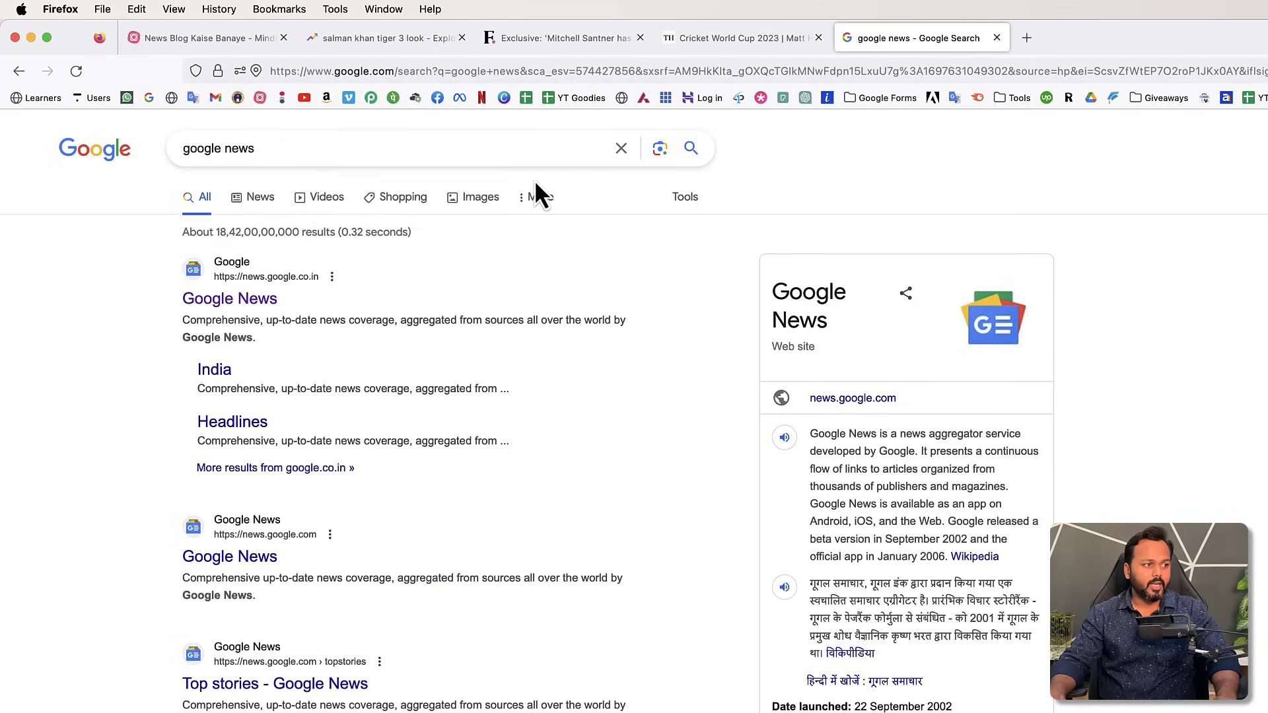
left_click(224, 300)
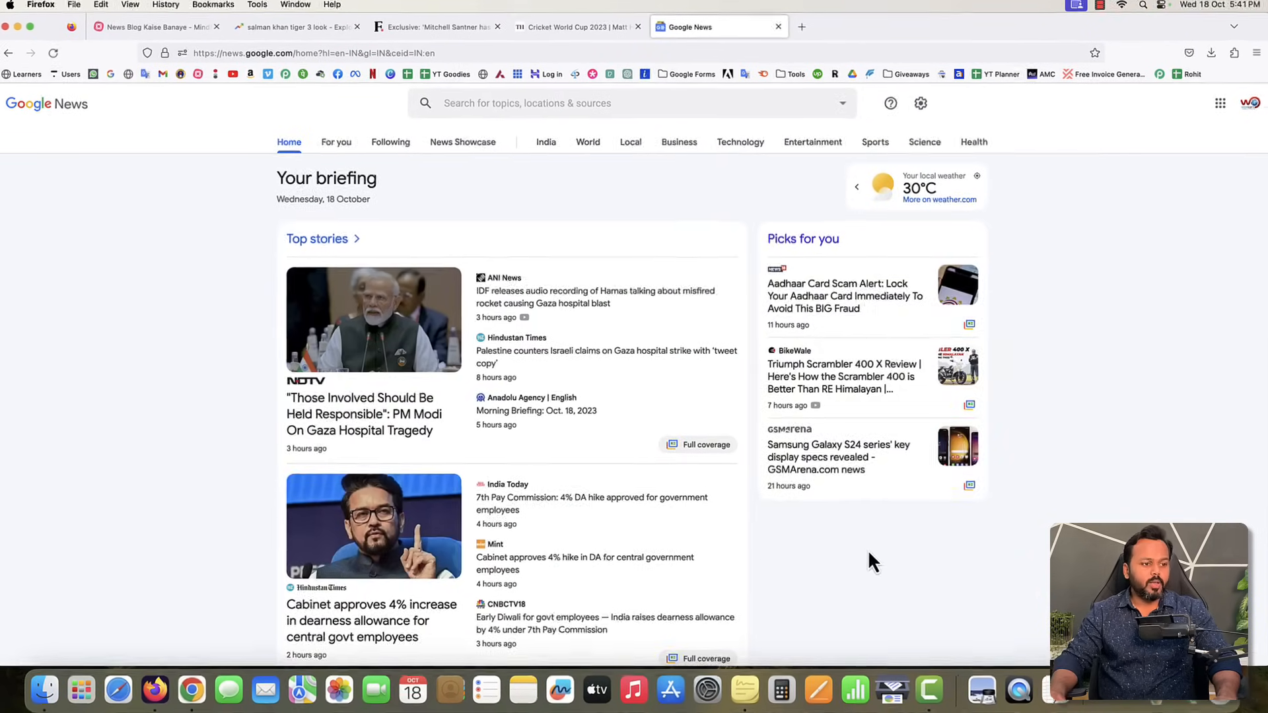
Step: Switch Google News from the home briefing to the India section and scroll its headlines
scroll(868, 553, "down", 3)
scroll(869, 553, "up", 3)
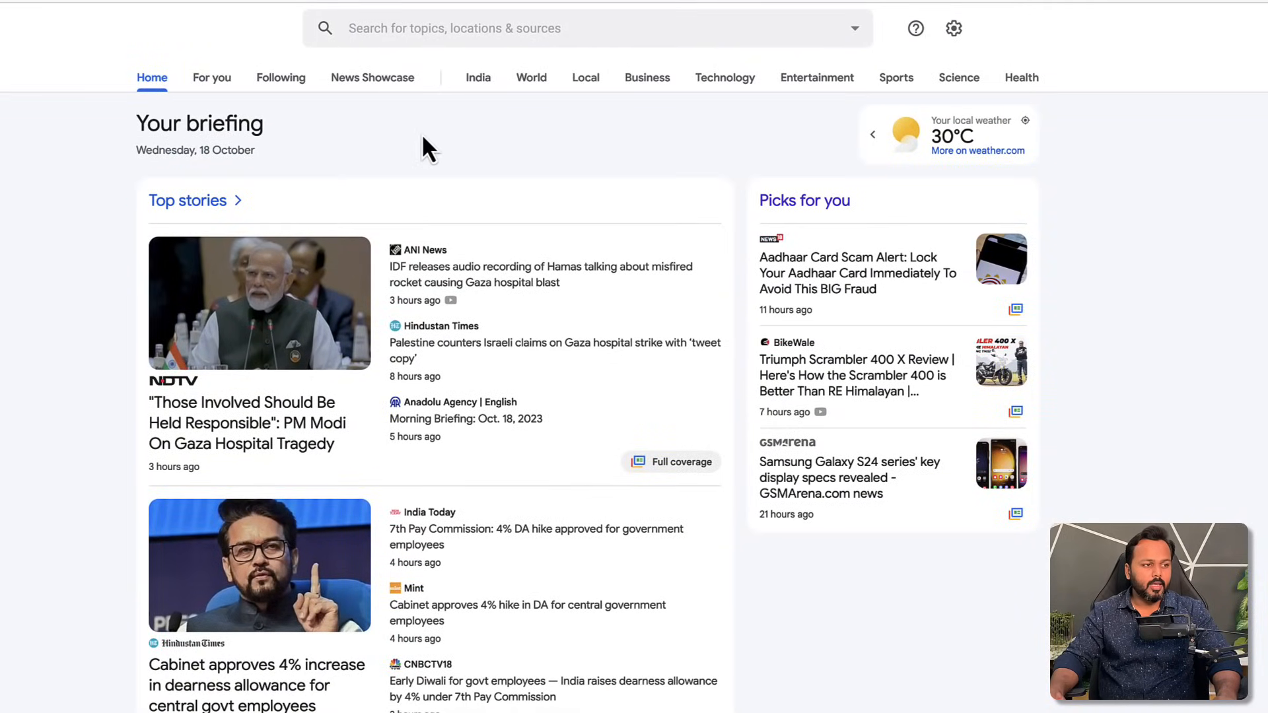
left_click(478, 78)
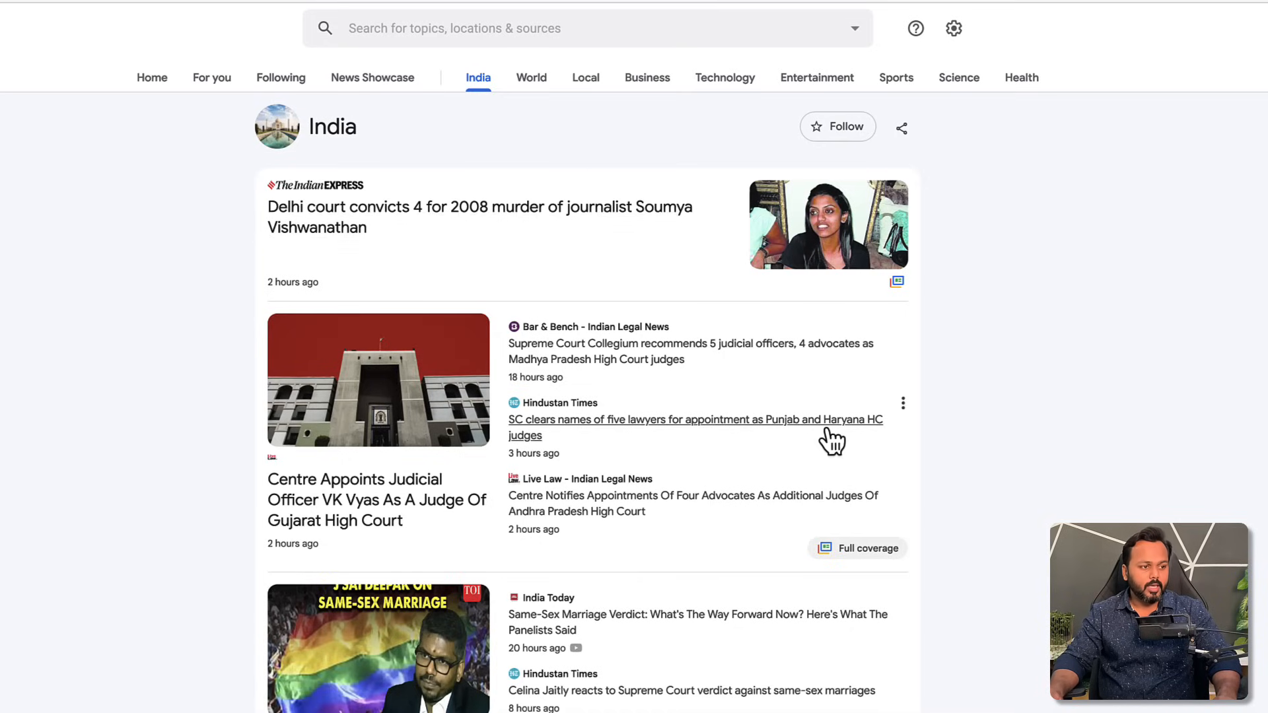
scroll(831, 437, "down", 4)
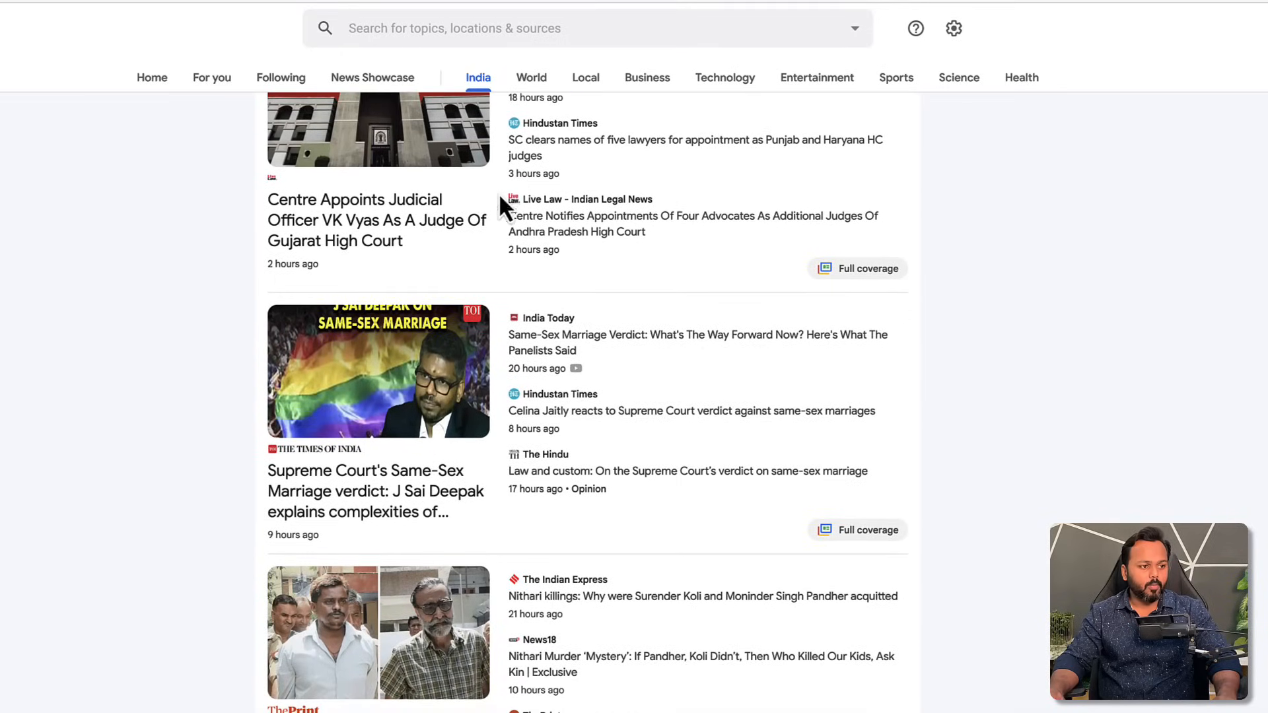
scroll(609, 512, "down", 1)
scroll(612, 514, "up", 5)
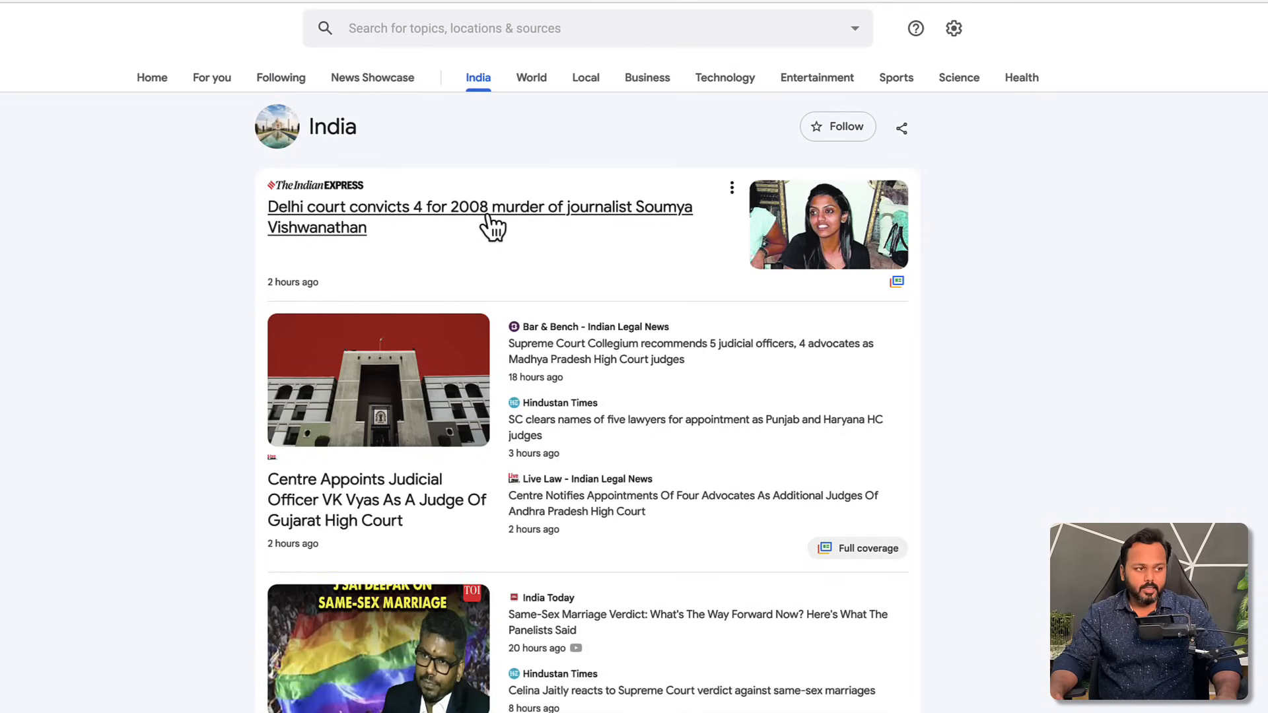
Step: Open the Delhi court conviction article, dismiss the breaking-news alerts prompt, and read down it
left_click(448, 225)
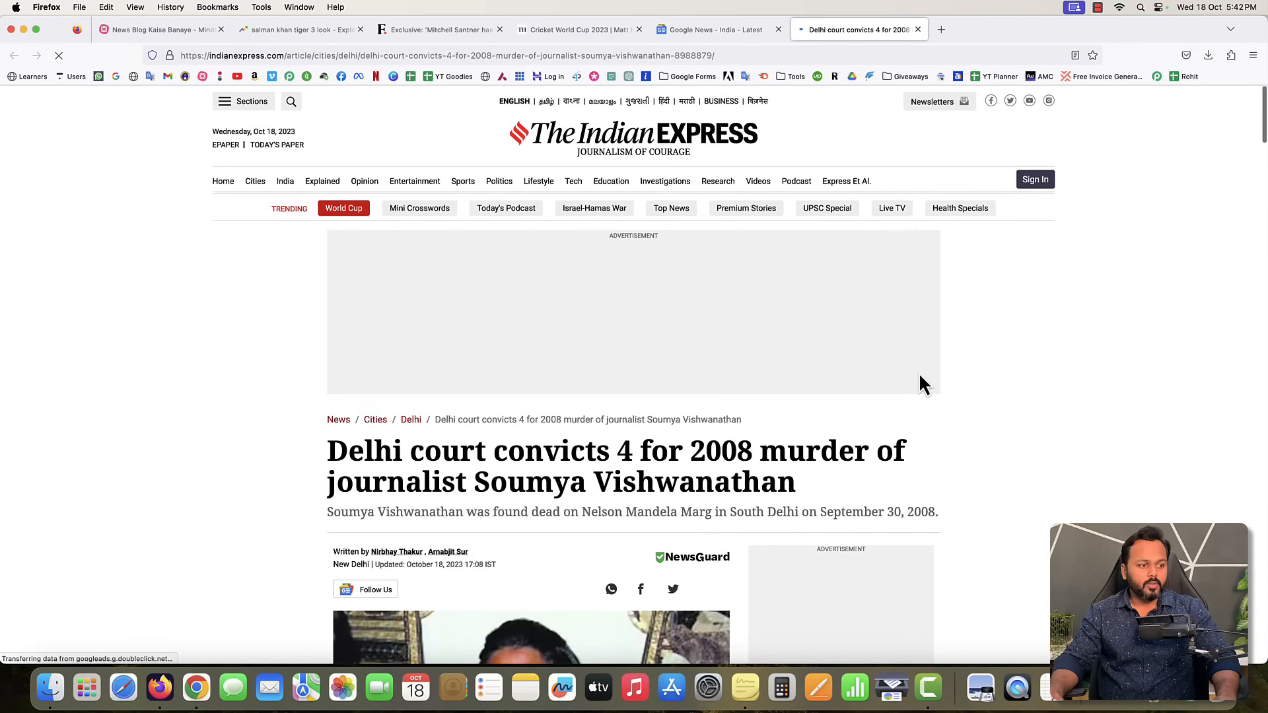
scroll(920, 376, "down", 5)
scroll(920, 377, "down", 1)
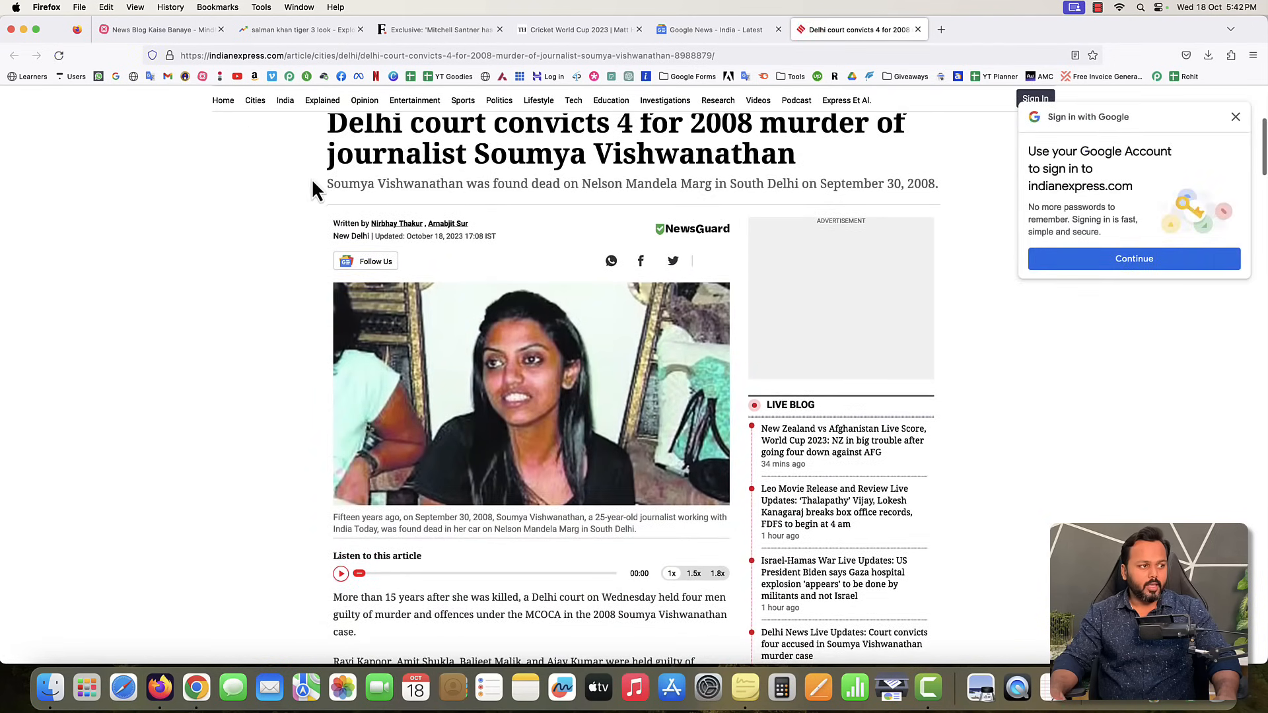
scroll(330, 189, "down", 2)
scroll(430, 185, "down", 5)
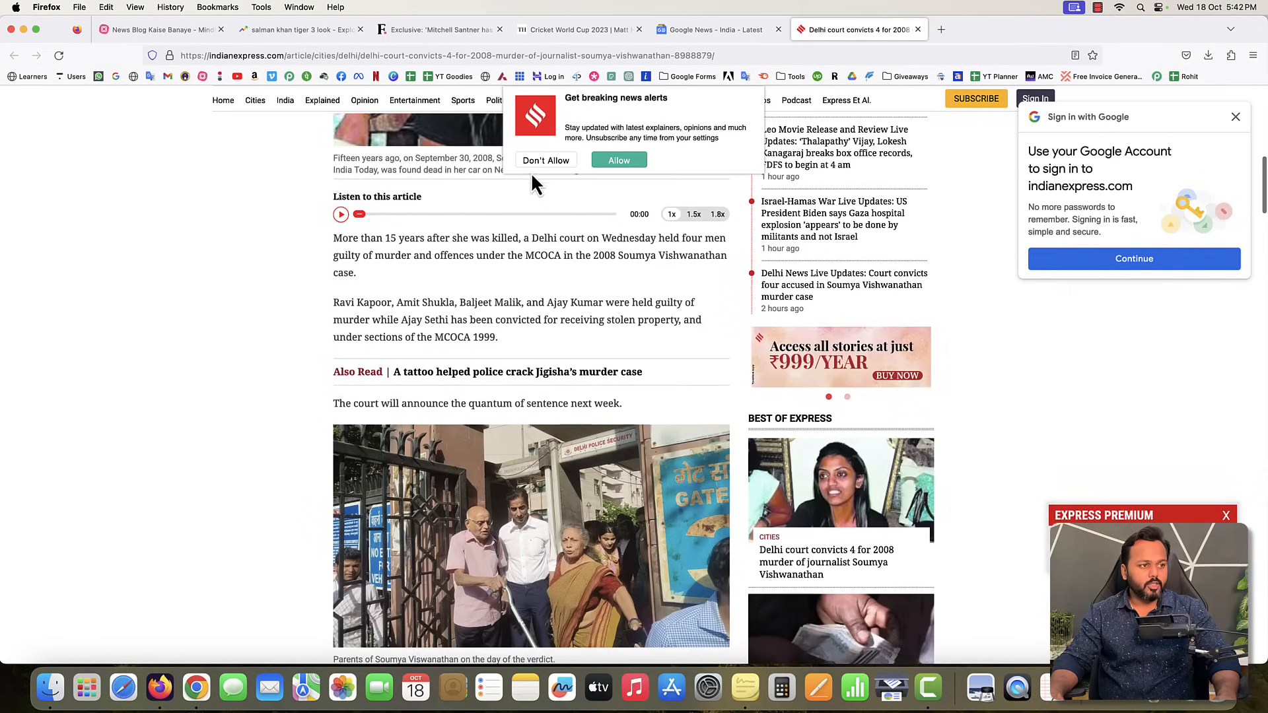
left_click(536, 164)
scroll(540, 284, "down", 4)
scroll(540, 284, "down", 5)
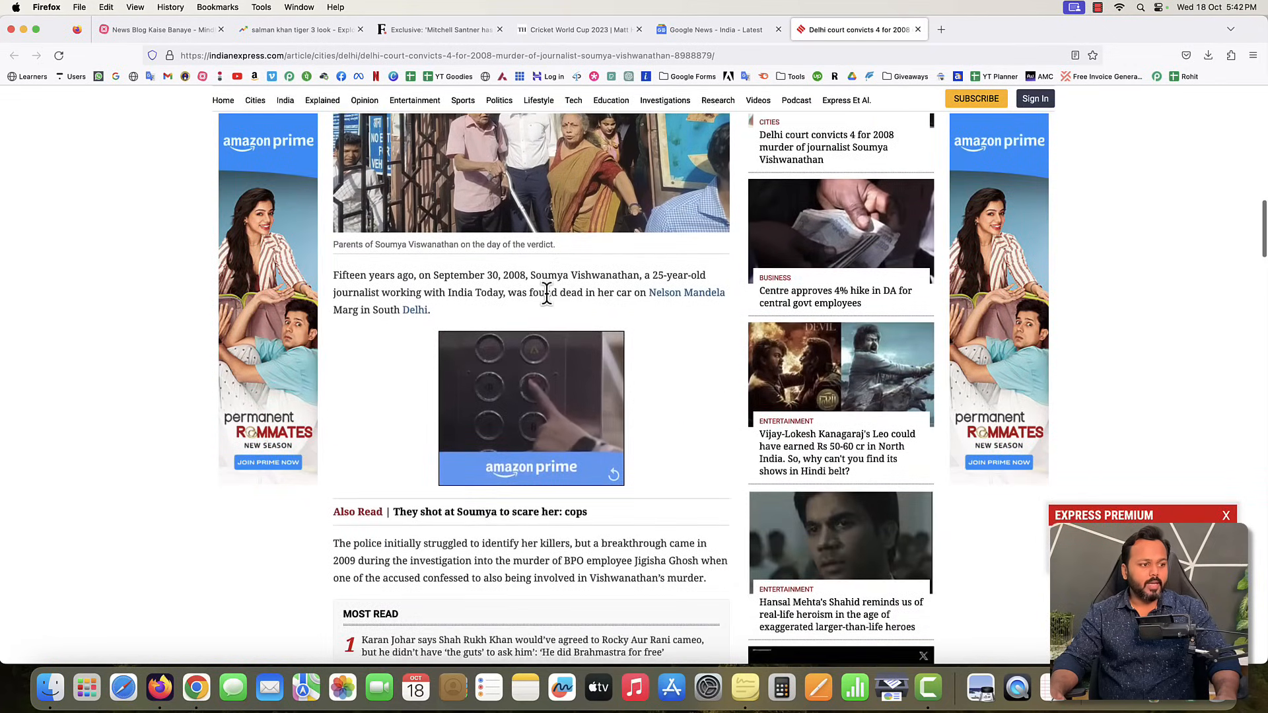
scroll(678, 320, "down", 4)
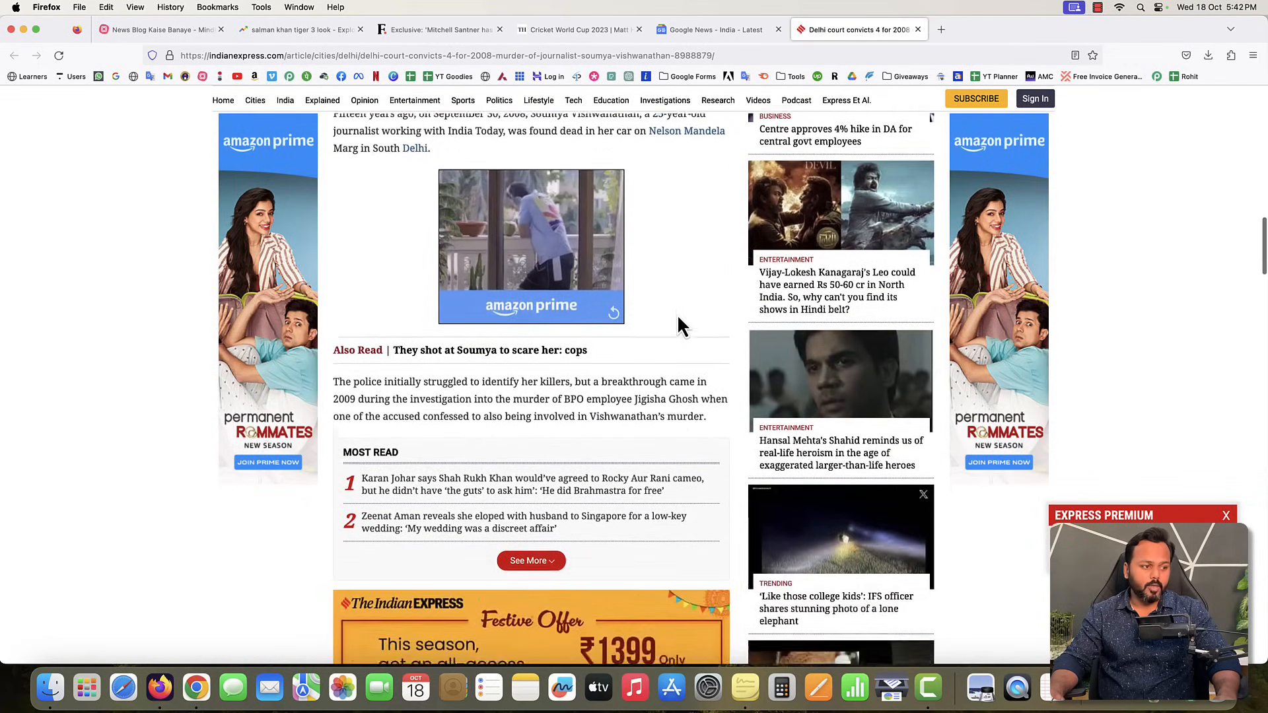
scroll(676, 314, "down", 8)
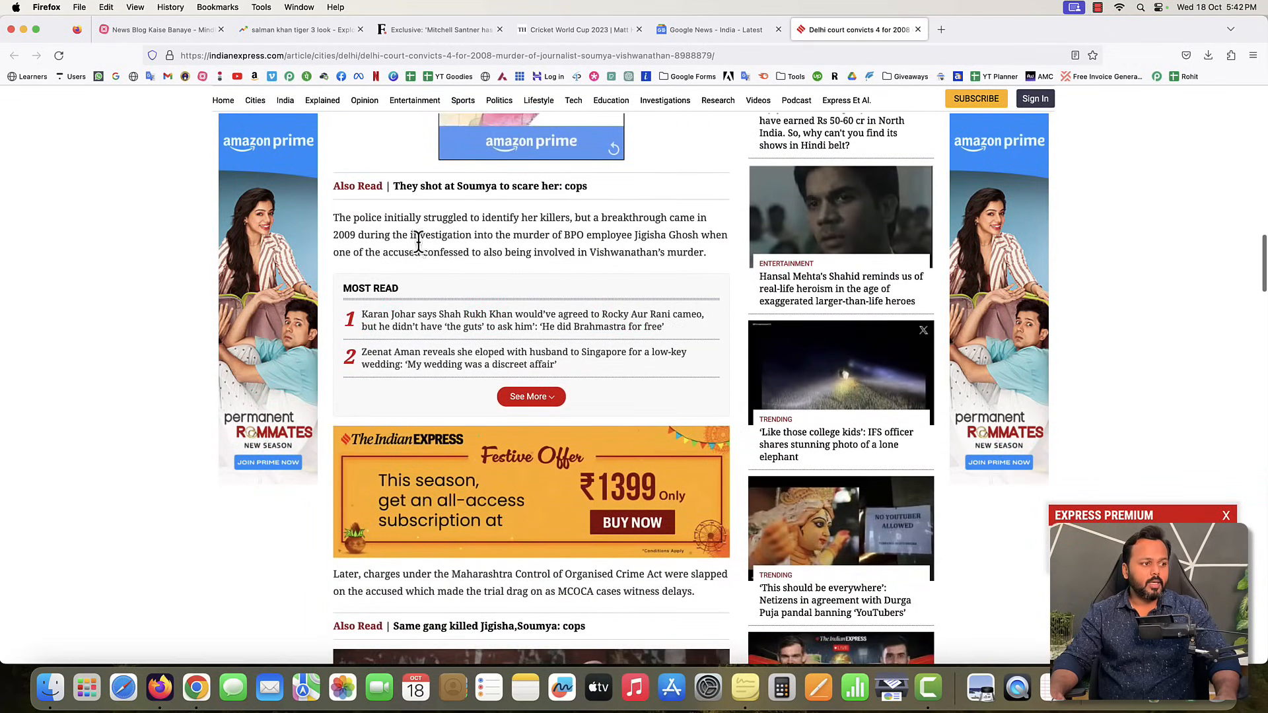
scroll(612, 288, "down", 9)
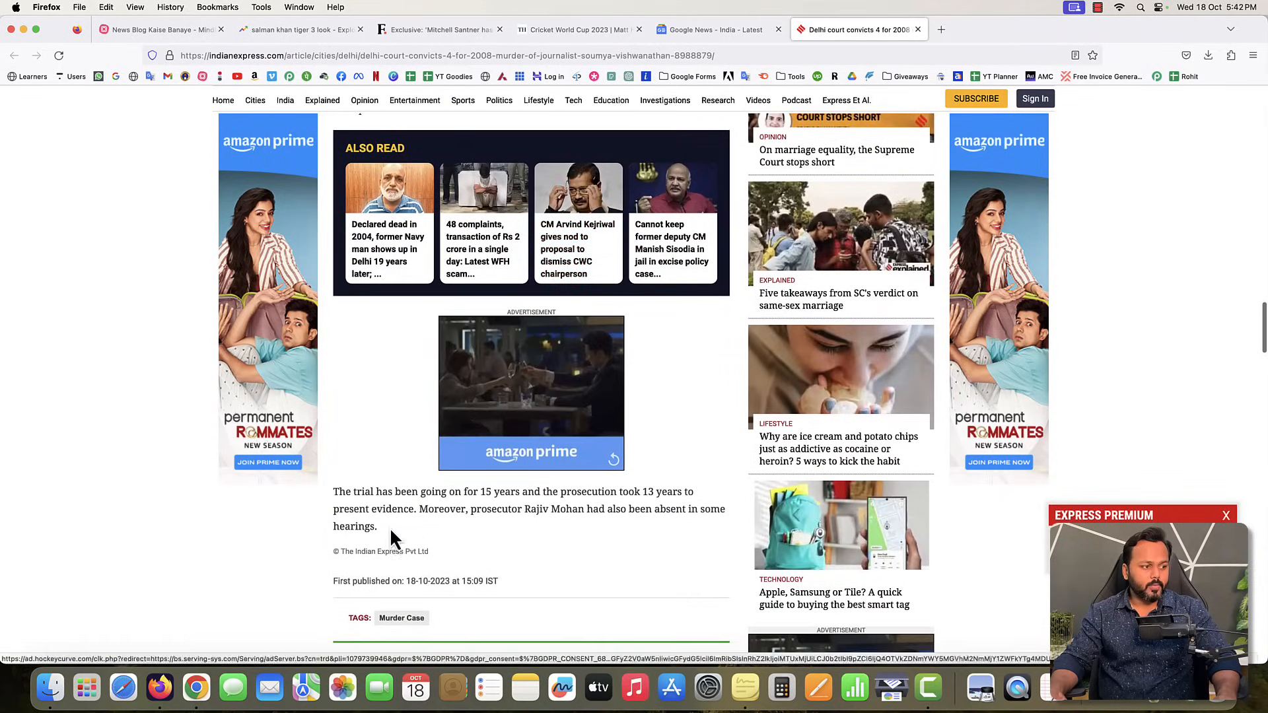
Step: Highlight a passage in the article body, then scroll back up to the top
left_click_drag(334, 491, 499, 536)
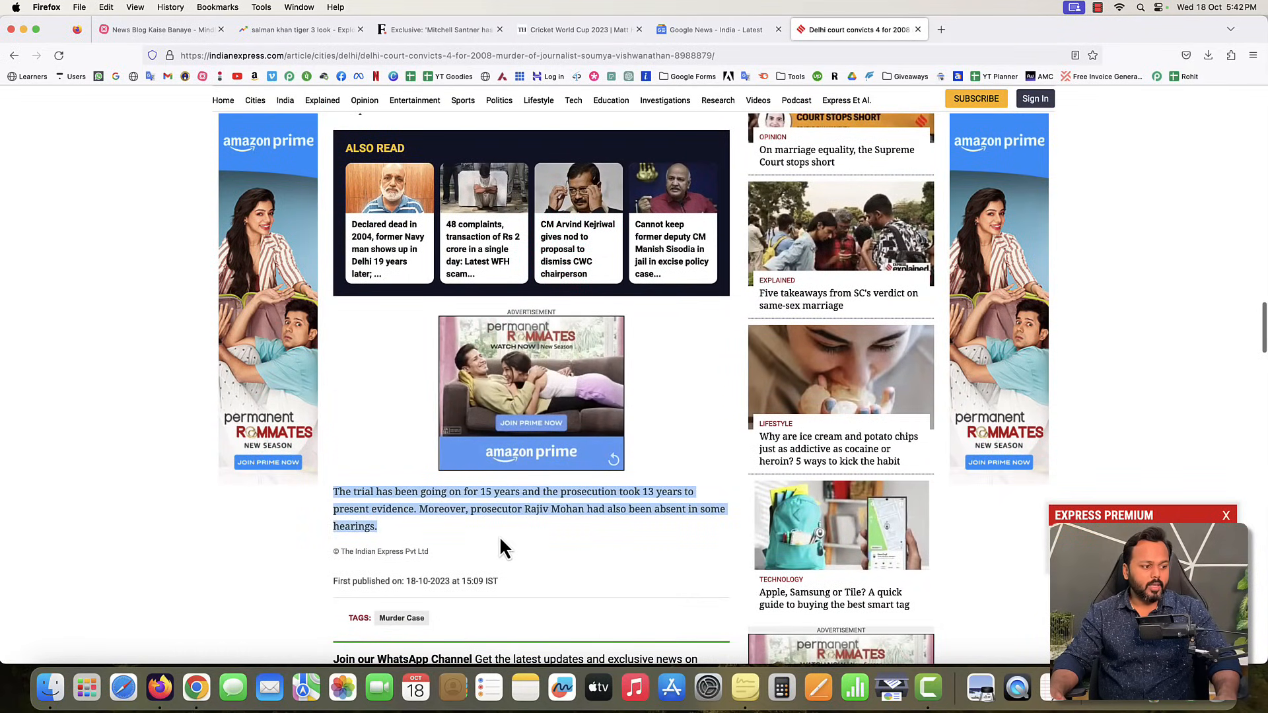
scroll(499, 536, "down", 3)
scroll(540, 517, "up", 12)
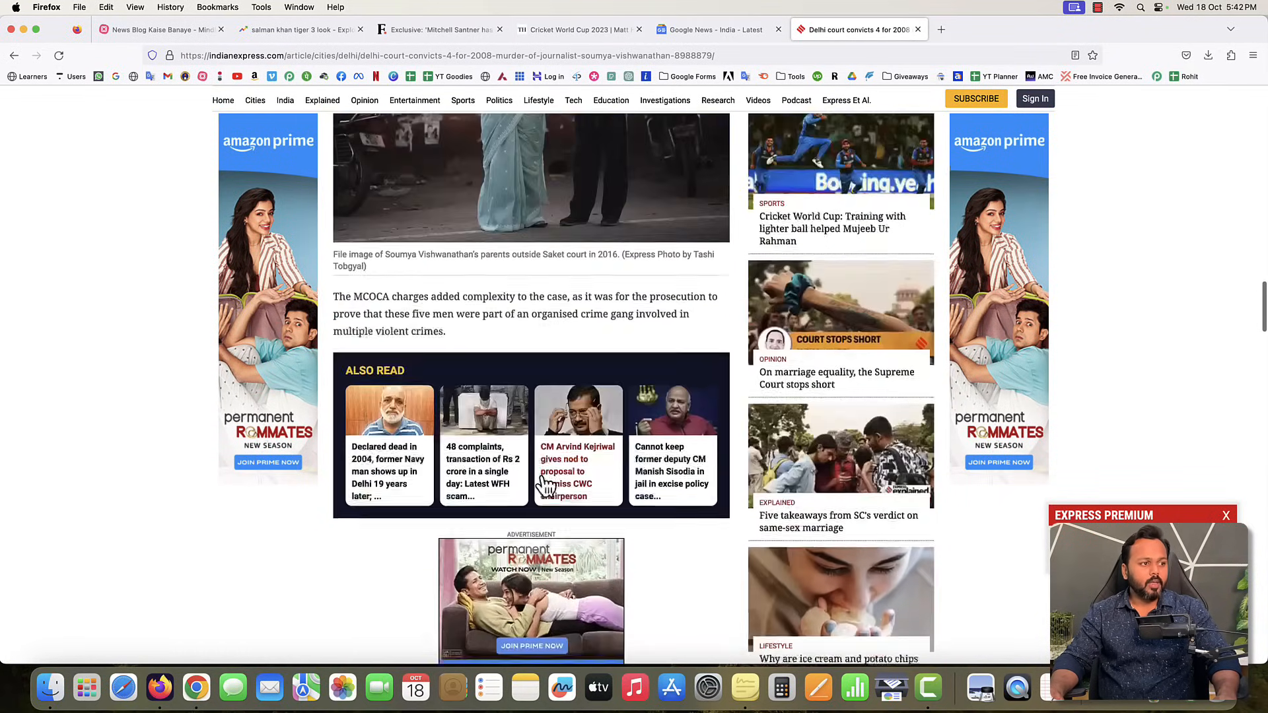
scroll(546, 487, "up", 7)
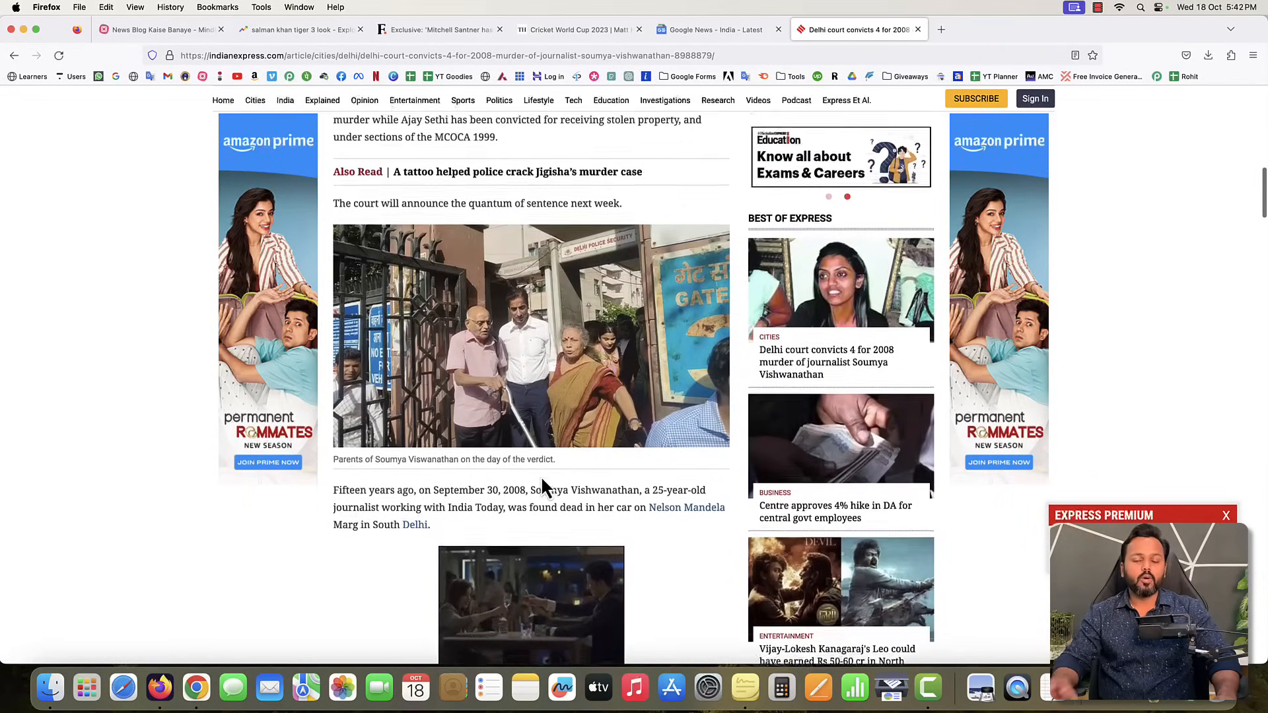
scroll(542, 487, "up", 2)
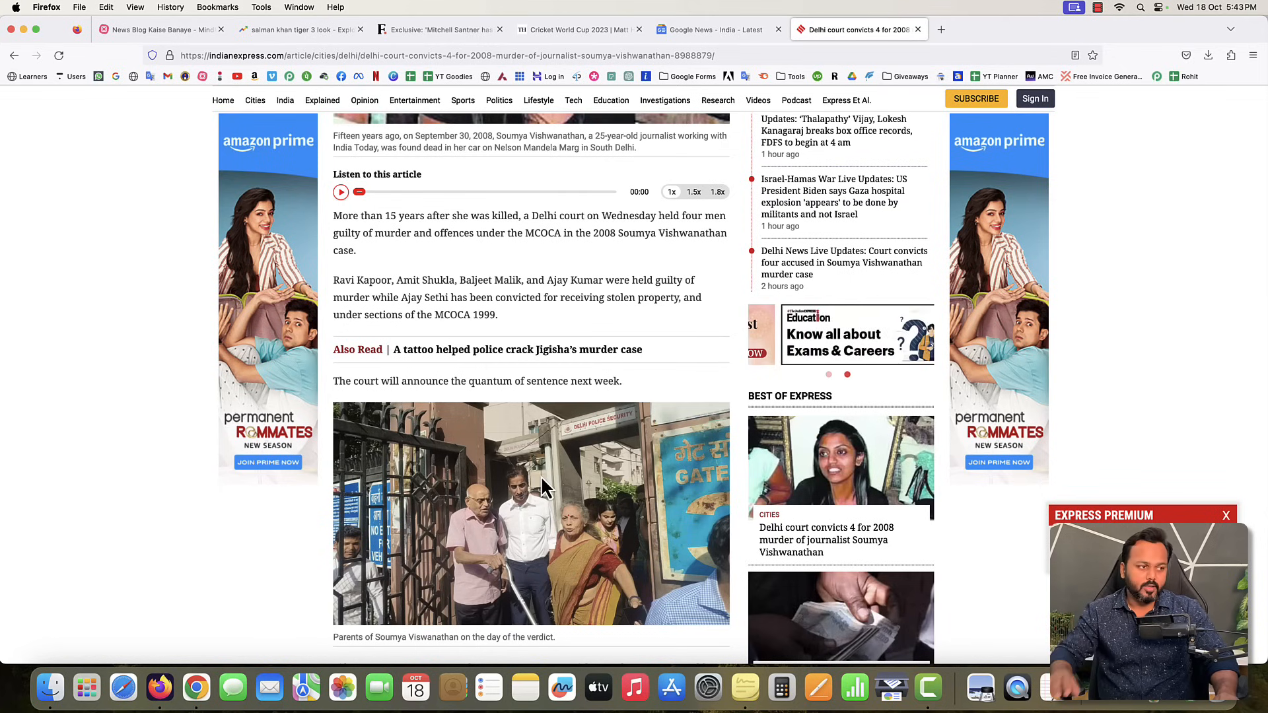
scroll(572, 356, "up", 1)
scroll(571, 356, "up", 3)
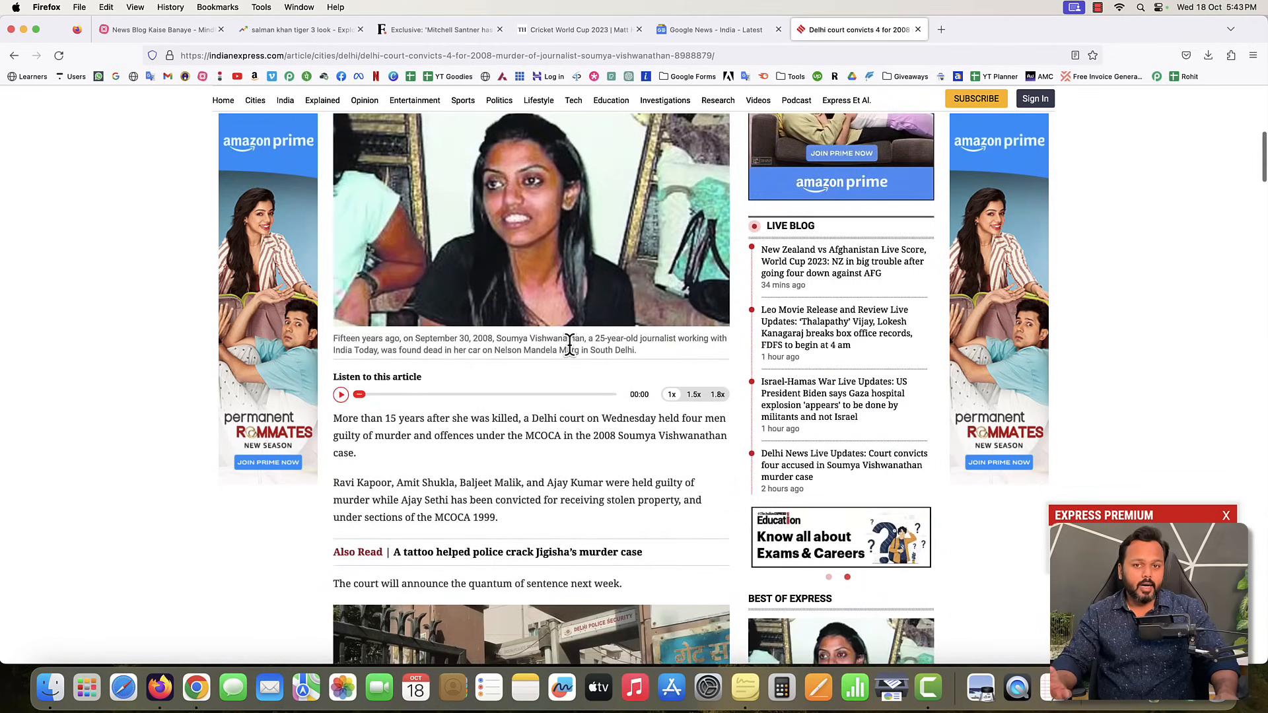
Step: Check the News Blog Kaise Banaye mind map, then select the journalist's name in the article headline
left_click(159, 30)
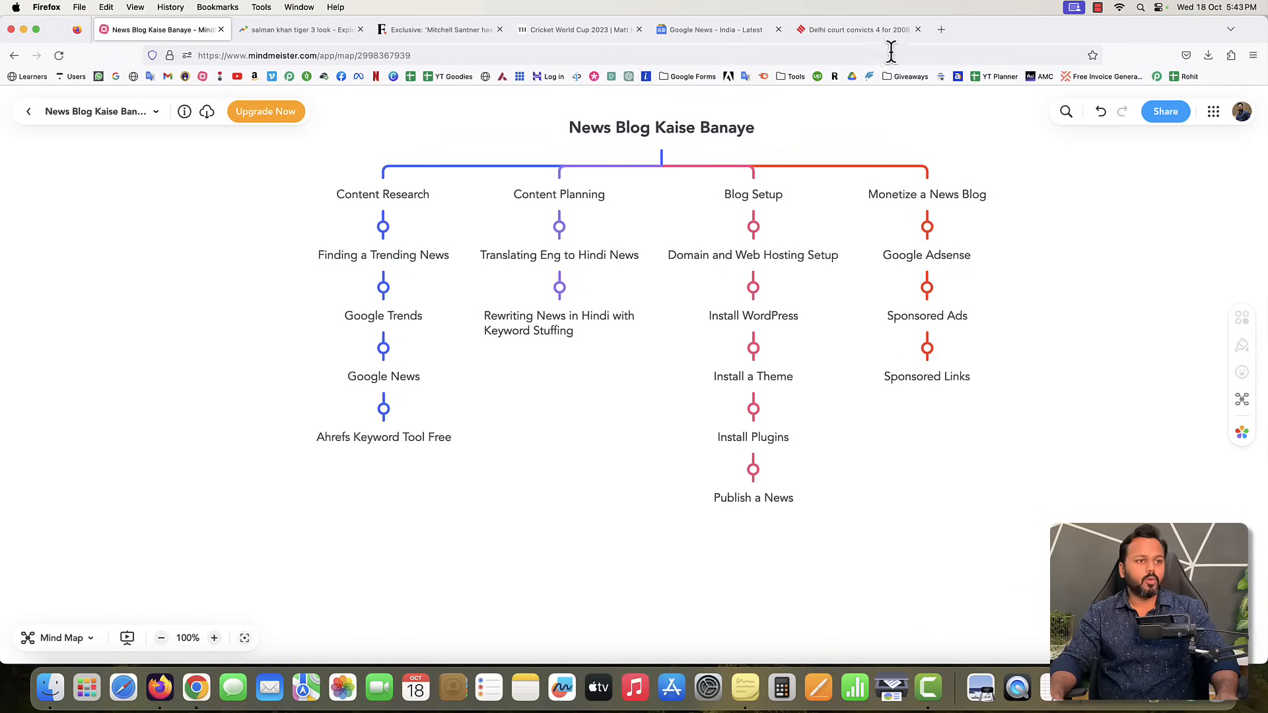
left_click(856, 33)
scroll(535, 417, "up", 5)
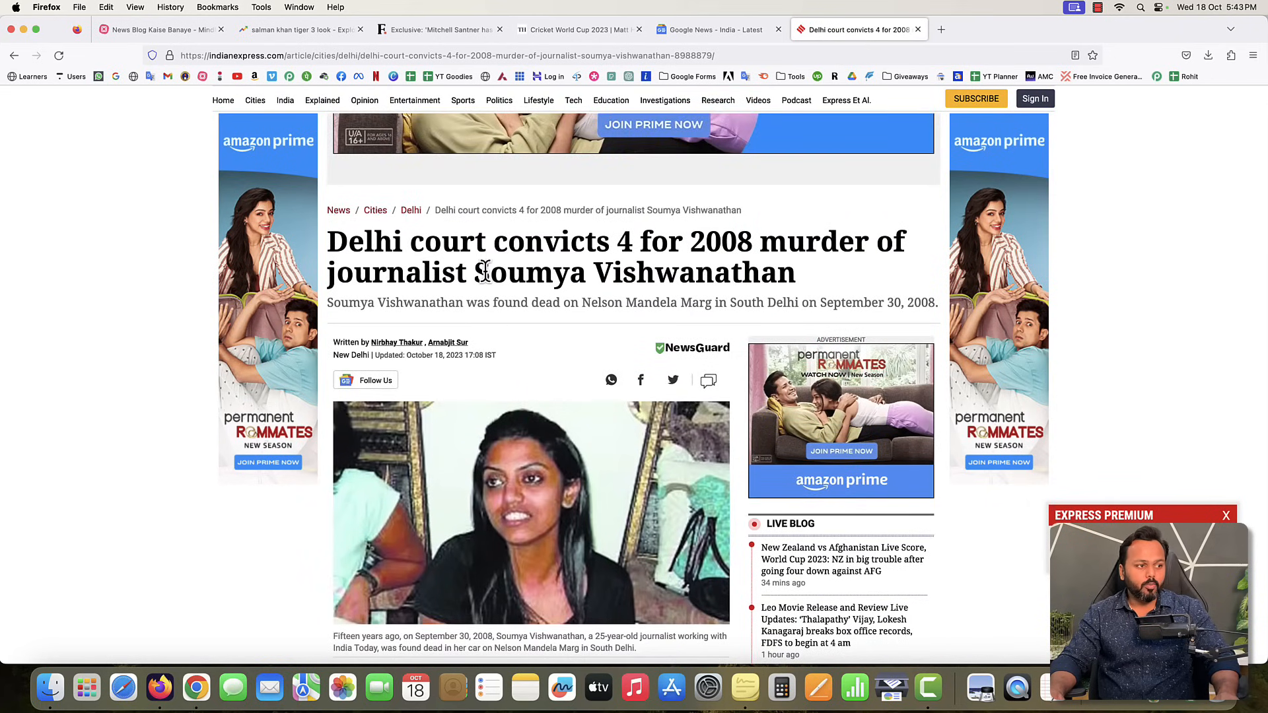
left_click_drag(477, 272, 790, 278)
key("ctrl+c")
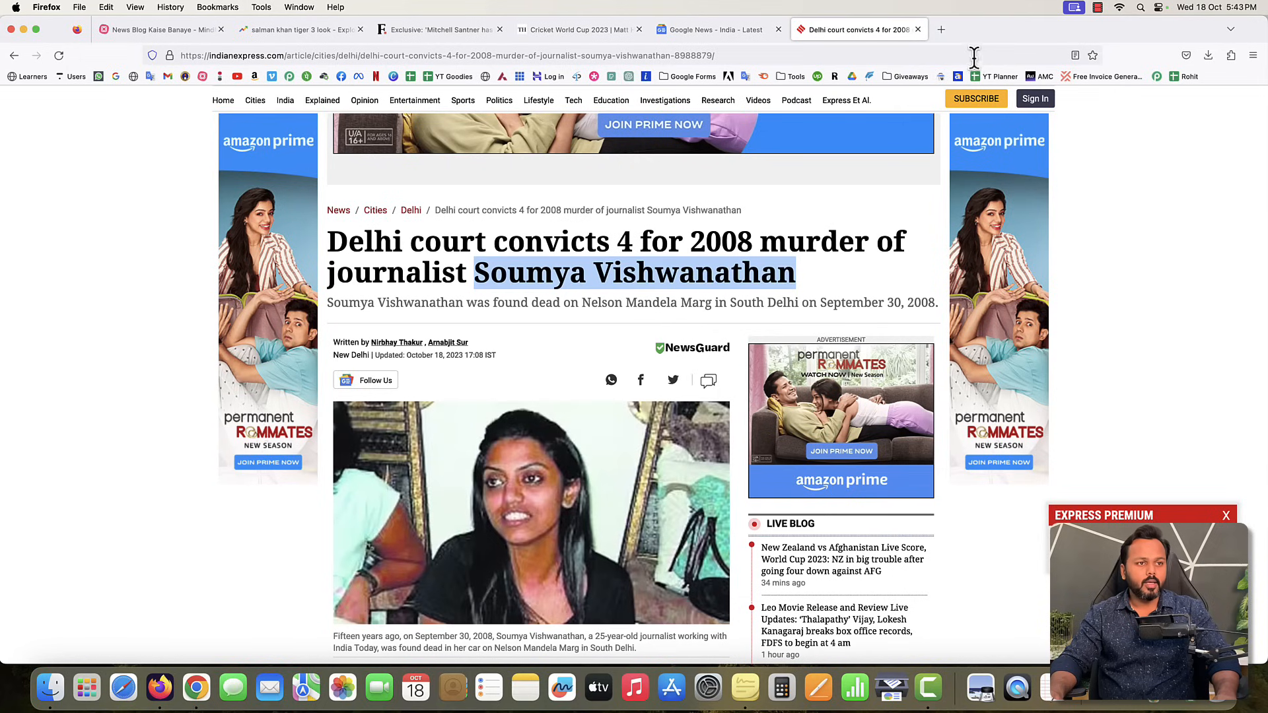
Step: In a new tab, search the Ahrefs keyword generator for the journalist's name with country India
left_click(941, 29)
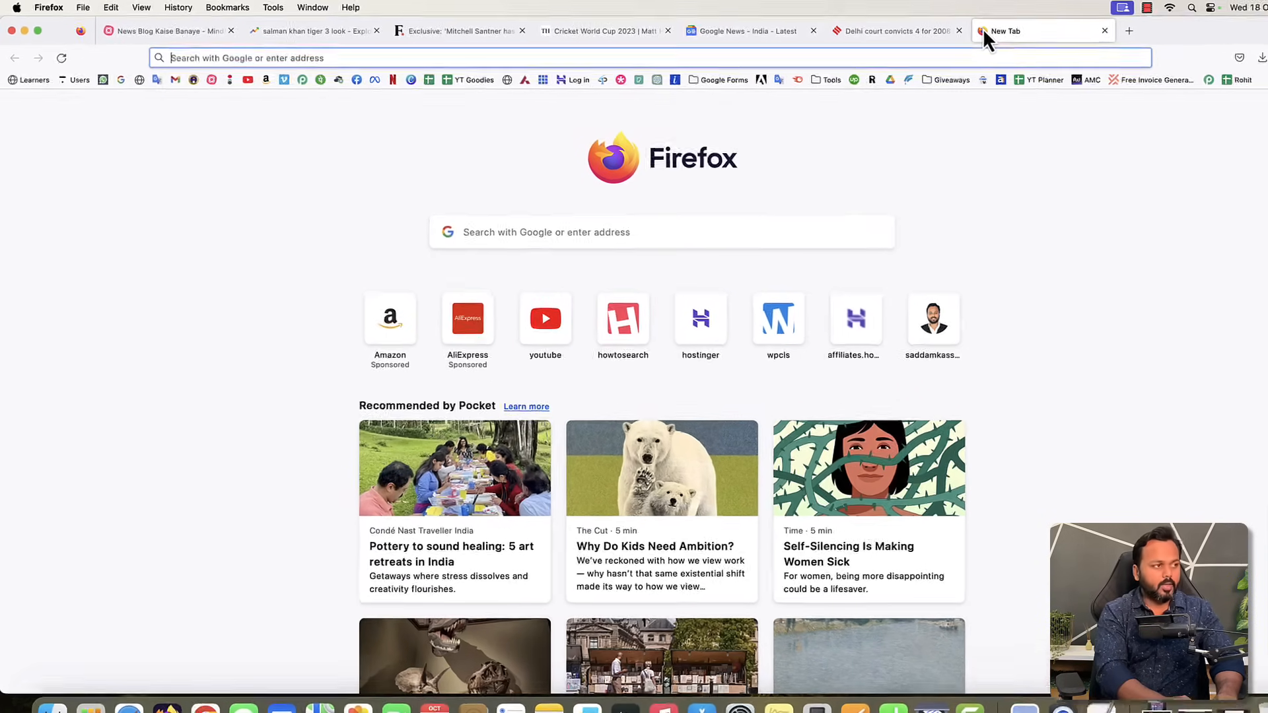
type("ah")
key("Right")
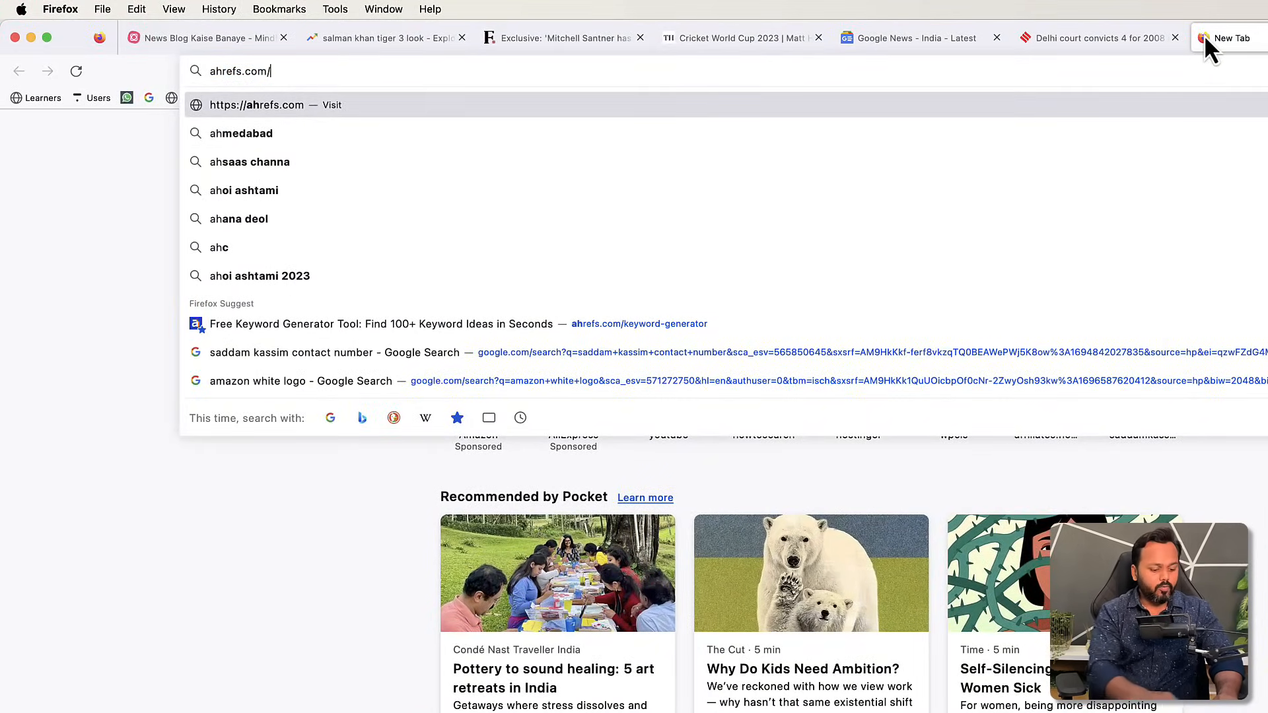
type("k")
key("Return")
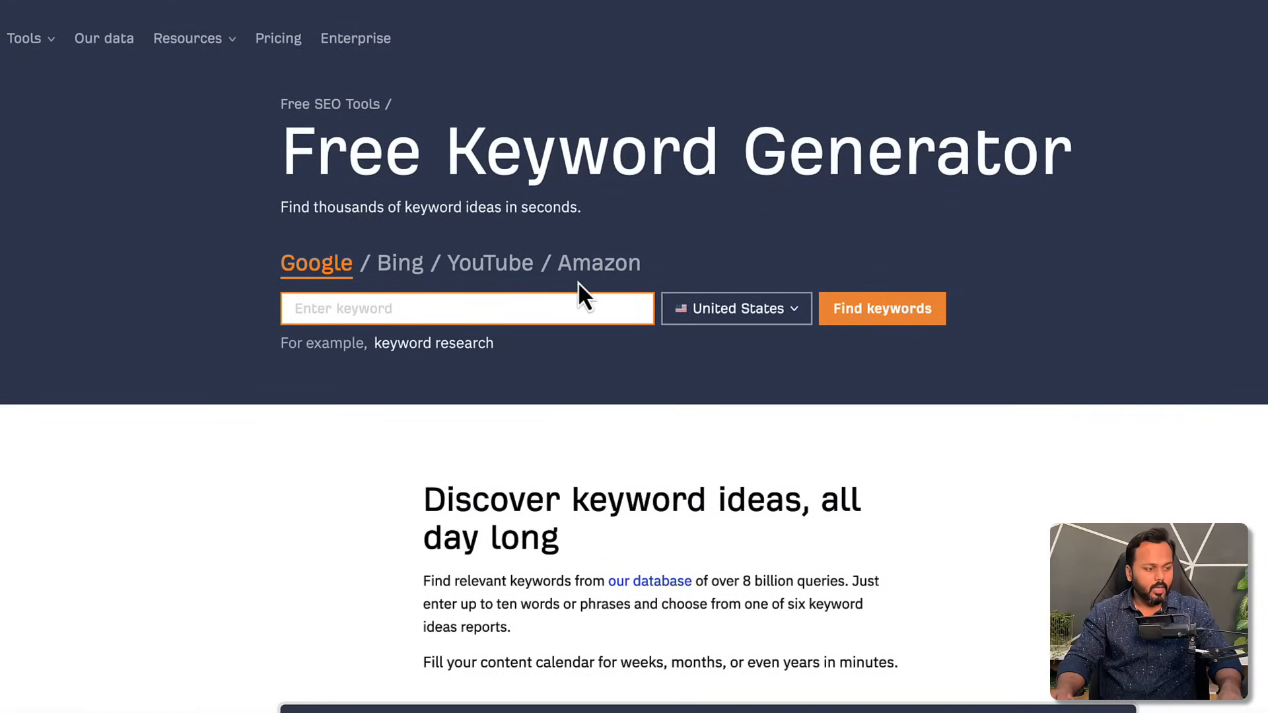
key("ctrl+v")
left_click(760, 321)
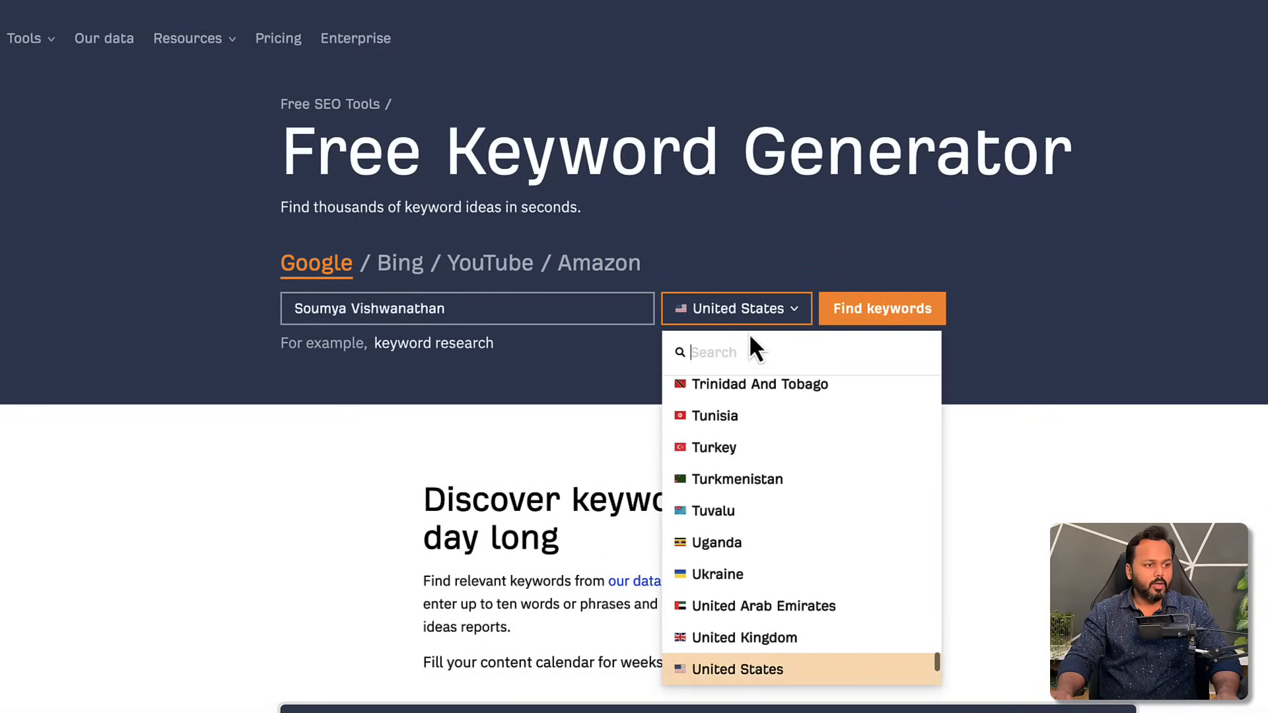
type("india")
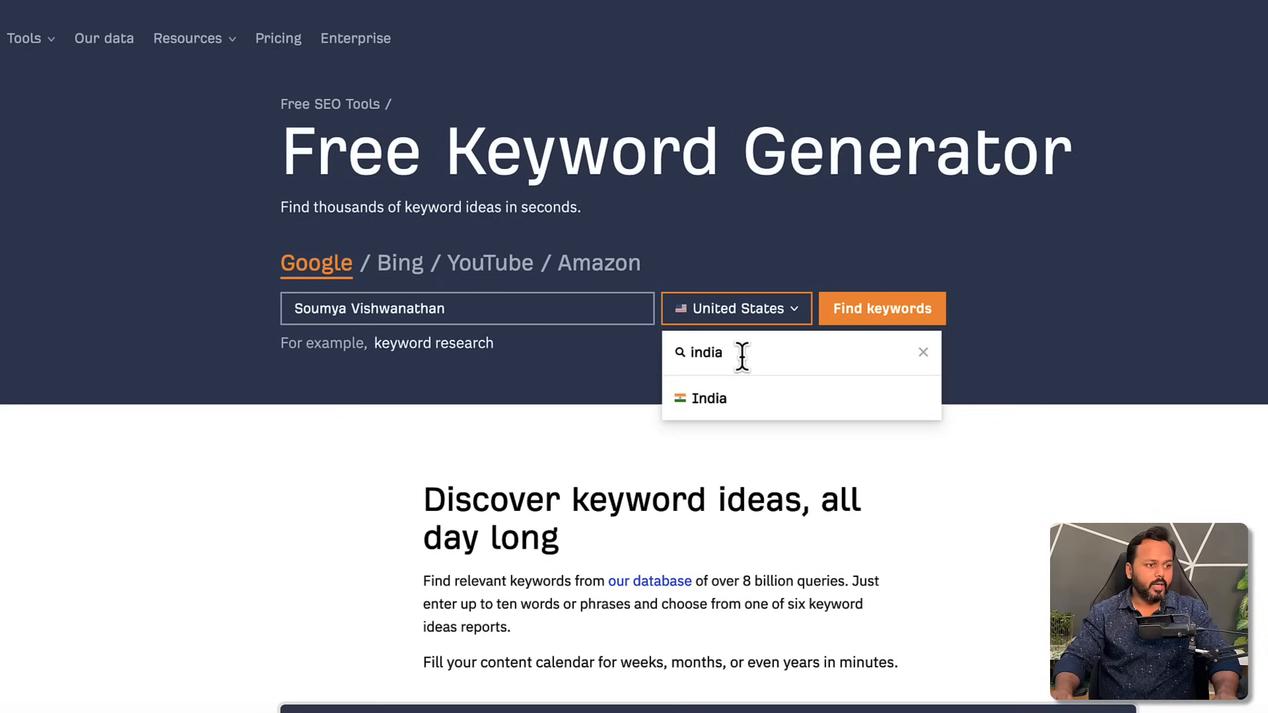
left_click(721, 399)
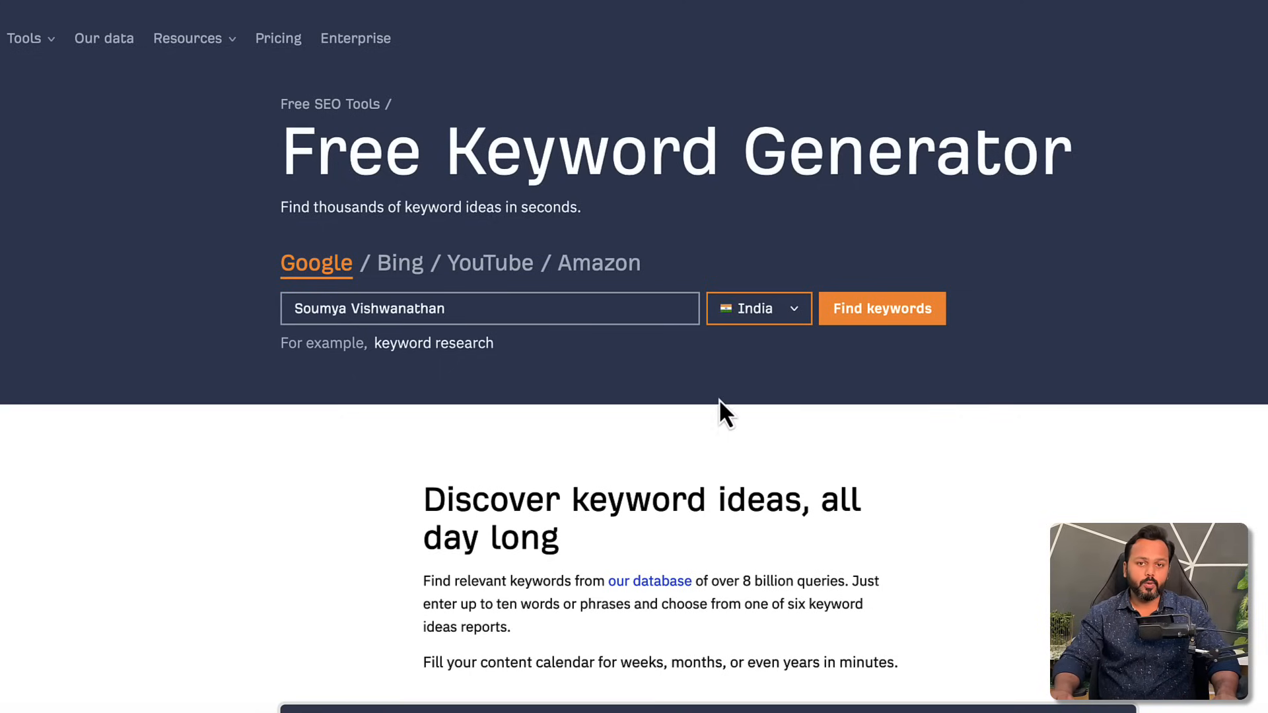
left_click(879, 310)
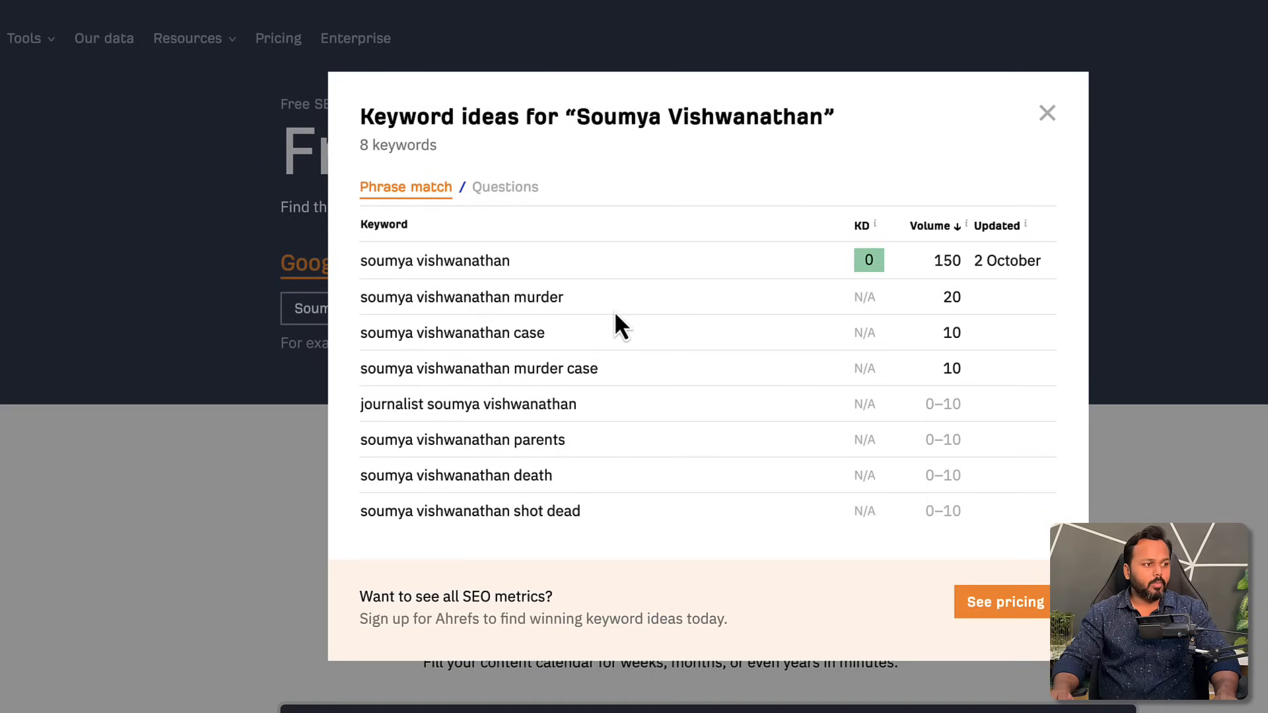
Step: Highlight the top keyword ideas (the murder and case variants) and their search volumes
left_click_drag(360, 260, 398, 261)
left_click_drag(283, 250, 390, 252)
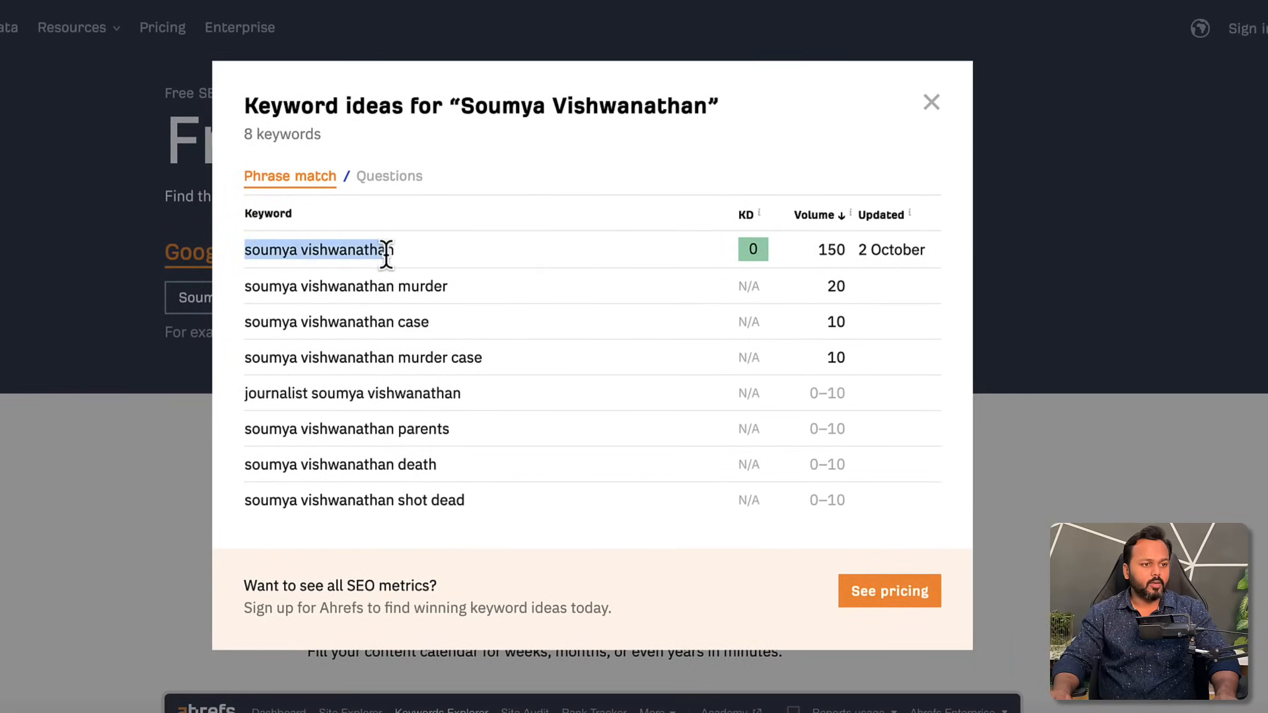
left_click_drag(816, 249, 926, 251)
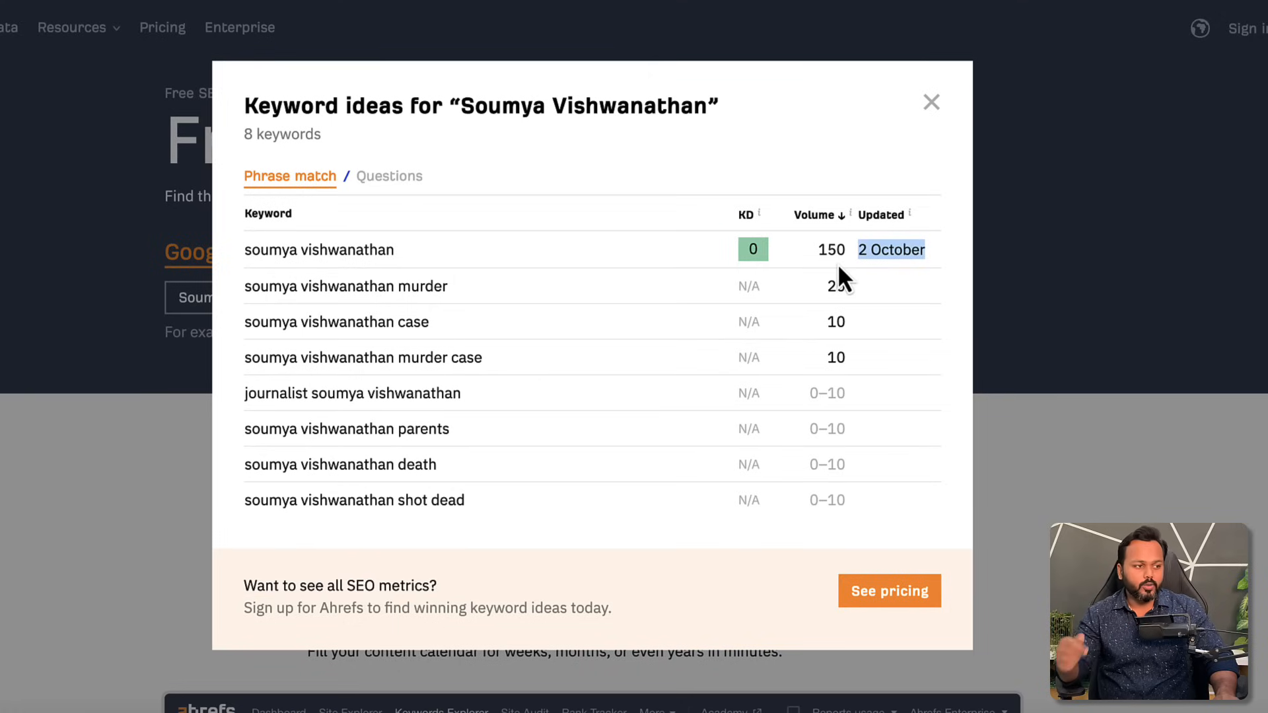
left_click_drag(244, 250, 347, 250)
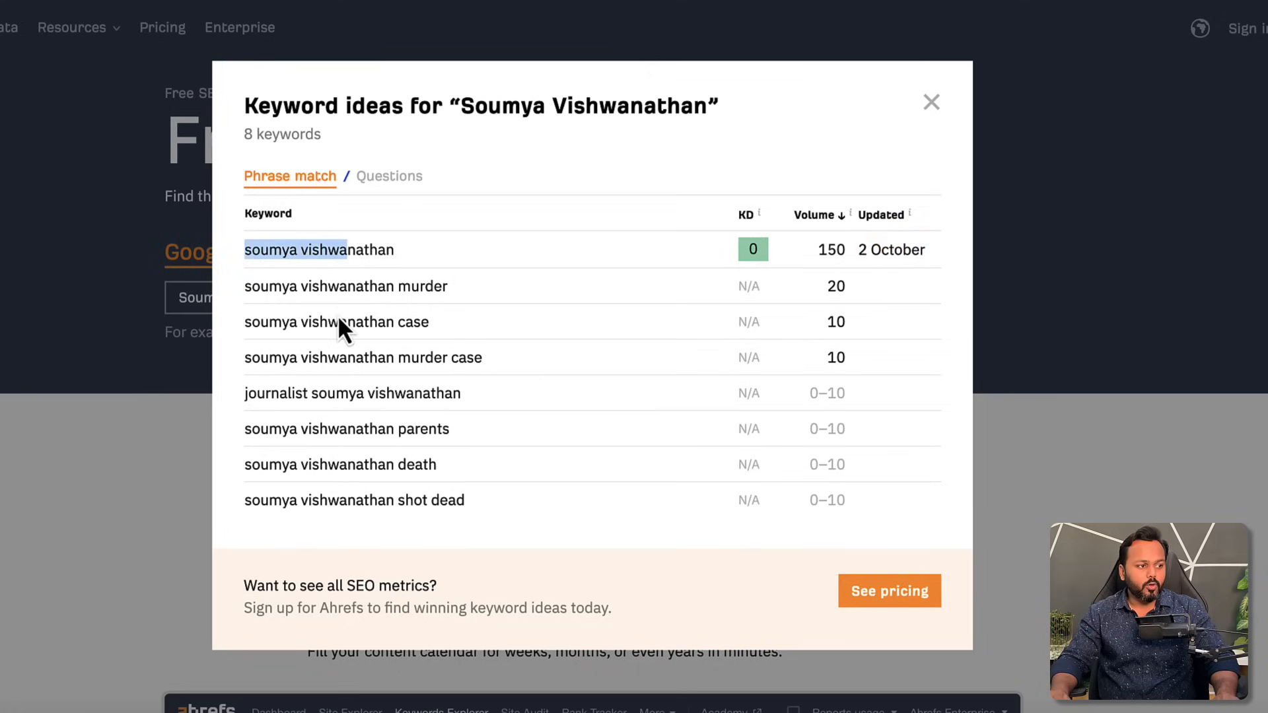
left_click_drag(244, 286, 443, 288)
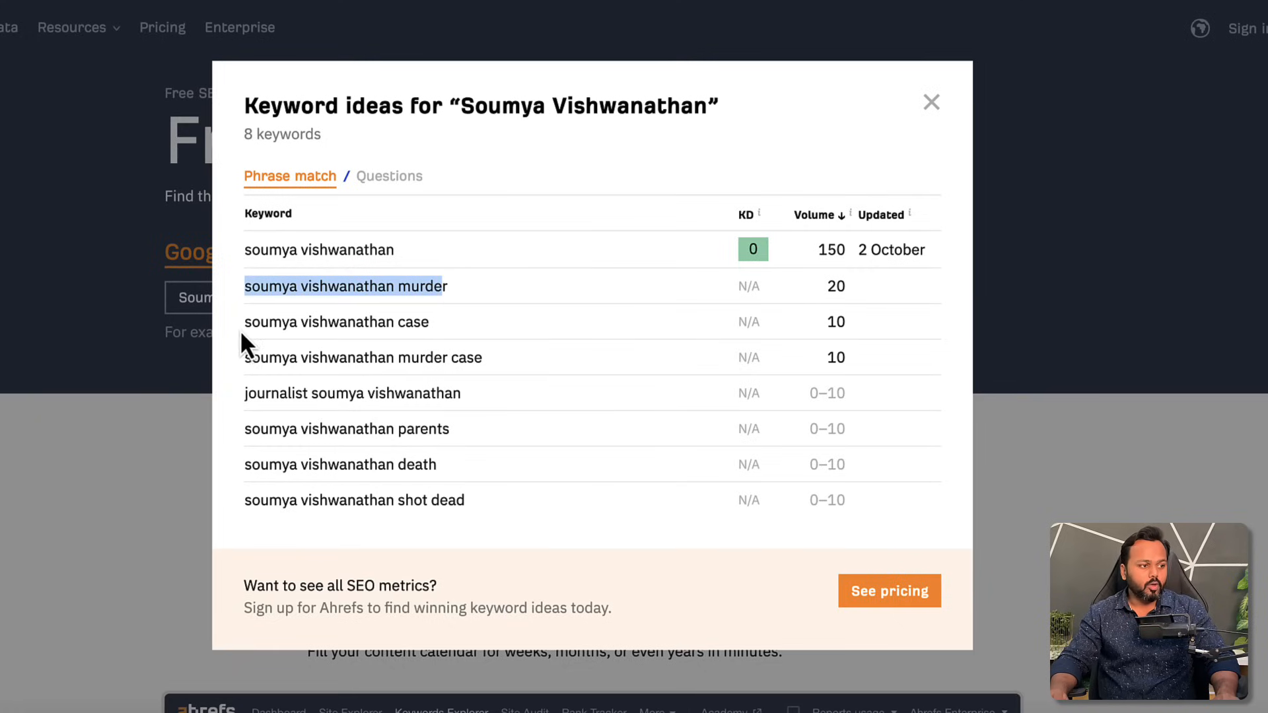
left_click_drag(243, 326, 449, 323)
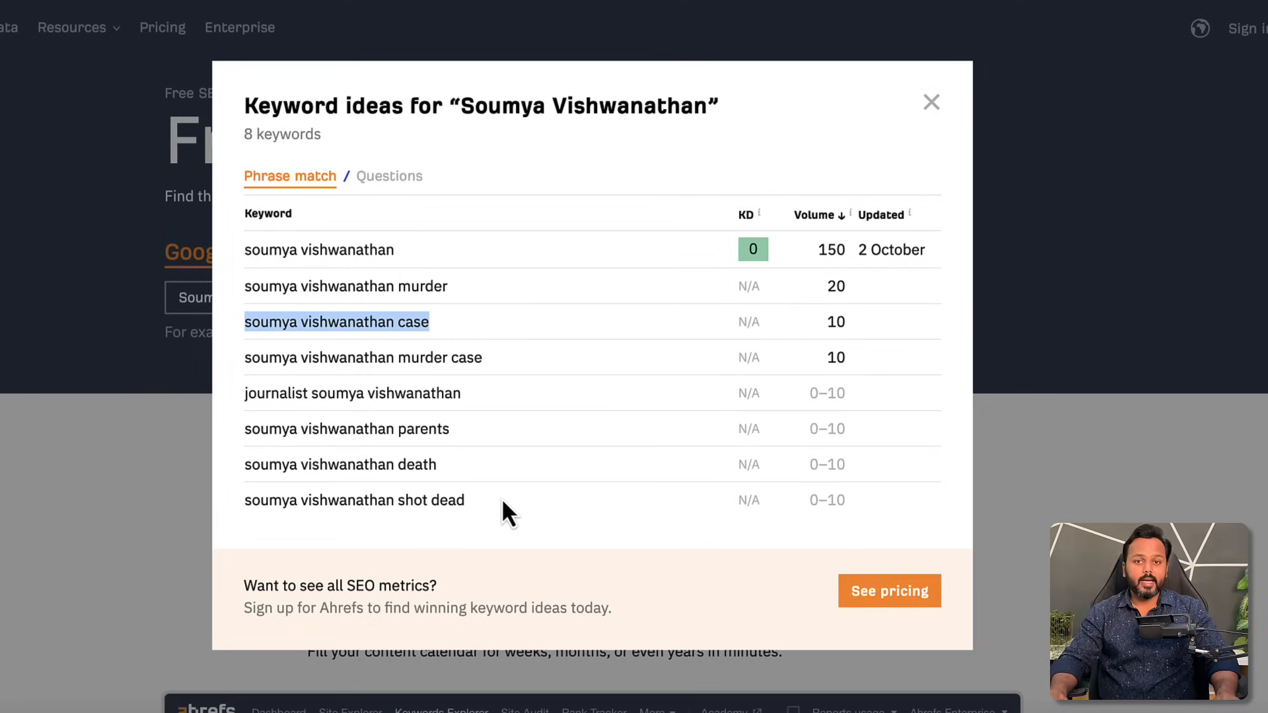
left_click(439, 315)
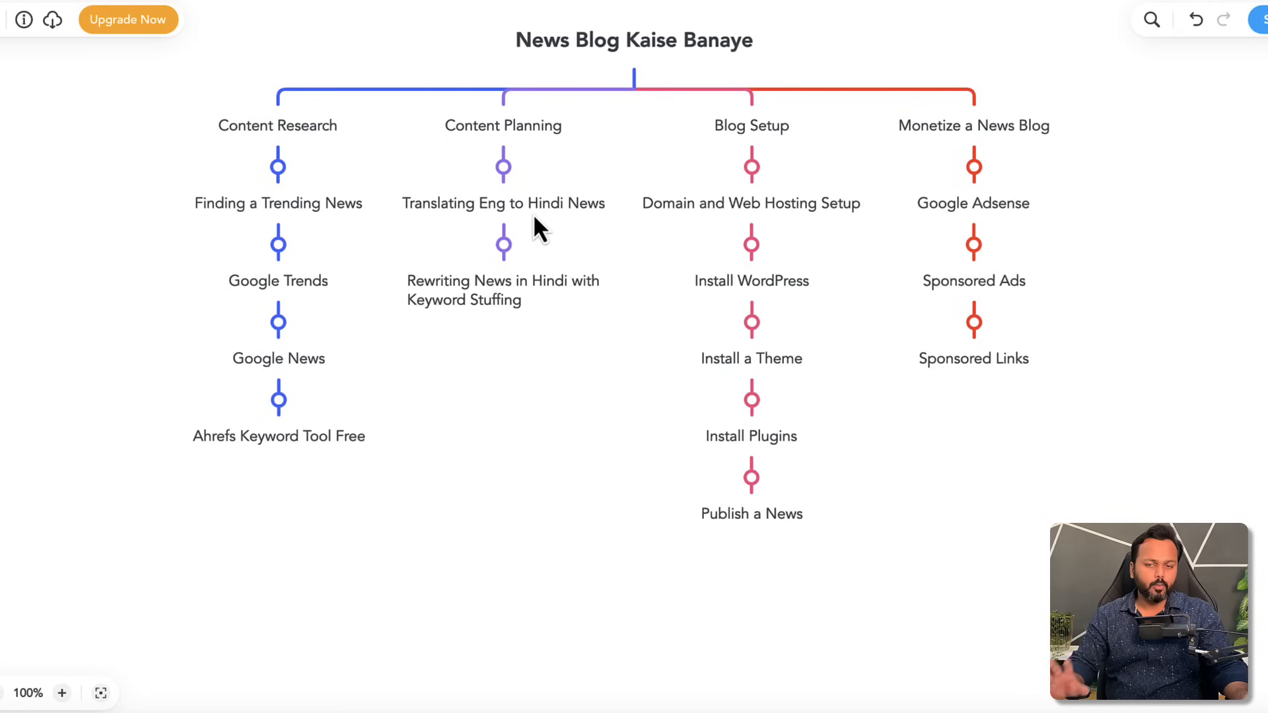
Step: Exit full screen to view the mind map's Content Planning steps
key("Escape")
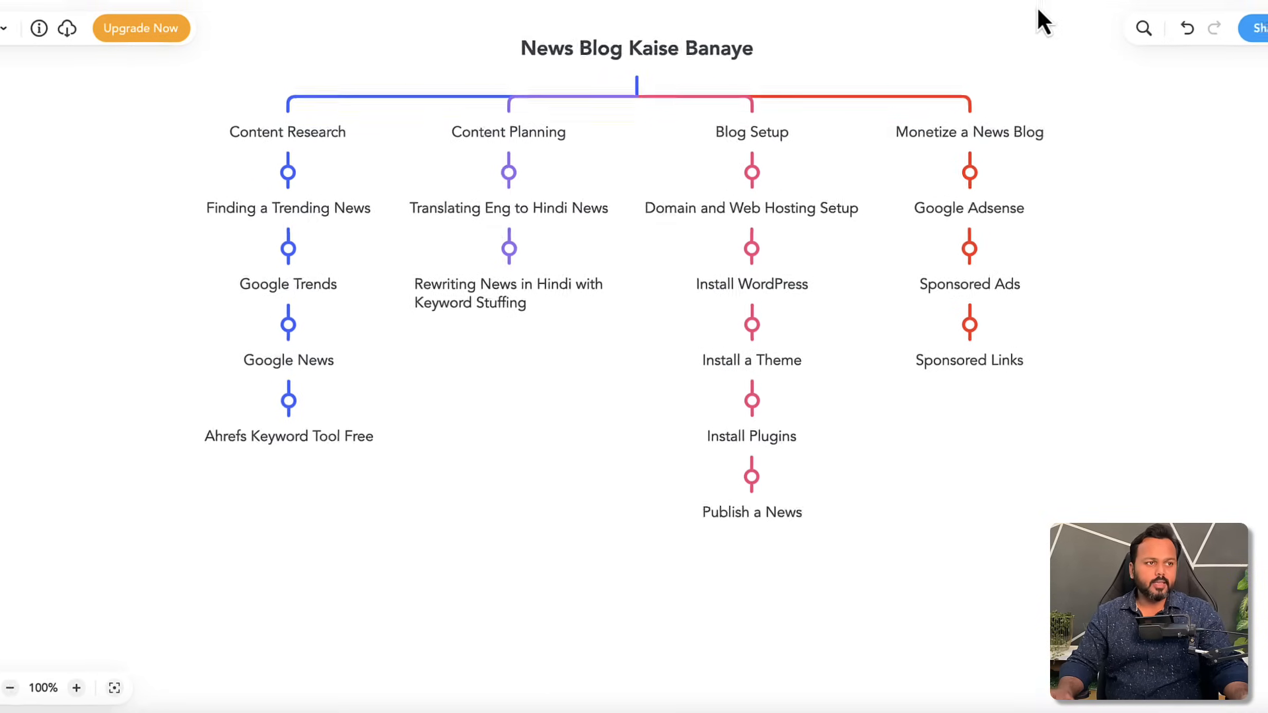
Step: Copy the Indian Express article's first paragraph about four men convicted in the 2008 case
left_click(838, 35)
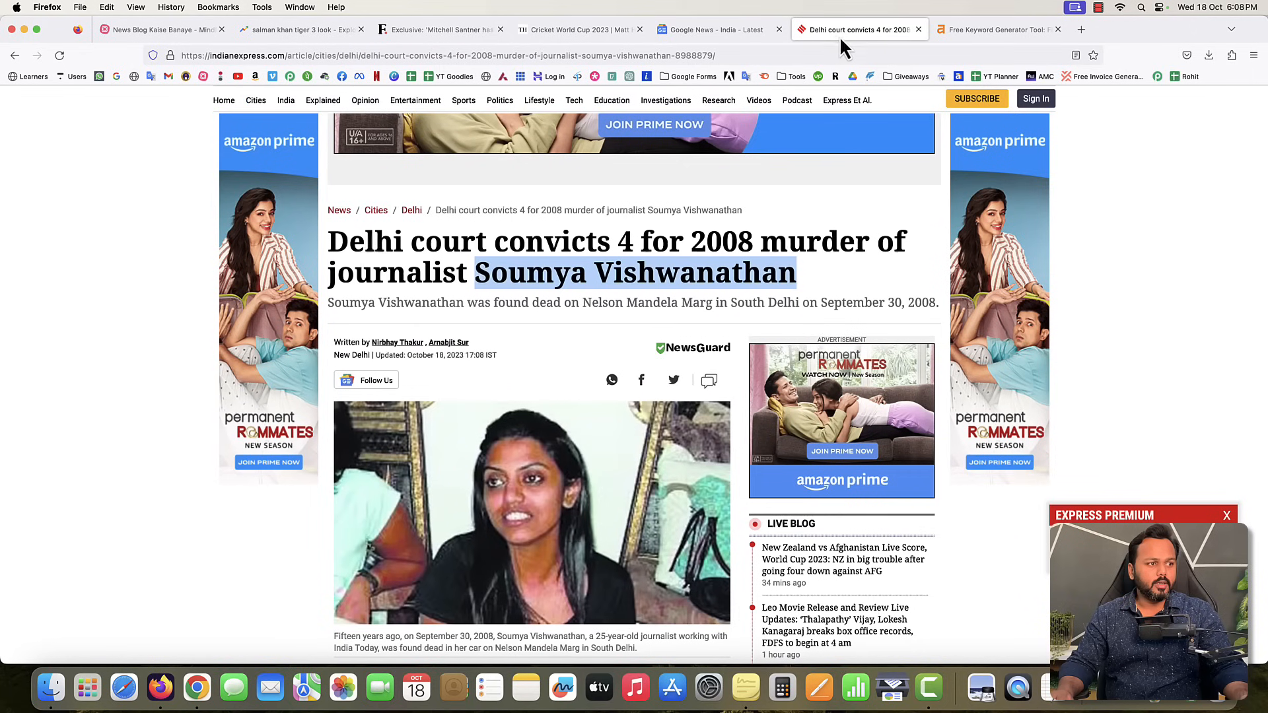
left_click(595, 311)
scroll(595, 310, "down", 2)
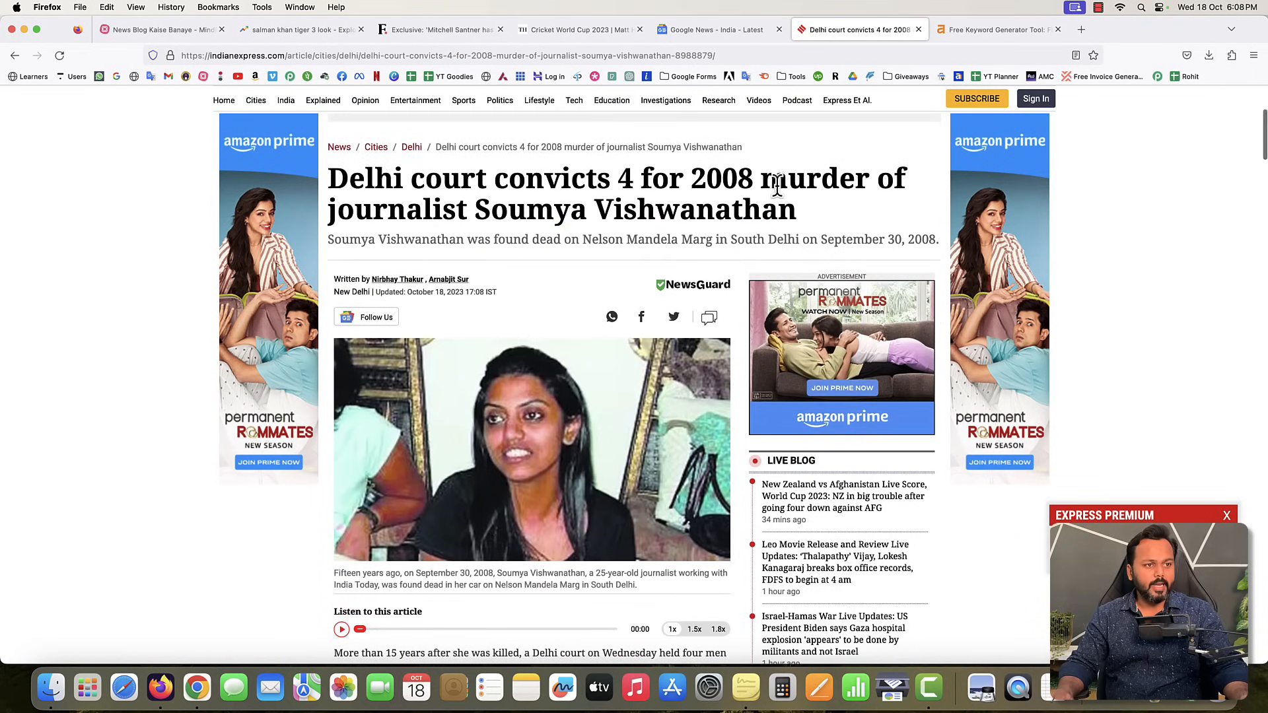
scroll(713, 218, "down", 2)
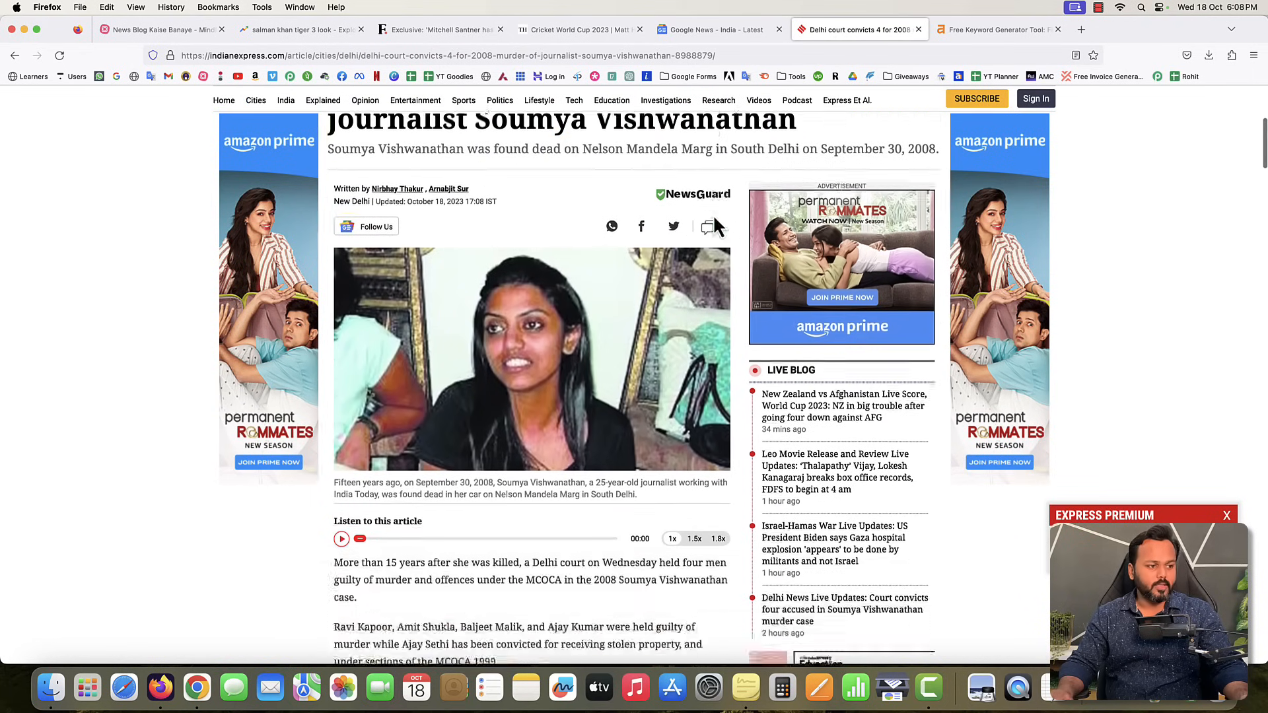
scroll(713, 219, "down", 7)
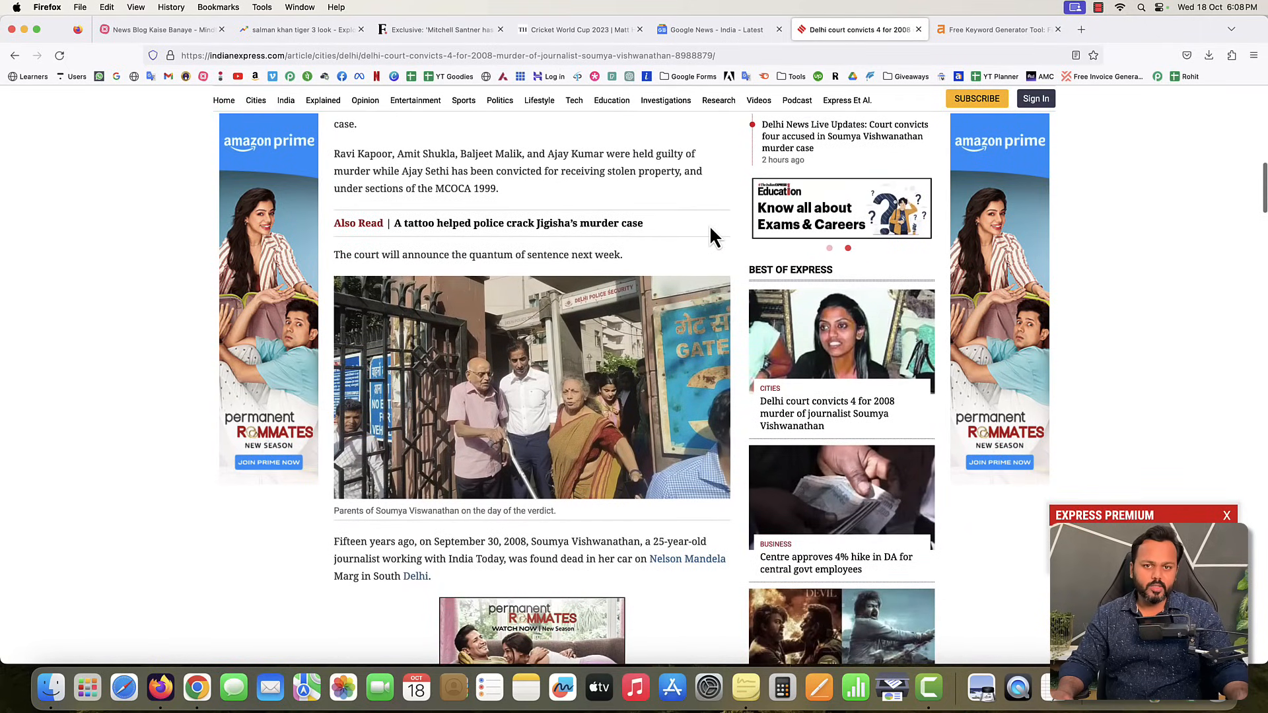
scroll(711, 229, "up", 4)
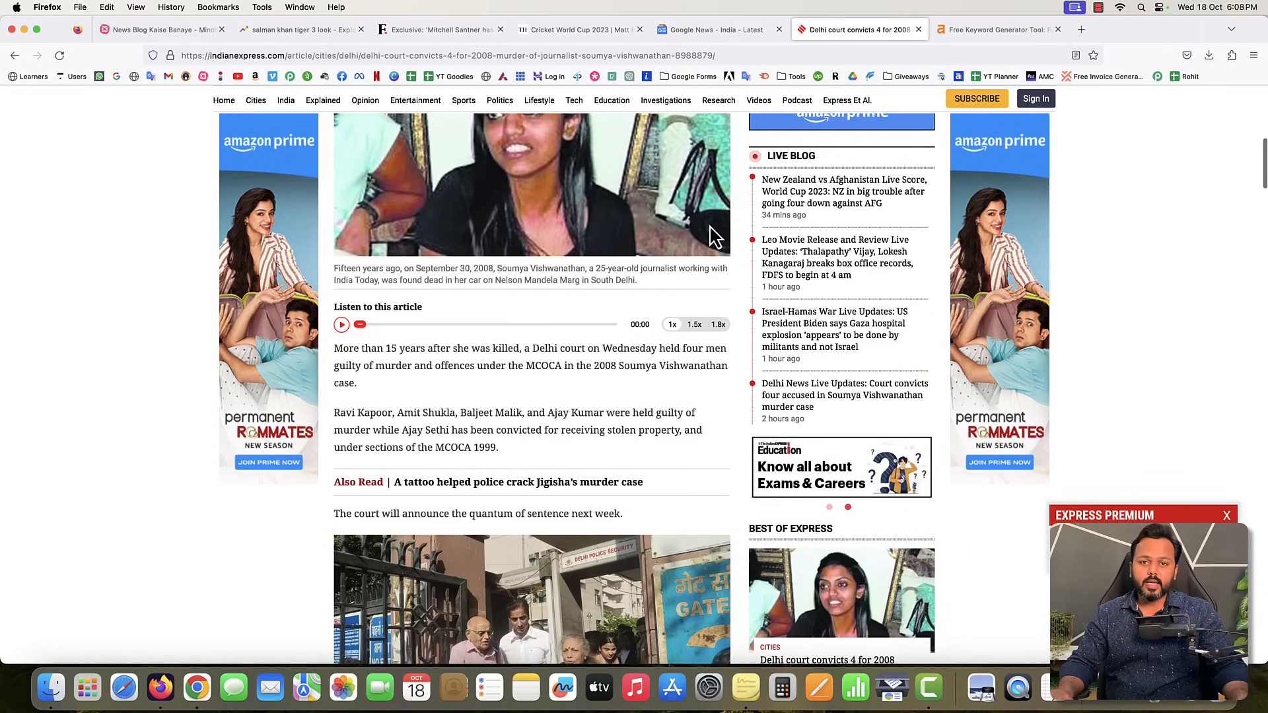
scroll(712, 235, "up", 3)
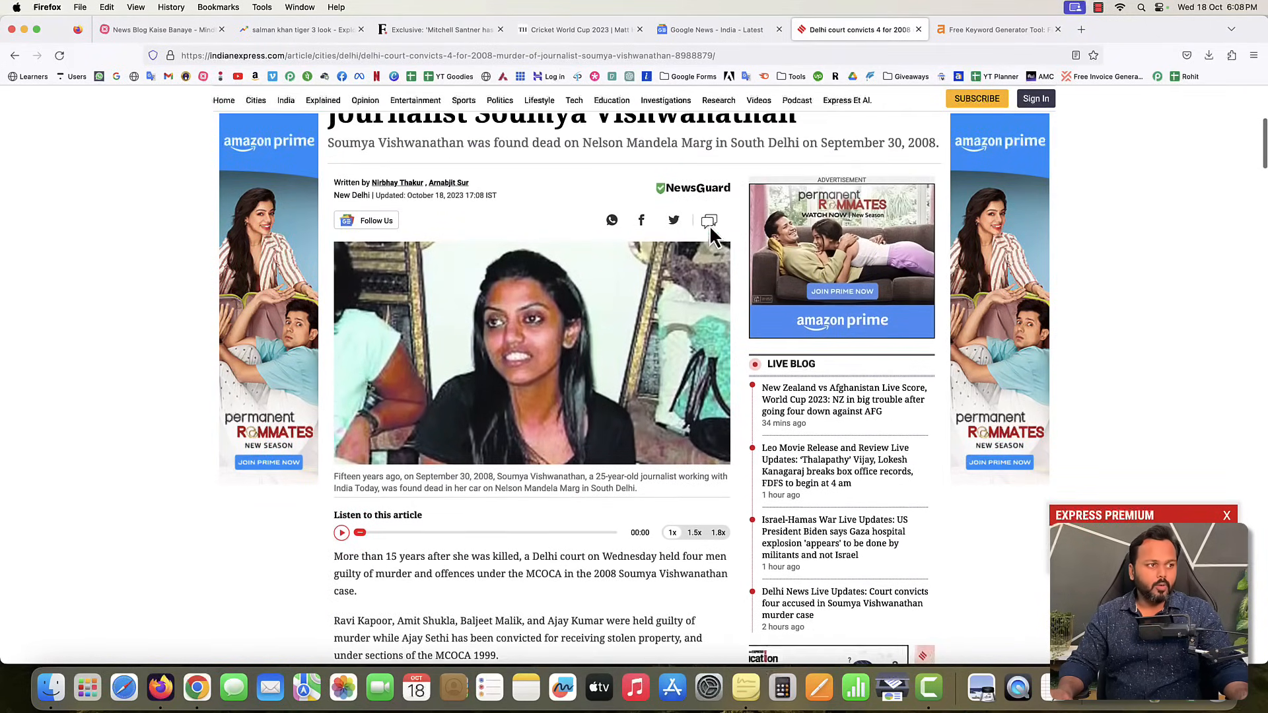
scroll(712, 235, "down", 4)
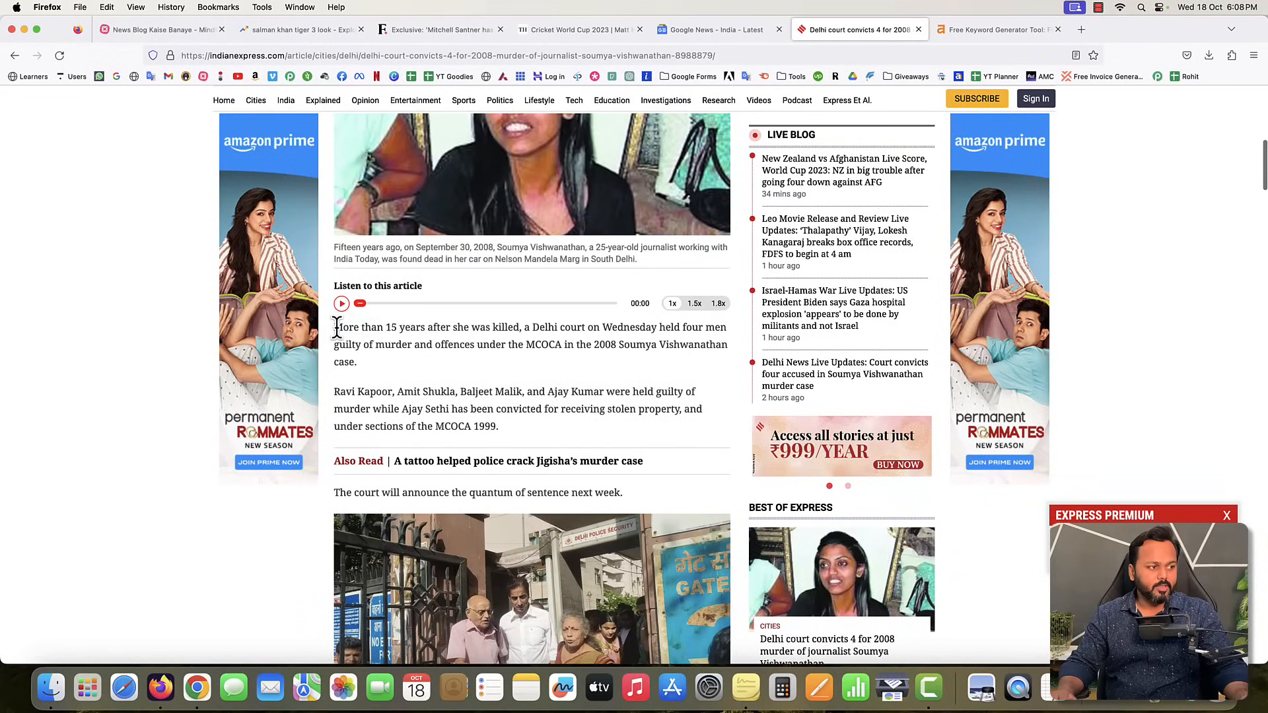
left_click_drag(337, 327, 453, 377)
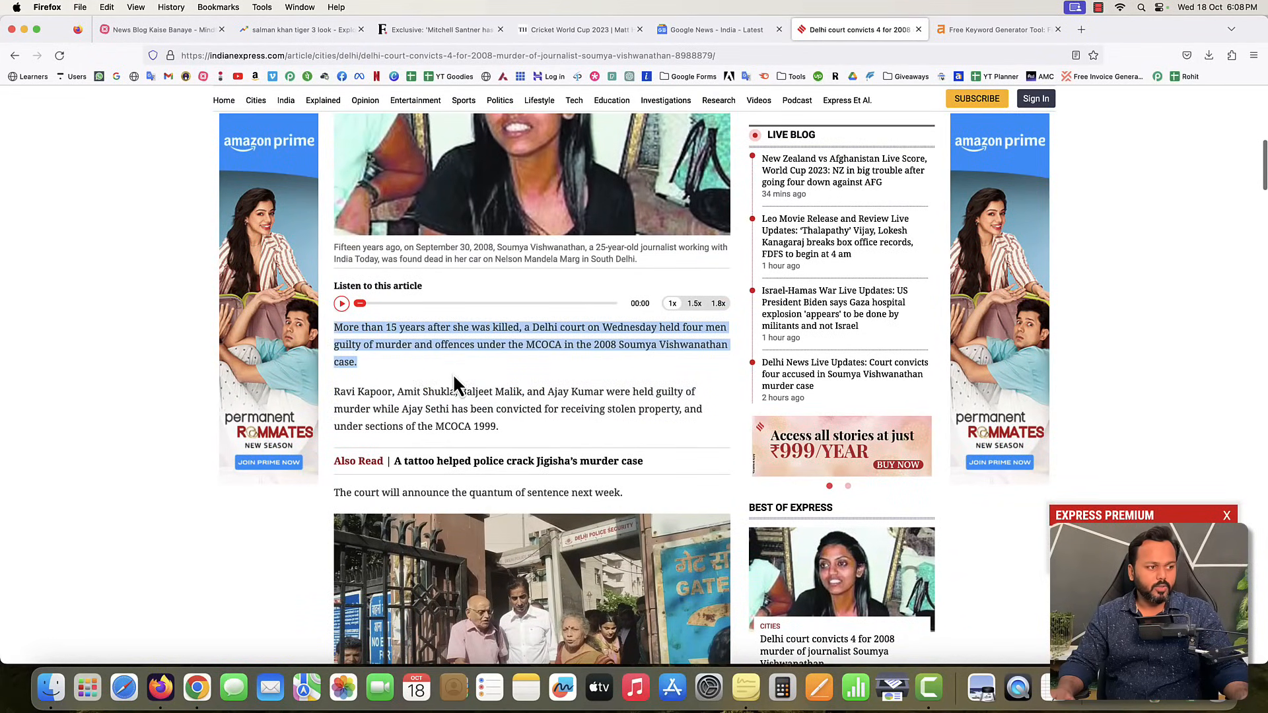
right_click(391, 356)
left_click(399, 354)
Step: Paste the paragraph into Google Translate as English→Hindi and select the Hindi output
left_click(1079, 30)
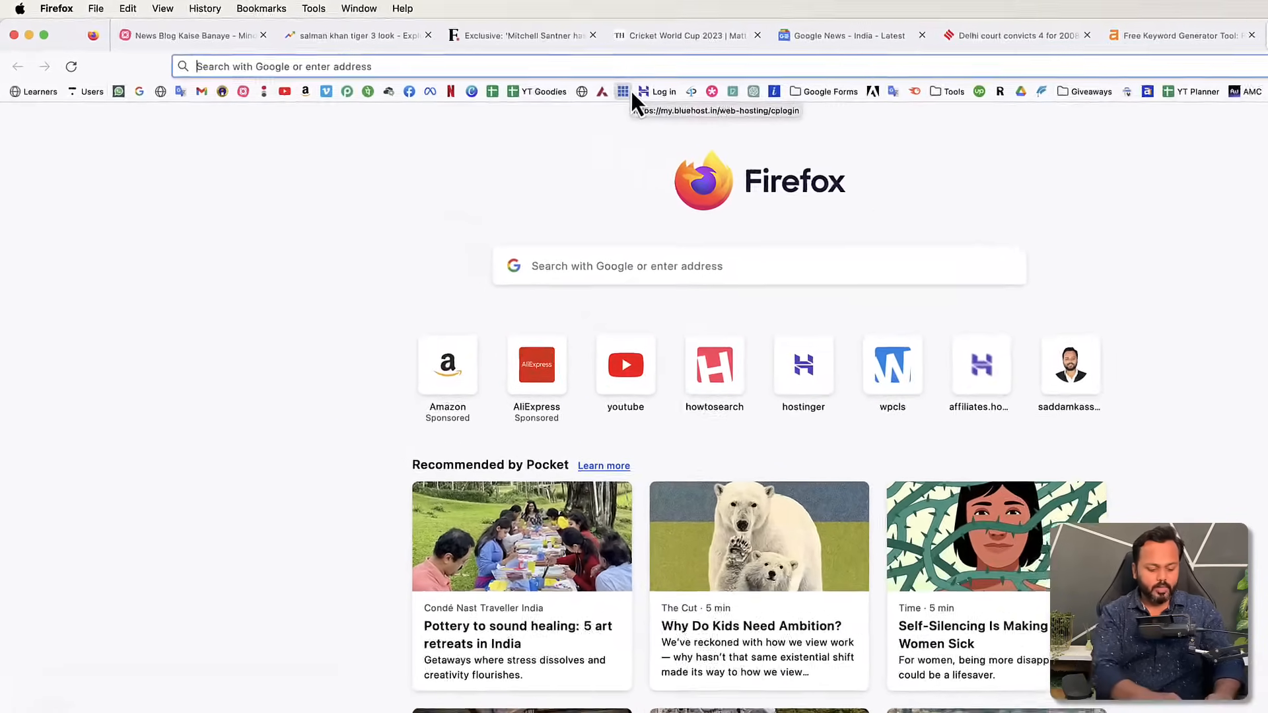
type("translate.google.com/")
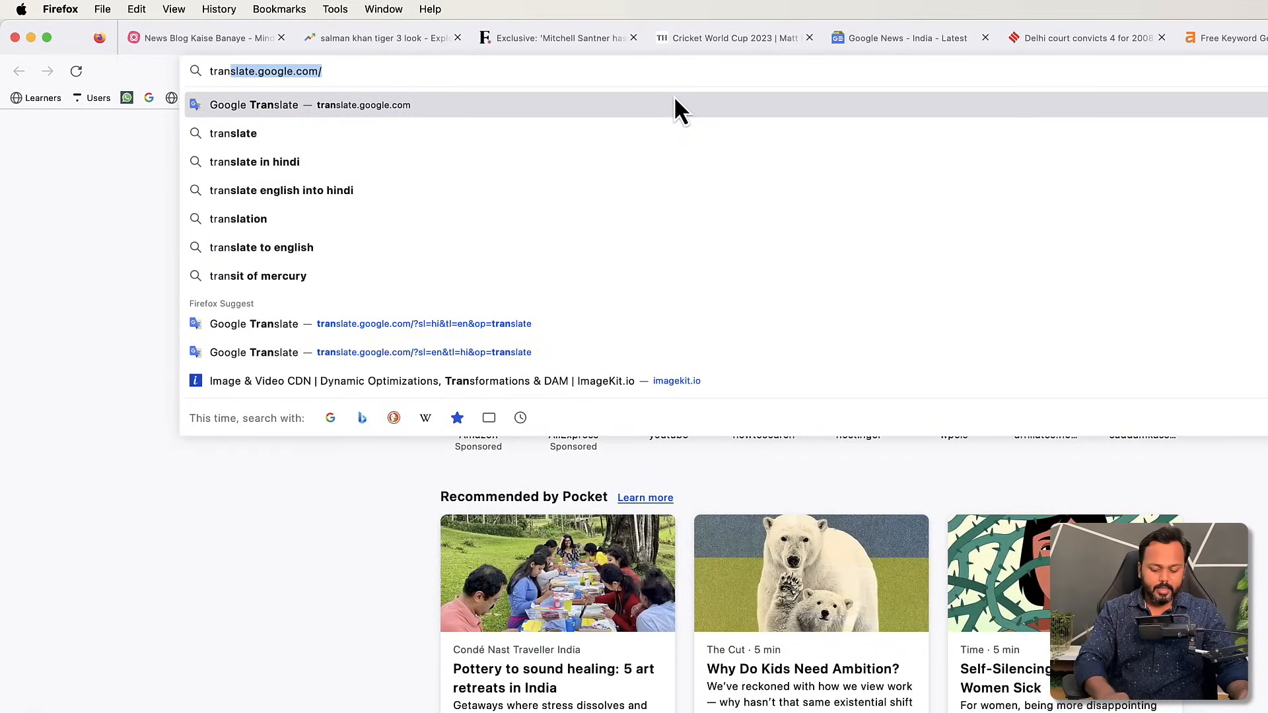
key("Right")
key("Return")
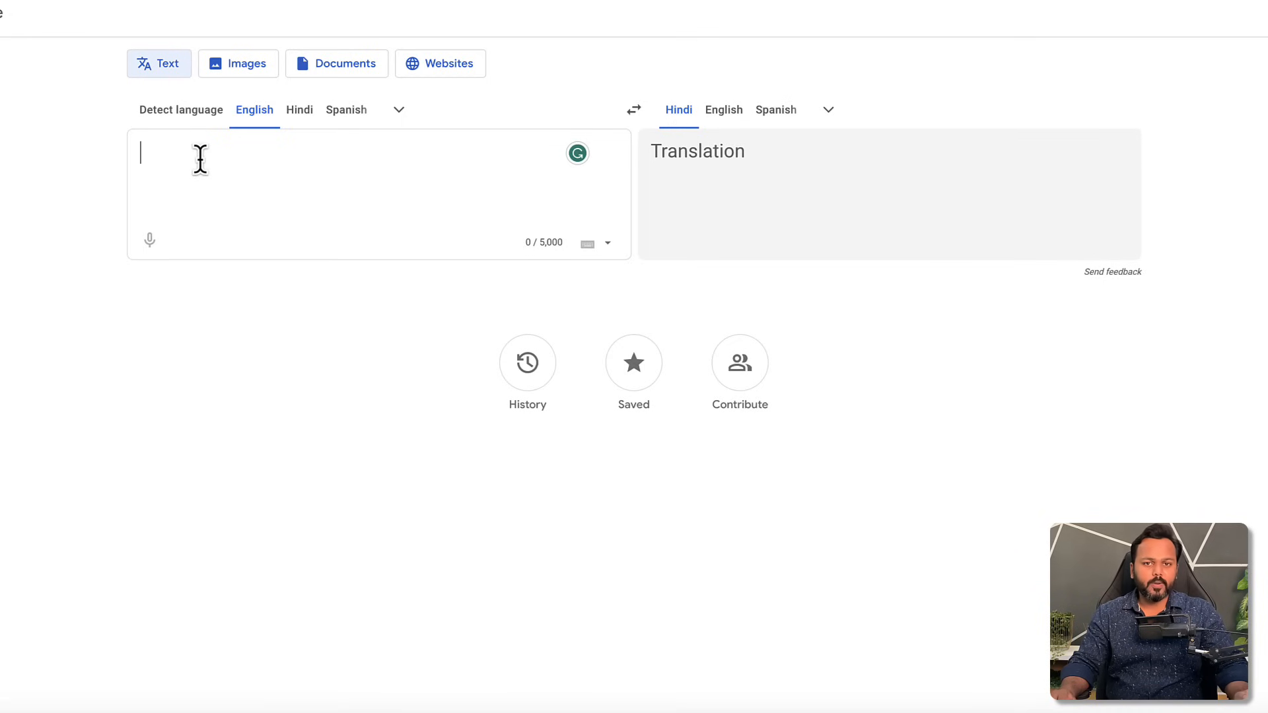
key("ctrl+v")
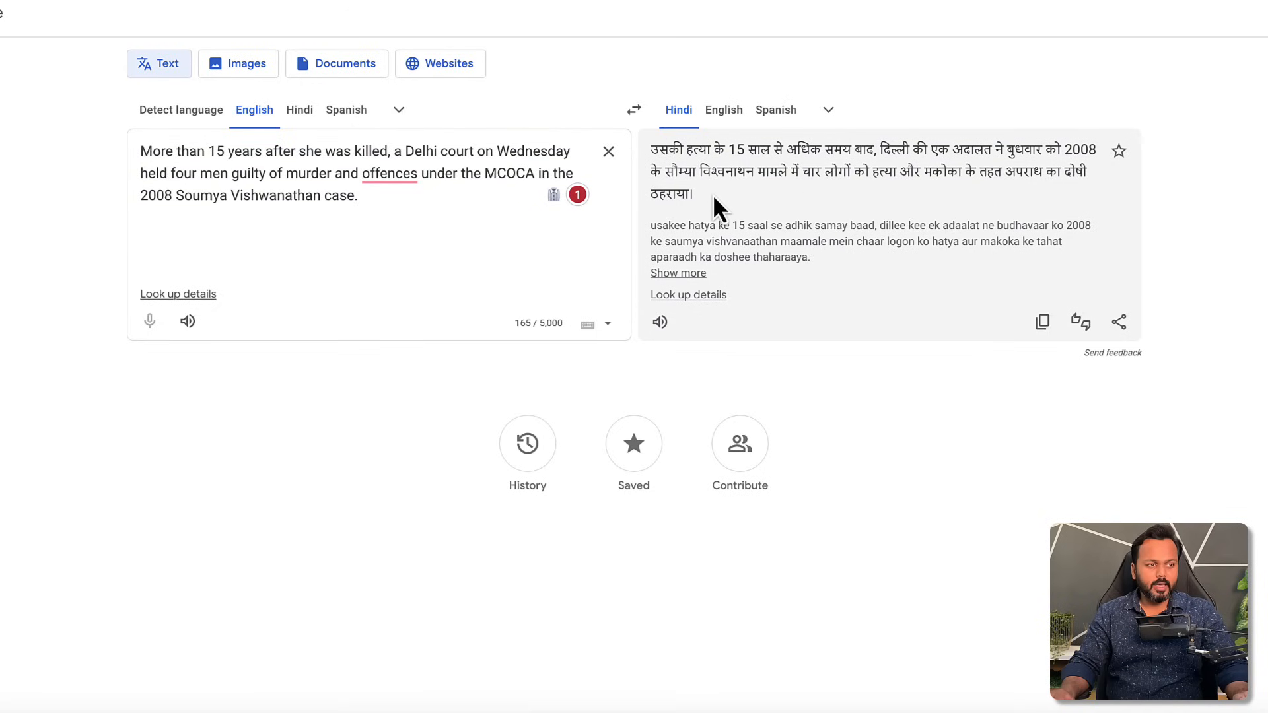
left_click_drag(696, 195, 650, 155)
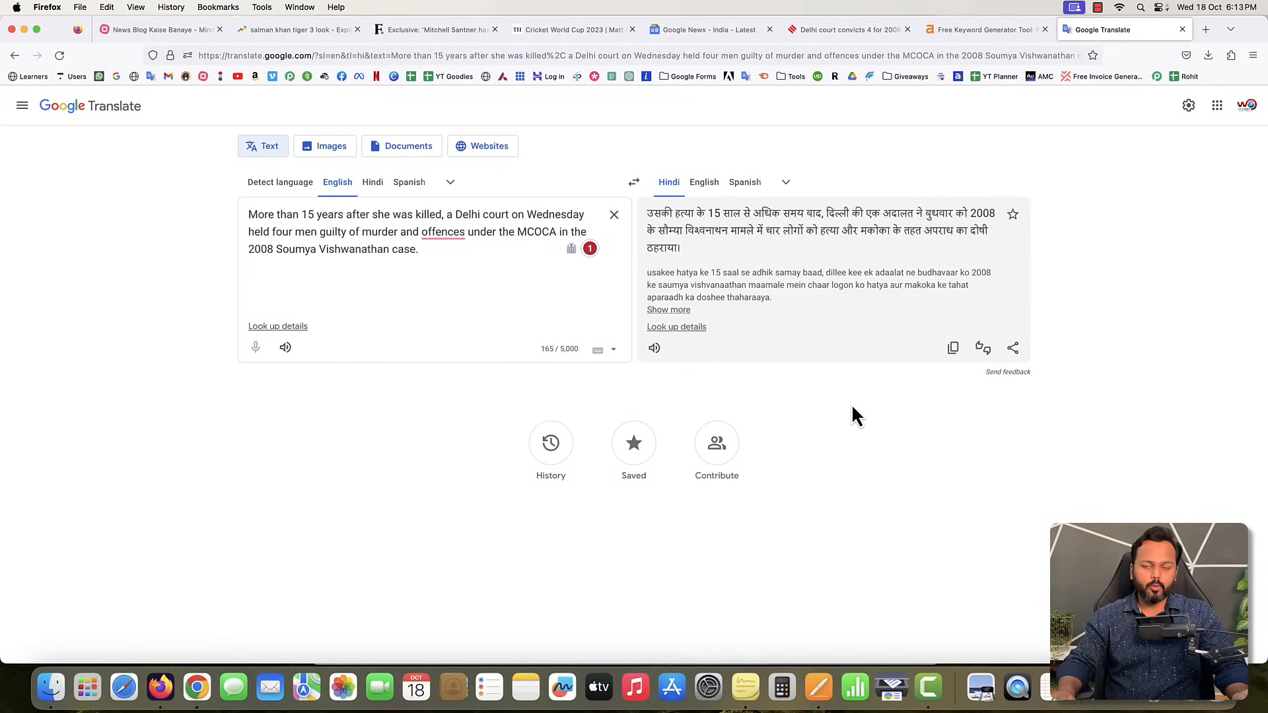
Step: Paste both Hindi paragraphs into a new Pages document, changing २००८ to 2008 and ४ to 4
left_click(819, 689)
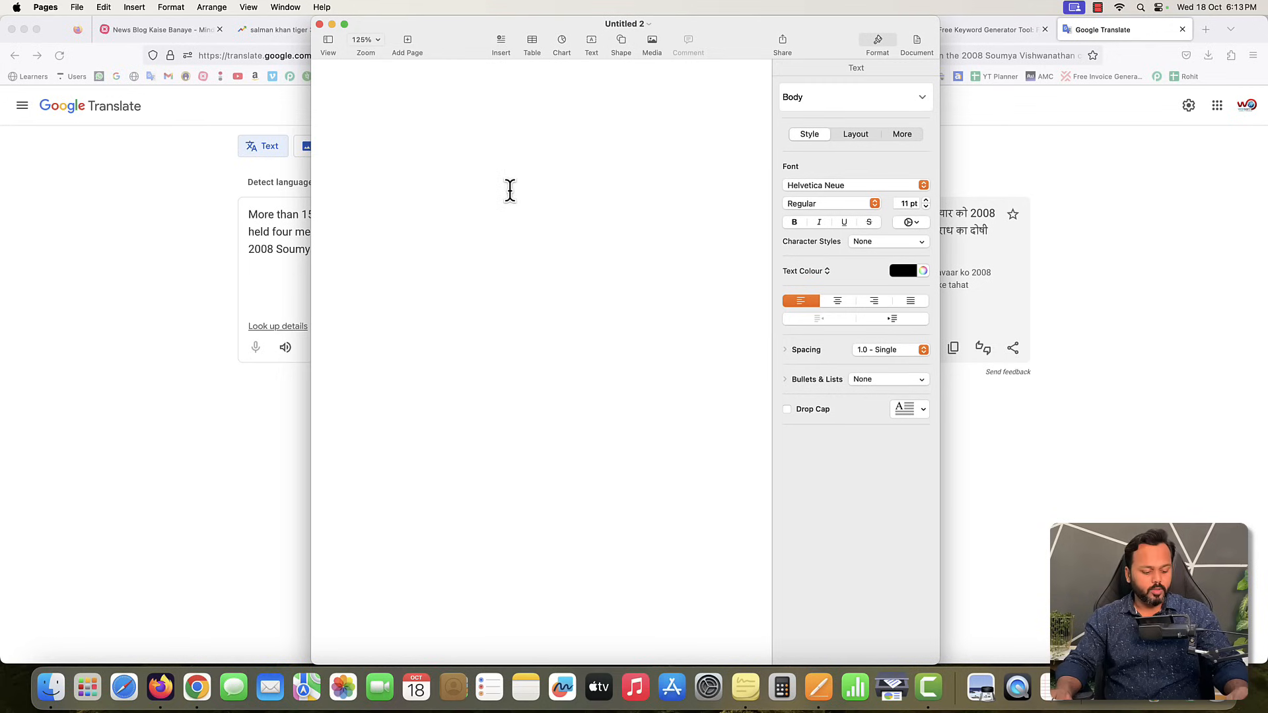
key("super+v")
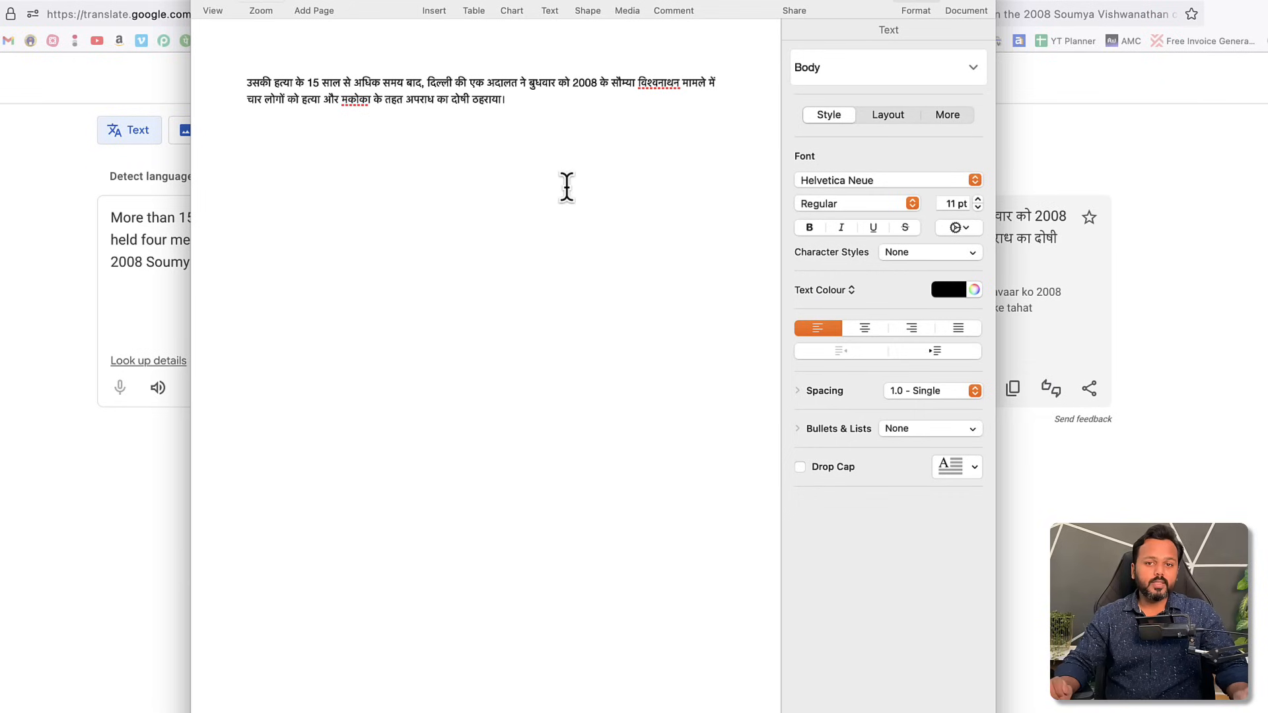
key("super+v")
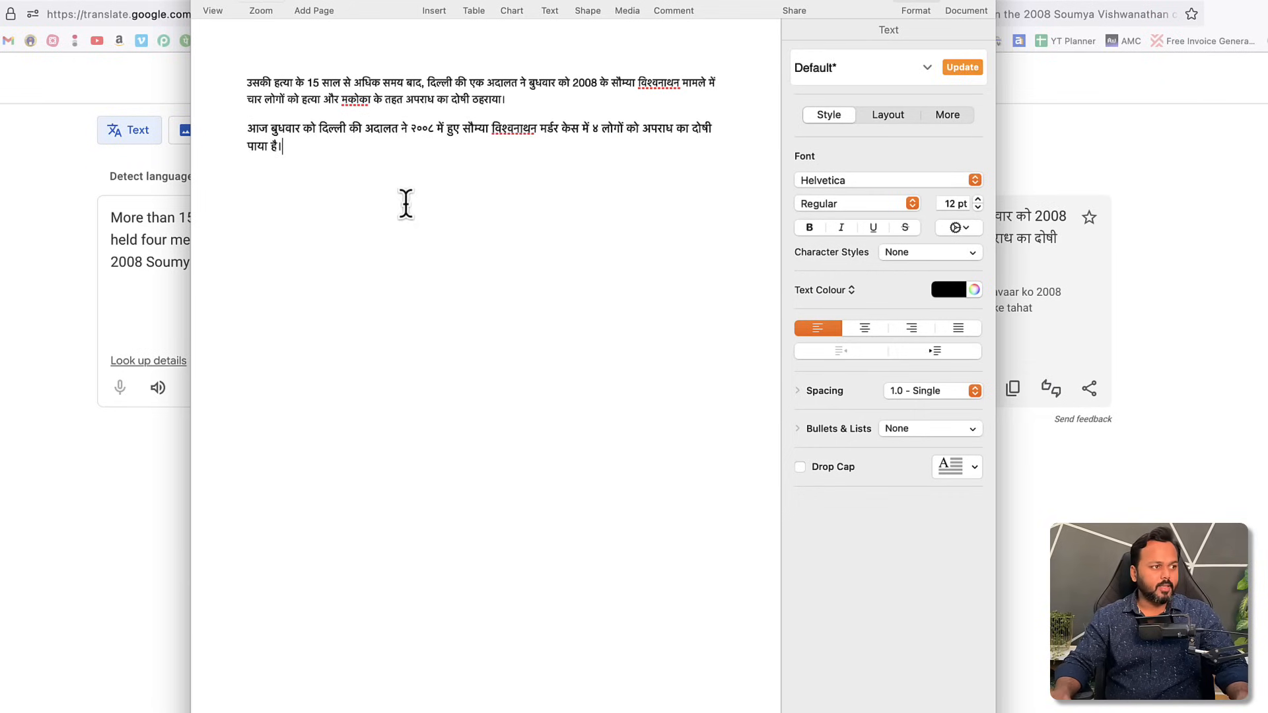
double_click(412, 128)
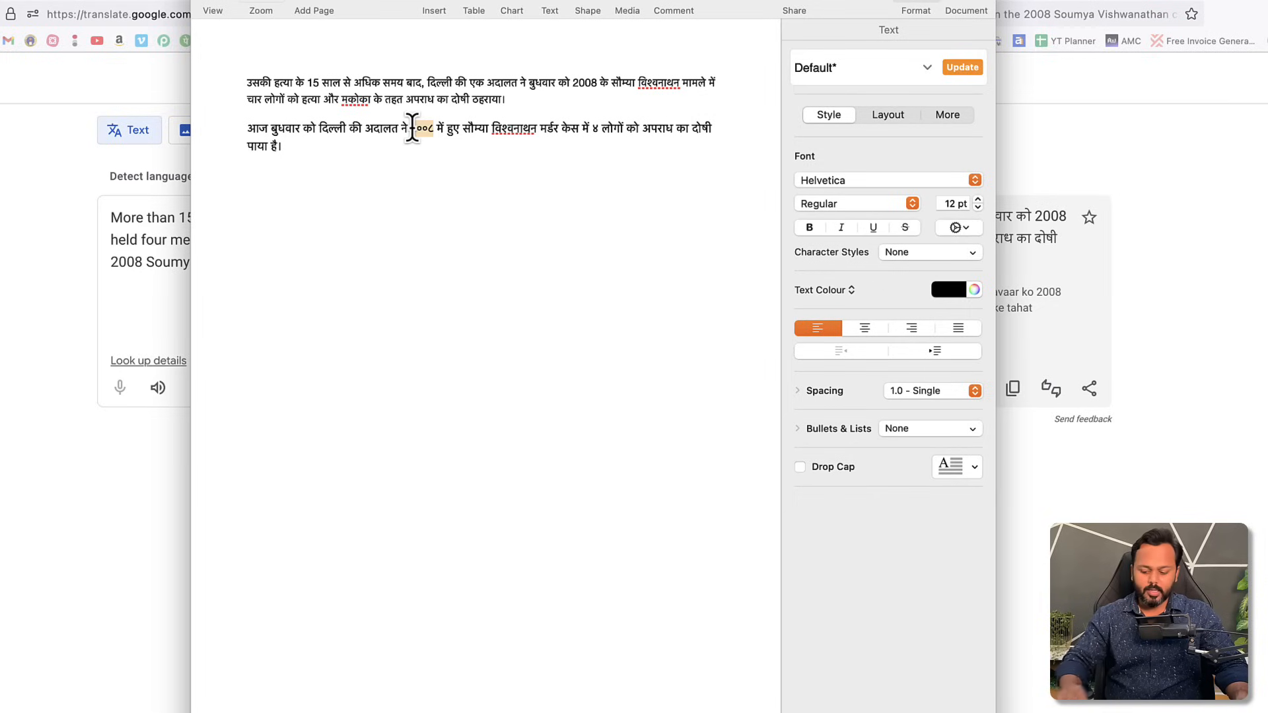
type("2008")
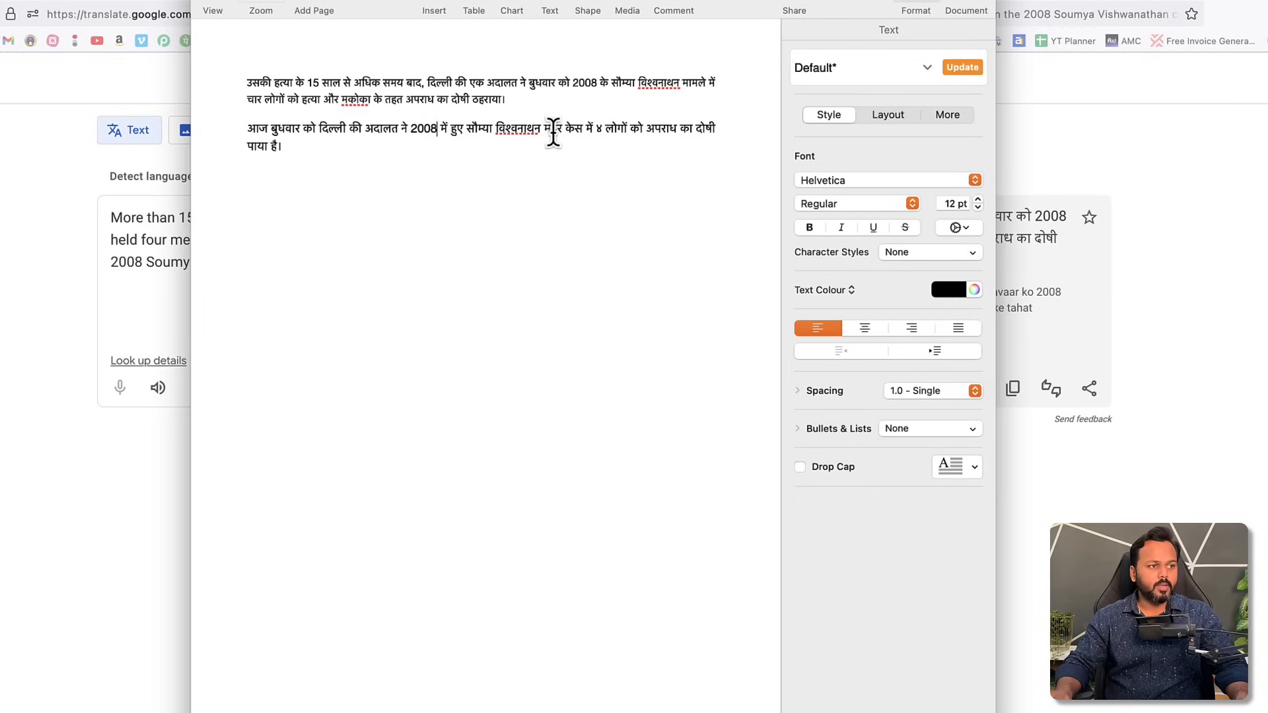
left_click(600, 128)
key("BackSpace")
type("4")
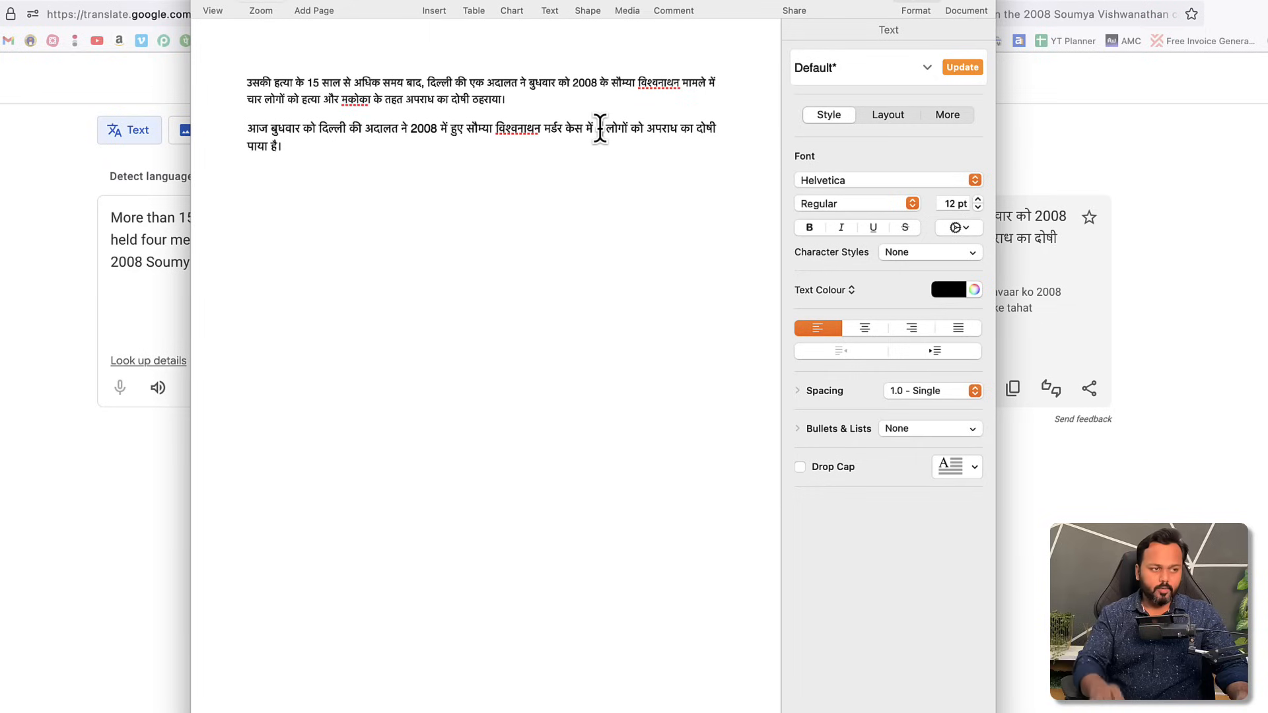
Step: Replace the Hindi case-name words in paragraph two with the English '… Murder Case' keyword
left_click(391, 154)
triple_click(521, 99)
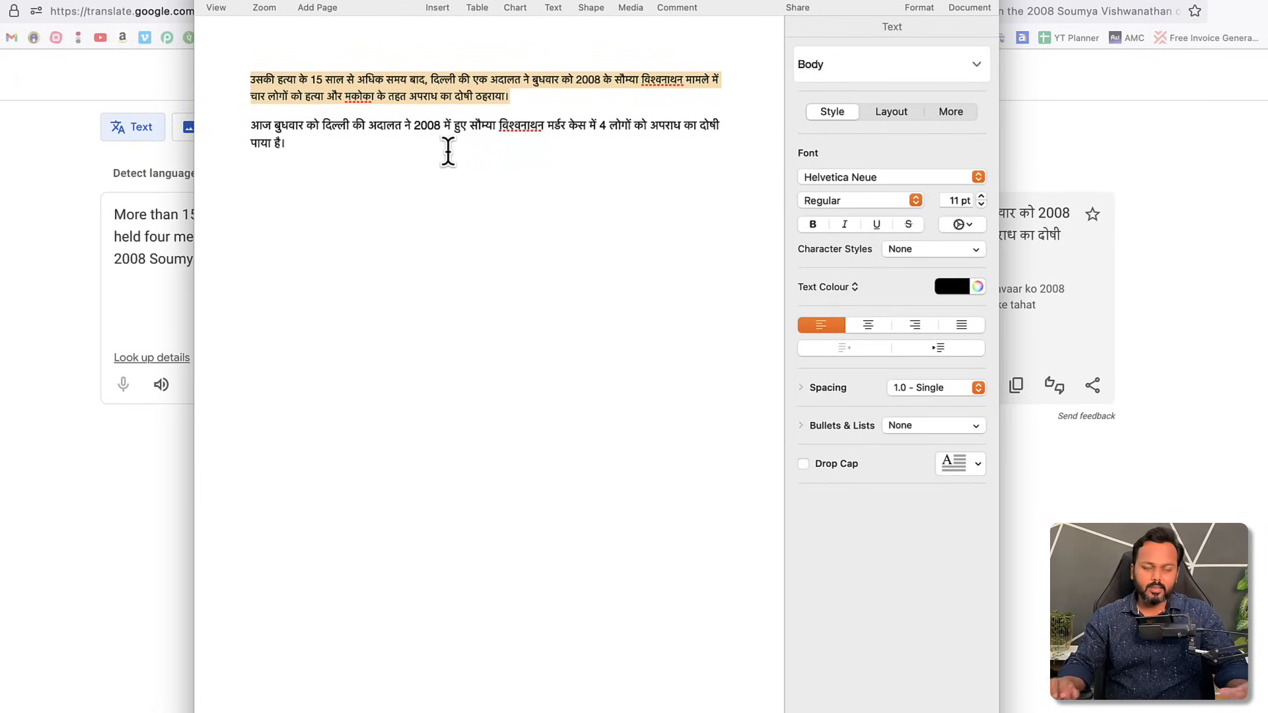
left_click(448, 151)
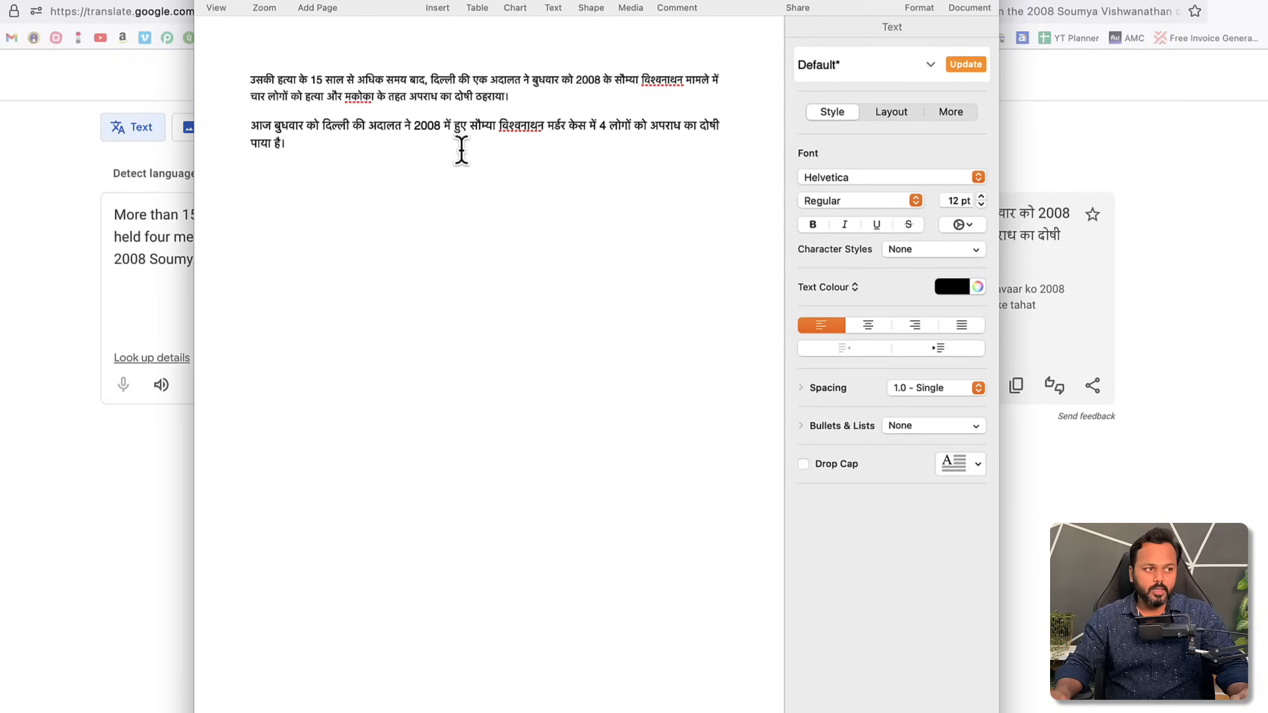
left_click_drag(470, 126, 583, 125)
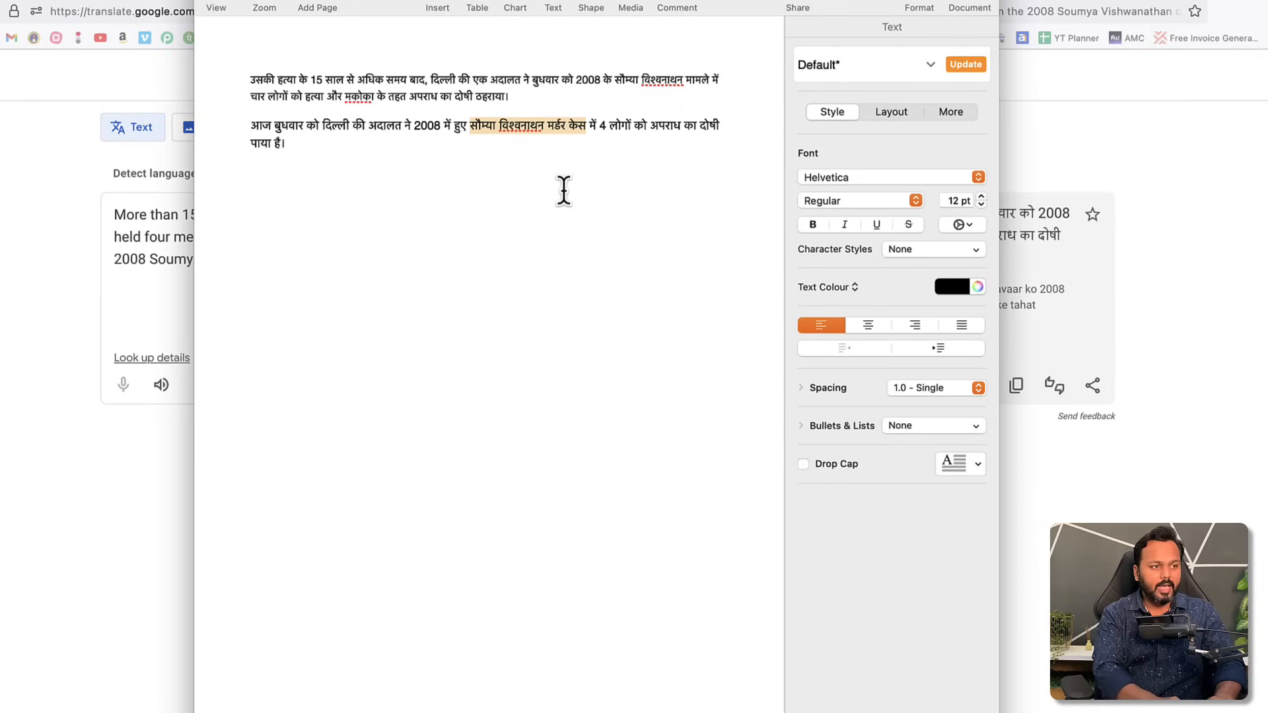
type("Soumya V")
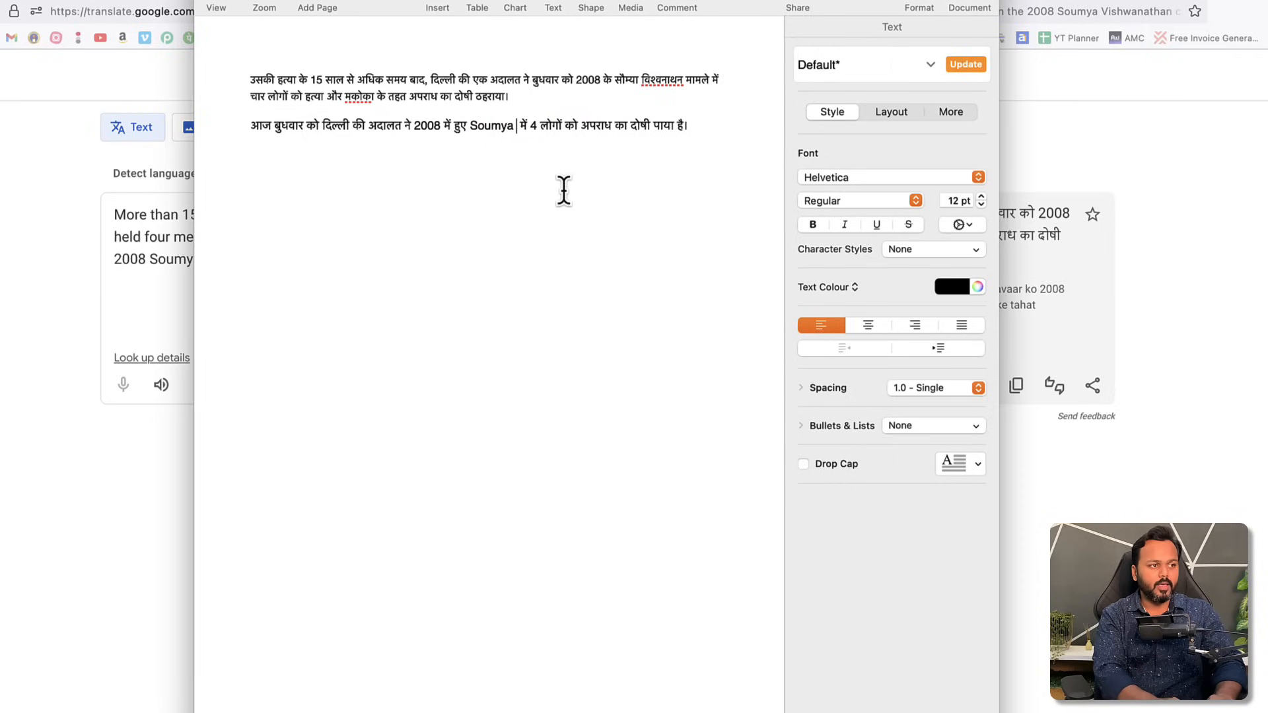
type("ishwanathan M")
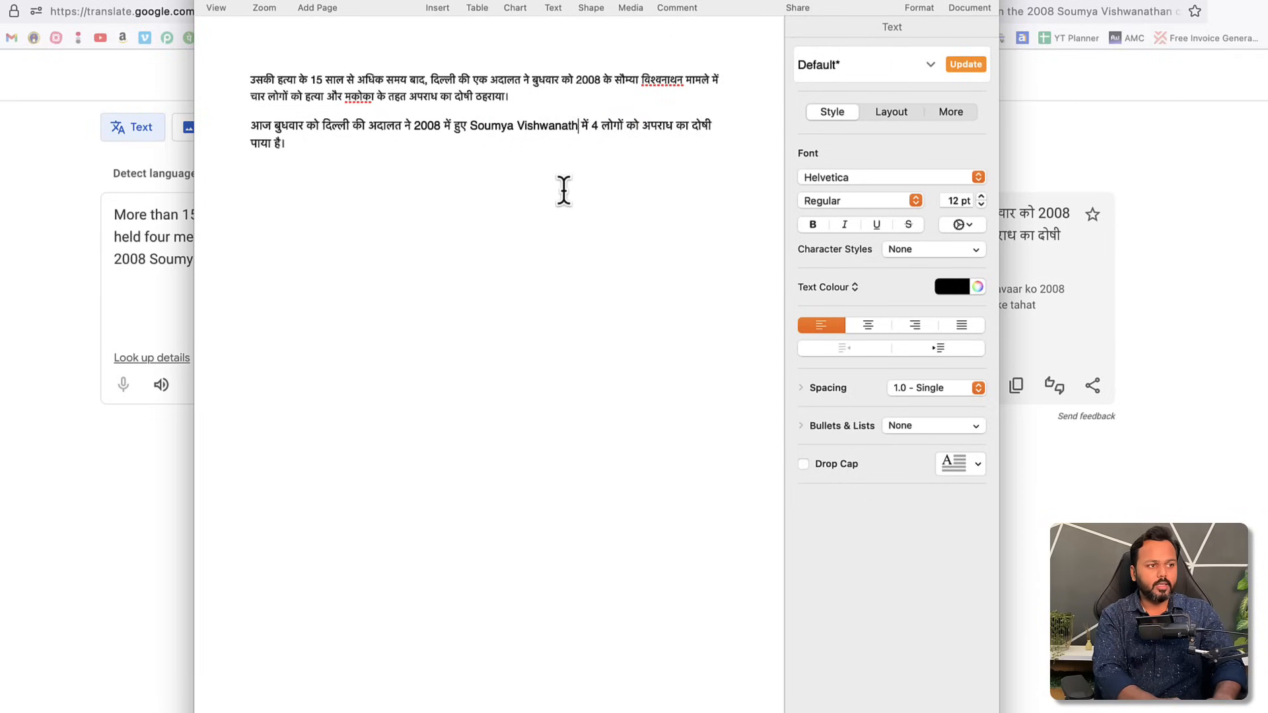
type("urder")
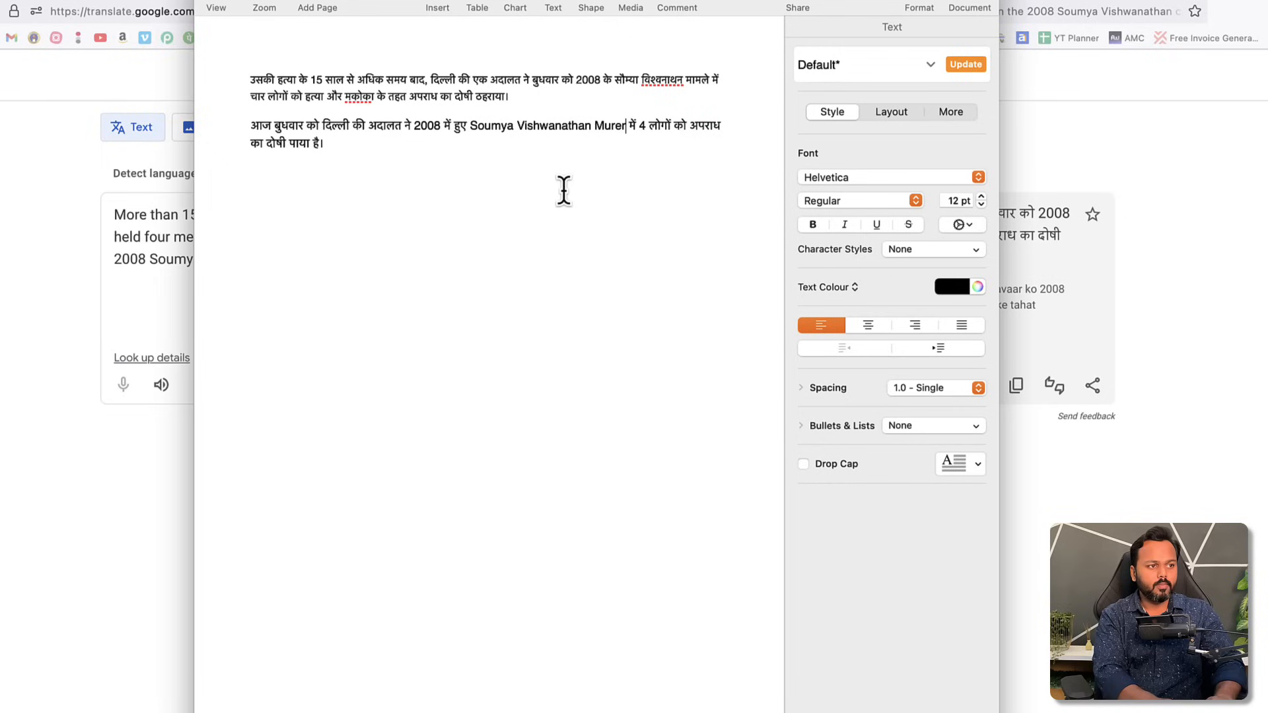
type(" Case")
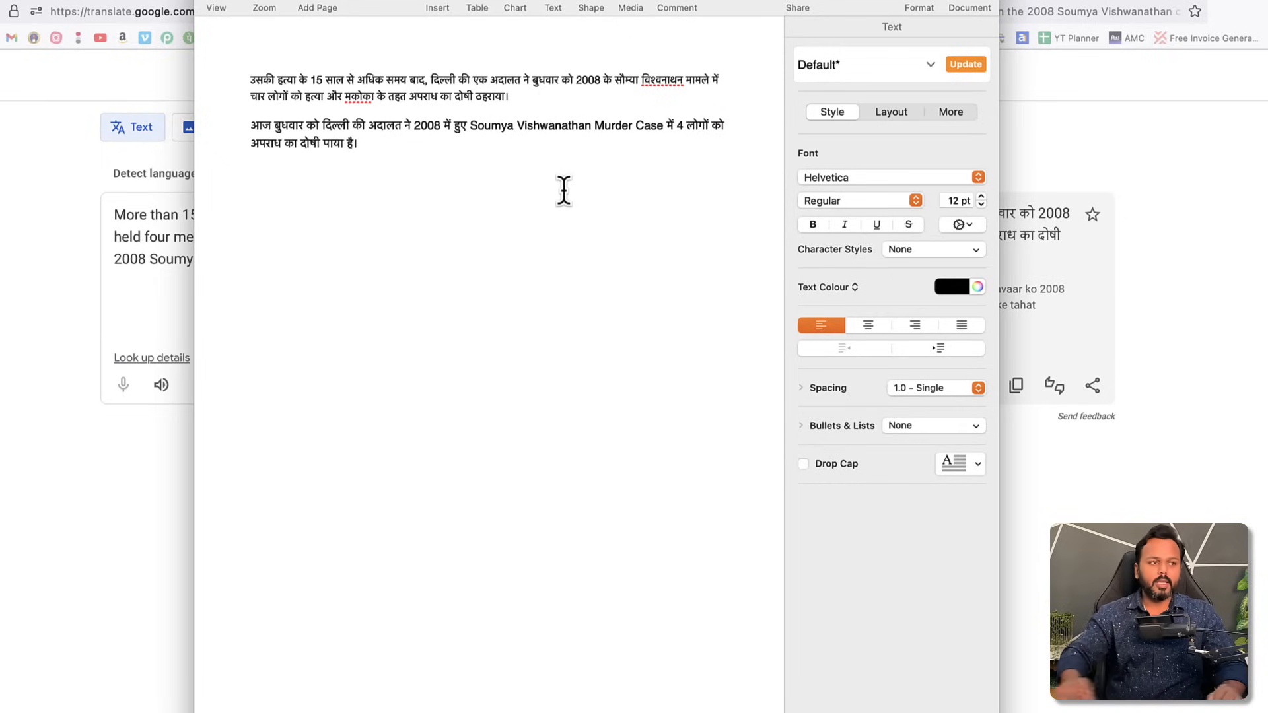
left_click_drag(363, 143, 249, 127)
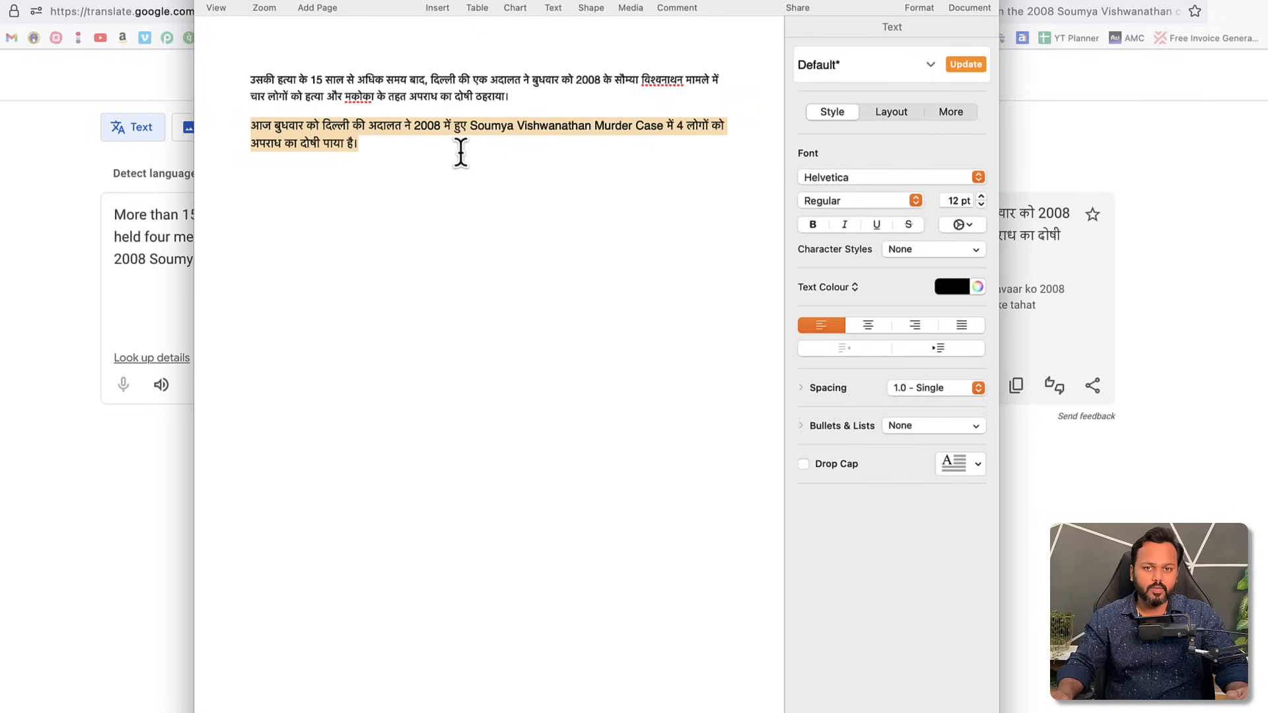
left_click(257, 121)
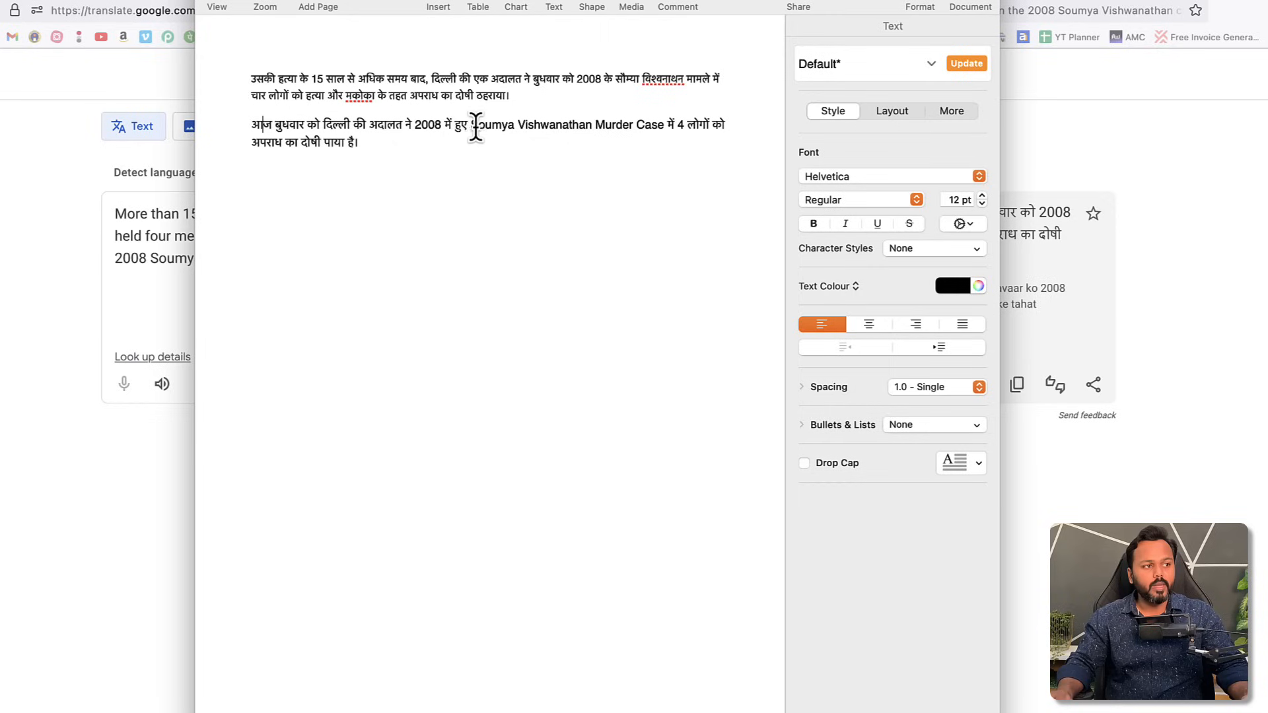
left_click_drag(470, 126, 660, 127)
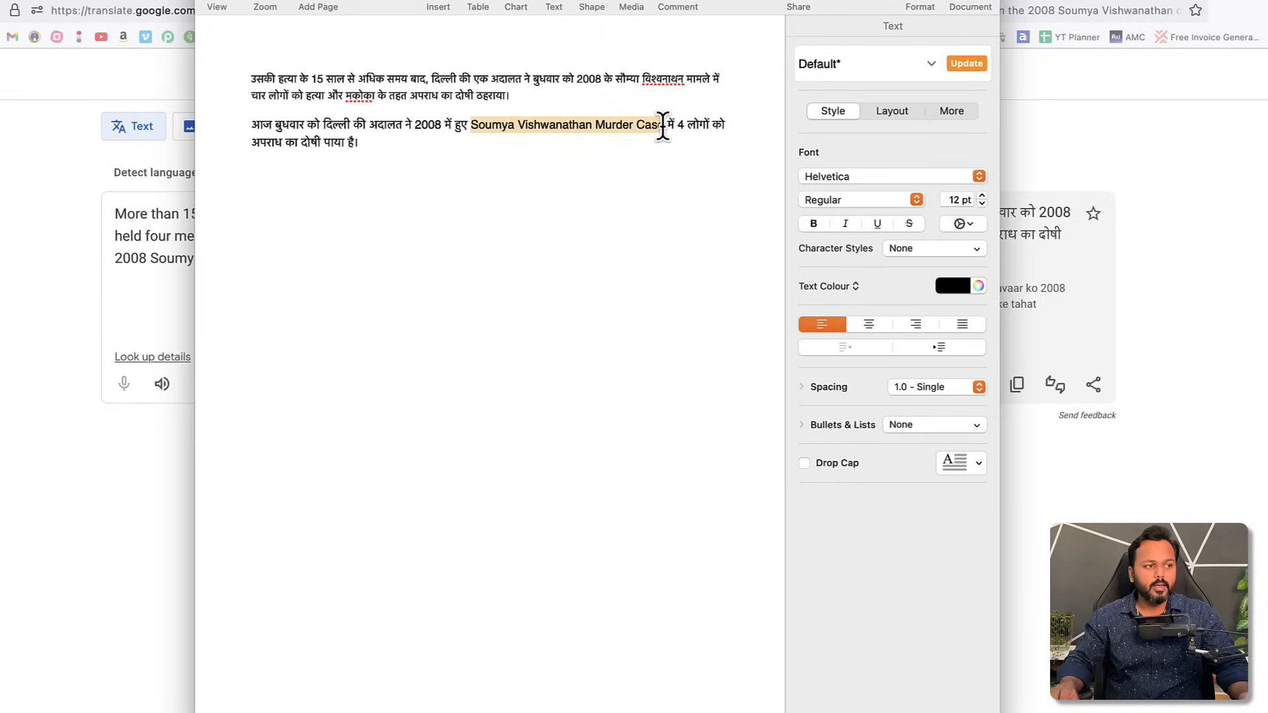
left_click(520, 148)
left_click_drag(251, 124, 336, 137)
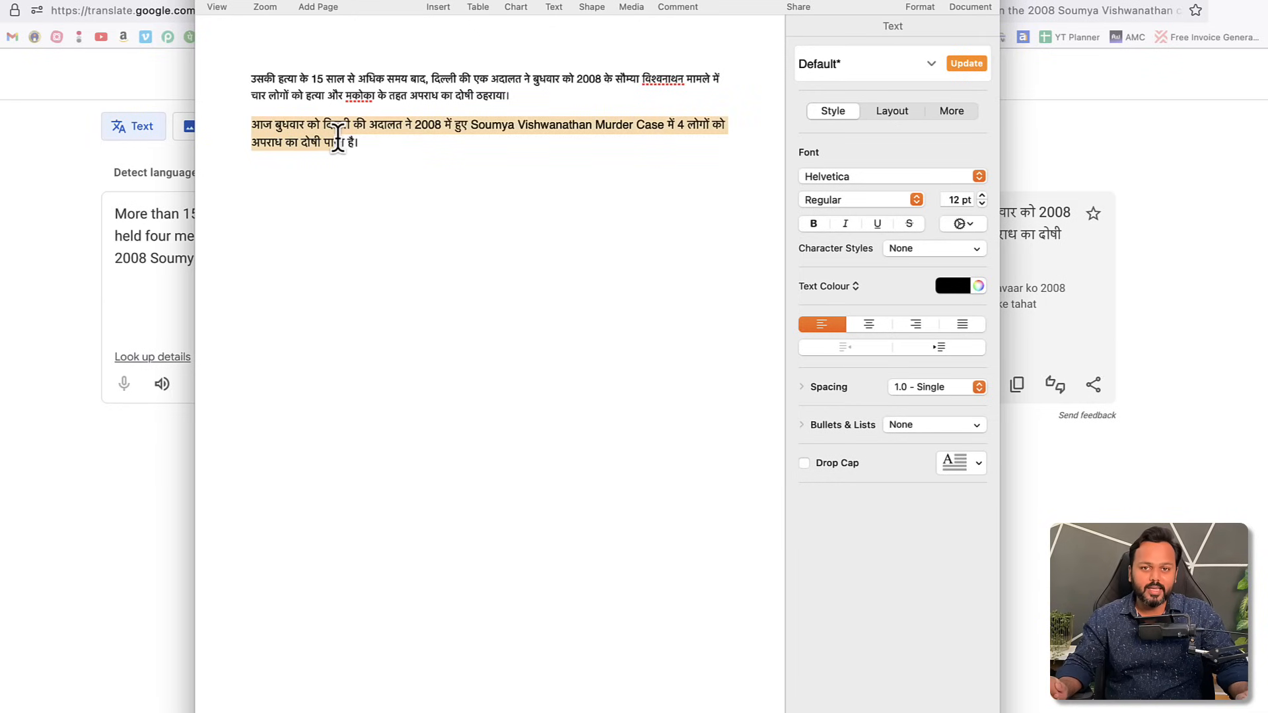
left_click(93, 235)
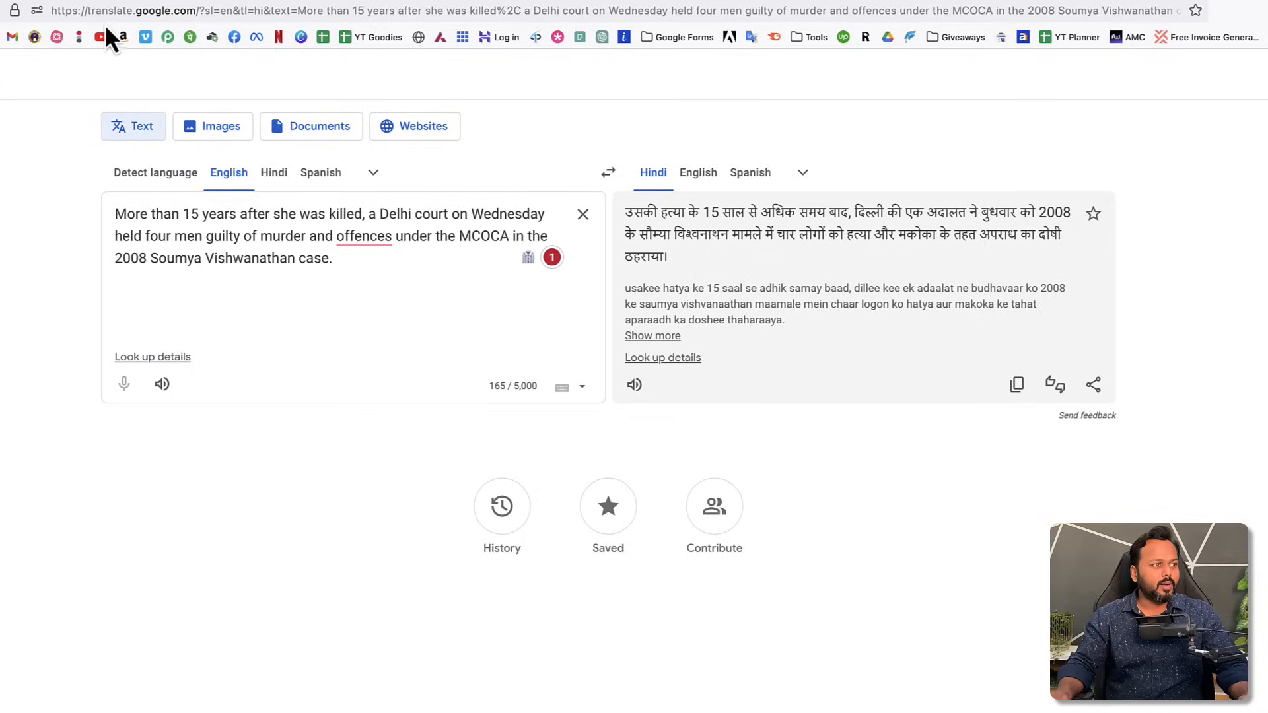
Step: Reset Google Translate and enter the Hindi phrase 'आज budhwar ko dilli ki adalat ne' for English translation
left_click(1, 58)
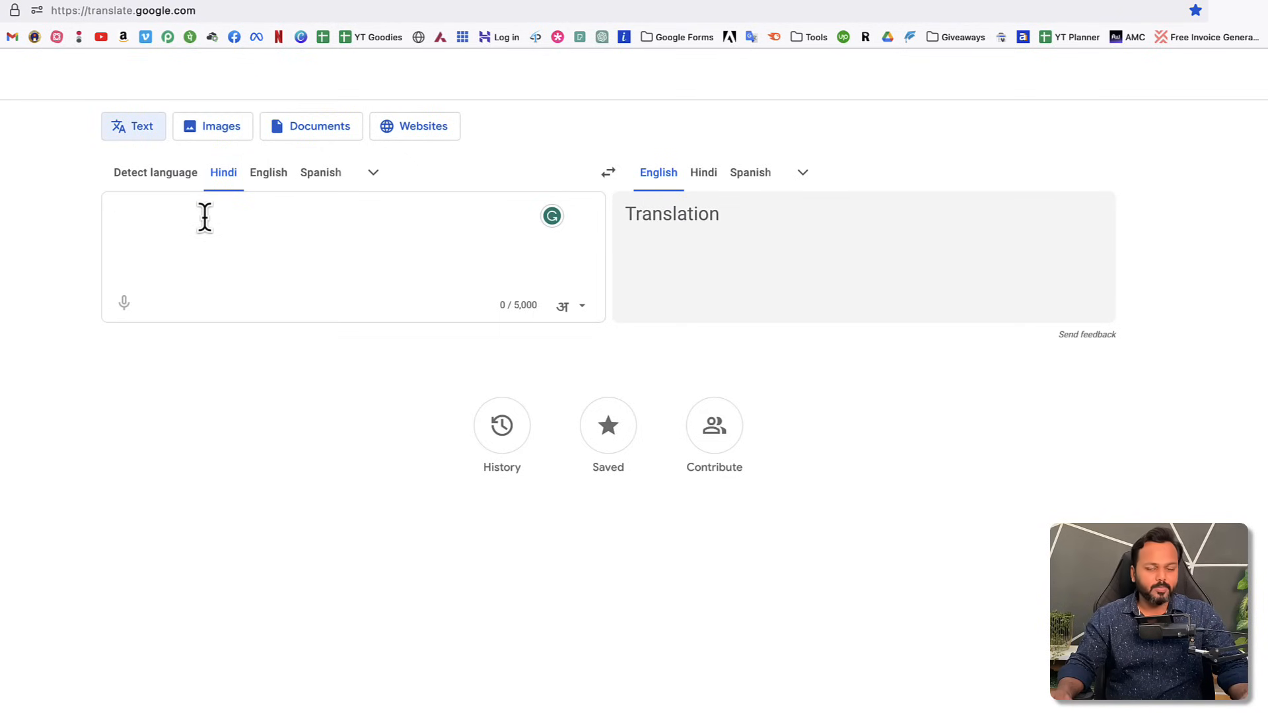
key("super+Tab")
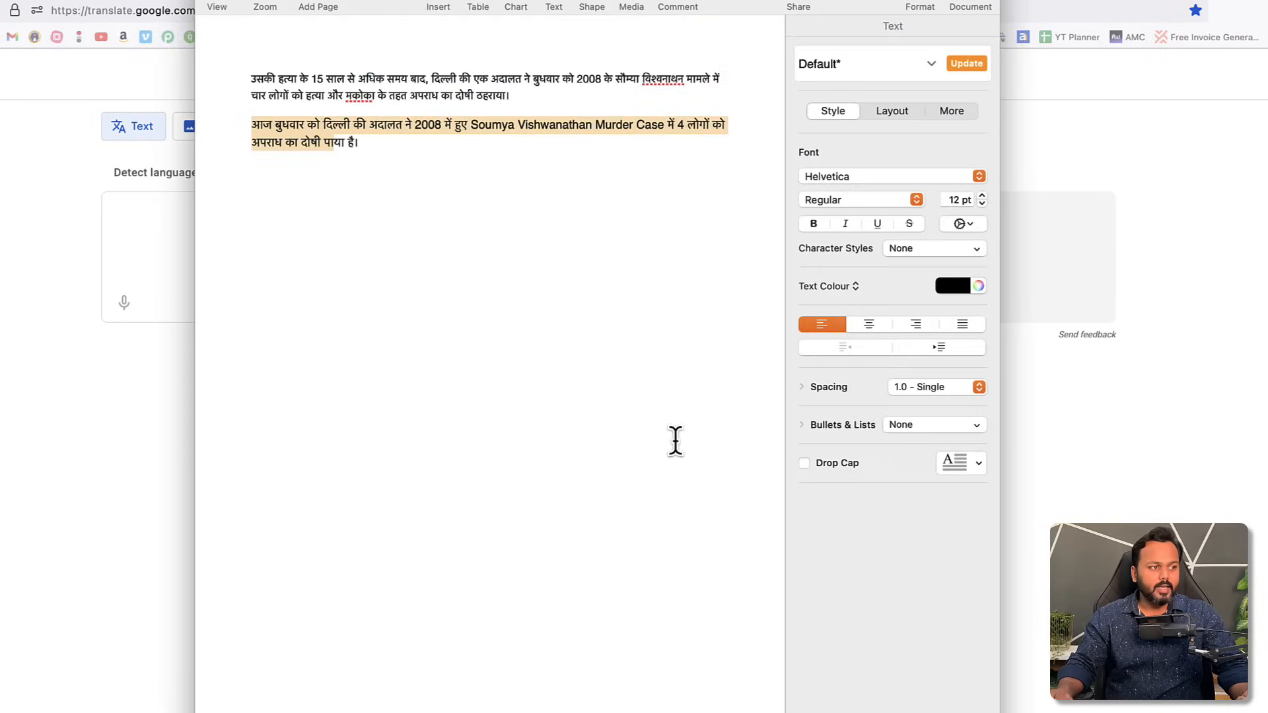
left_click(350, 129)
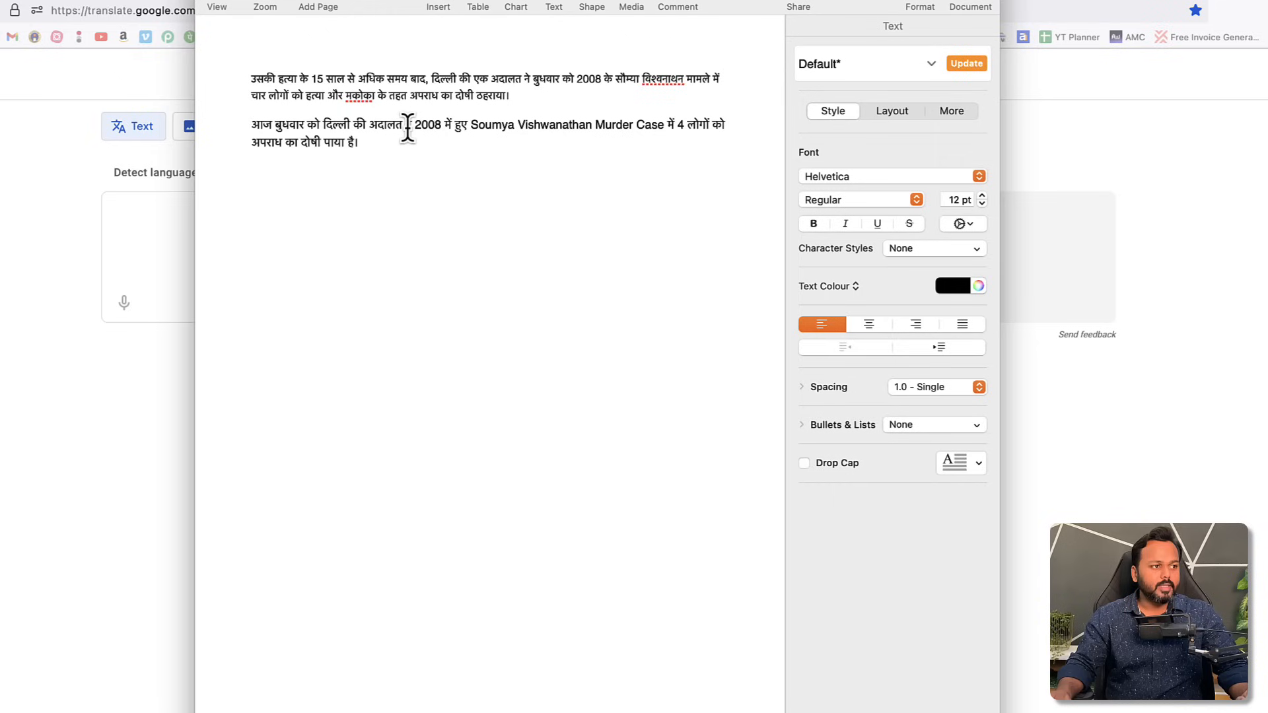
left_click(129, 221)
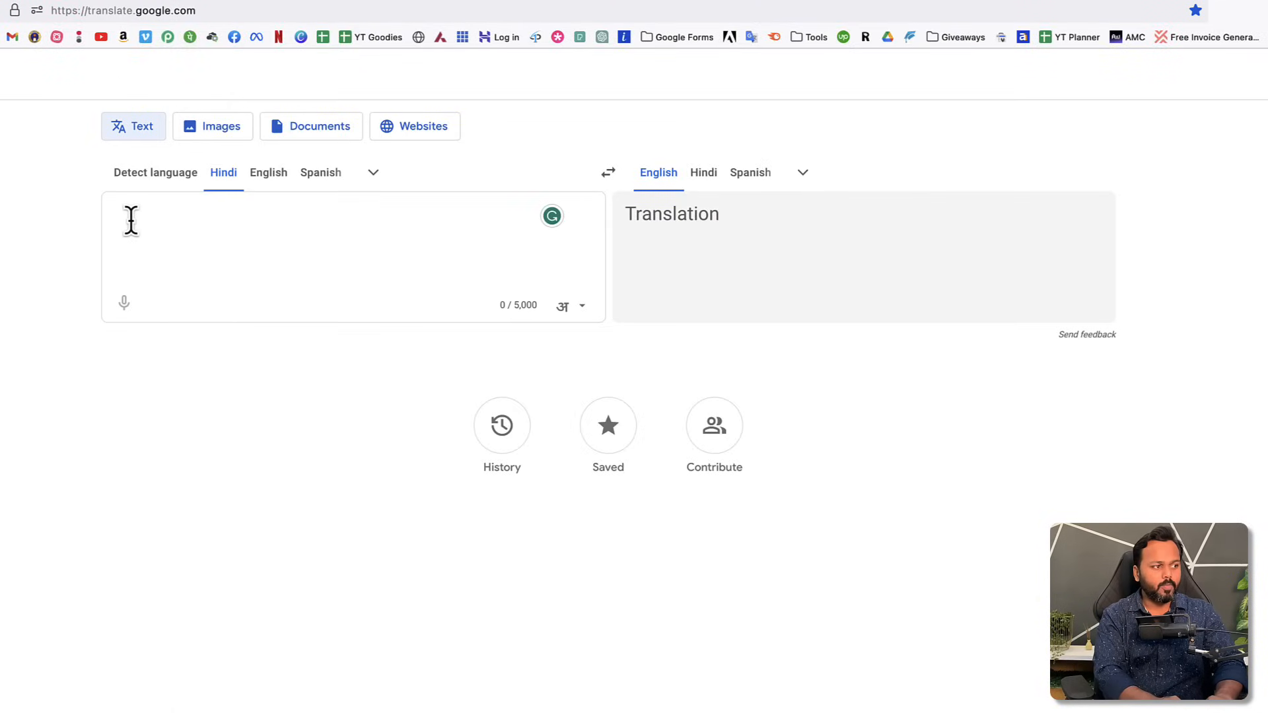
type("आज budhwar")
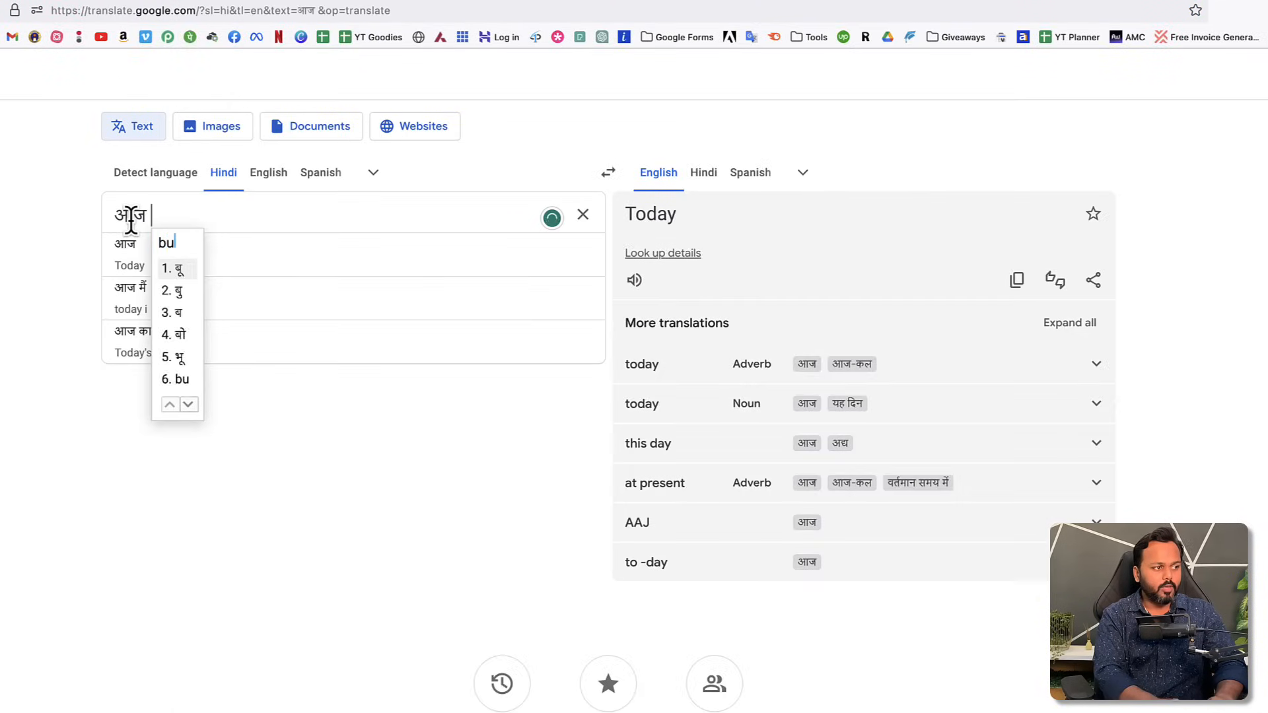
type(" ko dil")
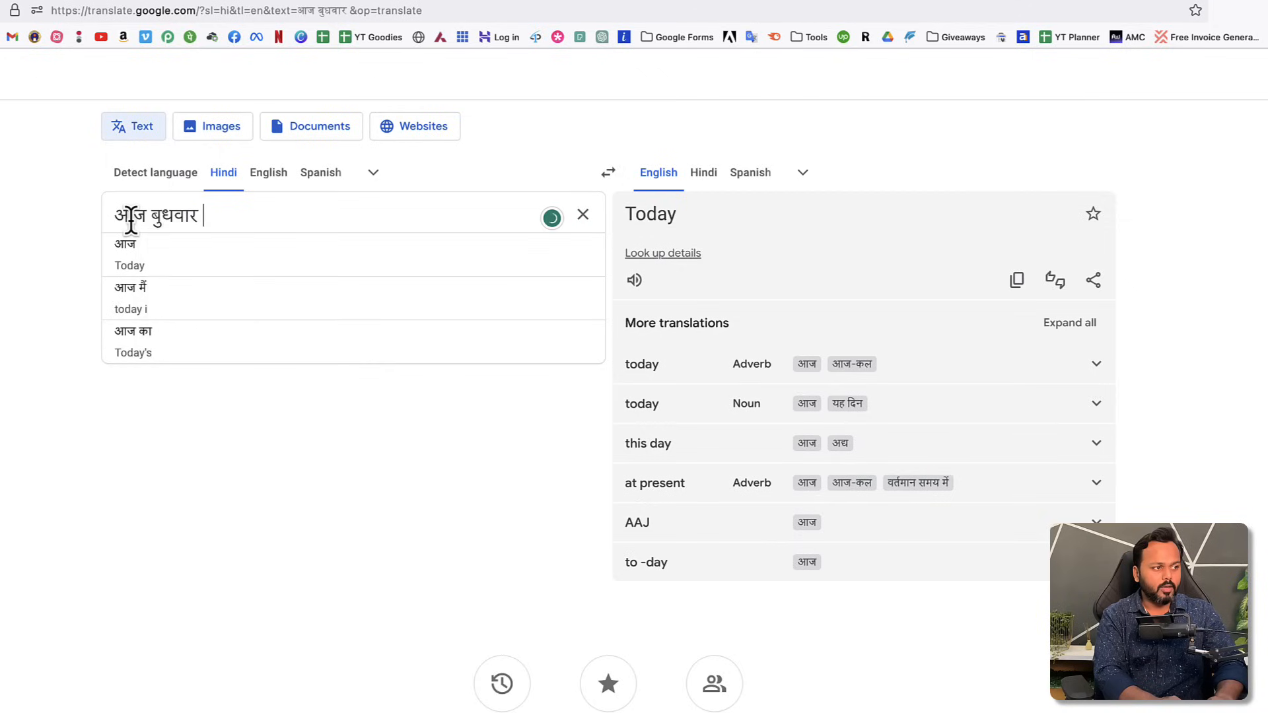
type("li ki a")
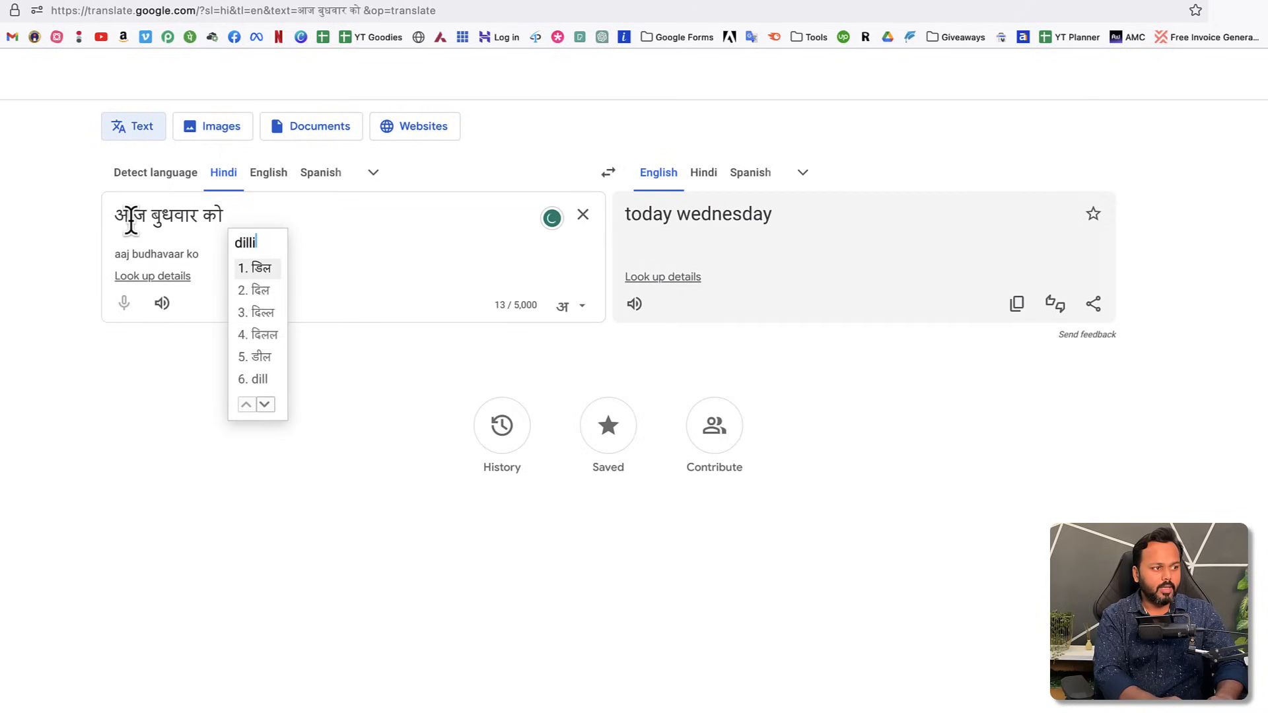
type("dalat ne")
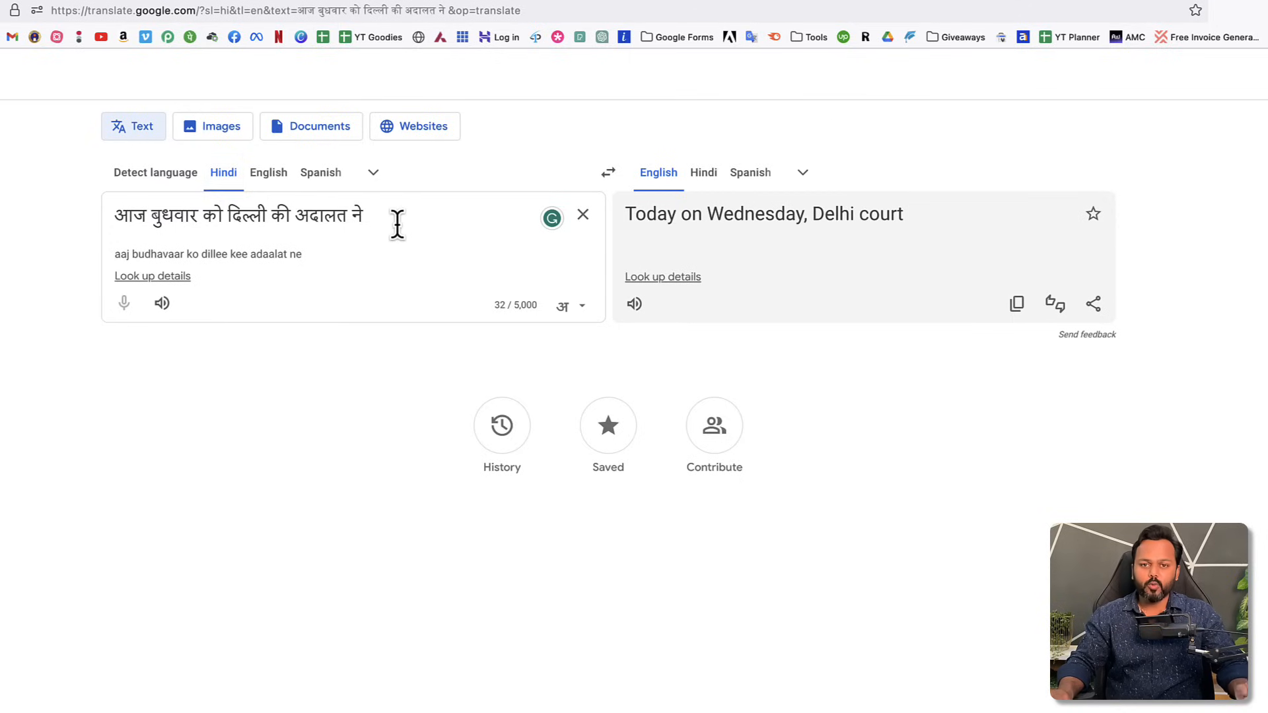
left_click_drag(387, 215, 113, 215)
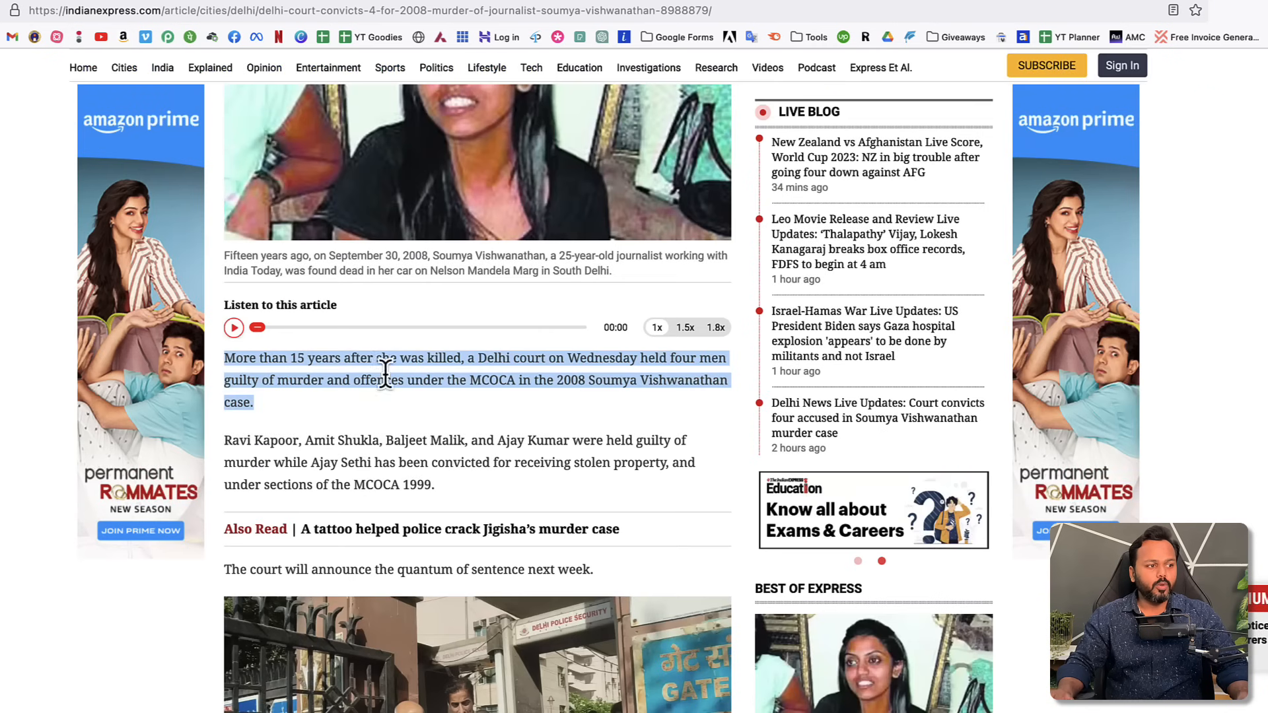
Step: Paste the article's convictions paragraph into Google Translate with English as the source language
scroll(385, 375, "down", 3)
left_click_drag(225, 324, 437, 375)
key("super+c")
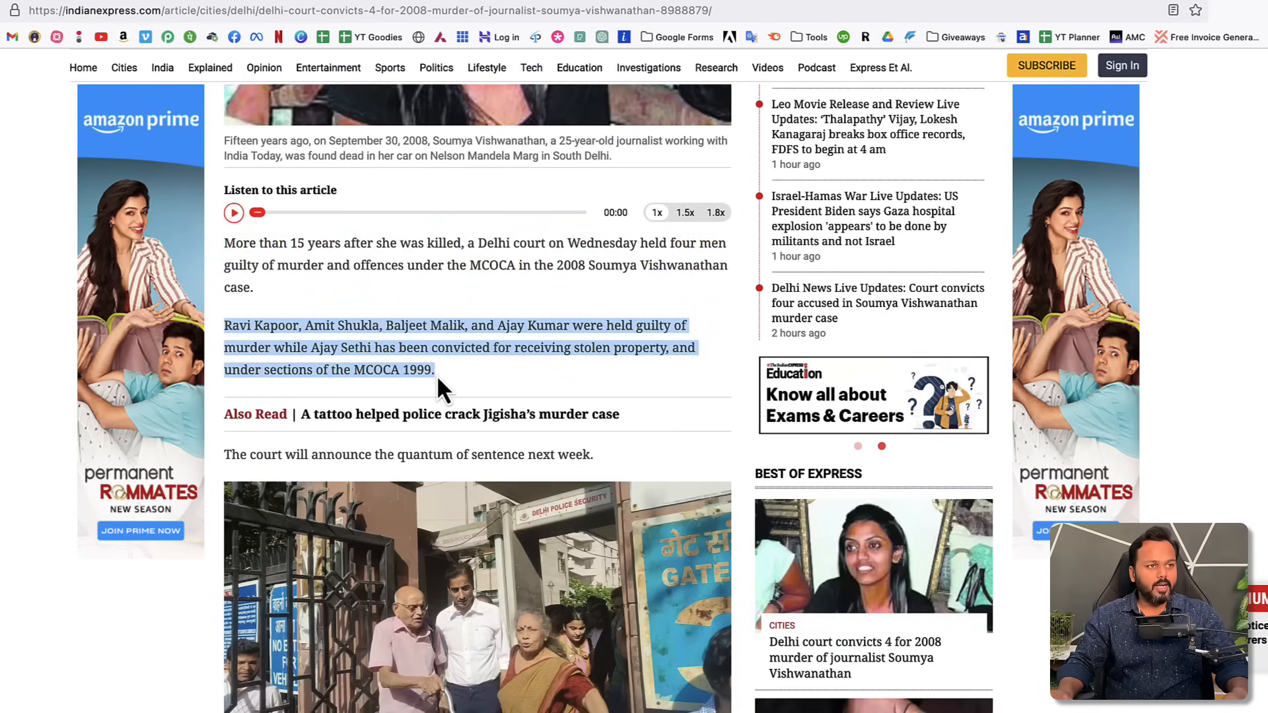
left_click(1185, 2)
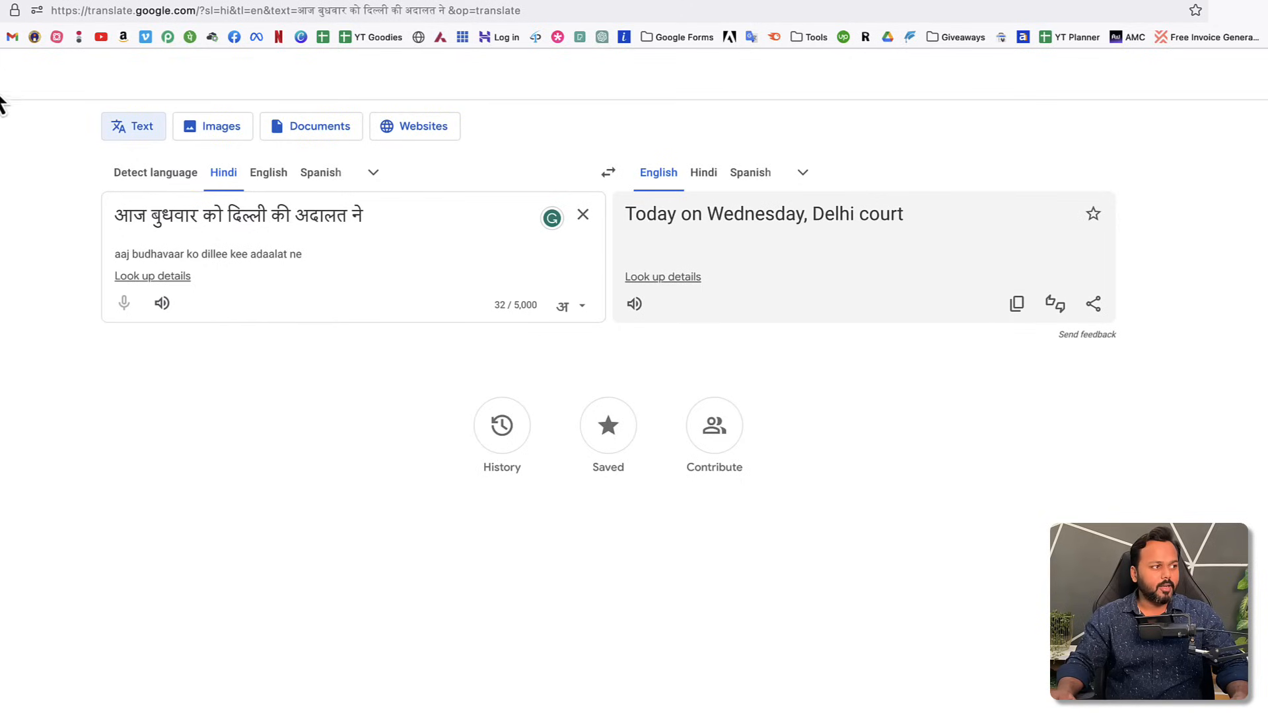
left_click(582, 214)
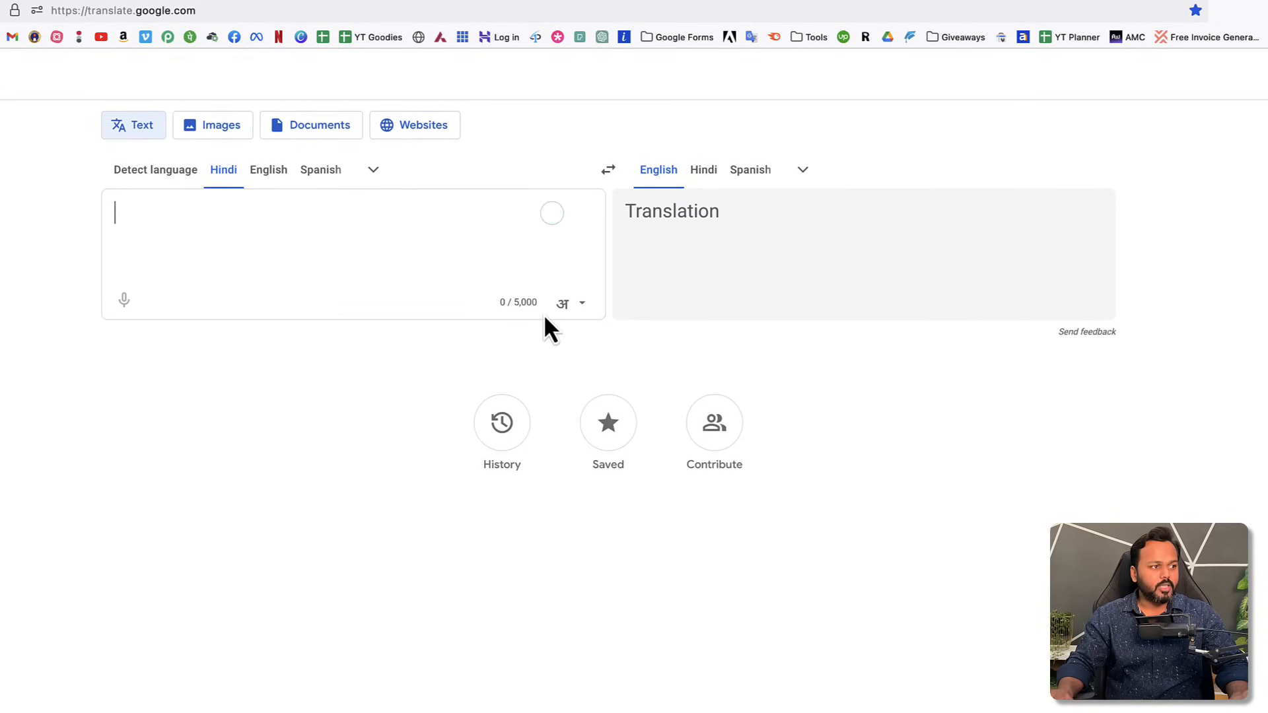
left_click(276, 187)
key("super+v")
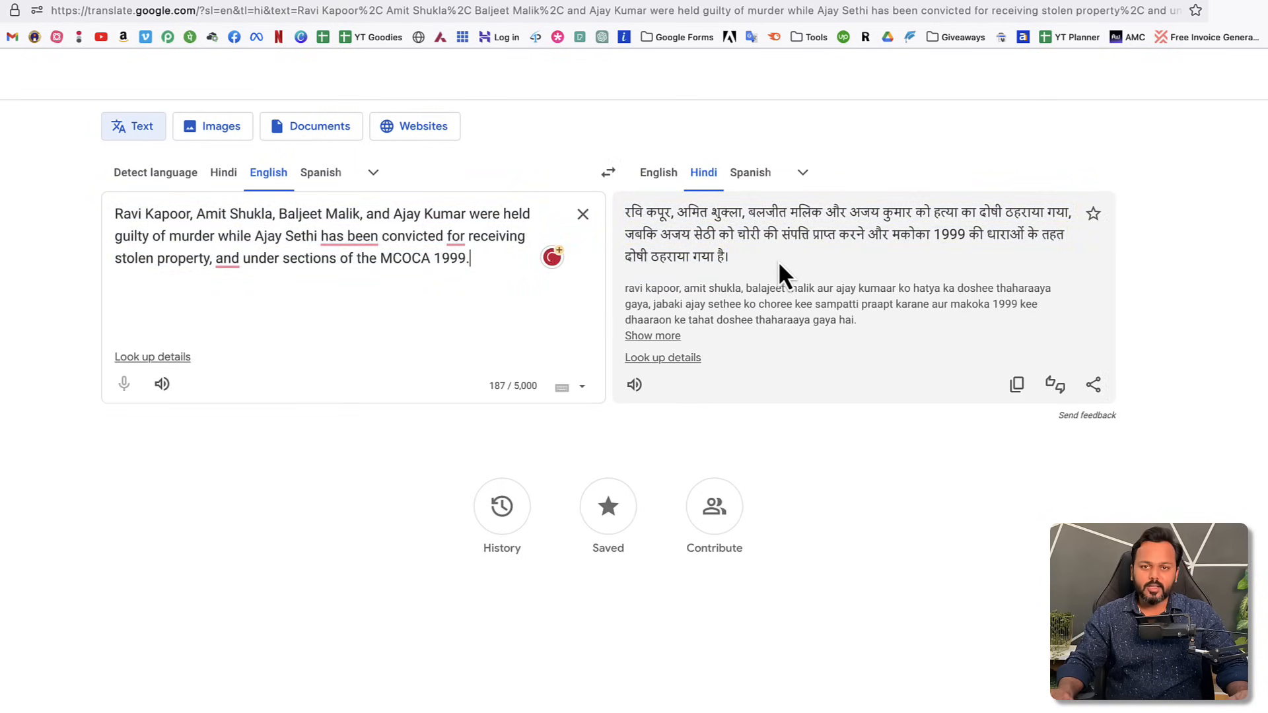
Step: Copy the Hindi translation and paste it over the selected text in Pages
left_click(1016, 384)
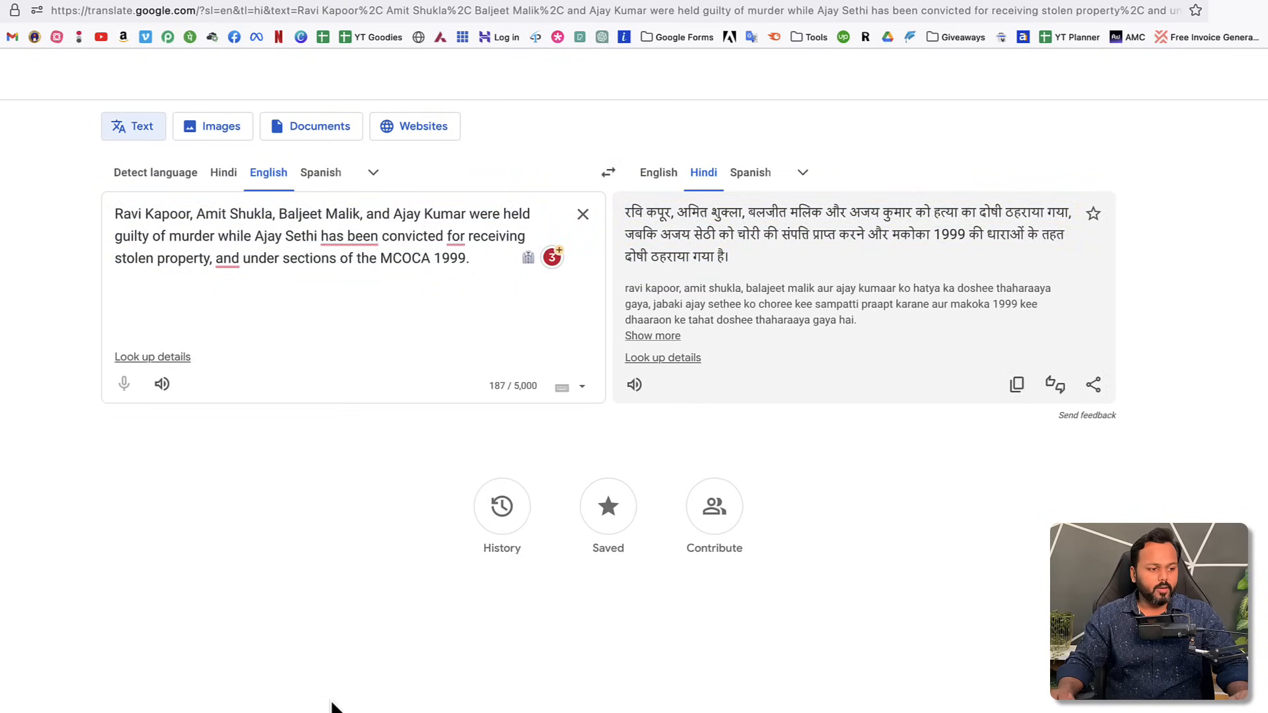
key("super+Tab")
left_click_drag(532, 101, 212, 66)
key("super+v")
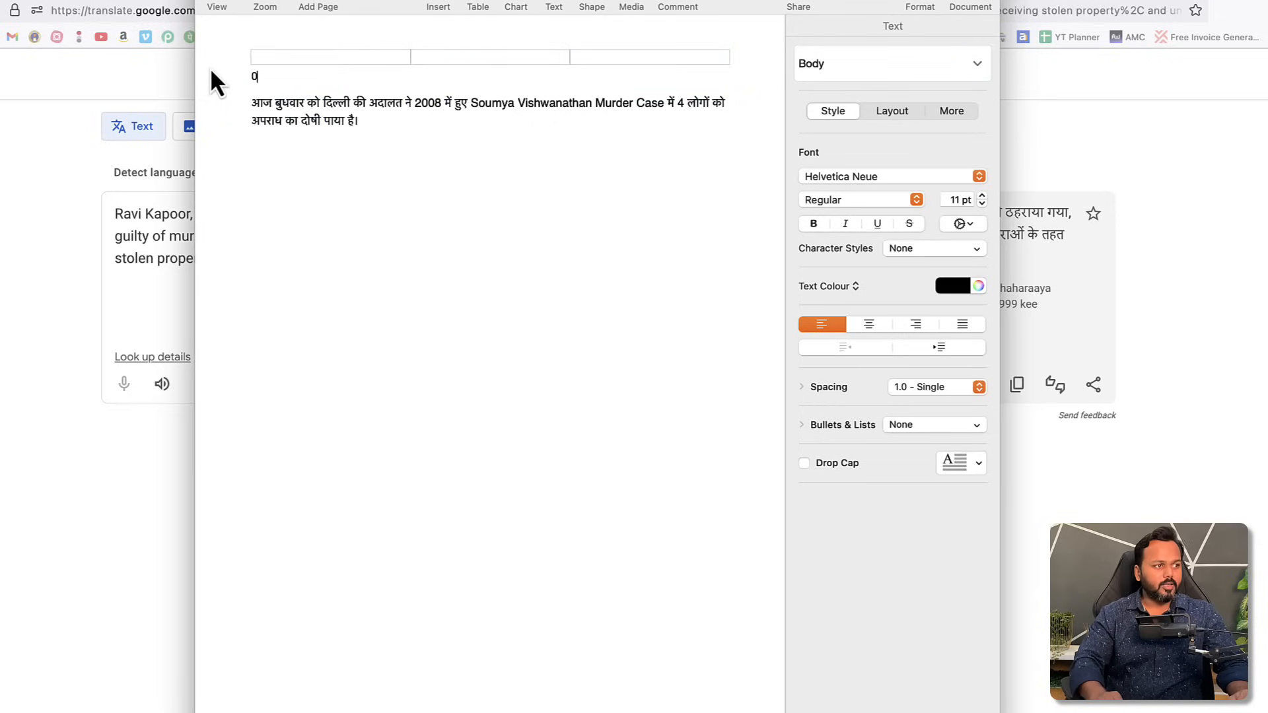
Step: Remove the stray paste and add the Hindi convictions translation as a new paragraph after the first
key("BackSpace")
key("BackSpace")
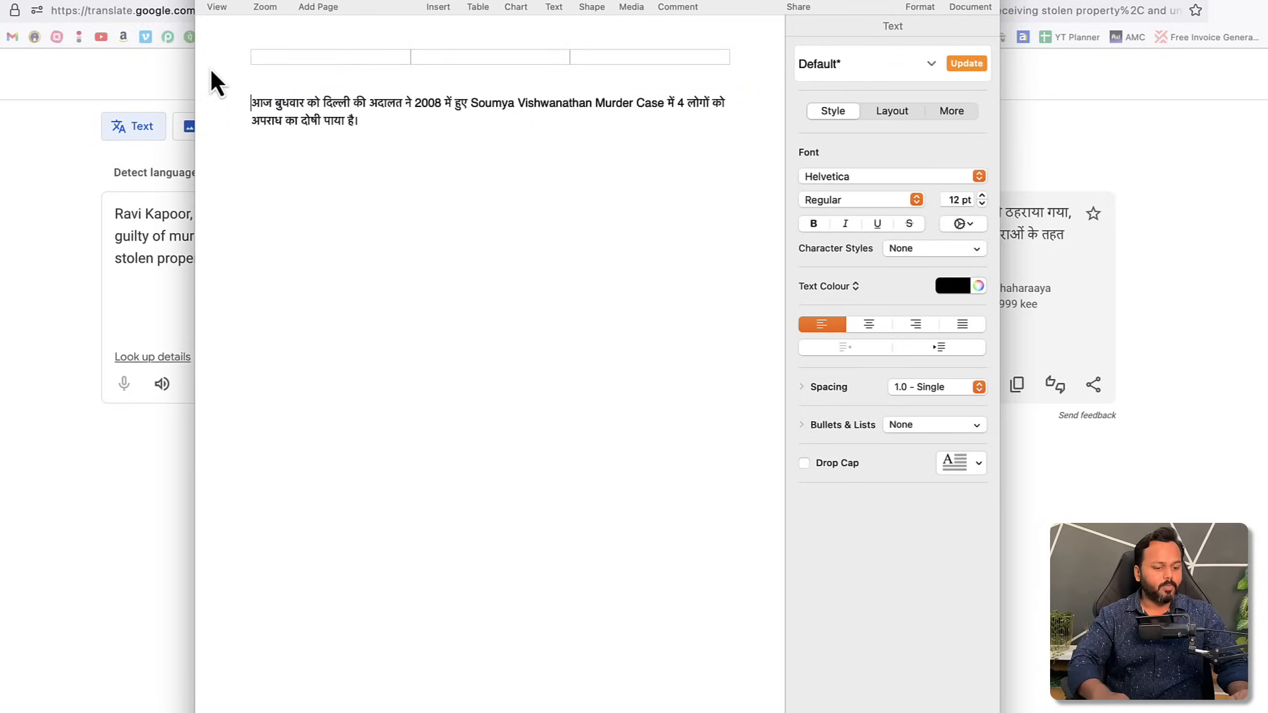
key("super+Down")
key("Return")
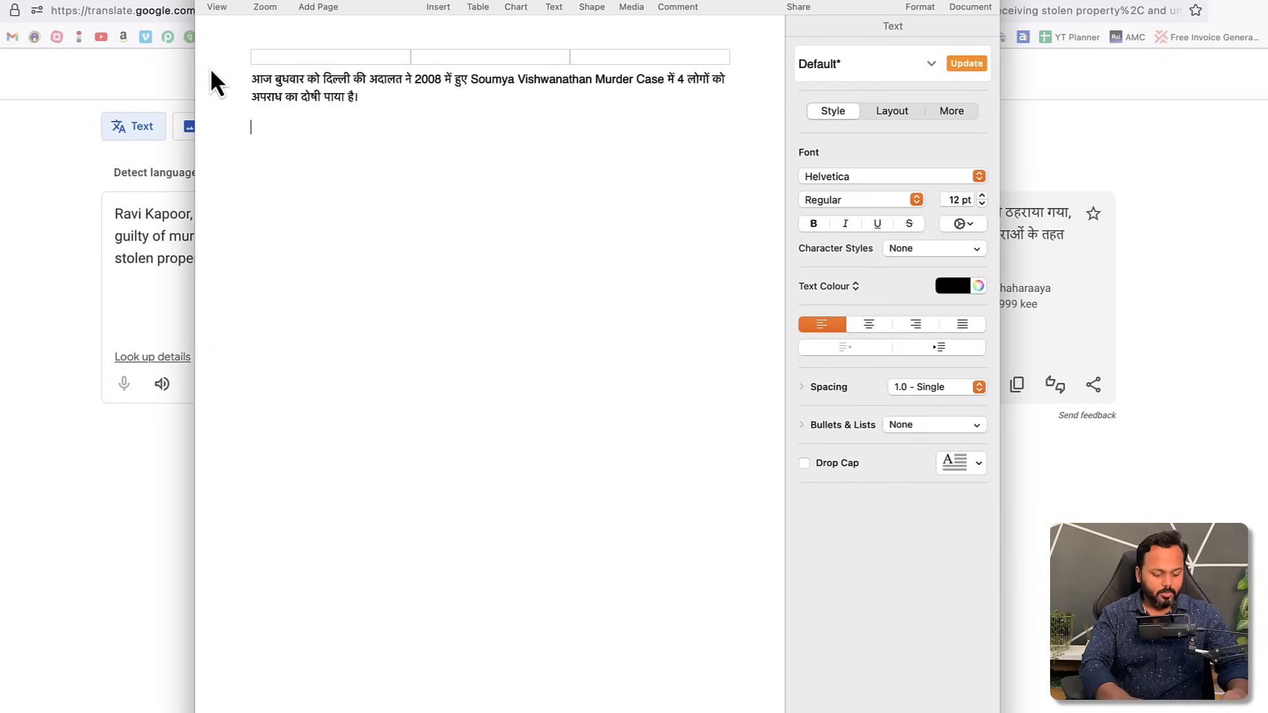
key("super+v")
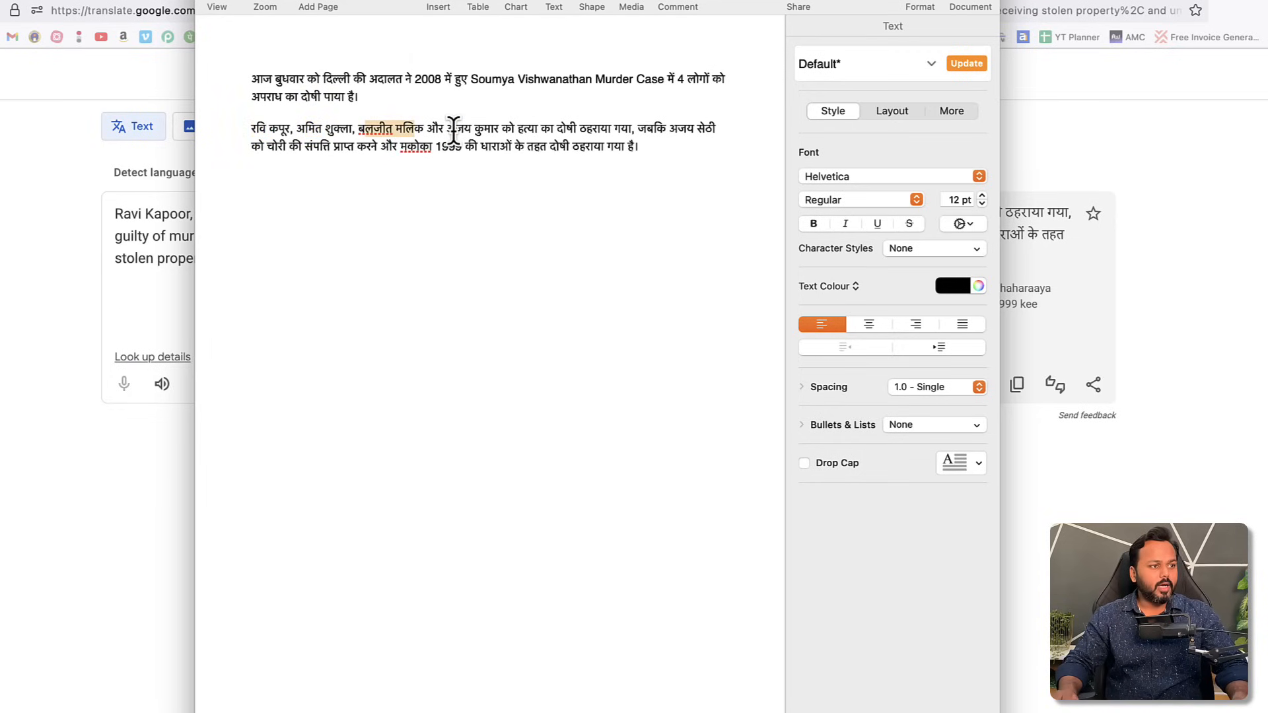
left_click_drag(455, 130, 645, 155)
Step: Add the reworded Hindi paragraph on the four convictions and the MCOCA 1999 charge below it
left_click(629, 170)
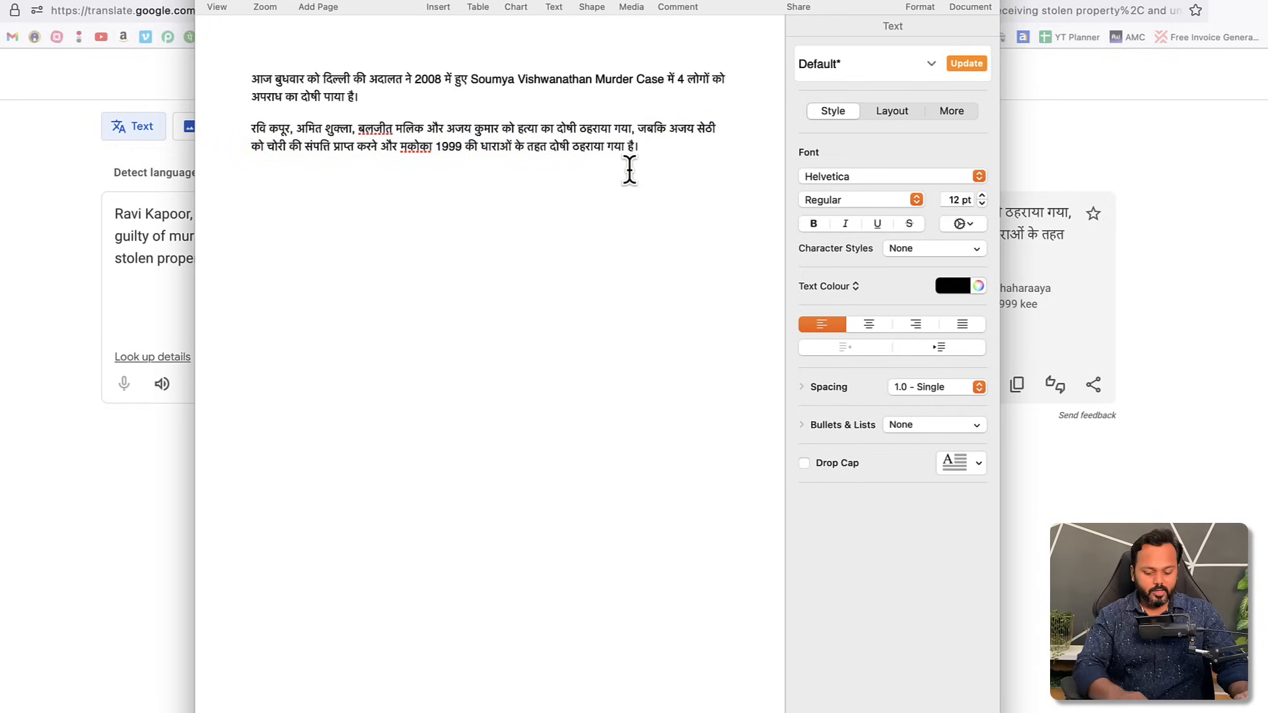
key("Return")
key("super+v")
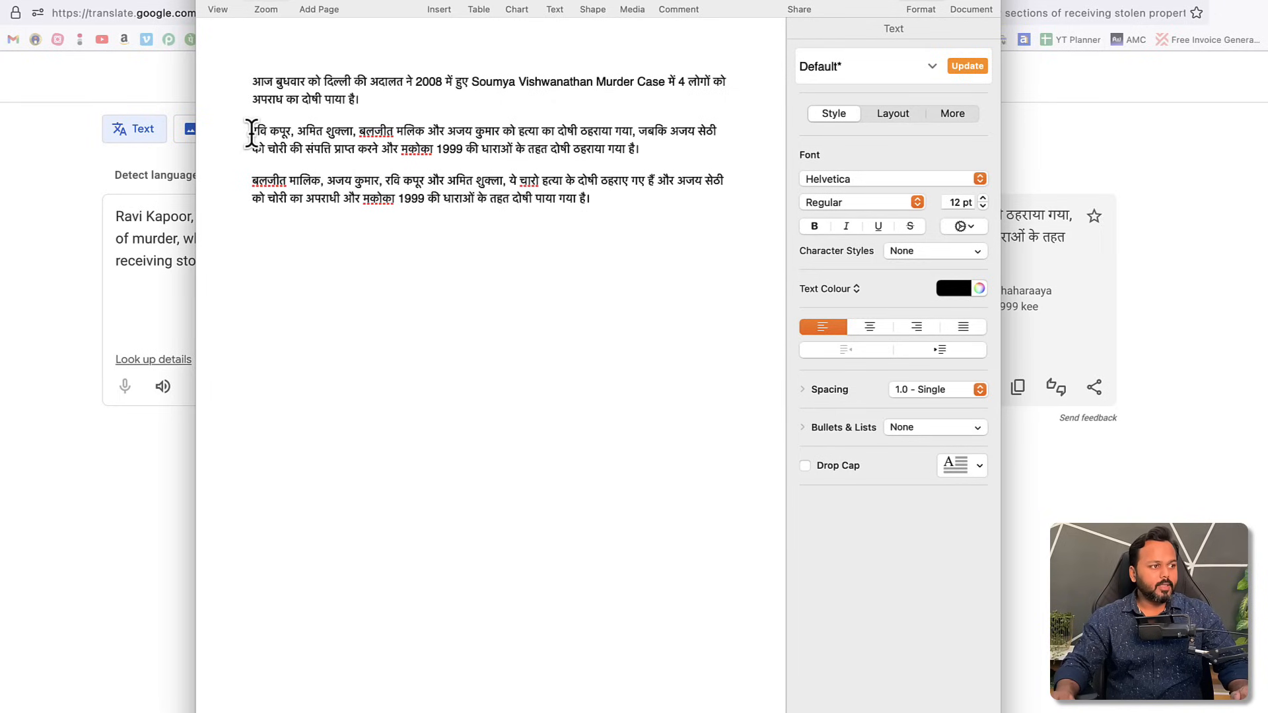
Step: Compare matching phrases in the translated and reworded paragraphs, then select the whole direct-translation paragraph
left_click_drag(251, 132, 500, 130)
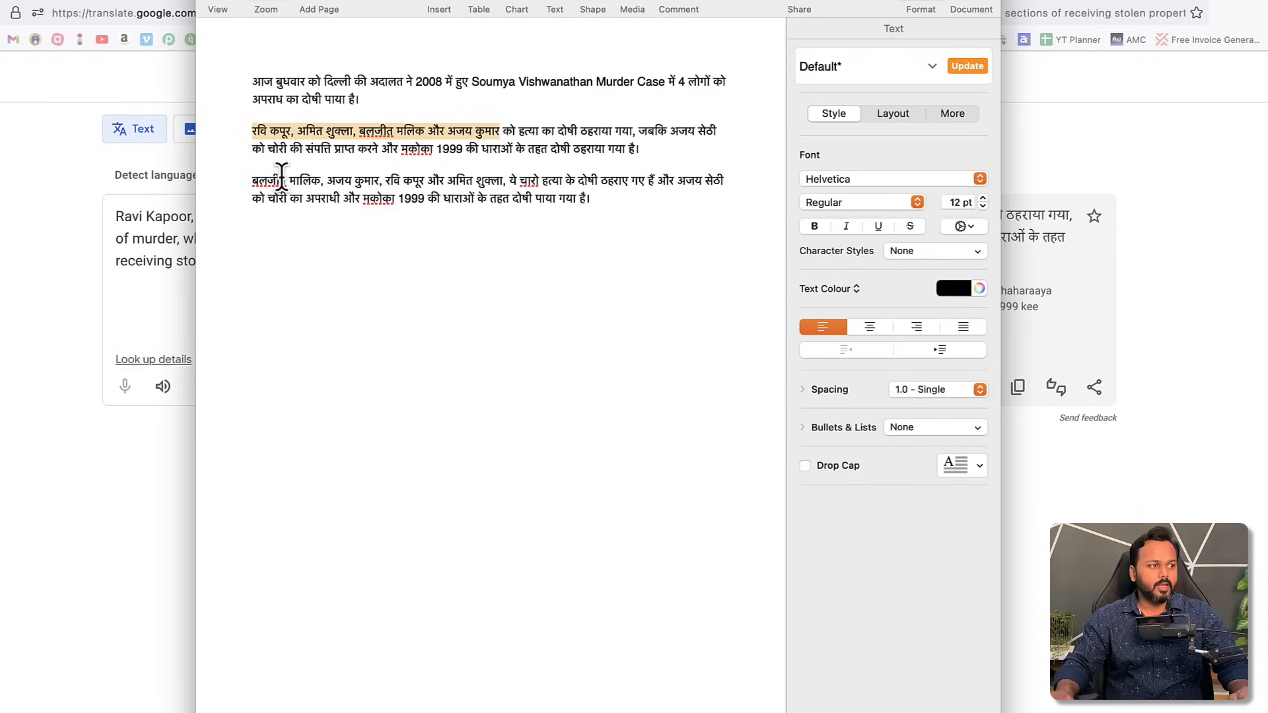
left_click_drag(252, 179, 323, 178)
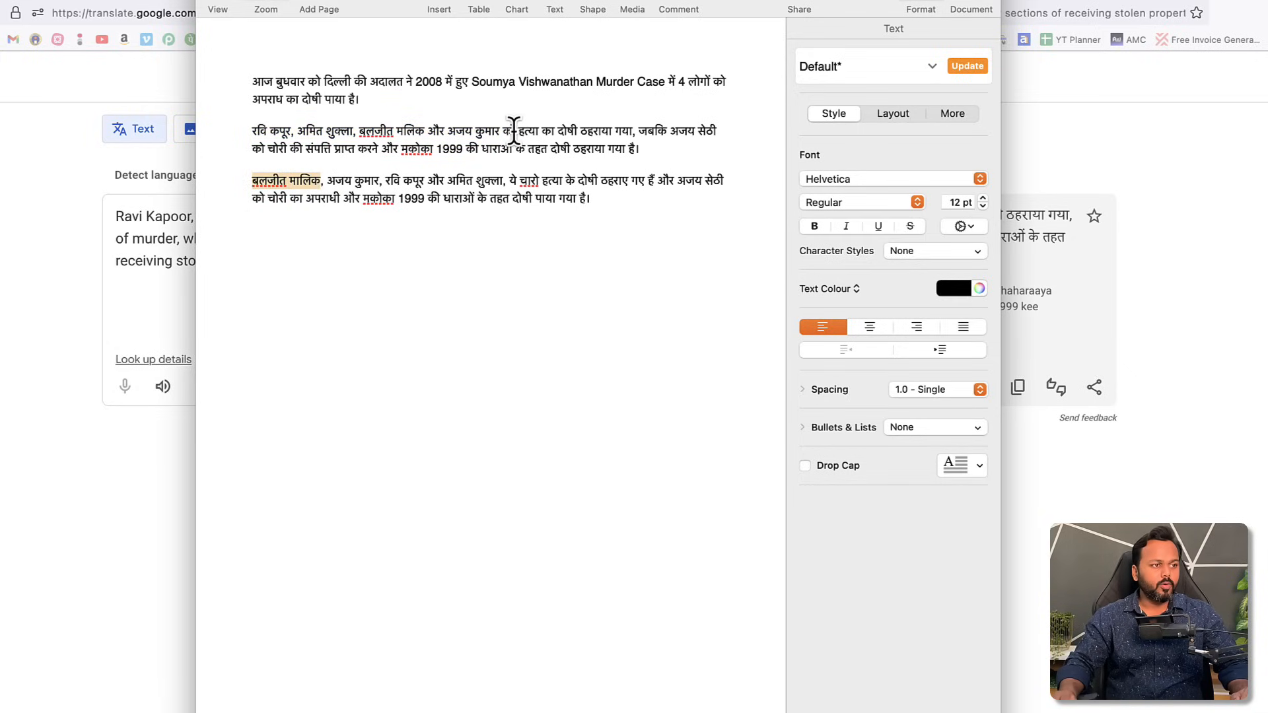
left_click_drag(517, 130, 622, 132)
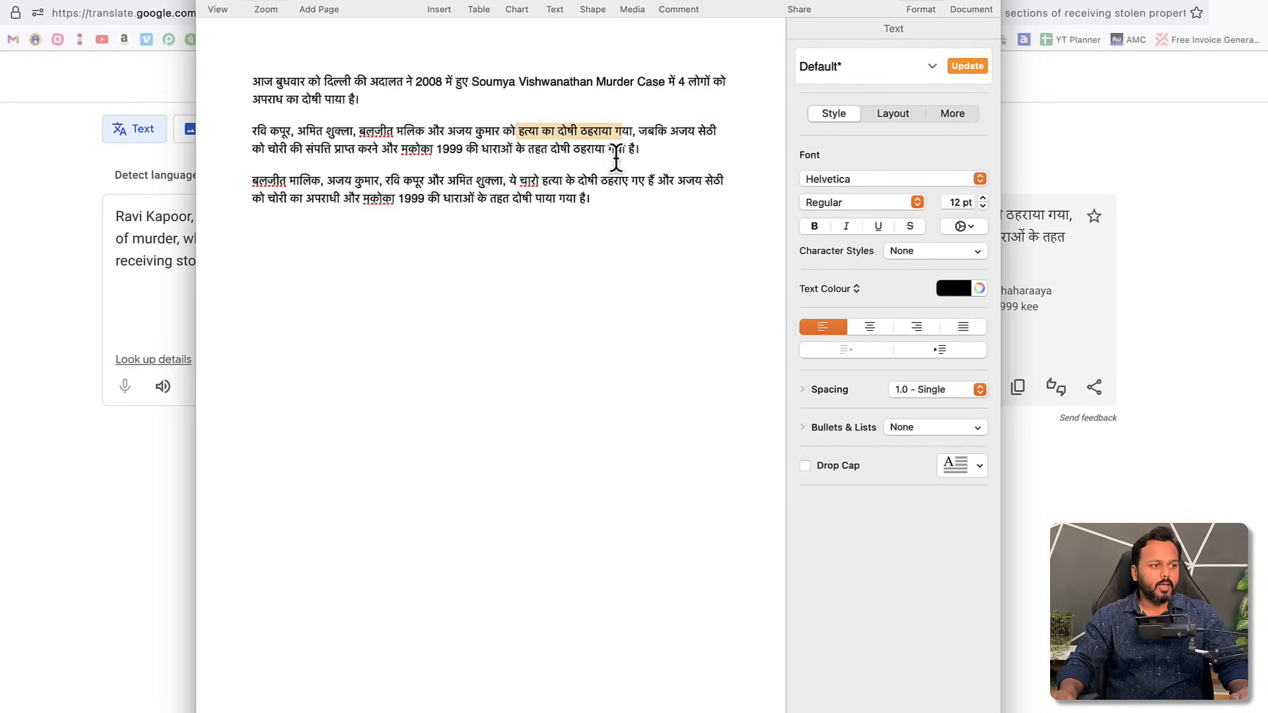
left_click_drag(506, 180, 727, 182)
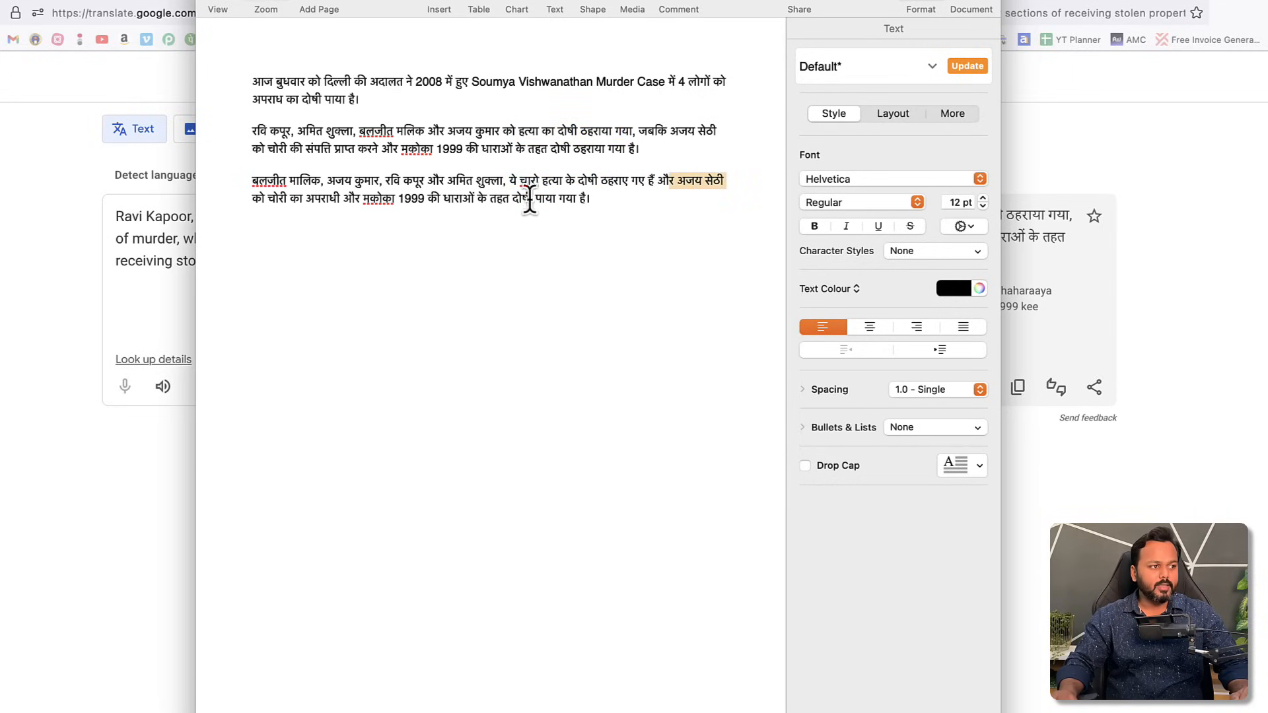
left_click_drag(328, 198, 592, 199)
mouse_move(635, 130)
left_mouse_down()
mouse_move(713, 130)
mouse_move(338, 147)
mouse_move(635, 150)
left_mouse_up()
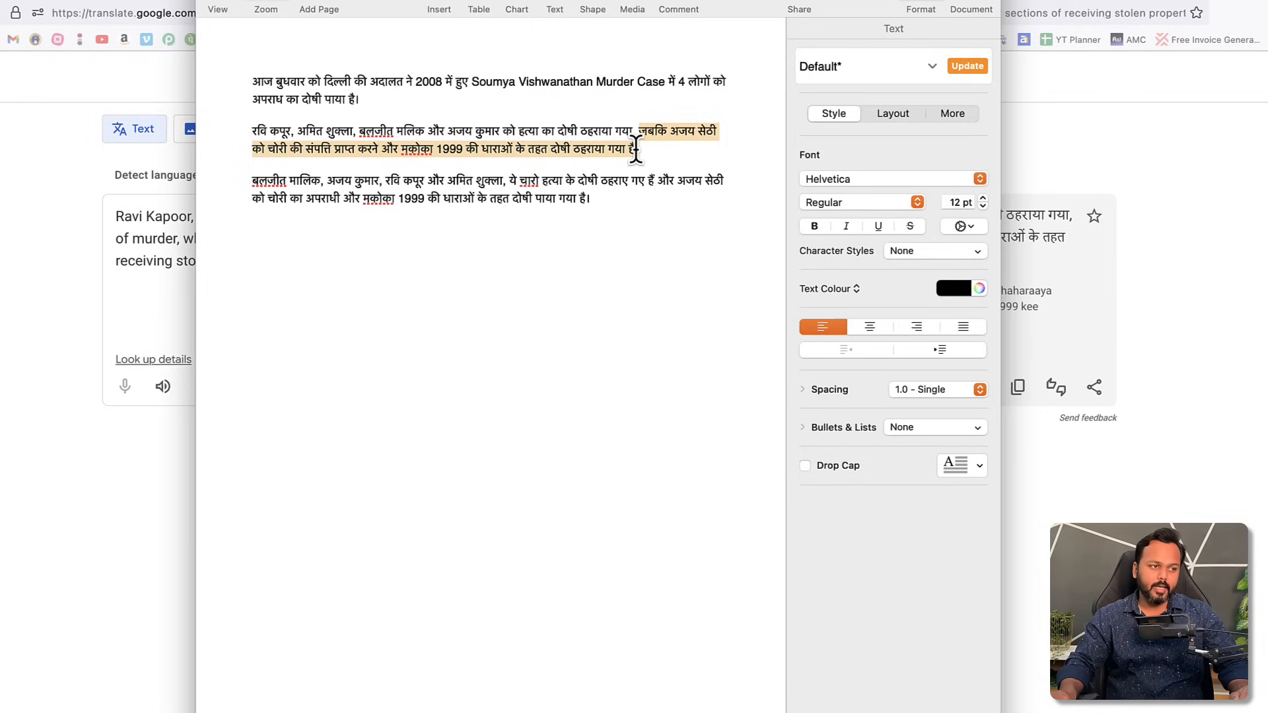
left_click_drag(512, 198, 612, 198)
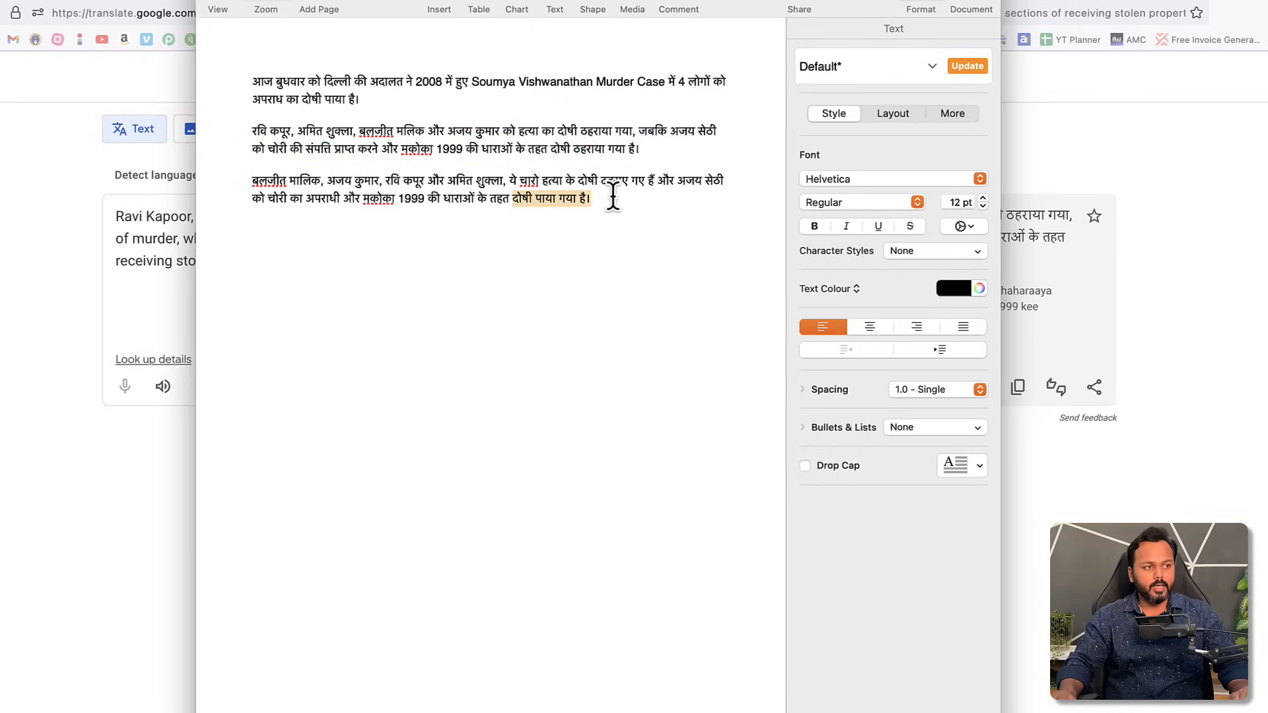
left_click_drag(639, 149, 244, 128)
Step: Delete the direct translation, close the blank line, and replace मकोका with MACOCA
key("BackSpace")
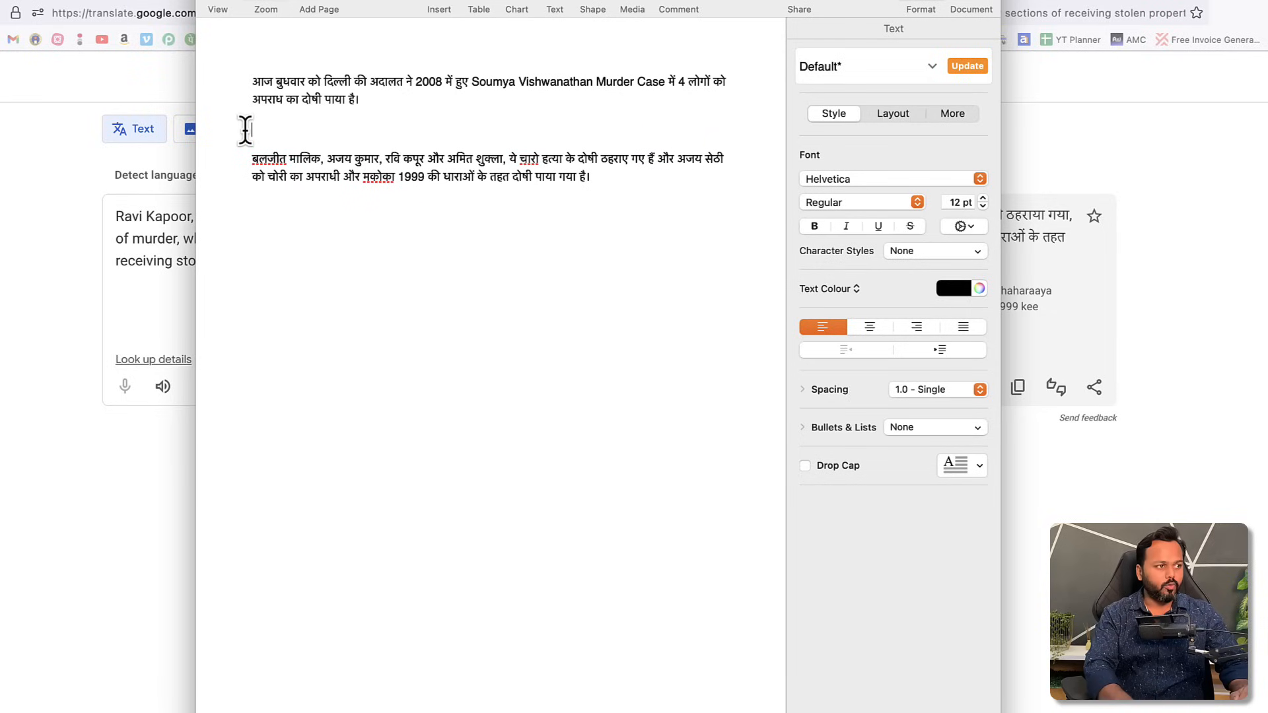
key("BackSpace")
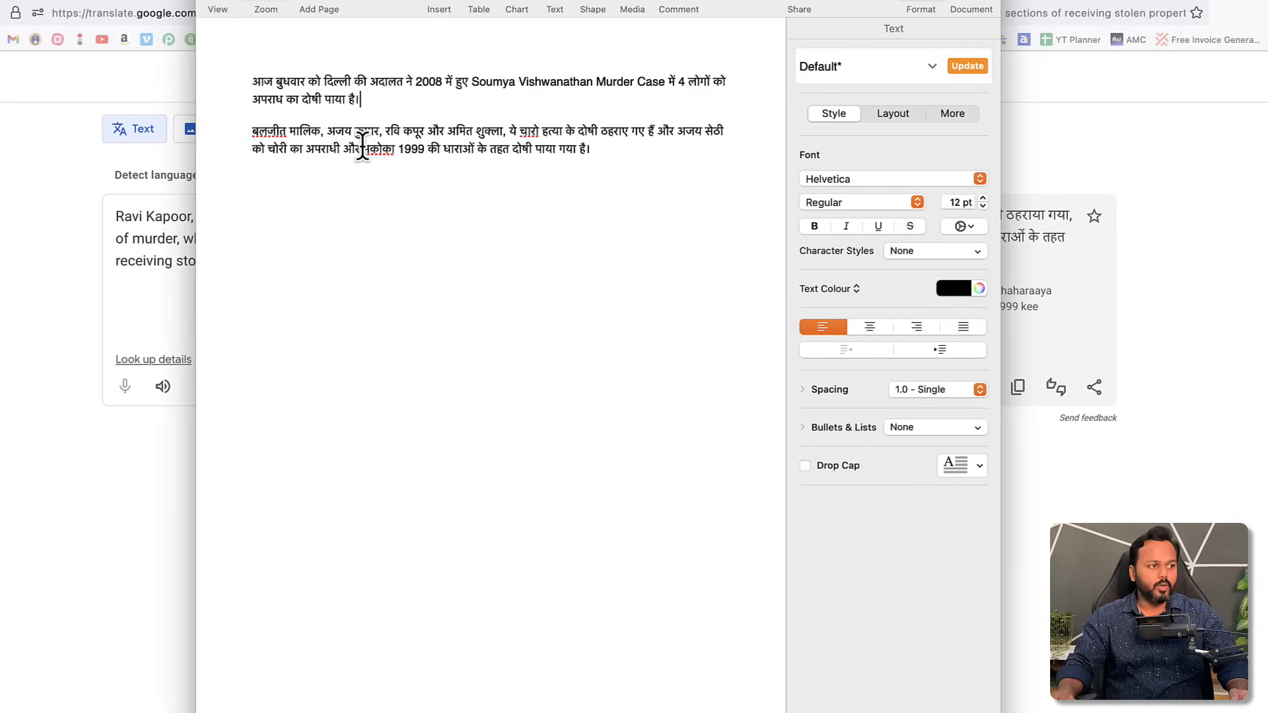
left_click_drag(364, 147, 403, 162)
type("MACOCA")
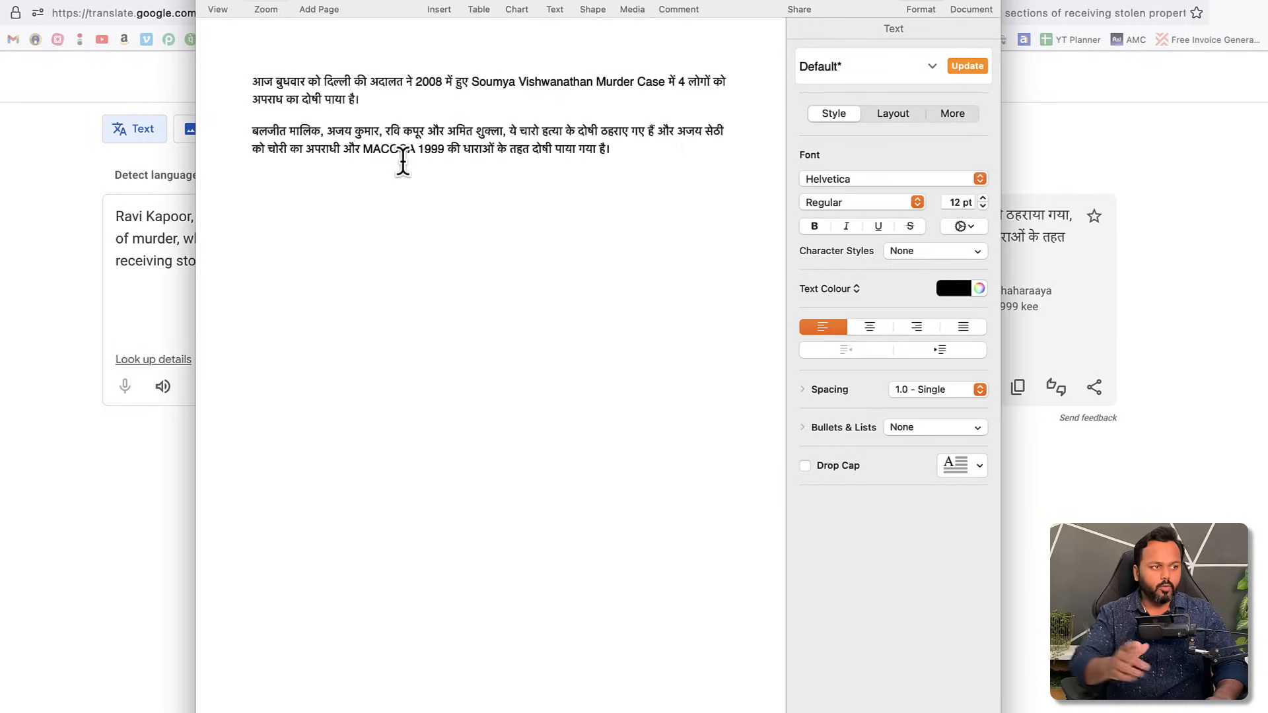
Step: Review the accused names, then return to the News Blog Kaise Banaye mind map in Firefox
left_click_drag(253, 131, 495, 130)
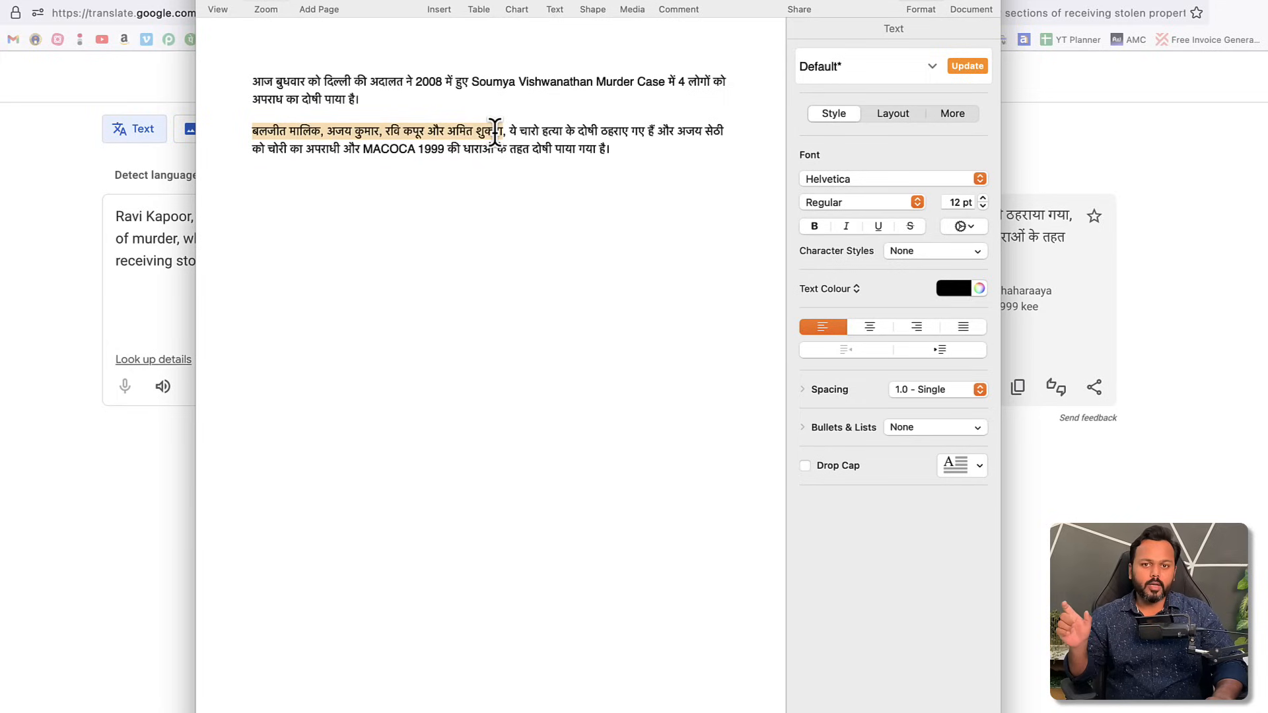
left_click(522, 179)
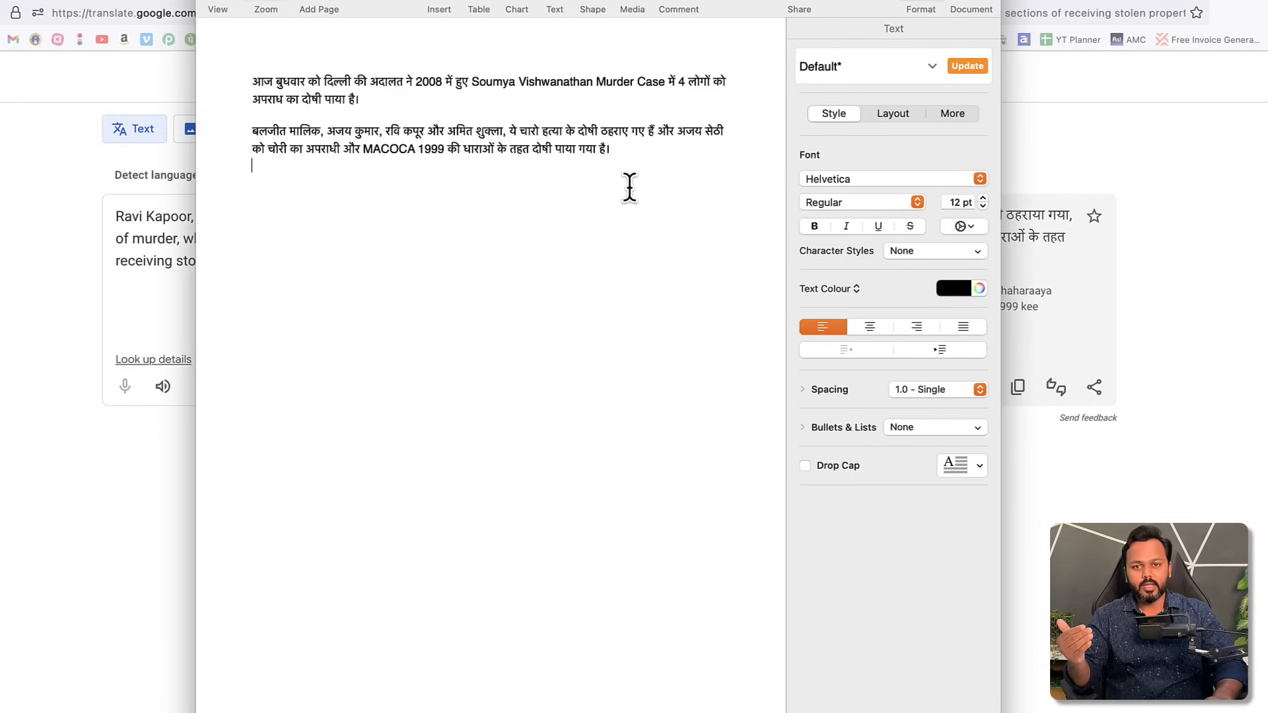
left_click(158, 233)
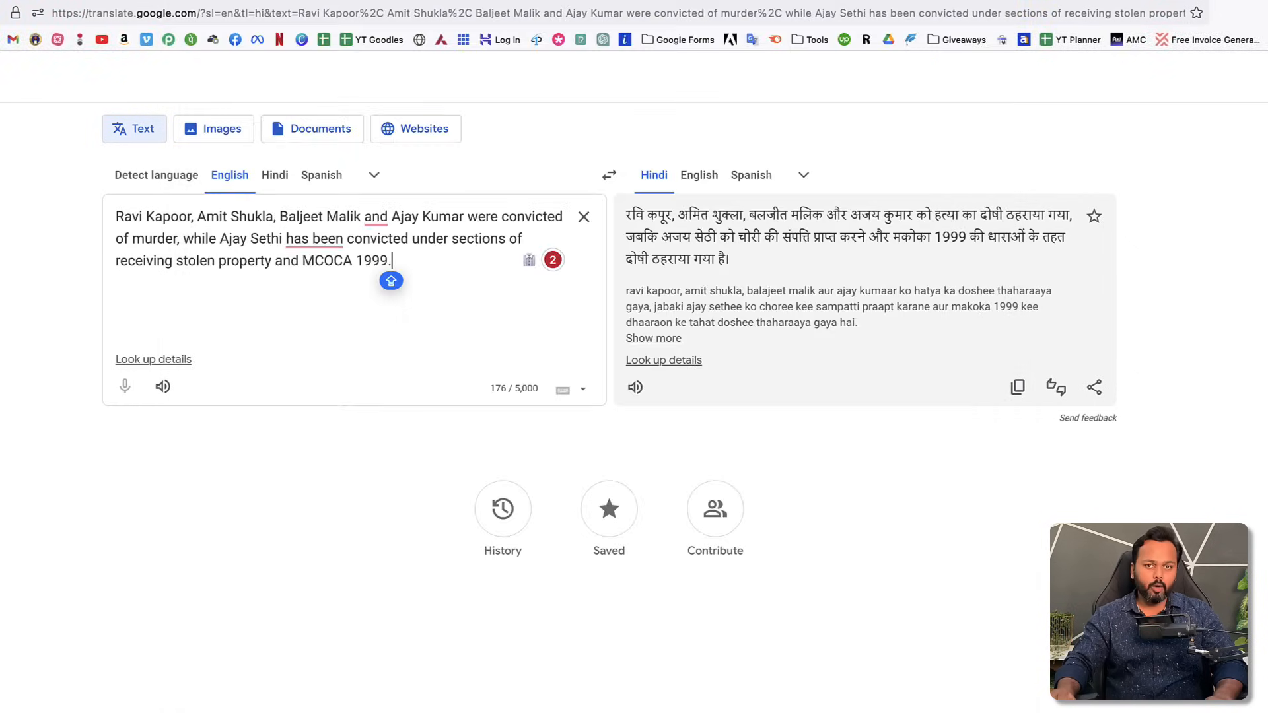
left_click(159, 28)
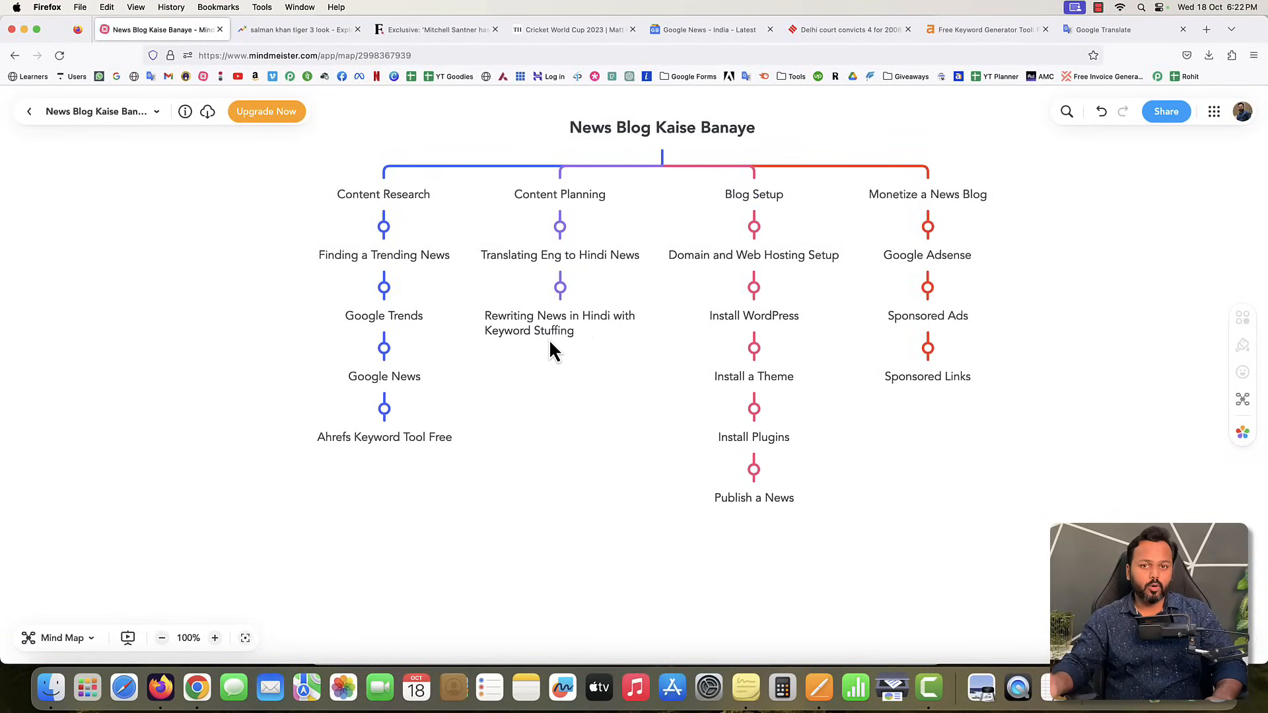
Step: Compare the Pages draft against the mind map's rewriting step, then open the Delhi court convictions article
left_click(818, 687)
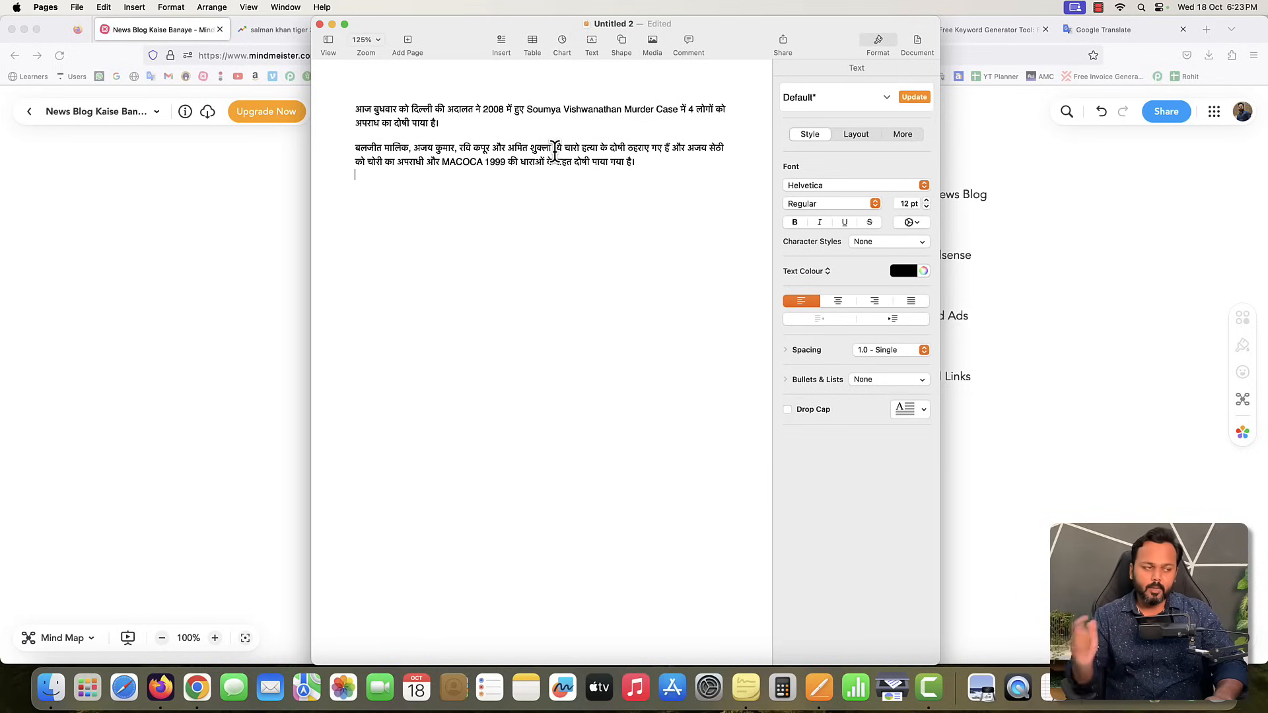
left_click(193, 155)
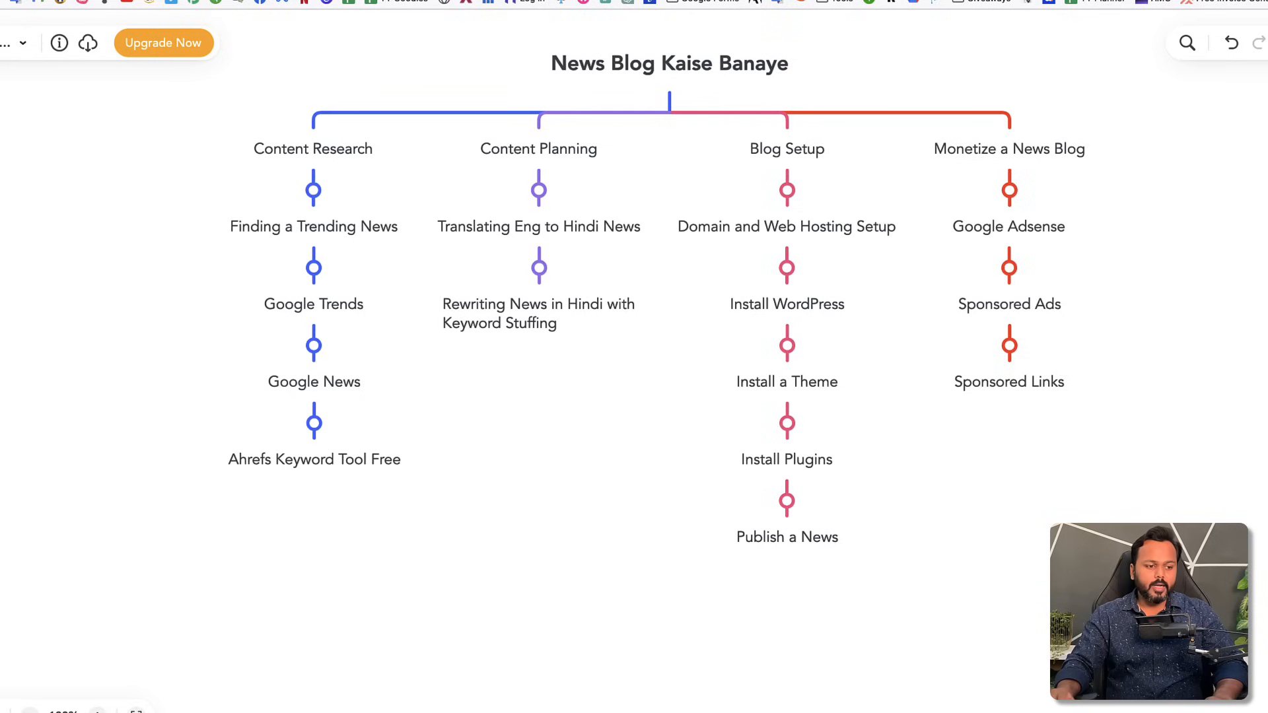
key("super+Tab")
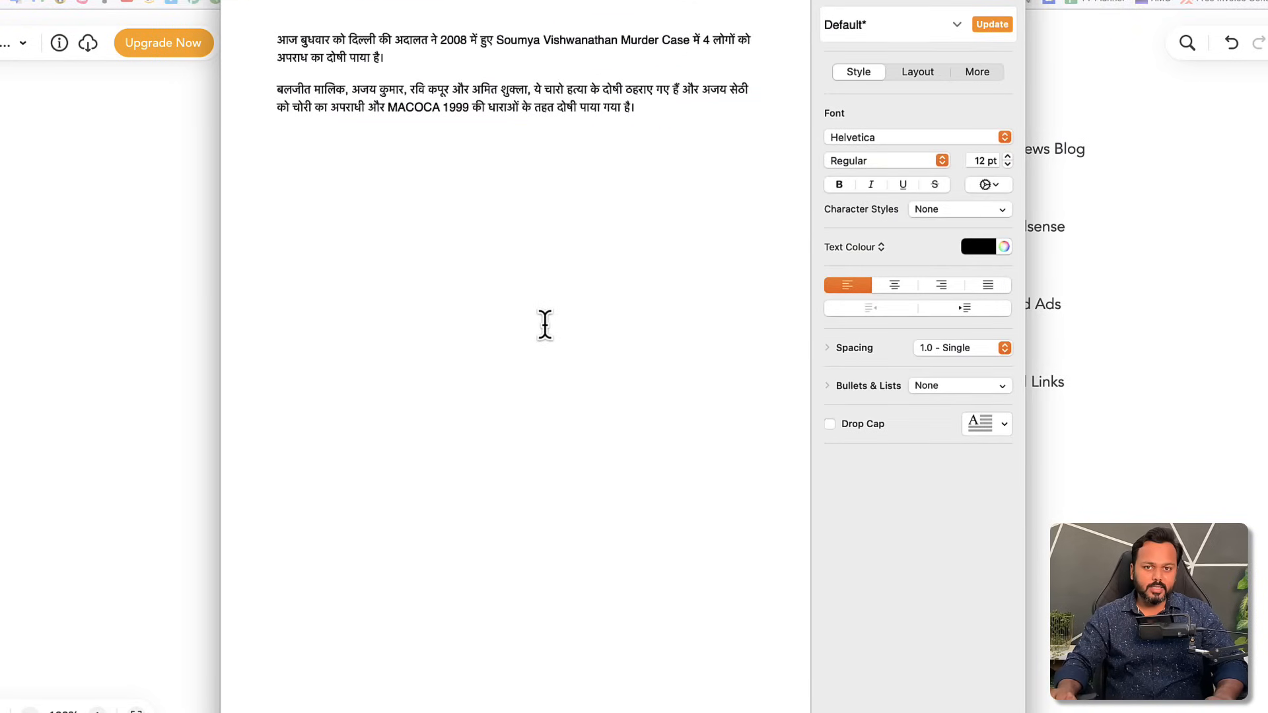
key("super+Tab")
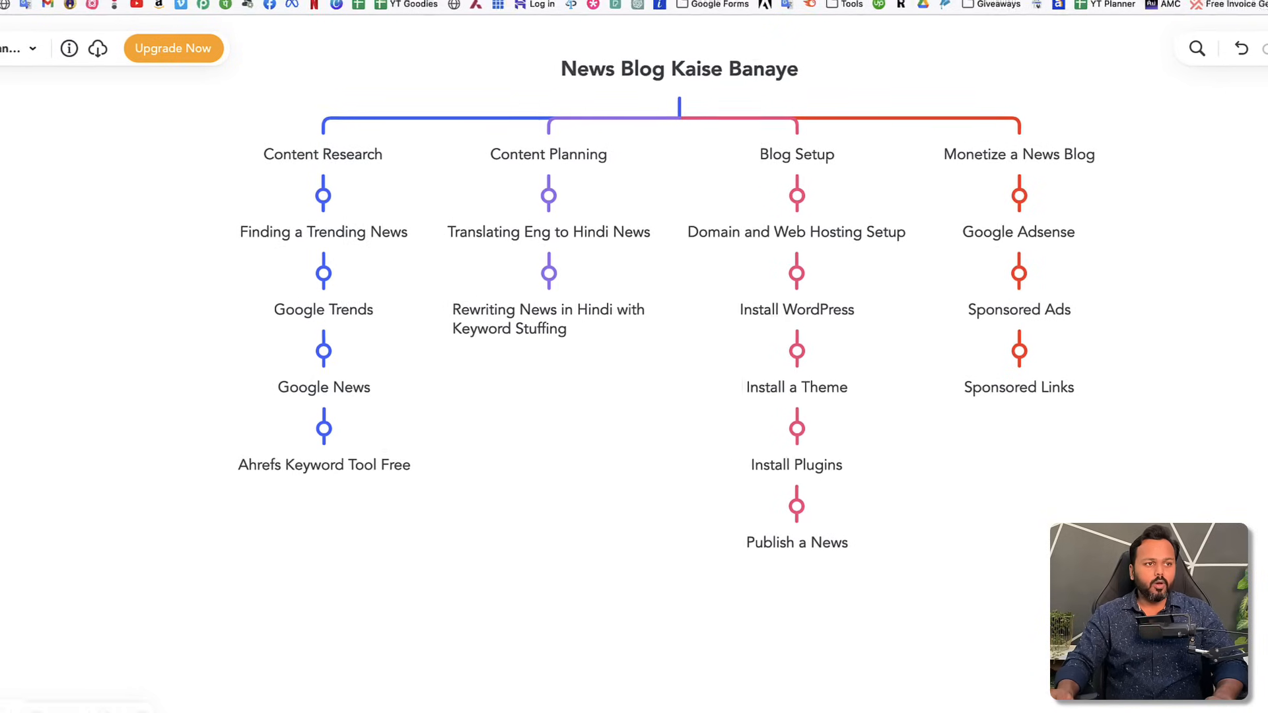
left_click(904, 0)
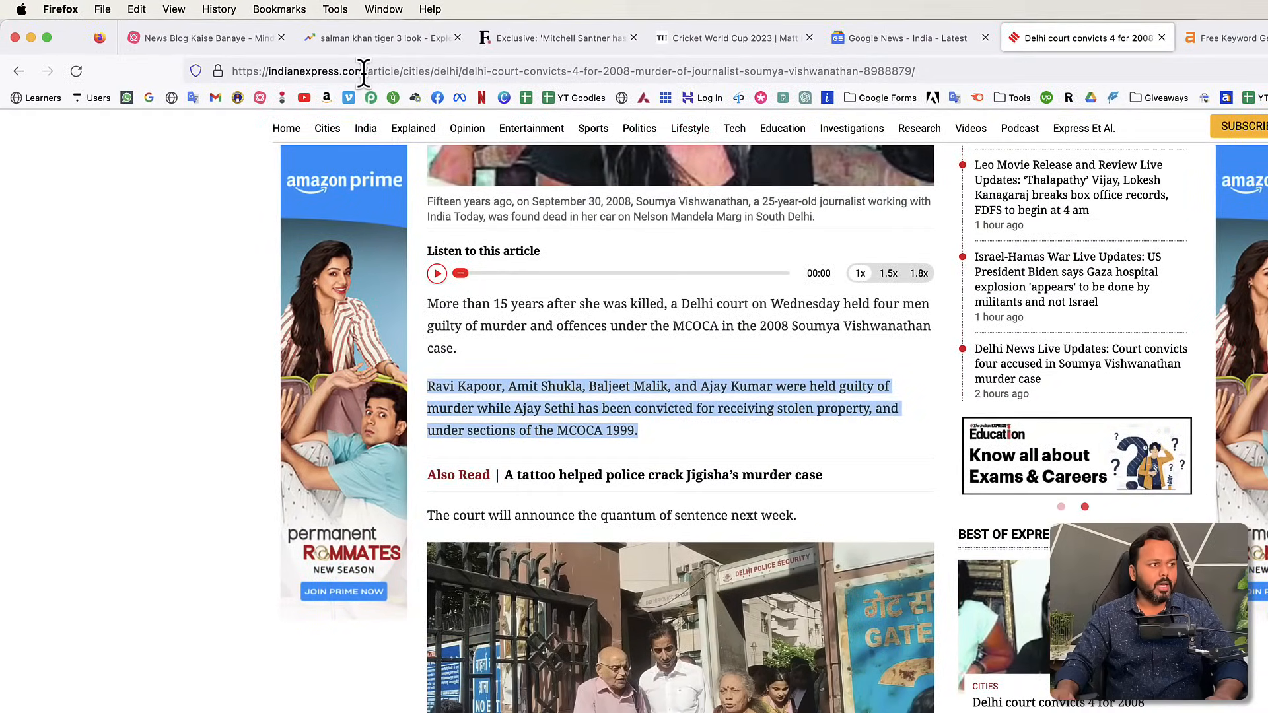
Step: Check the source domains of the Indian Express and Firstpost articles in the address bar
left_click_drag(364, 71, 266, 71)
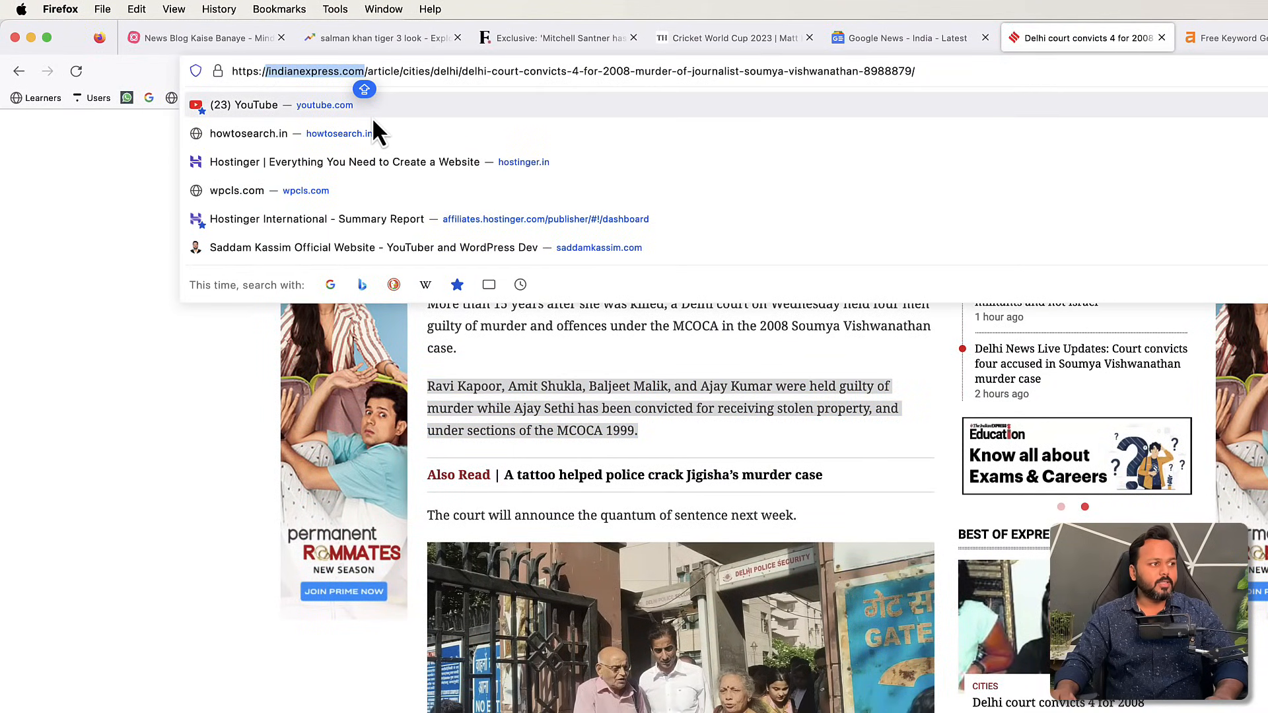
left_click(179, 413)
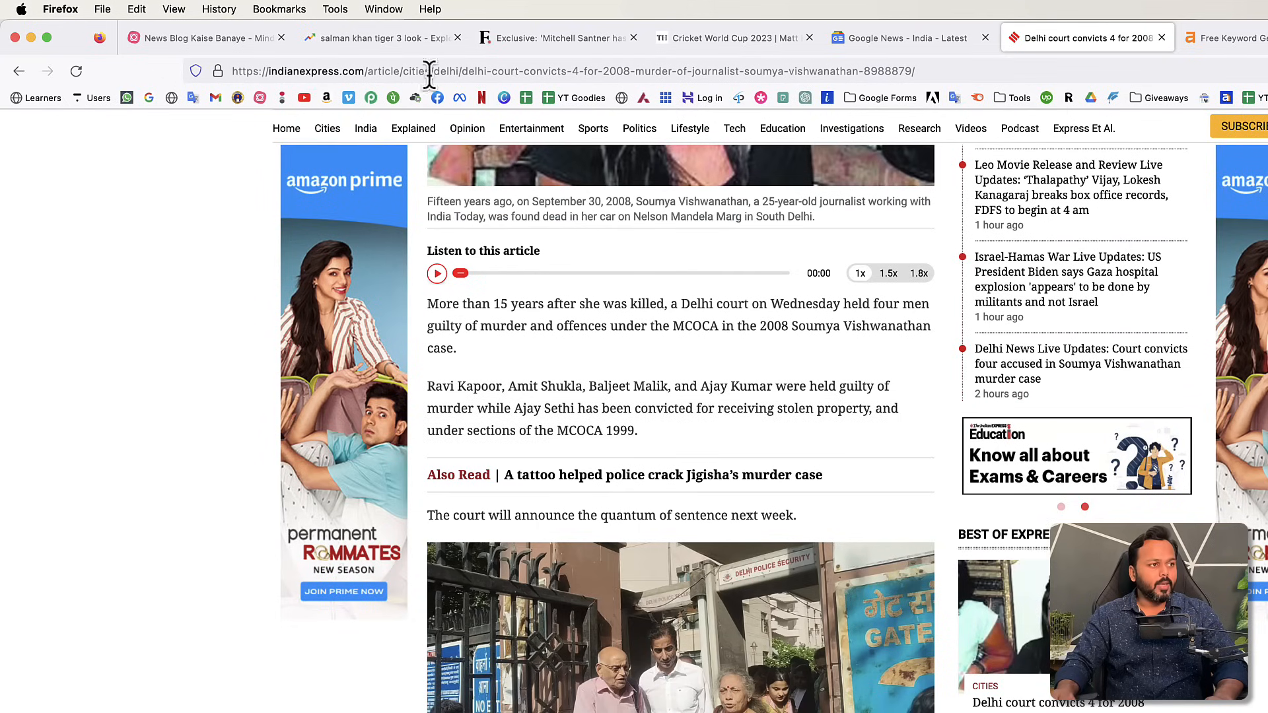
left_click(553, 41)
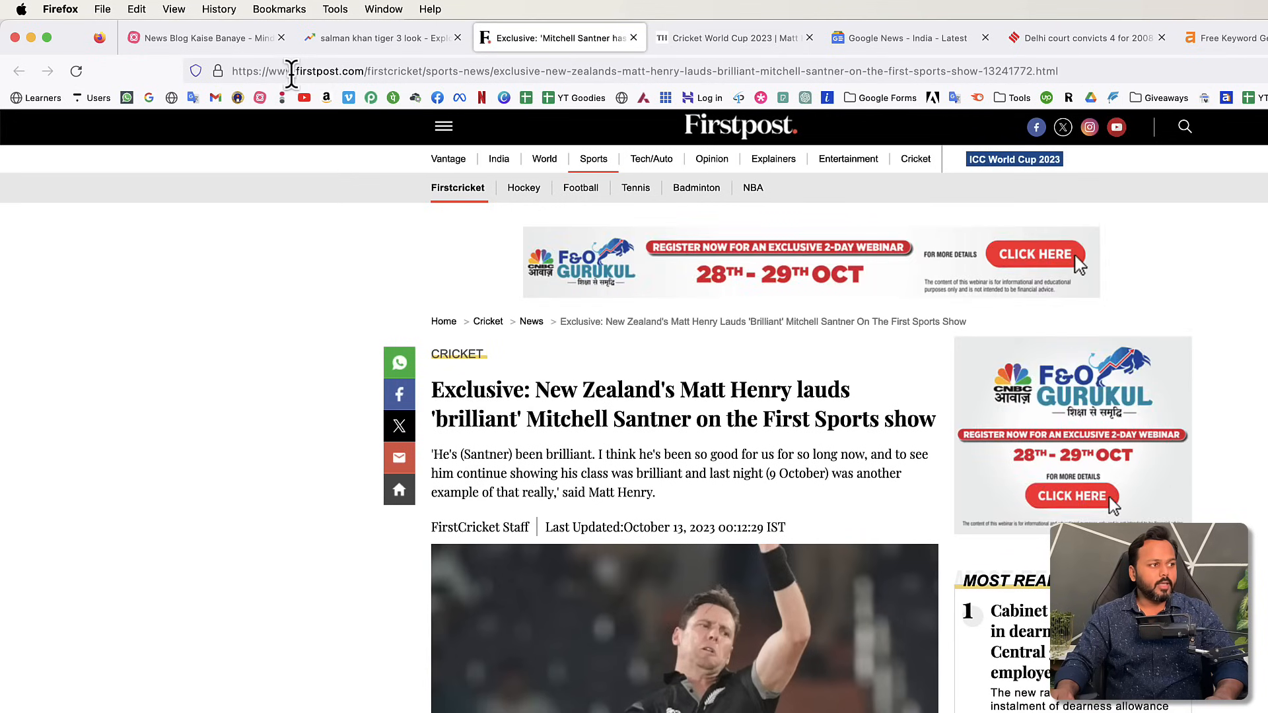
left_click_drag(267, 71, 364, 71)
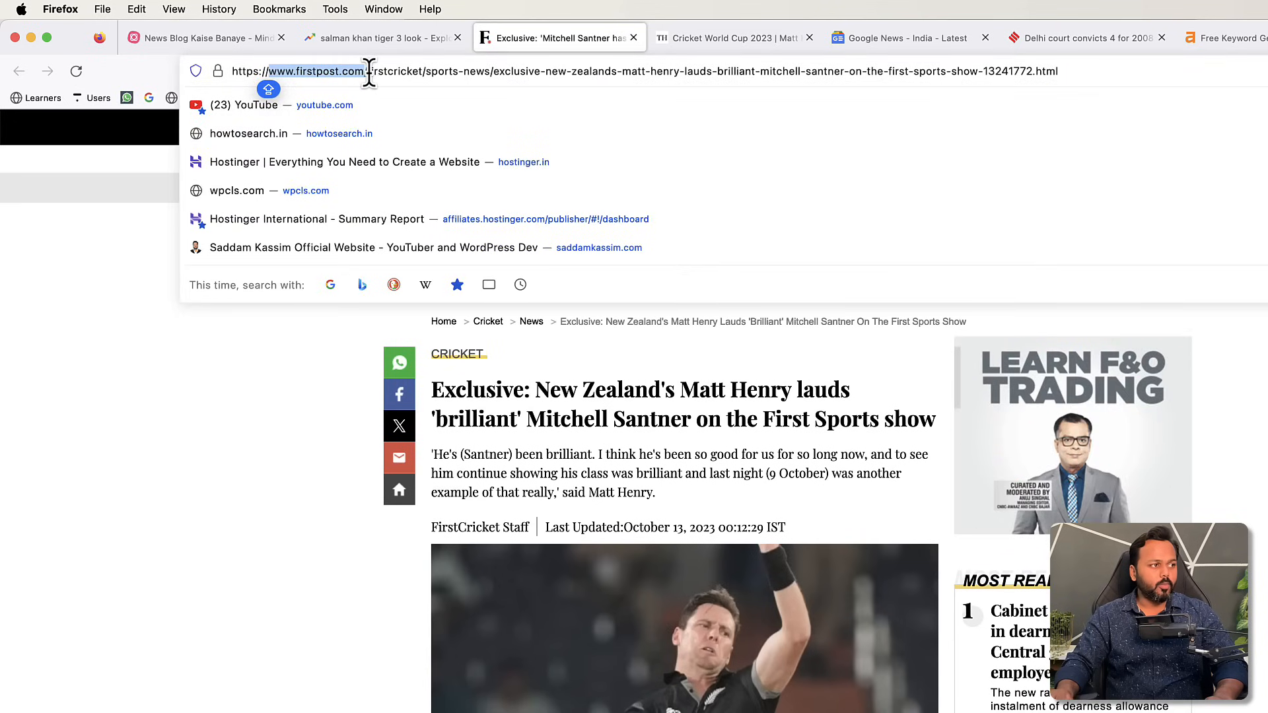
left_click(136, 363)
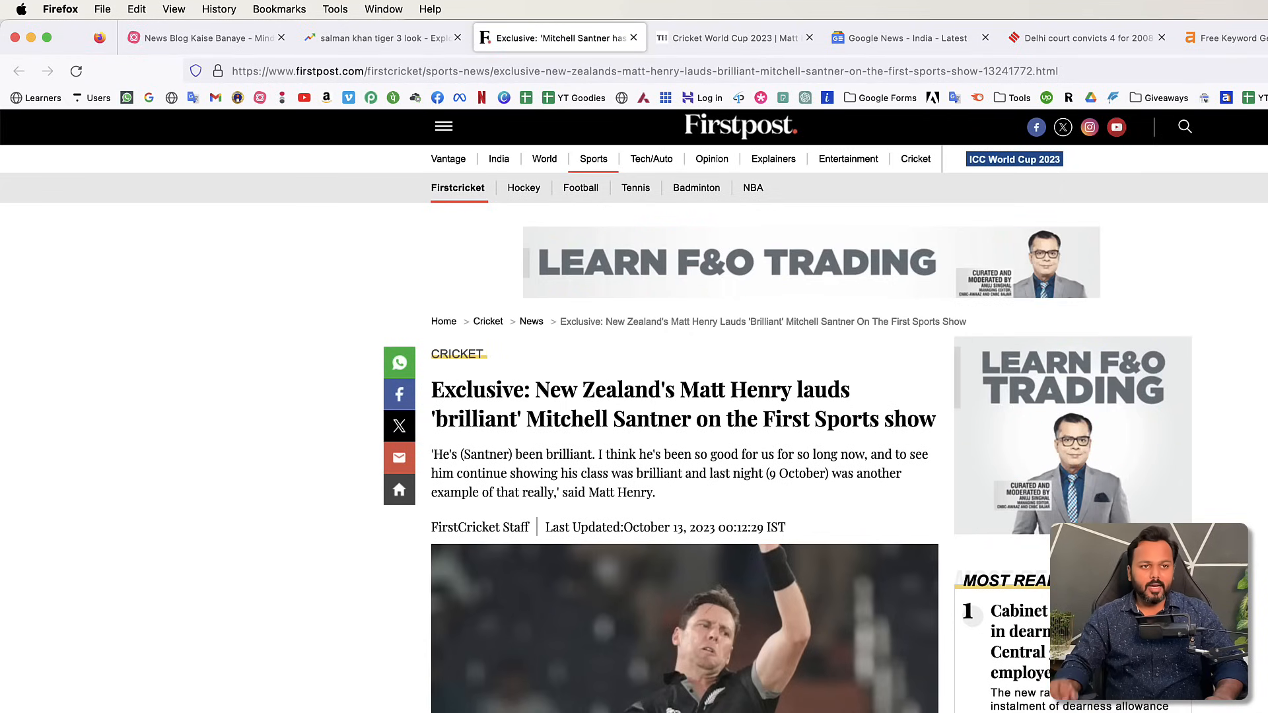
Step: Load expireddomains.net in the Google Translate tab
key("ctrl+Tab")
left_click(1165, 69)
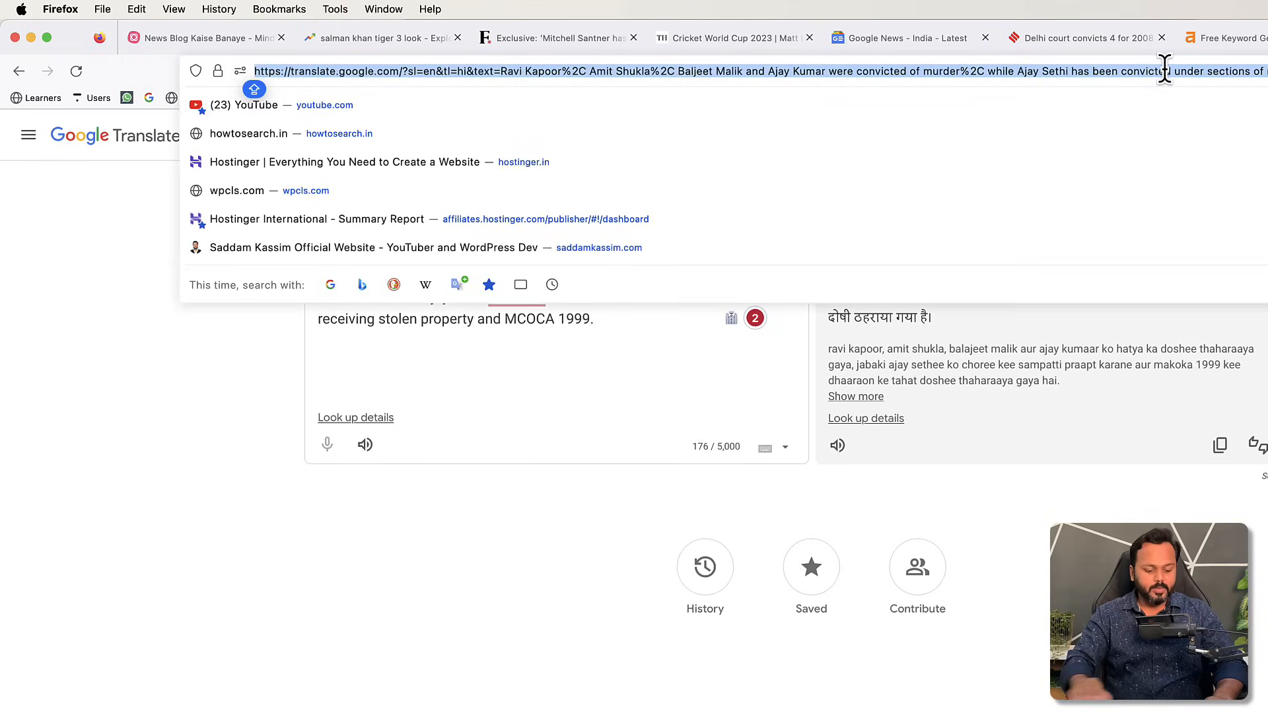
type("EXPIRE")
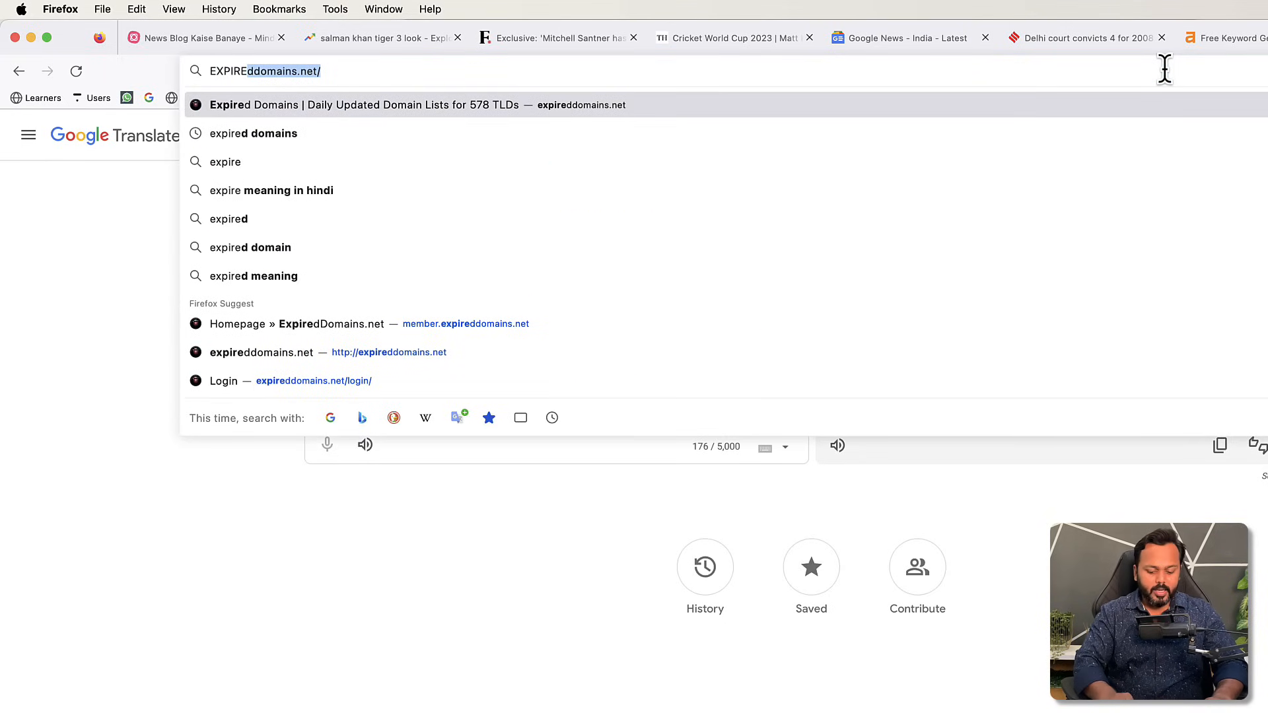
key("Return")
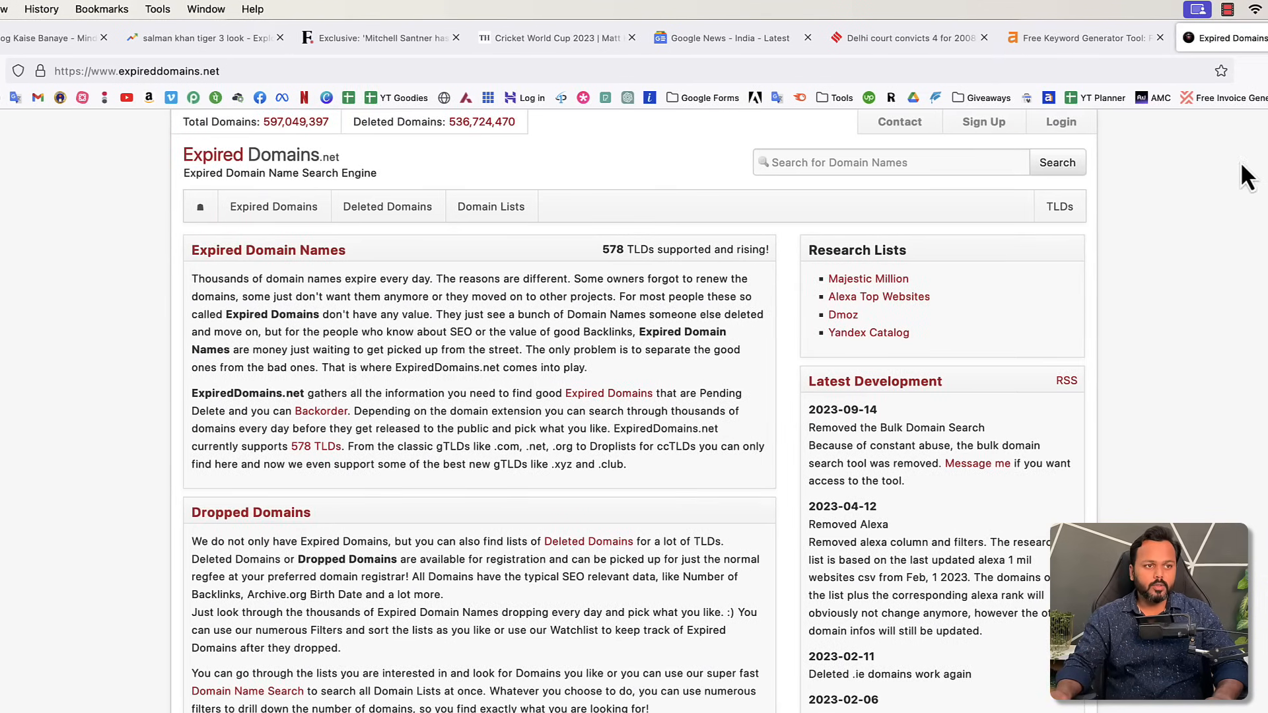
Step: Log in to the ExpiredDomains.net member area
left_click(1050, 129)
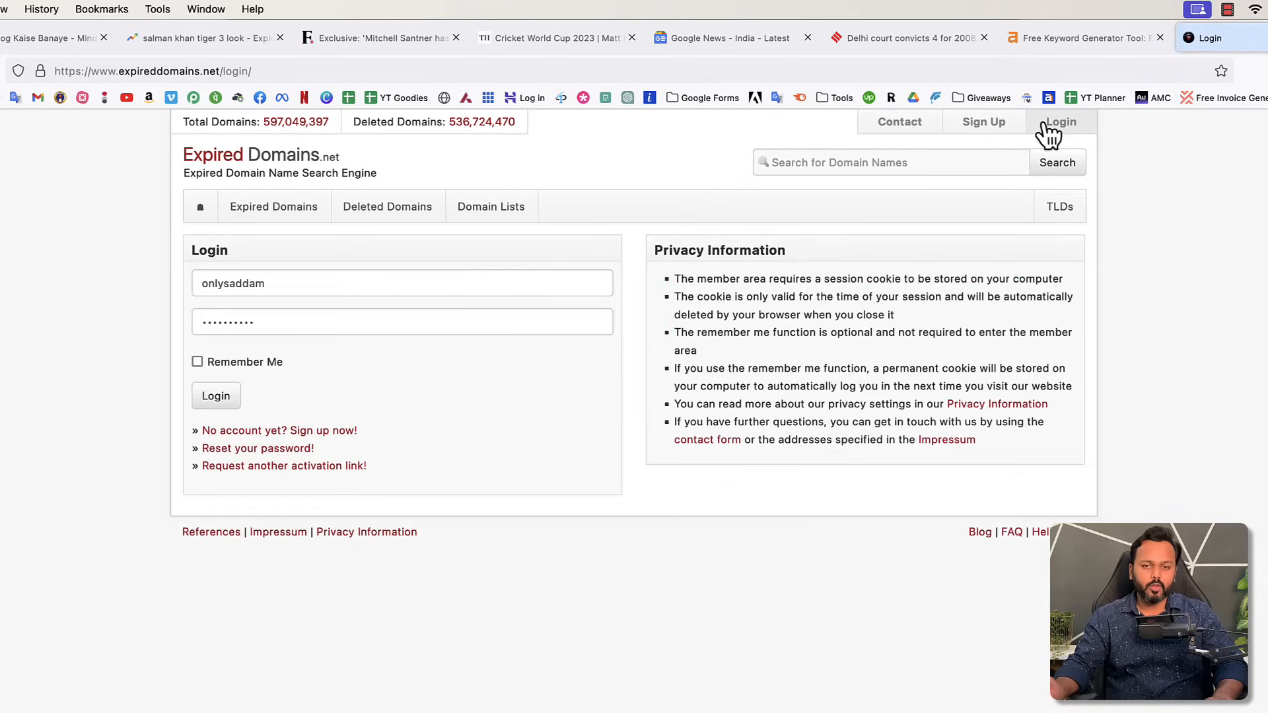
left_click(231, 396)
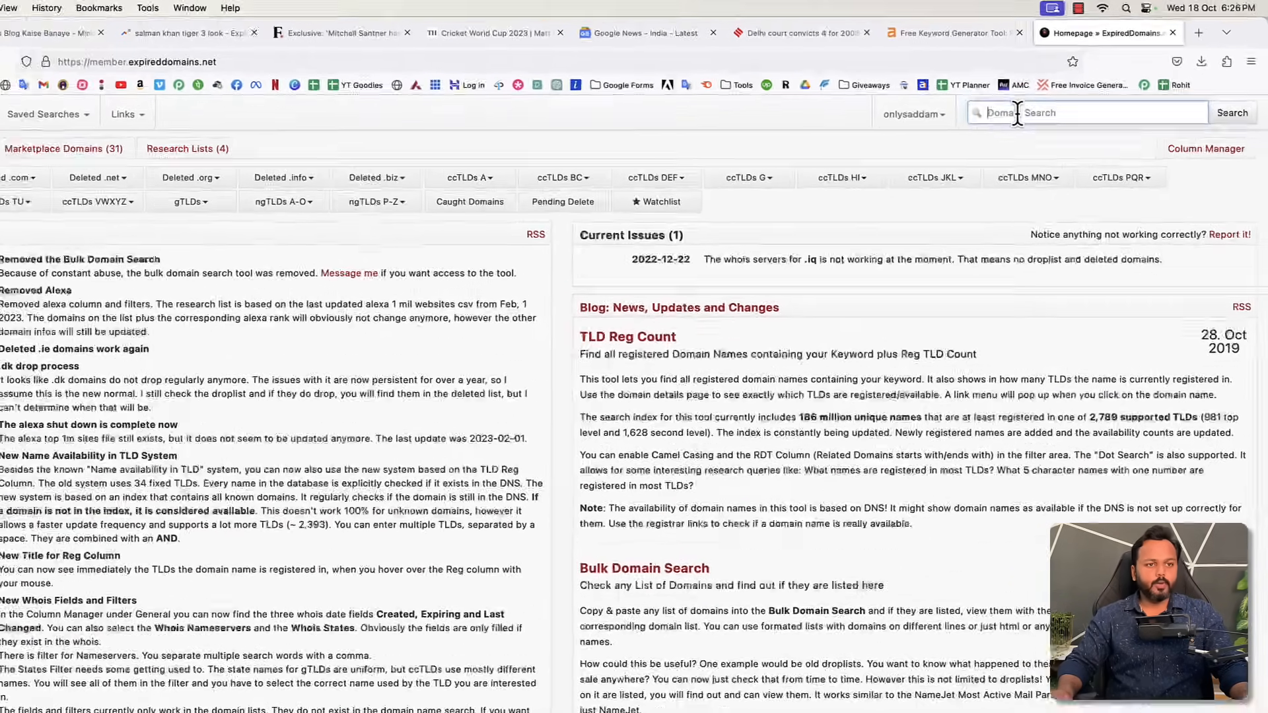
left_click(1073, 103)
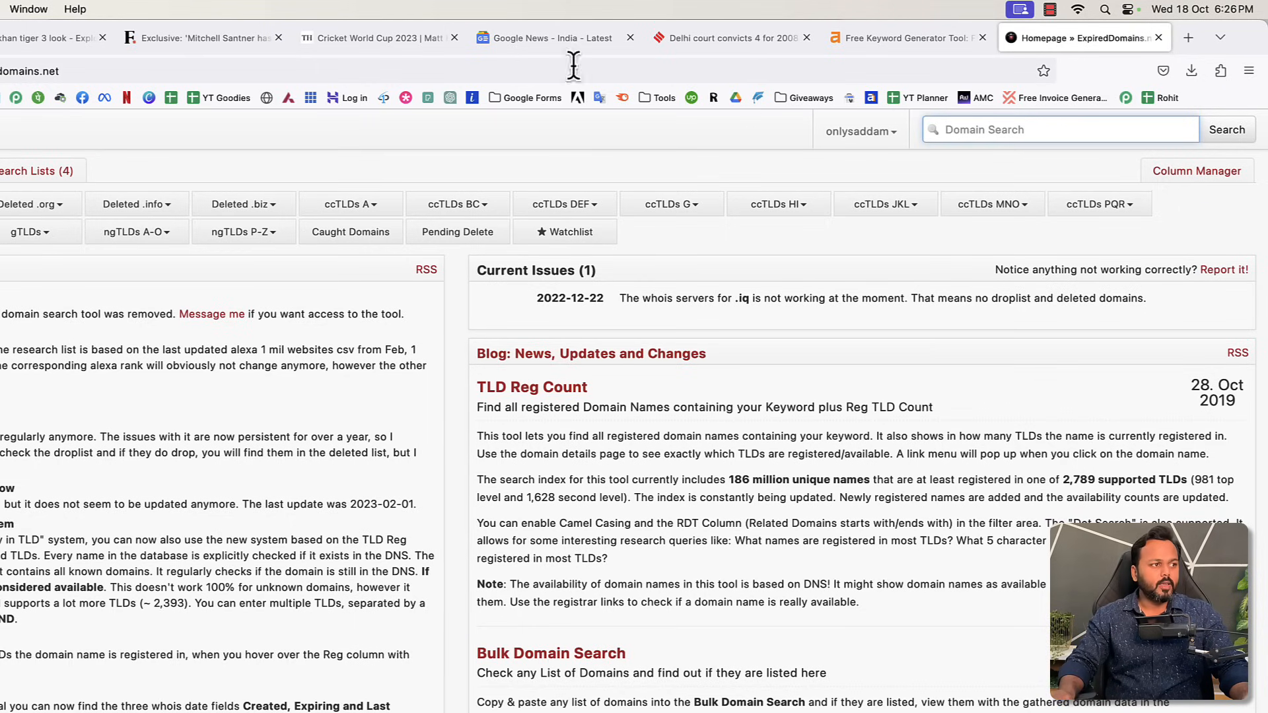
Step: Glance at the Firstpost and Delhi court tabs, then run a domain search for news.com
left_click(158, 38)
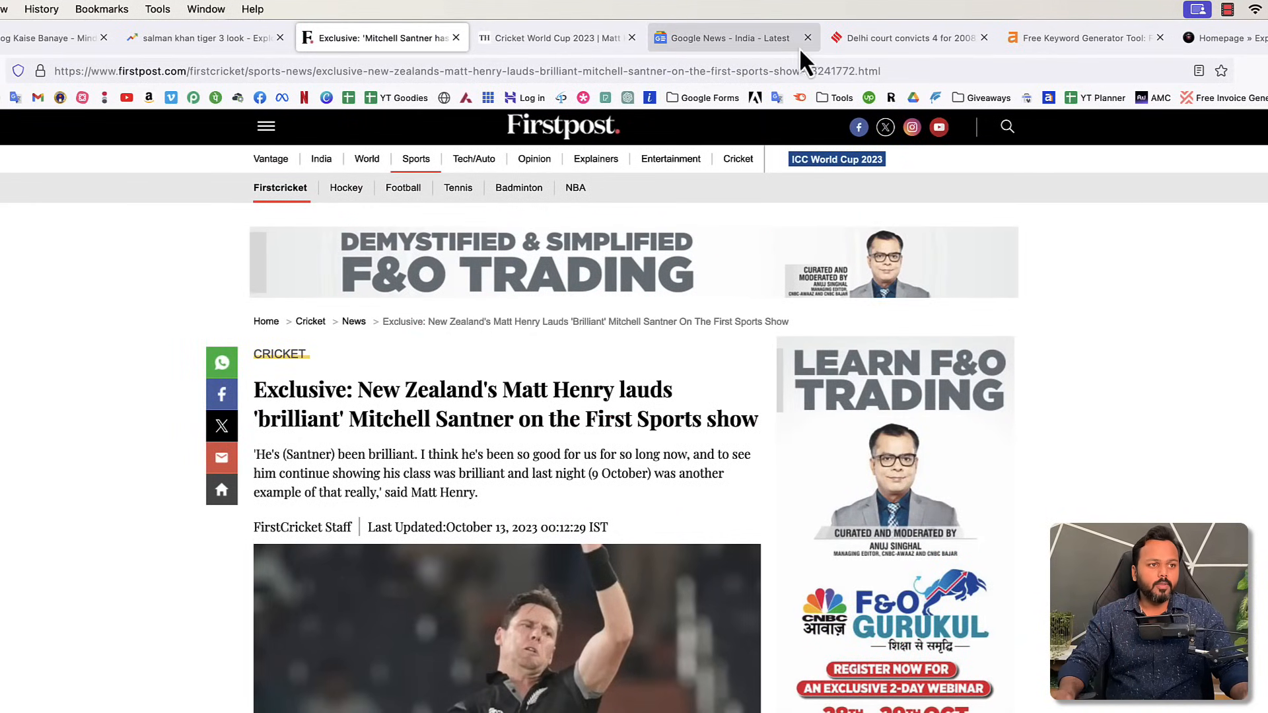
left_click(874, 39)
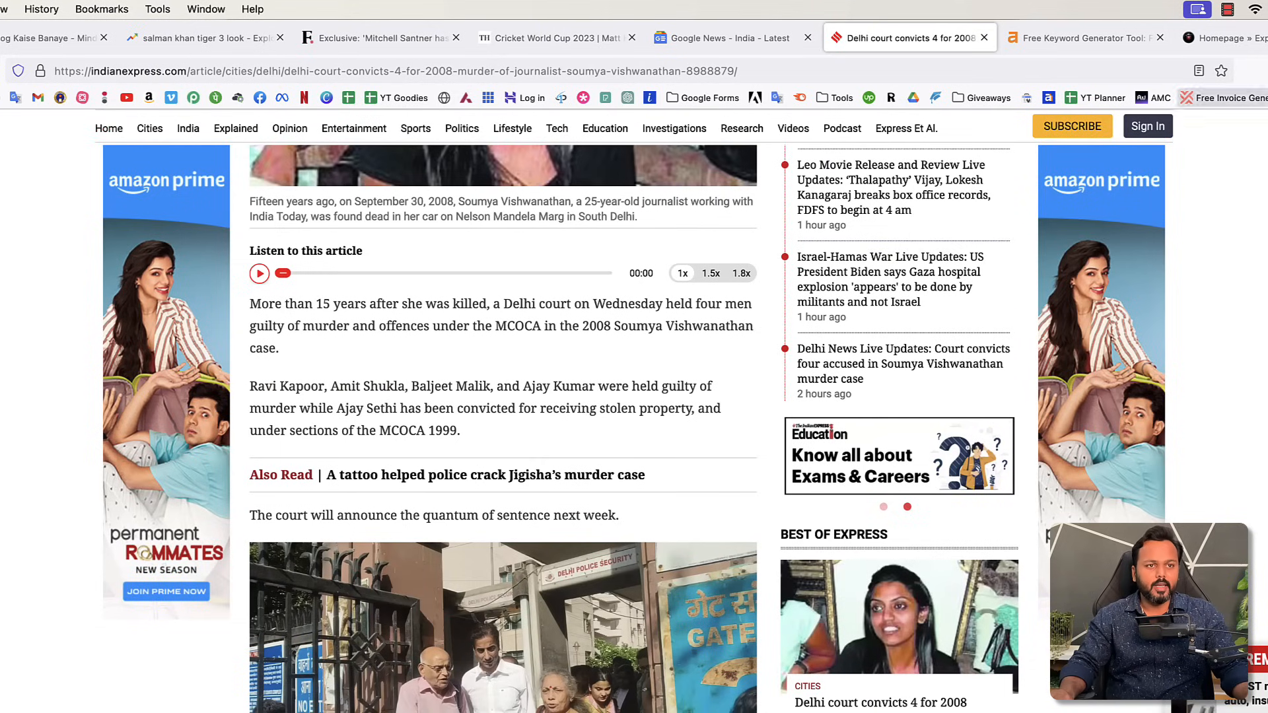
left_click(1222, 37)
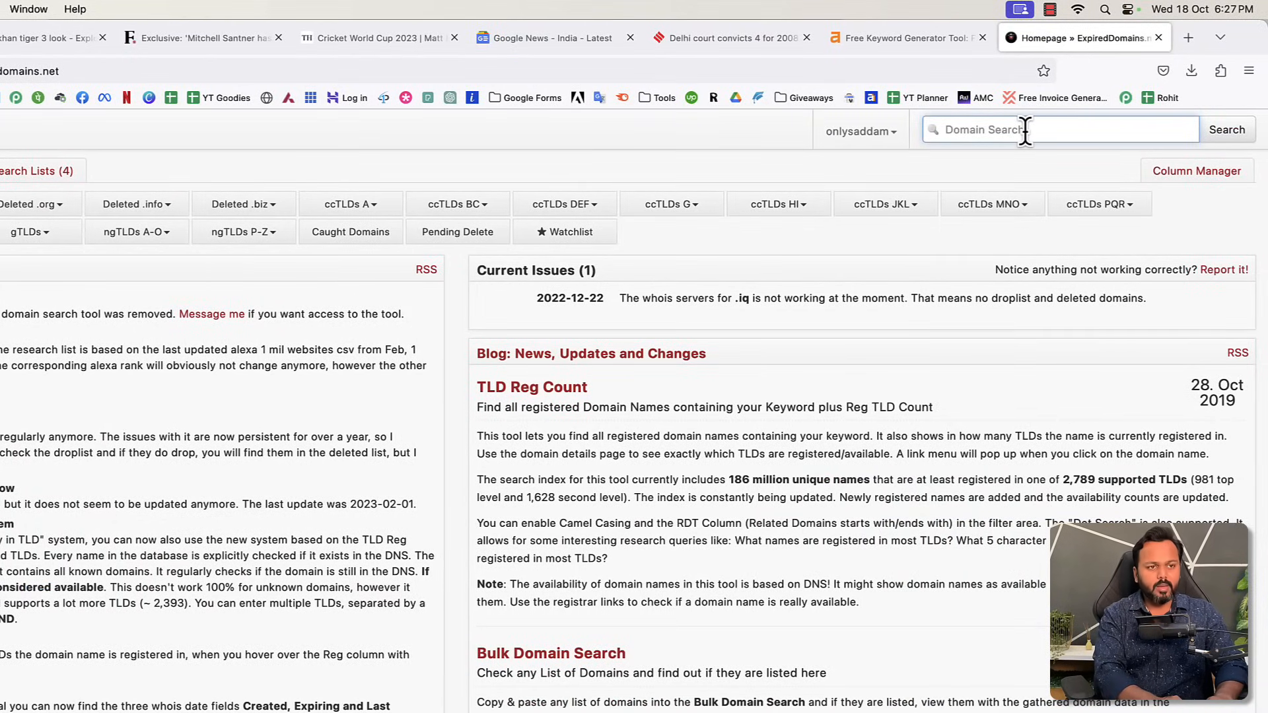
type("news.com")
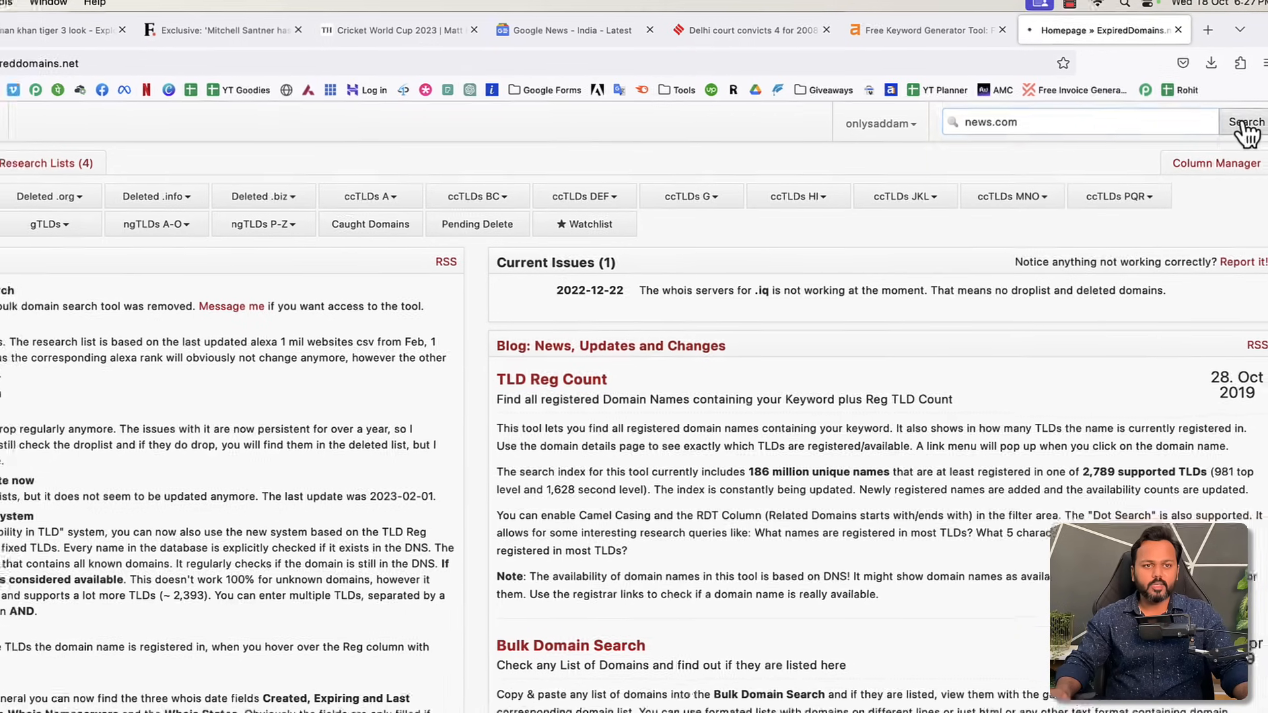
left_click(1246, 132)
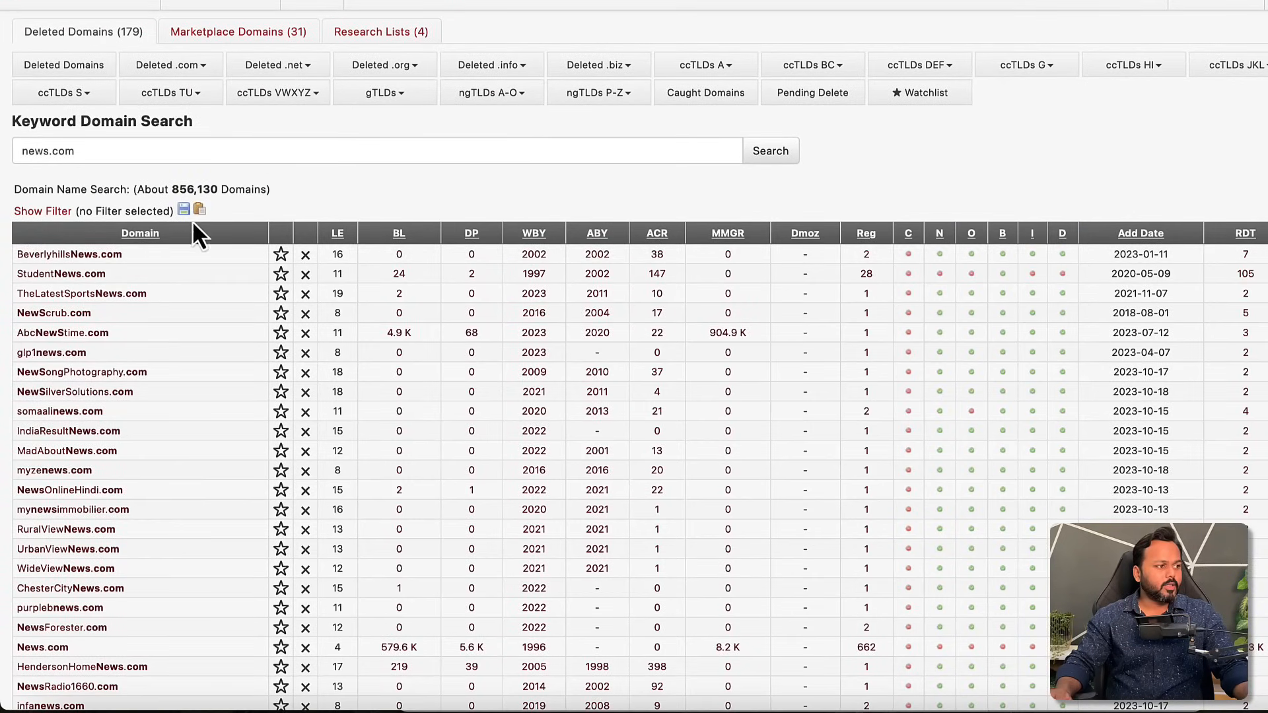
left_click_drag(171, 189, 216, 188)
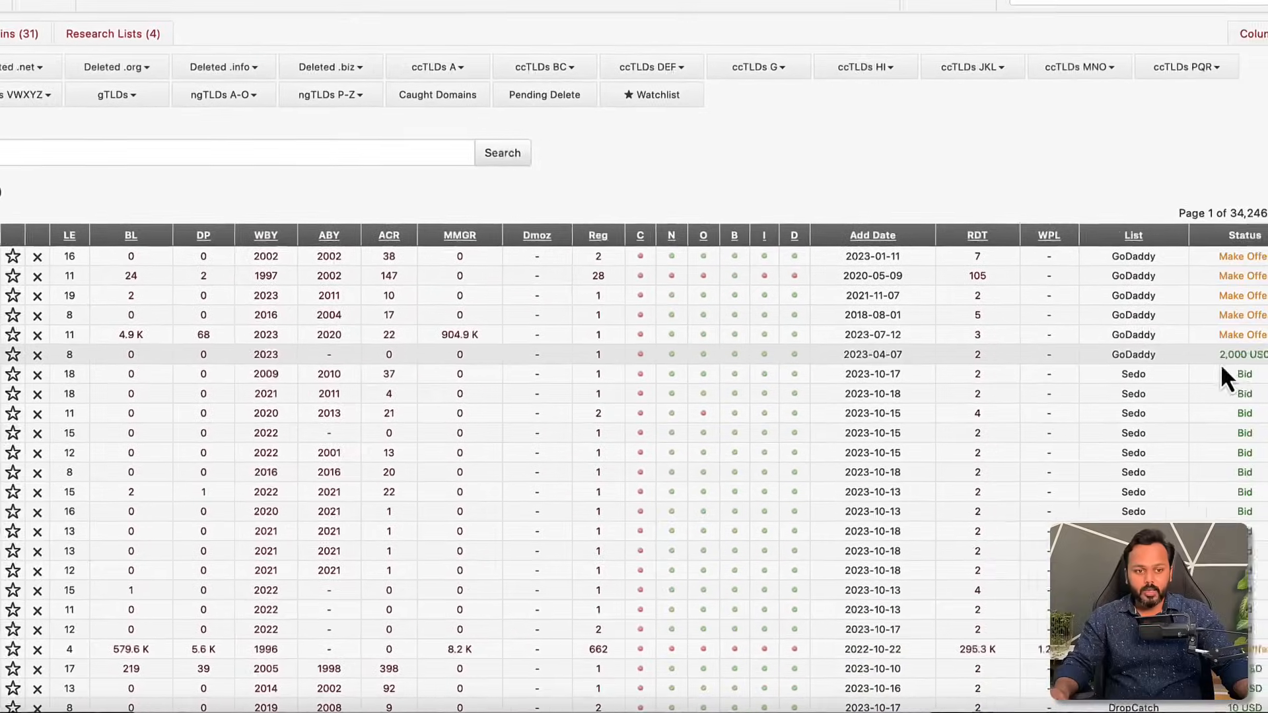
mouse_move(1142, 365)
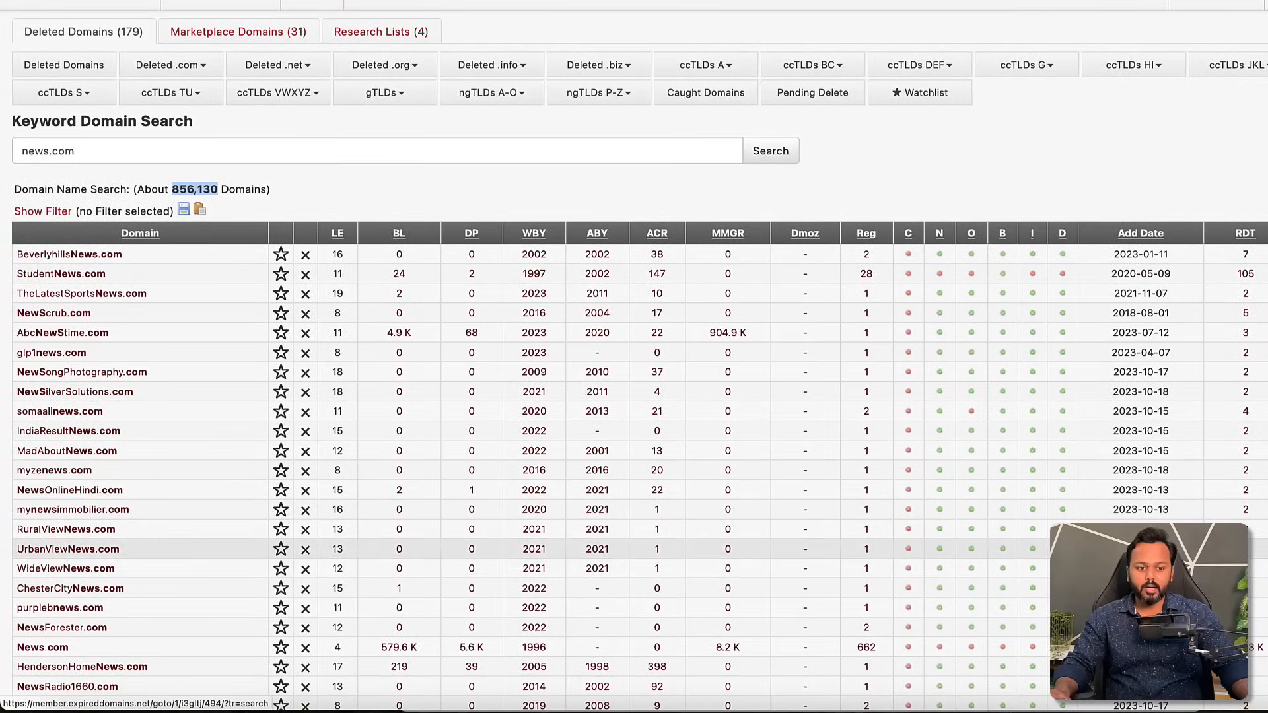
scroll(119, 563, "down", 2)
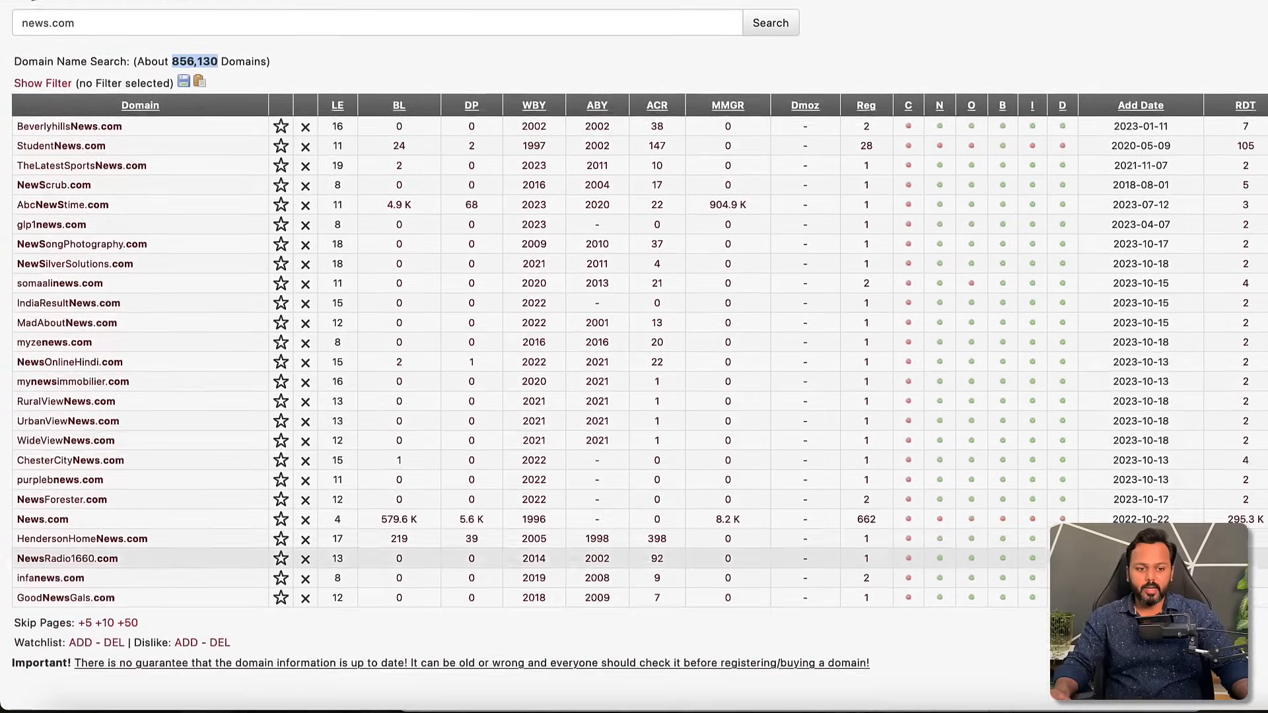
scroll(119, 563, "up", 2)
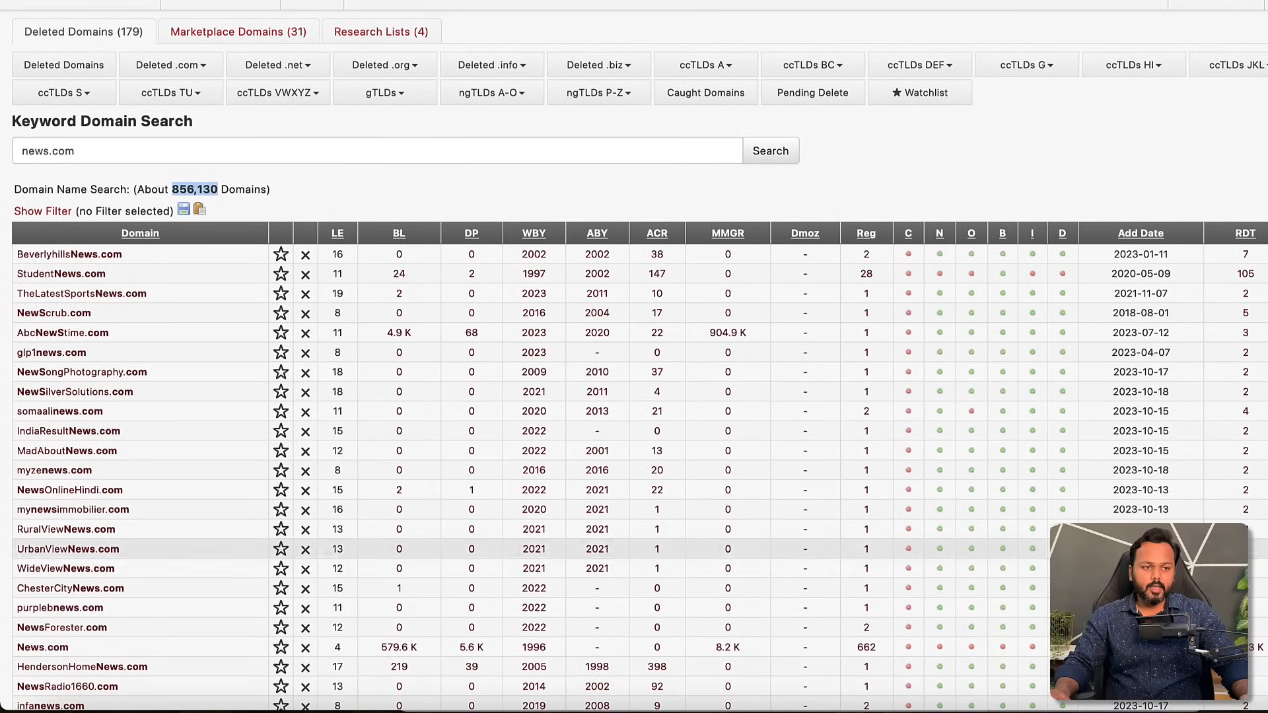
Step: Filter the news.com results to only available domains, leaving about 780,523
left_click(239, 215)
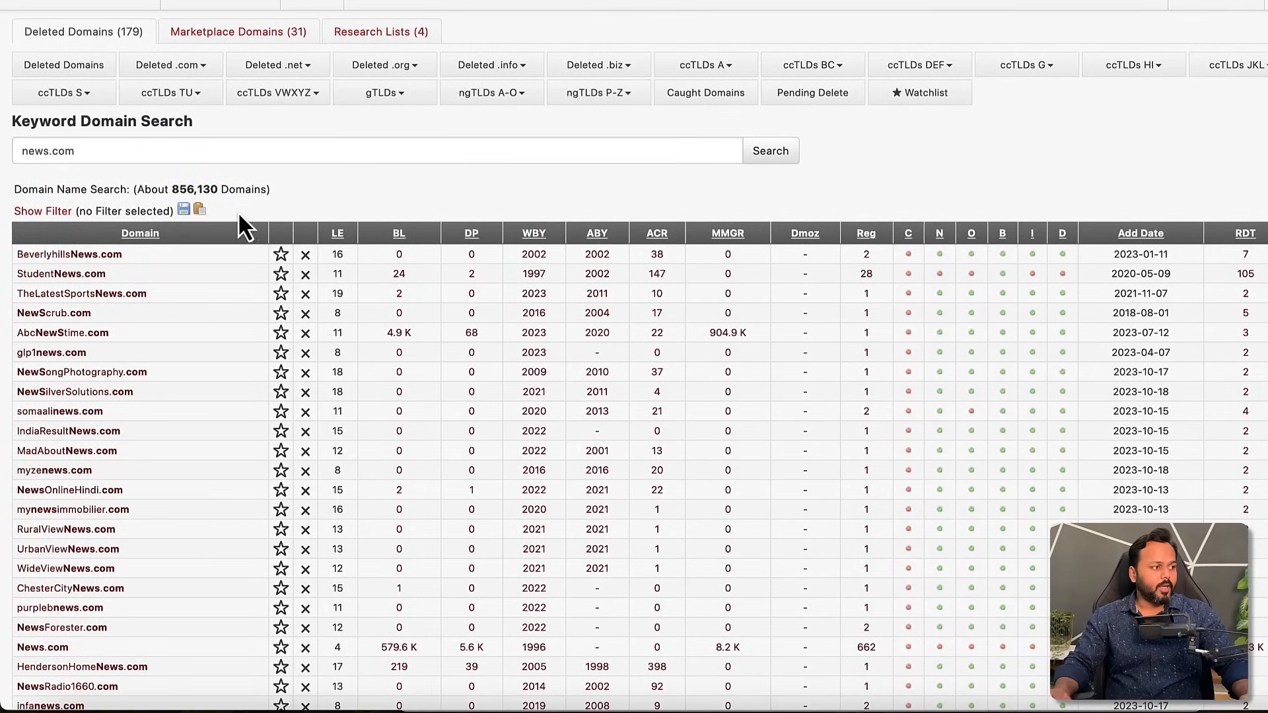
left_click(41, 211)
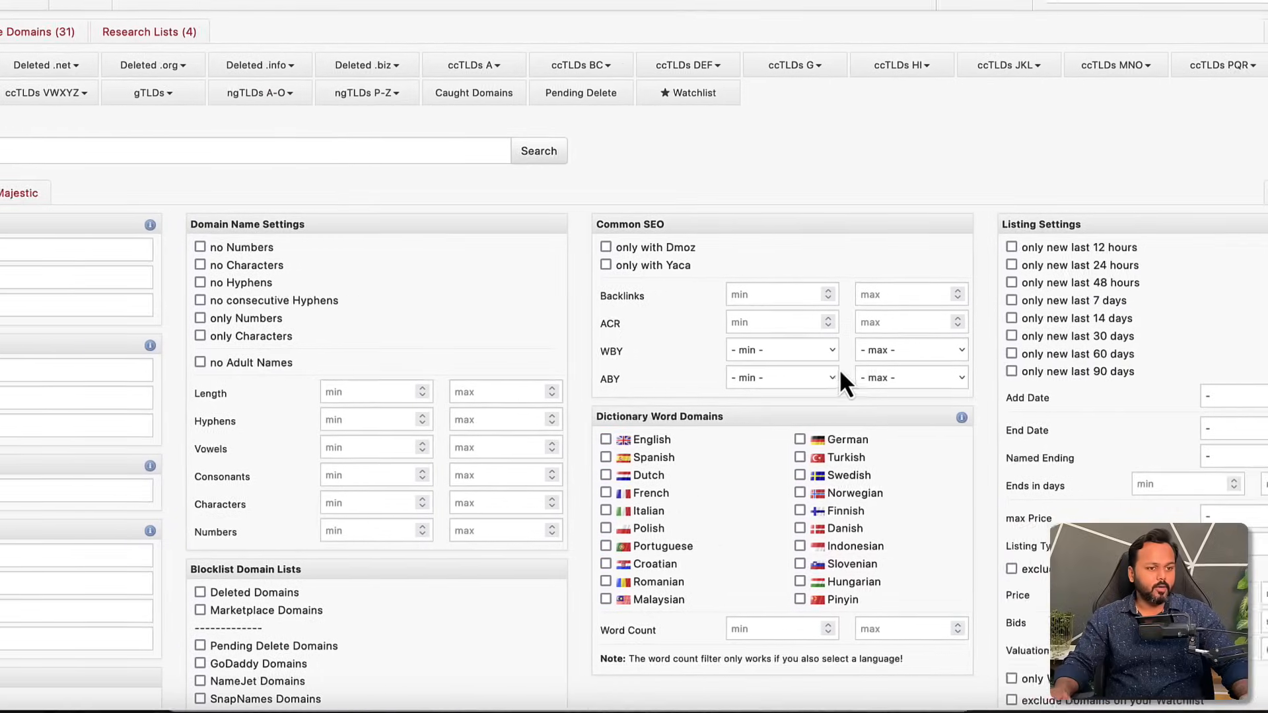
scroll(1000, 386, "down", 5)
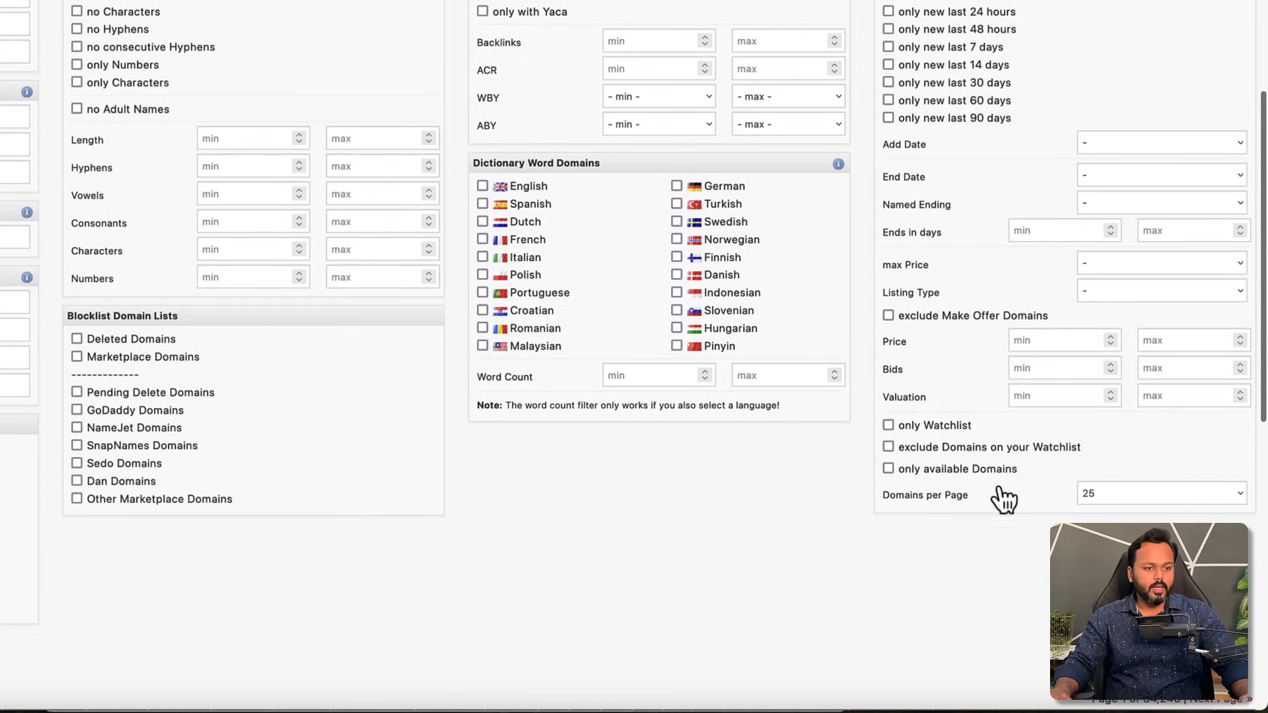
left_click(888, 469)
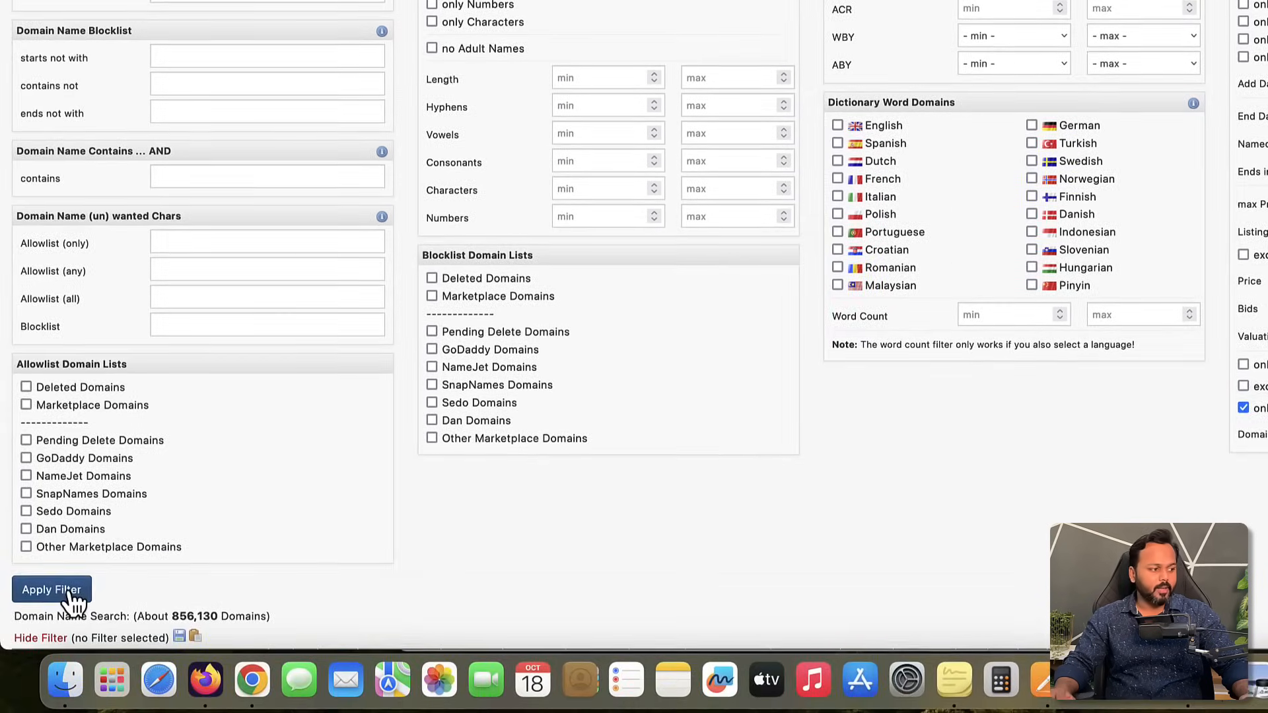
left_click(58, 589)
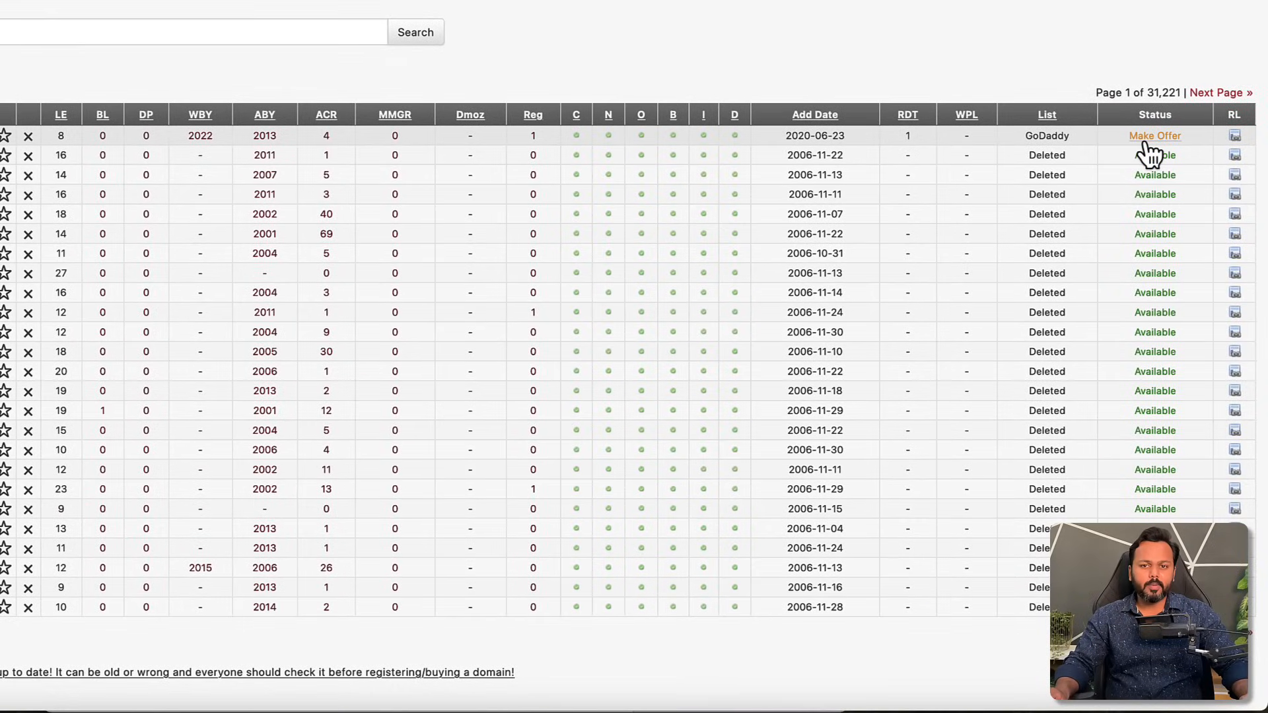
Step: Copy the domain AirTreksNews.com from the filtered results
mouse_move(1146, 143)
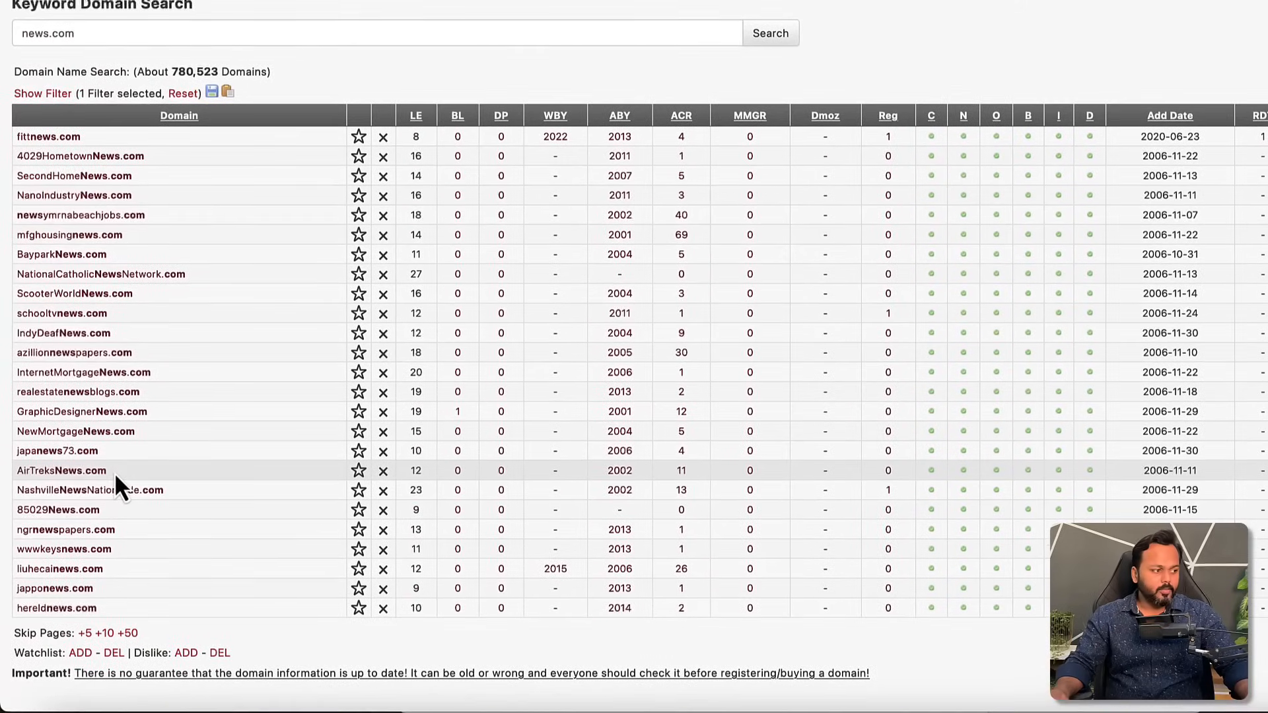
left_click_drag(108, 471, 15, 471)
key("super+c")
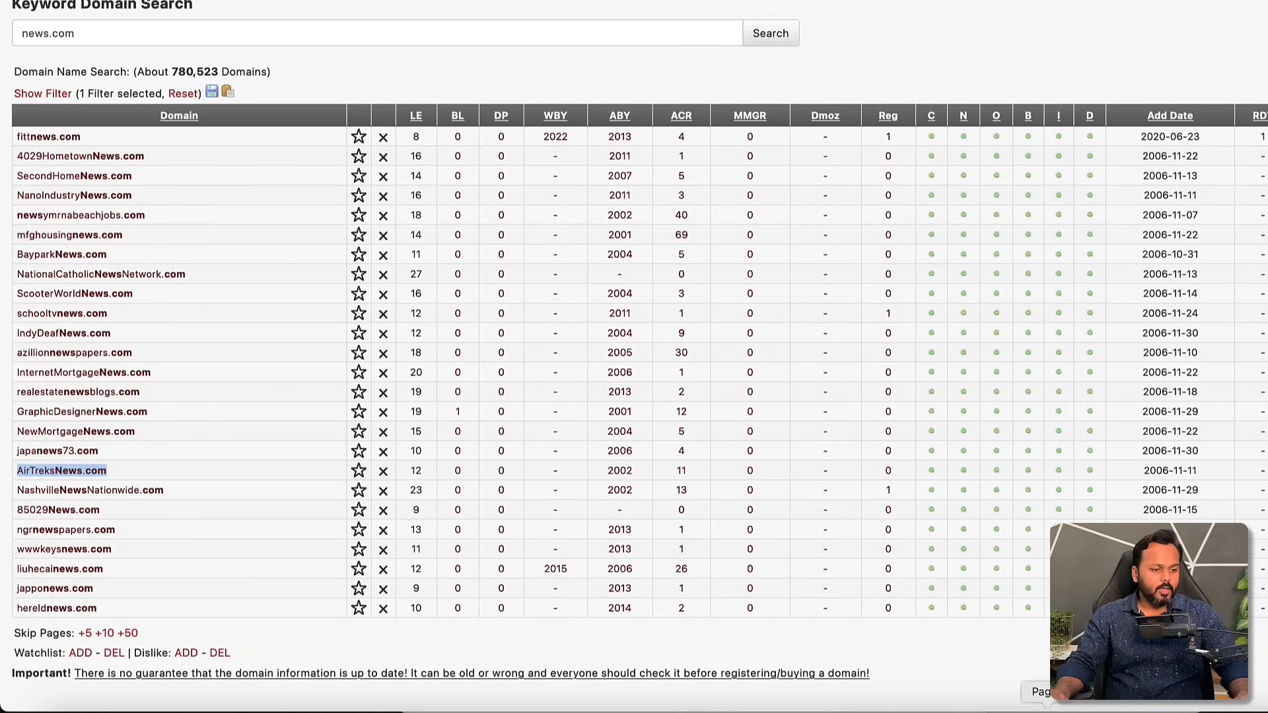
left_click(1048, 712)
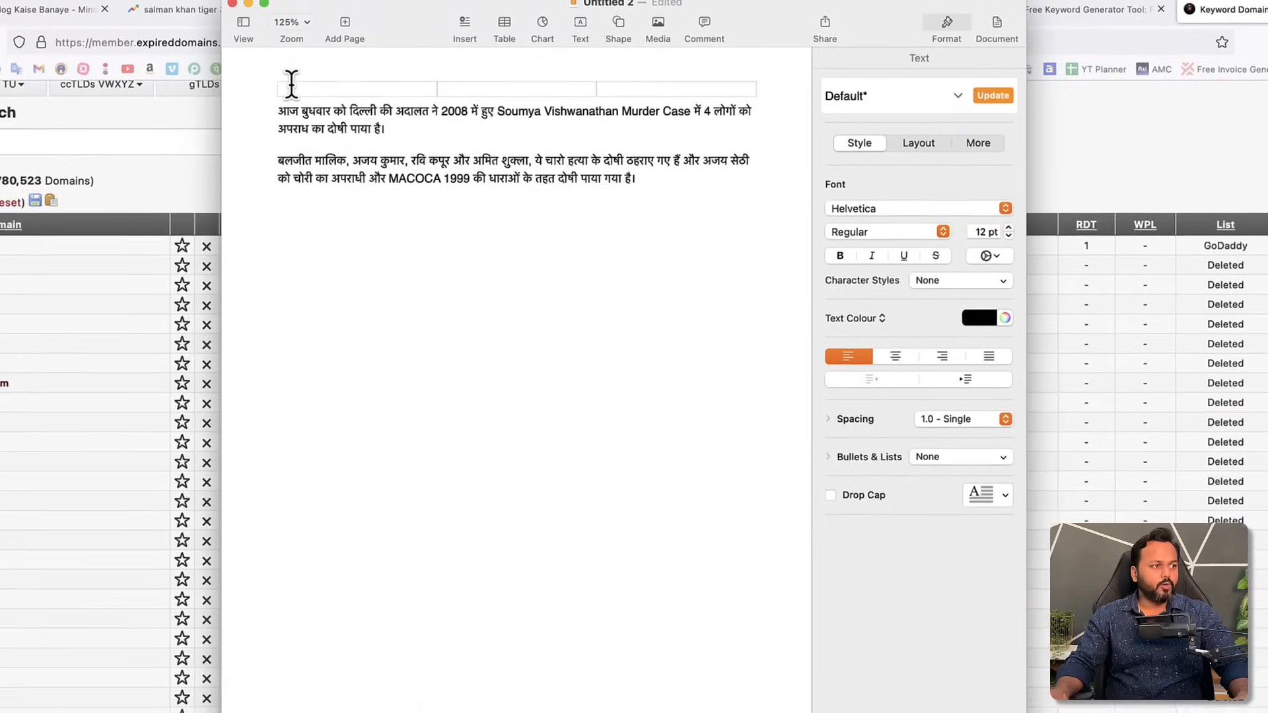
Step: Paste AirTreksNews.com at the top of the Hindi news document
left_click(291, 88)
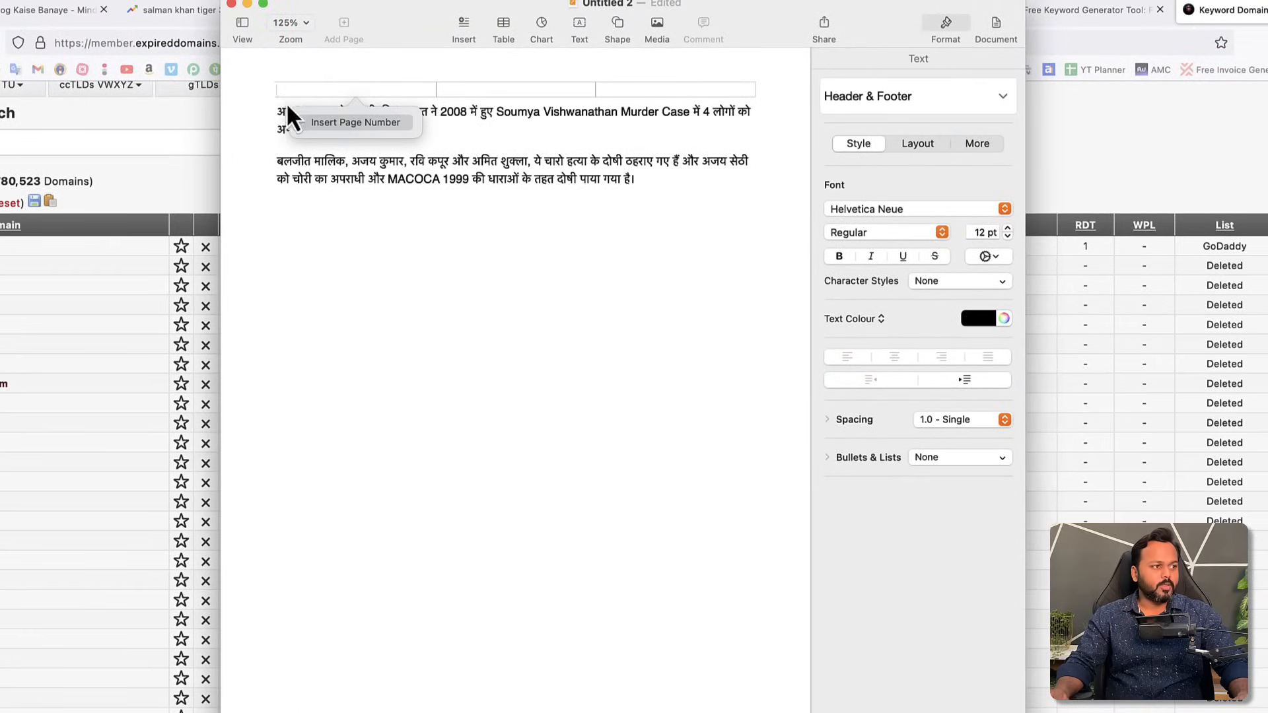
left_click(280, 111)
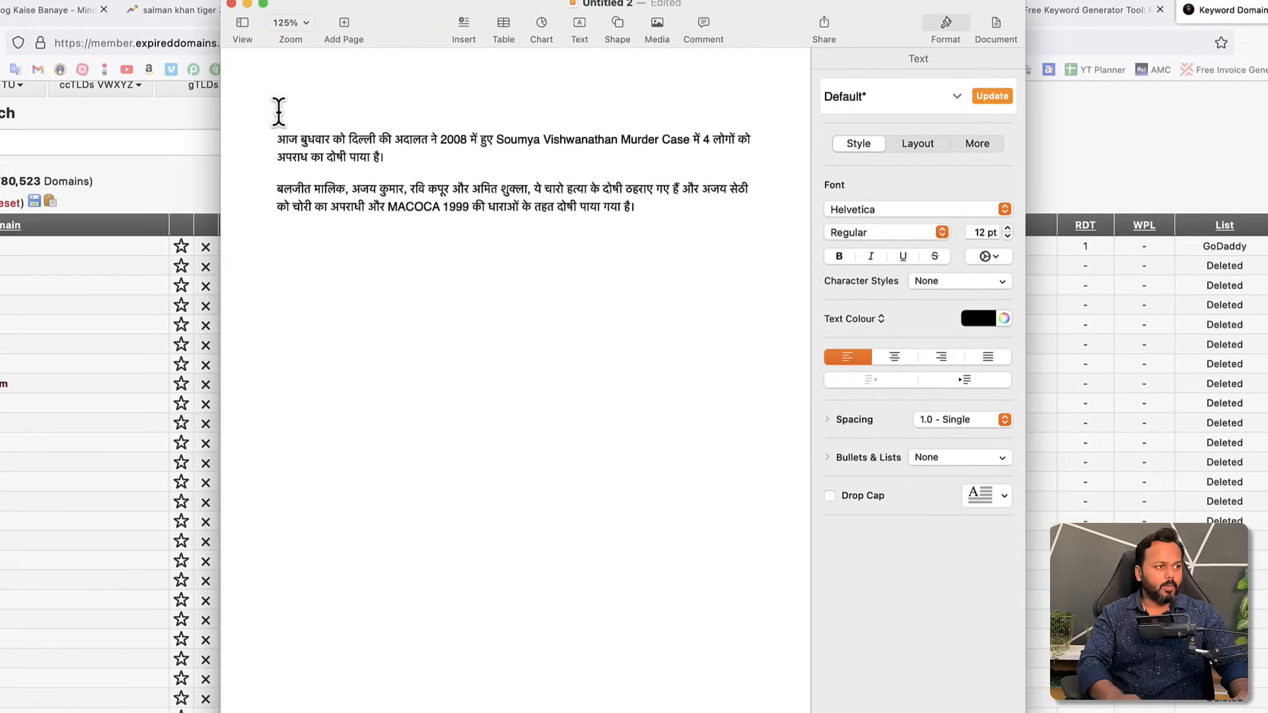
key("super+v")
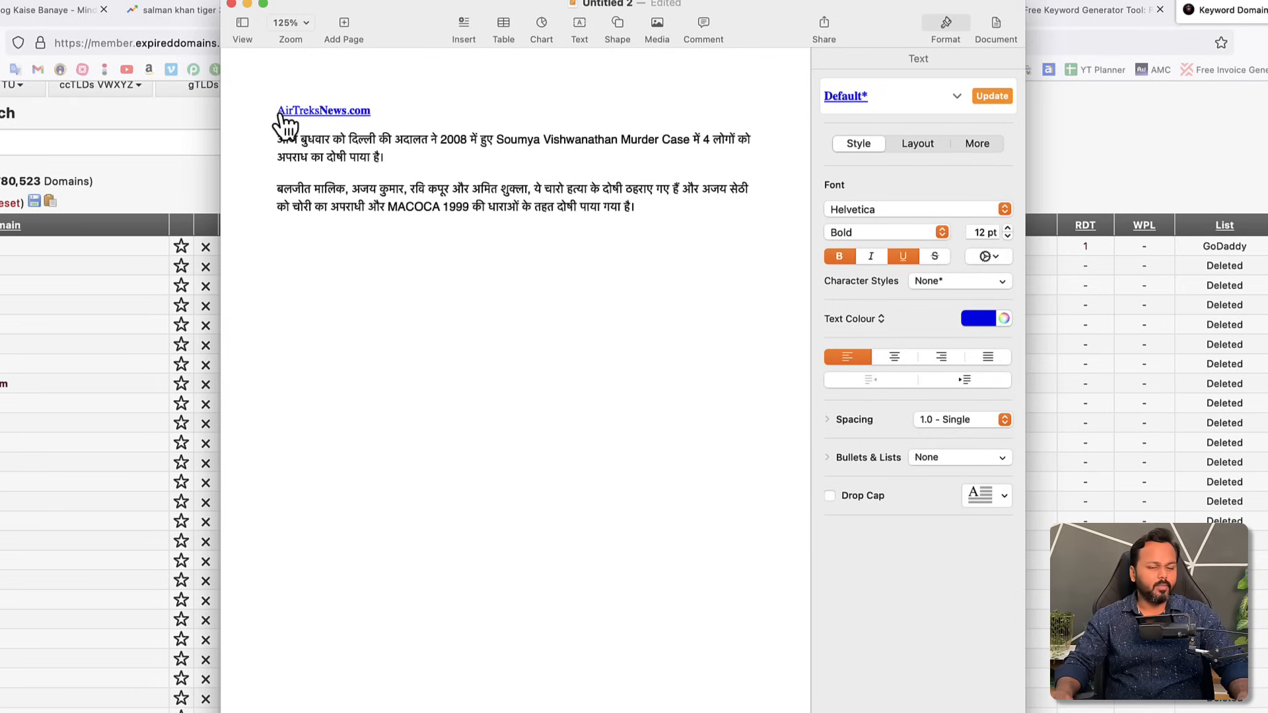
Step: Return to the filtered news.com domain results in Firefox
left_click(155, 291)
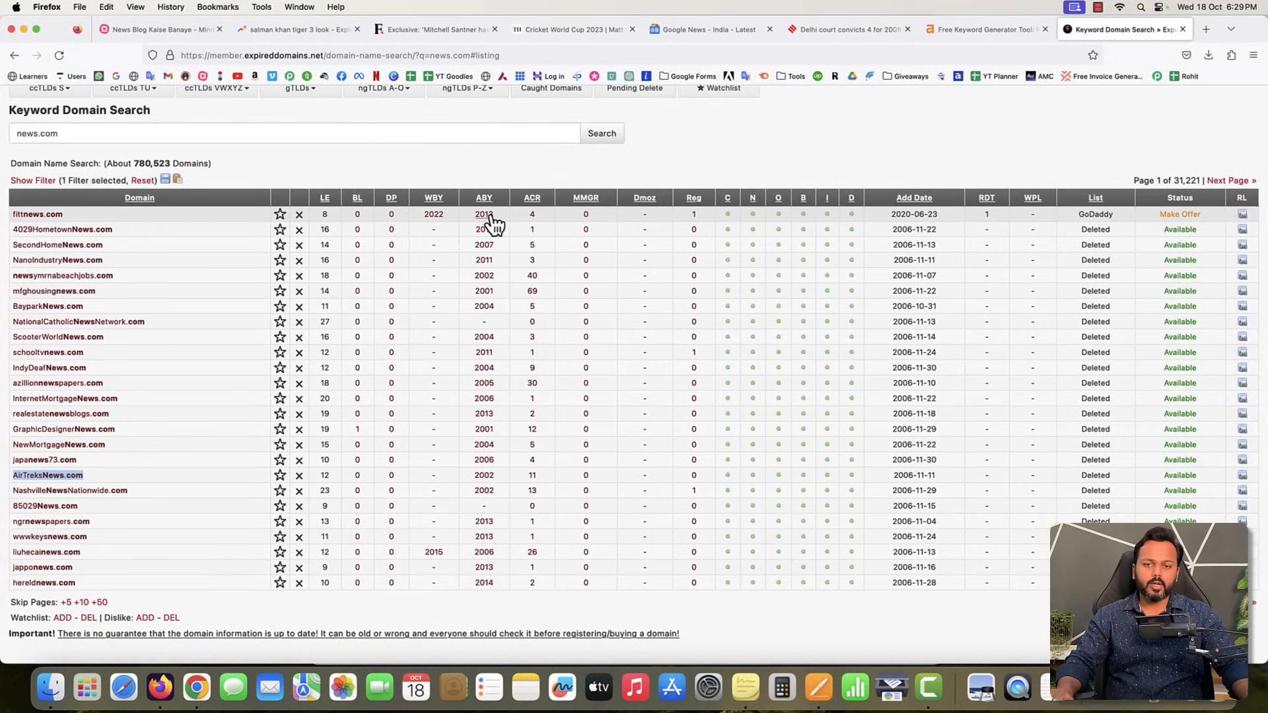
left_click(158, 29)
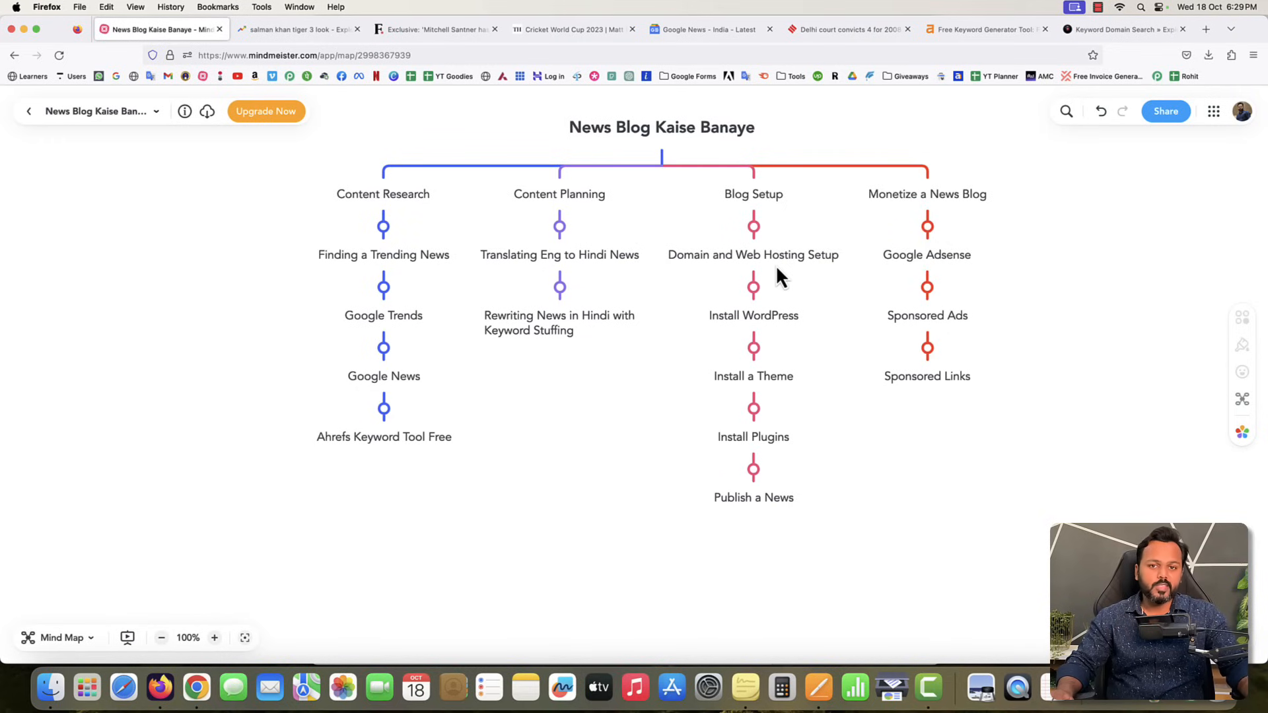
left_click(1116, 29)
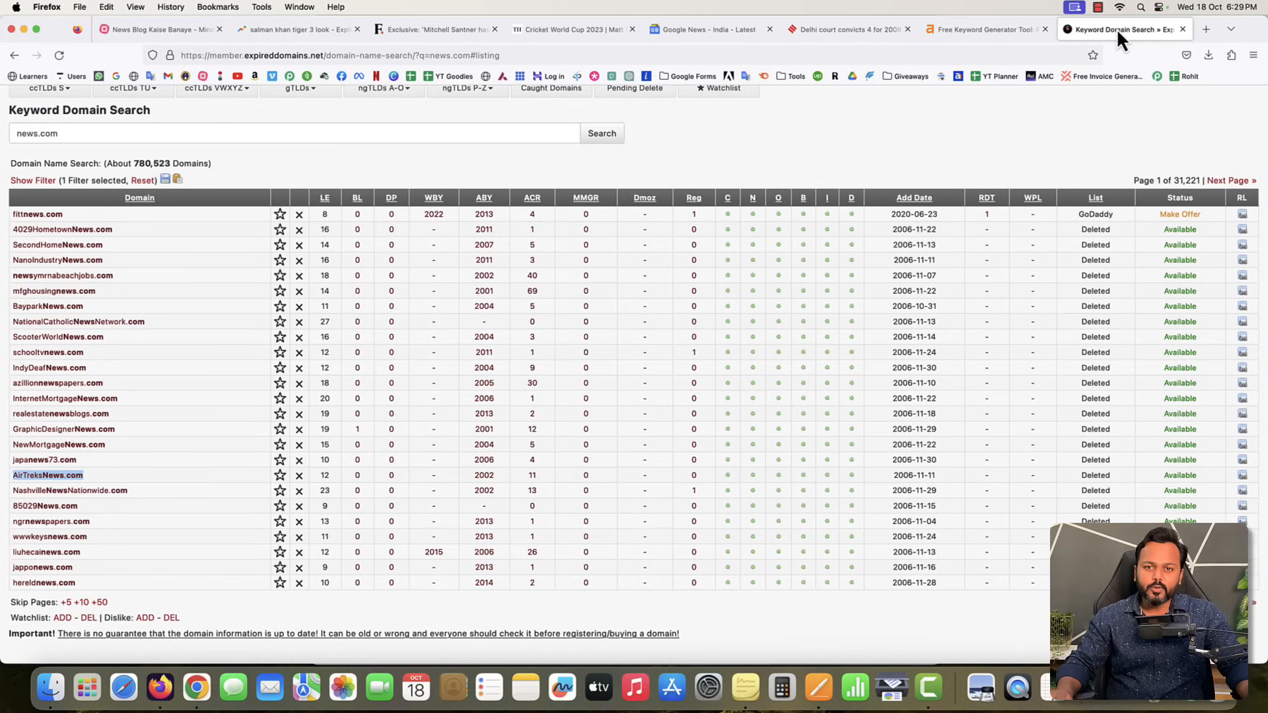
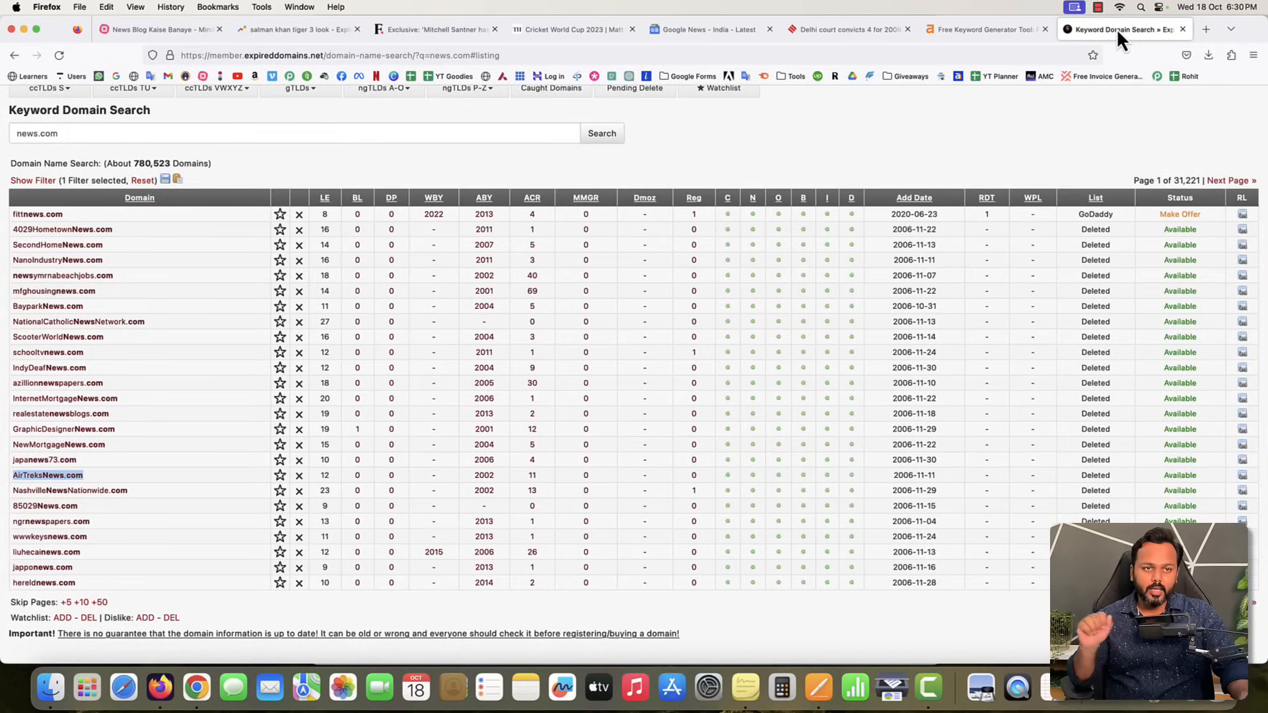
Step: Load the creator's Hostinger referral URL to reach Hostinger's Black Friday sale page
left_click(377, 55)
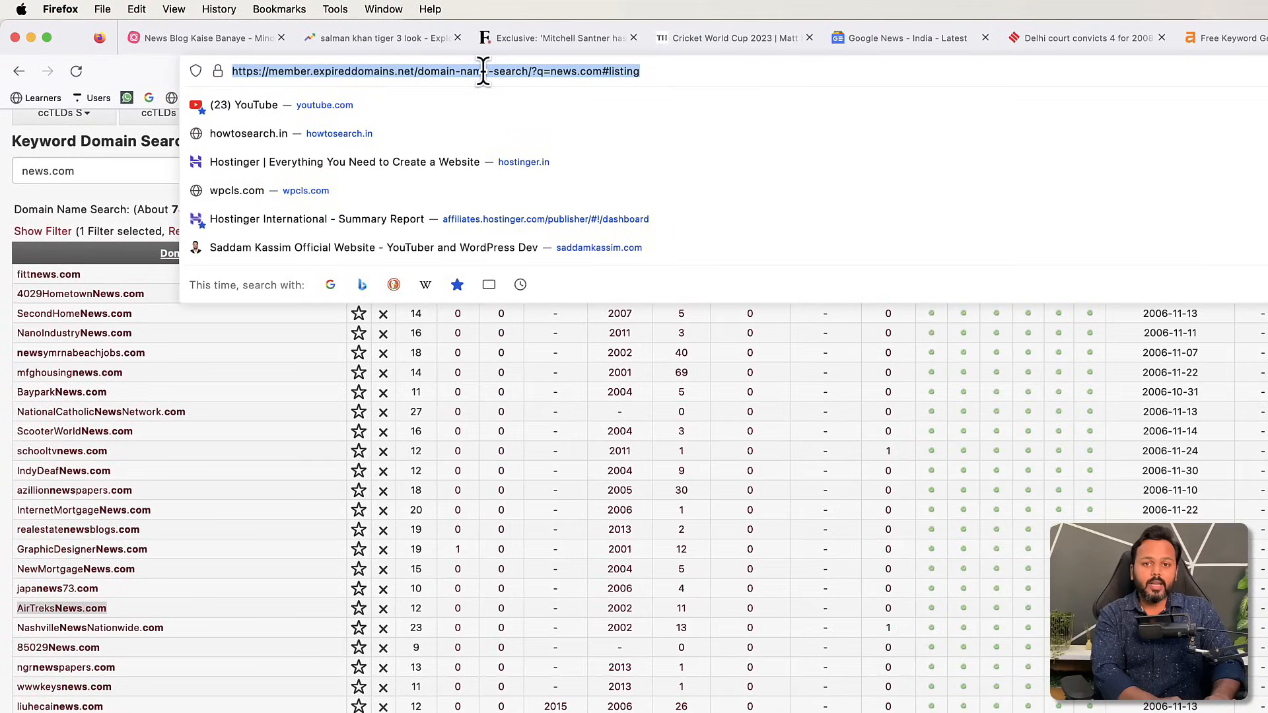
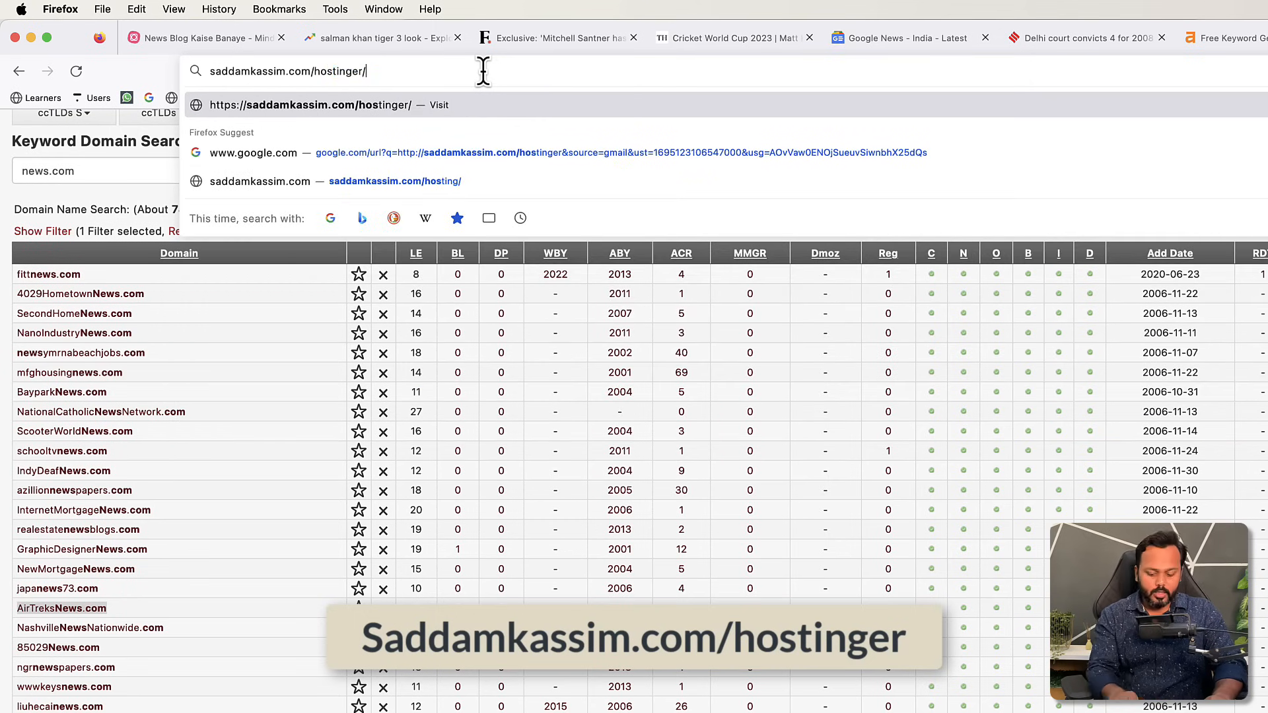
key("Return")
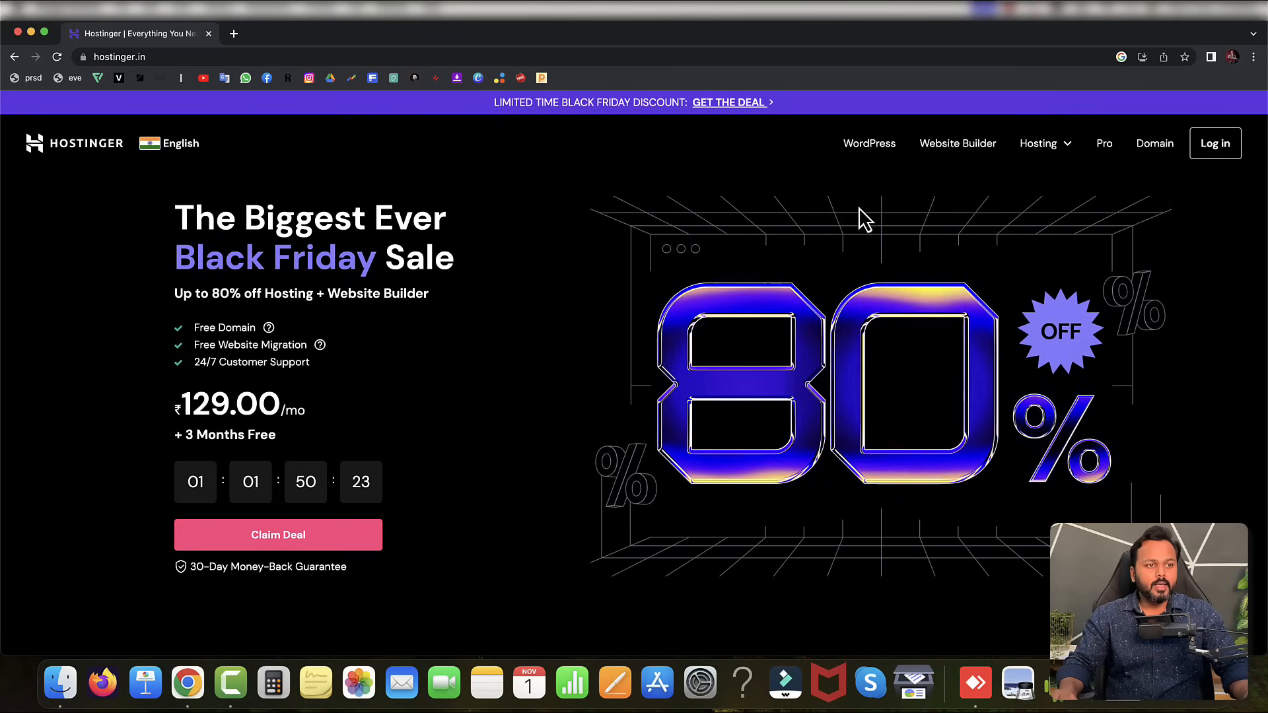
Step: Open the WordPress hosting plans and highlight the Premium ₹129.00/mo and Business ₹249.00/mo prices
left_click(871, 151)
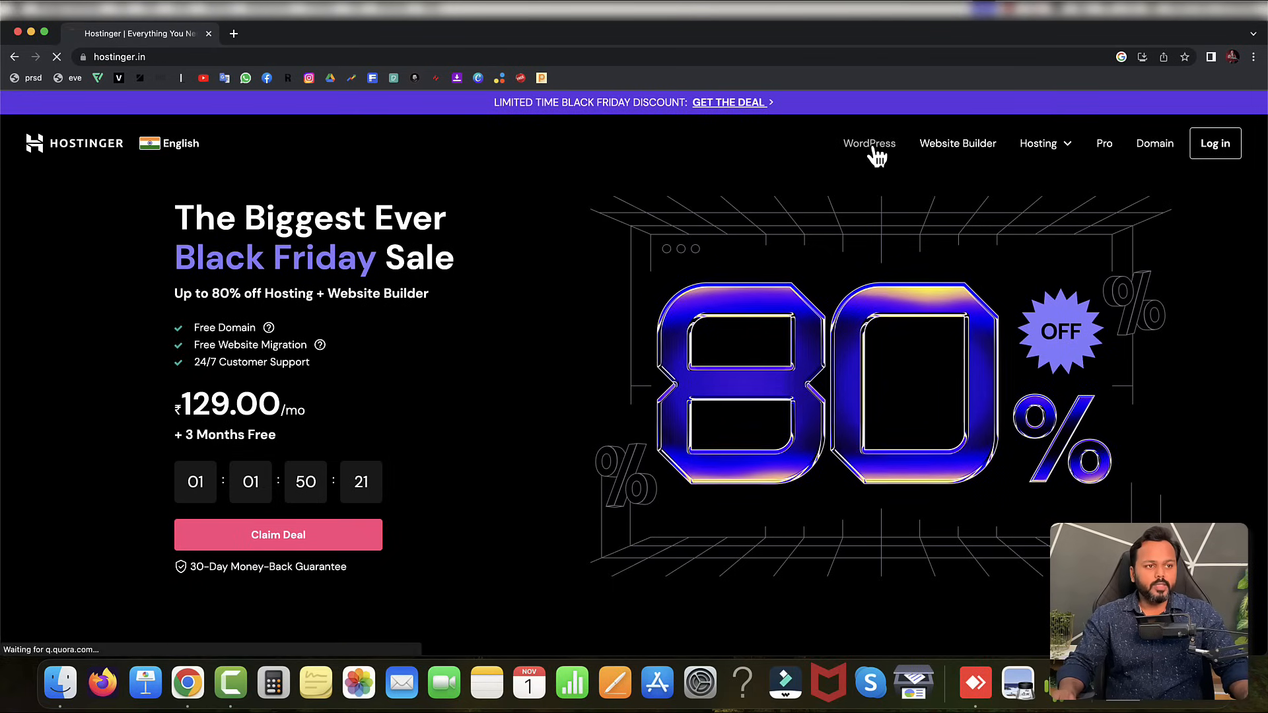
scroll(573, 383, "down", 10)
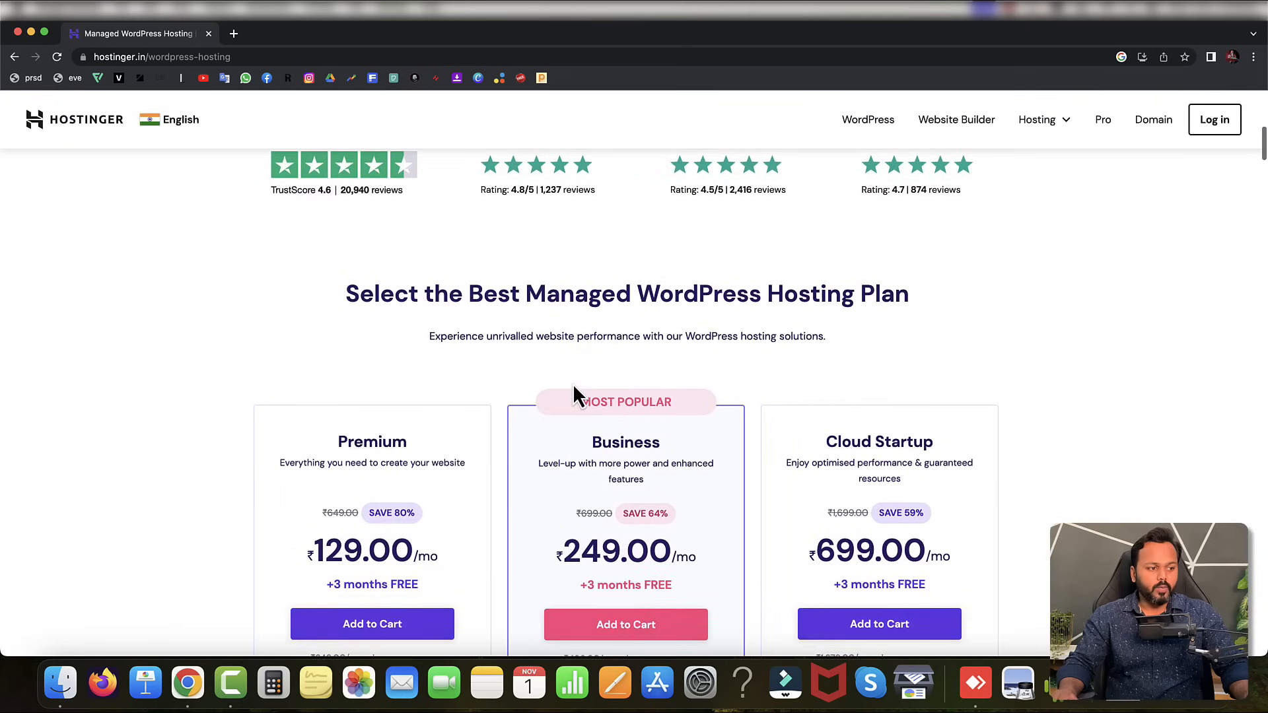
scroll(413, 258, "down", 1)
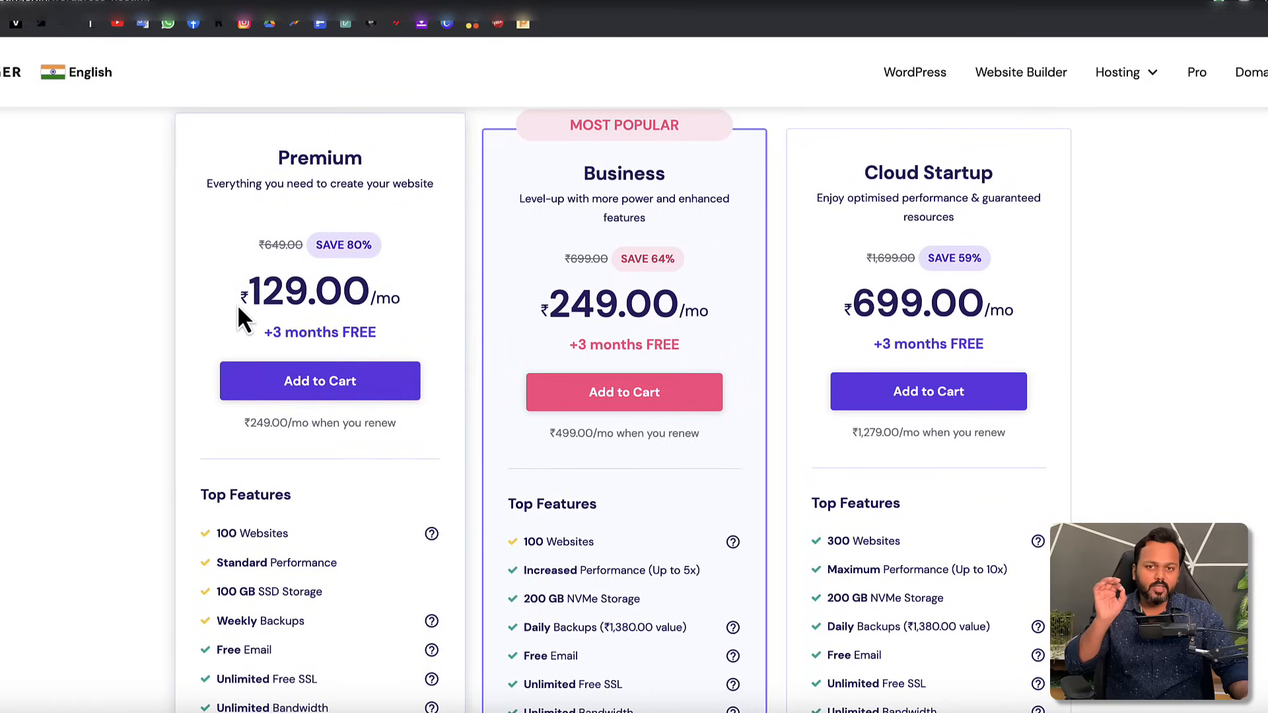
left_click_drag(236, 298, 410, 299)
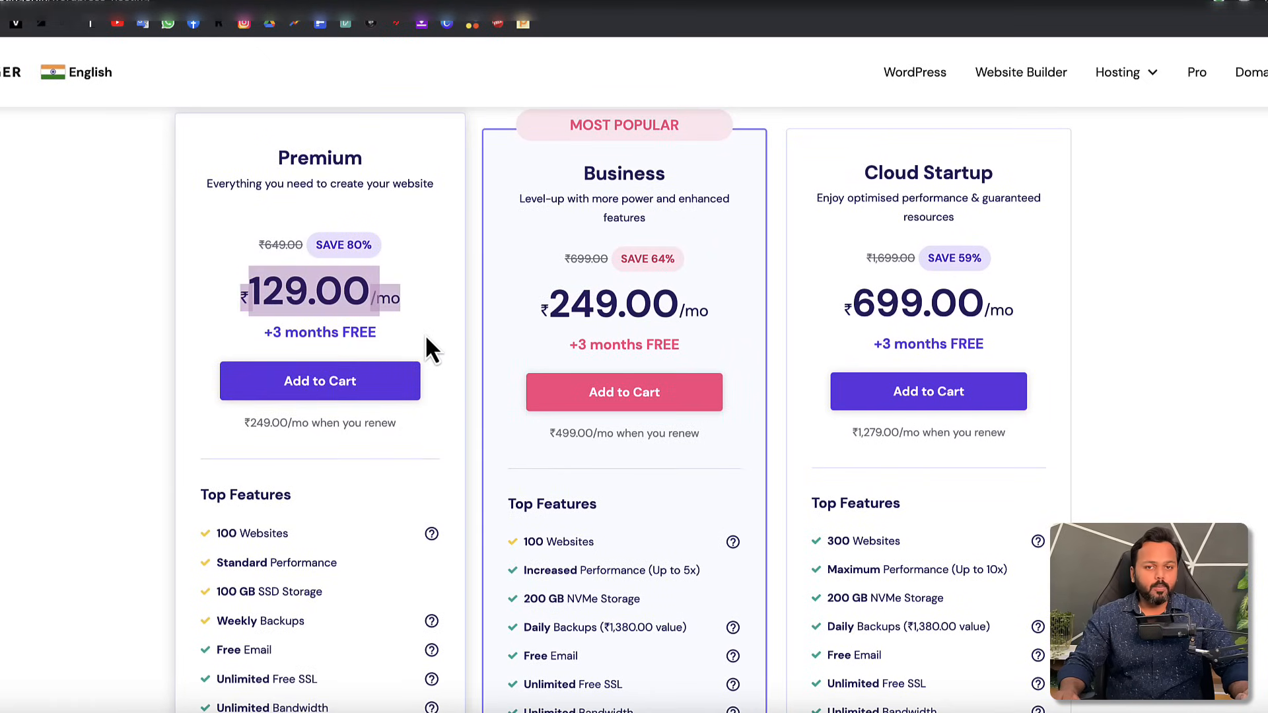
scroll(426, 335, "down", 1)
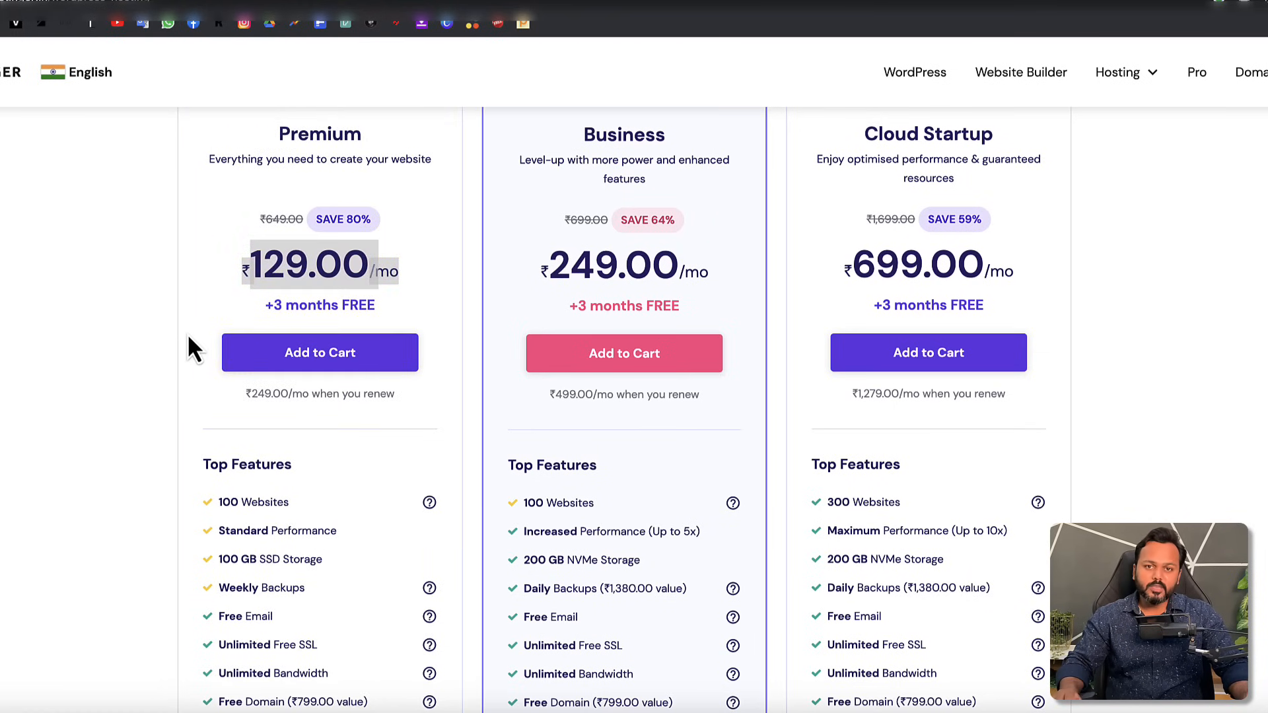
scroll(187, 342, "up", 1)
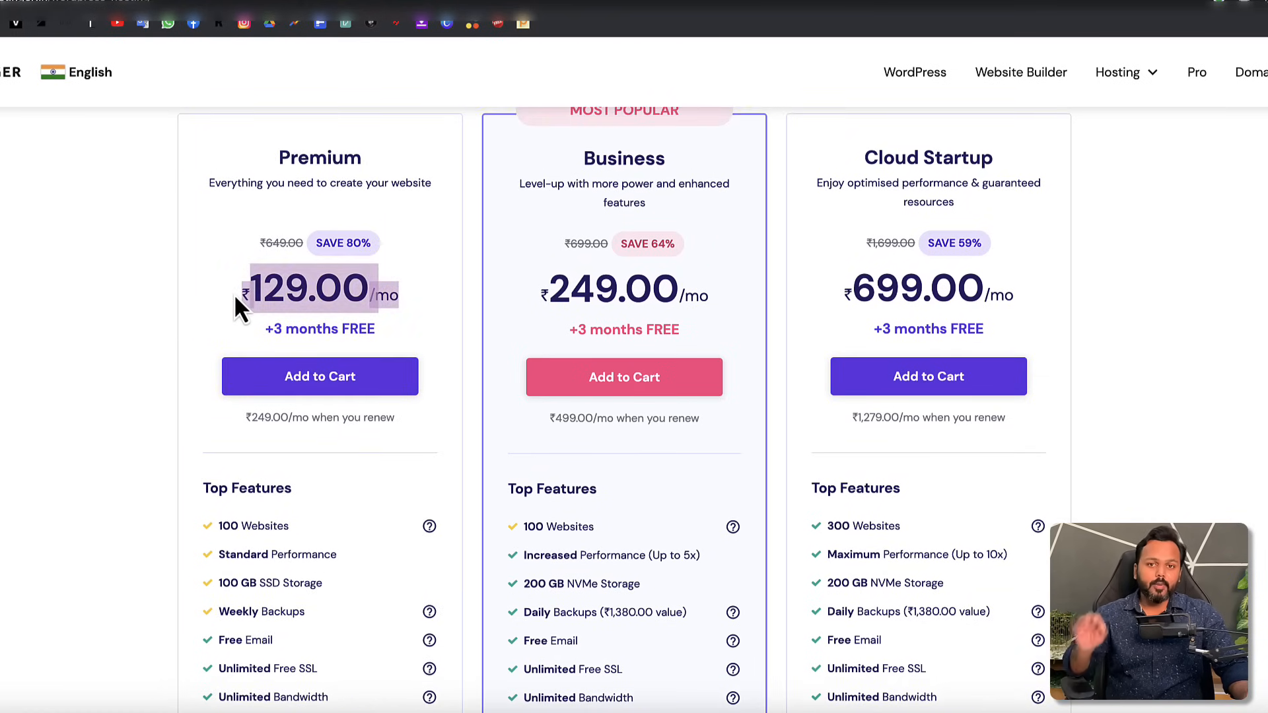
left_click_drag(234, 293, 398, 289)
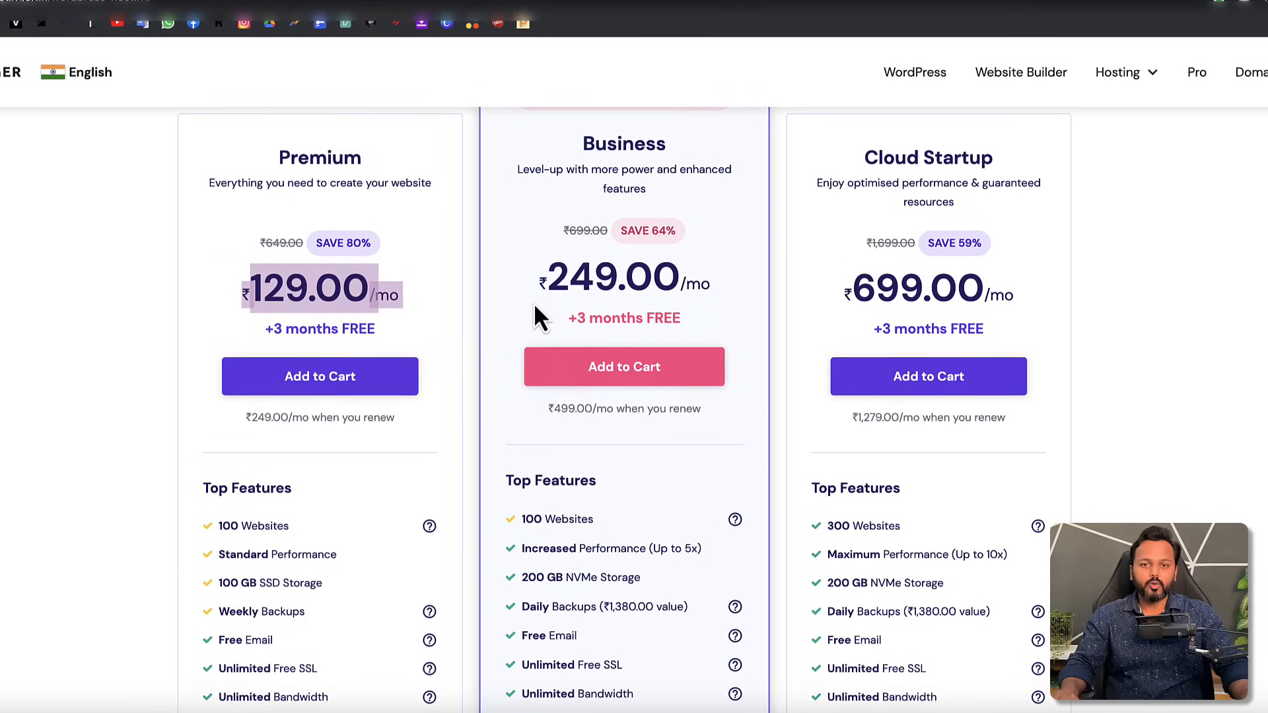
left_click_drag(533, 284, 717, 285)
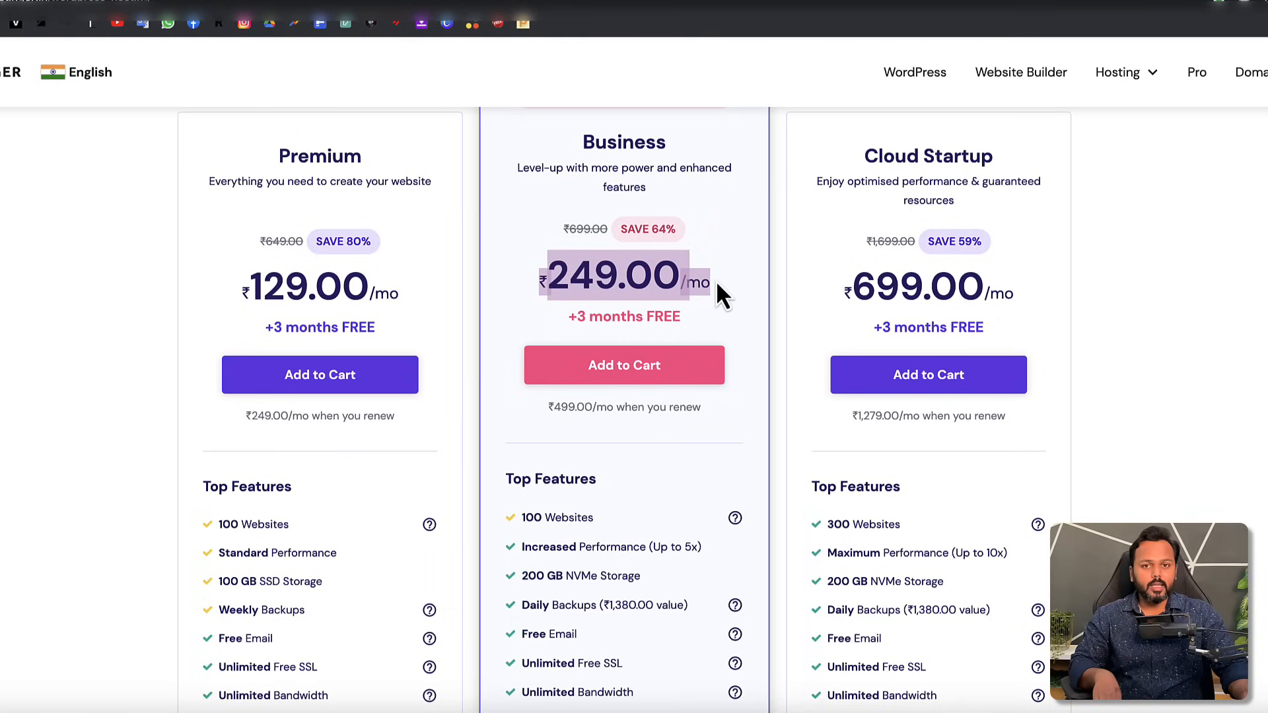
scroll(715, 280, "down", 2)
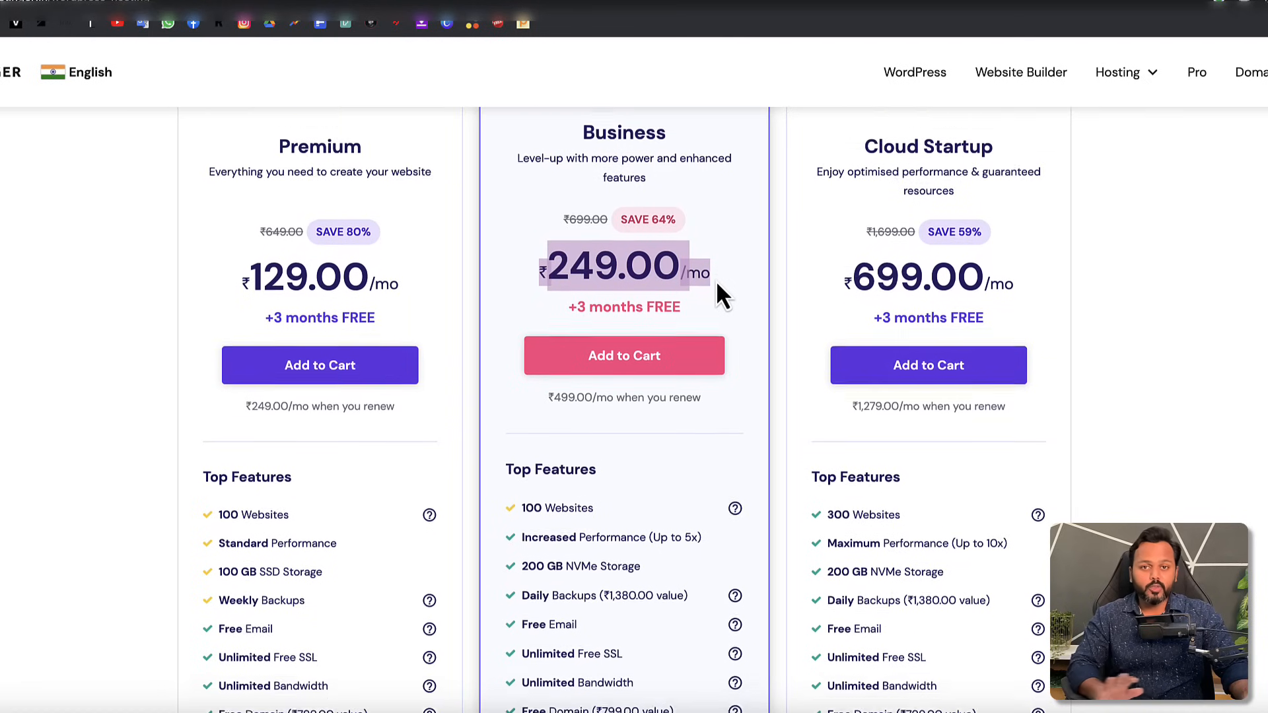
scroll(706, 330, "down", 1)
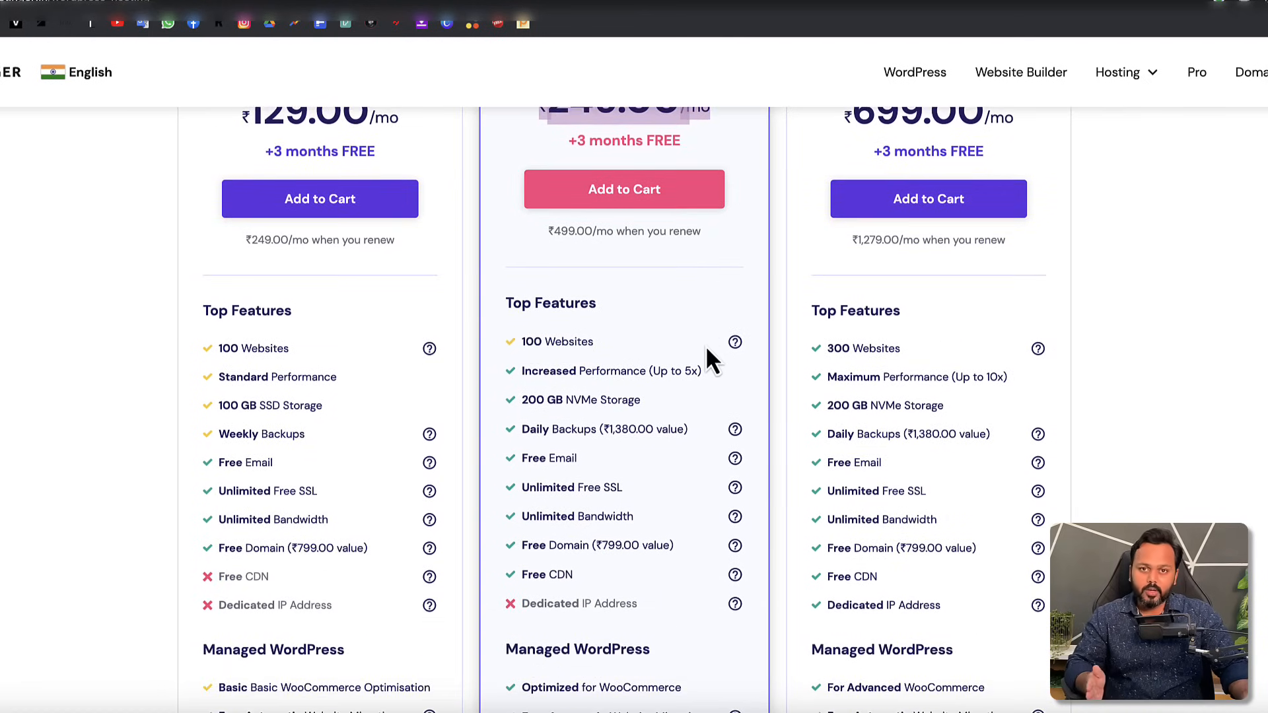
scroll(705, 344, "up", 1)
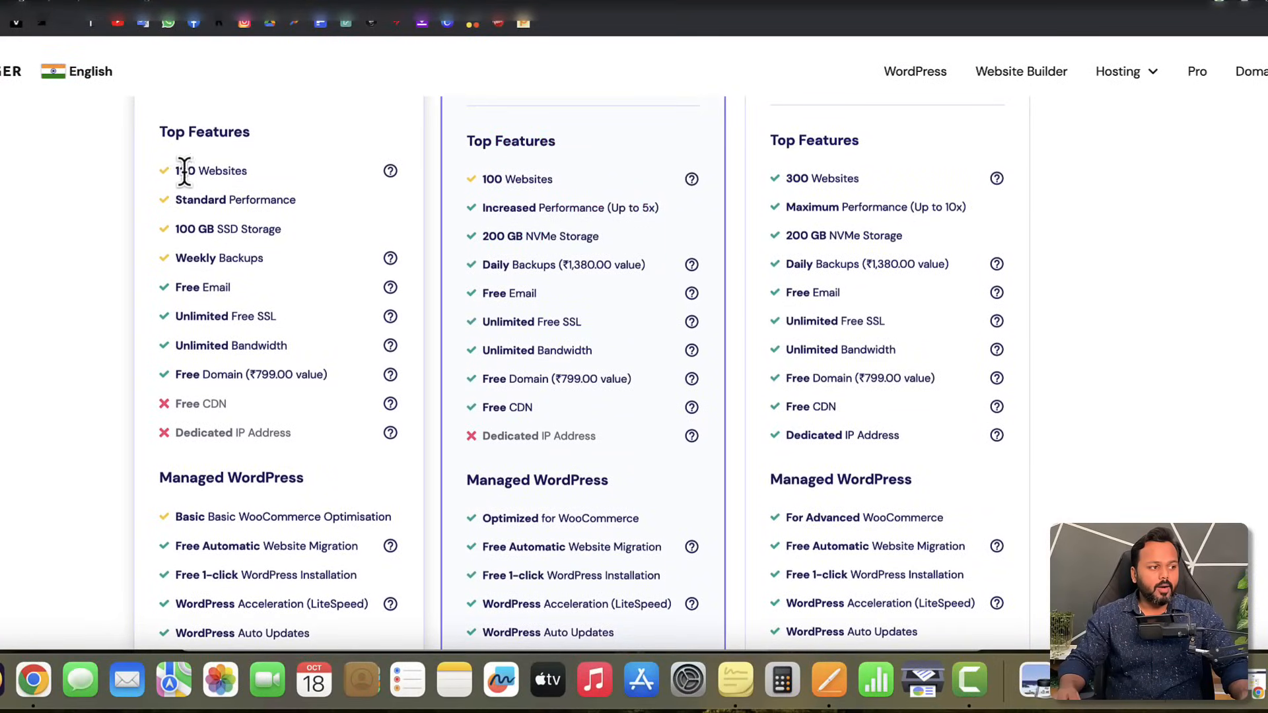
left_click_drag(175, 172, 245, 173)
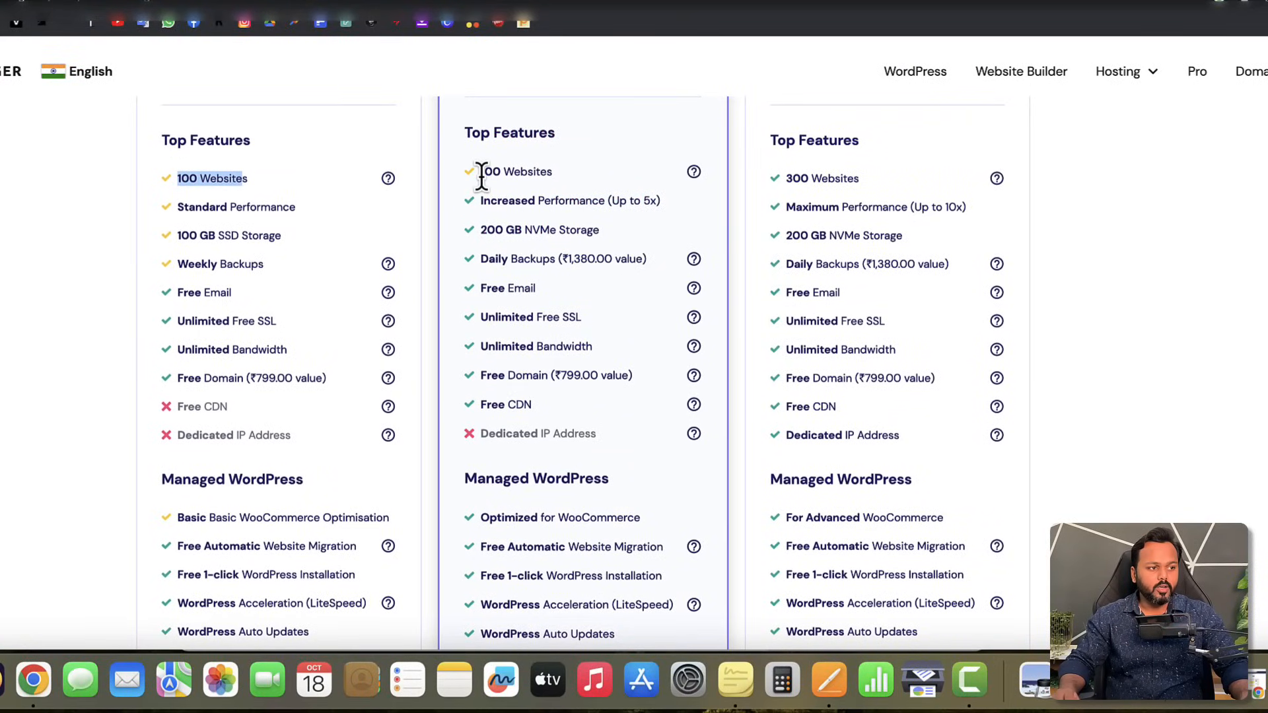
left_click_drag(481, 173, 543, 173)
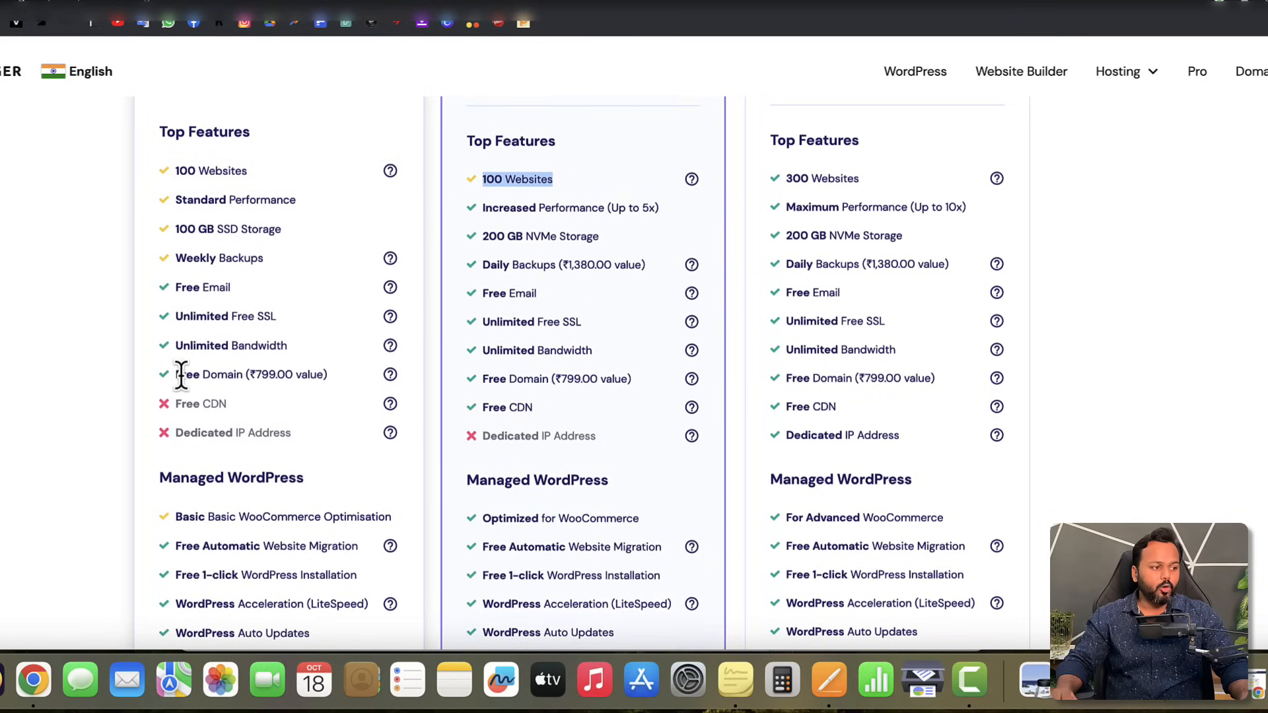
left_click_drag(175, 374, 240, 375)
left_click_drag(481, 375, 550, 375)
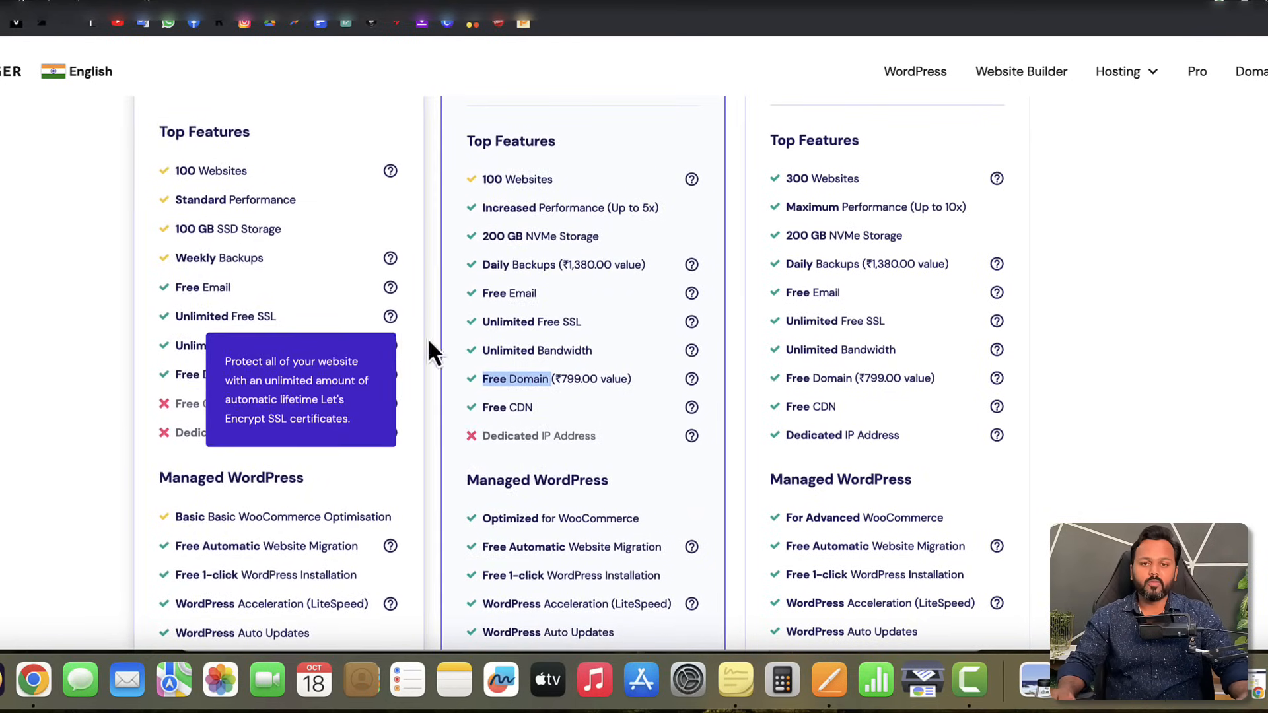
left_click_drag(174, 316, 276, 317)
left_click_drag(480, 317, 579, 319)
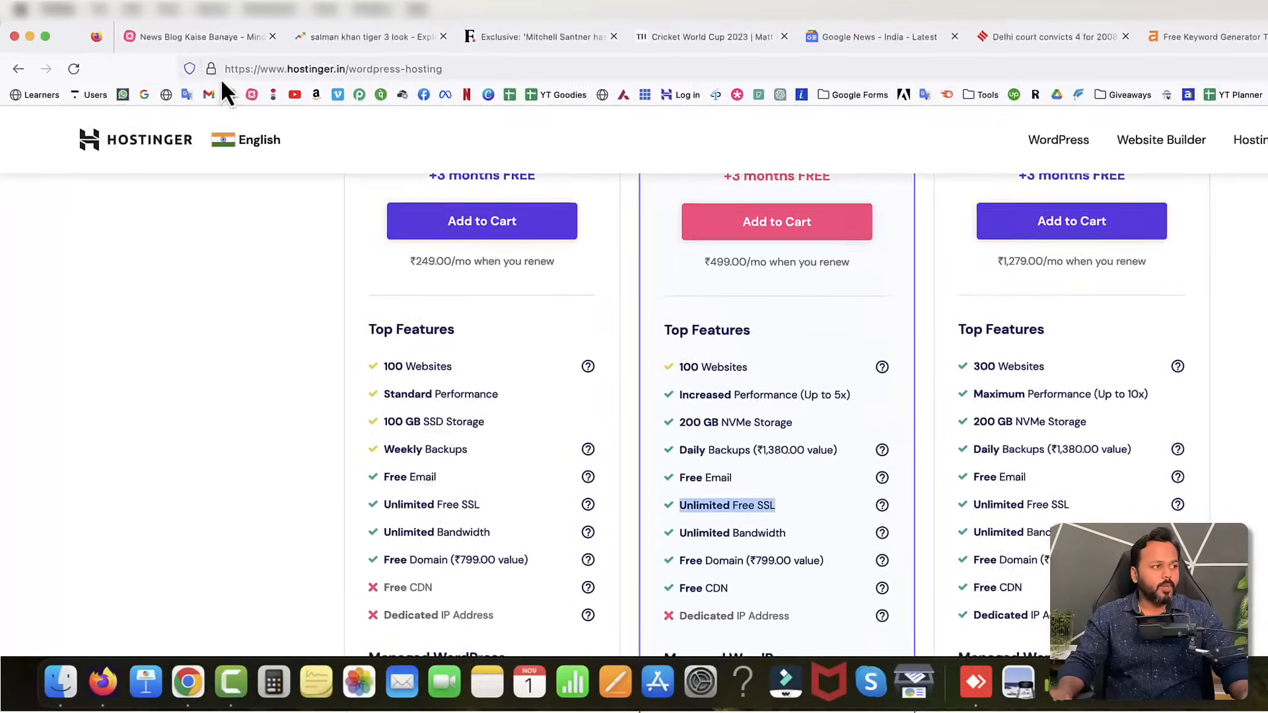
left_click(219, 72)
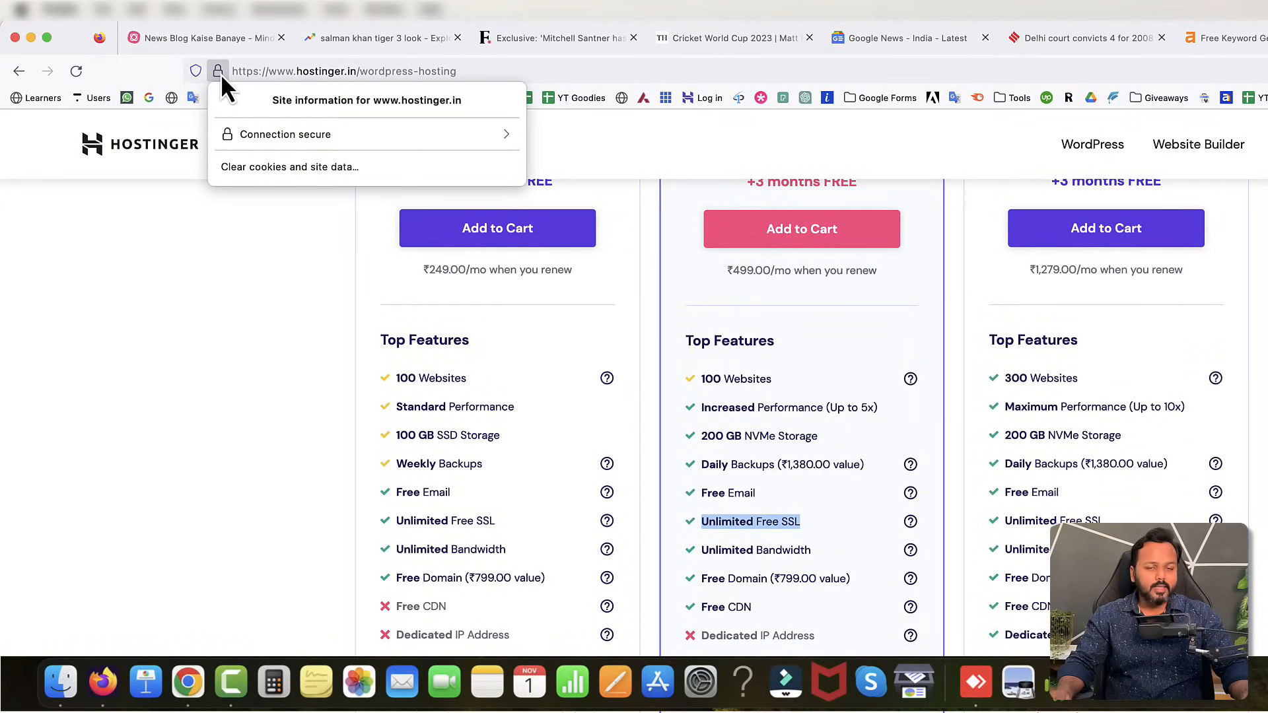
left_click(131, 303)
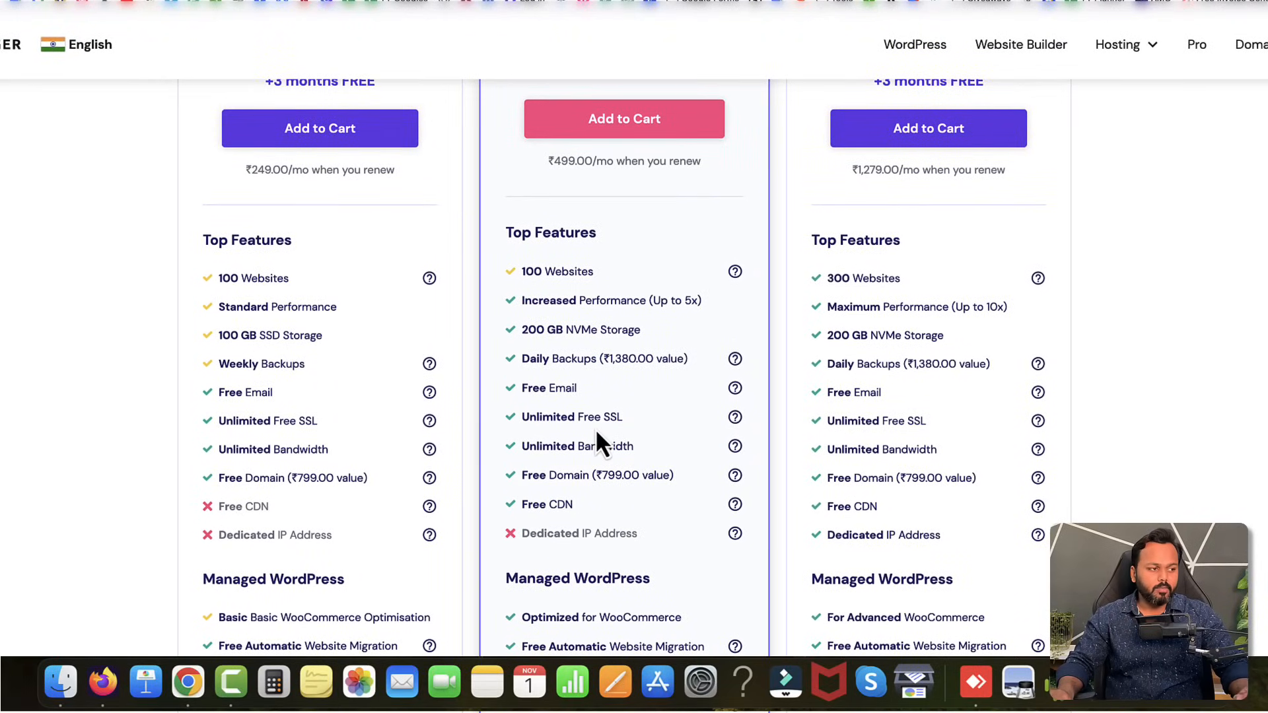
left_click_drag(213, 328, 324, 328)
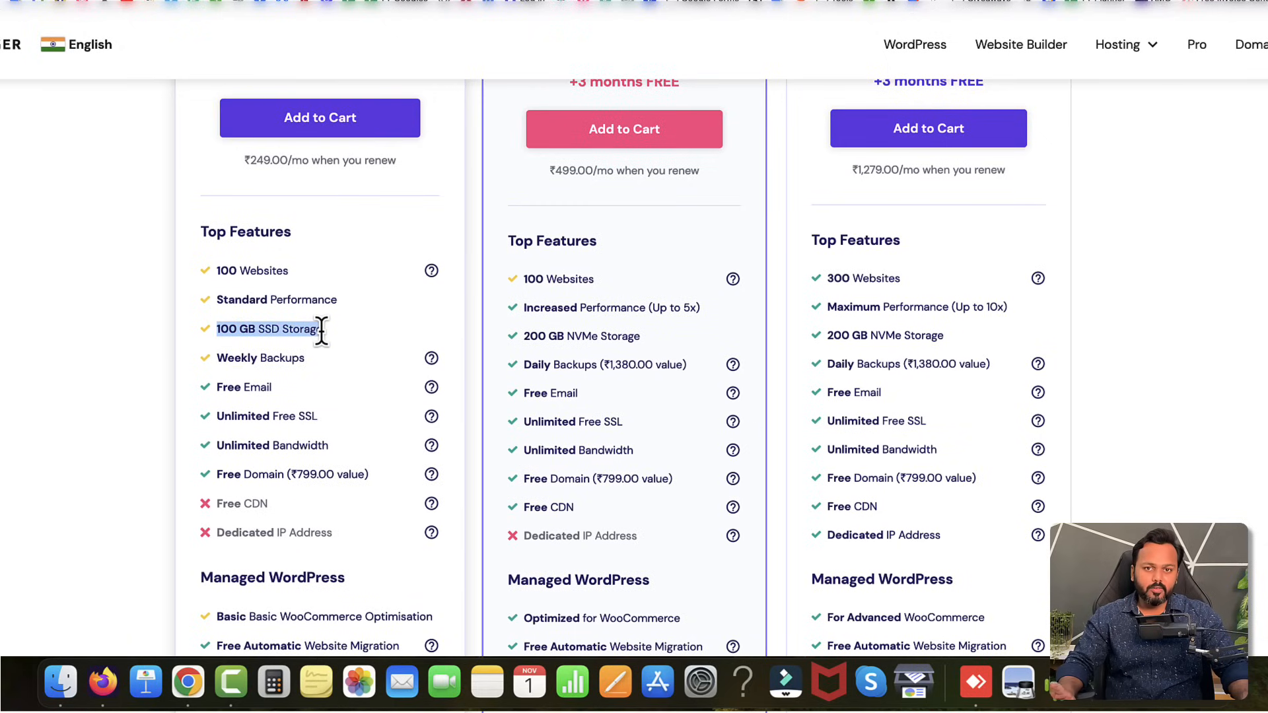
left_click_drag(525, 330, 606, 330)
left_click_drag(685, 300, 699, 301)
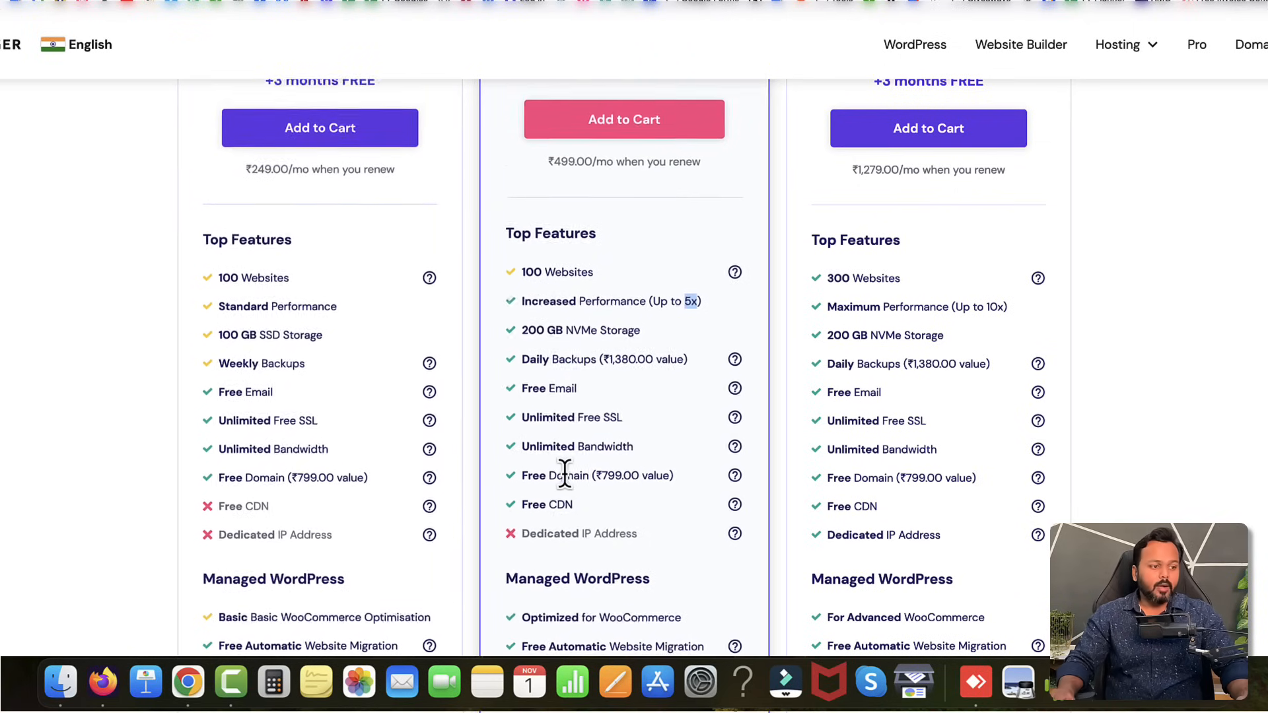
scroll(564, 473, "down", 7)
scroll(564, 473, "down", 3)
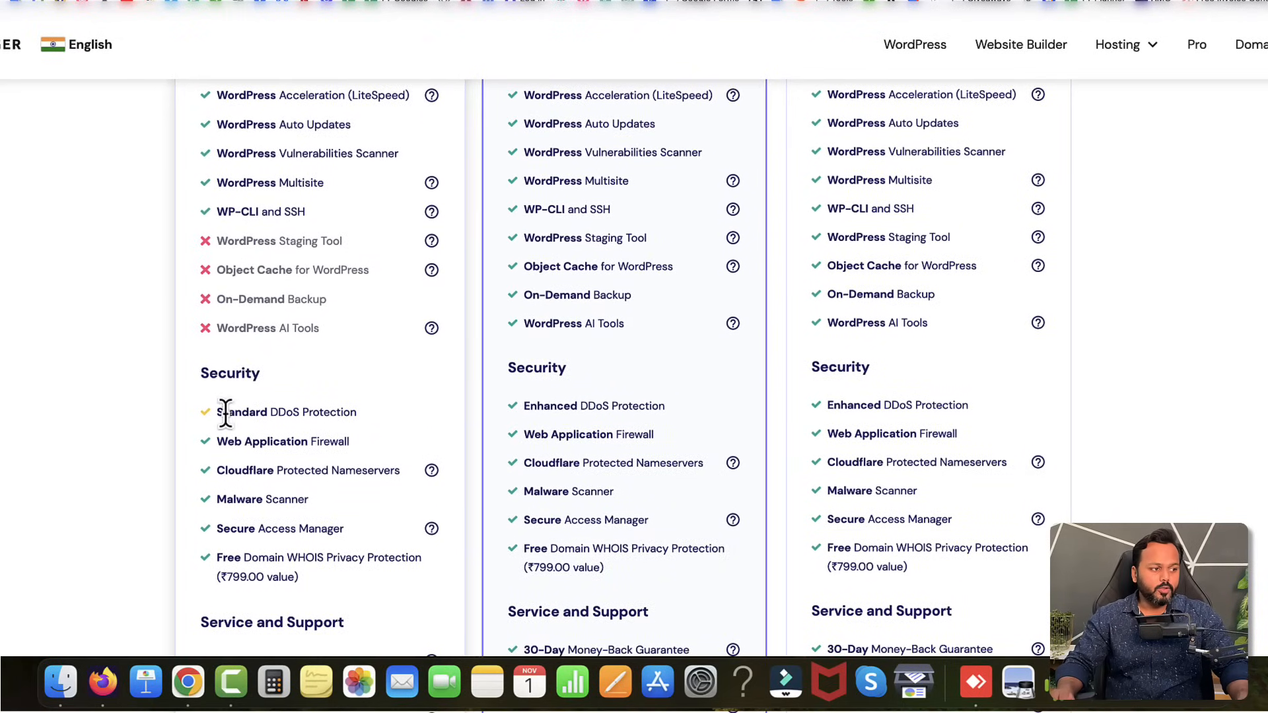
left_click_drag(215, 414, 350, 417)
left_click_drag(521, 412, 662, 415)
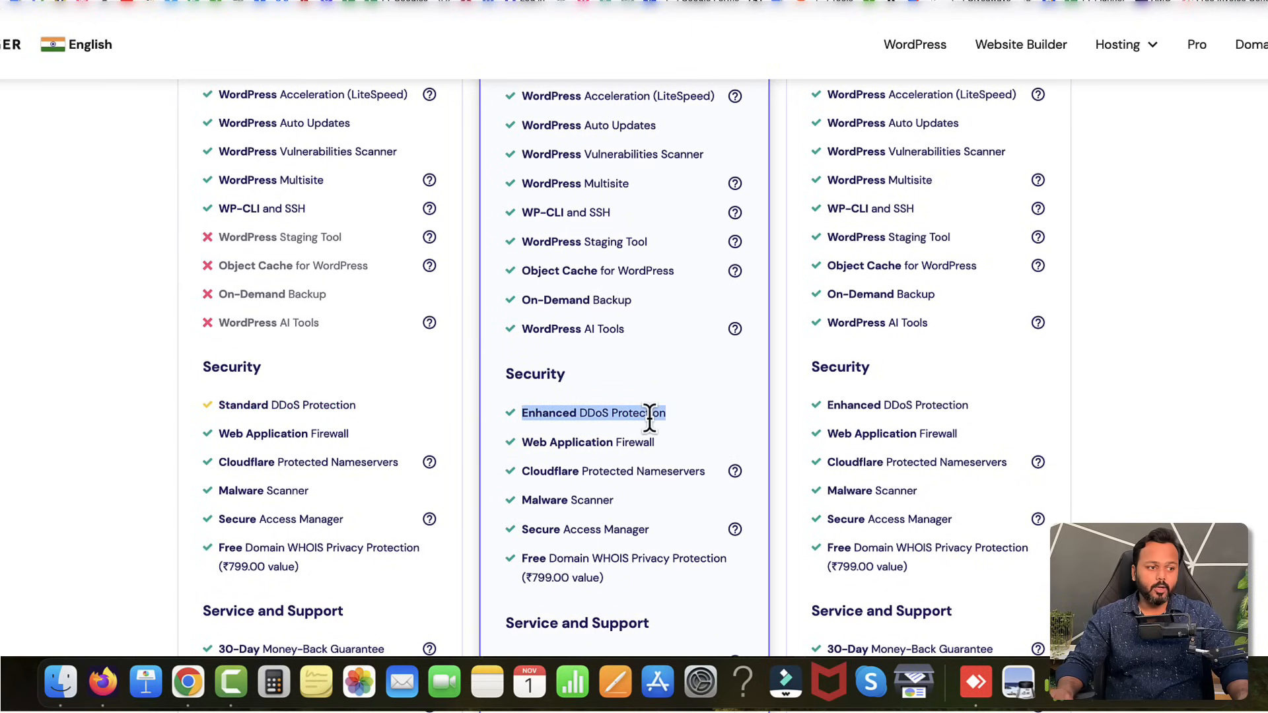
left_click(647, 415)
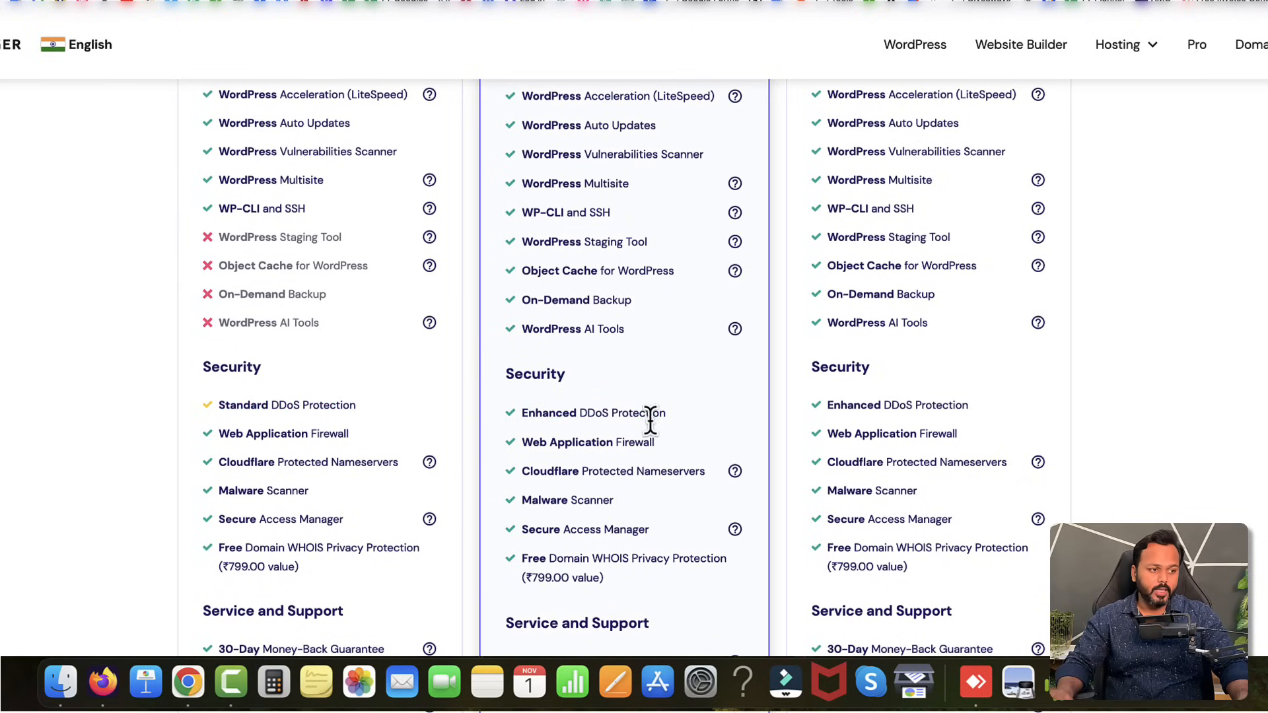
left_click_drag(538, 443, 641, 443)
left_click_drag(295, 438, 311, 438)
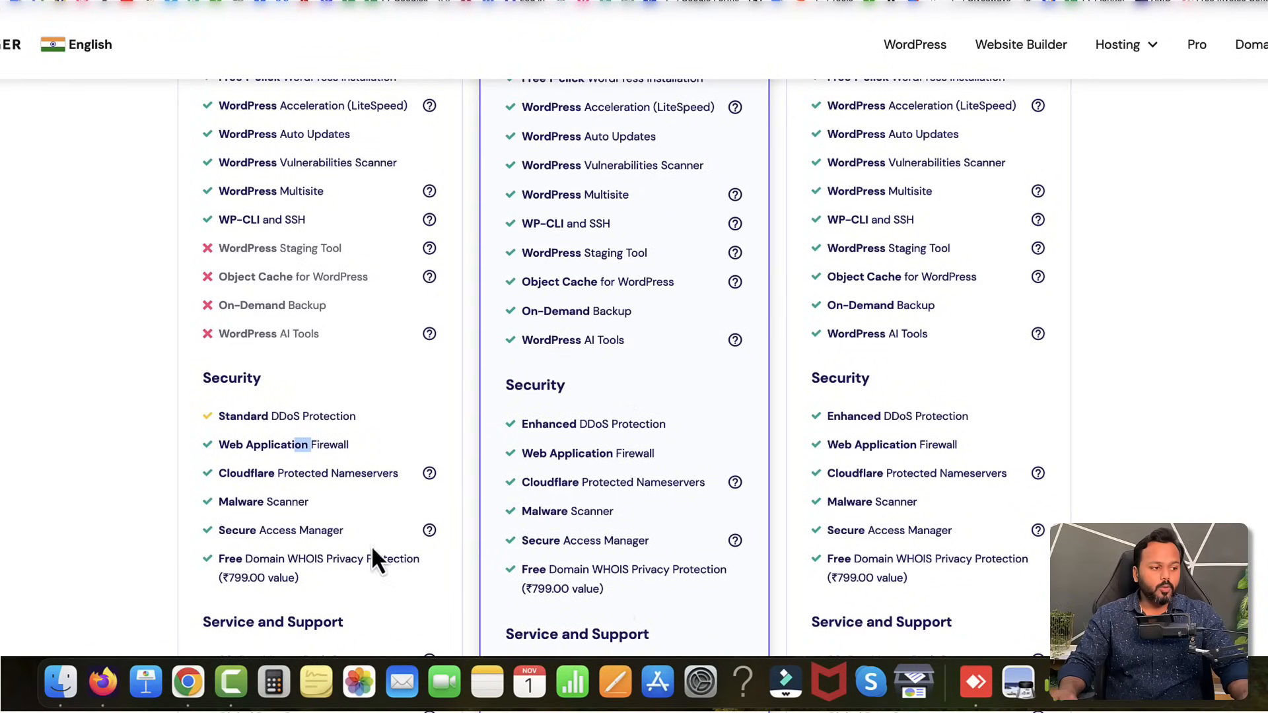
left_click_drag(217, 567, 418, 570)
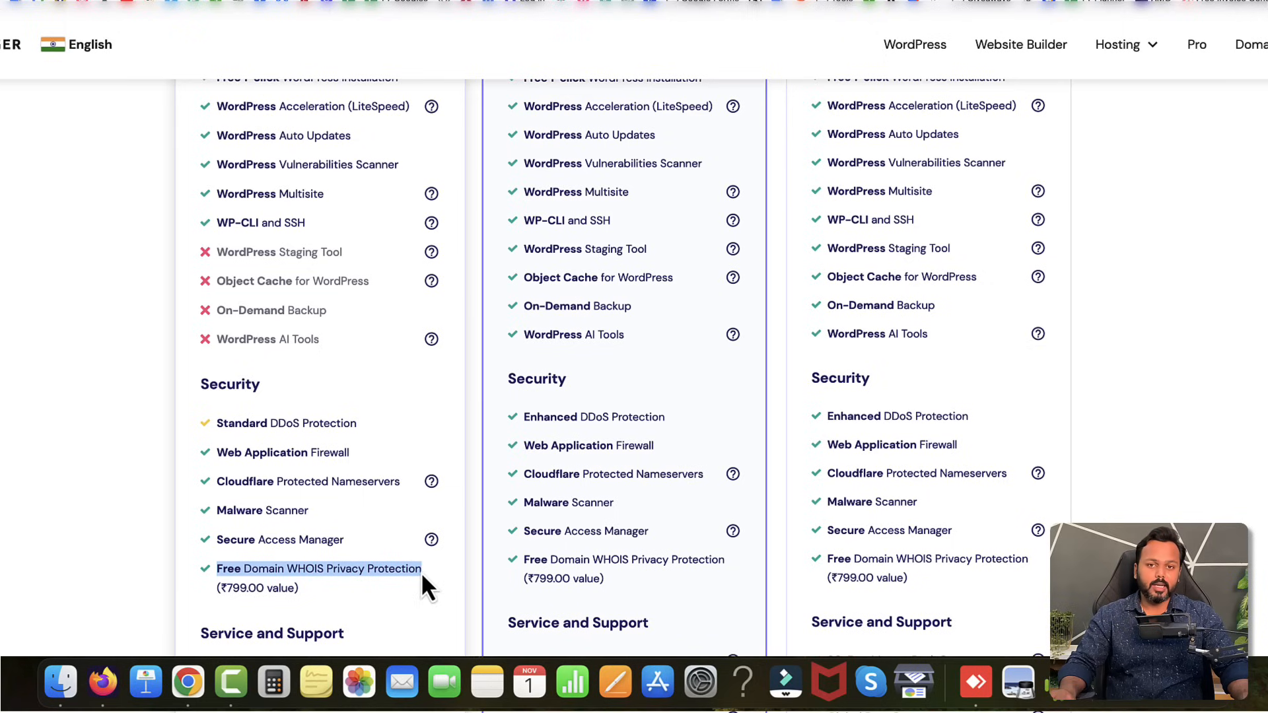
left_click_drag(222, 587, 264, 588)
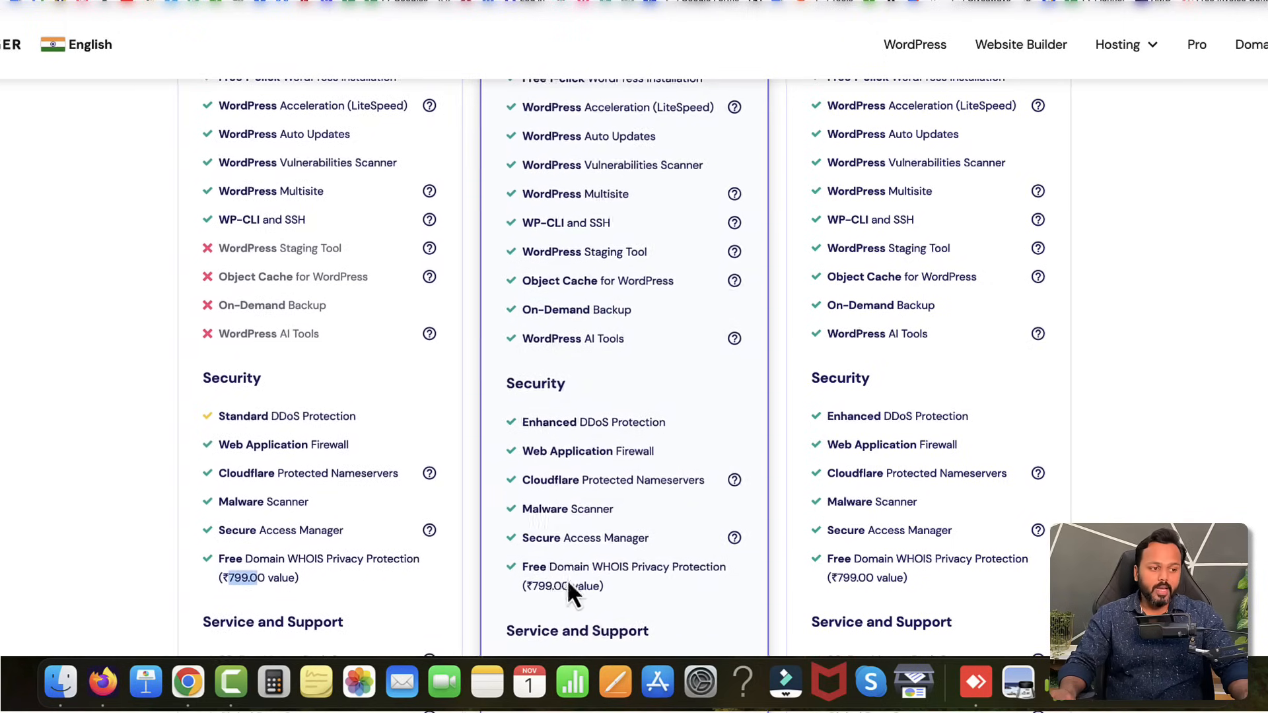
left_click(592, 582)
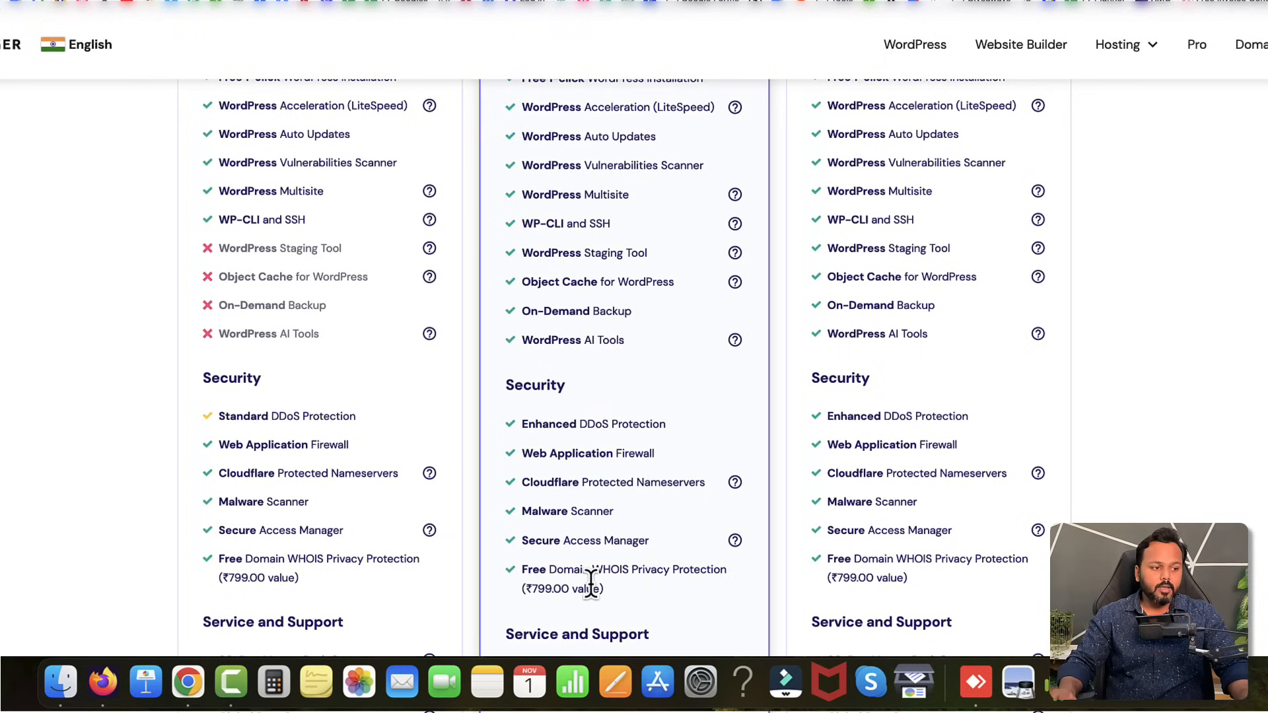
left_click_drag(591, 569, 729, 571)
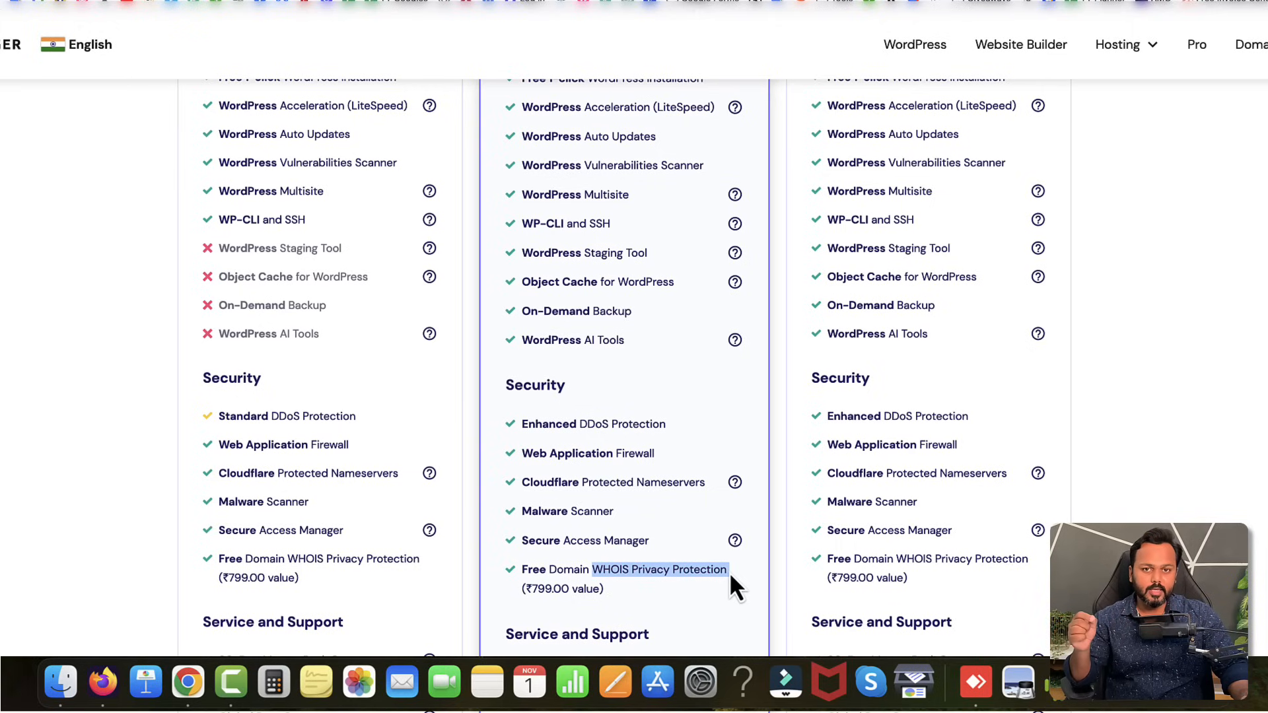
left_click(599, 571)
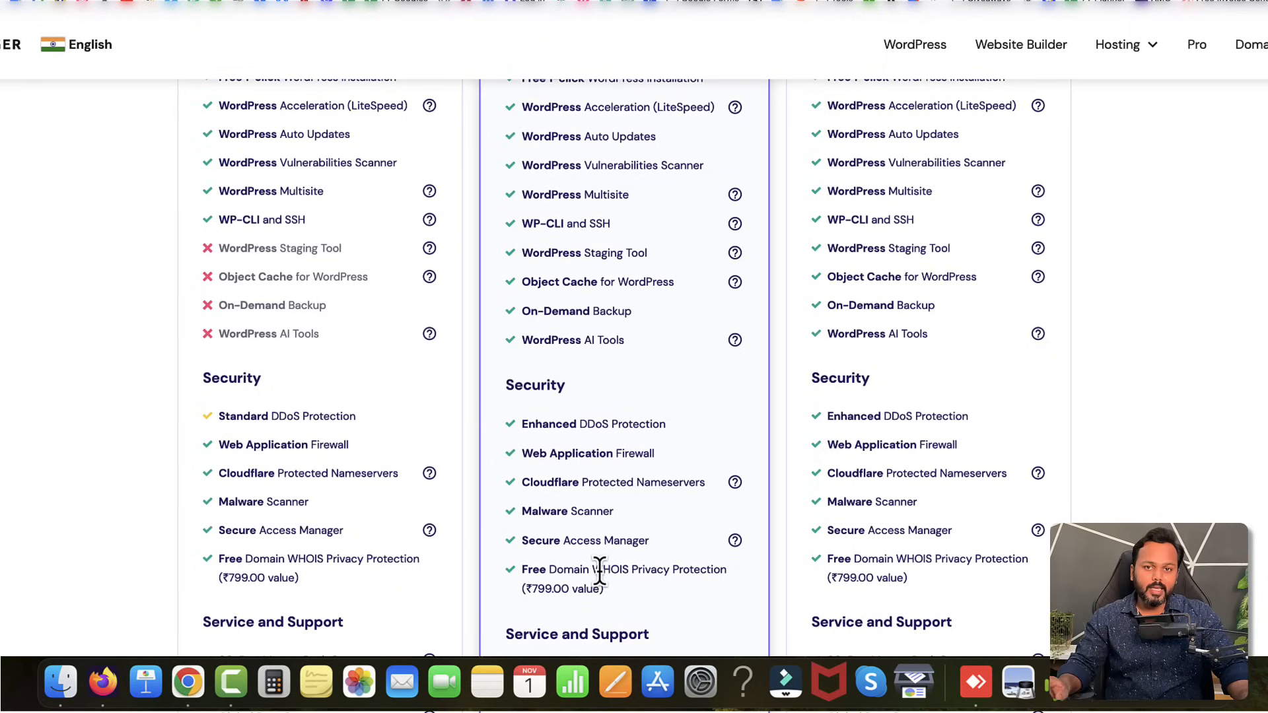
scroll(558, 499, "up", 10)
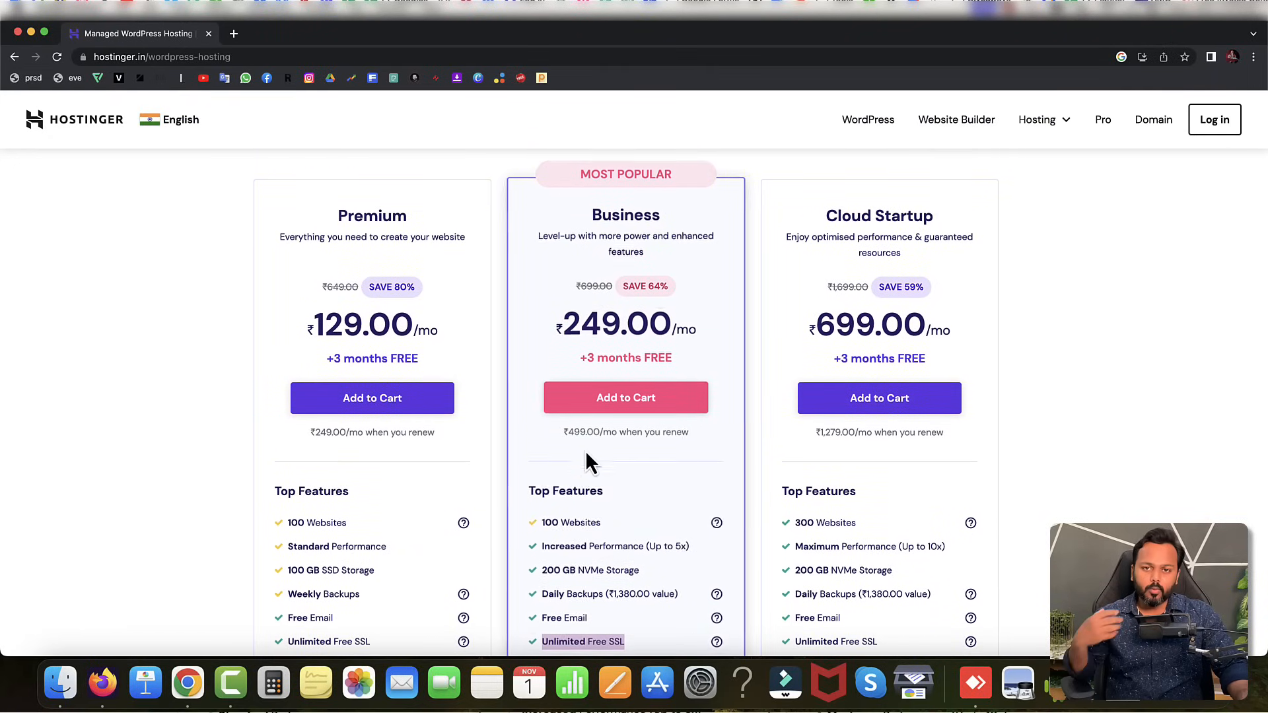
Step: Add the Business plan to the cart, comparing periods and settling on 48 months
left_click(641, 394)
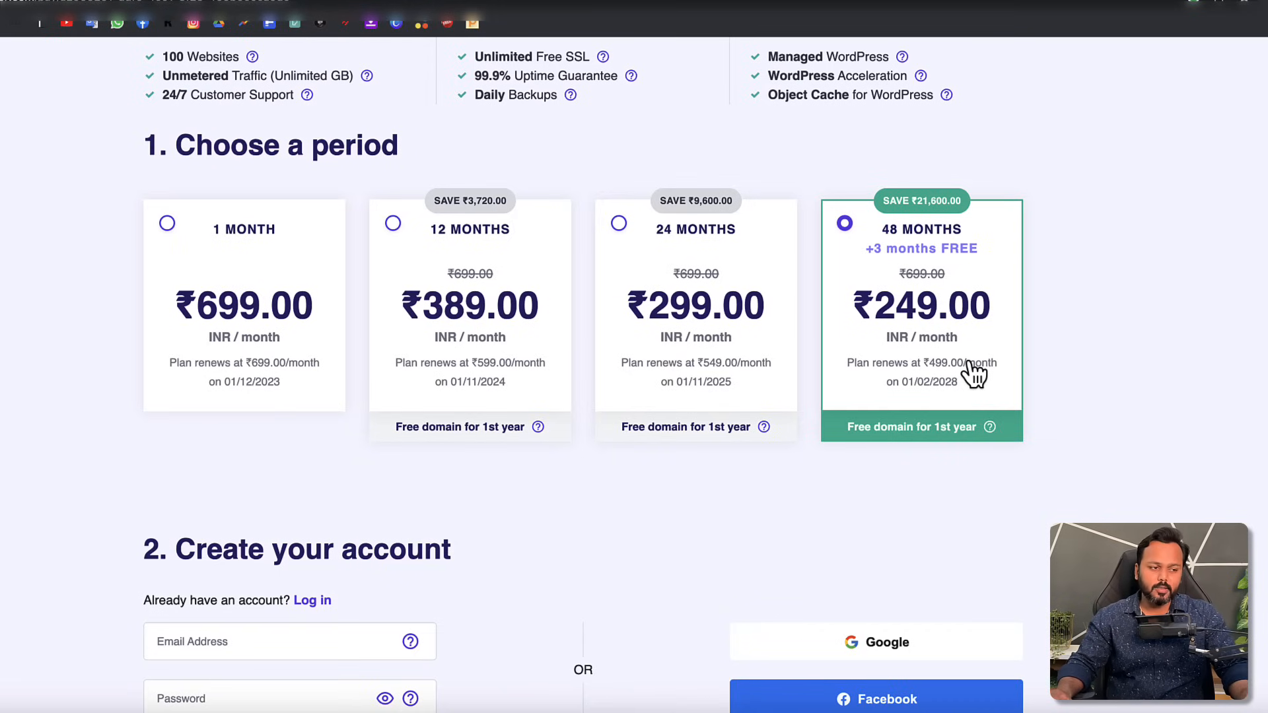
left_click(391, 227)
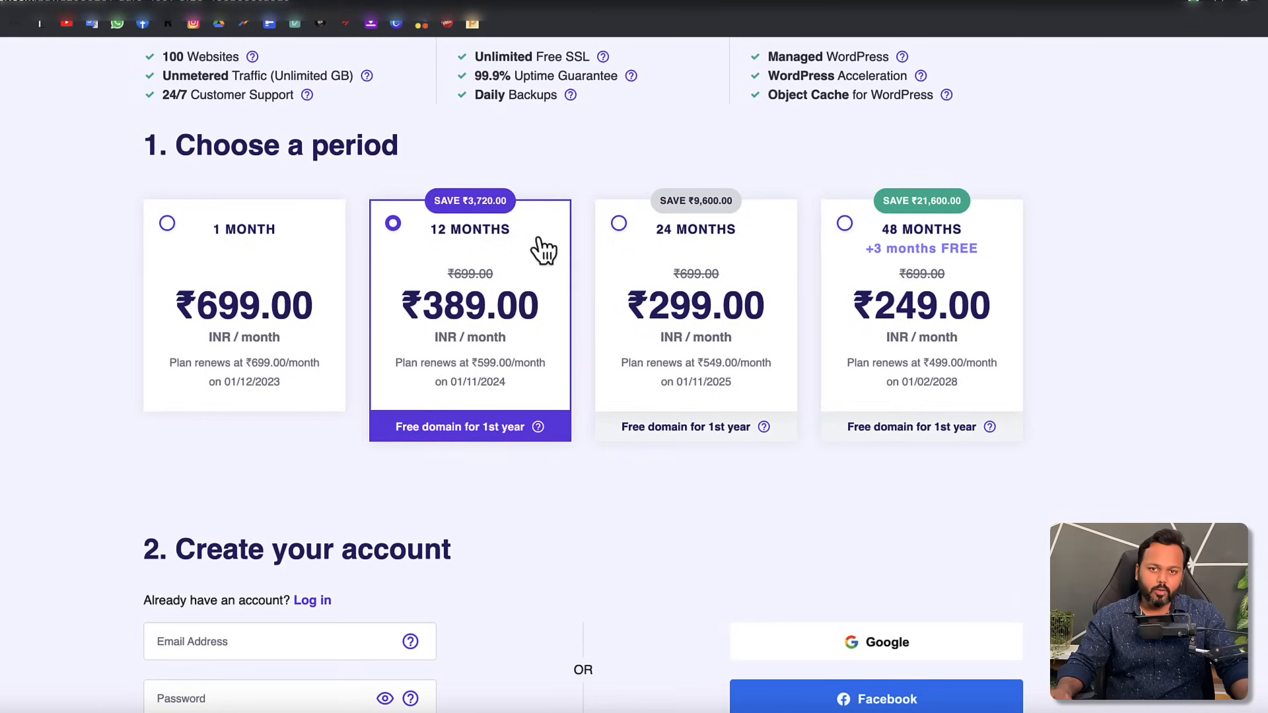
left_click(613, 259)
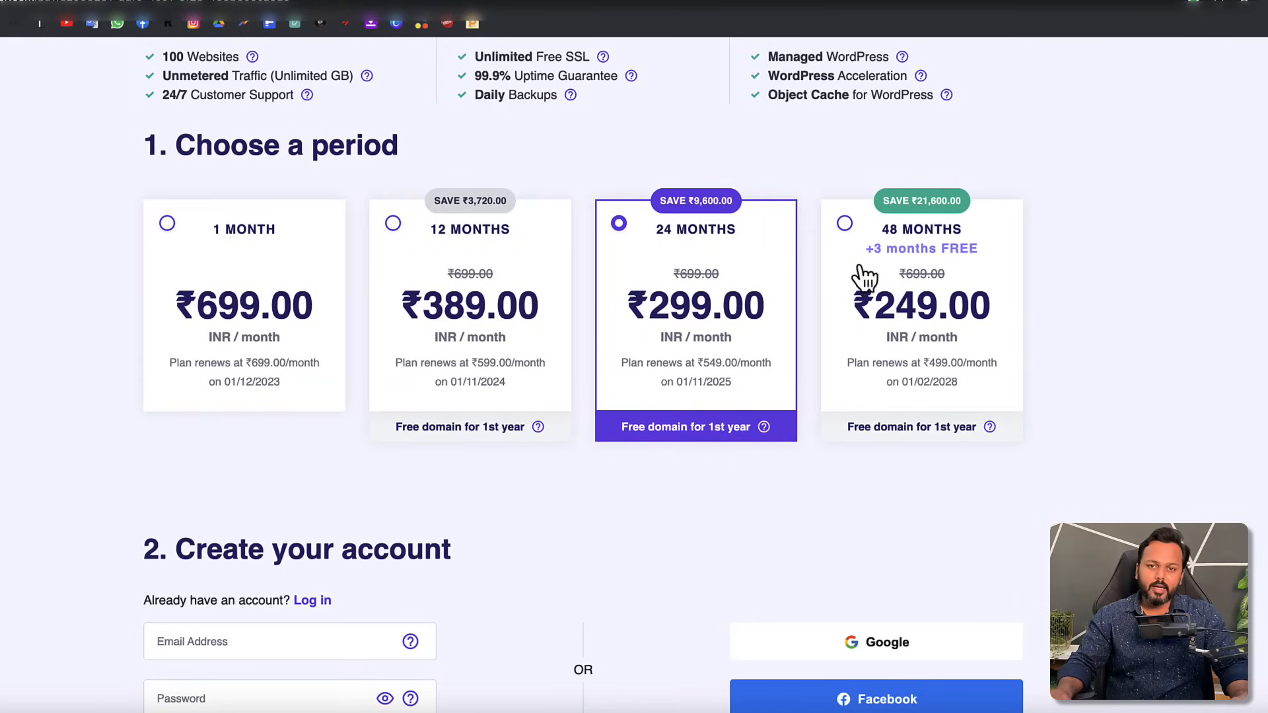
left_click(846, 225)
scroll(1109, 317, "down", 10)
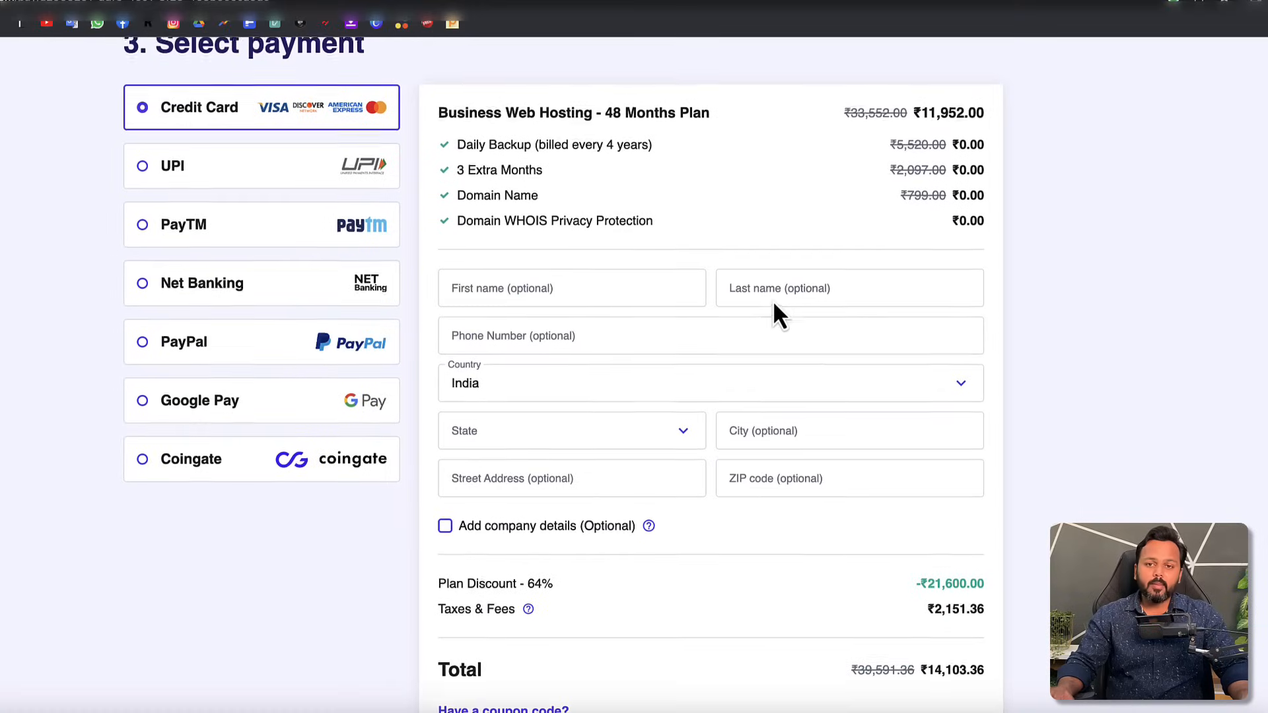
Step: Highlight the 'Business Web Hosting - 48 Months Plan' title, then reveal the coupon code field
scroll(773, 300, "up", 1)
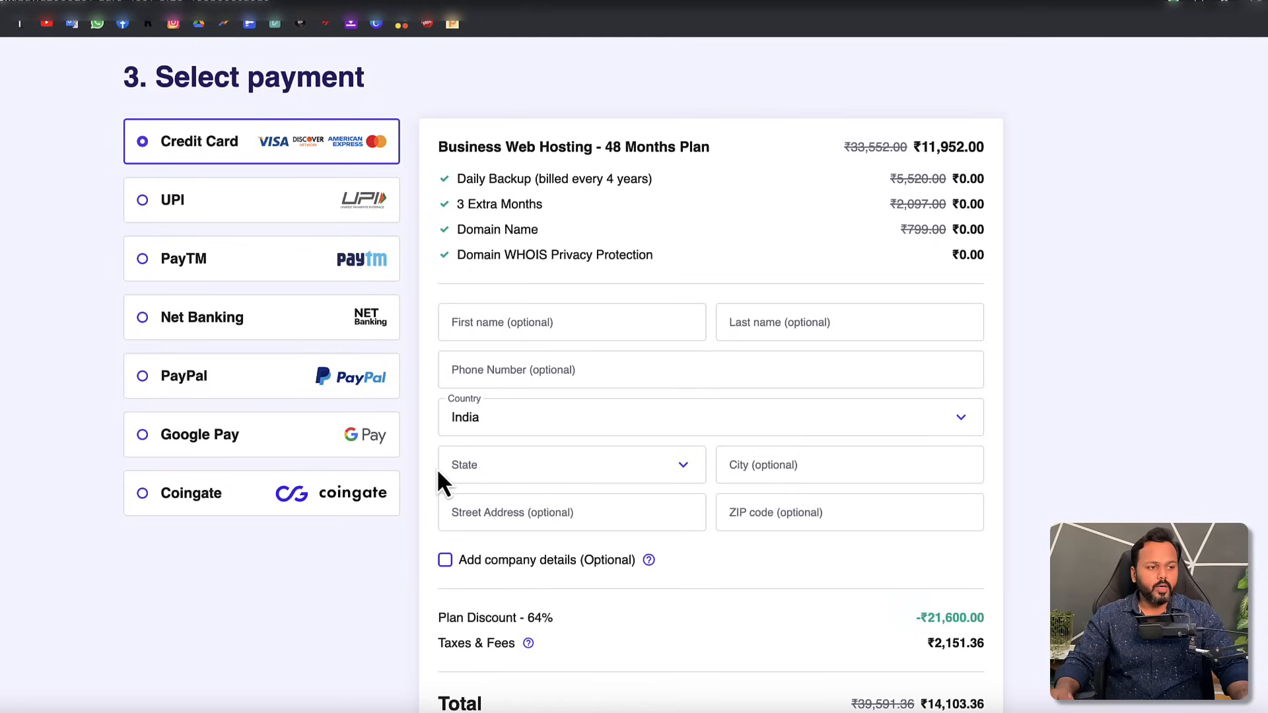
left_click_drag(446, 147, 718, 148)
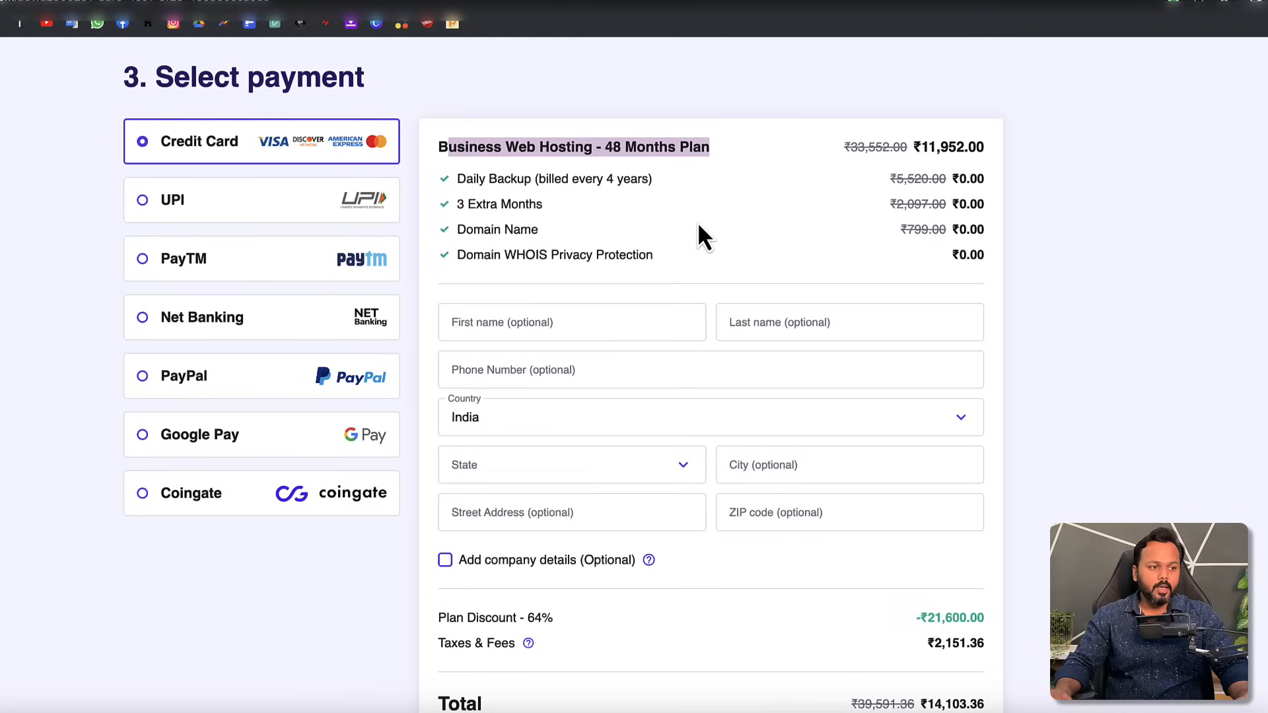
scroll(698, 228, "down", 5)
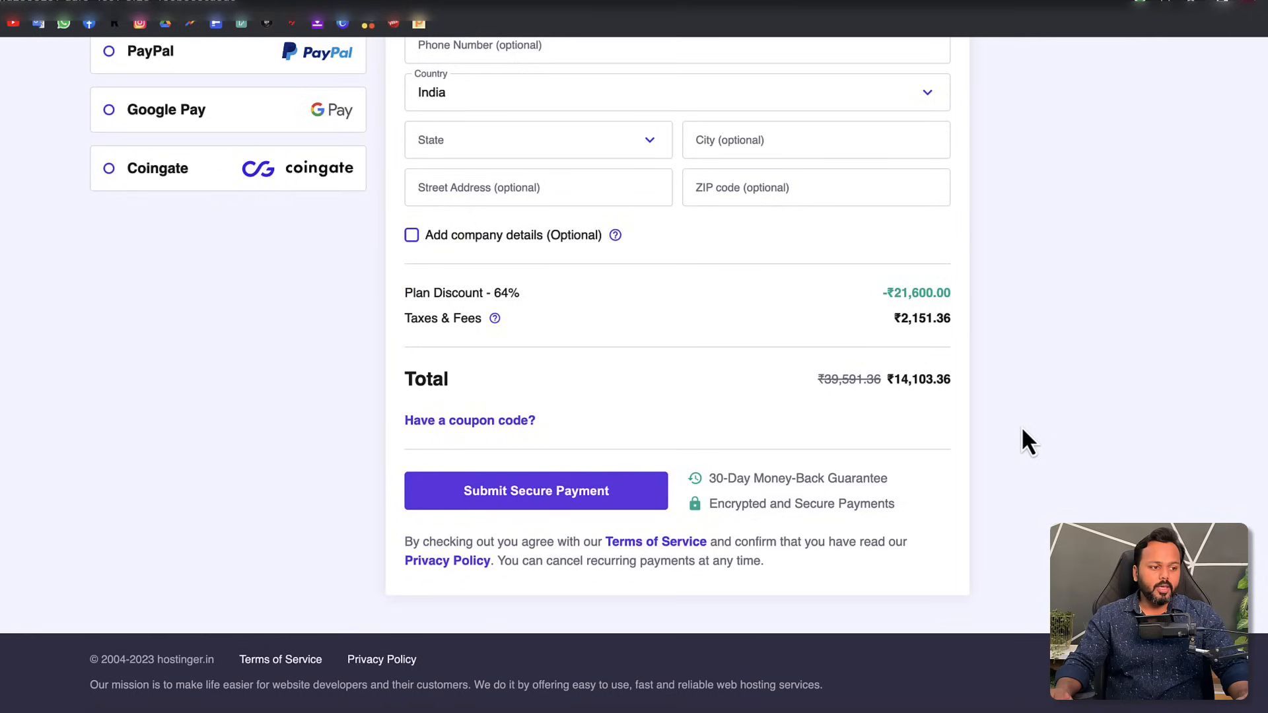
left_click(511, 423)
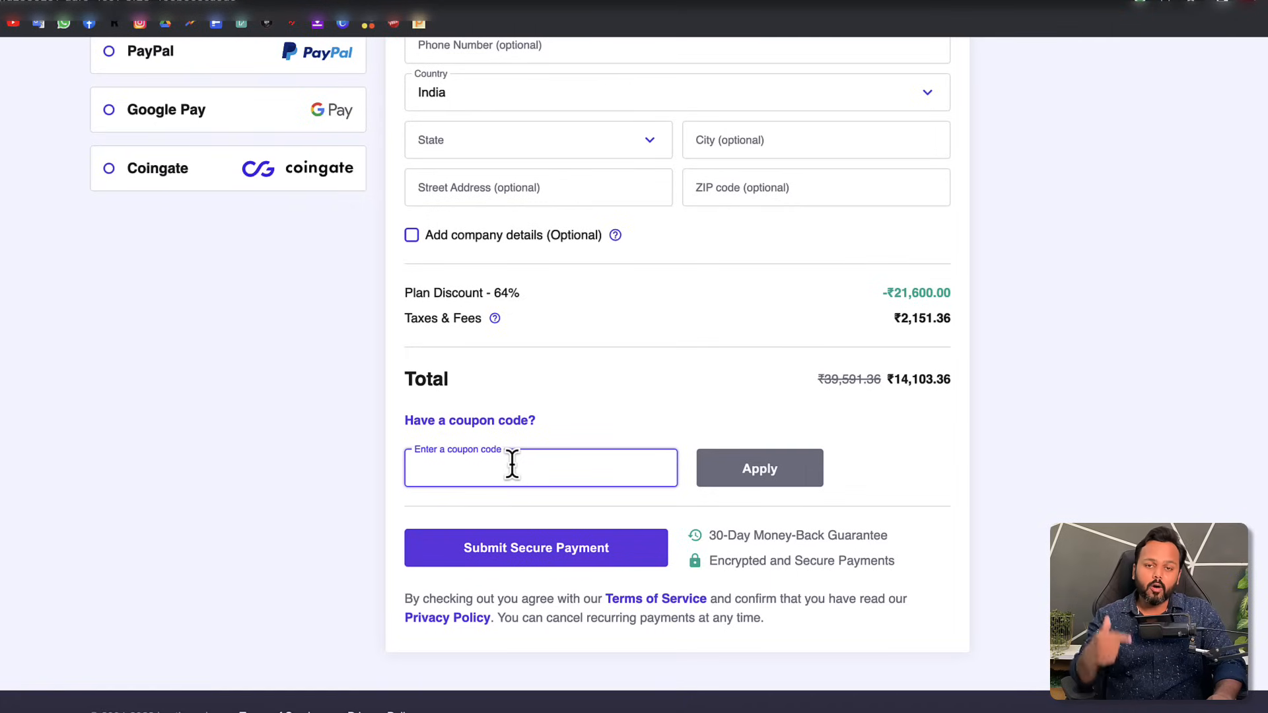
Step: Apply the creator's coupon code, raising the discount to 68% and the total to ₹12,693.02
type("SADD")
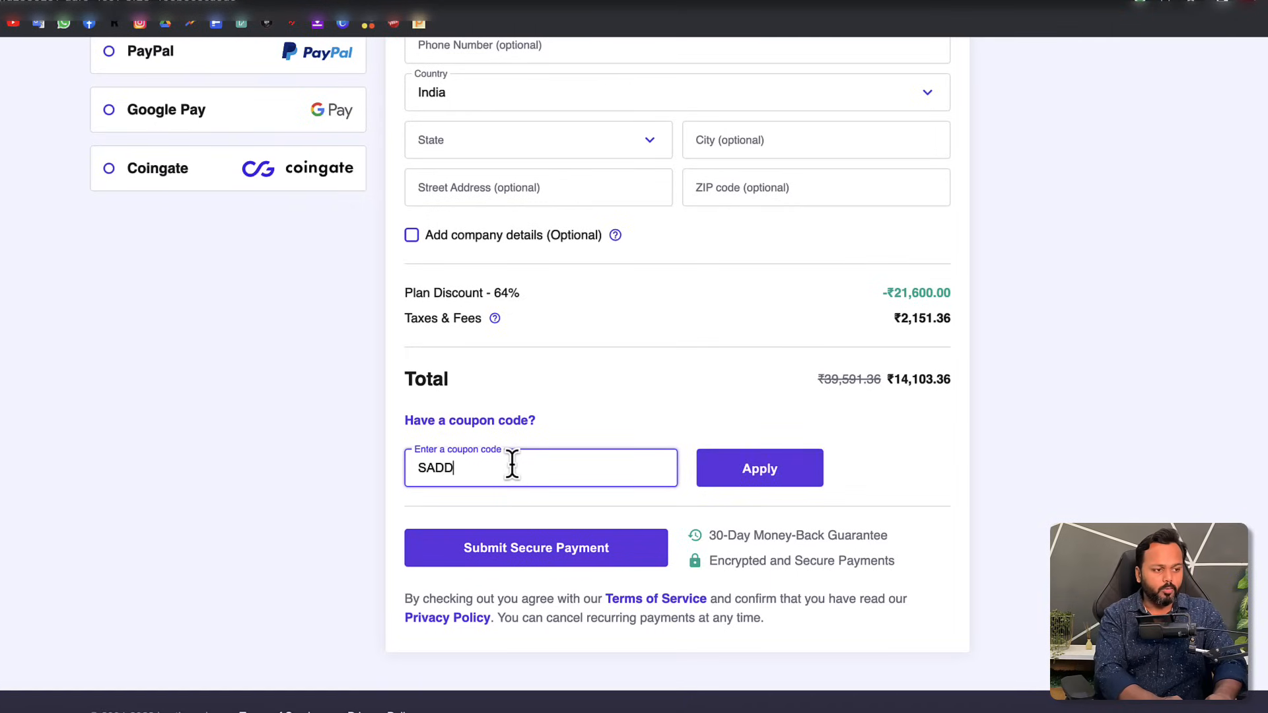
type("AM7")
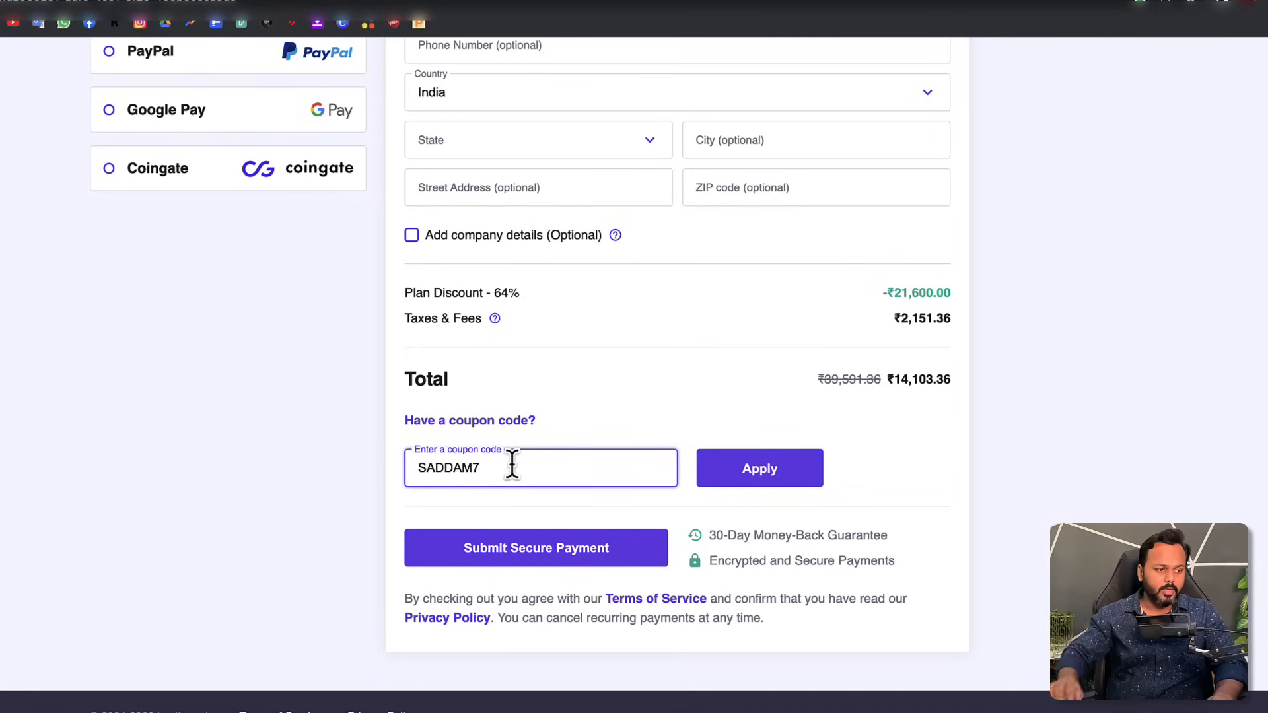
left_click(804, 472)
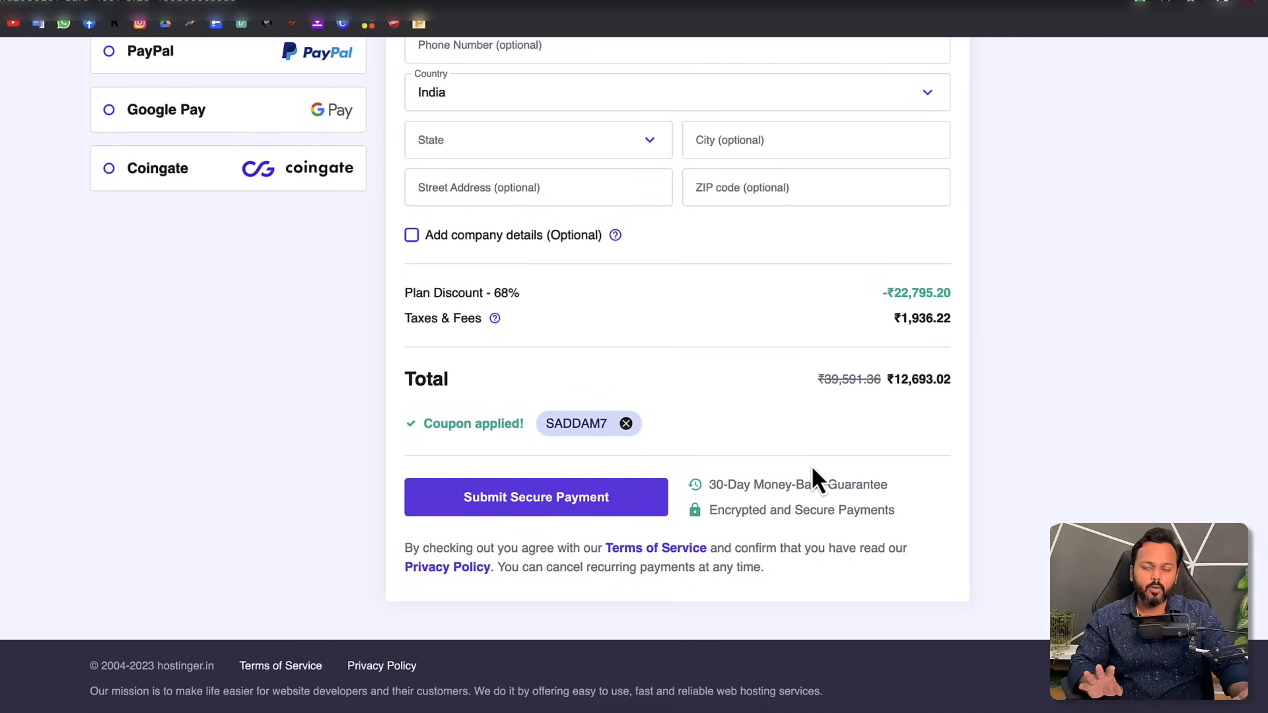
scroll(812, 467, "up", 3)
scroll(812, 467, "up", 1)
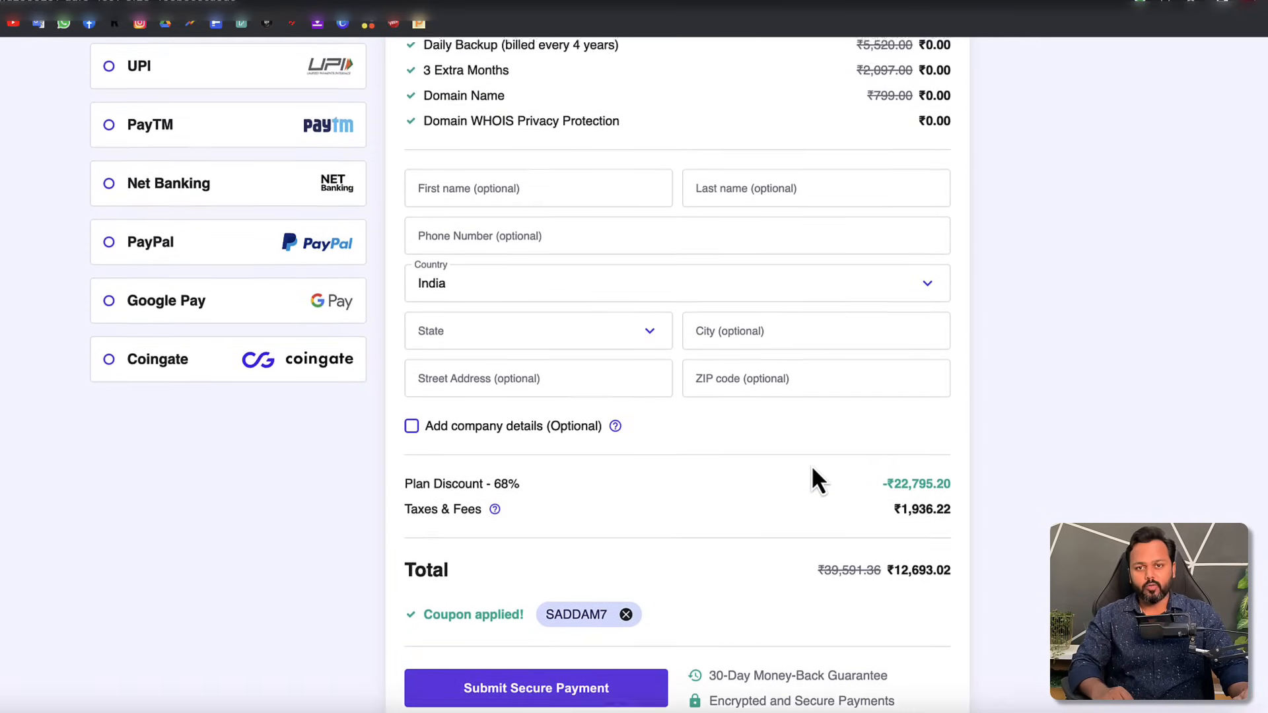
scroll(812, 467, "down", 1)
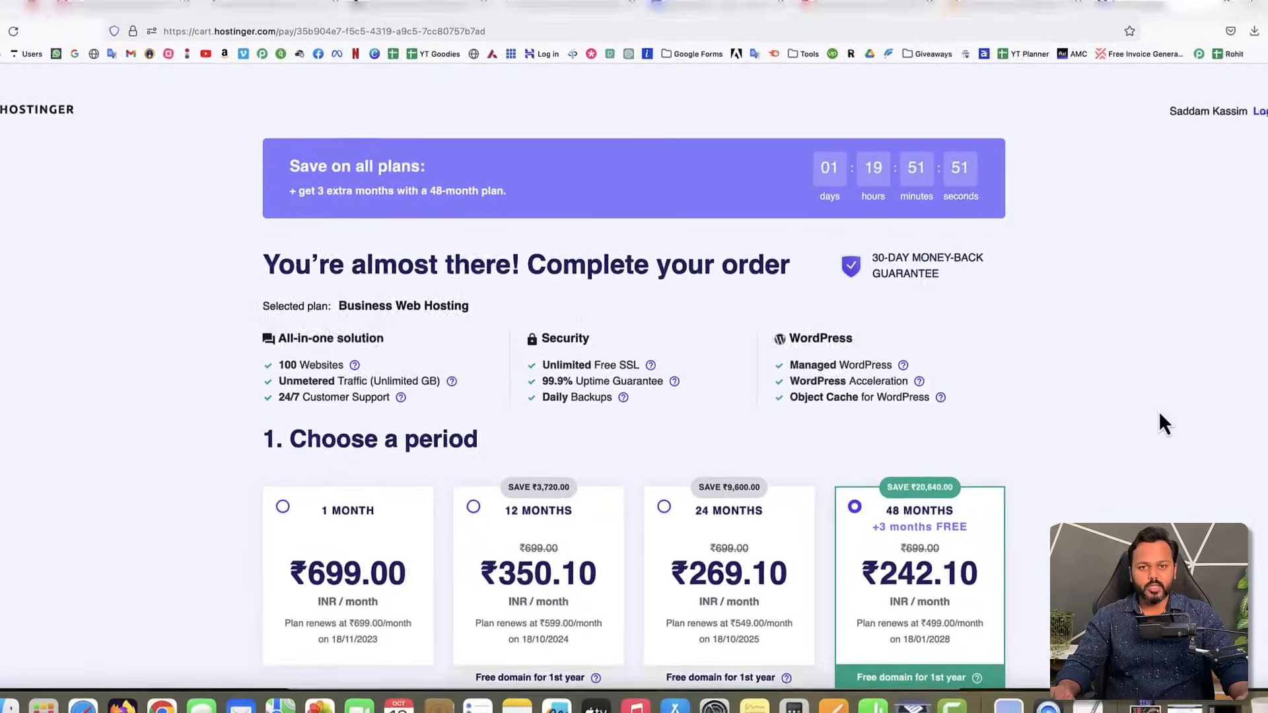
Step: Go to hostinger.in and log in to the Hostinger account
left_click(449, 31)
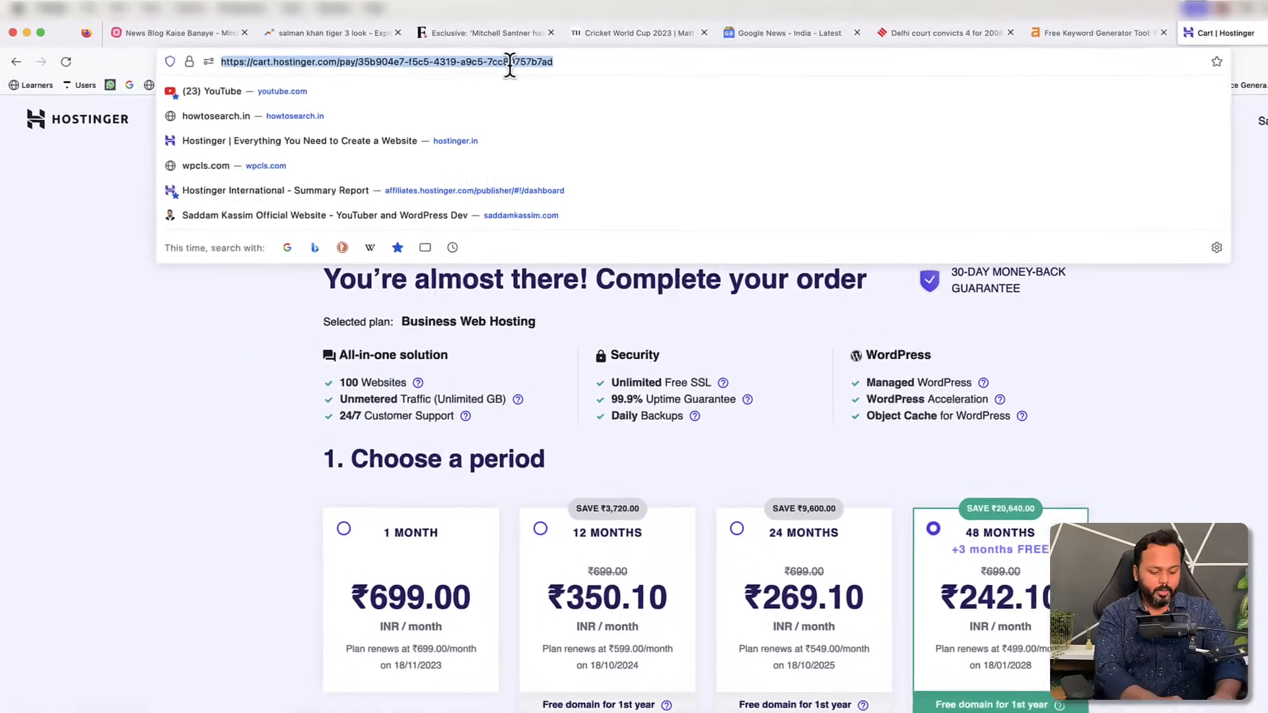
type("host")
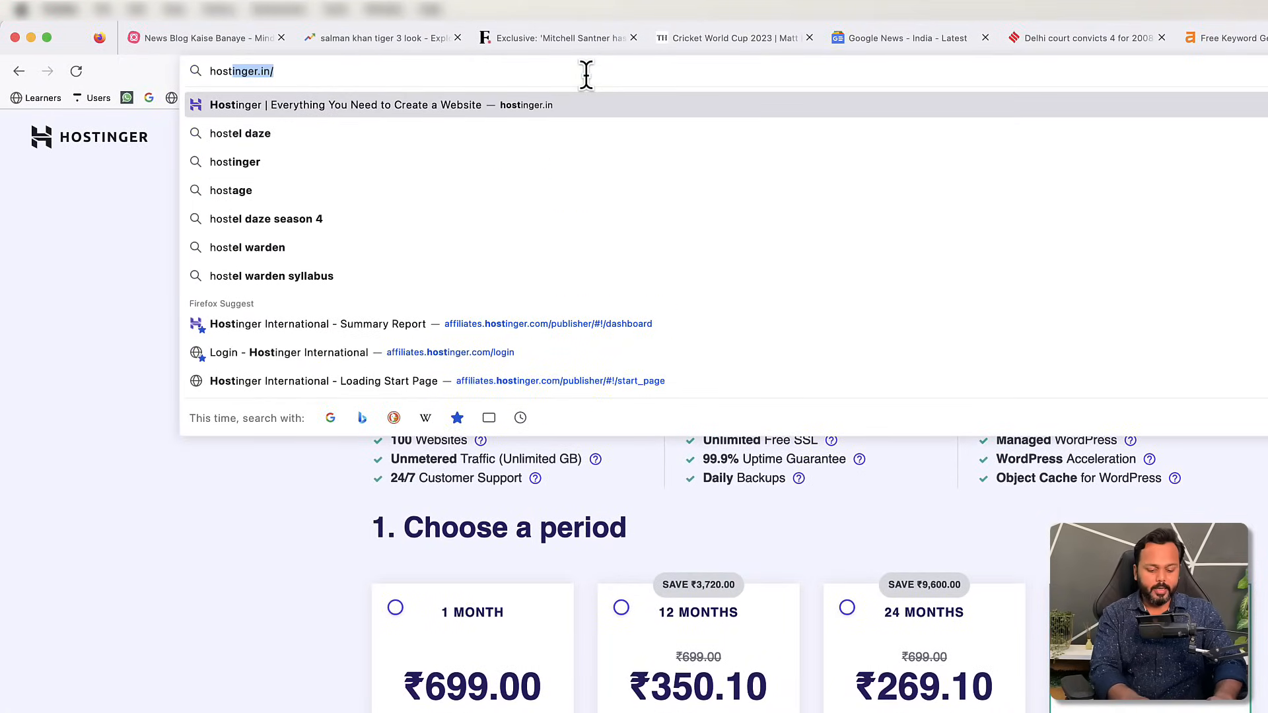
key("Return")
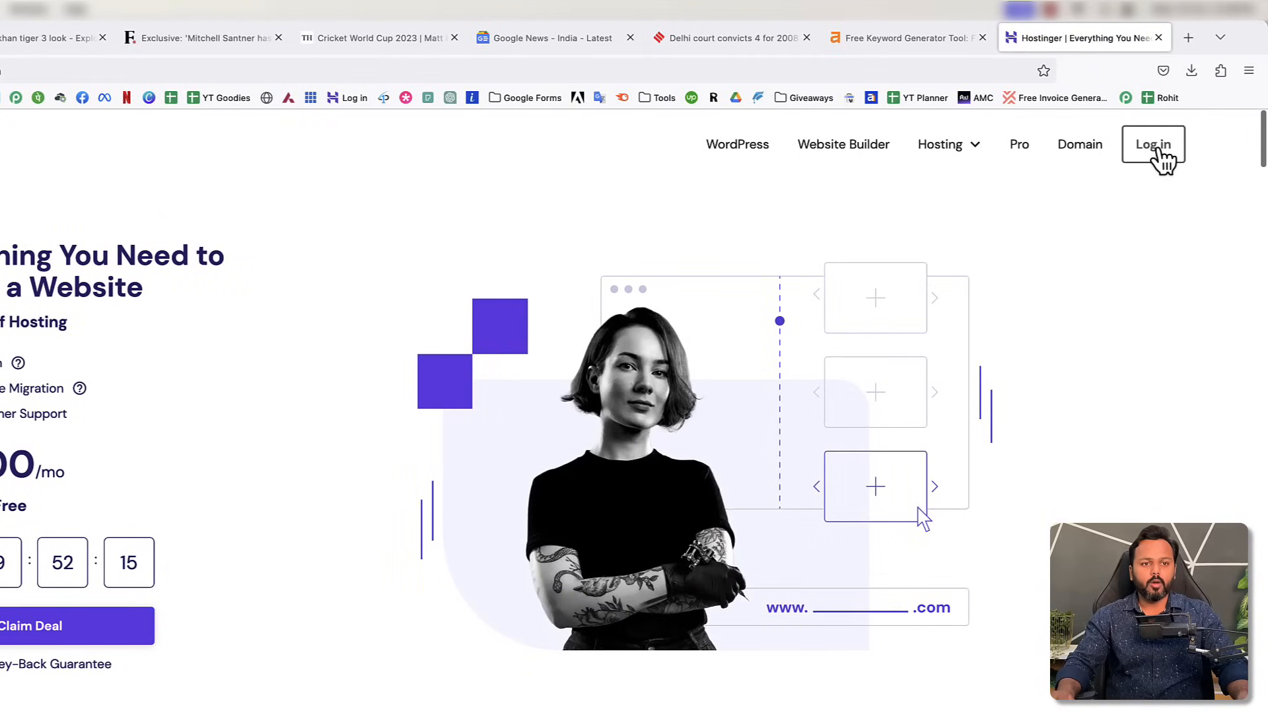
left_click(1185, 150)
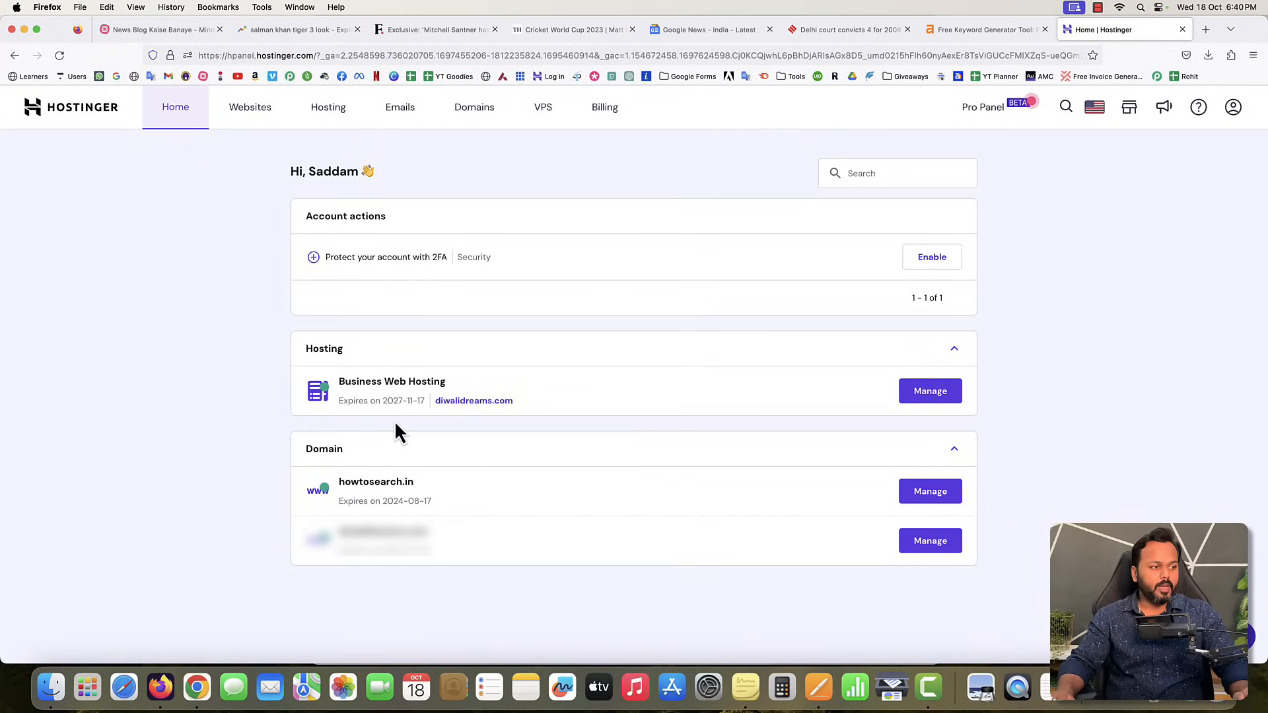
Step: Point out the Business Web Hosting plan and its expiry date, then go to Domains
left_click_drag(338, 381, 427, 383)
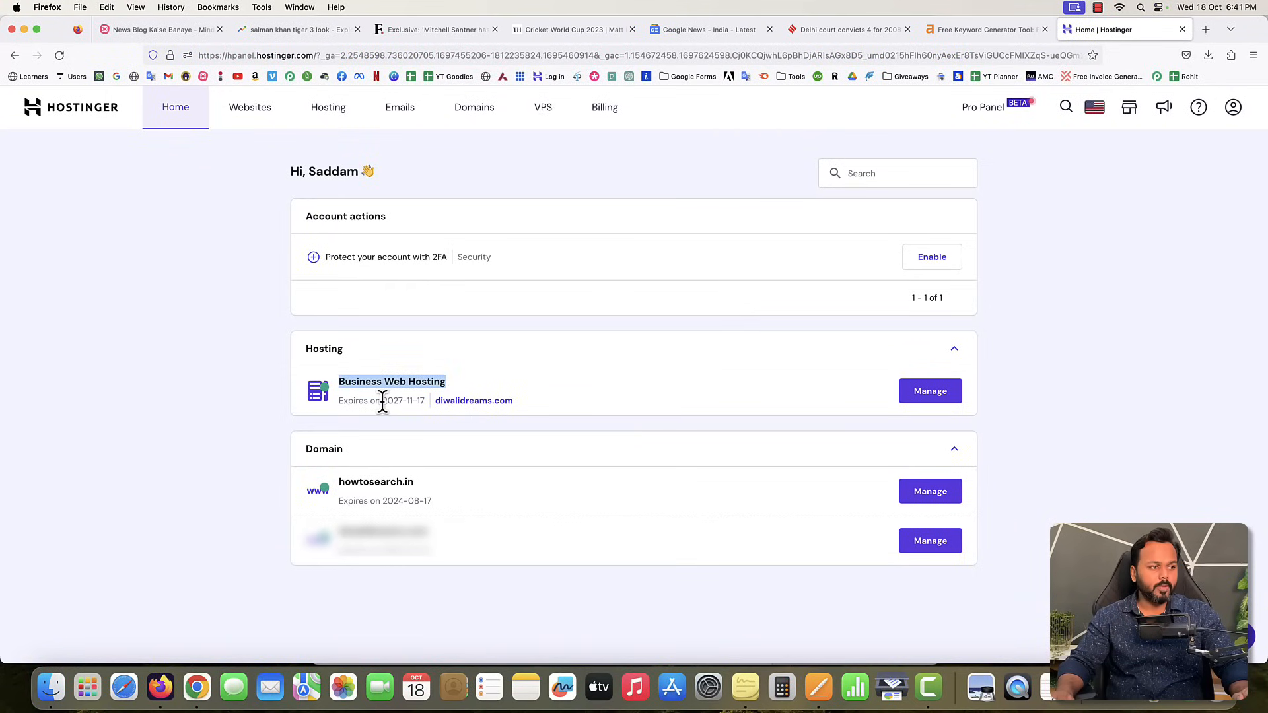
left_click_drag(383, 400, 423, 402)
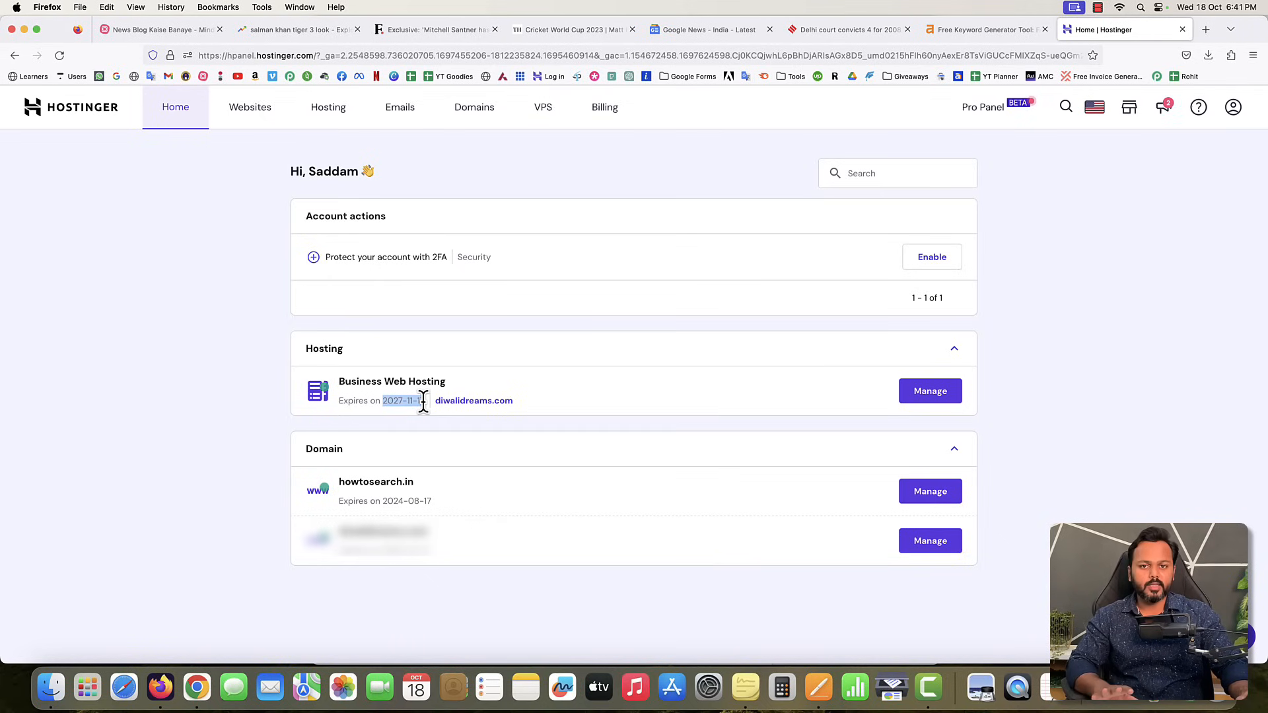
left_click(489, 339)
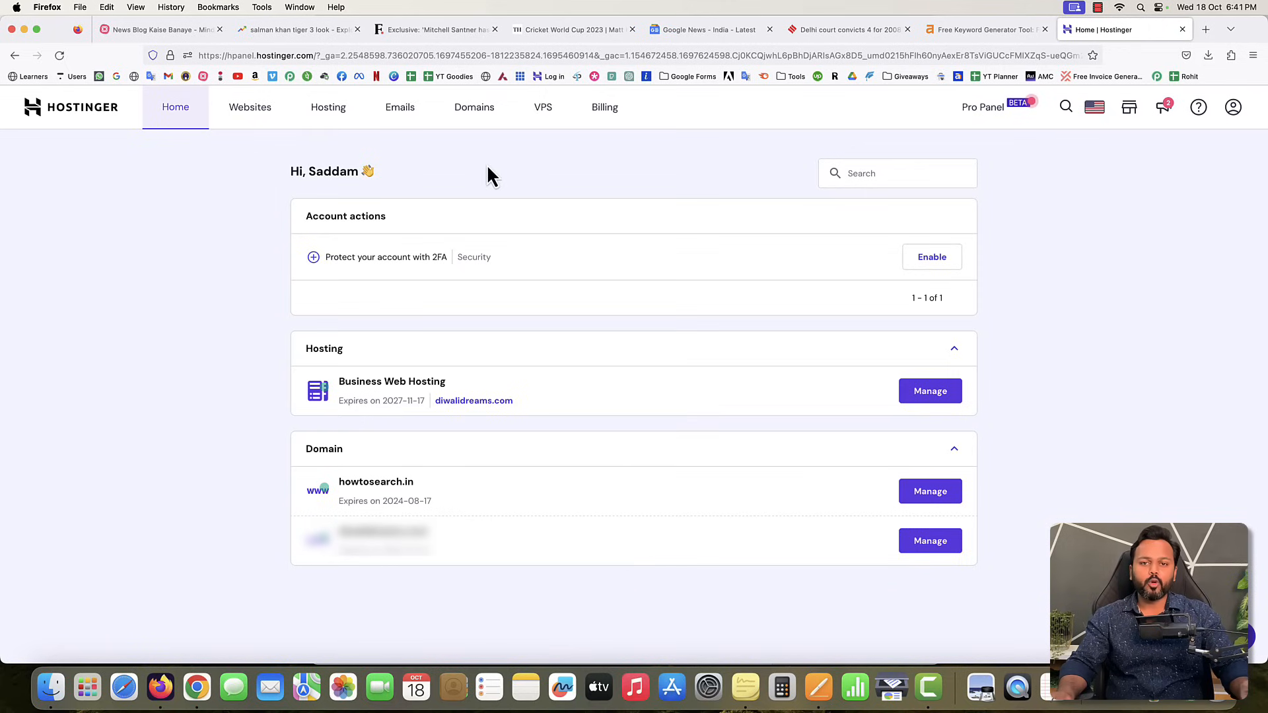
left_click(474, 114)
Step: Open Get a New Domain and paste AirTreksNews.com, copied from the Pages document, into the search
left_click(475, 235)
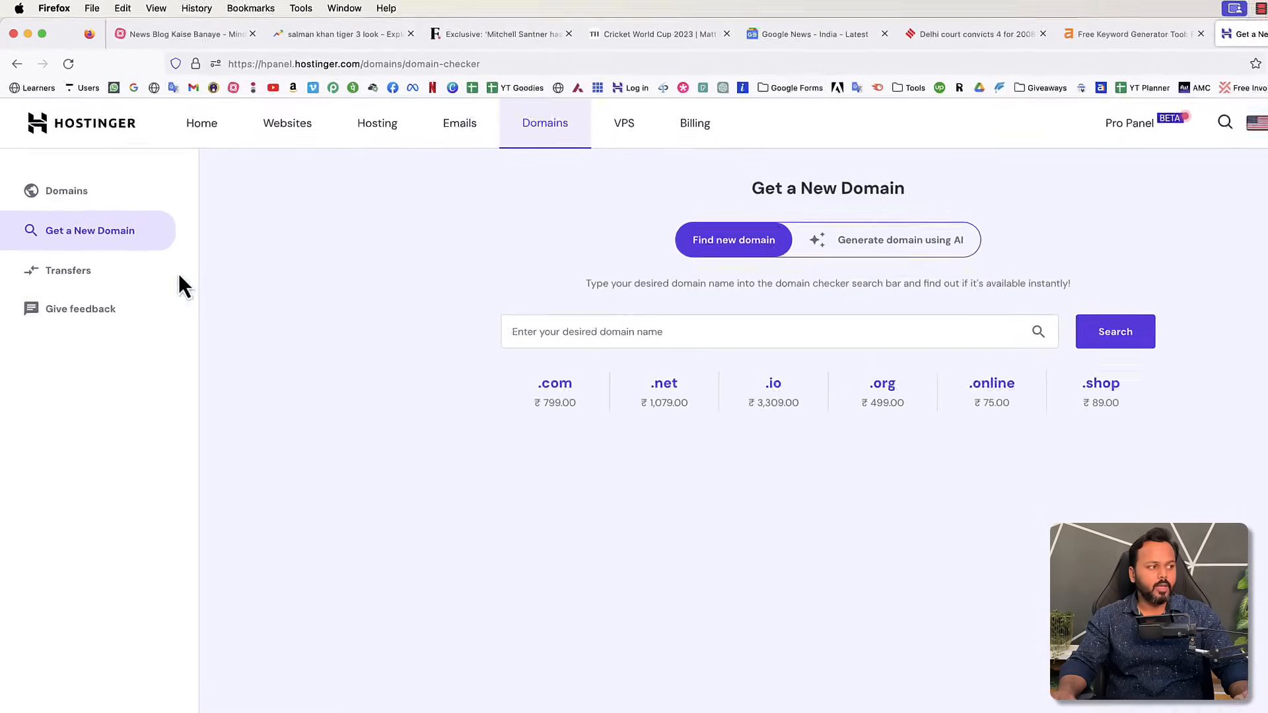
left_click(547, 332)
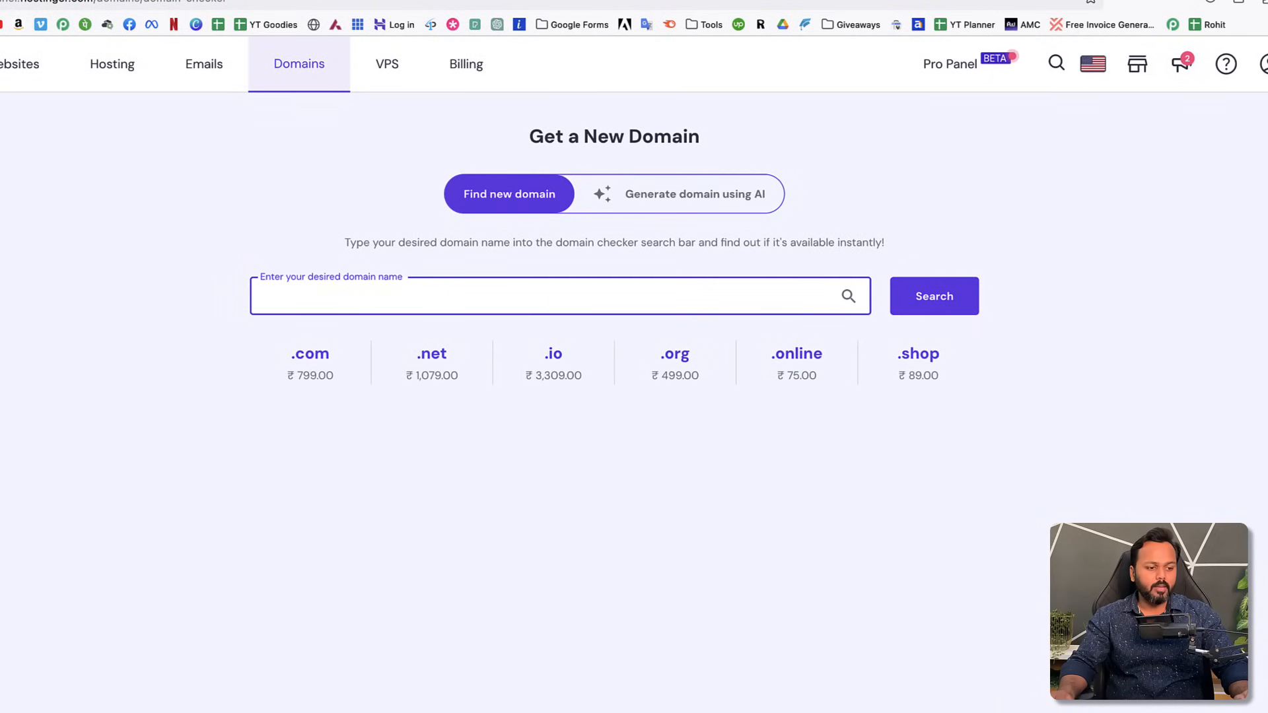
key("super+Tab")
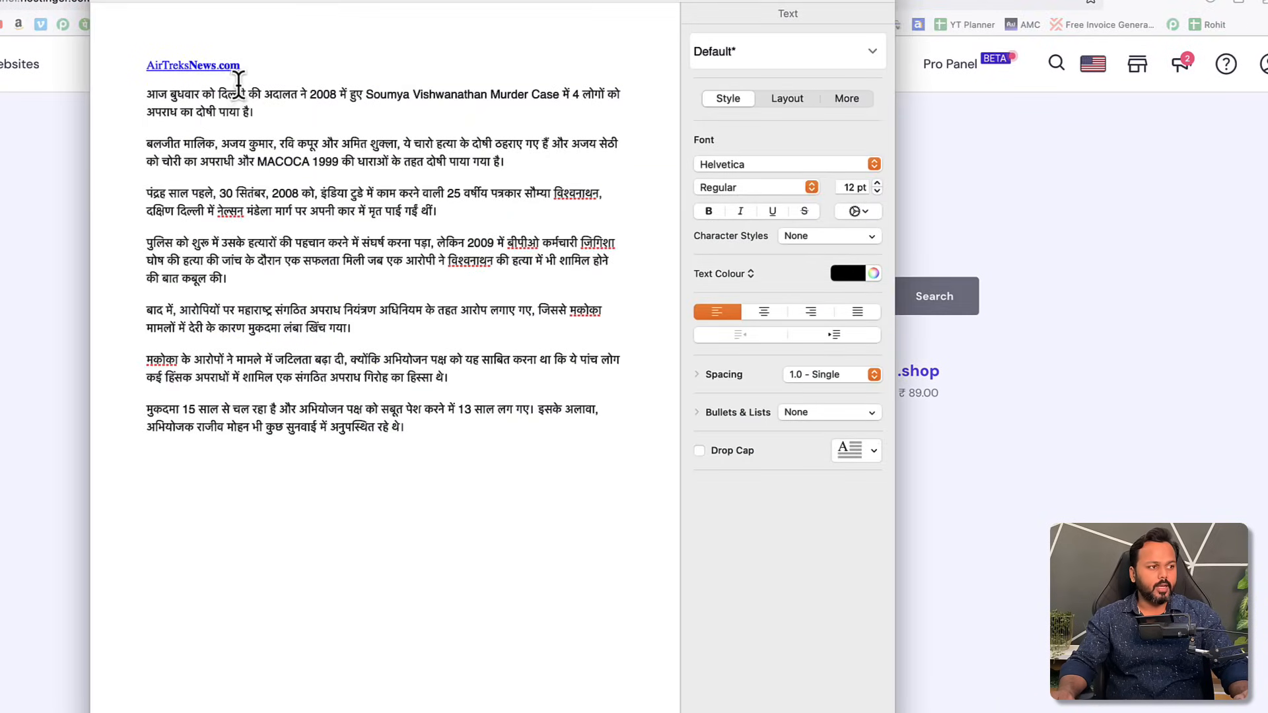
left_click_drag(243, 64, 133, 63)
key("super+c")
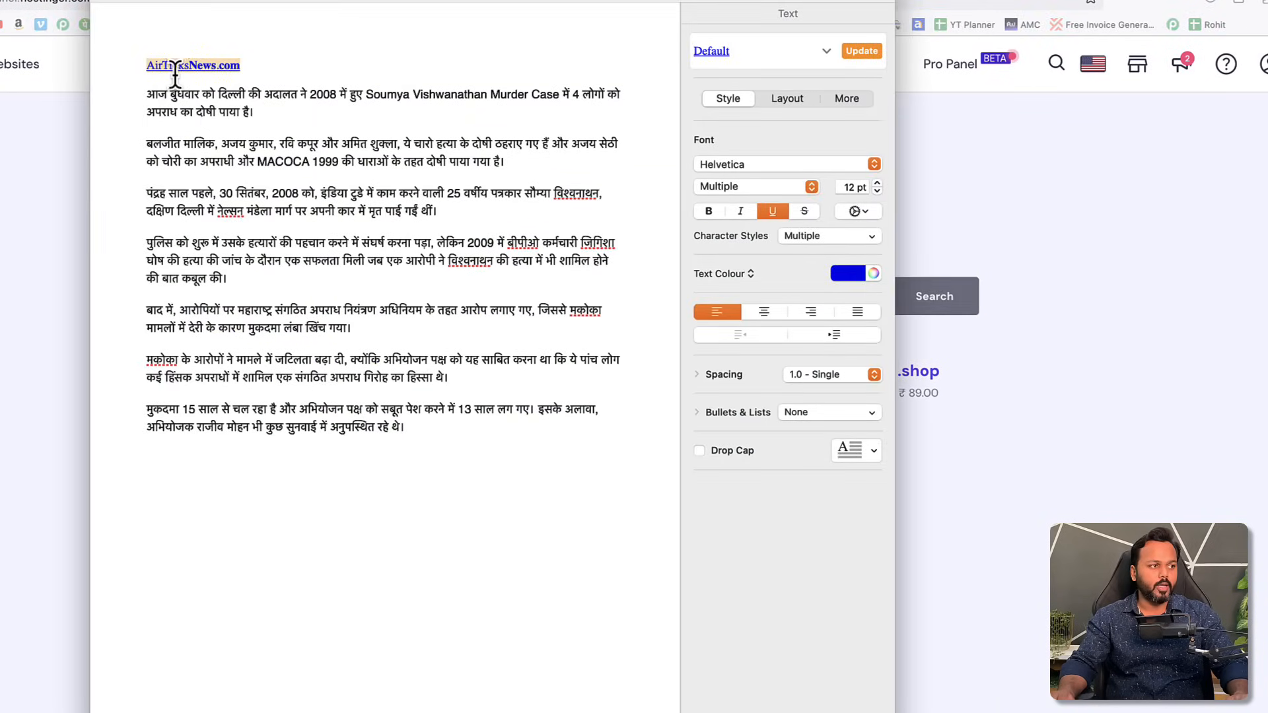
key("super+Tab")
key("super+v")
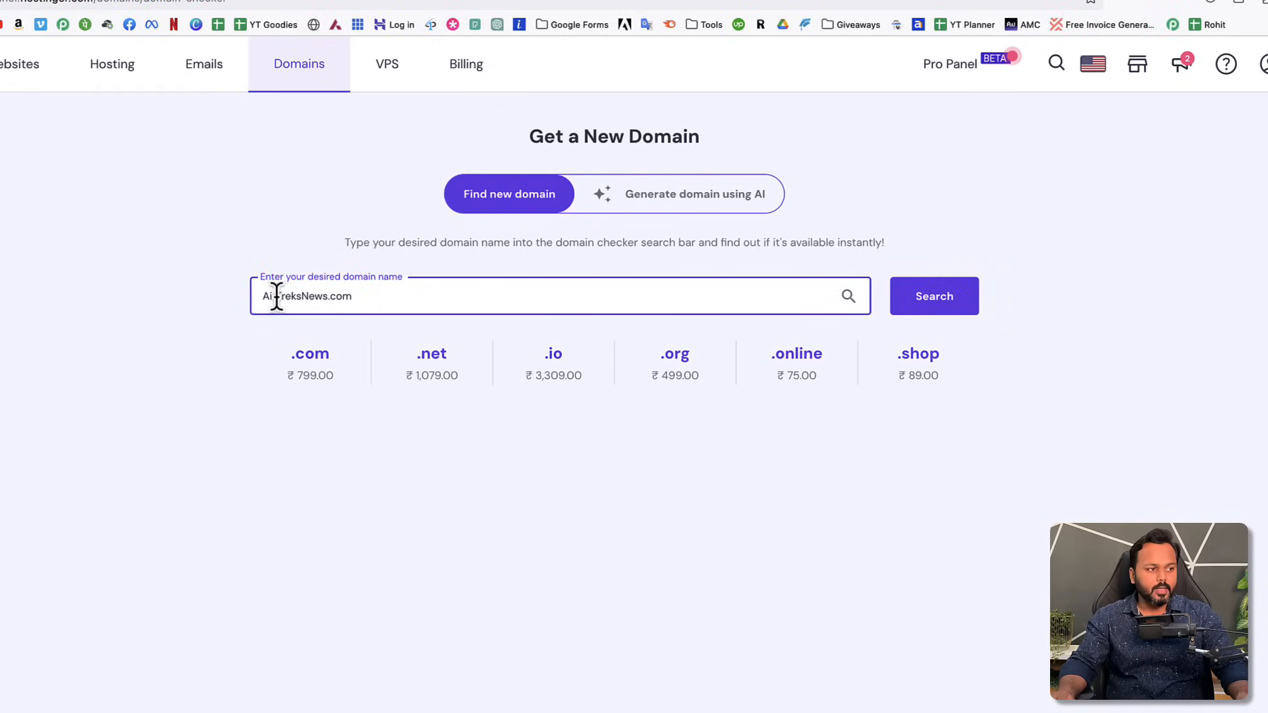
Step: Search AirTreksNews.com and highlight airtreksnews.com as available for ₹799.00 per year
left_click_drag(270, 295, 260, 293)
left_click(361, 296)
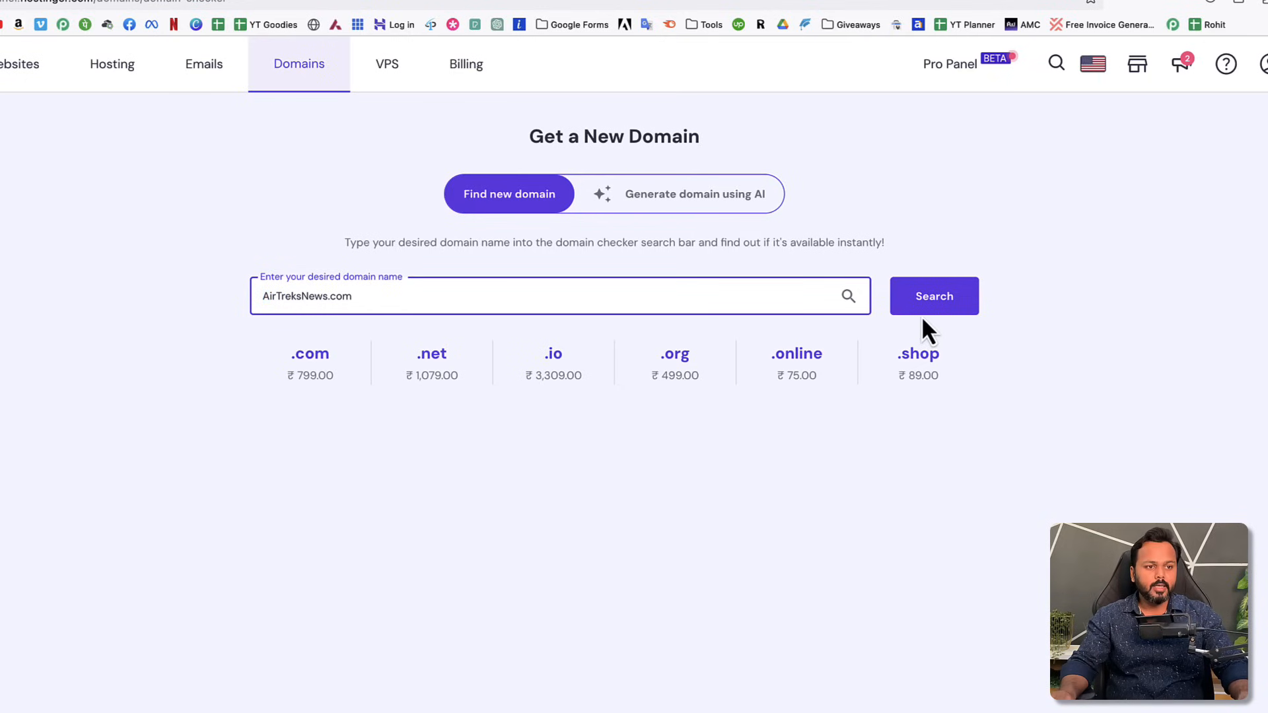
left_click(932, 298)
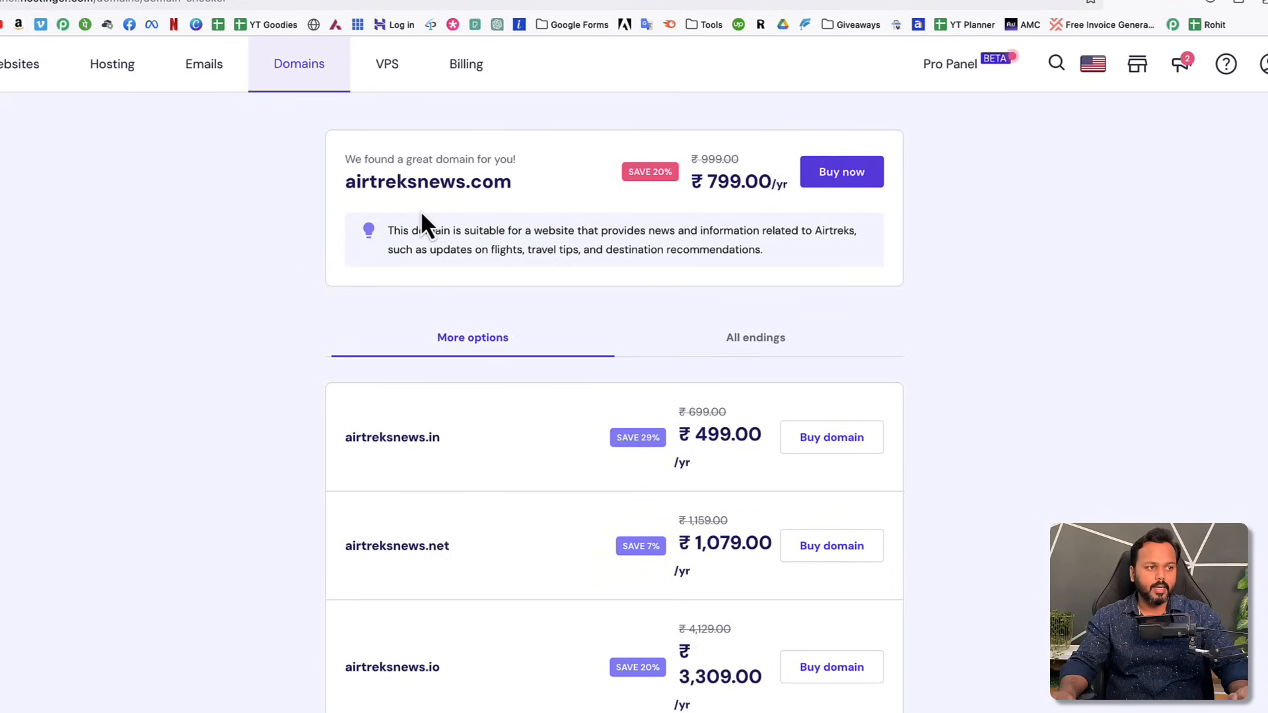
left_click_drag(348, 182, 512, 183)
left_click_drag(345, 158, 512, 160)
left_click_drag(707, 182, 764, 182)
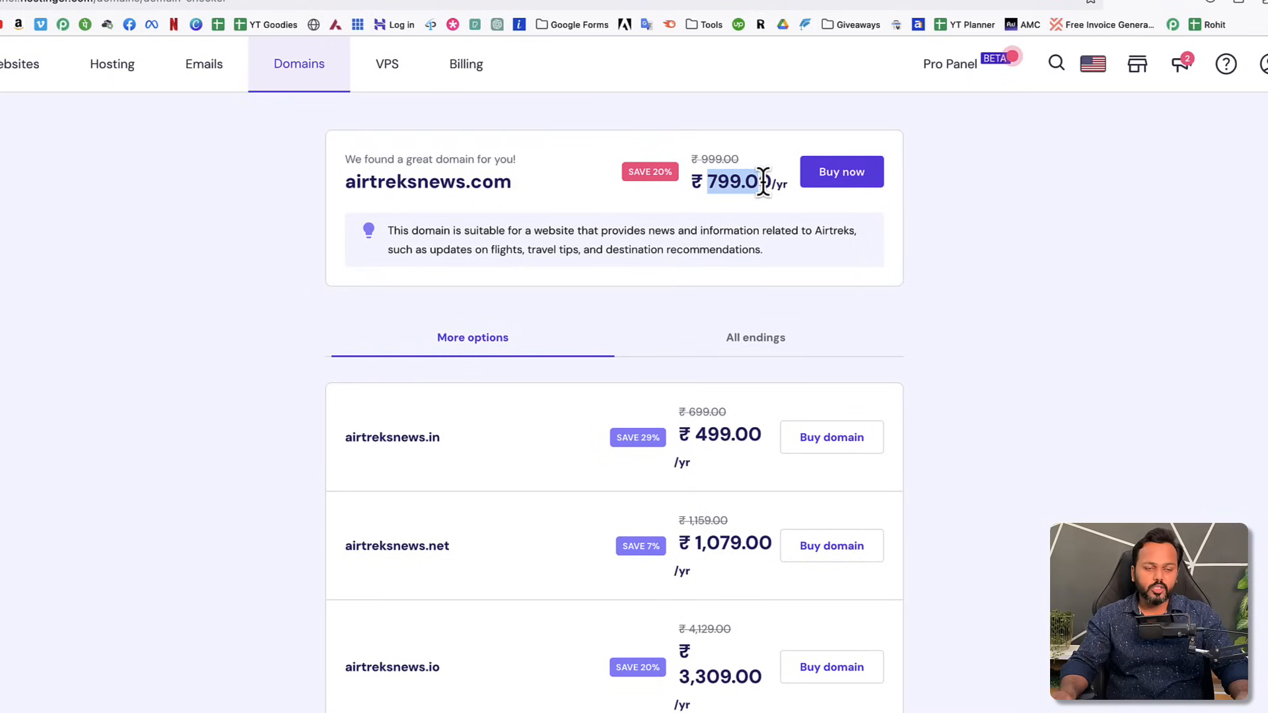
left_click(767, 216)
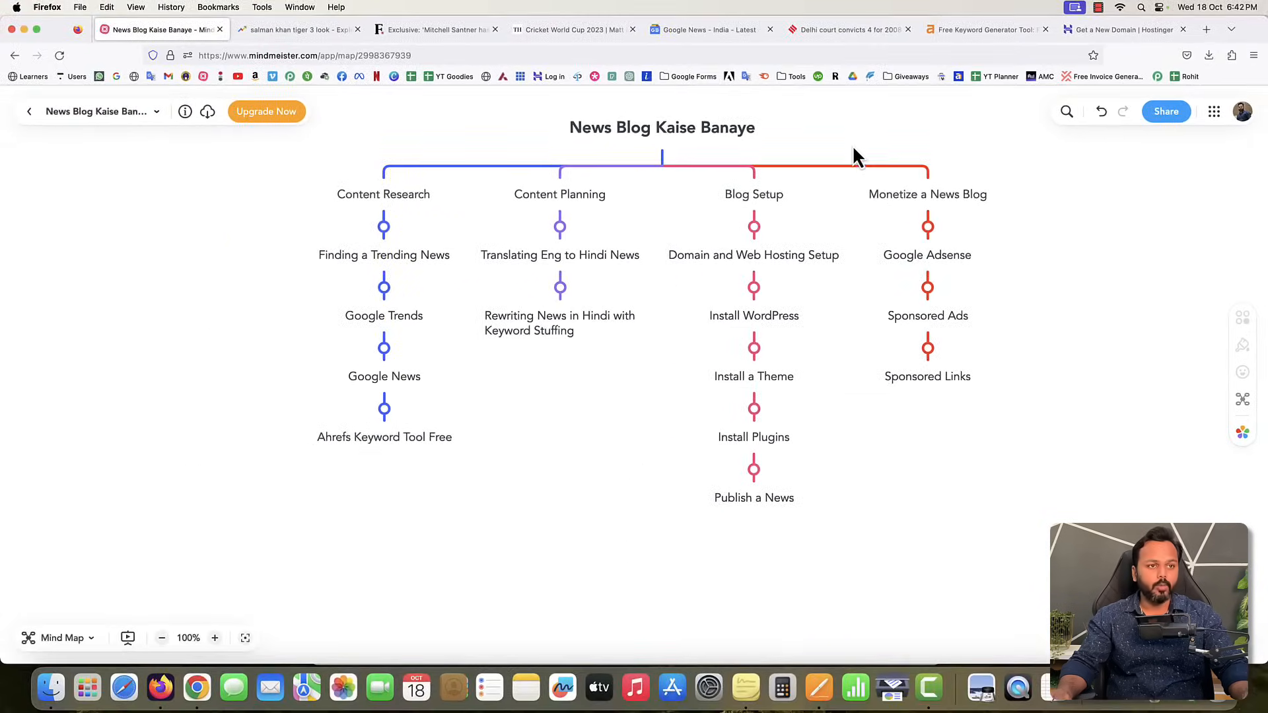
Step: Close the extra news and keyword generator tabs, keeping the Delhi court article and Hostinger
left_click(357, 29)
left_click(357, 29)
left_click(357, 29)
left_click(357, 29)
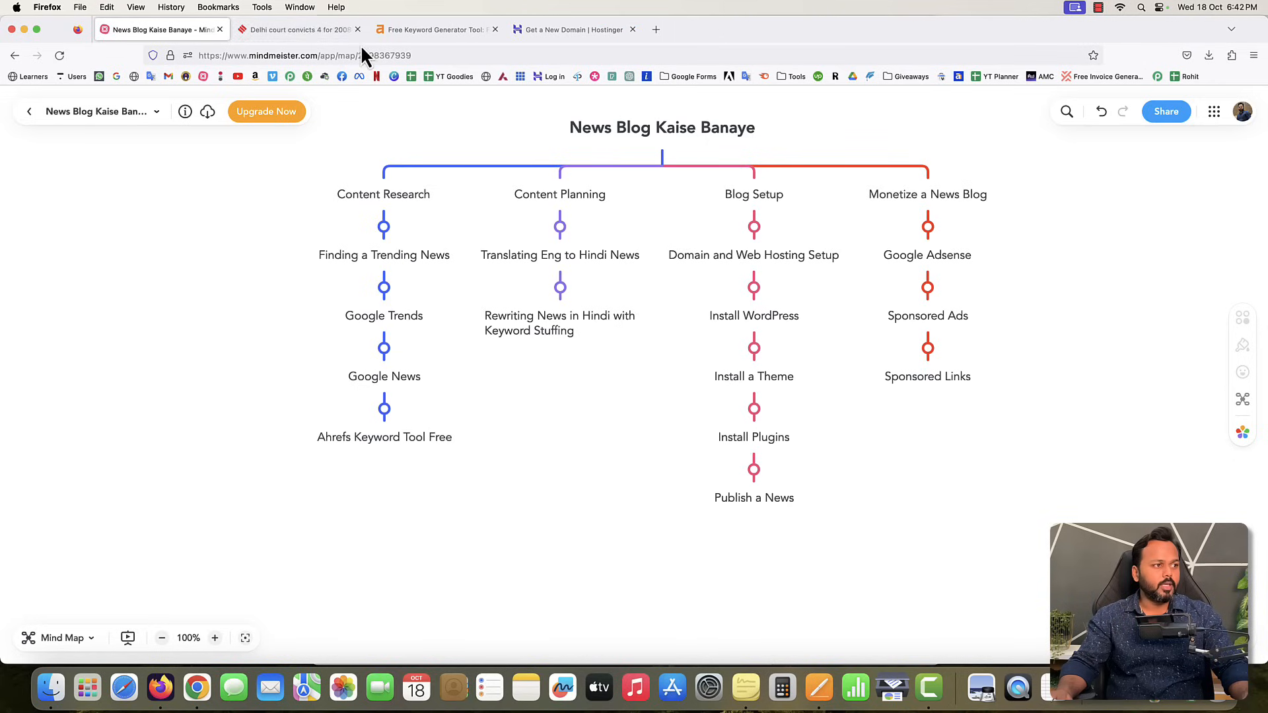
left_click(290, 29)
left_click(496, 29)
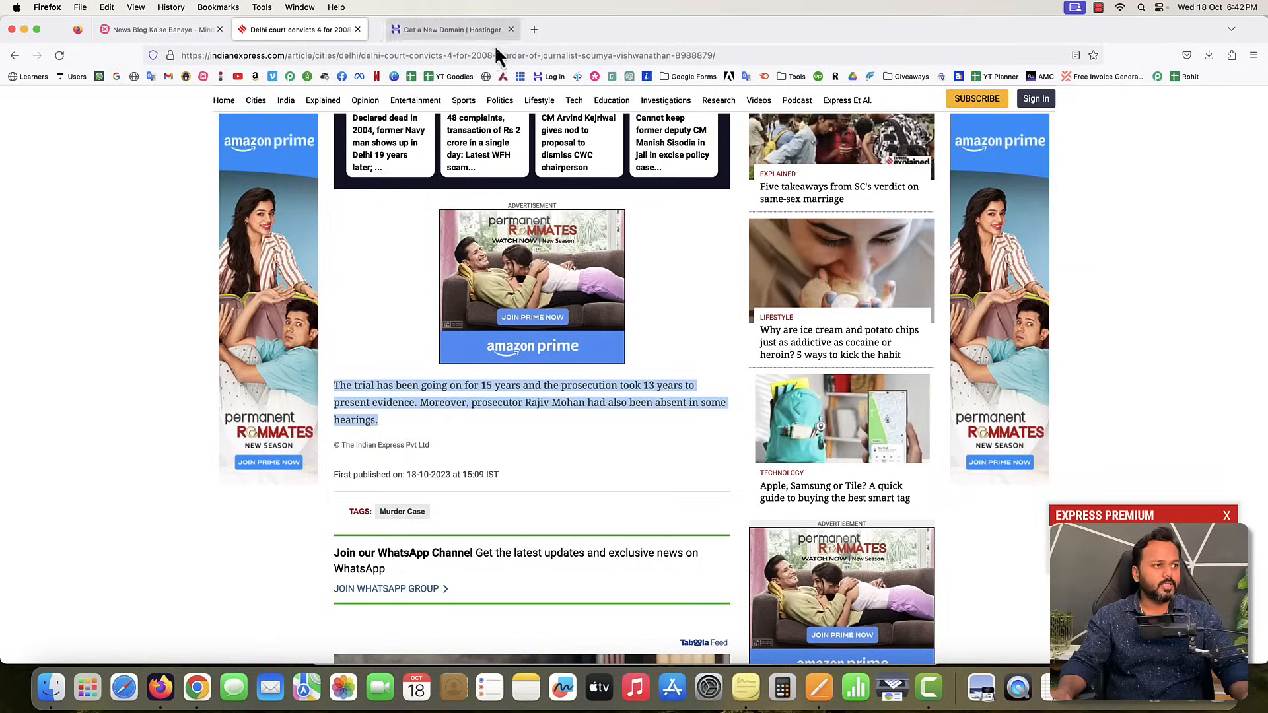
left_click(436, 30)
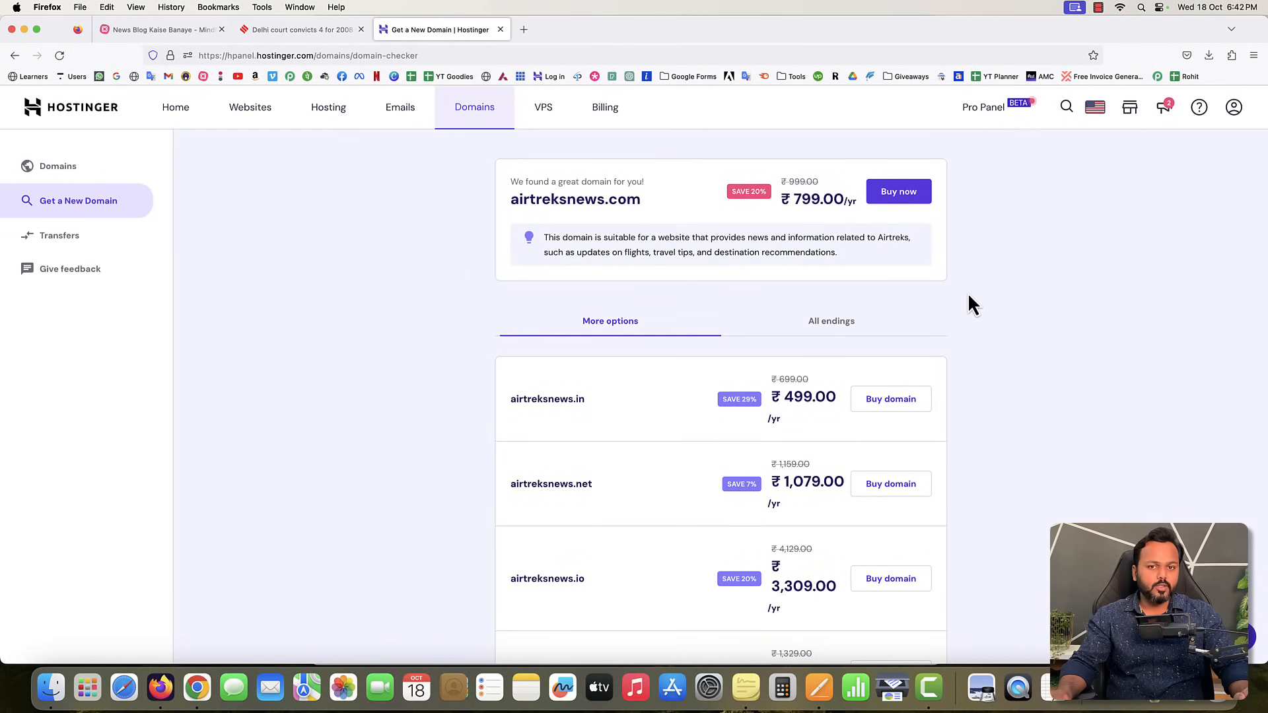
scroll(384, 220, "up", 3)
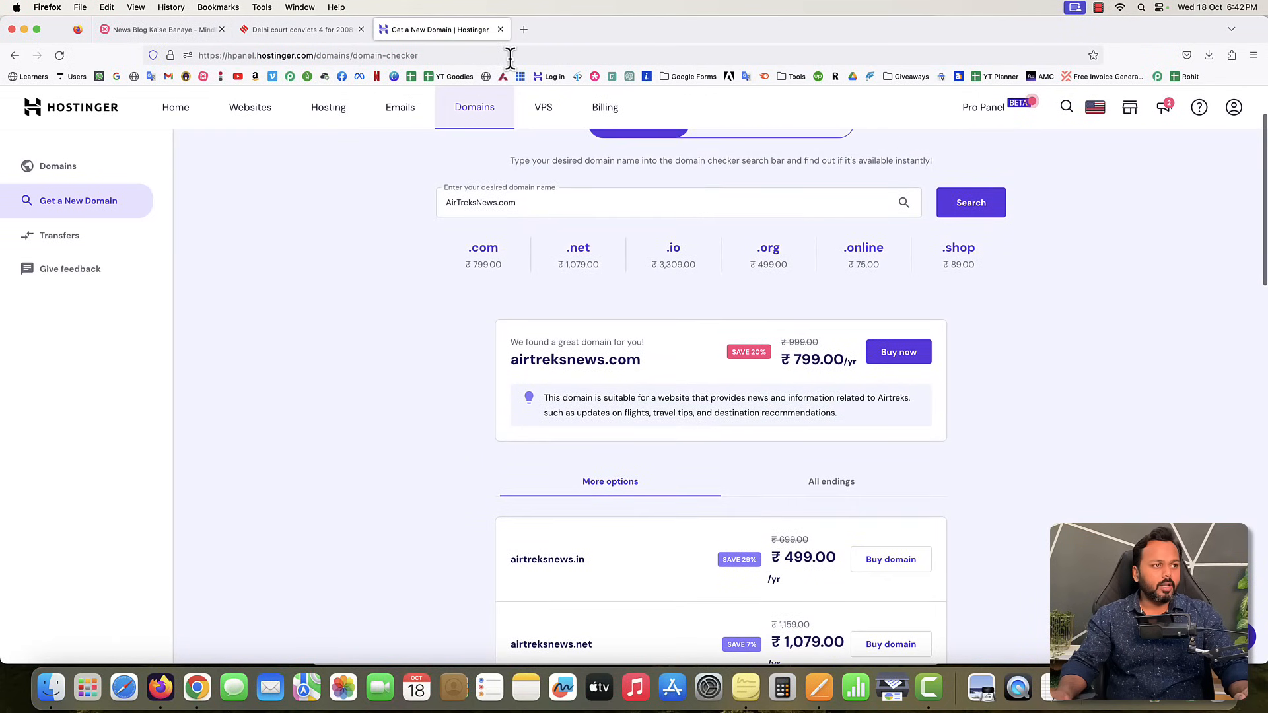
Step: Try howtosearch.in in a new tab, hitting a Secure Connection Failed error, then return to Hostinger
left_click(523, 29)
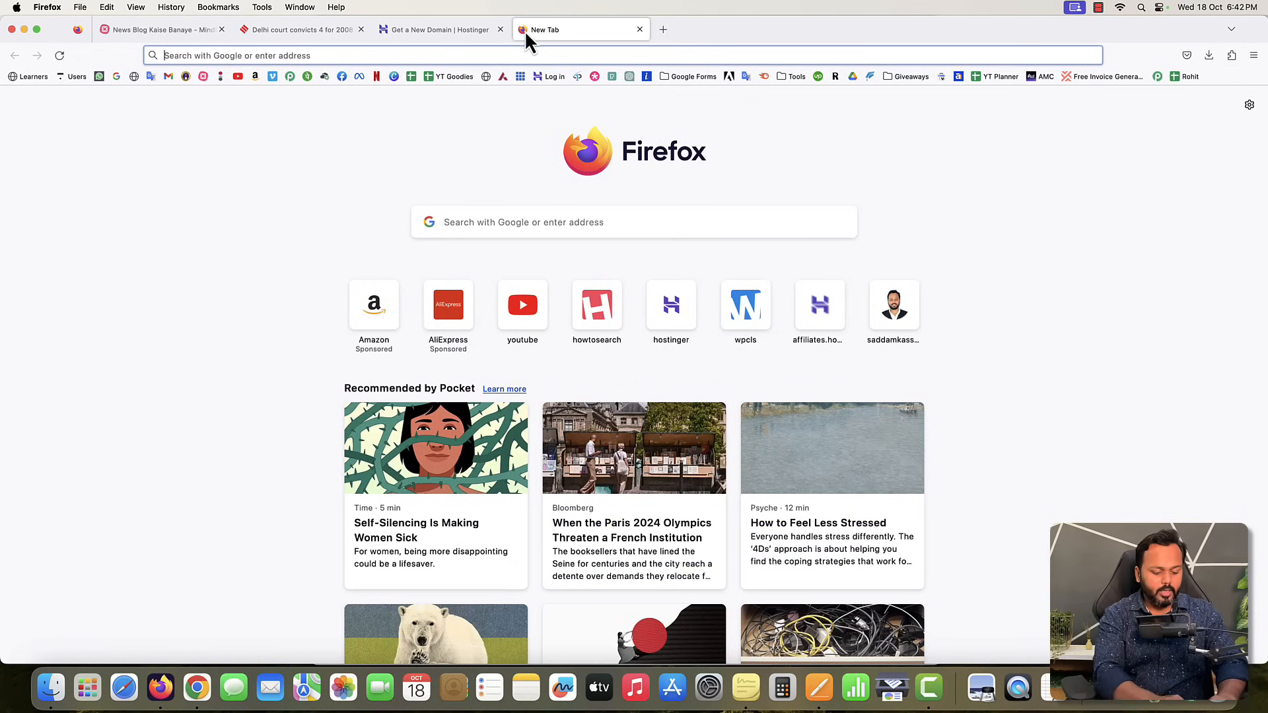
type("howtosearch.in")
key("Return")
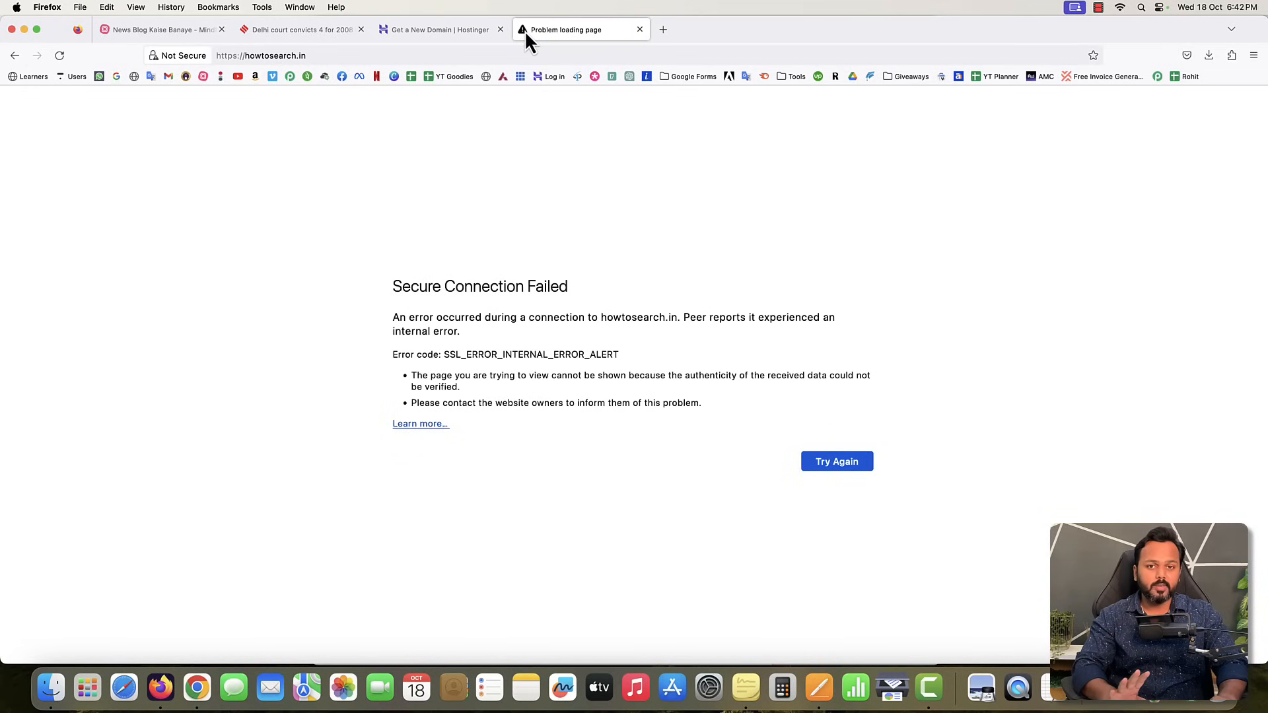
left_click(430, 30)
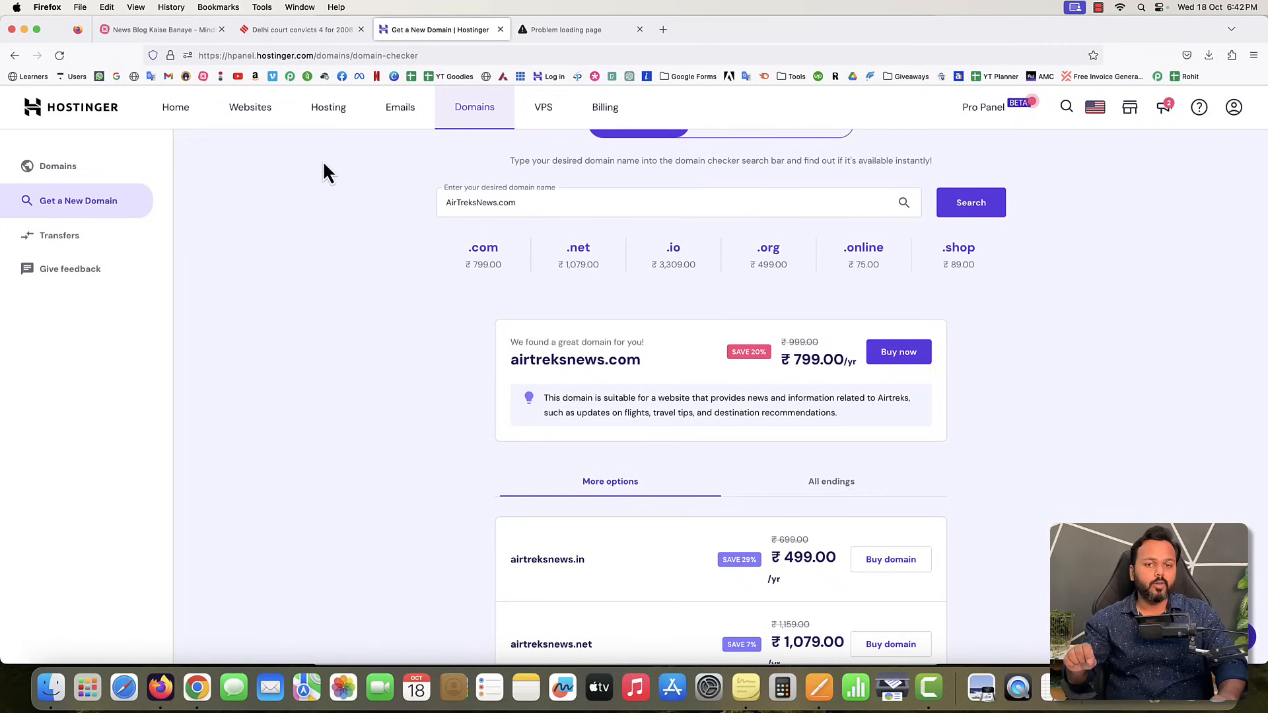
left_click(535, 30)
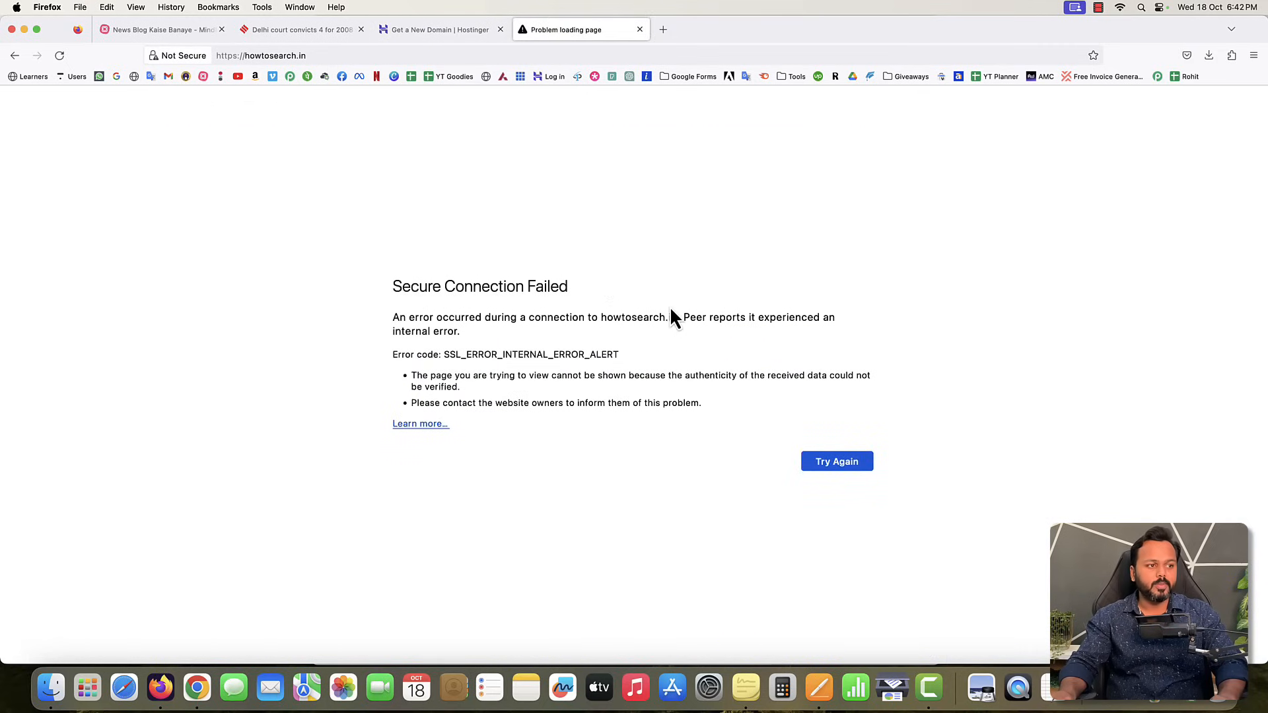
left_click(422, 30)
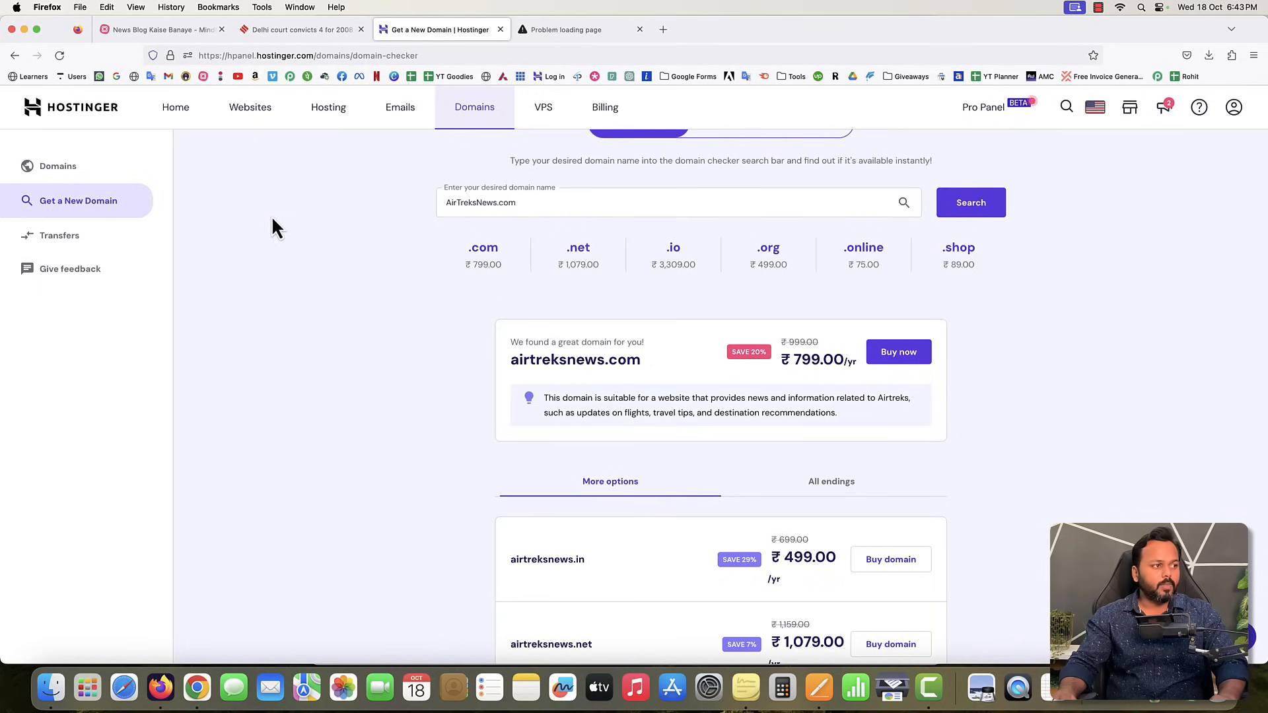
scroll(271, 215, "up", 3)
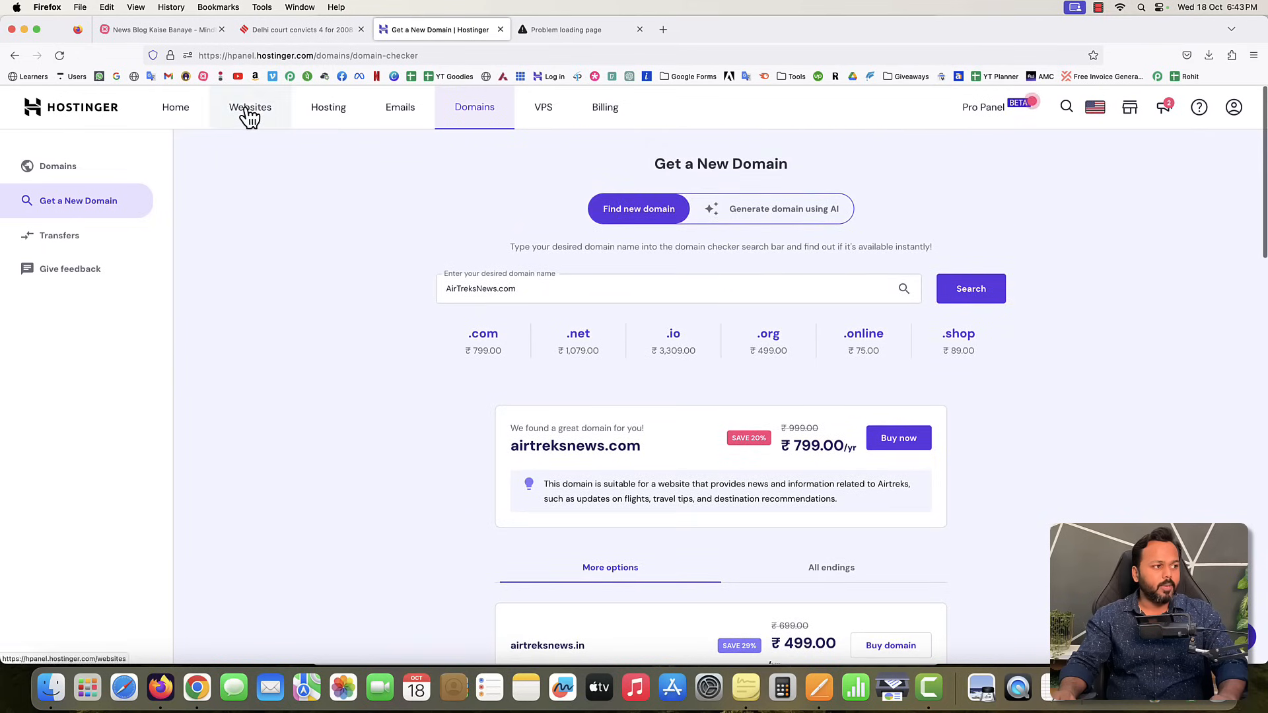
Step: From the Websites list, start creating a website and choose Blog as its type
left_click(247, 117)
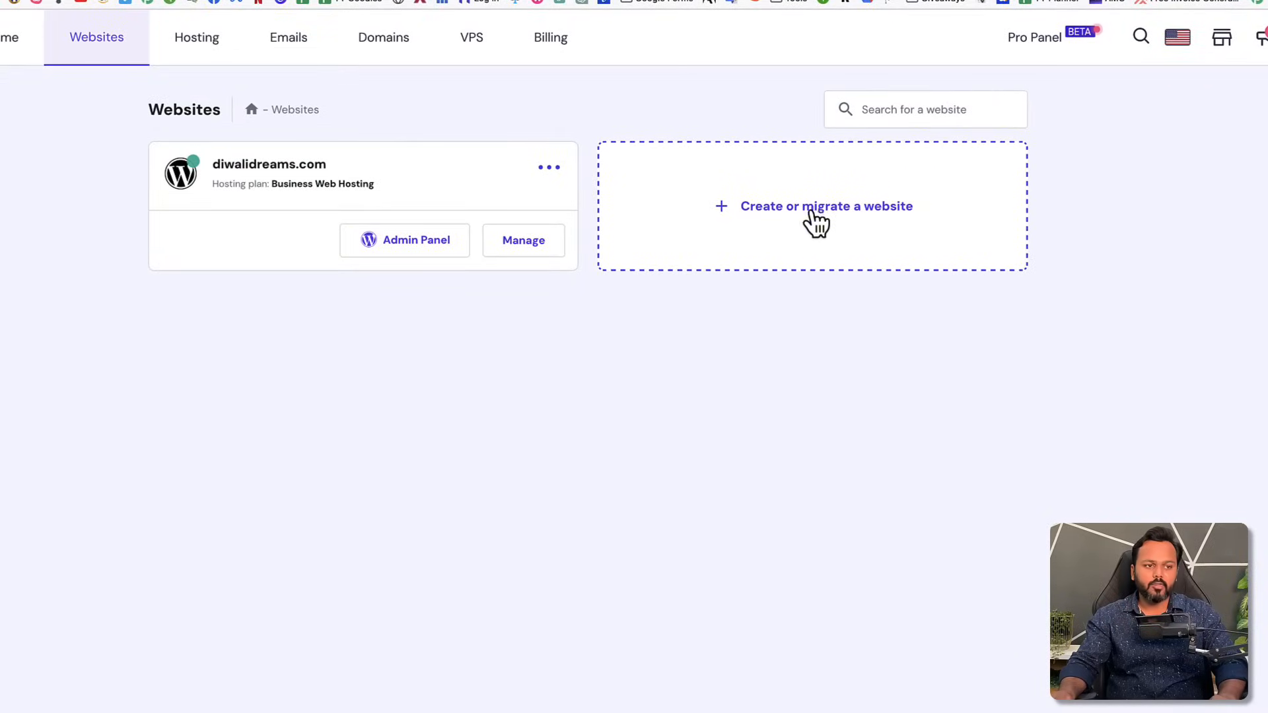
left_click(753, 209)
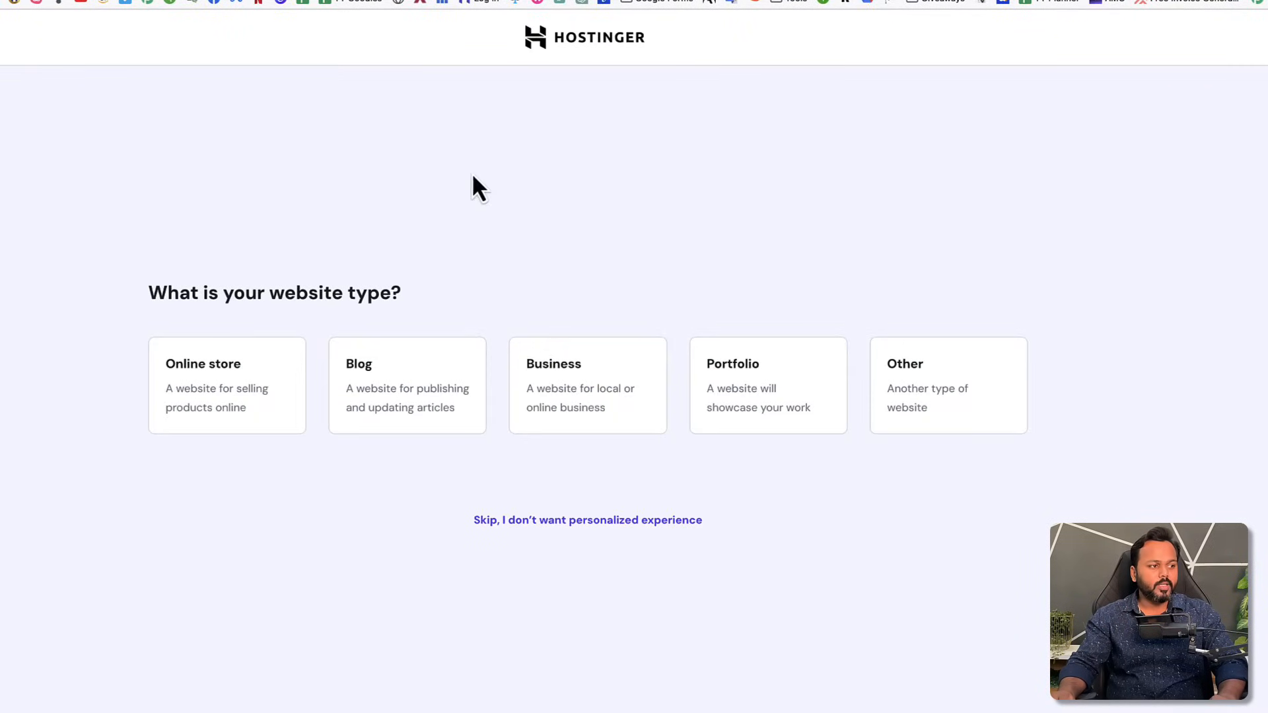
left_click_drag(150, 290, 396, 298)
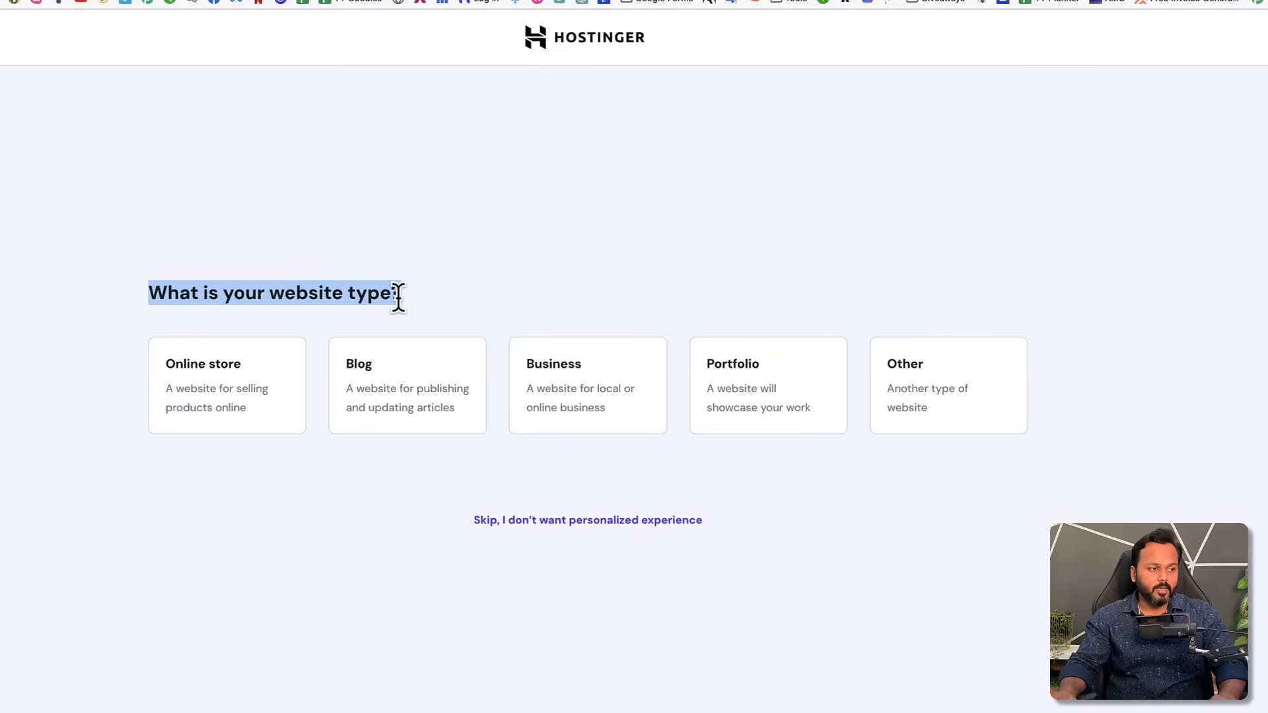
left_click(453, 294)
left_click(389, 402)
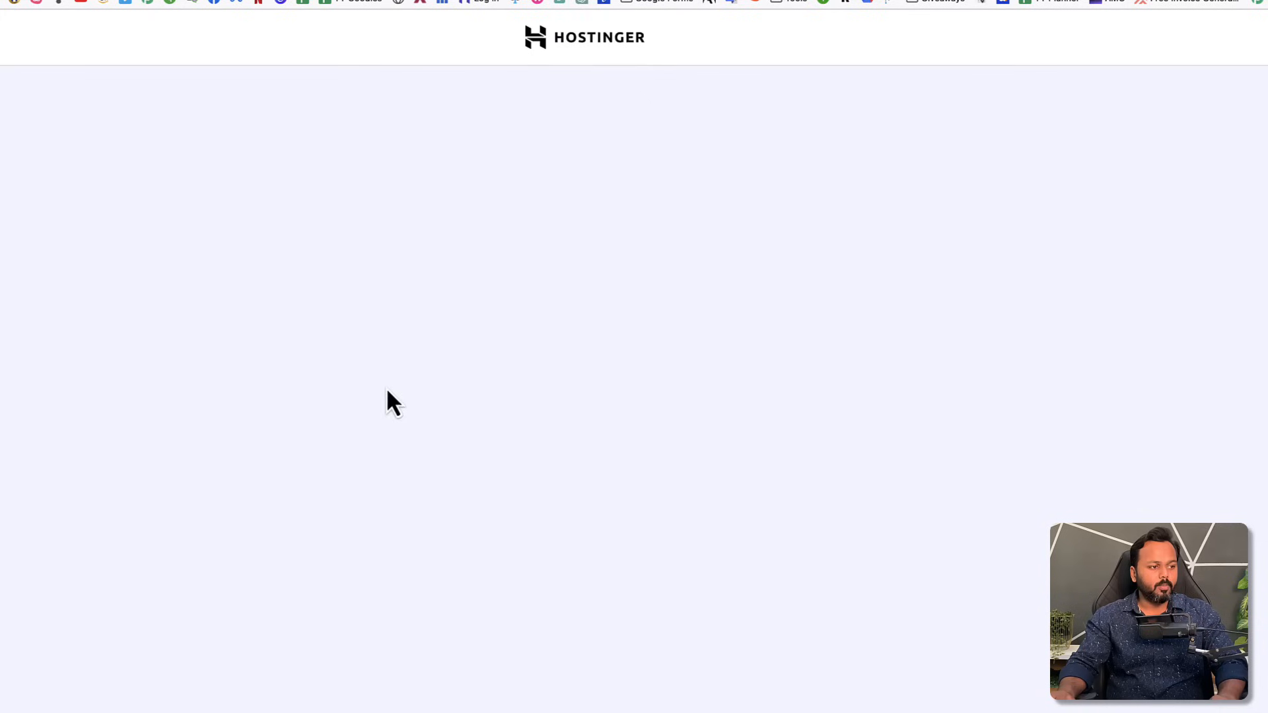
Step: Choose to create a new website rather than migrate, and pick WordPress with AI as platform
left_click_drag(462, 227, 730, 248)
left_click(732, 246)
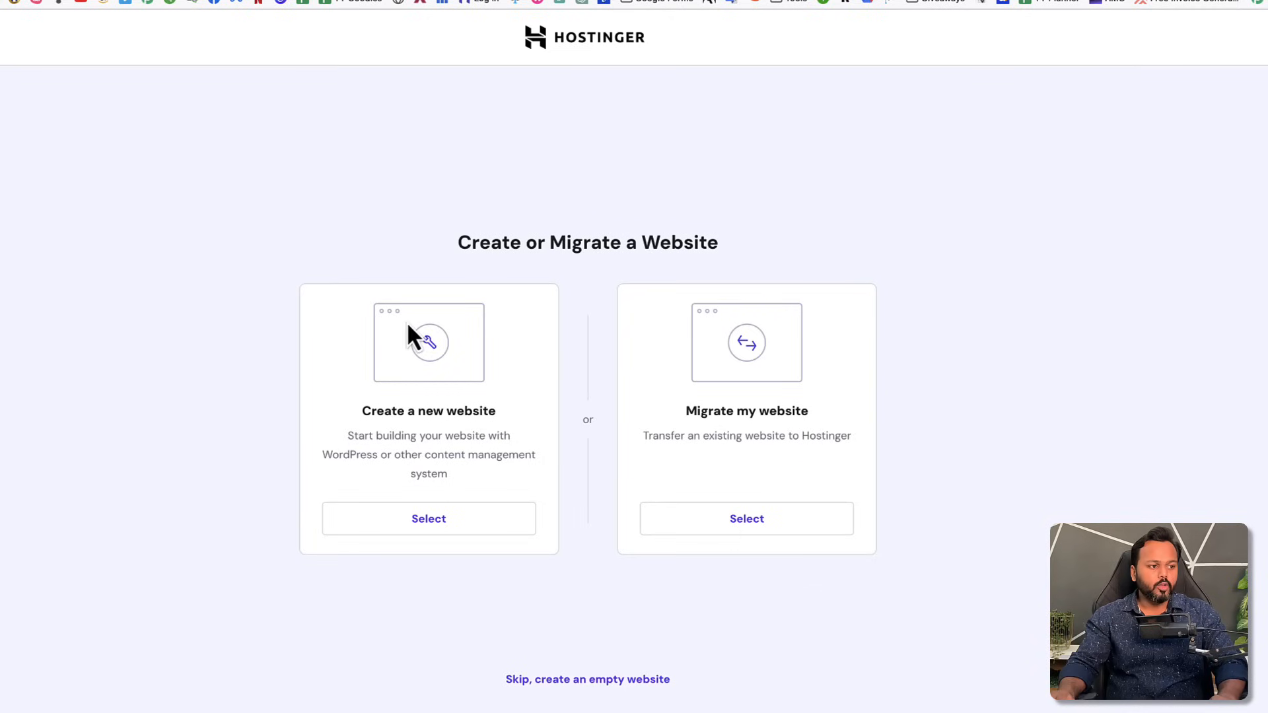
left_click_drag(362, 411, 482, 412)
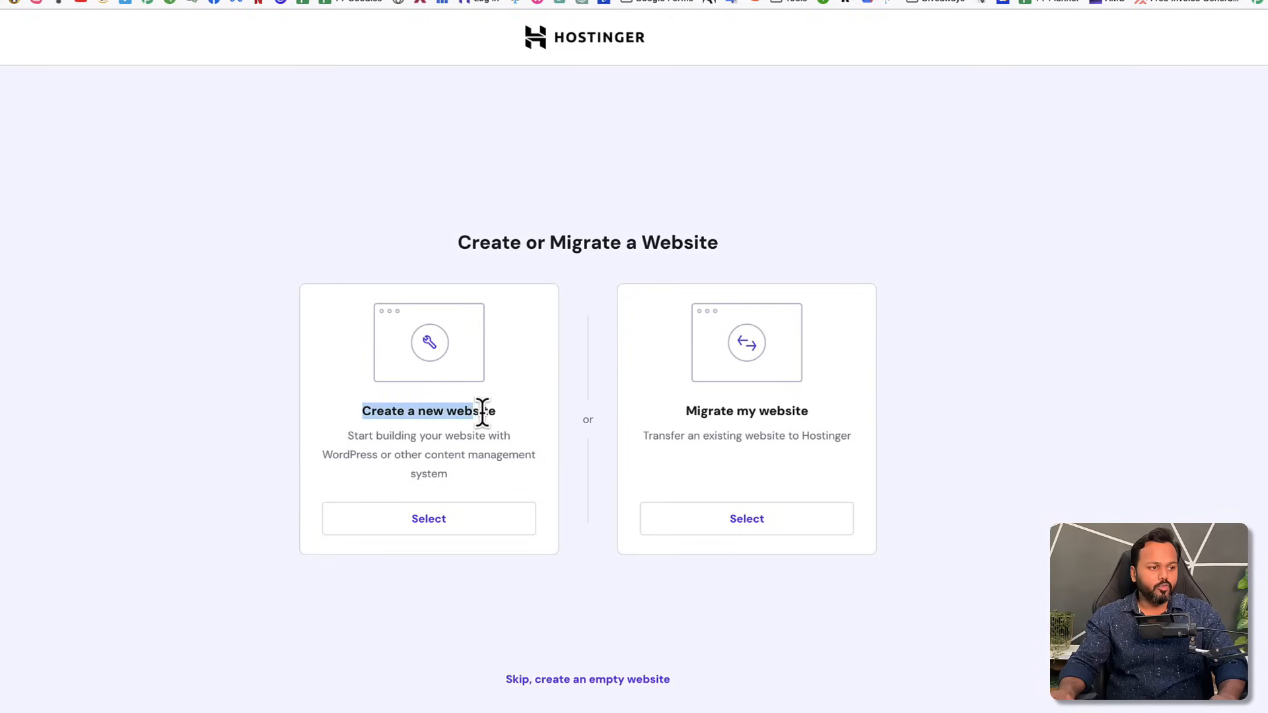
left_click(444, 519)
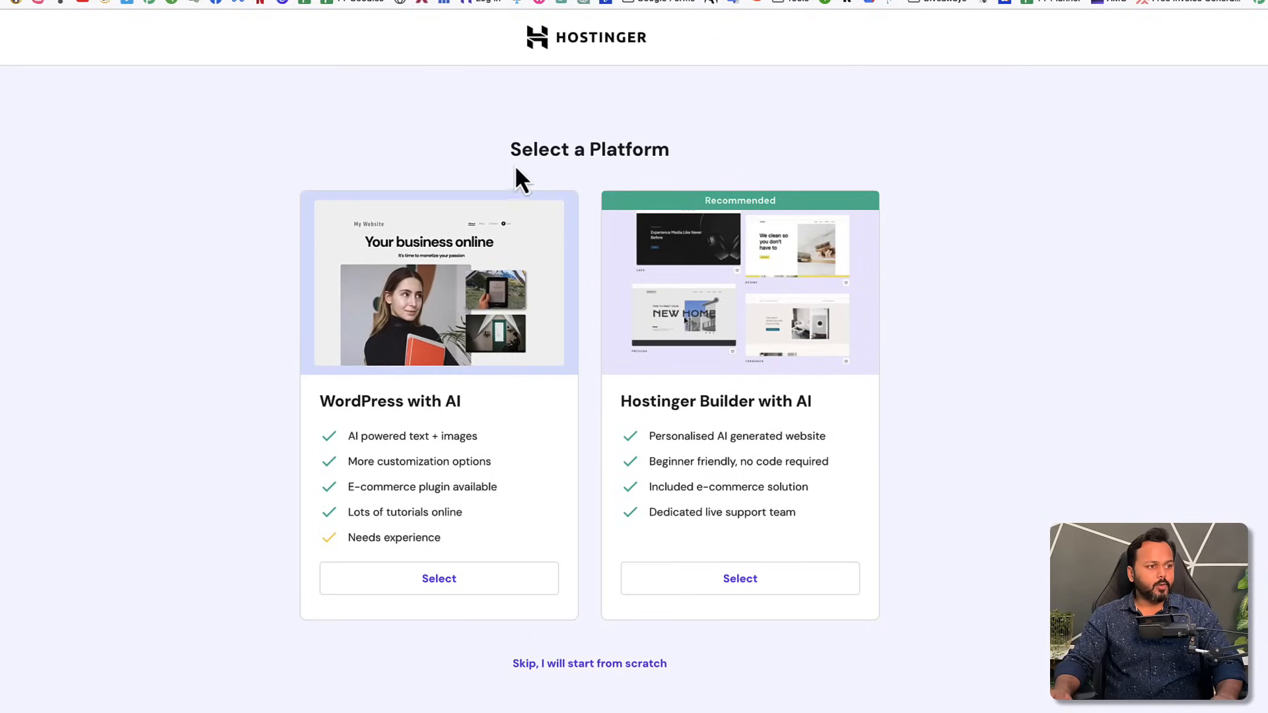
left_click_drag(527, 151, 658, 153)
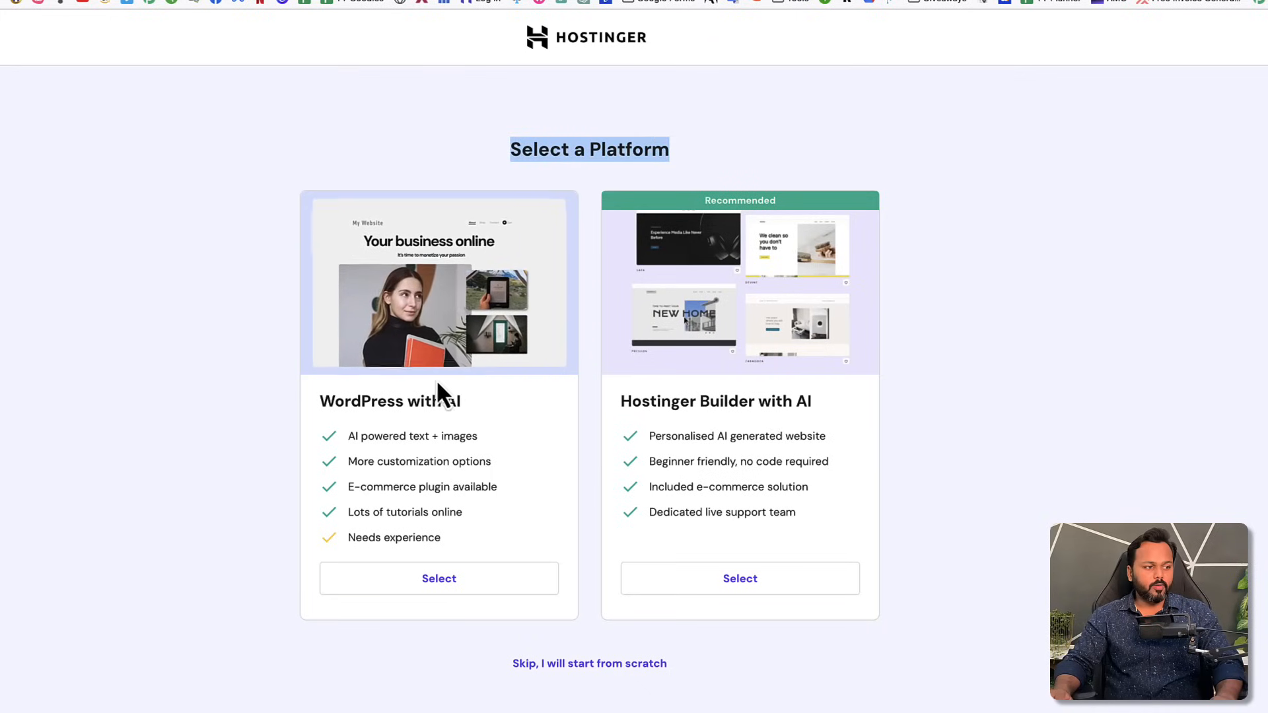
left_click(433, 581)
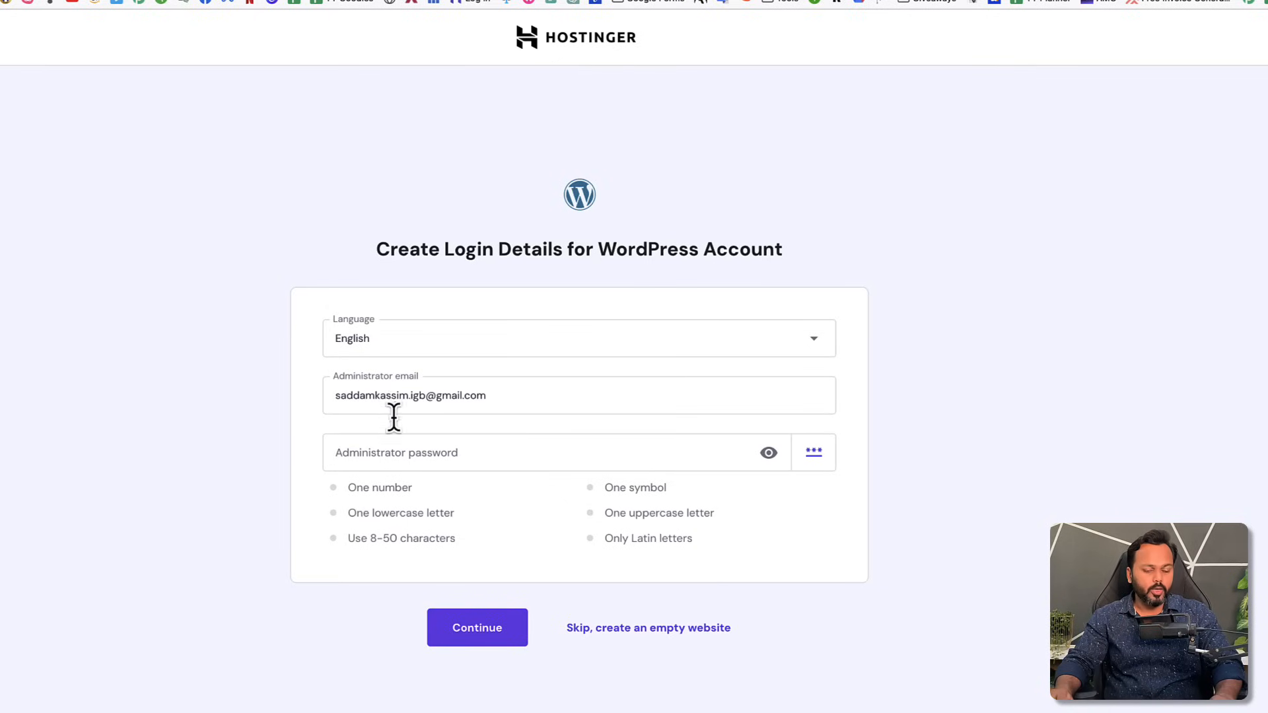
Step: Begin typing a password into the WordPress Administrator password field
left_click(410, 453)
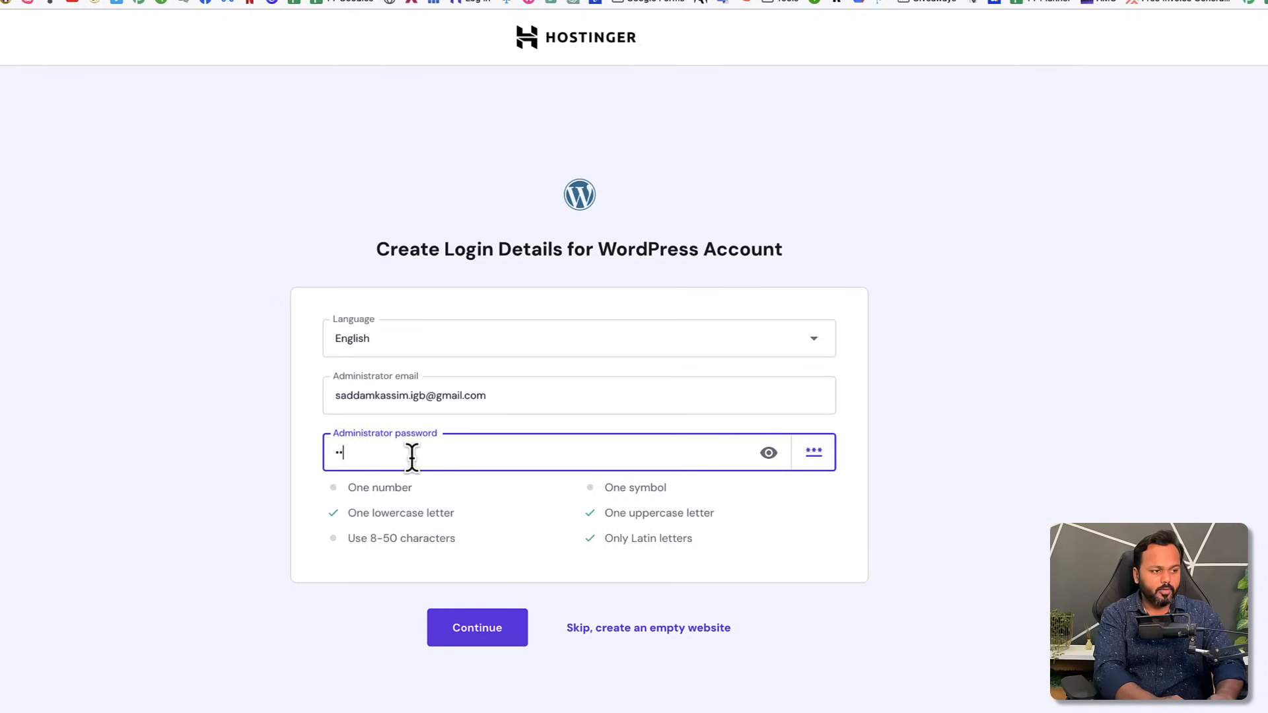
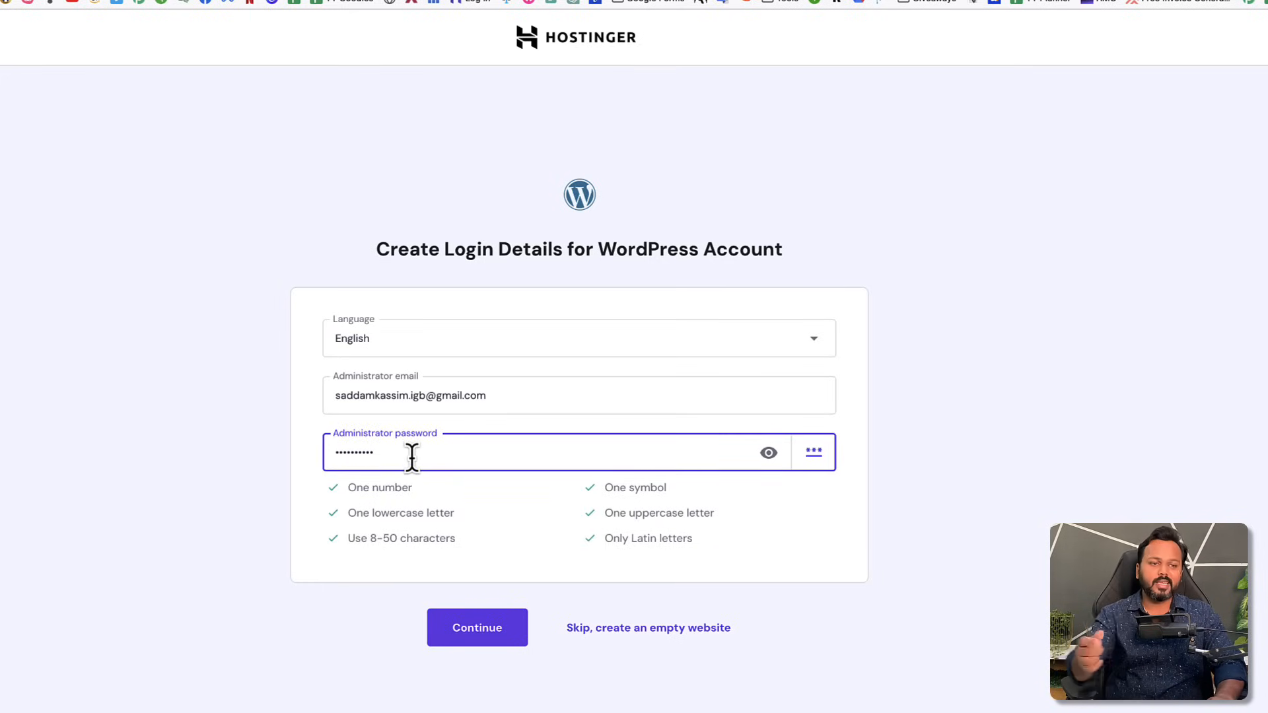
Step: Confirm the WordPress login details and skip adding plugins for now
left_click(477, 626)
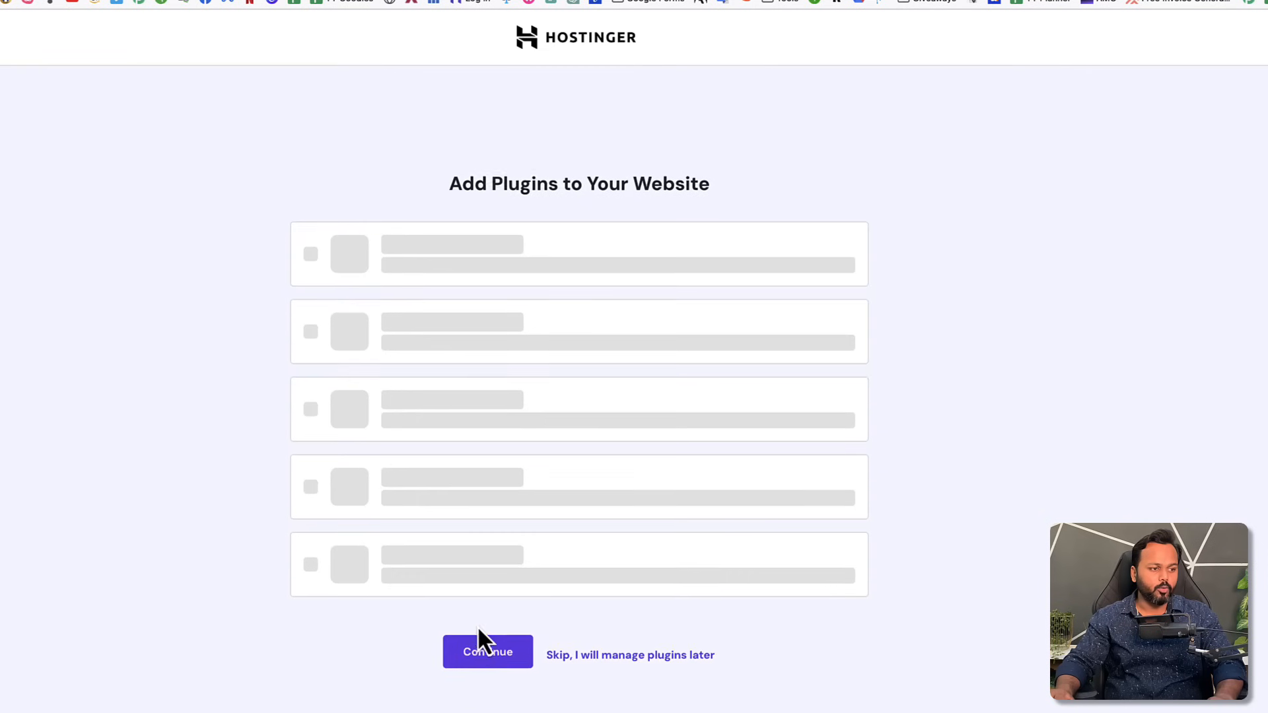
left_click_drag(447, 137, 712, 142)
left_click(714, 147)
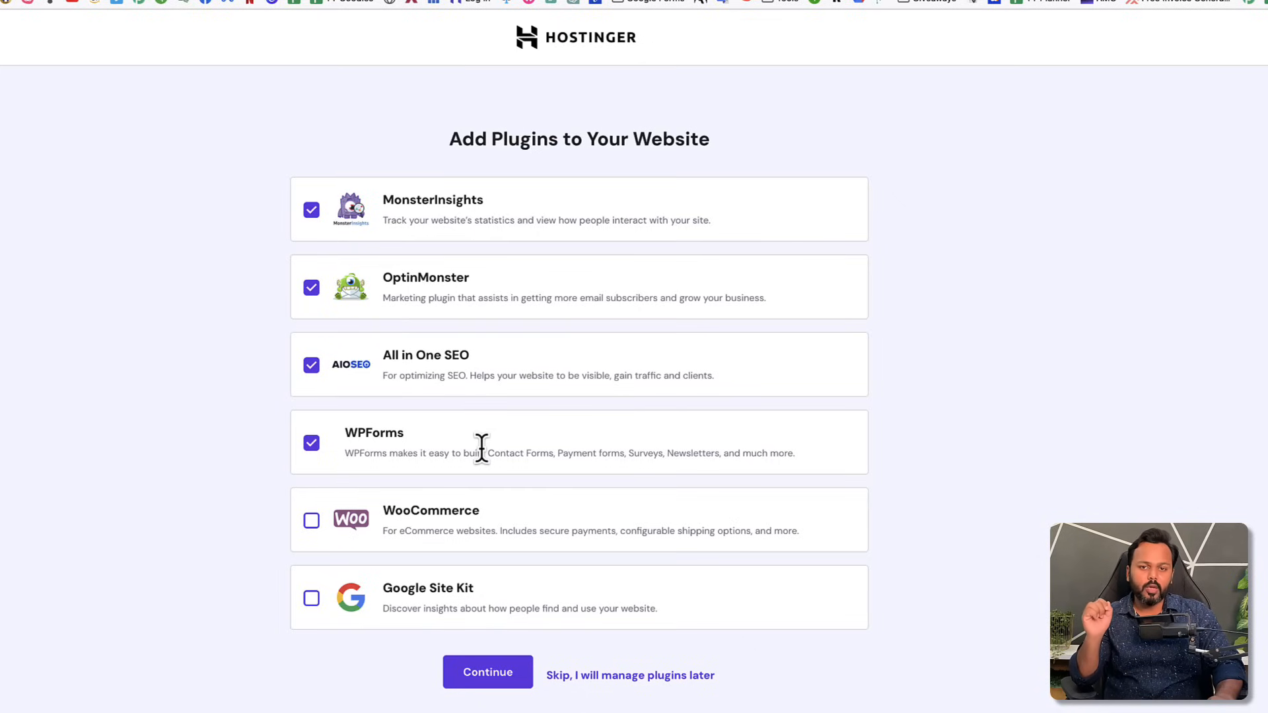
left_click(558, 676)
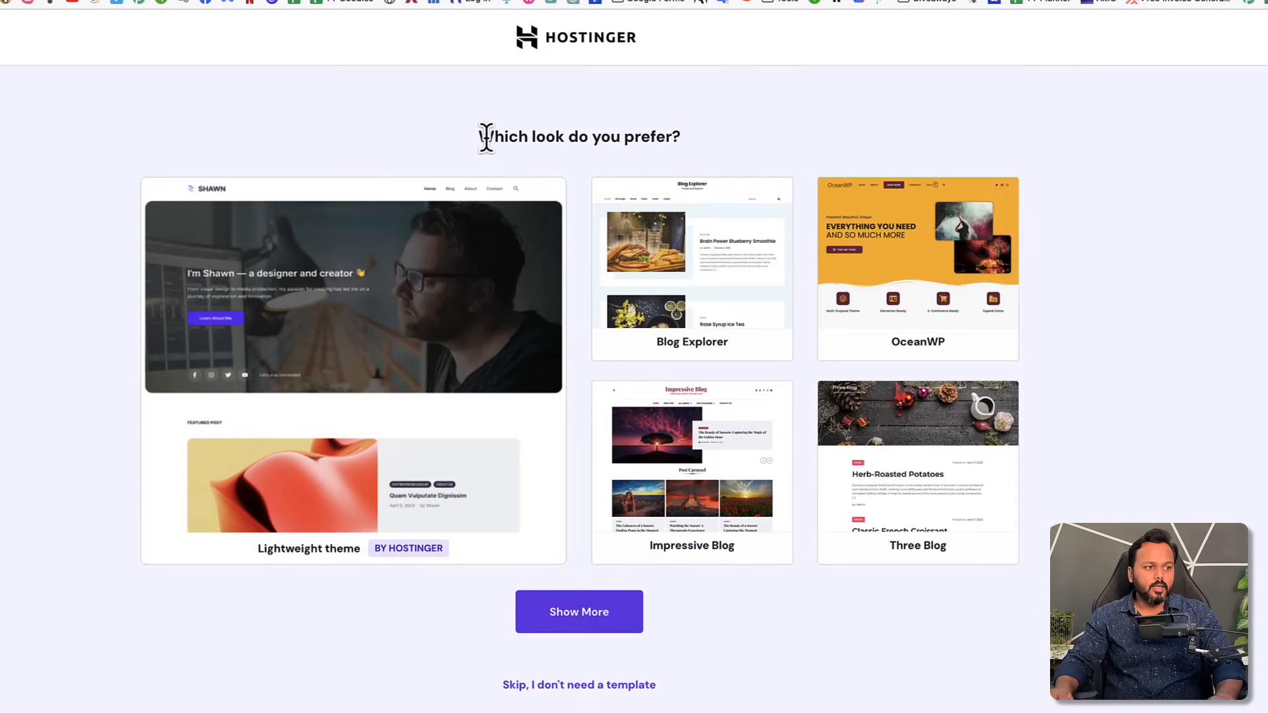
Step: Choose the Three Blog theme and skip AI-written content for later
left_click_drag(479, 136, 676, 139)
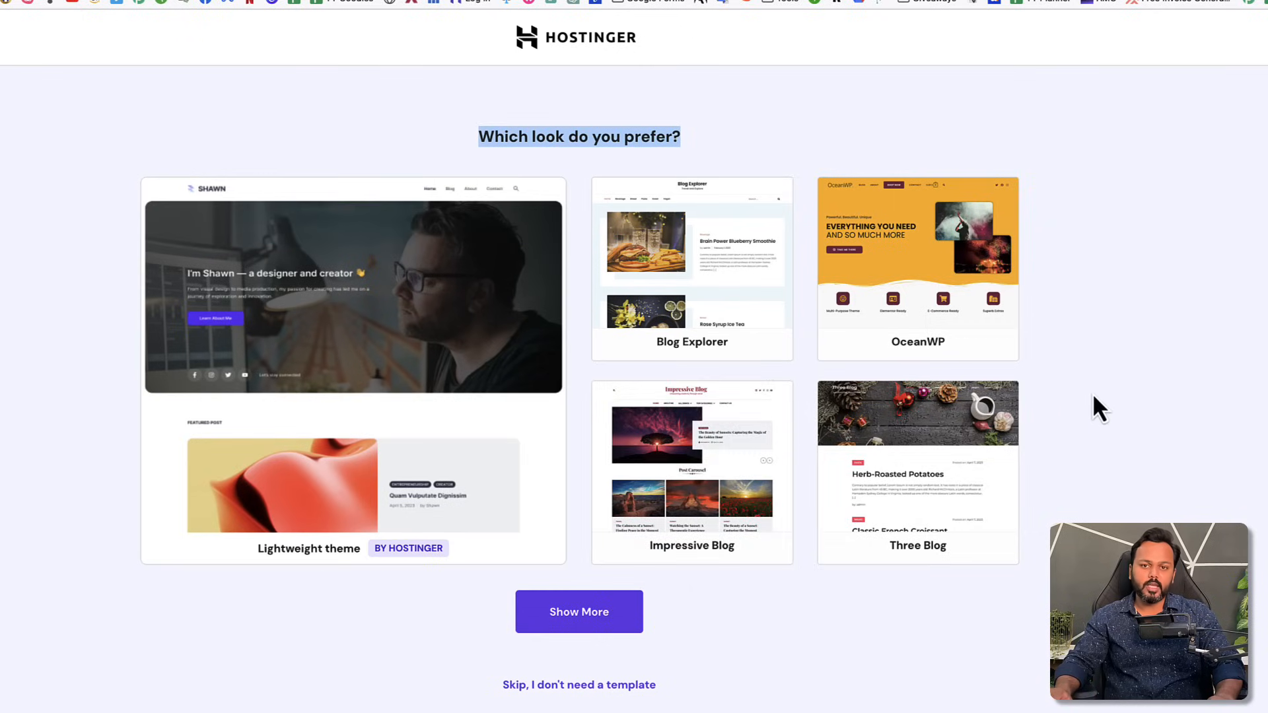
left_click(1179, 361)
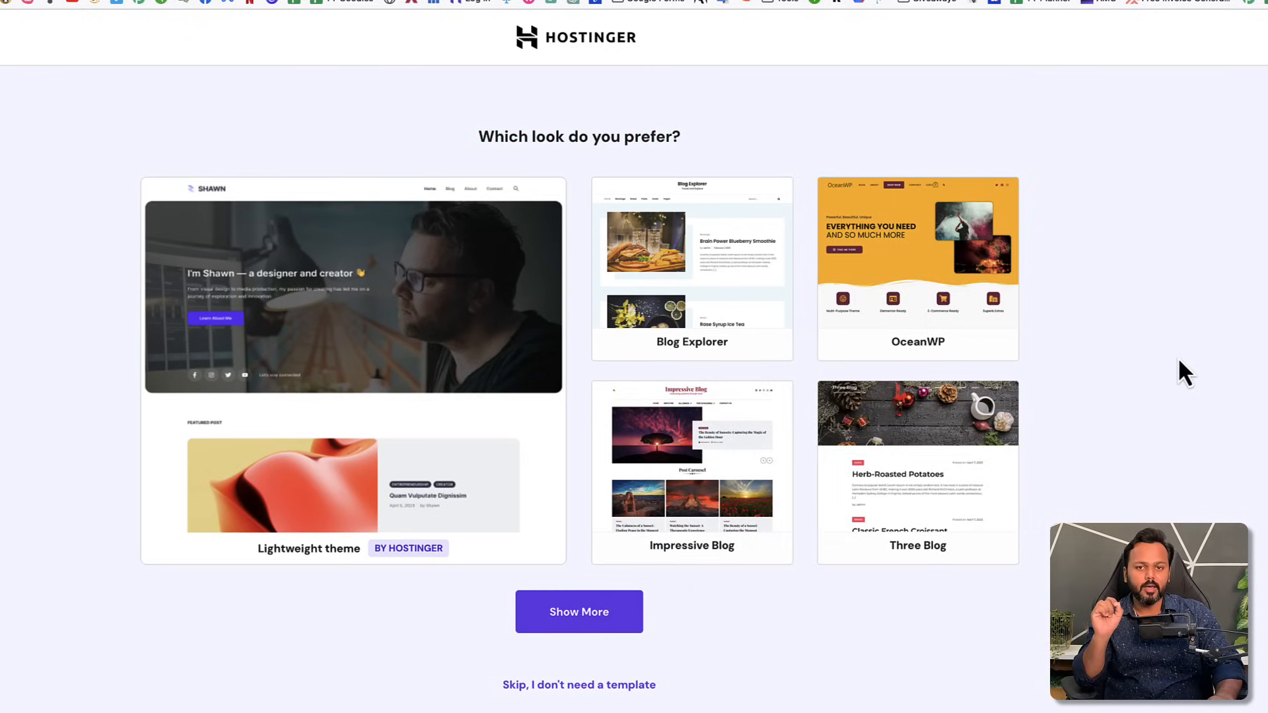
left_click(902, 514)
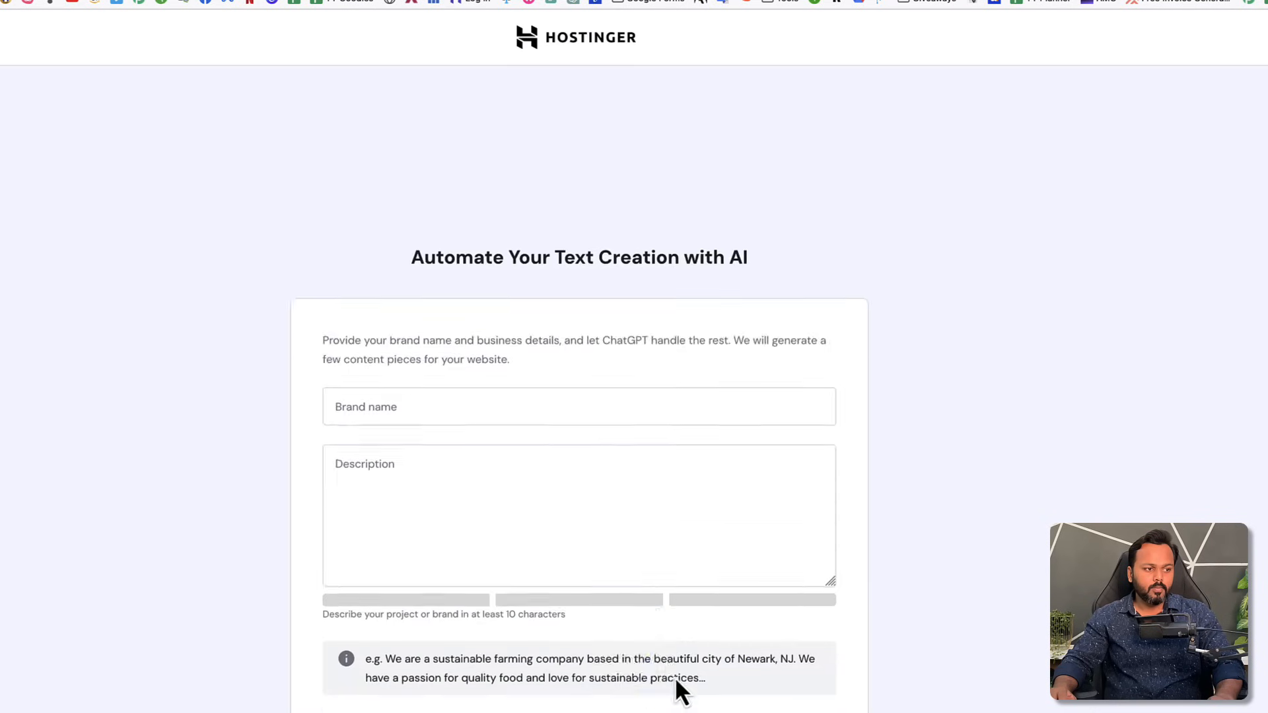
left_click(591, 673)
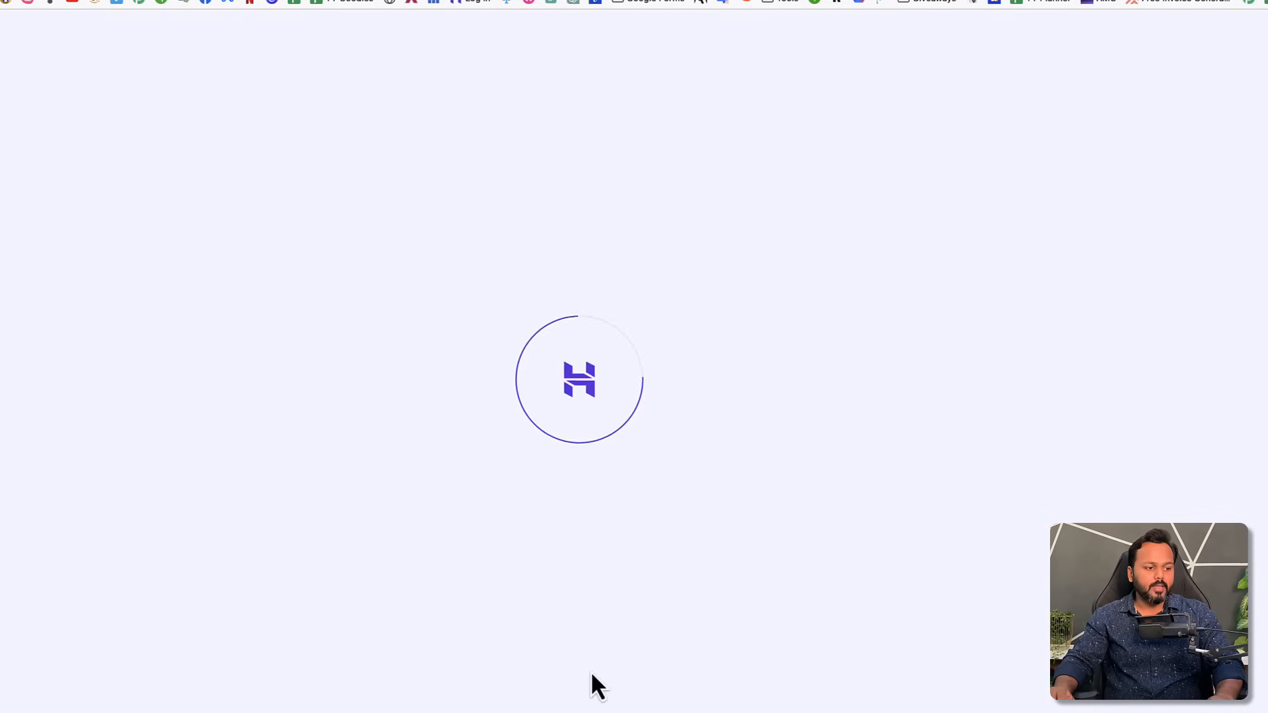
scroll(591, 673, "down", 1)
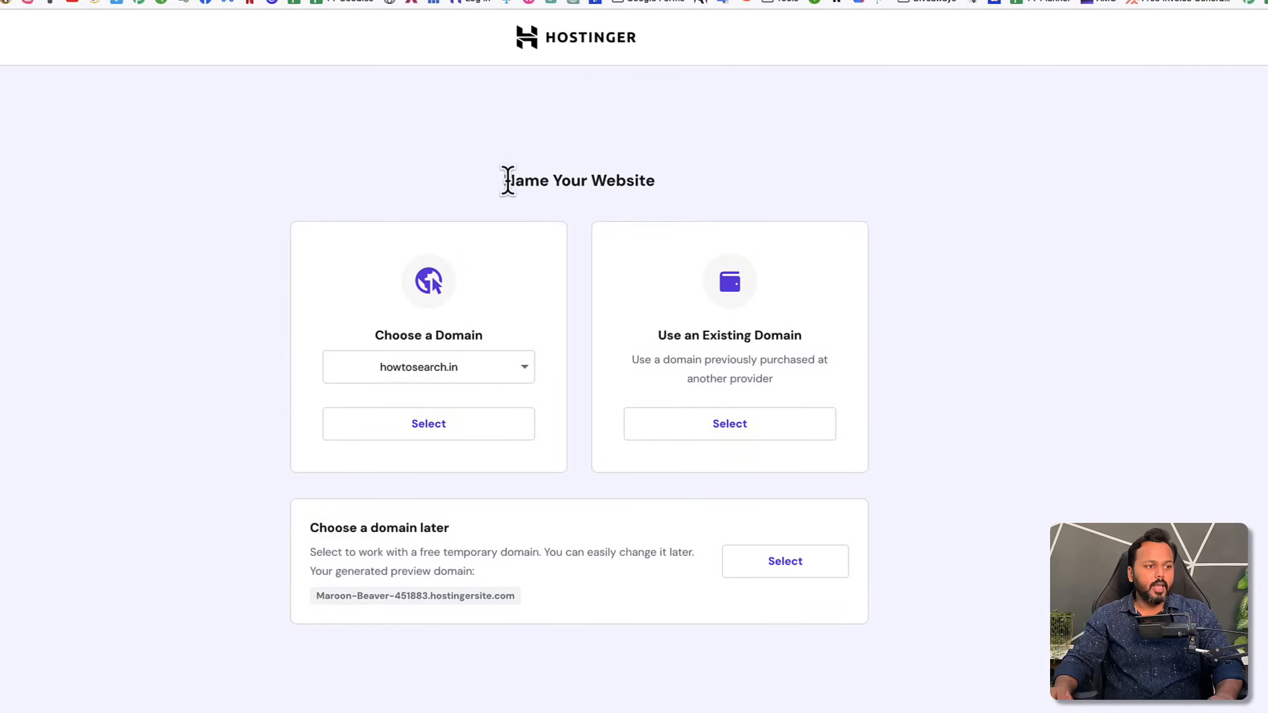
Step: Name the website with the howtosearch.in domain
left_click_drag(507, 179, 650, 182)
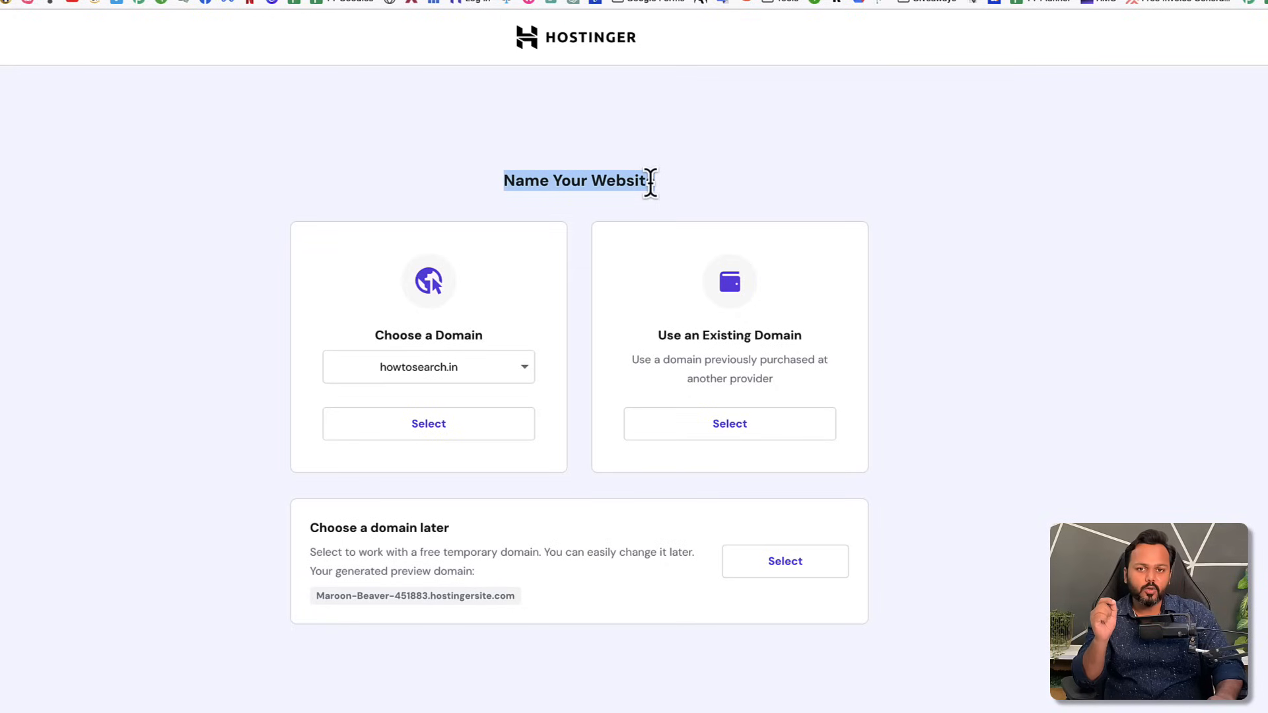
left_click_drag(650, 181, 657, 181)
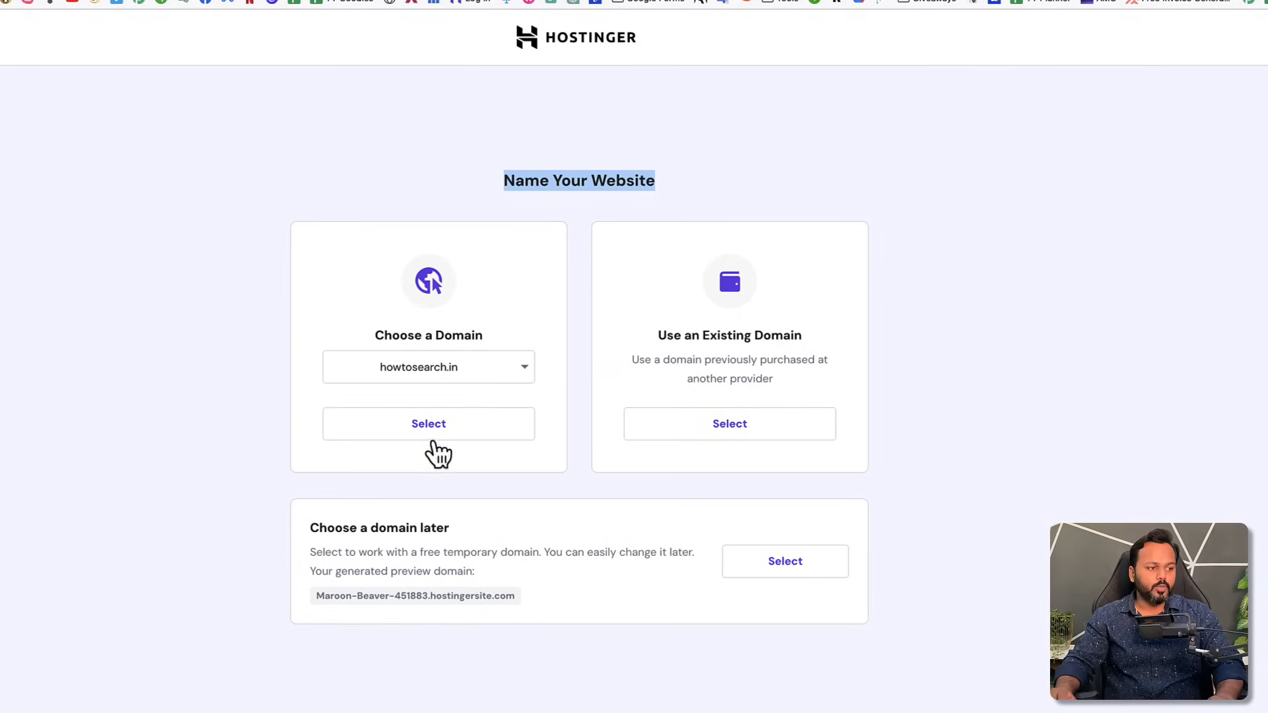
left_click(430, 425)
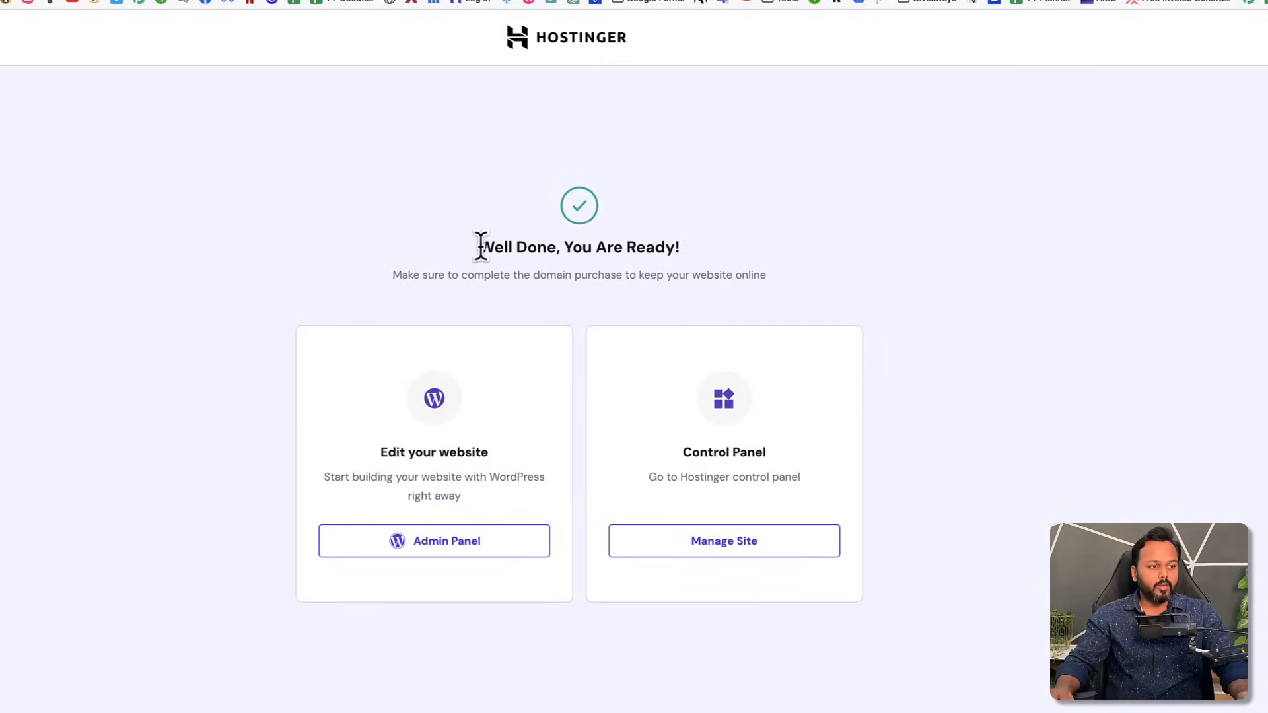
Step: From the 'Well Done, You Are Ready!' page, open the site's hPanel control panel
left_click_drag(480, 246, 684, 252)
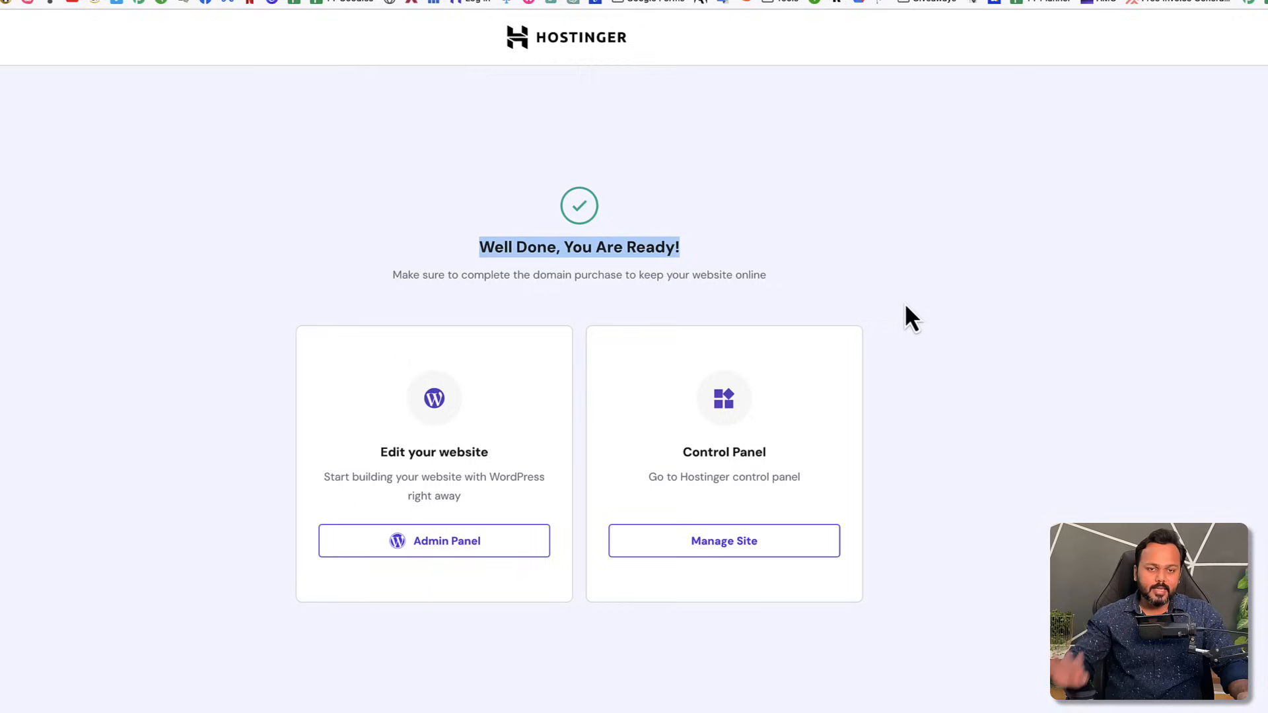
left_click(975, 449)
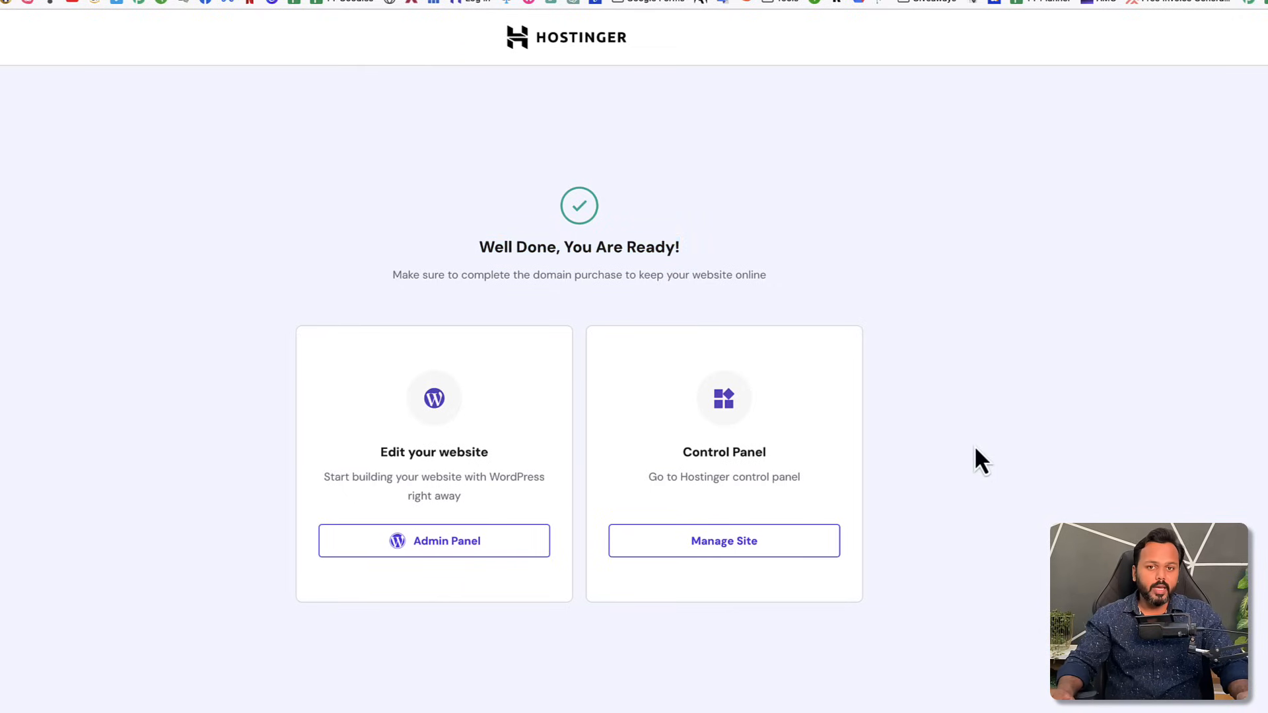
left_click(721, 543)
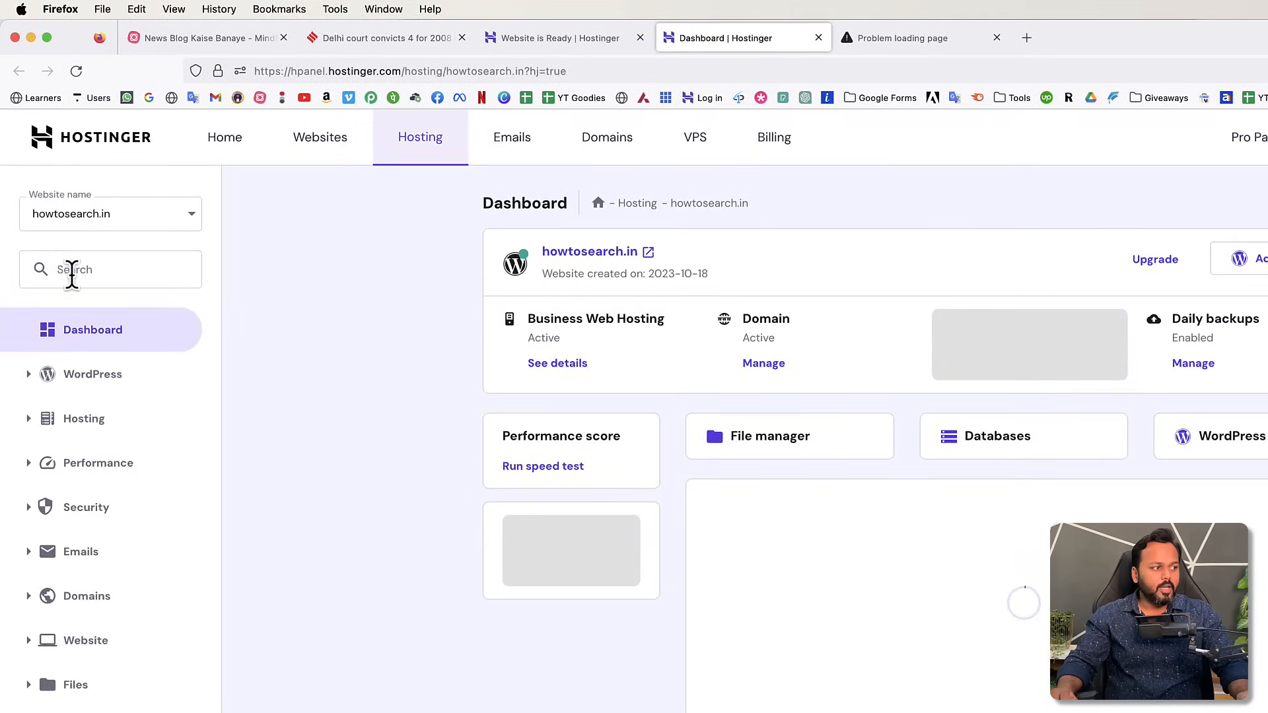
Step: Search the sidebar for 'ssl' and open the Security > SSL page
left_click(72, 274)
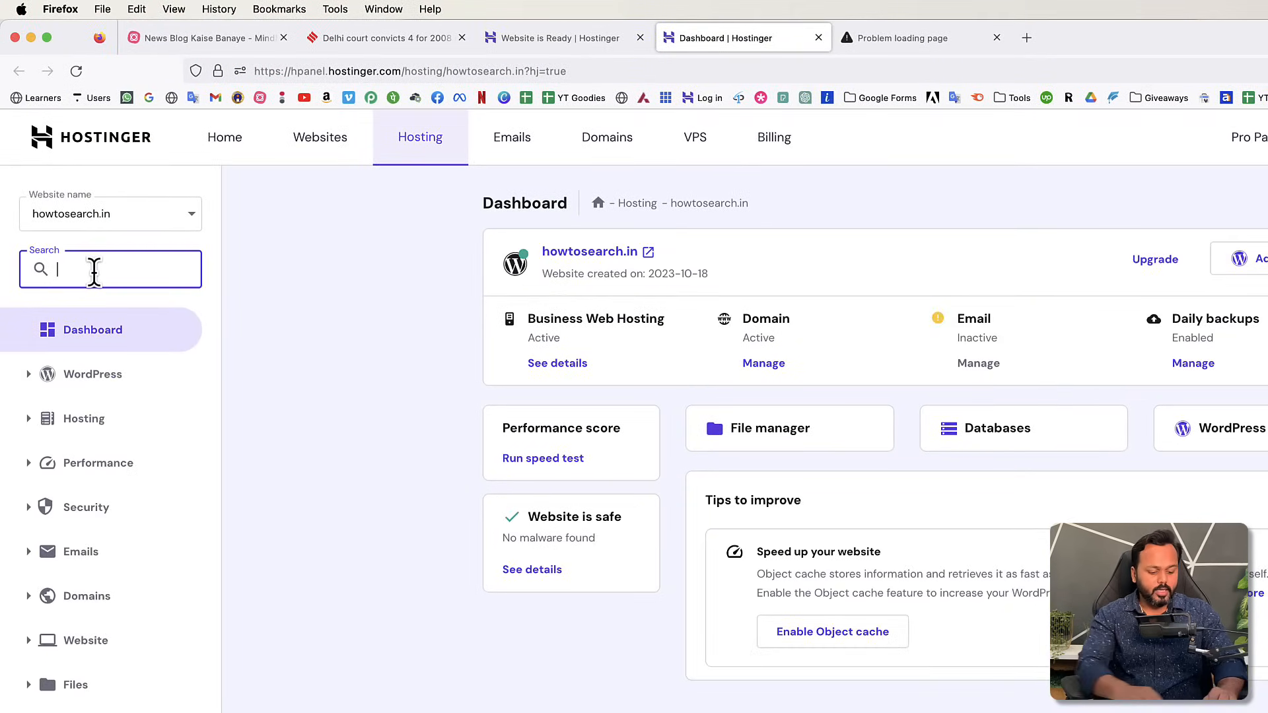
type("ssl")
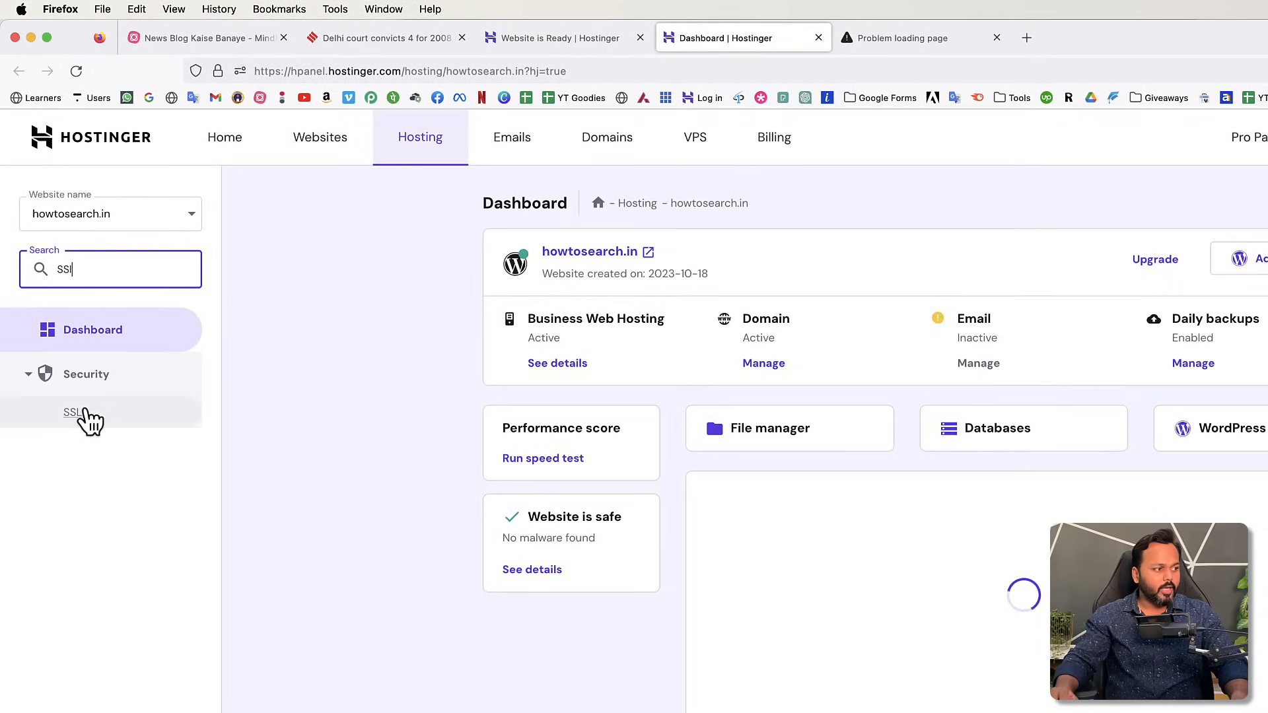
left_click(84, 415)
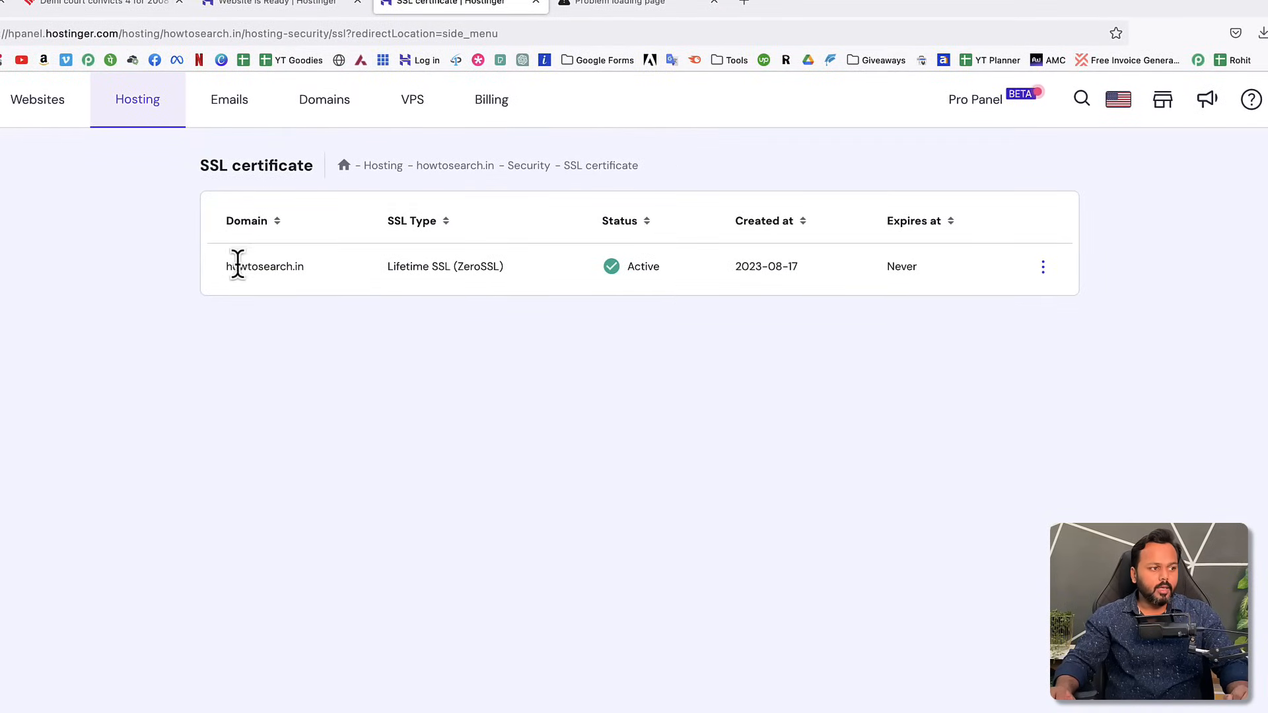
Step: Check that the howtosearch.in certificate is Active, leaving its options unchanged
left_click_drag(223, 266, 295, 269)
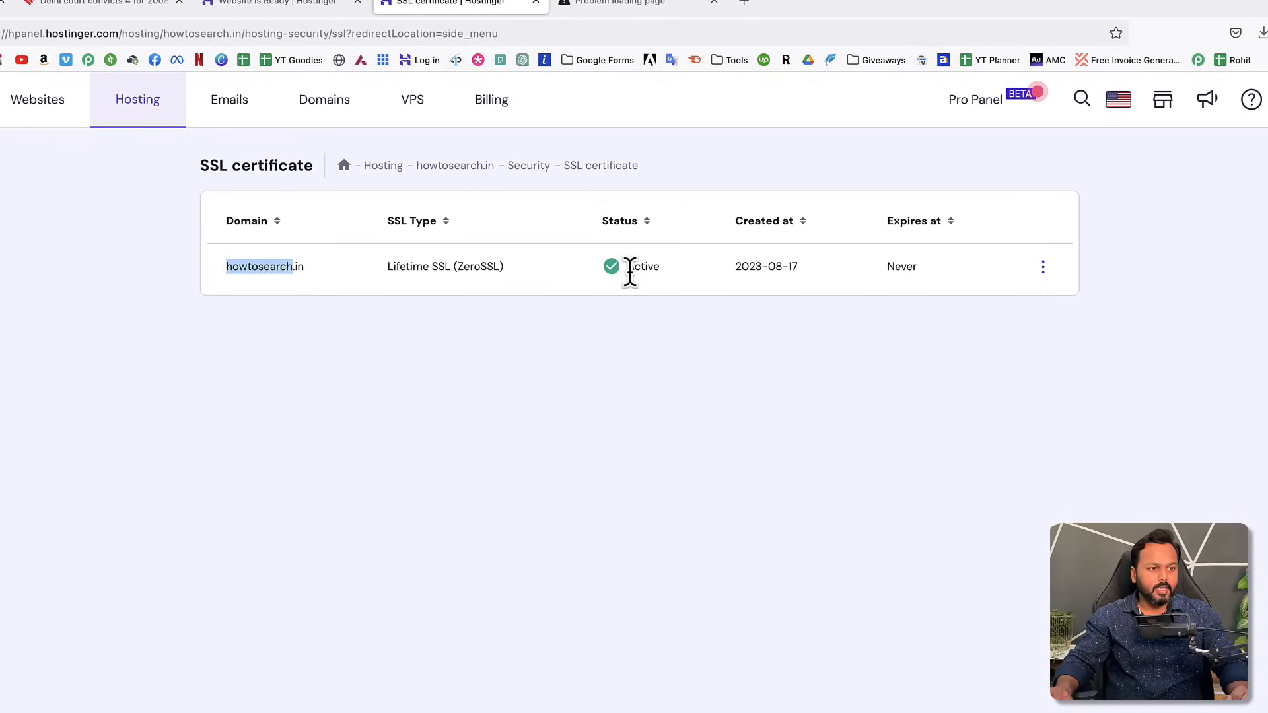
left_click_drag(630, 271, 646, 271)
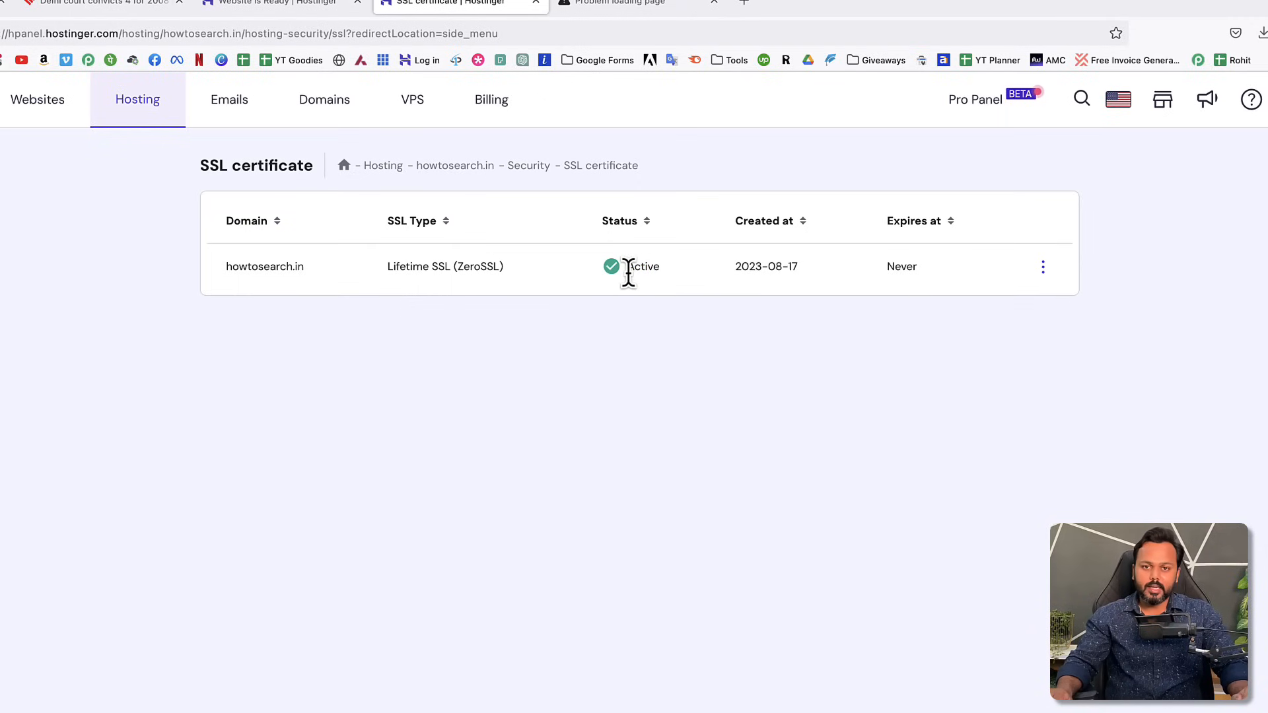
left_click(1043, 267)
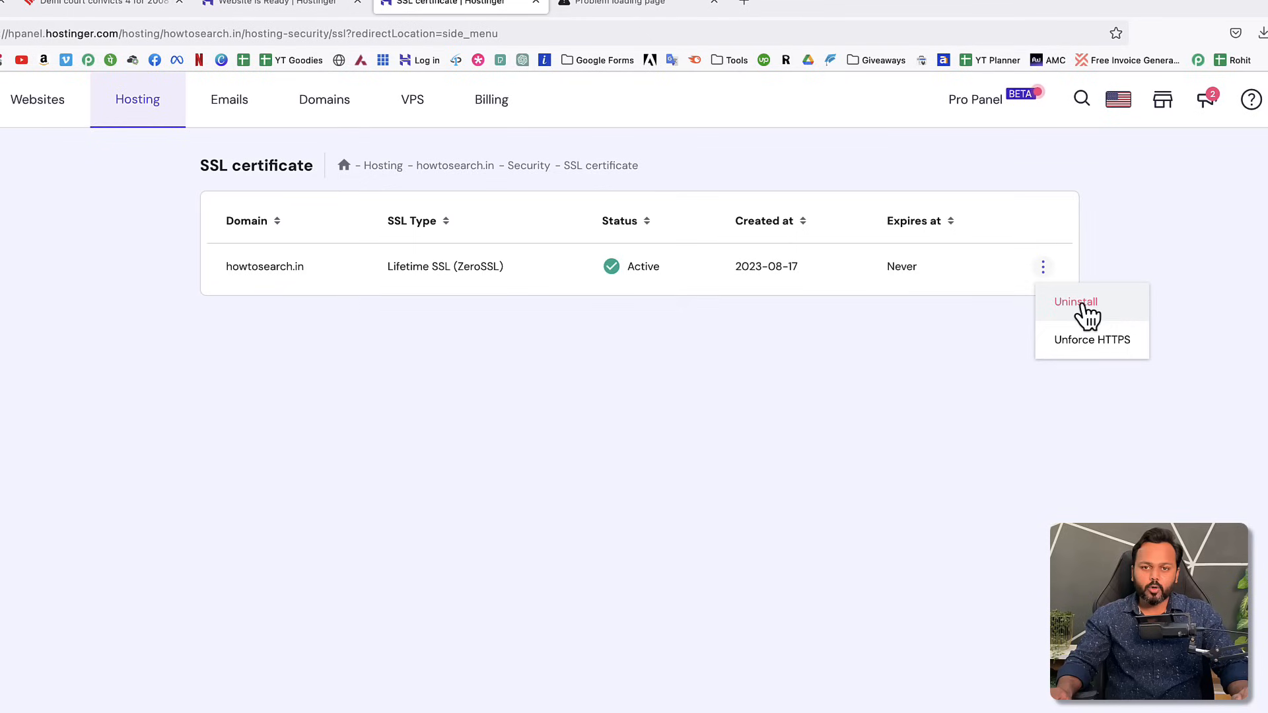
left_click(863, 344)
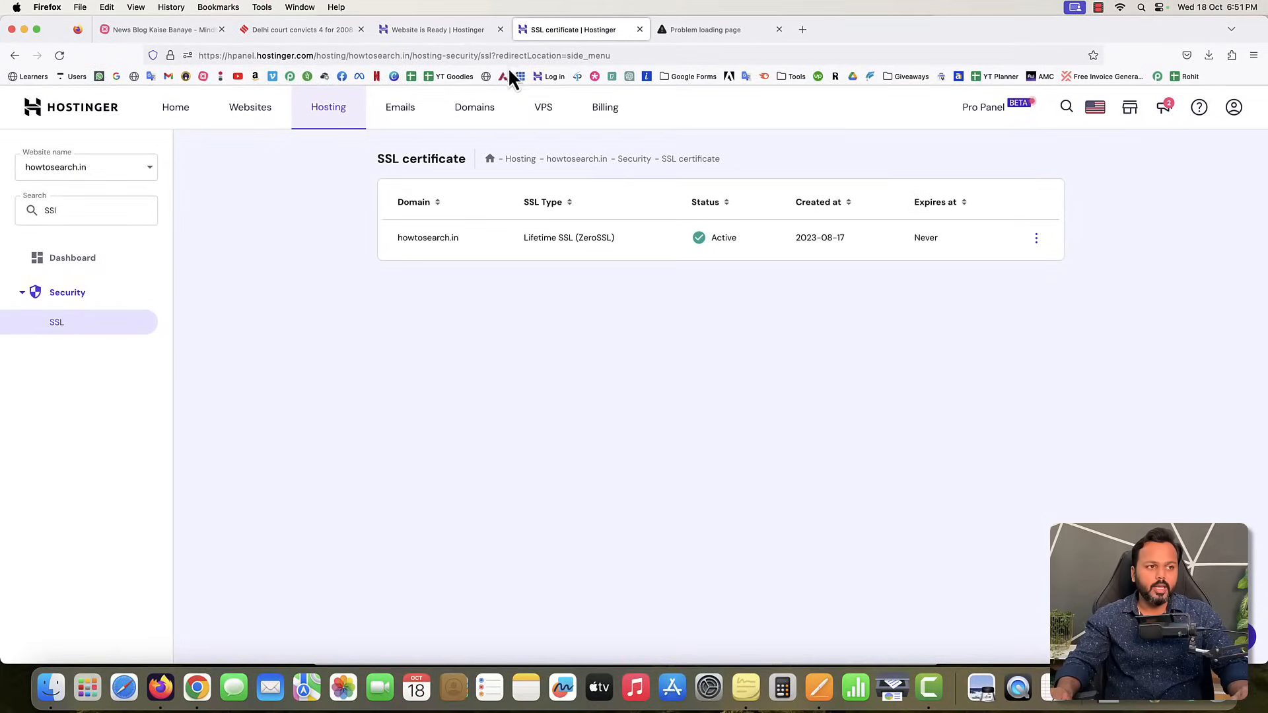
key("ctrl+Tab")
Step: Reload the failed howtosearch.in tab so the site appears
left_click(60, 56)
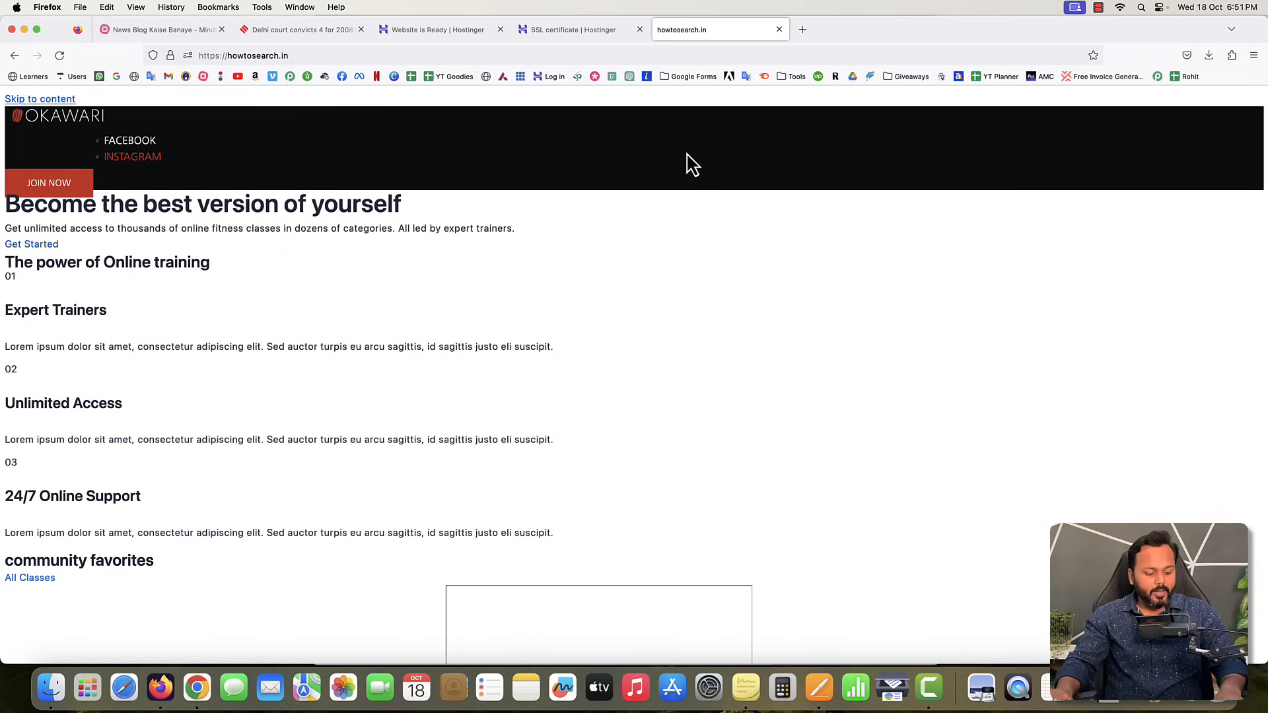
key("super+r")
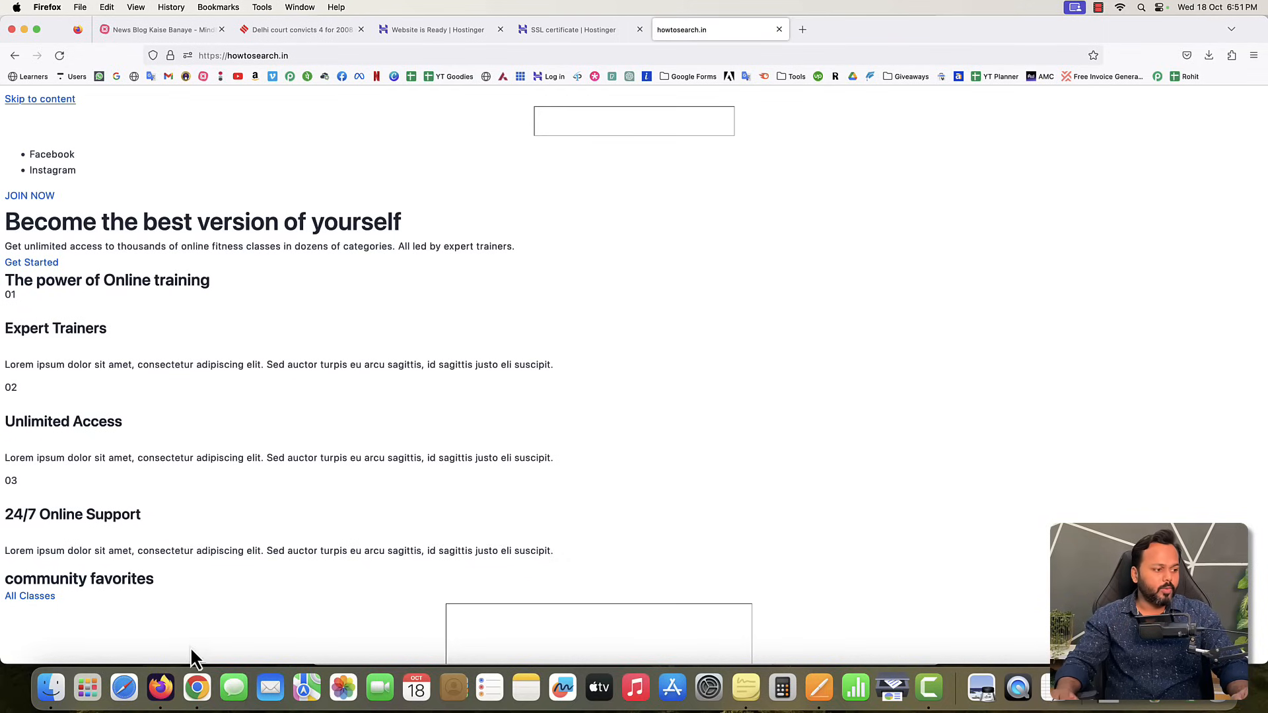
Step: Load howtosearch.in in Chrome by accepting the 'how' address autocompletion
left_click(197, 690)
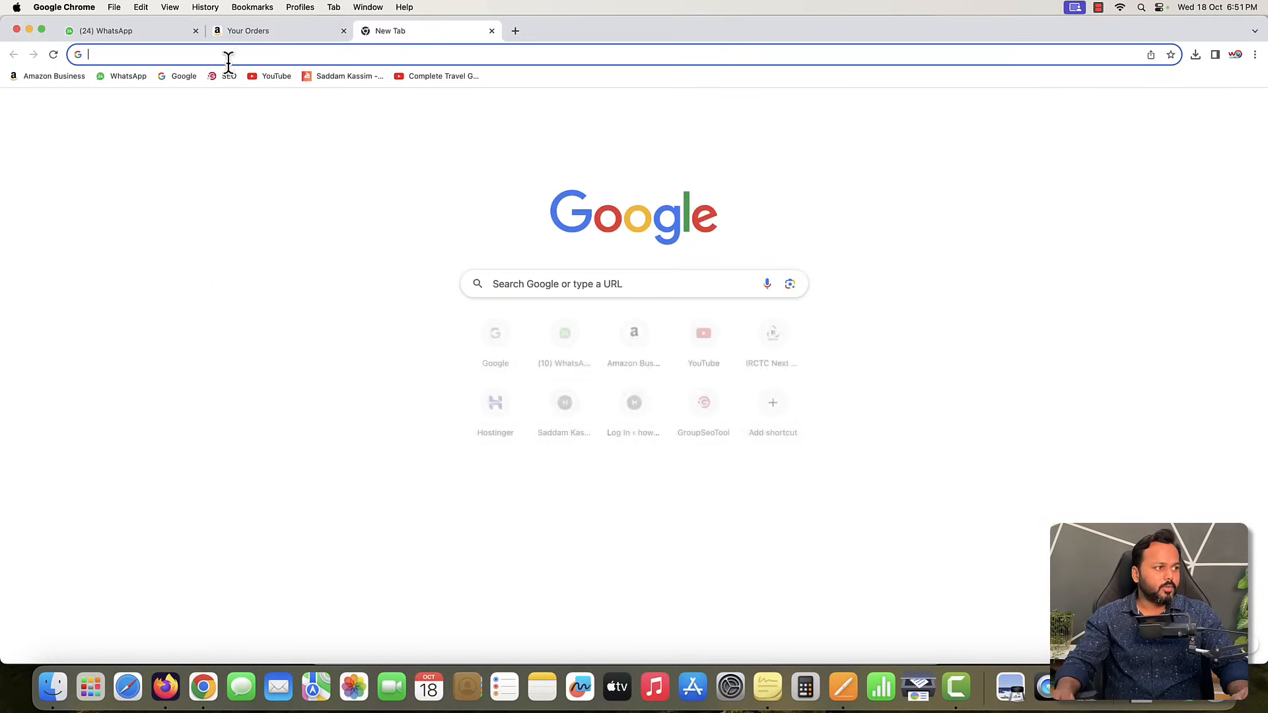
type("how")
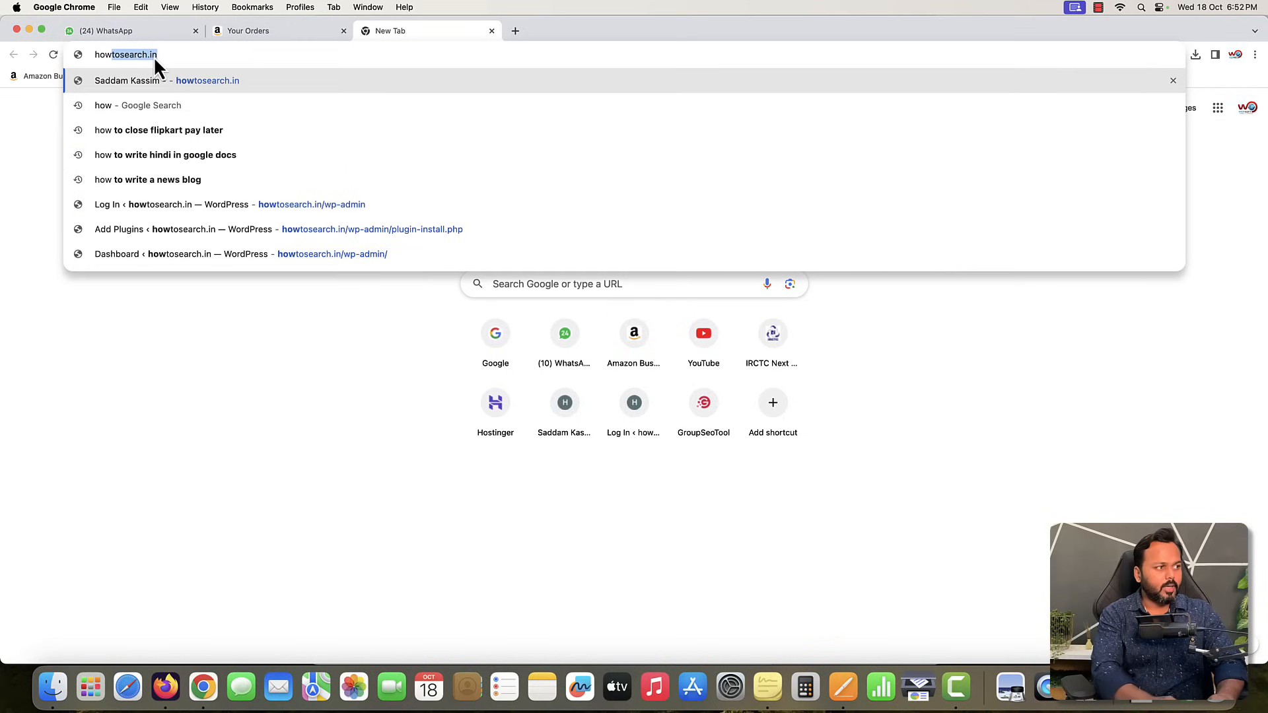
key("Right")
key("Return")
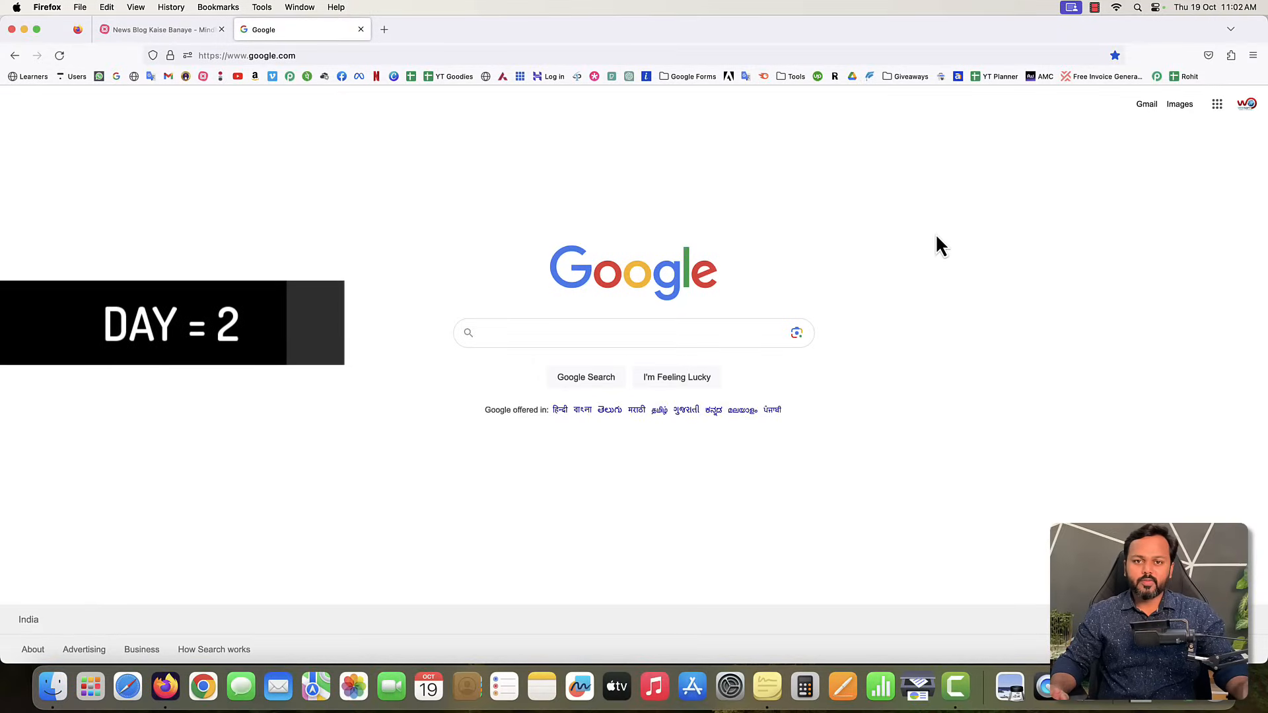
Step: Load the howtosearch.in site from the 'how' address suggestion
left_click(560, 50)
type("howtosearch.in/")
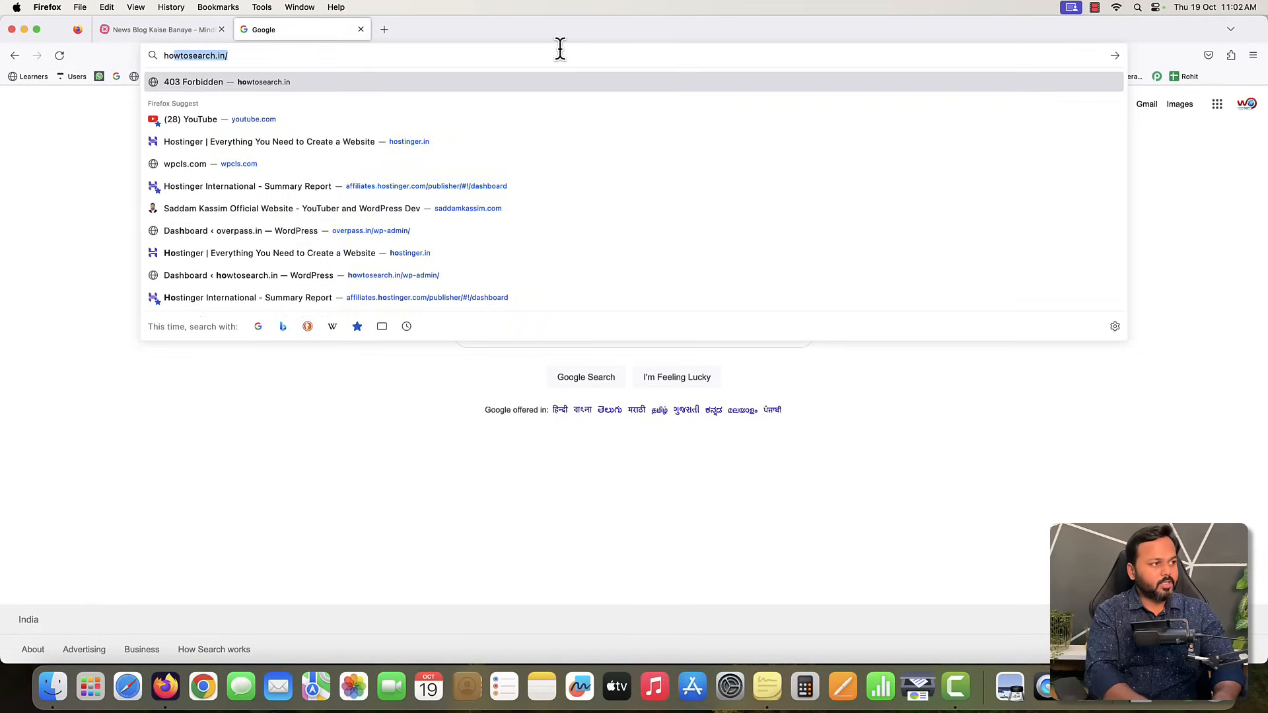
key("Return")
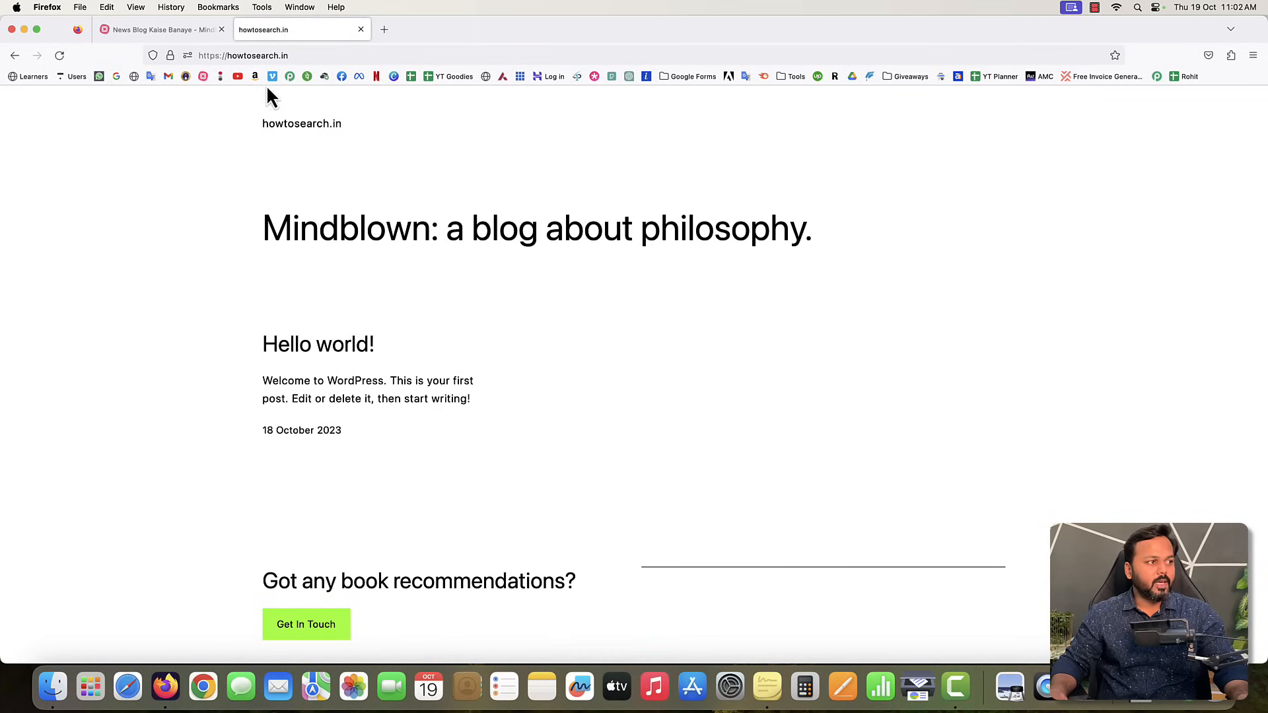
scroll(750, 370, "down", 3)
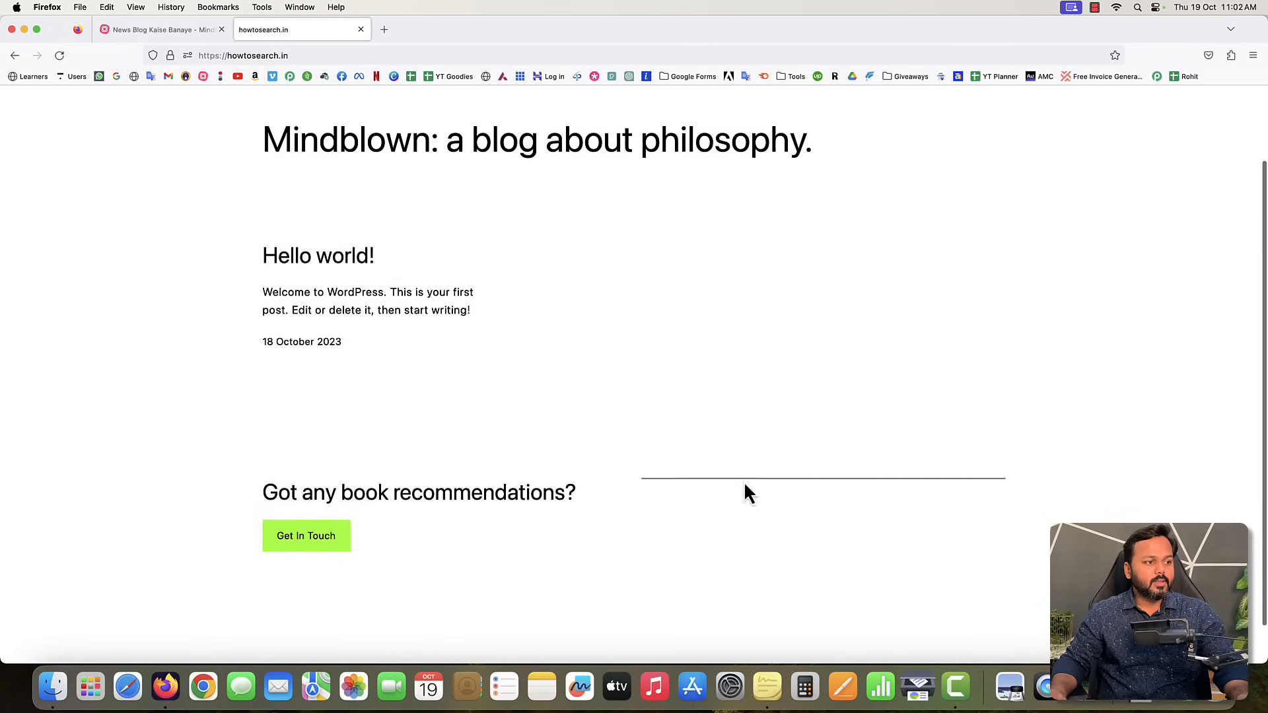
scroll(737, 351, "up", 1)
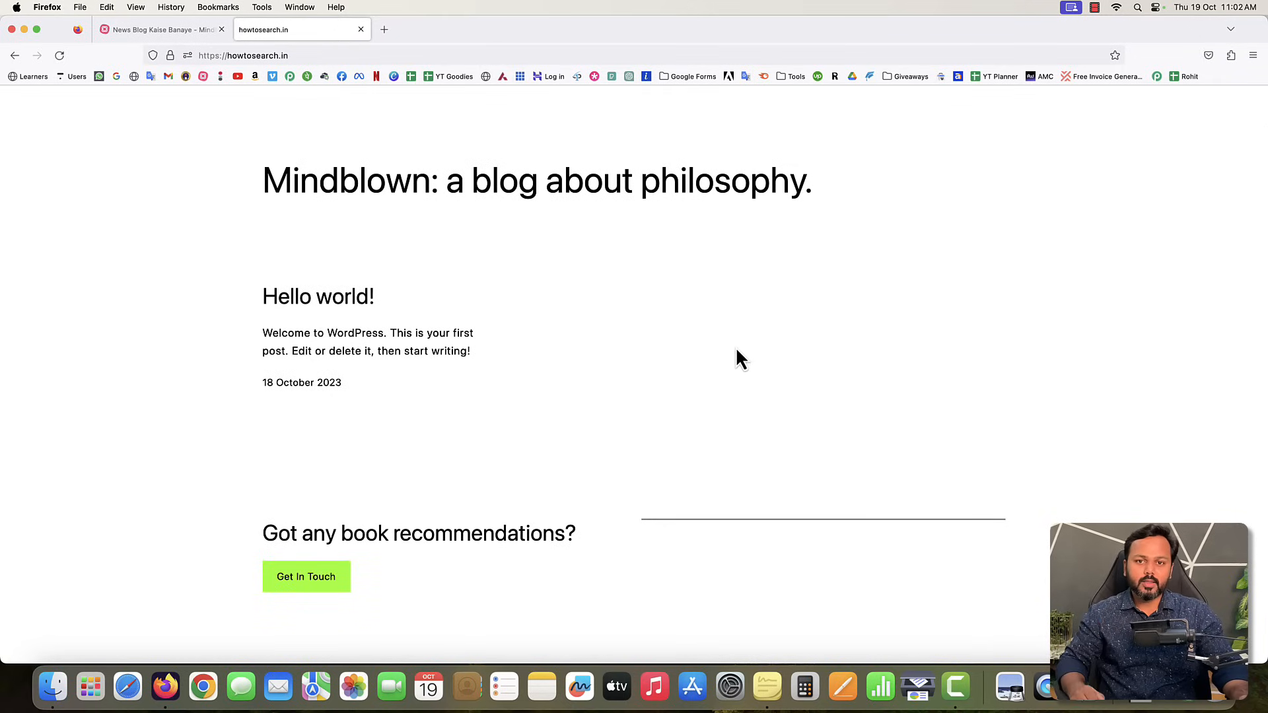
Step: Append '/wp' to the address to reach the WordPress admin login
left_click(419, 56)
left_click(420, 56)
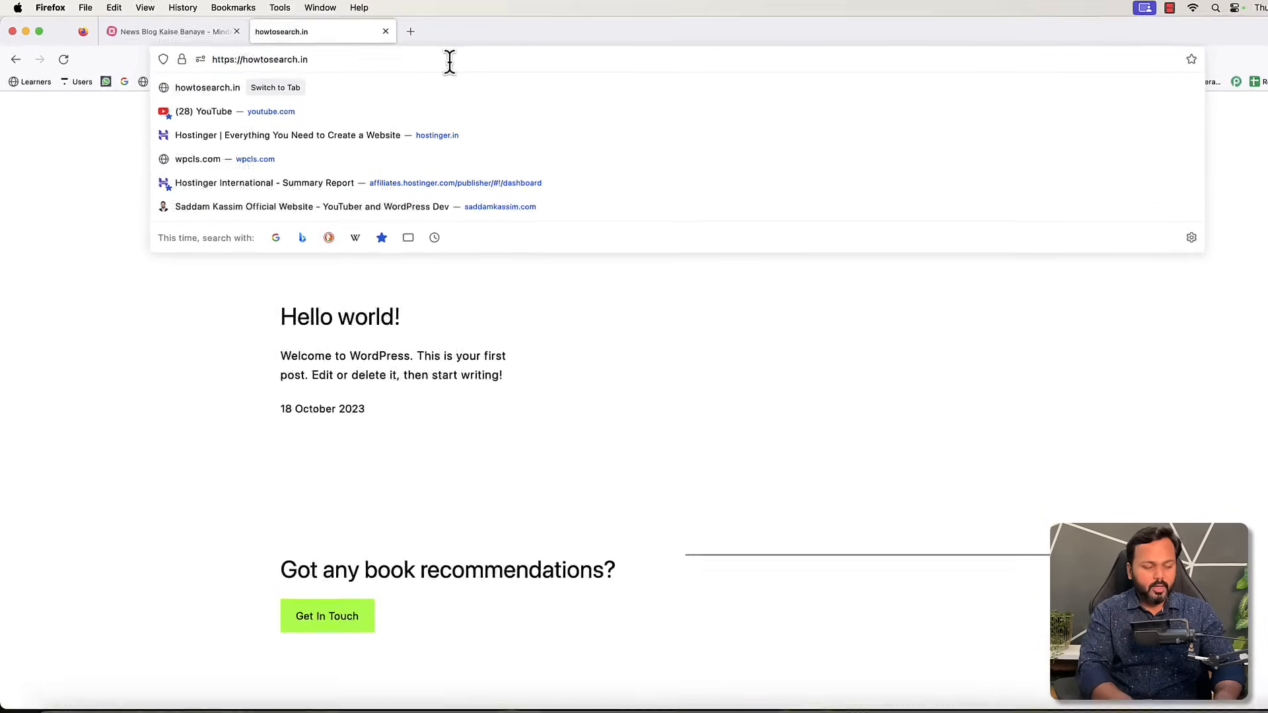
type("/")
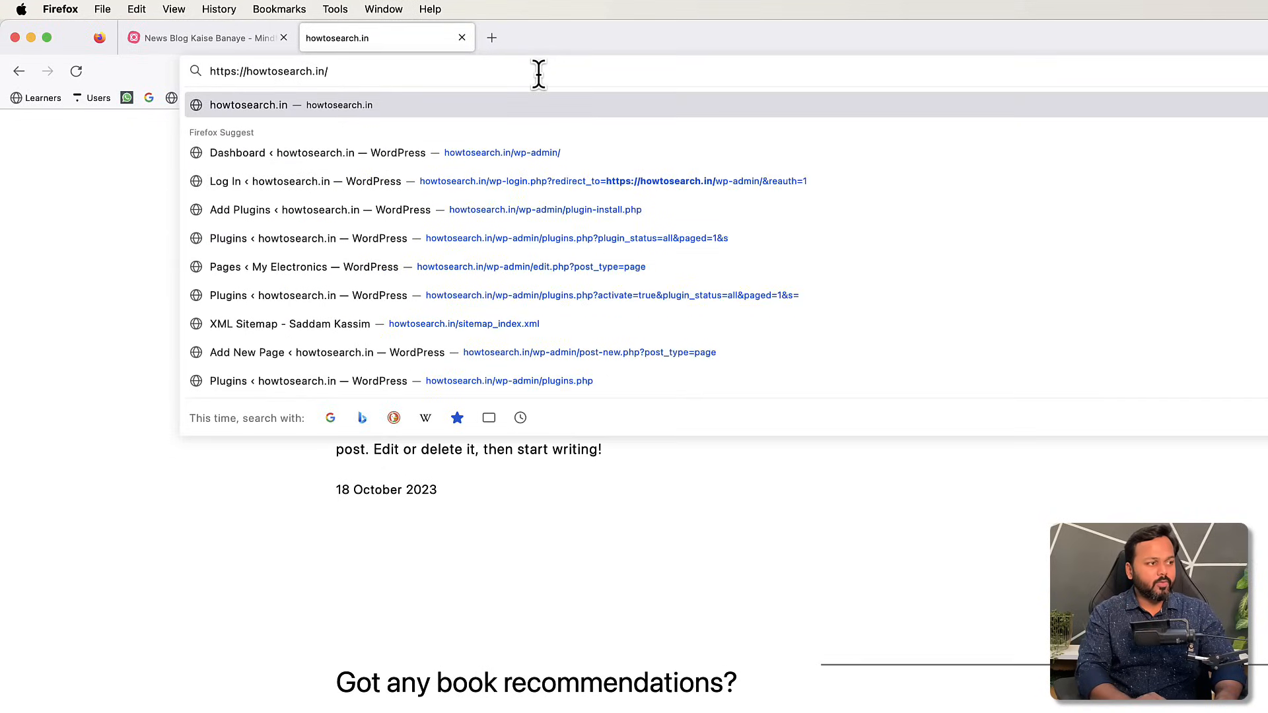
type("wp")
key("Return")
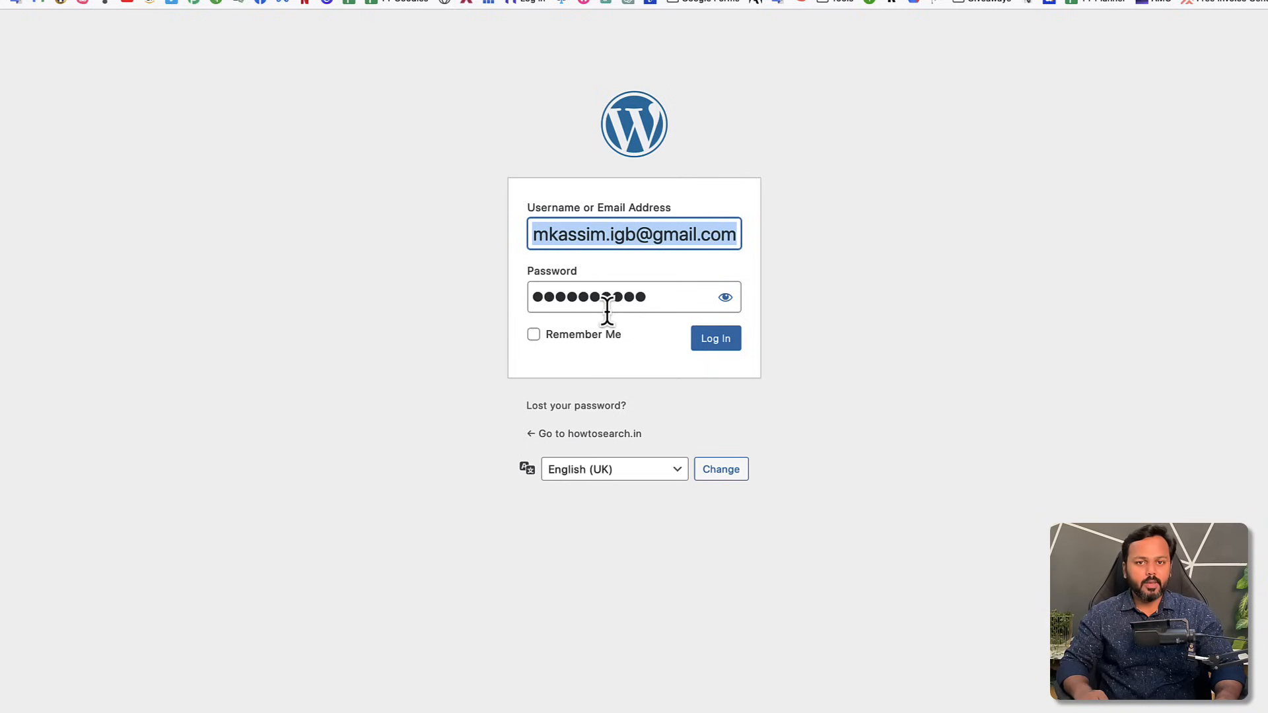
Step: Log in to the howtosearch.in WordPress admin with the prefilled credentials
left_click(715, 338)
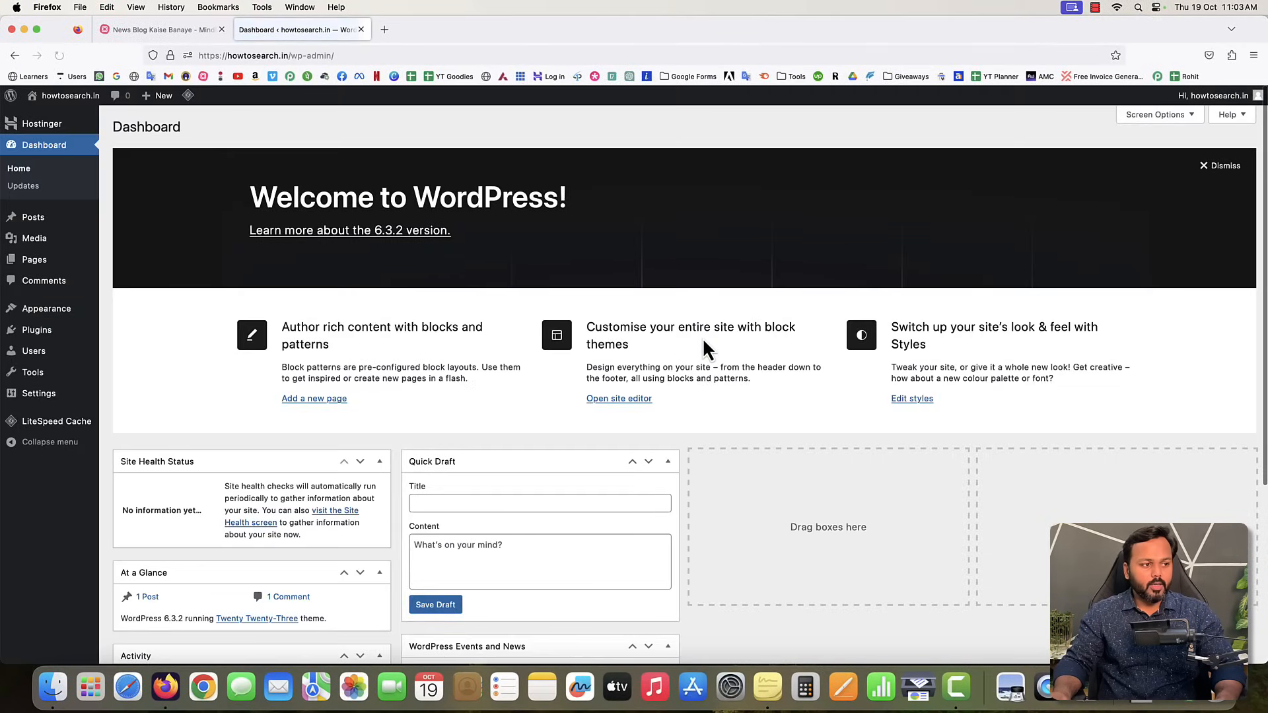
left_click_drag(250, 198, 213, 134)
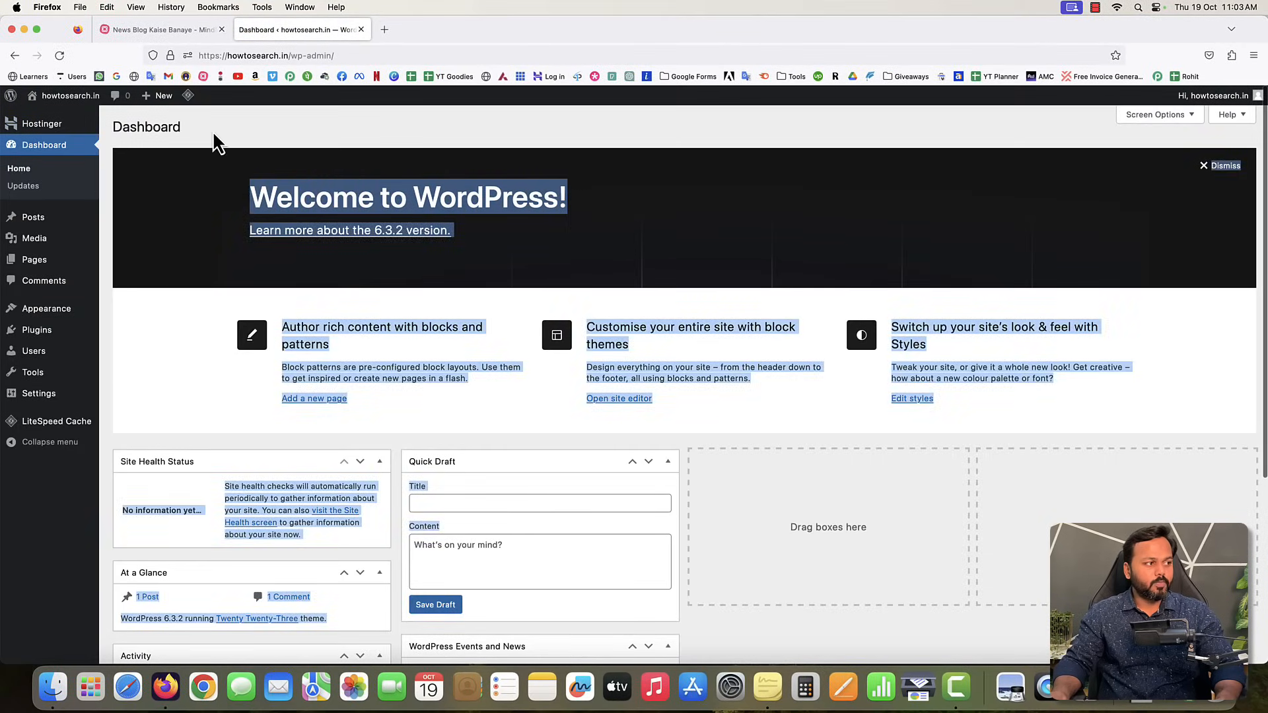
left_click(214, 134)
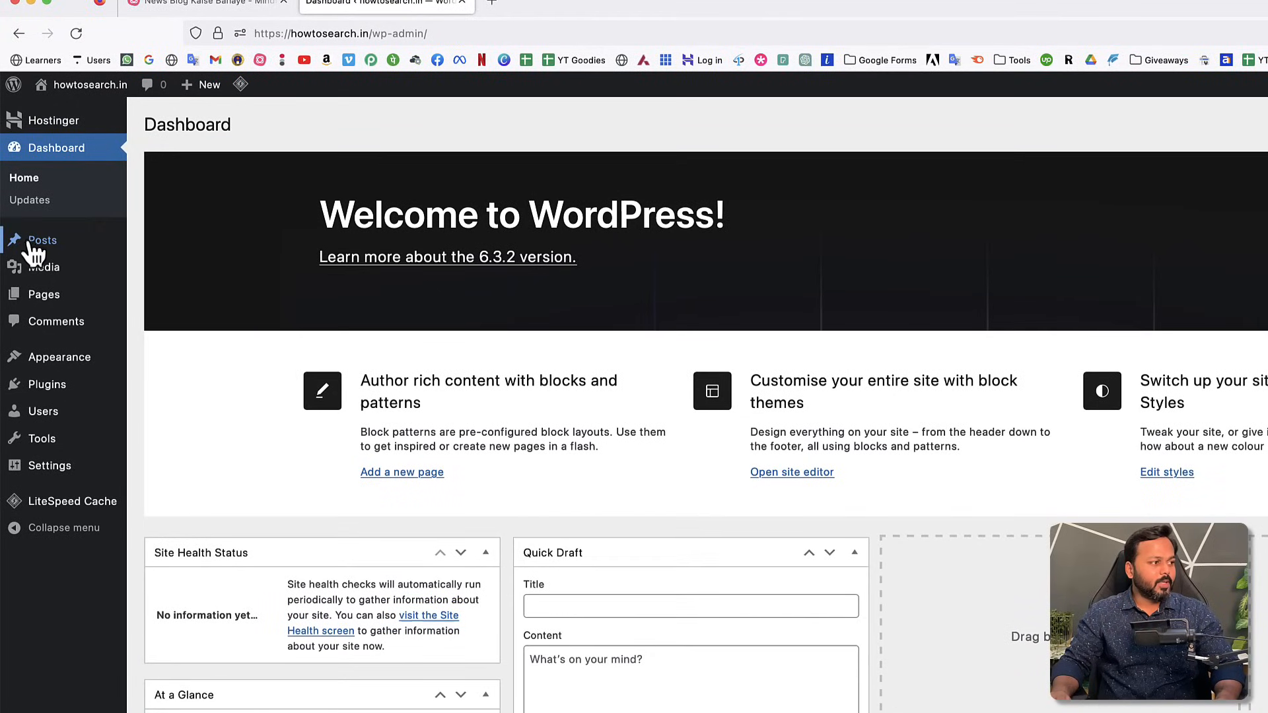
Step: Open Appearance > Themes from the admin sidebar
mouse_move(30, 221)
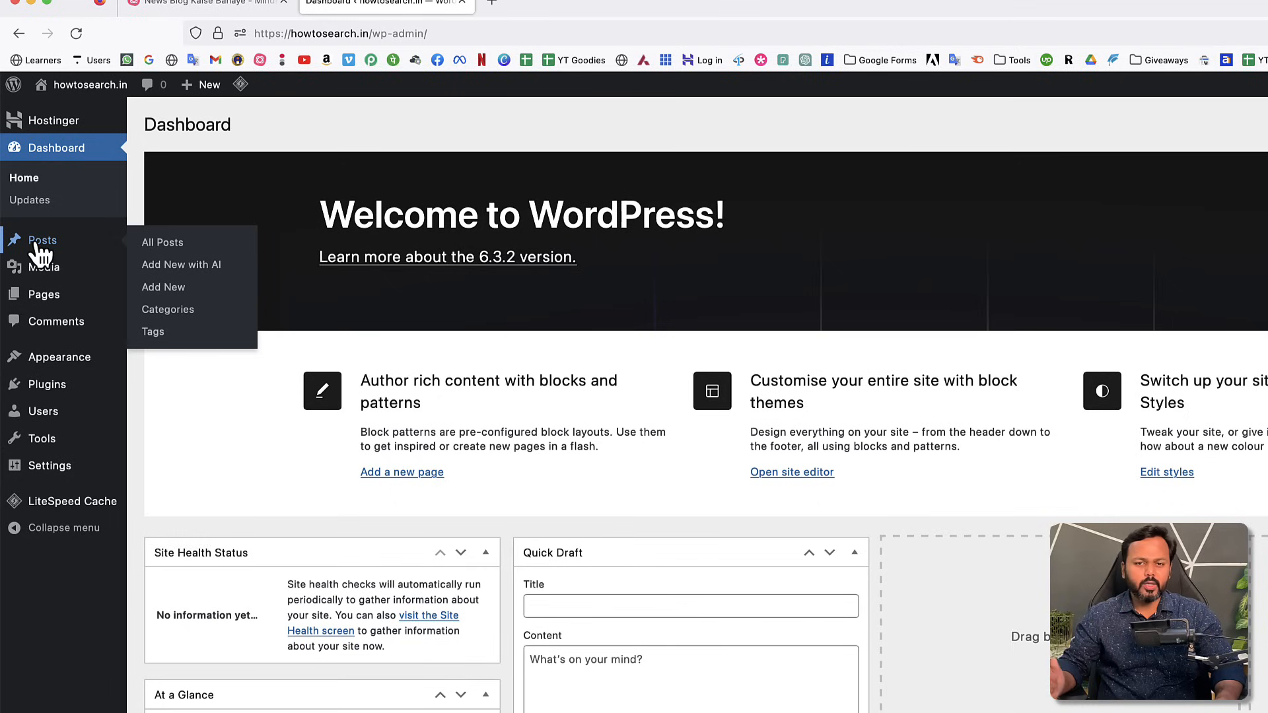
mouse_move(41, 307)
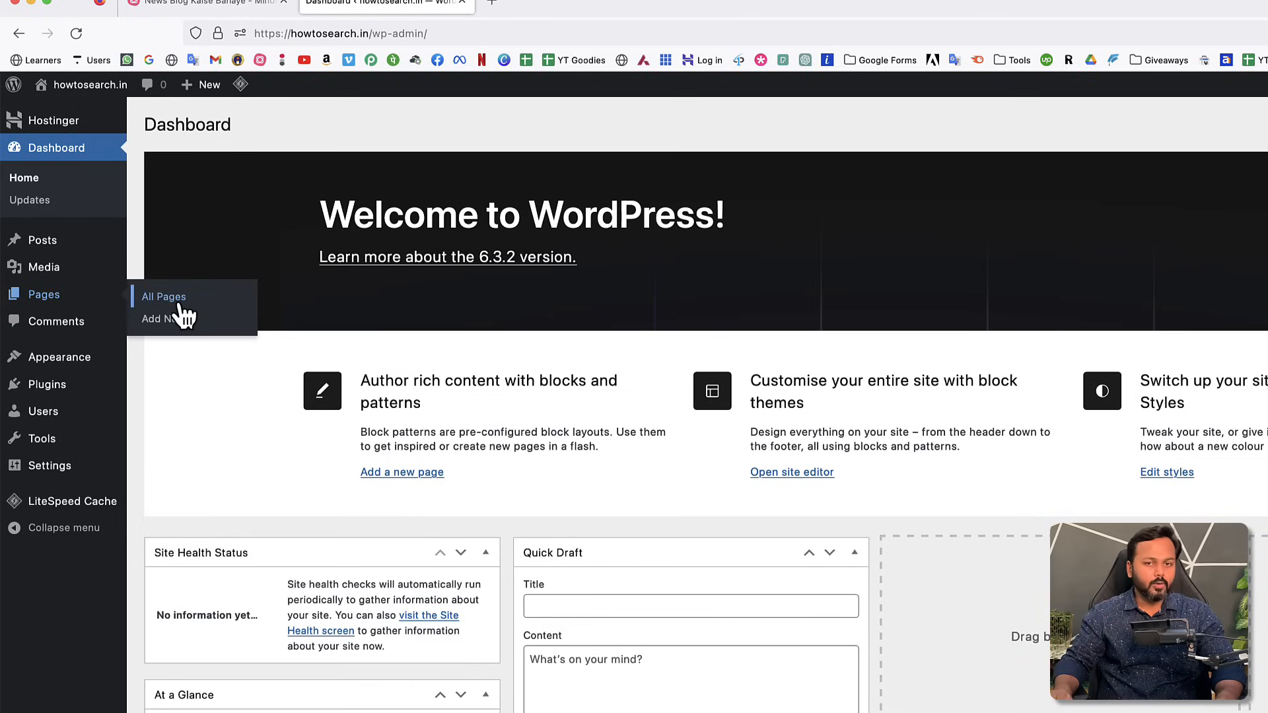
mouse_move(41, 365)
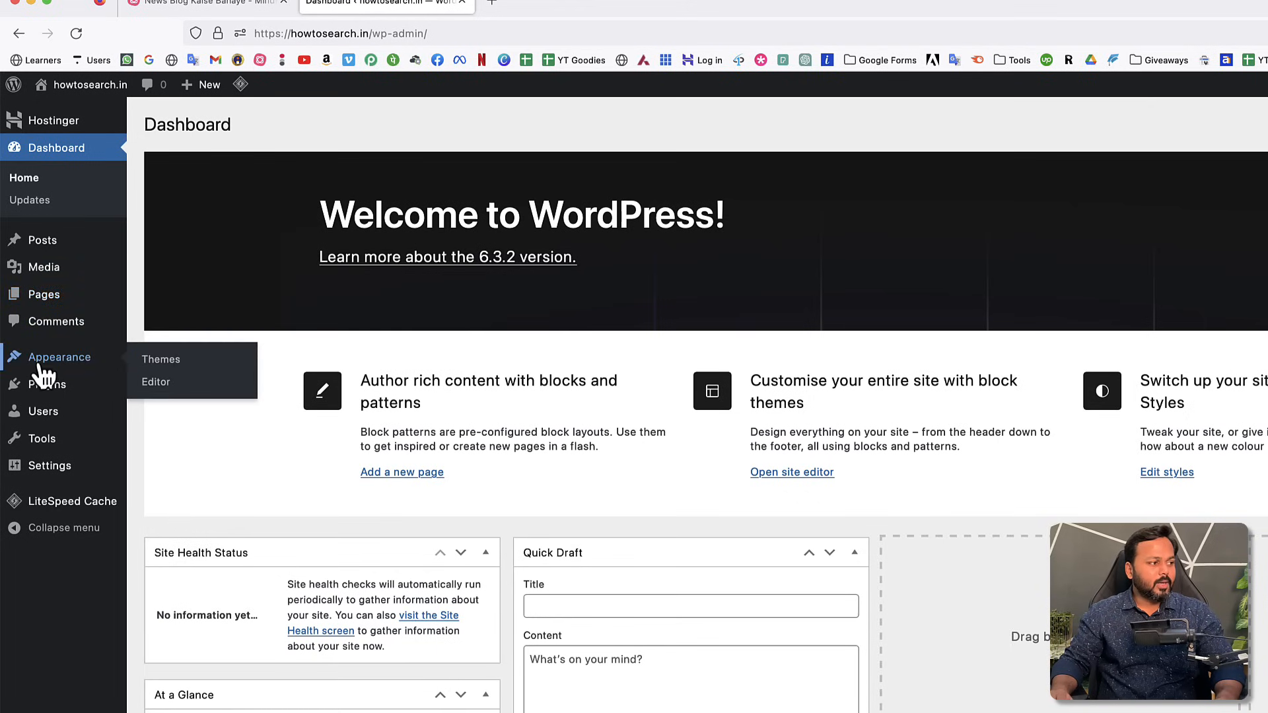
left_click(162, 364)
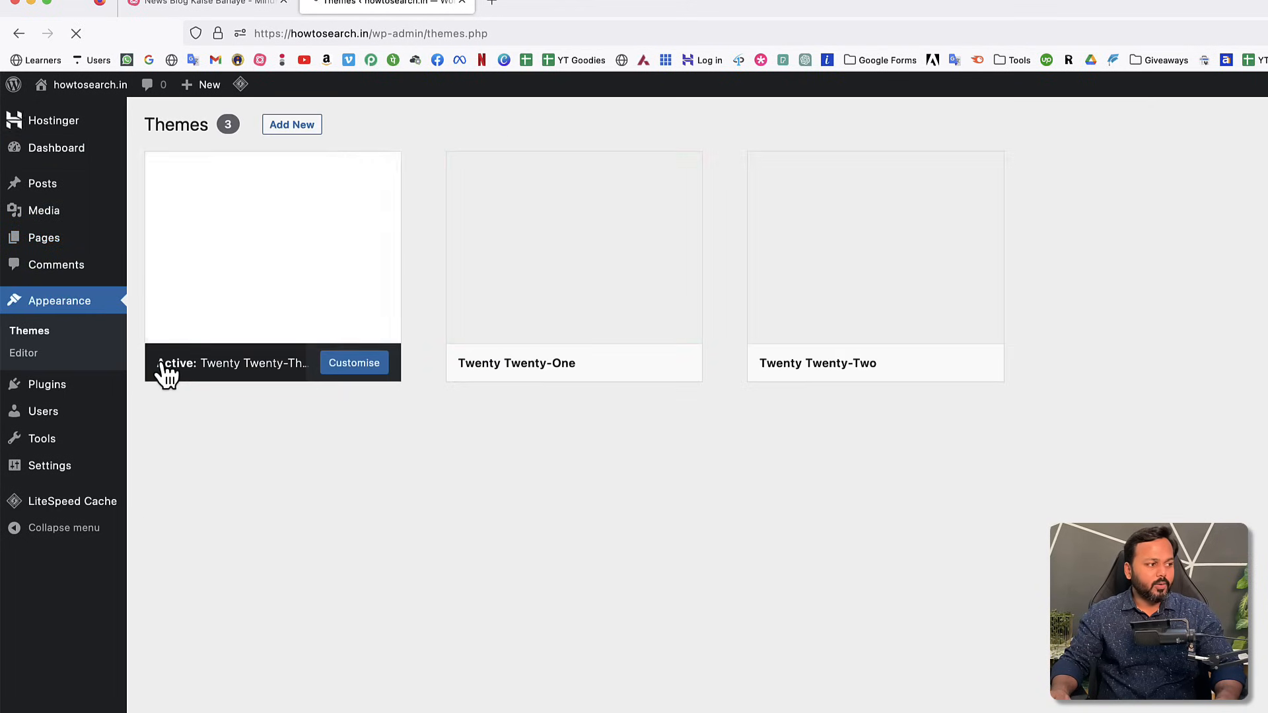
Step: View the live howtosearch.in site in a new tab, then return to the Themes page
mouse_move(79, 92)
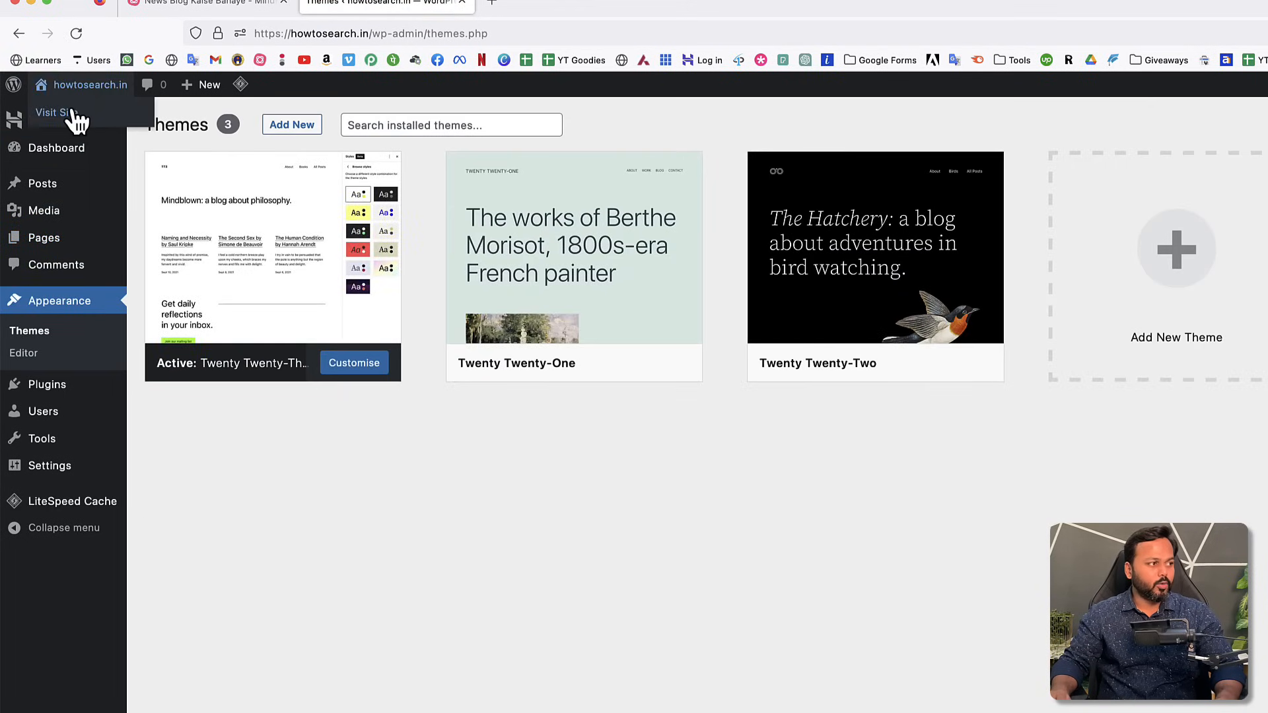
right_click(70, 115)
left_click(115, 119)
left_click(403, 29)
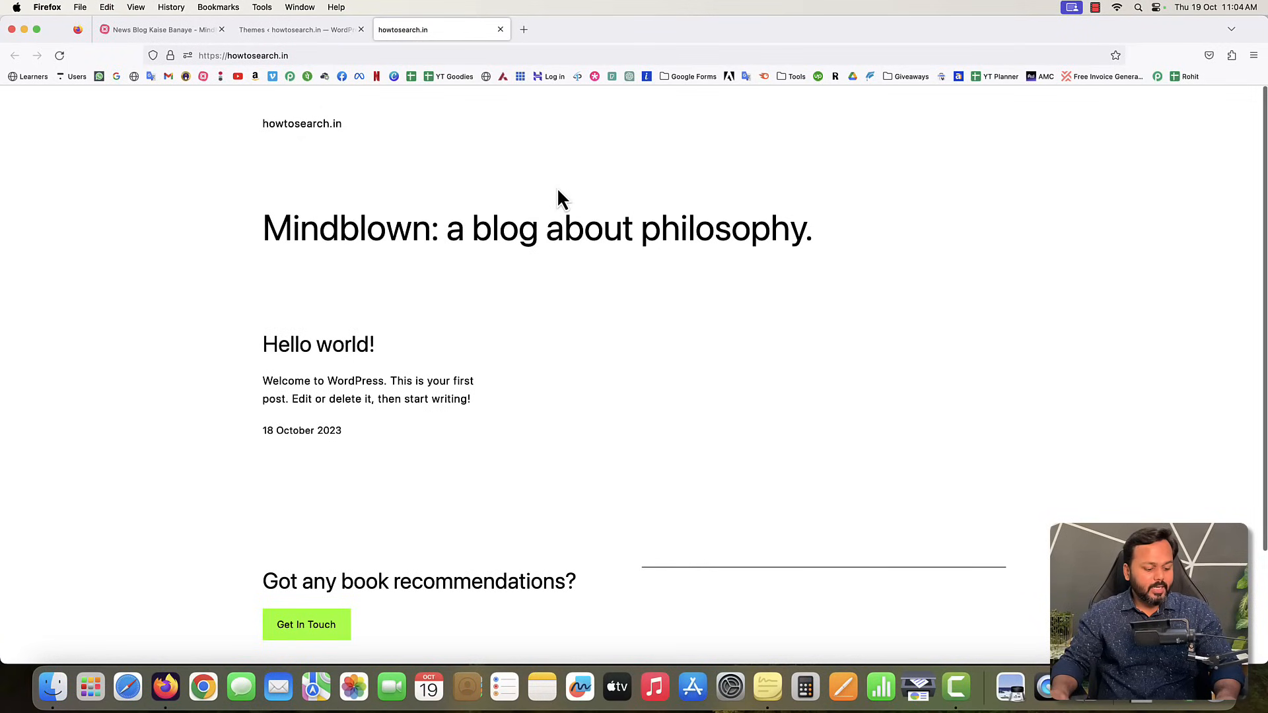
key("super+r")
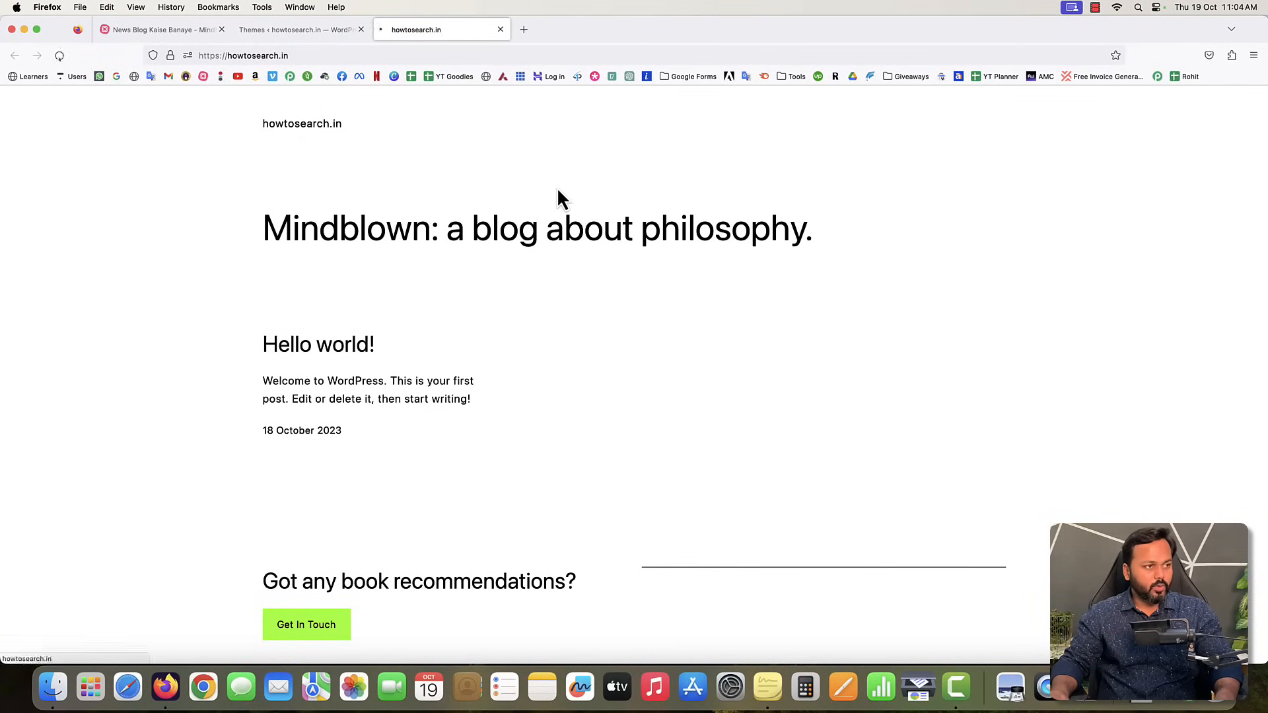
scroll(643, 226, "down", 1)
scroll(644, 225, "down", 1)
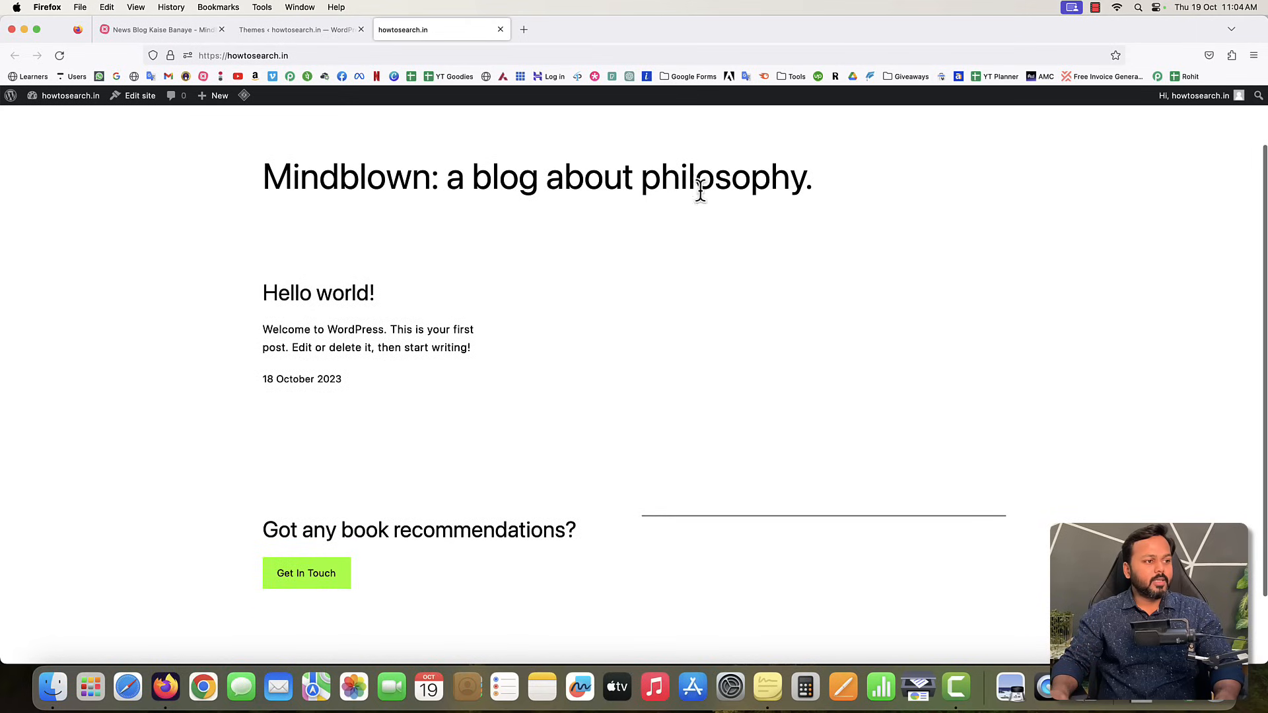
left_click(283, 31)
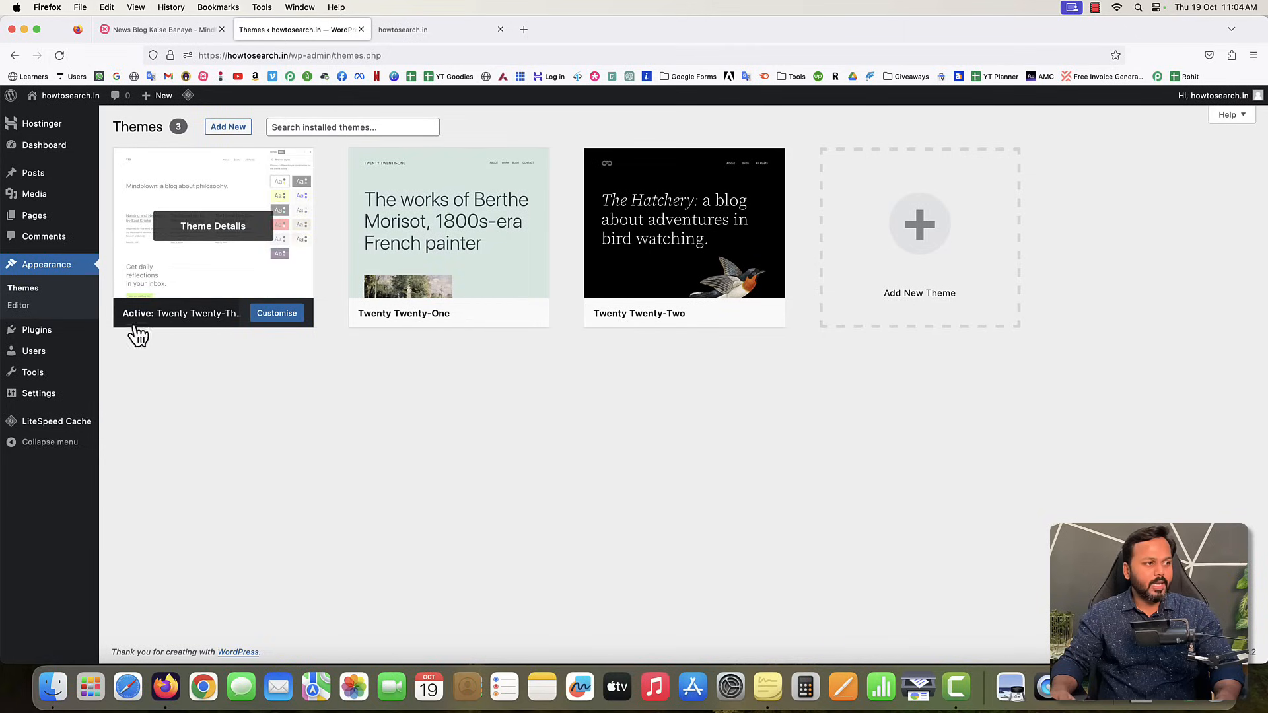
left_click(433, 30)
scroll(817, 335, "up", 3)
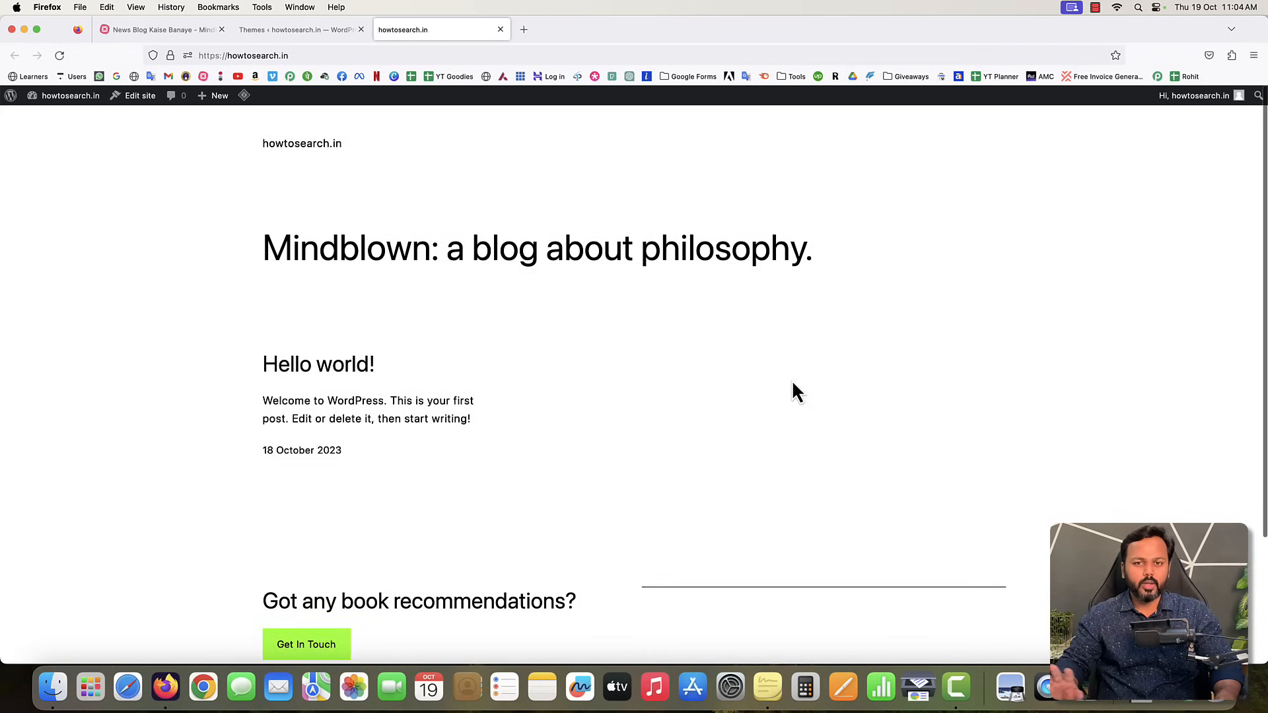
left_click(283, 31)
mouse_move(470, 231)
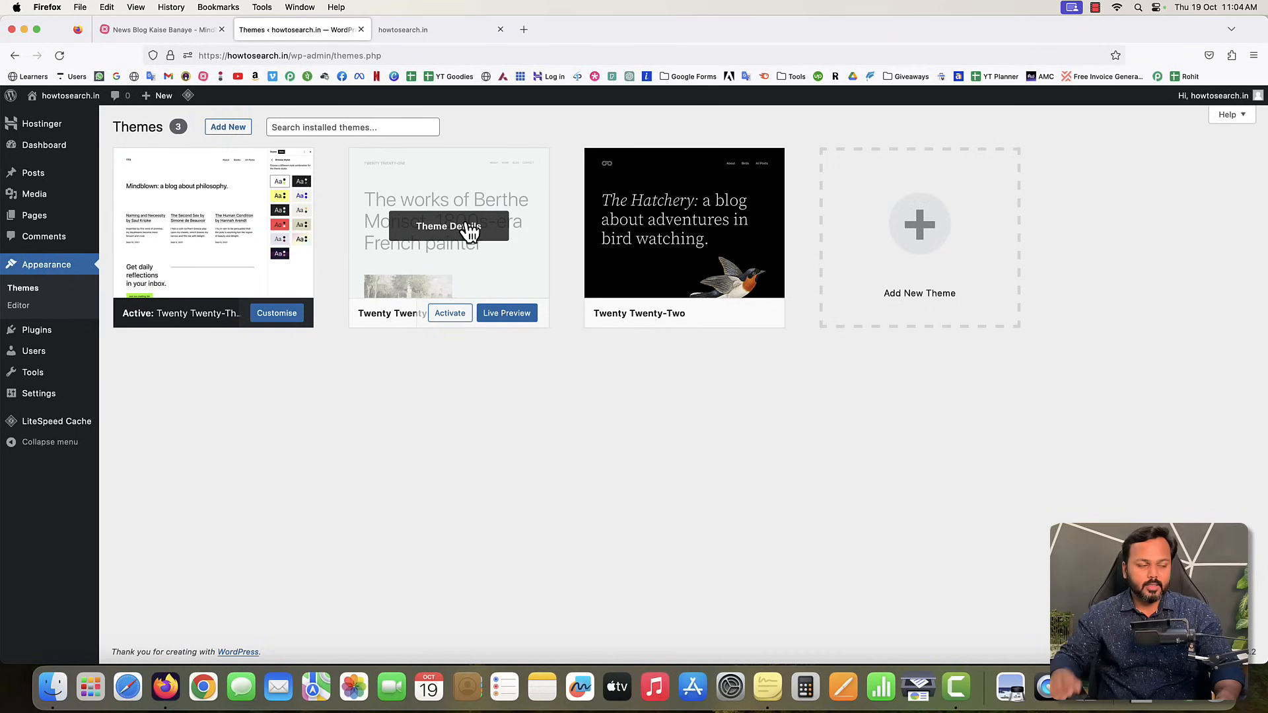
Step: Search Add New themes for 'astra', install Astra and activate it
left_click(230, 129)
left_click(1106, 162)
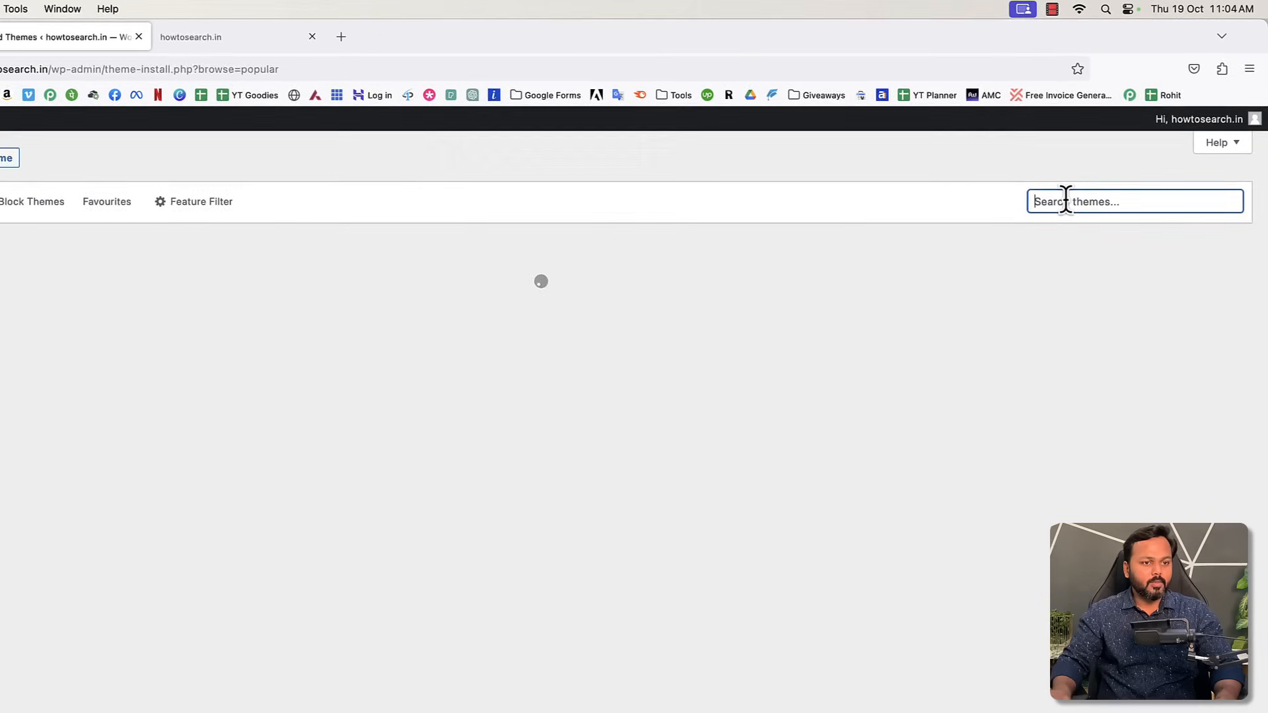
type("astra")
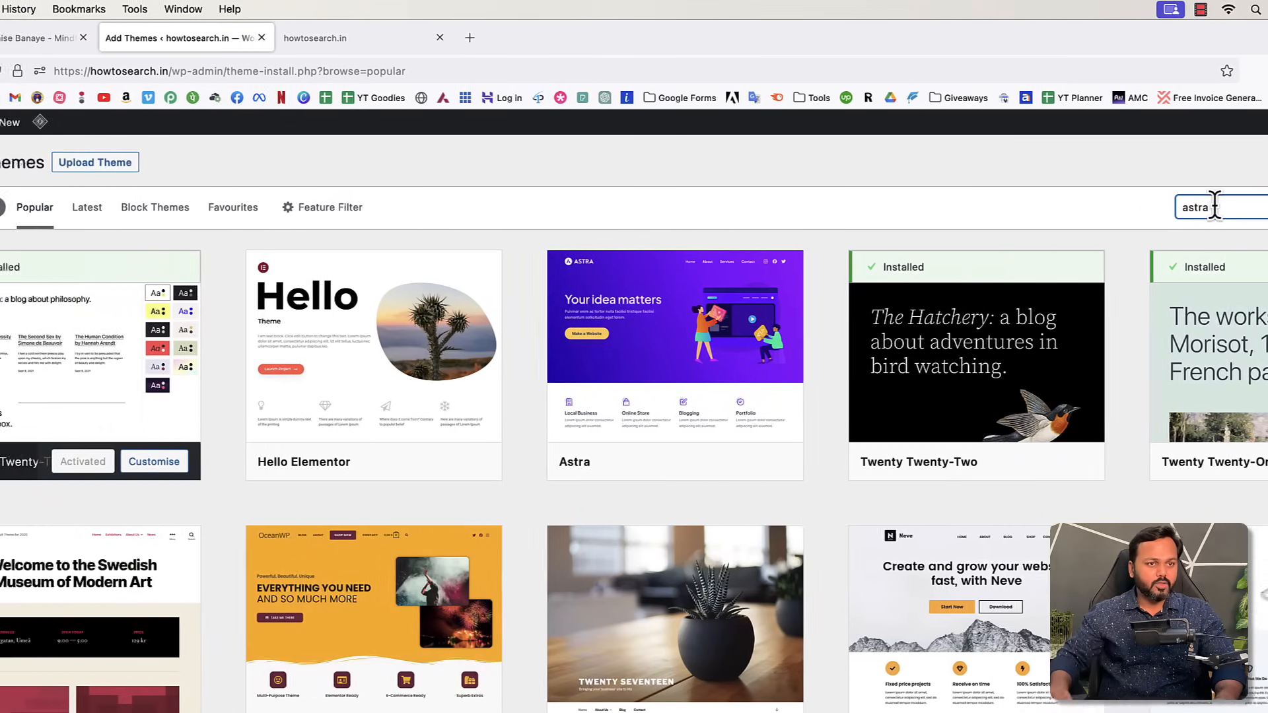
left_click(300, 463)
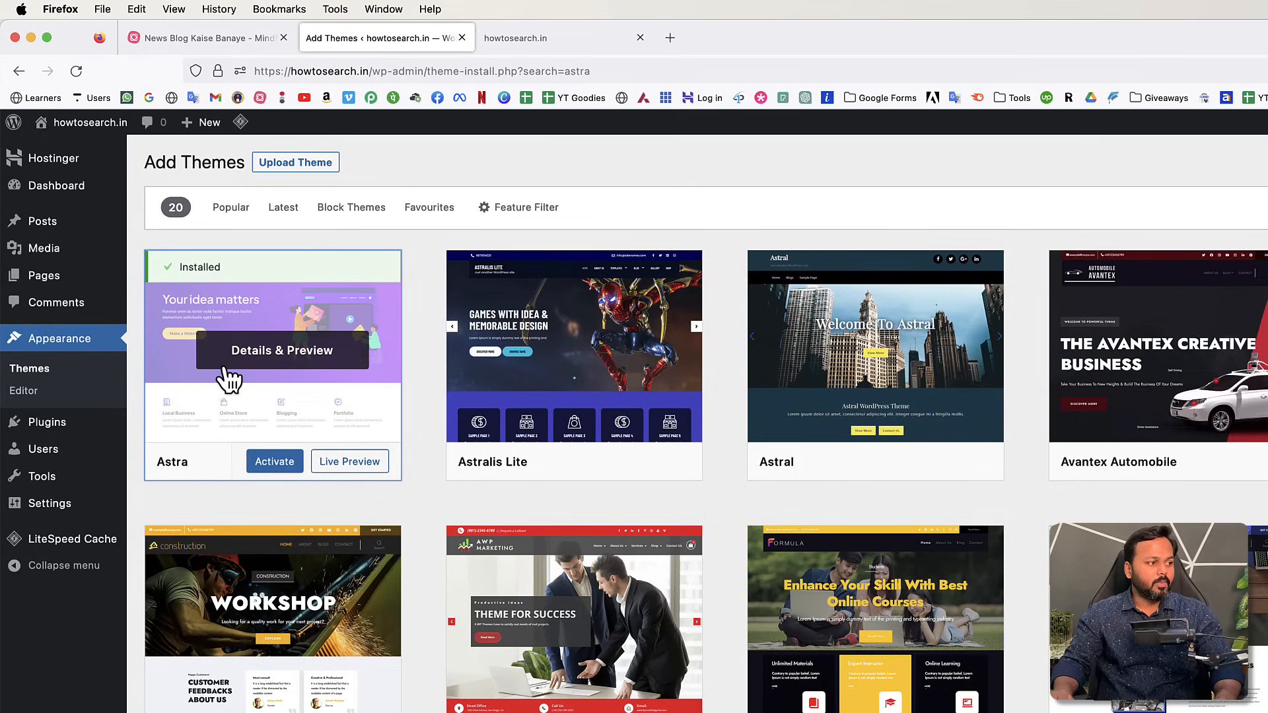
left_click(281, 467)
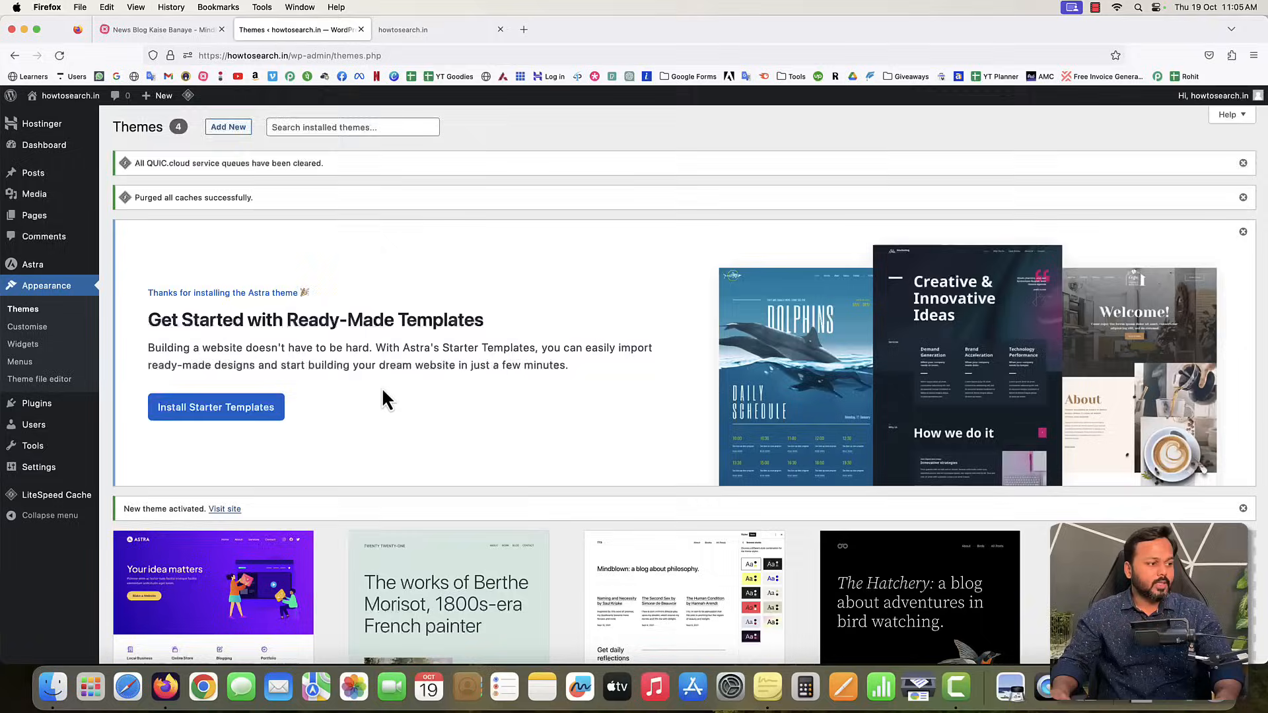
scroll(381, 390, "down", 5)
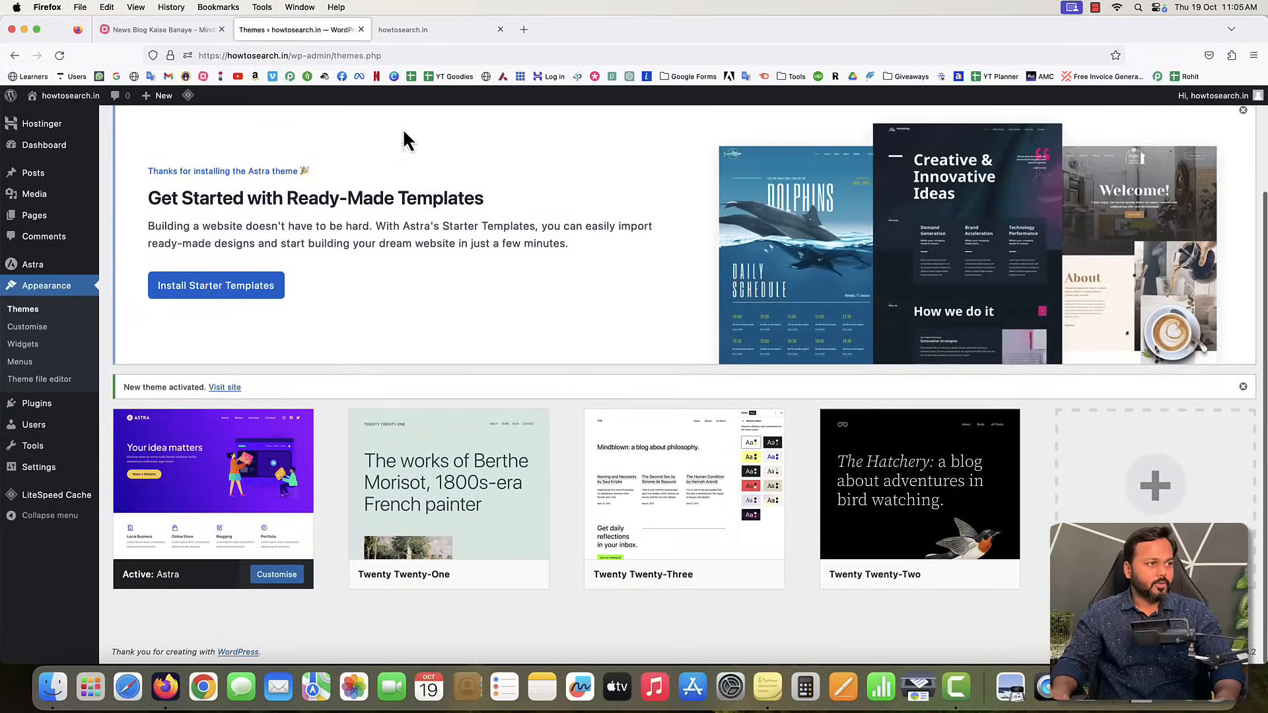
left_click(410, 29)
key("super+r")
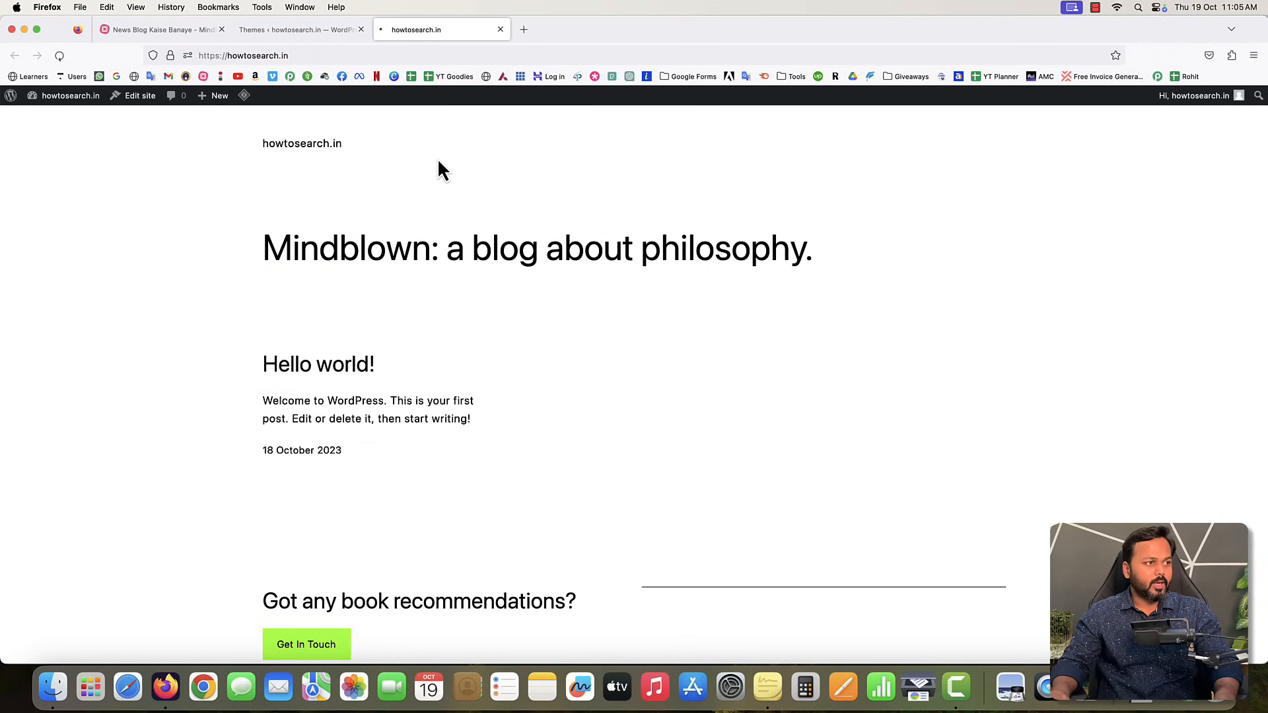
key("super+r")
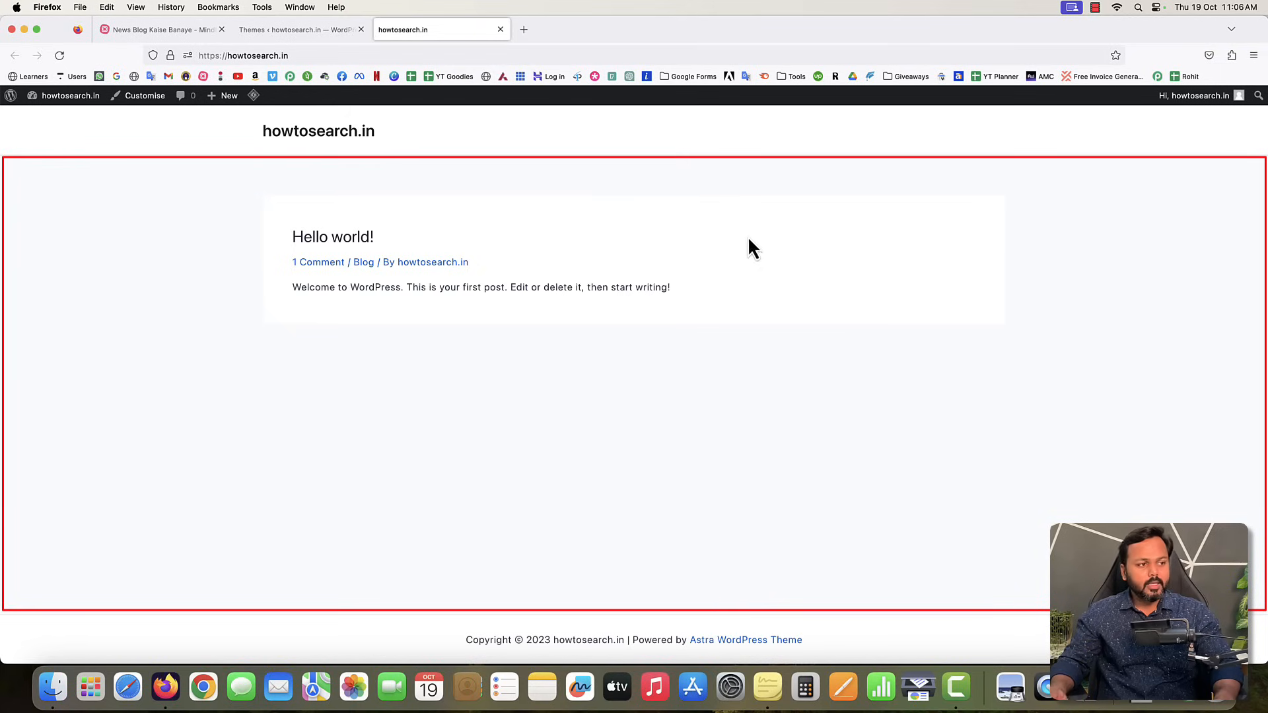
left_click(173, 29)
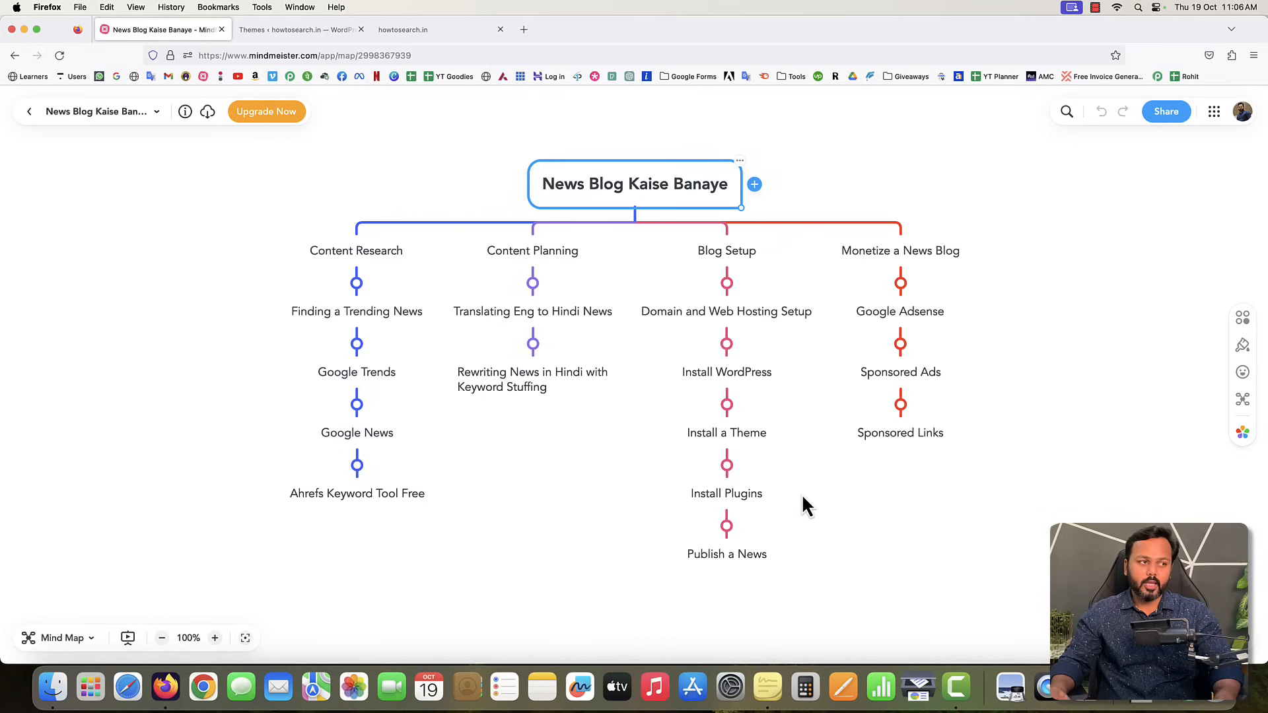
left_click(294, 31)
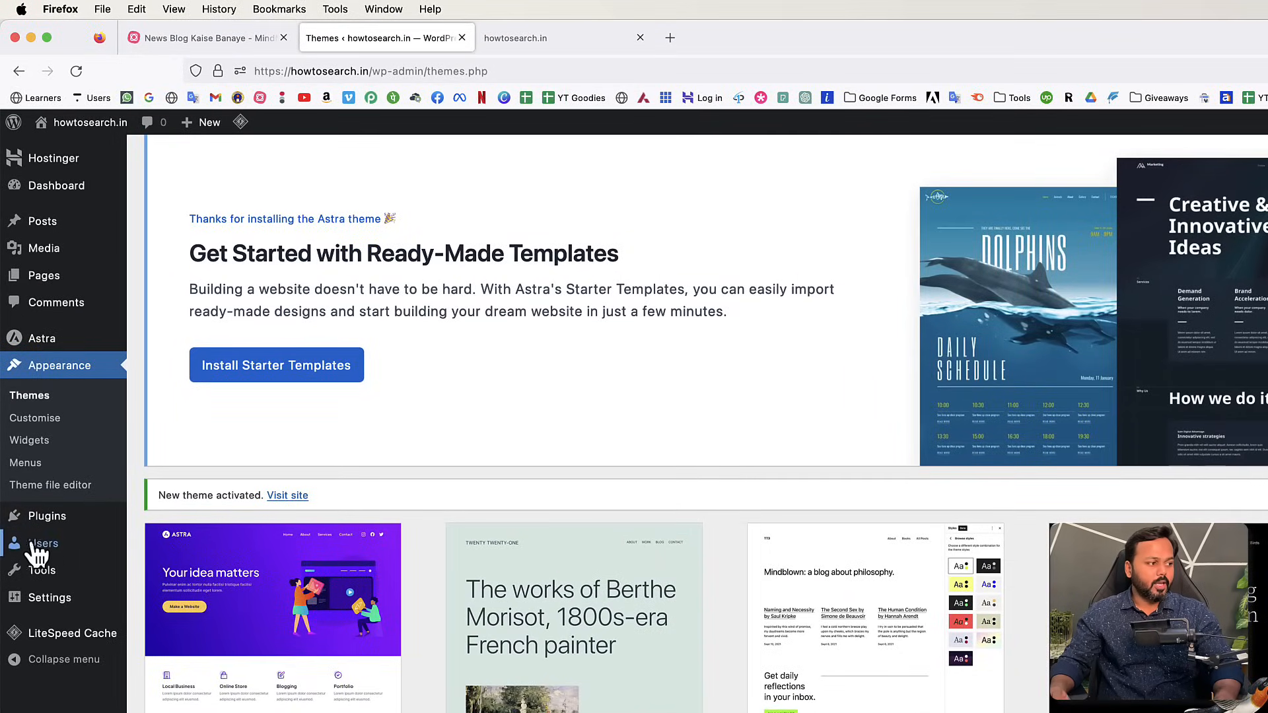
Step: Select the Hostinger and Hostinger AI Assistant plugins and bulk-deactivate them
mouse_move(37, 489)
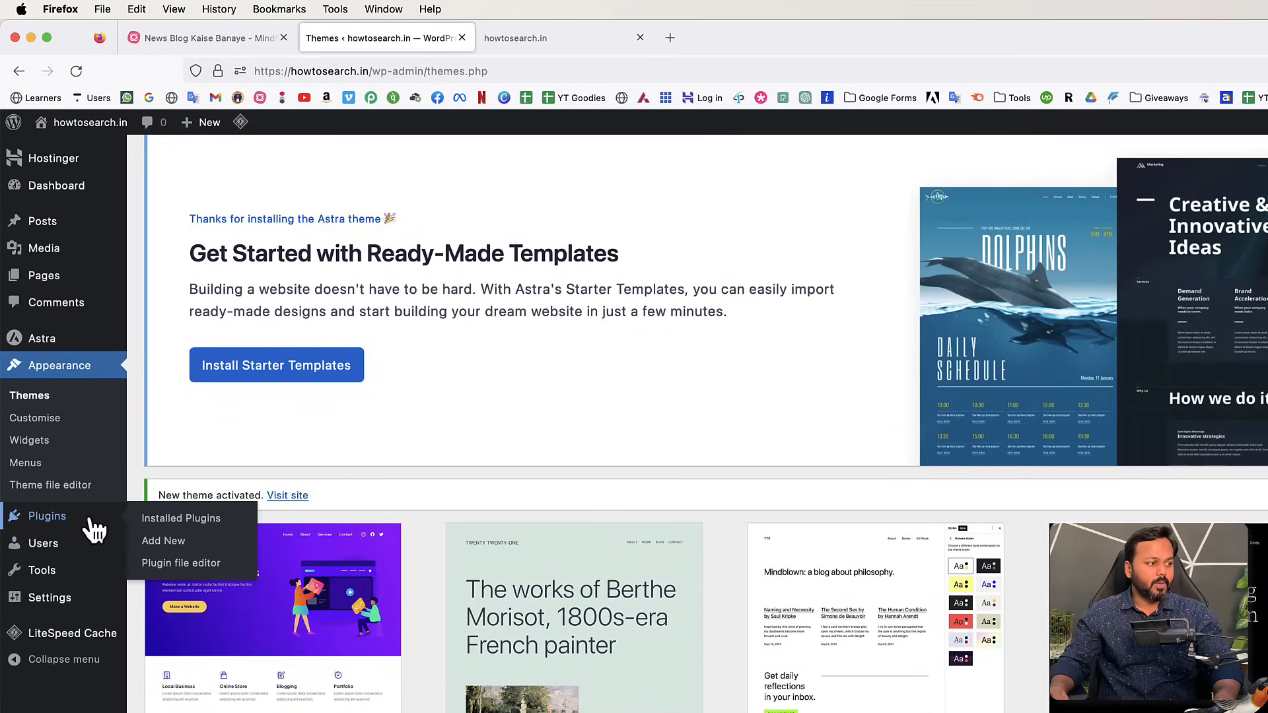
left_click(175, 519)
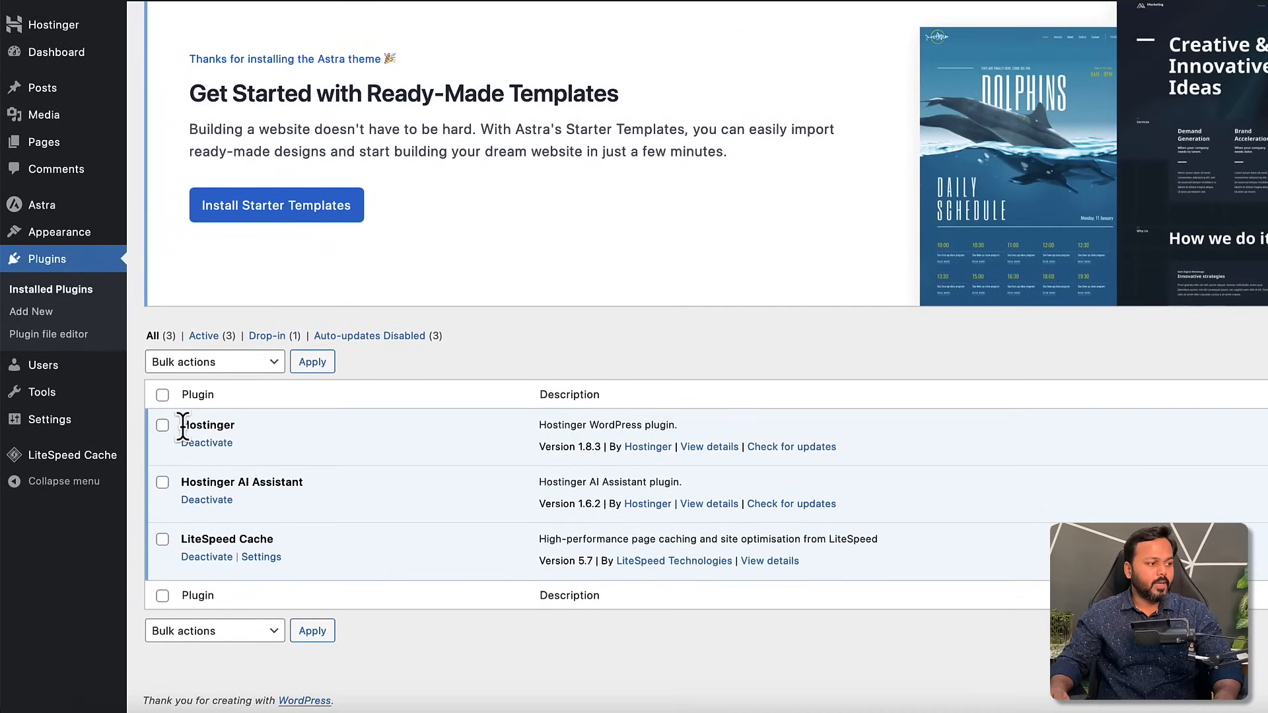
left_click_drag(183, 426, 232, 428)
left_click_drag(180, 482, 304, 483)
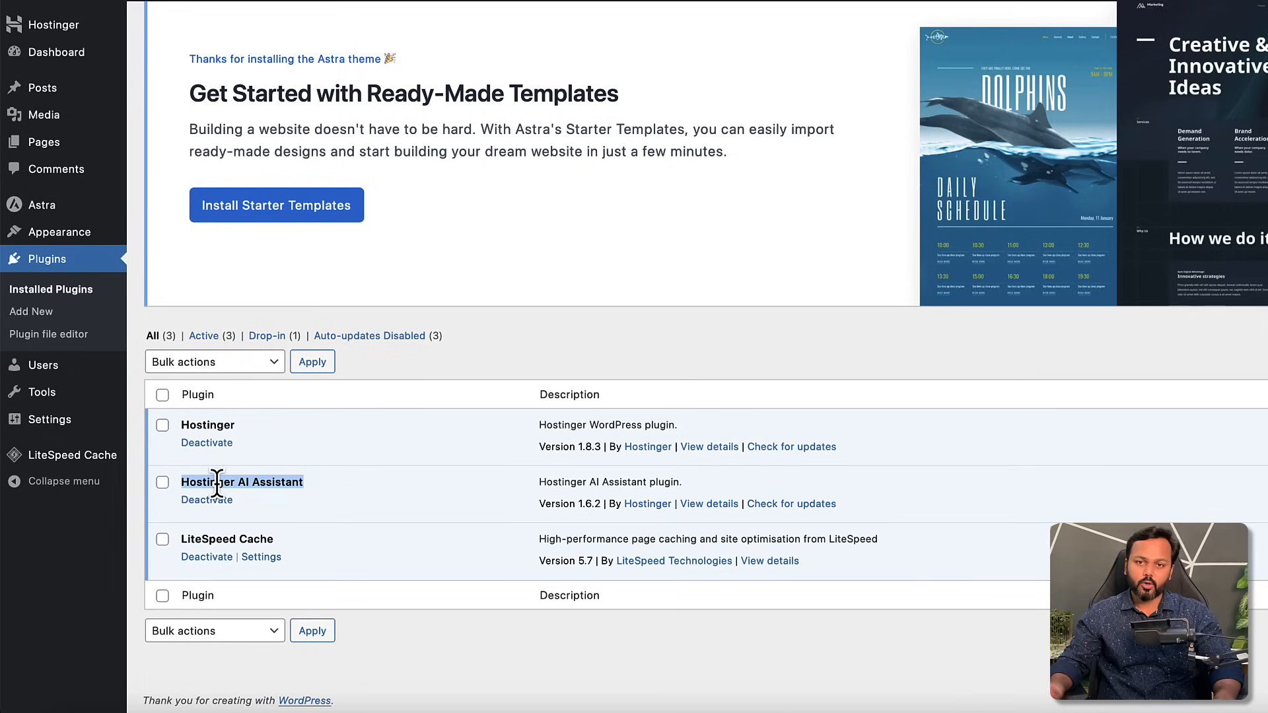
left_click(240, 425)
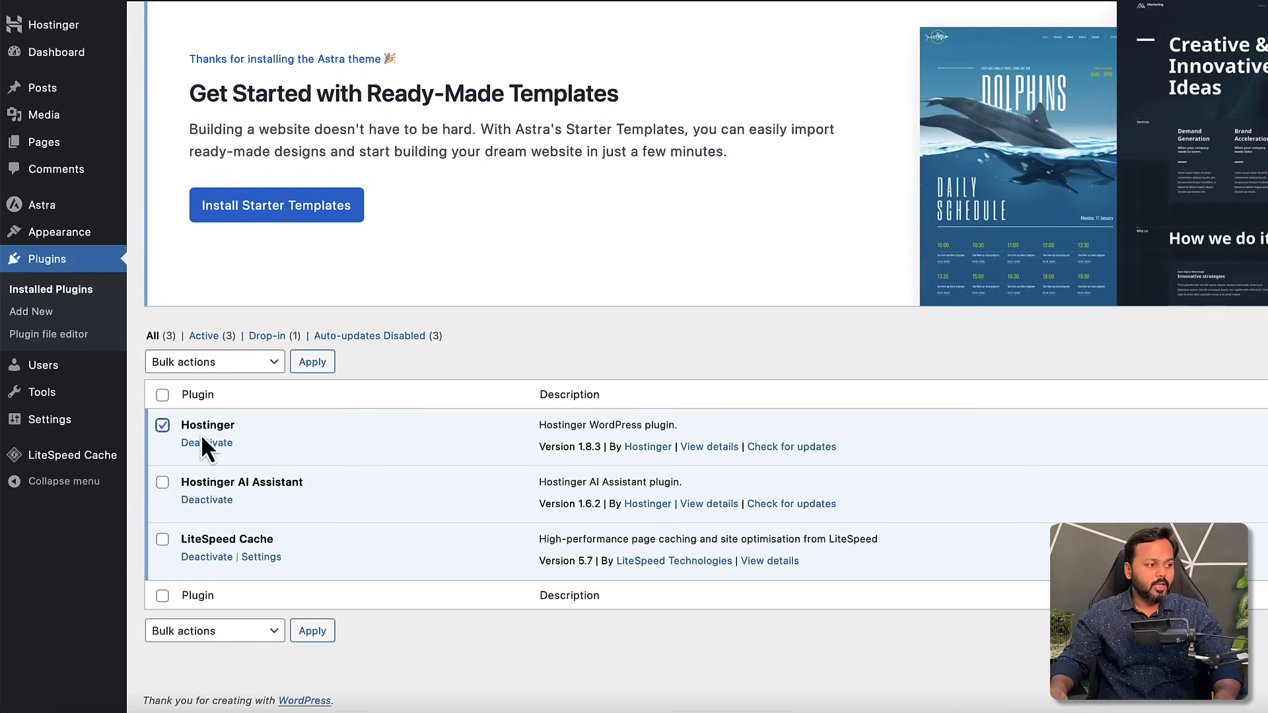
left_click(162, 483)
left_click(165, 362)
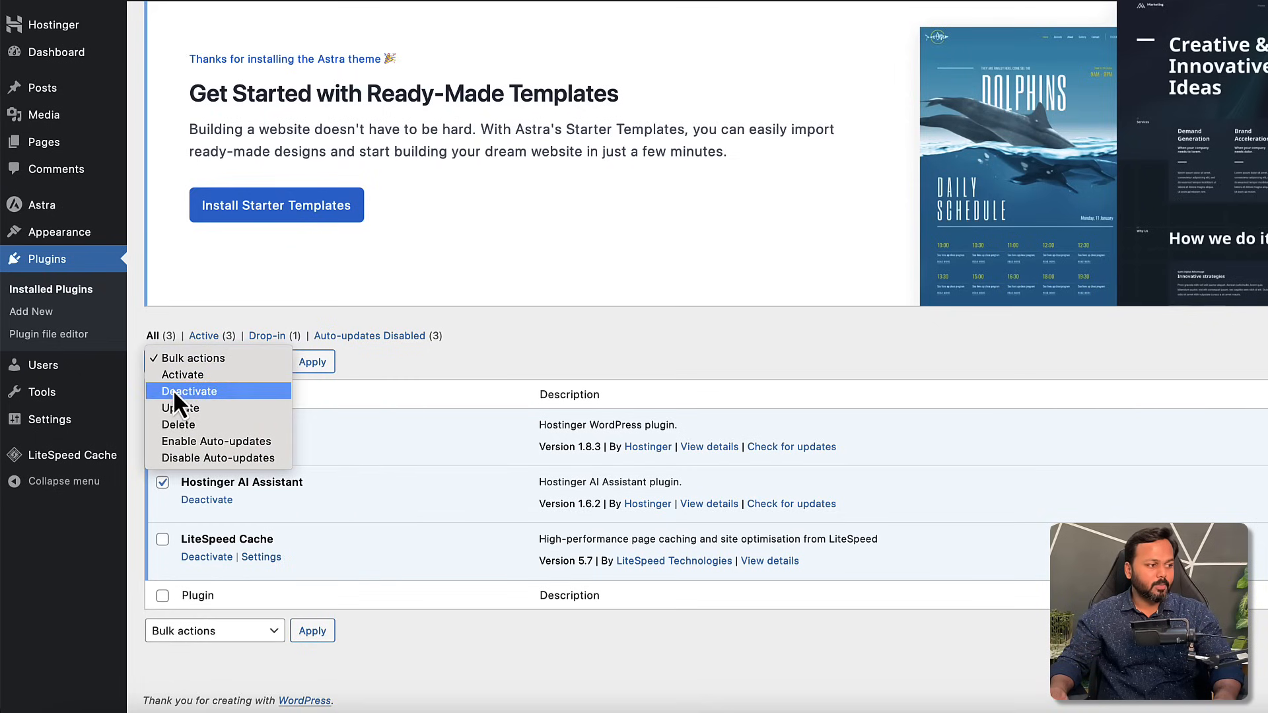
left_click(173, 390)
left_click(311, 366)
Step: Bulk-delete both Hostinger plugins with their data, then dismiss the Astra starter templates notice
scroll(490, 414, "down", 2)
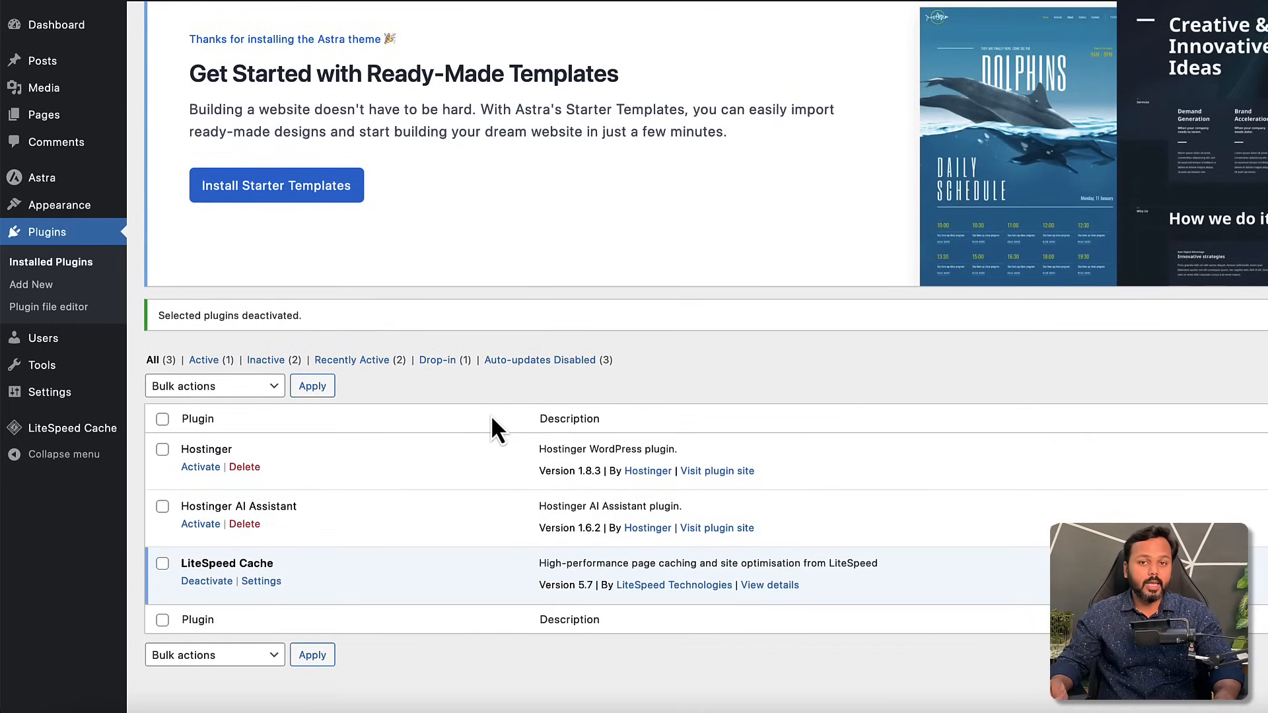
scroll(278, 470, "down", 1)
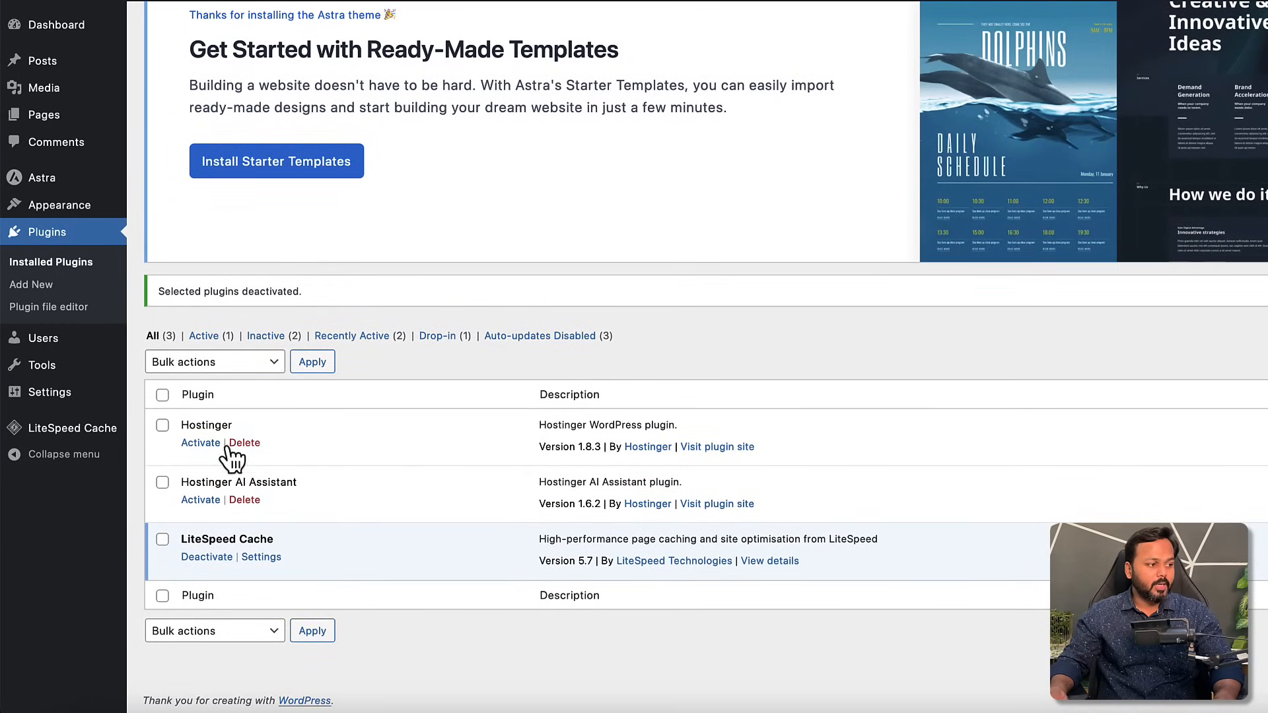
left_click(163, 424)
left_click(162, 482)
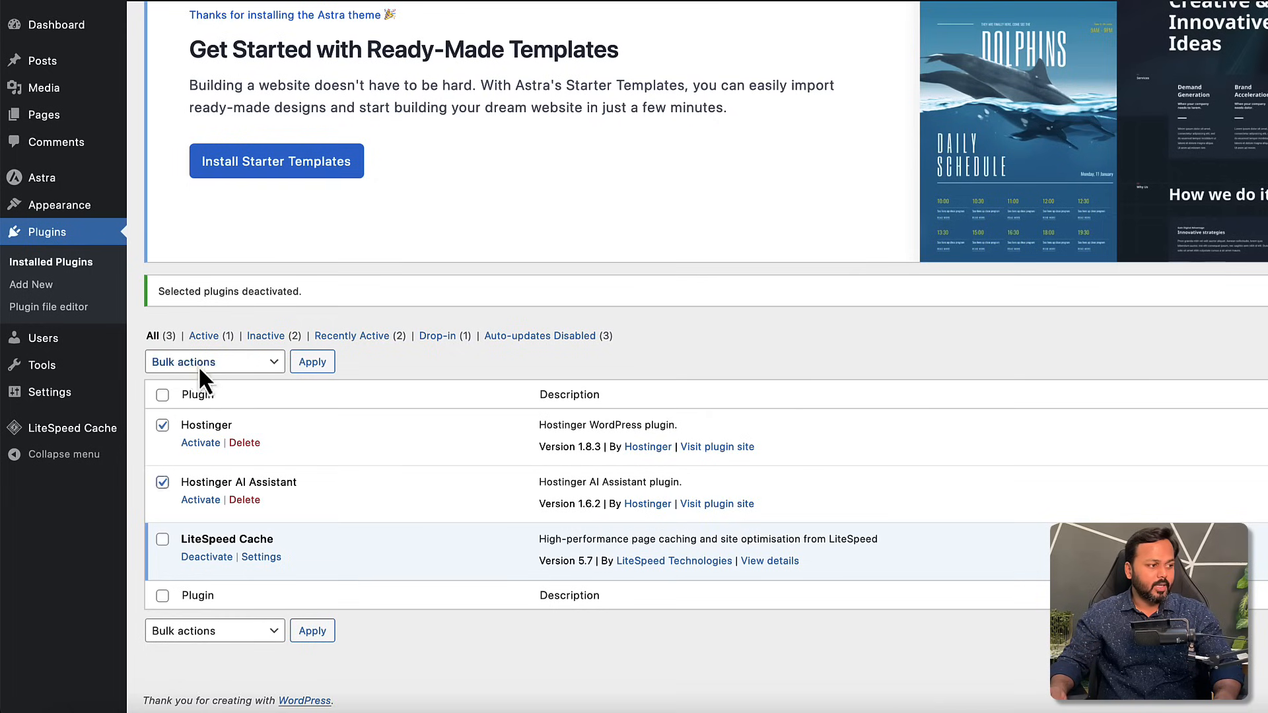
left_click(198, 361)
left_click(210, 360)
left_click(312, 363)
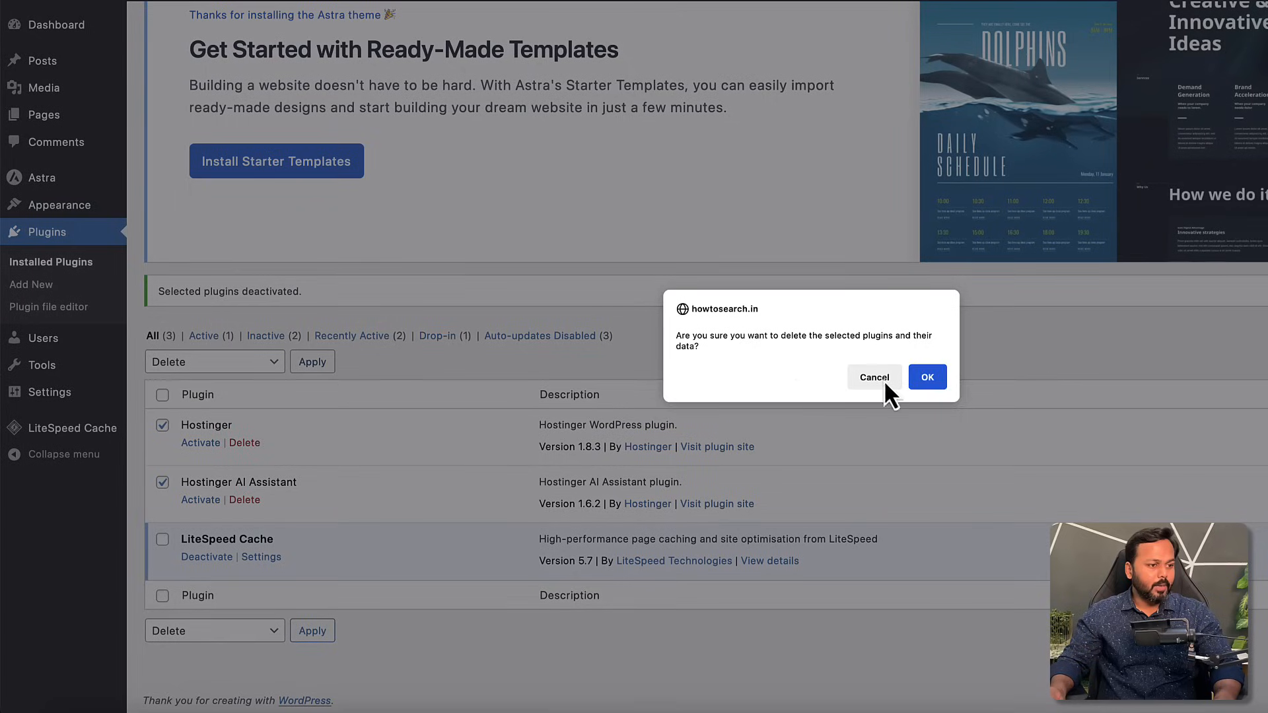
left_click(926, 377)
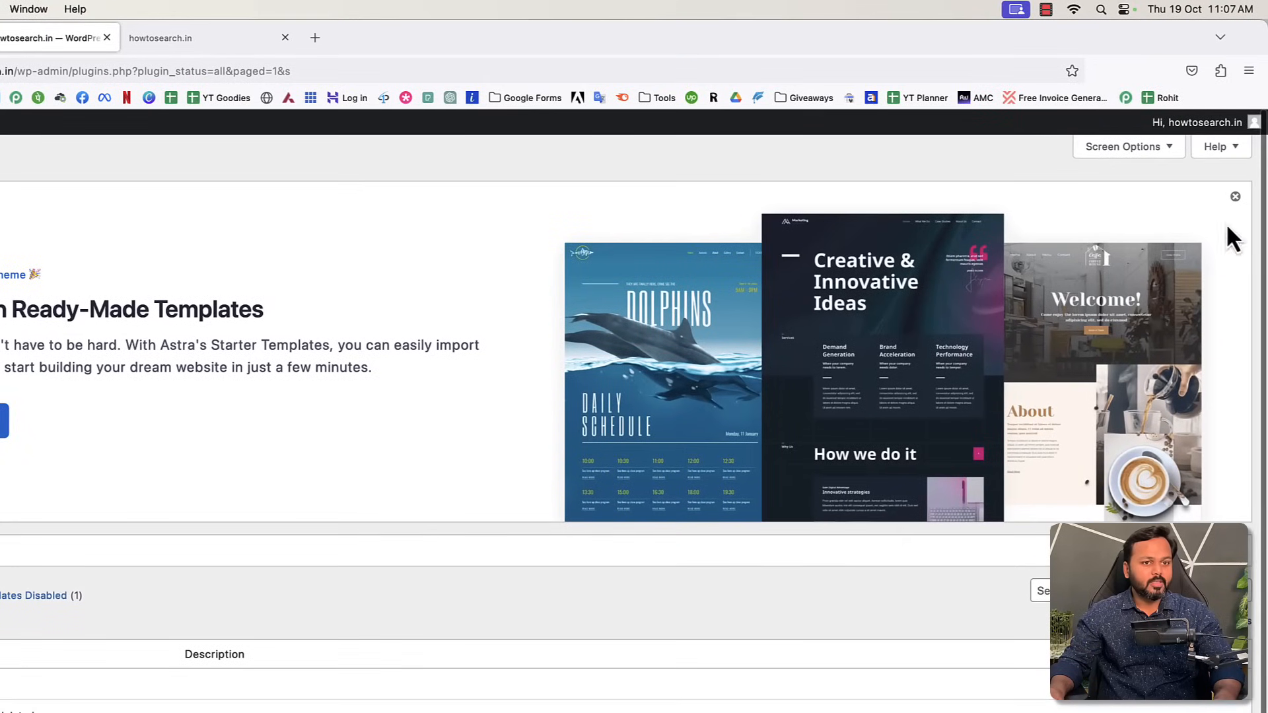
left_click(1235, 198)
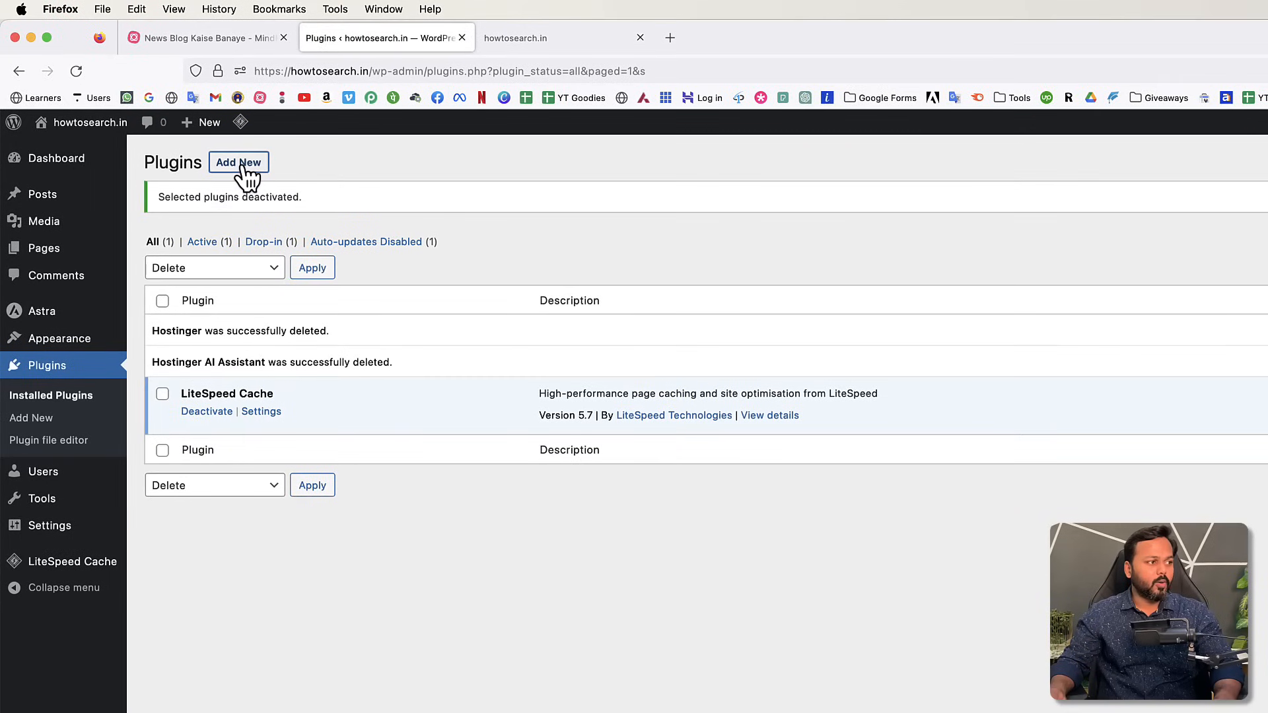
Step: Upload elementor-pro-3.16.1.zip from the Desktop, install it, and activate Elementor Pro
left_click(190, 128)
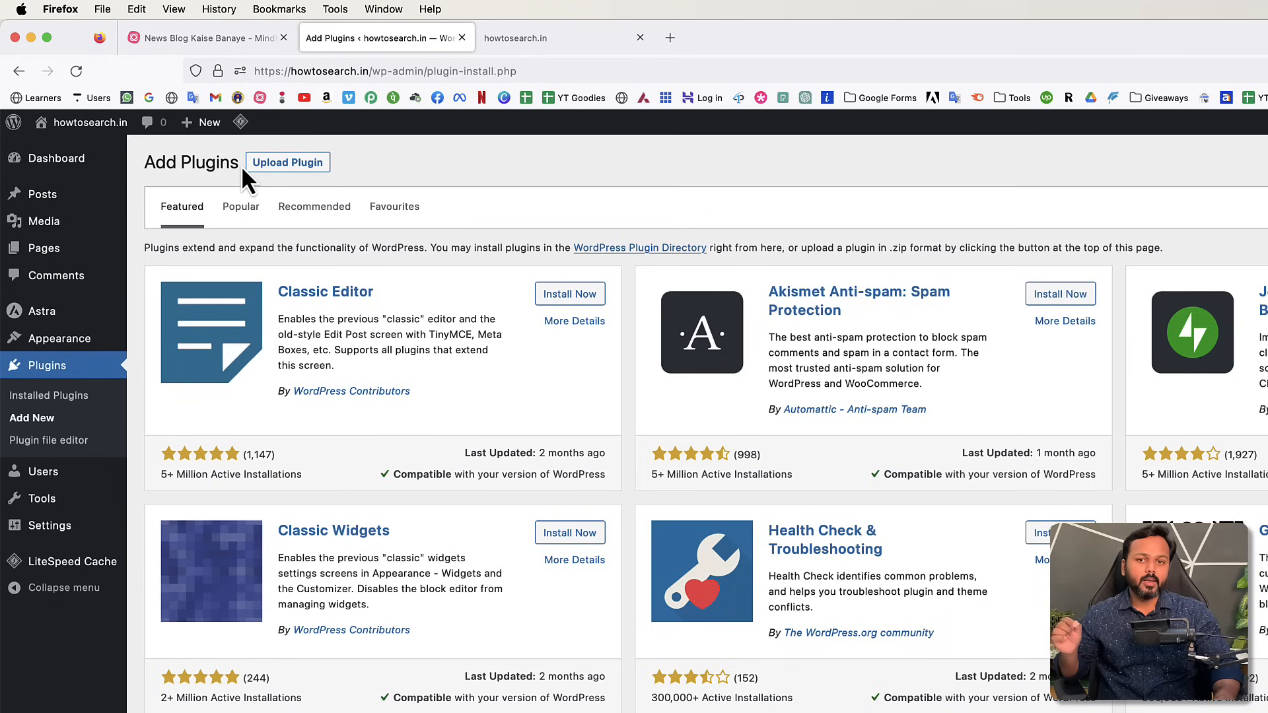
left_click(287, 166)
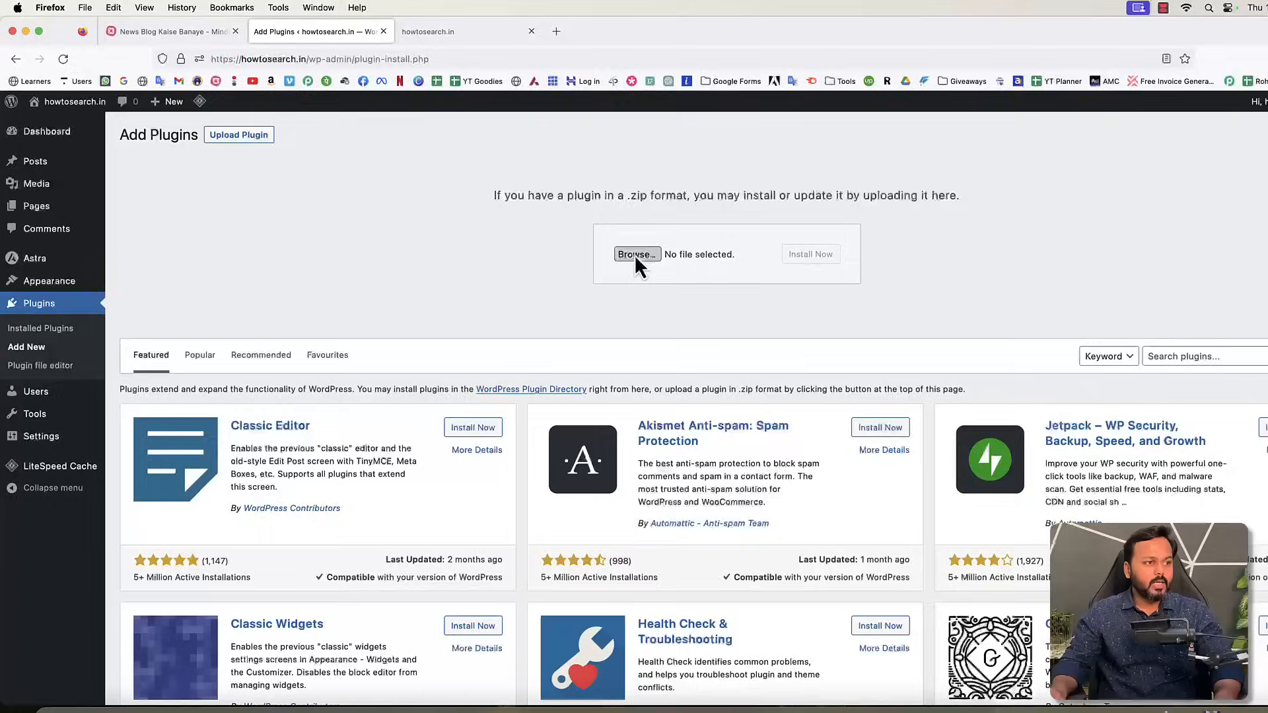
left_click(757, 303)
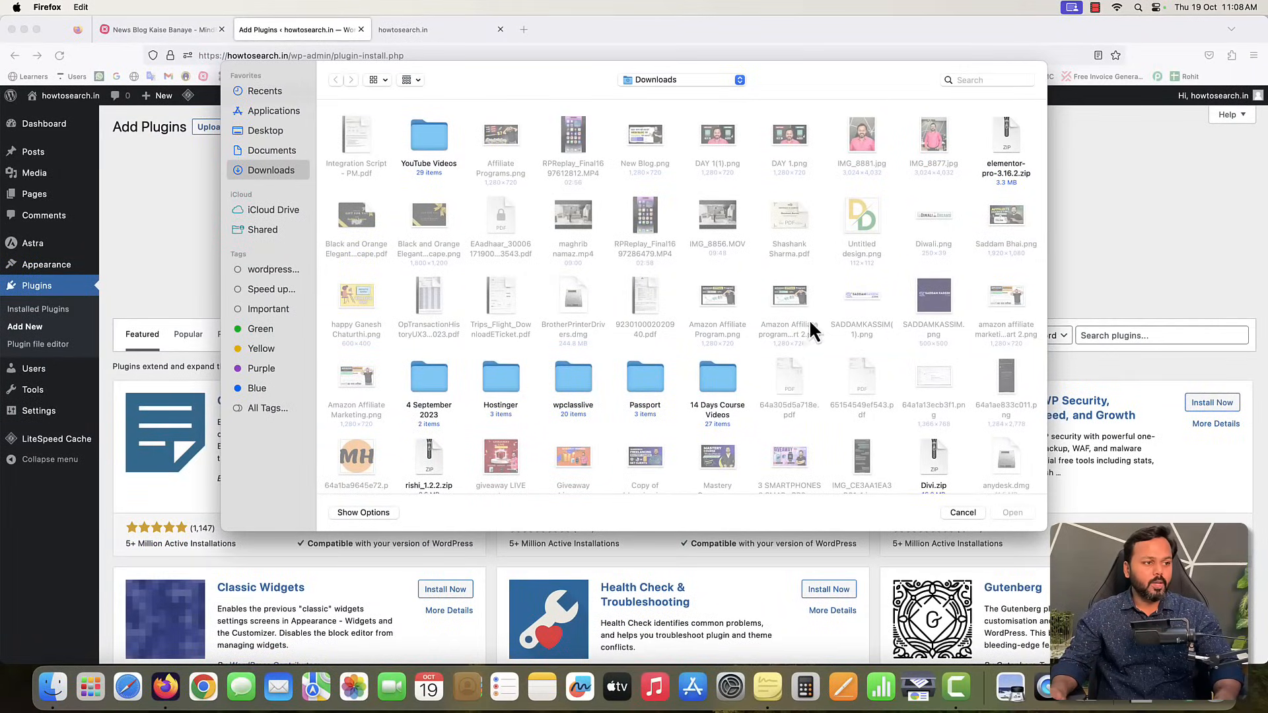
left_click(272, 131)
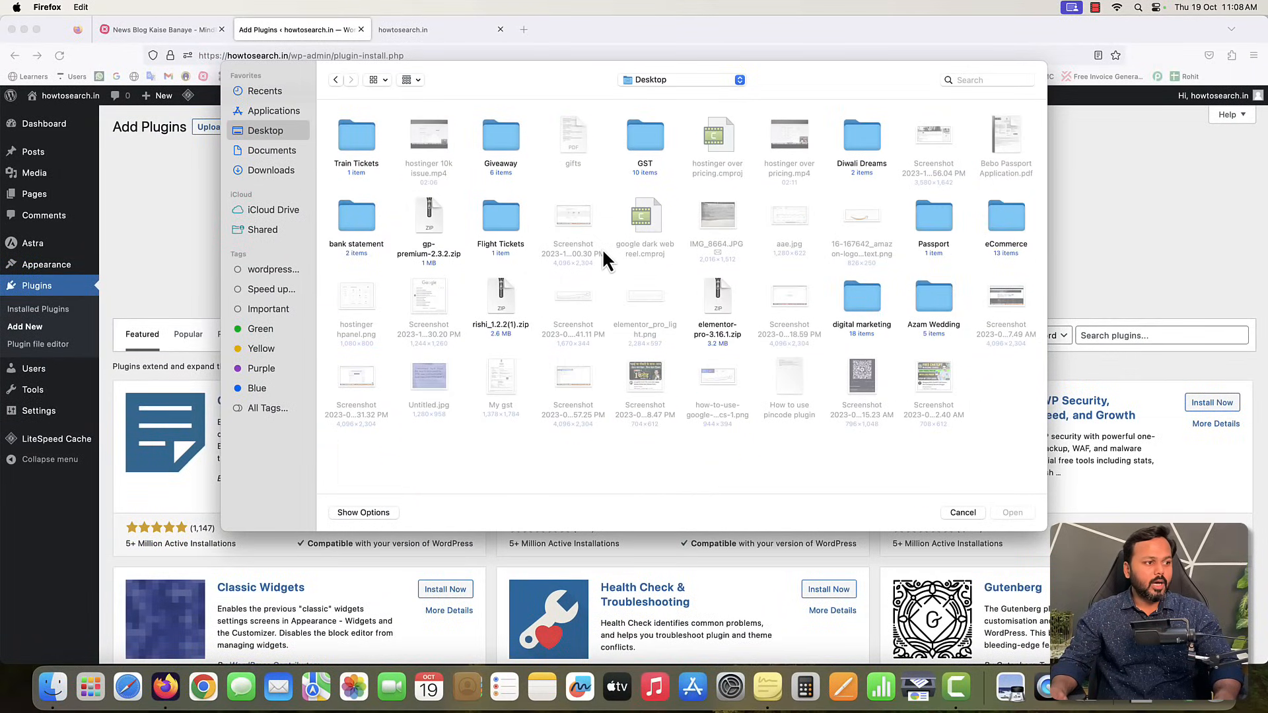
left_click(713, 297)
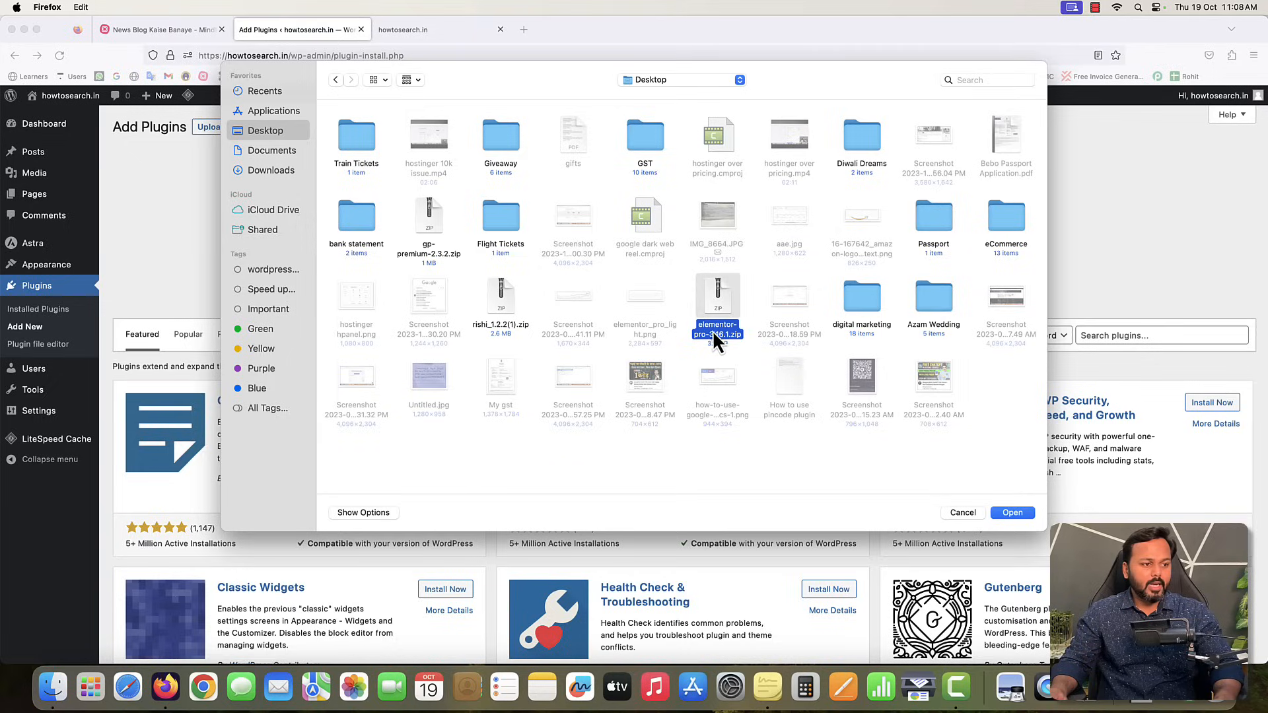
left_click(1013, 512)
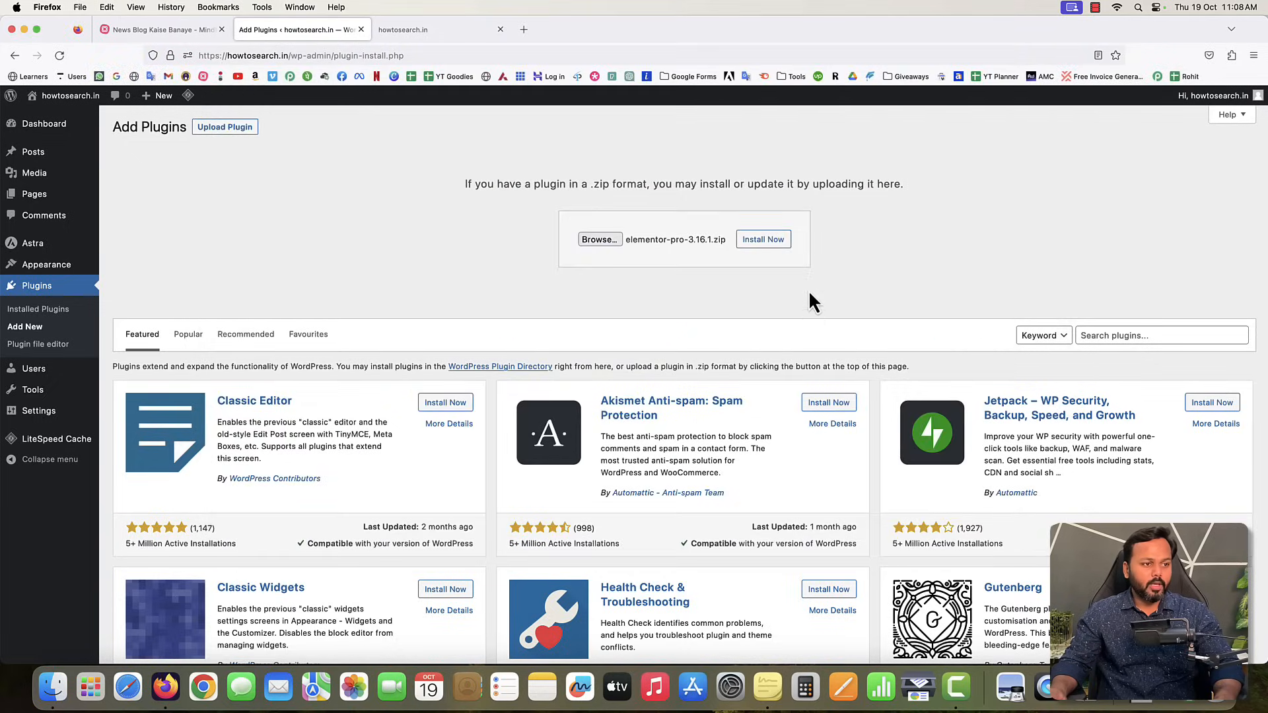
left_click(764, 241)
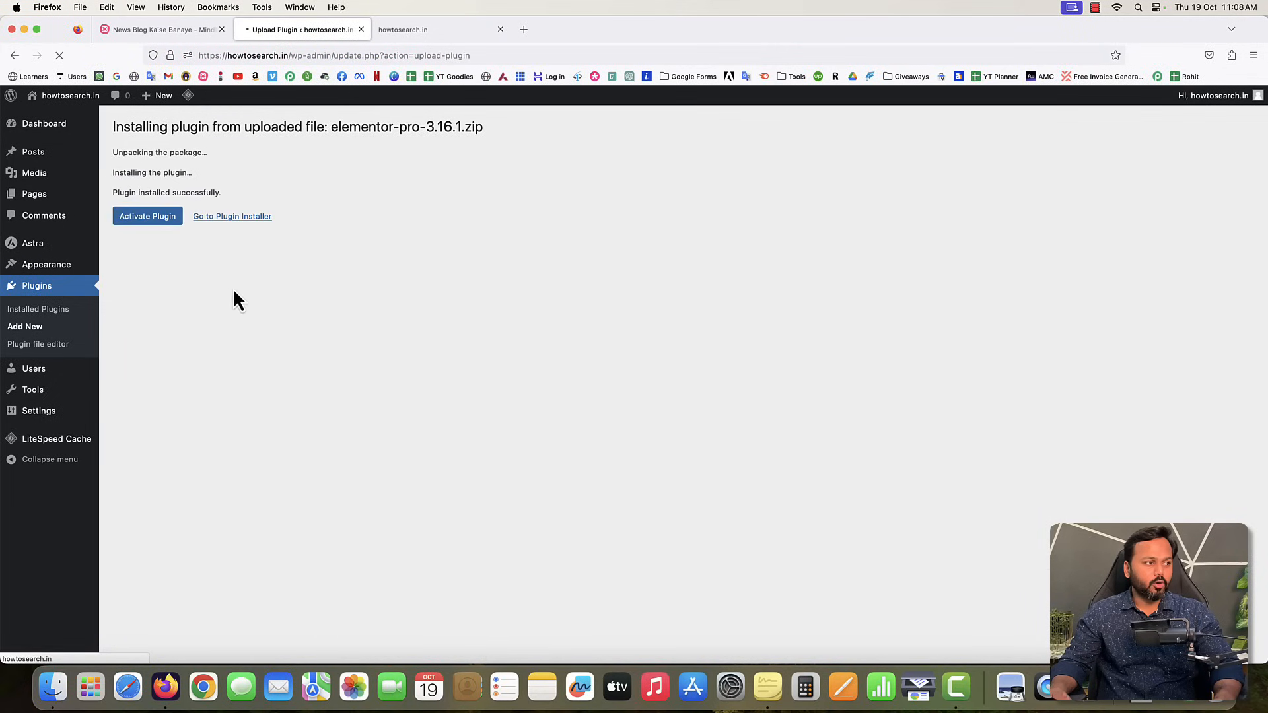
left_click(148, 218)
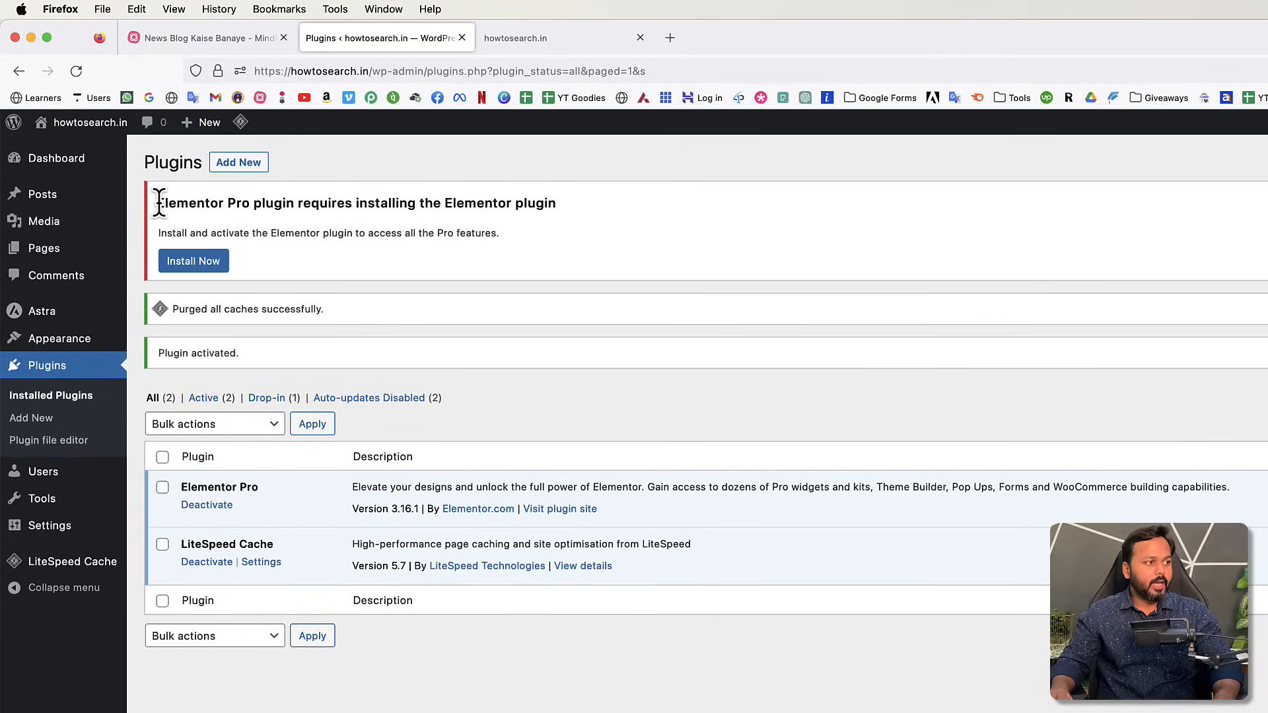
Step: Install and activate the required free Elementor plugin, then go back to the MindMeister mind map
left_click_drag(159, 204, 556, 207)
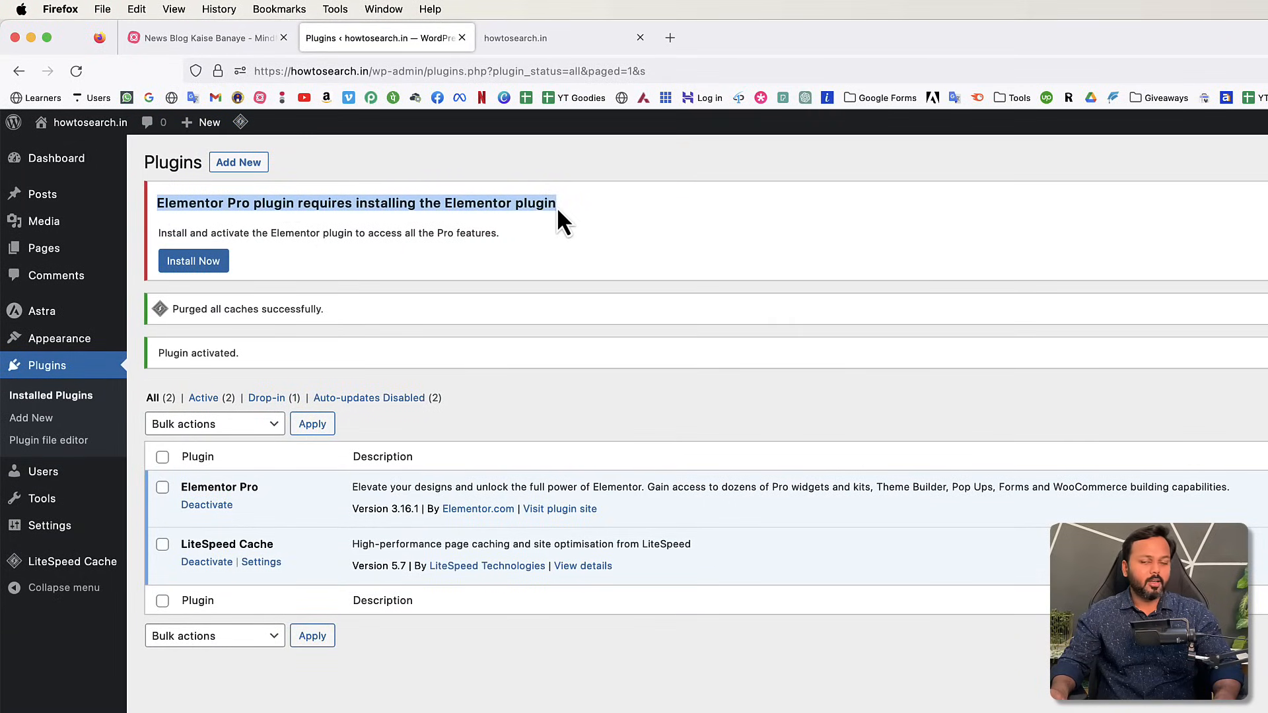
left_click(484, 204)
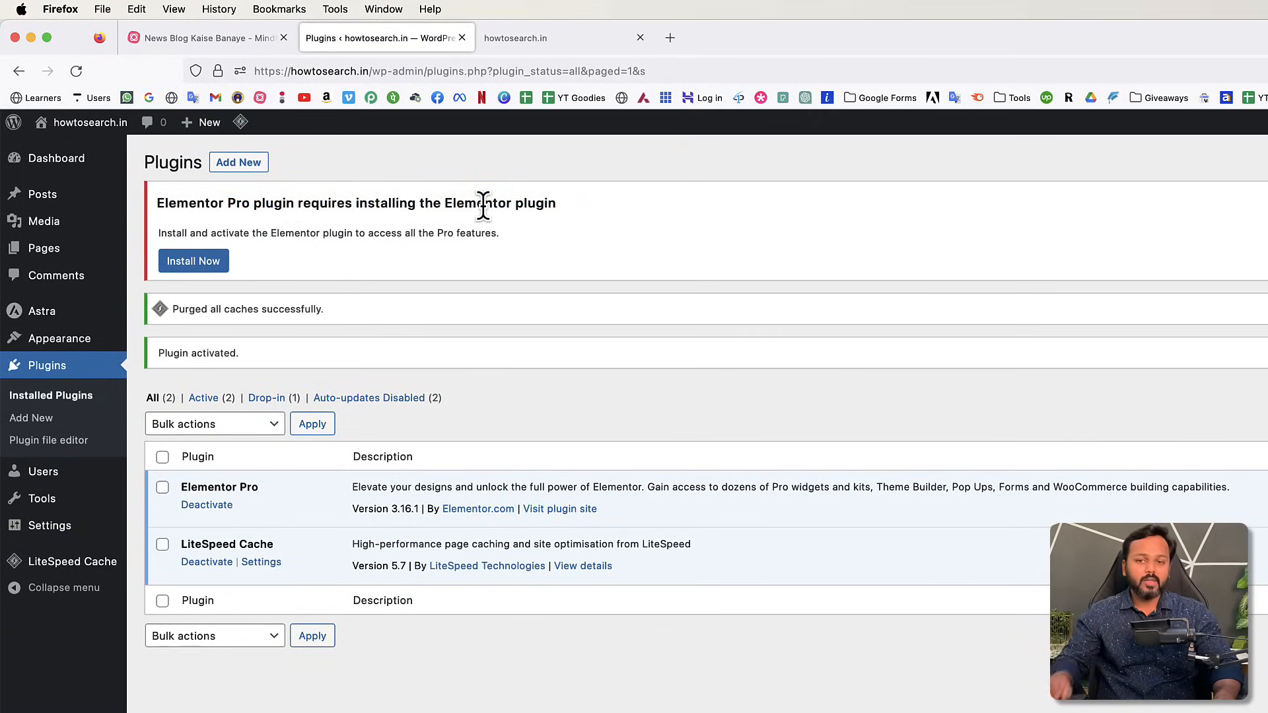
left_click(206, 264)
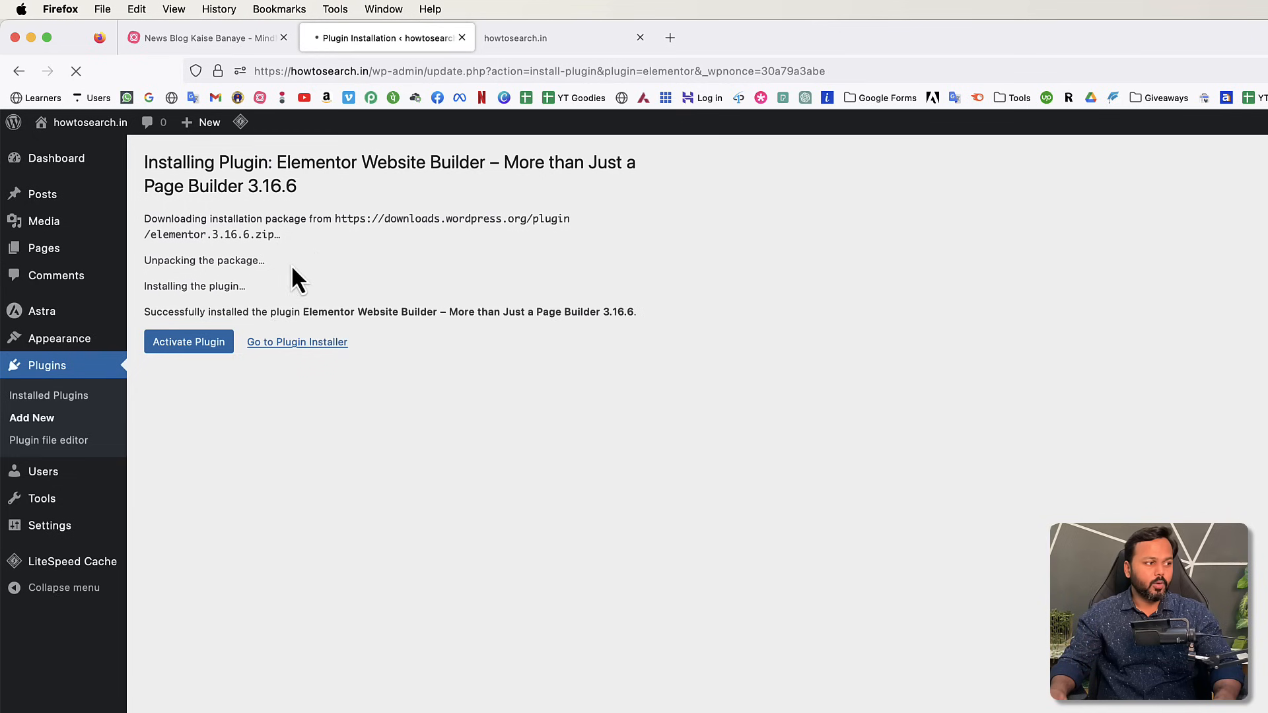
left_click(193, 343)
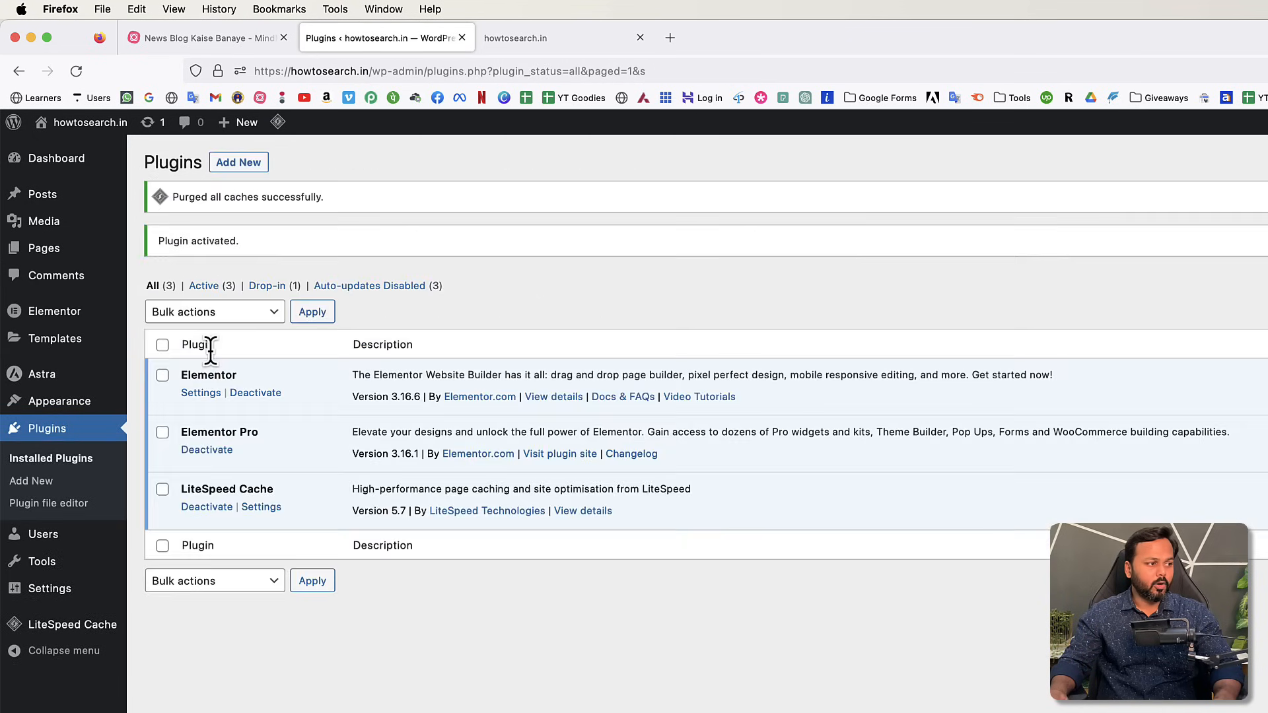
left_click_drag(183, 374, 229, 374)
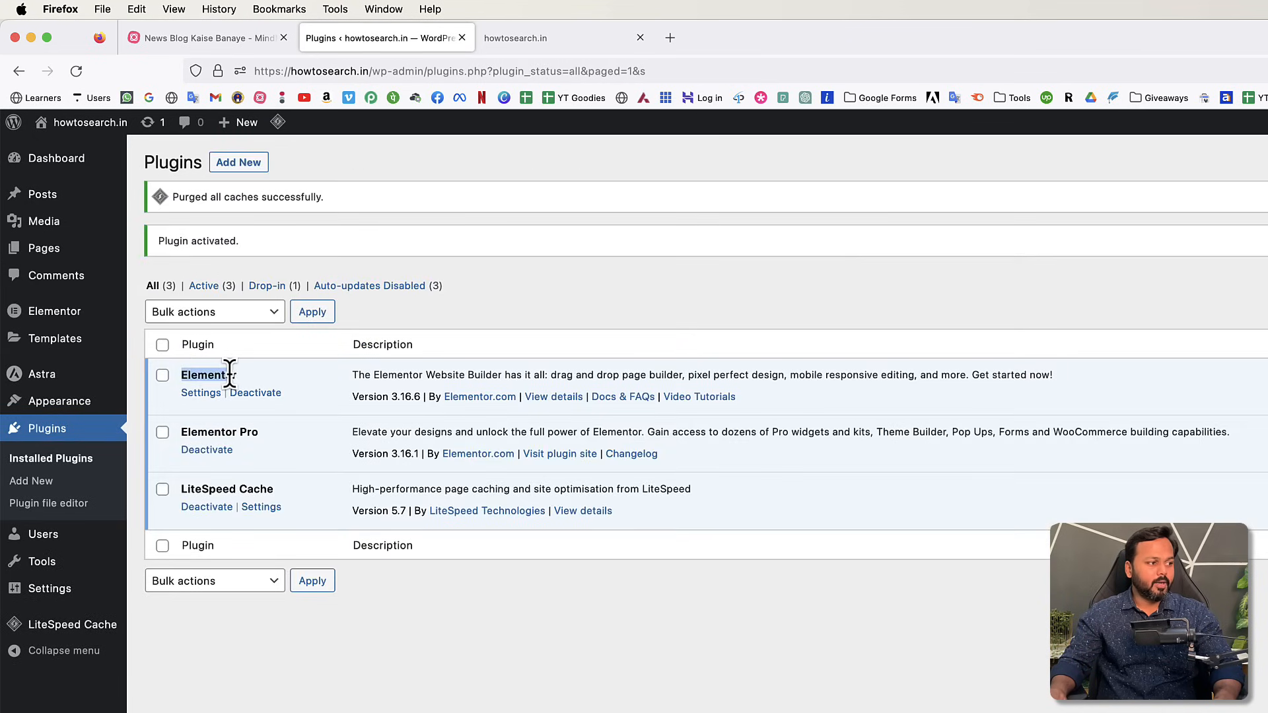
left_click_drag(182, 431, 253, 432)
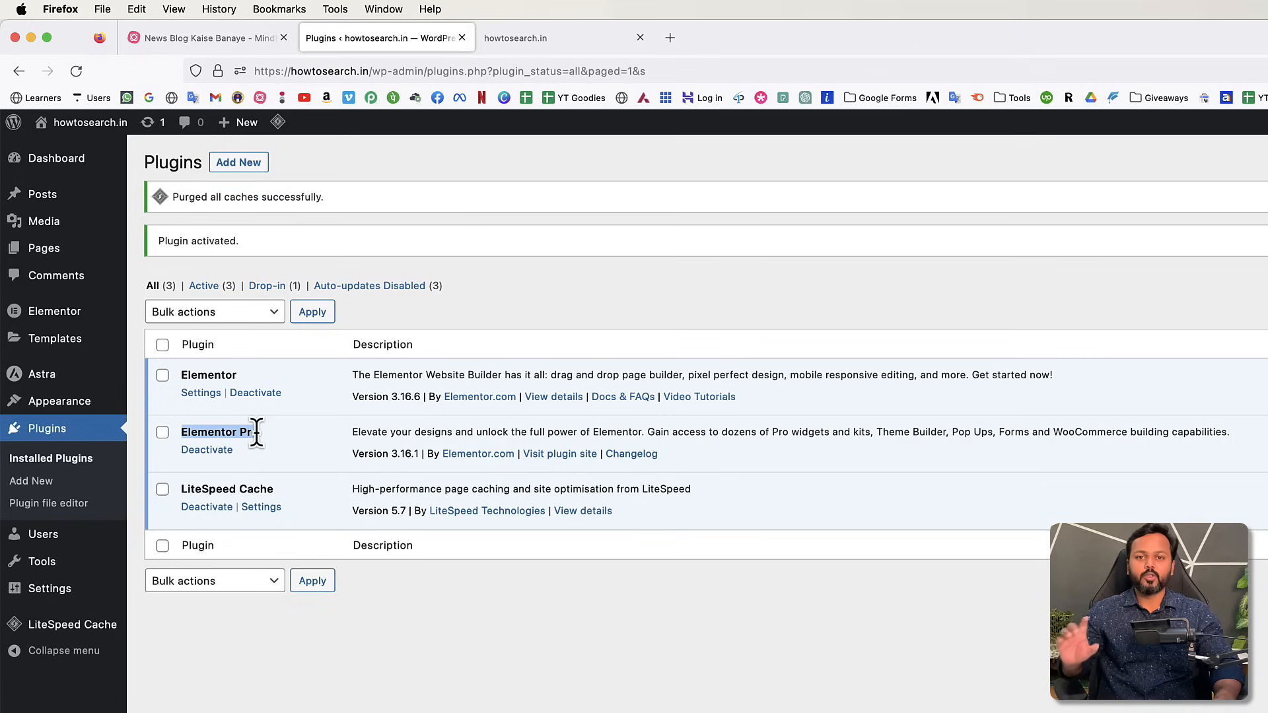
left_click(164, 34)
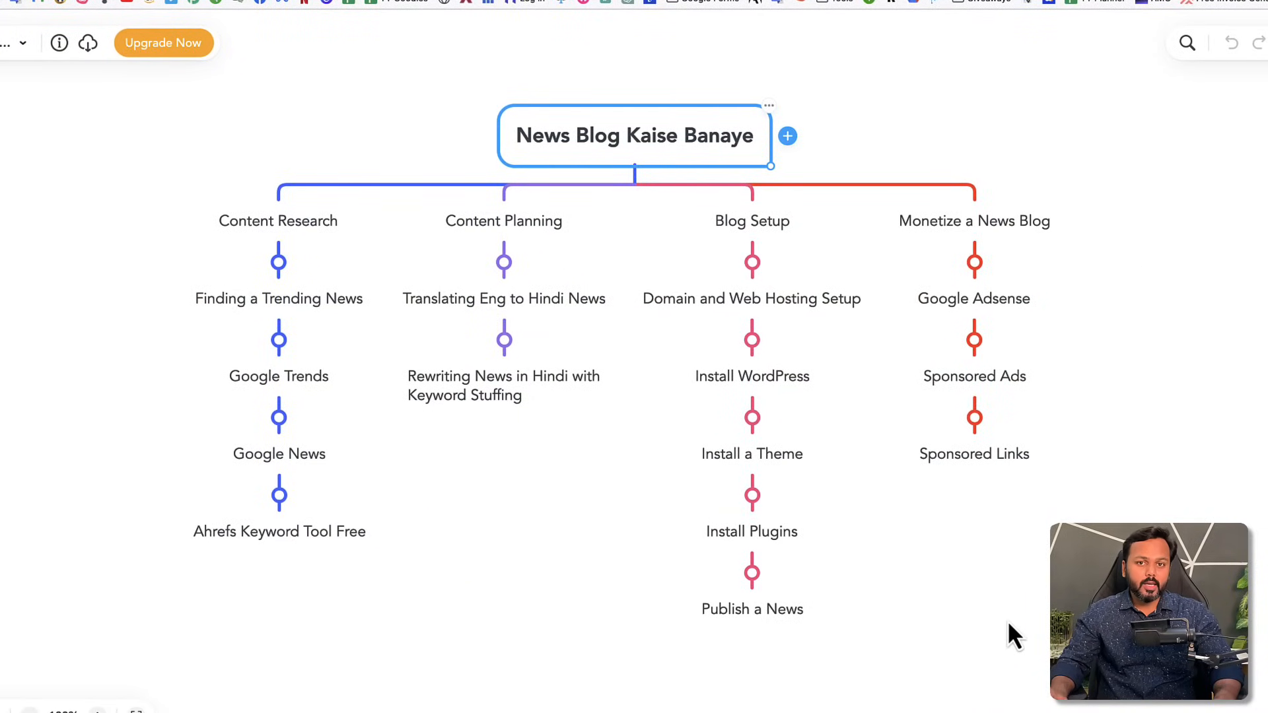
left_click(299, 29)
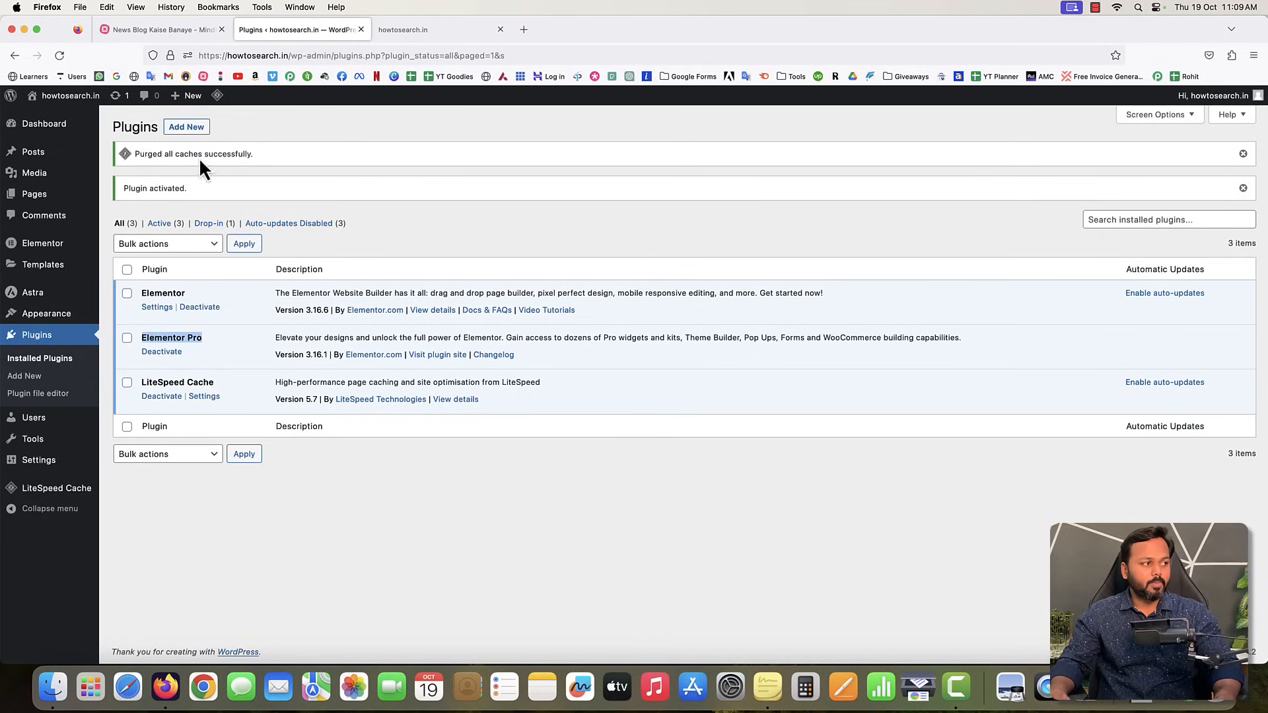
left_click(422, 29)
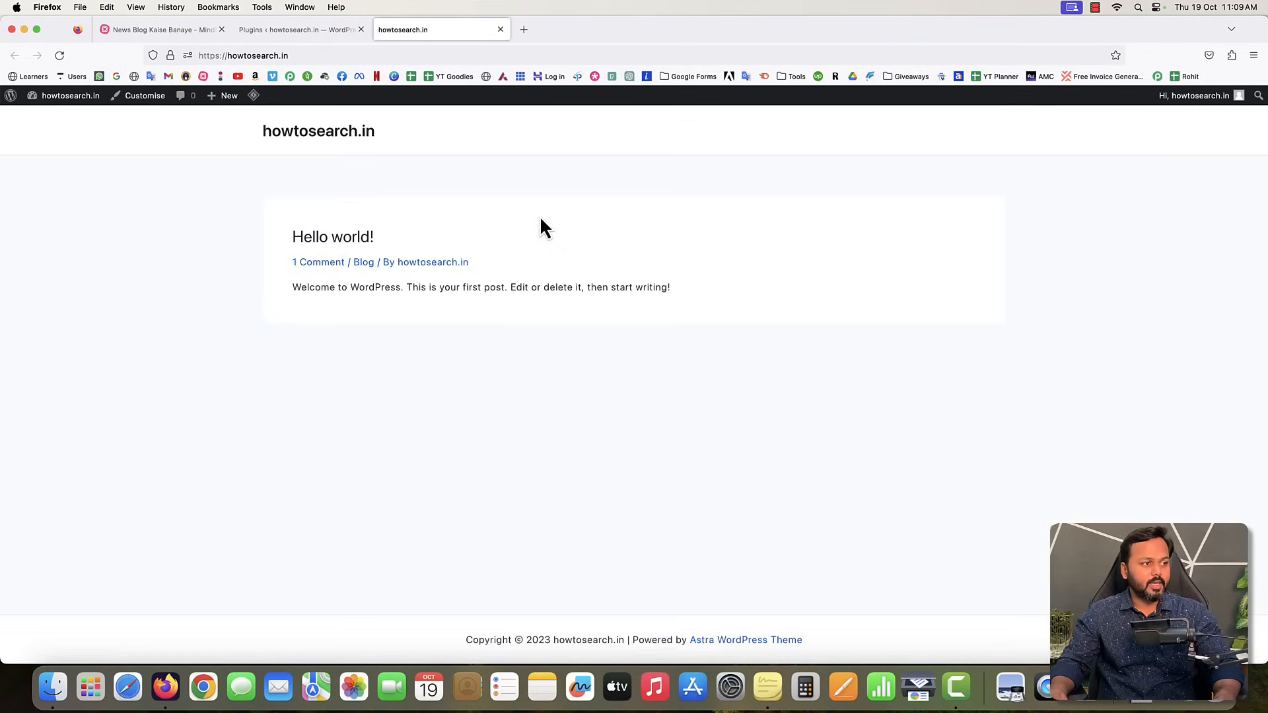
left_click(173, 29)
Step: Copy the 'Delhi court convicts 4' headline from the Pages article, then return to Firefox
left_click(843, 688)
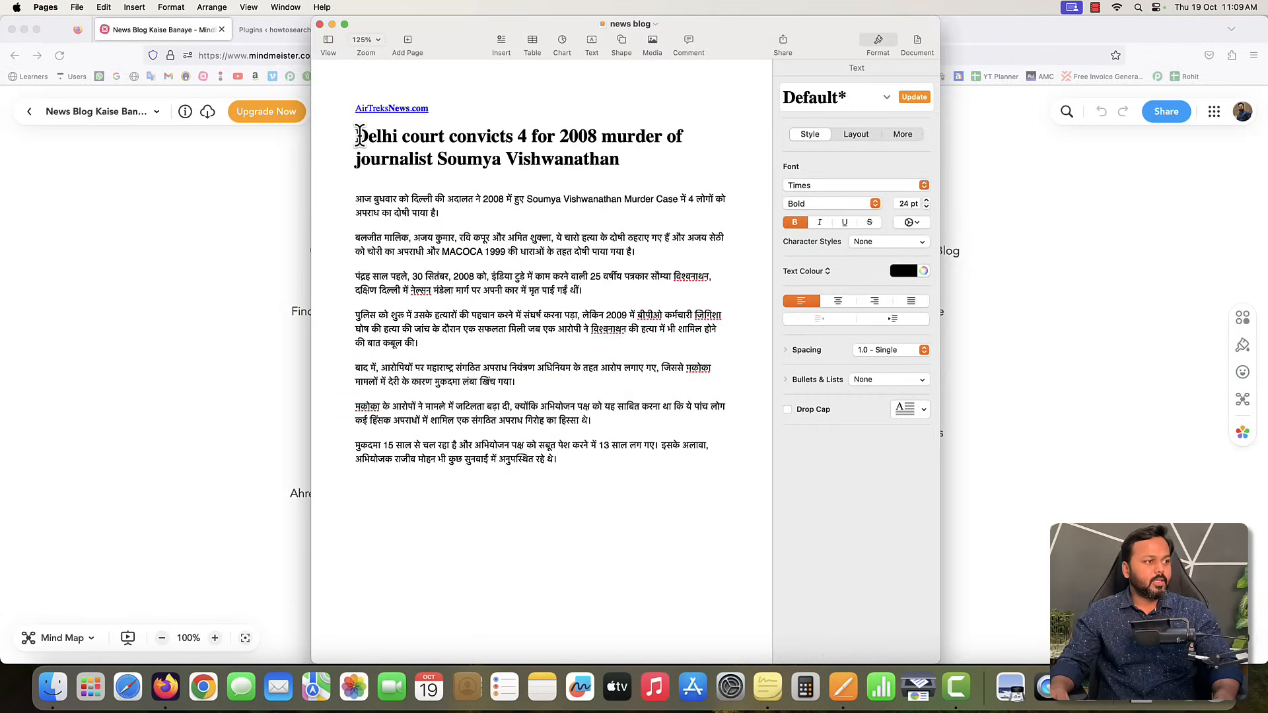
left_click_drag(356, 136, 618, 160)
key("super+c")
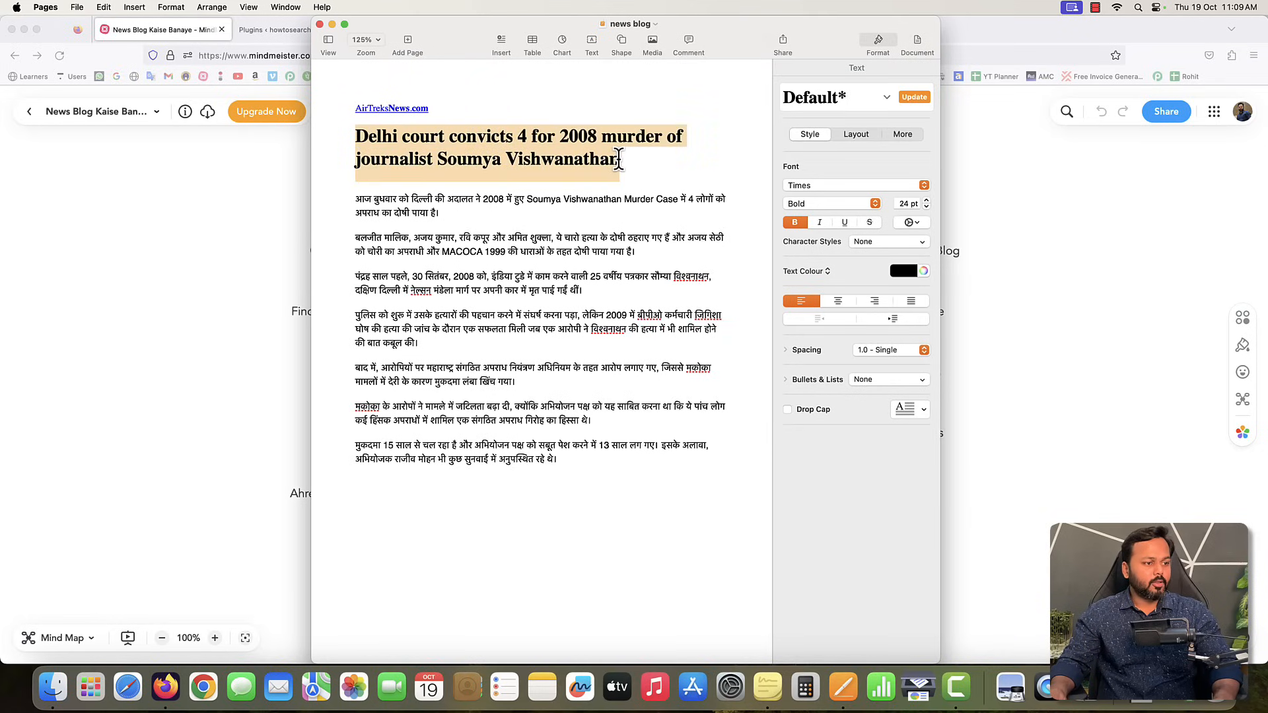
left_click(140, 184)
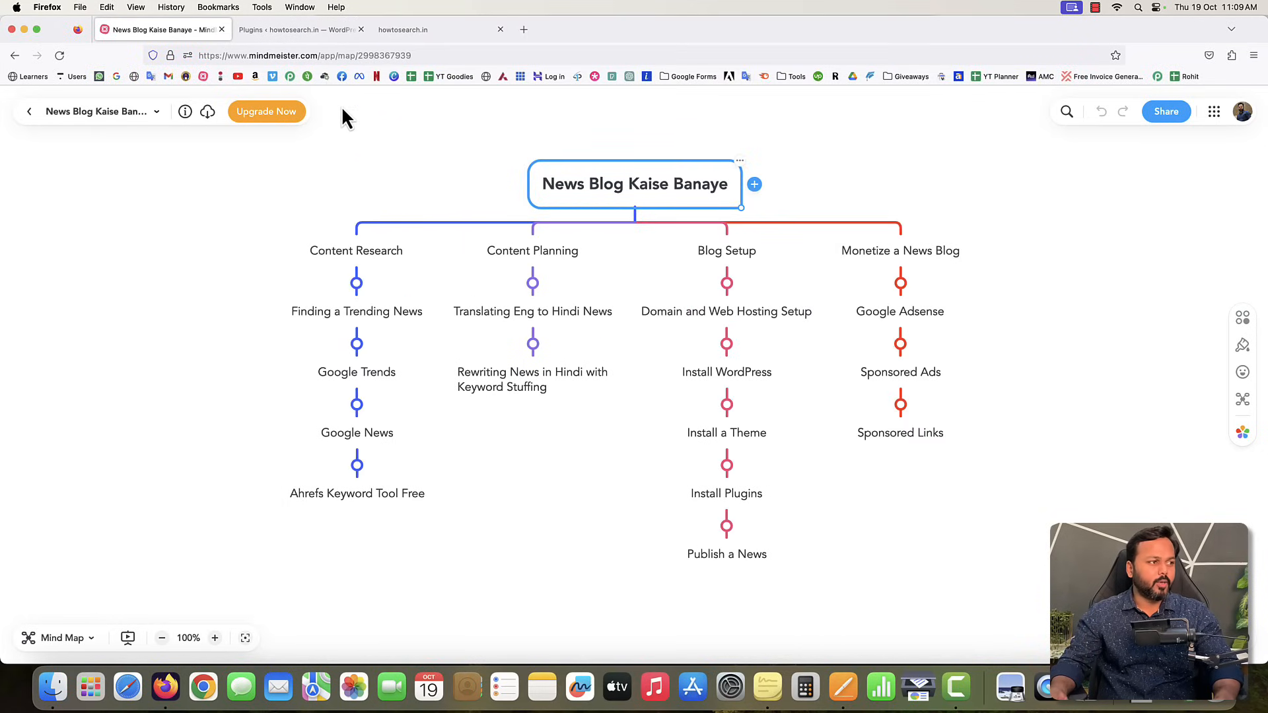
Step: Create a new post titled with the pasted Delhi court headline and publish it
left_click(277, 37)
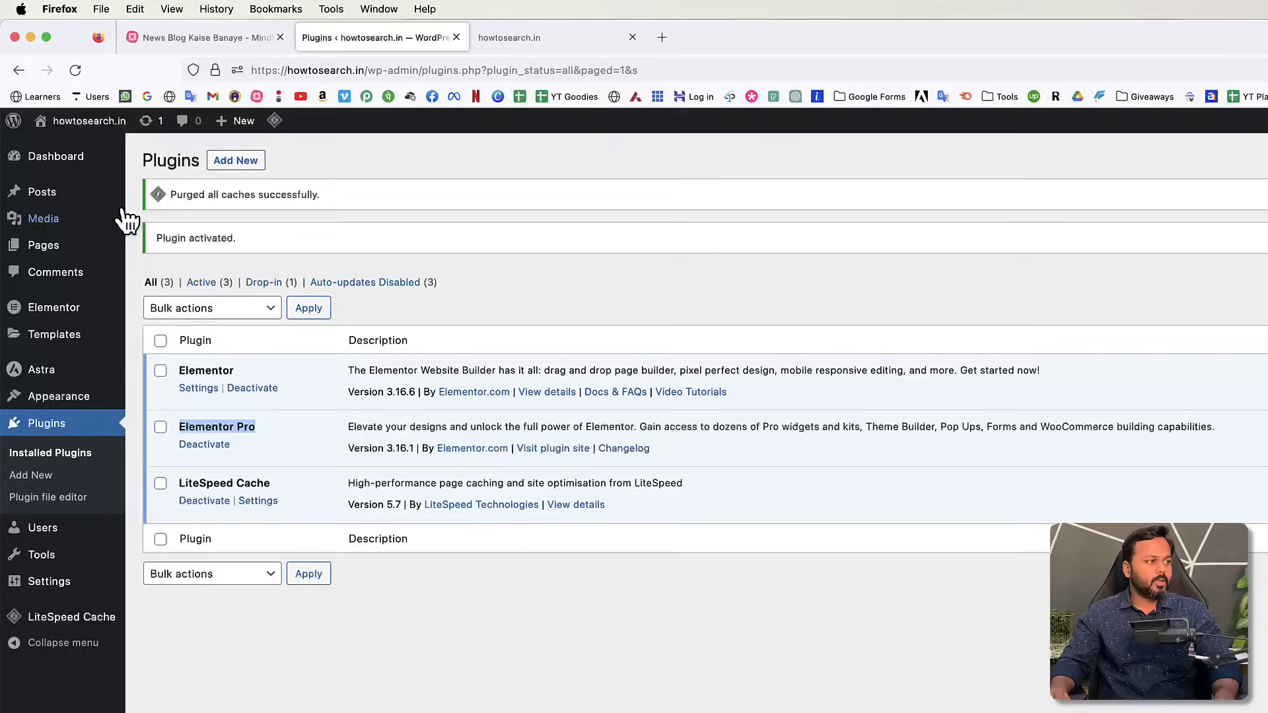
mouse_move(37, 150)
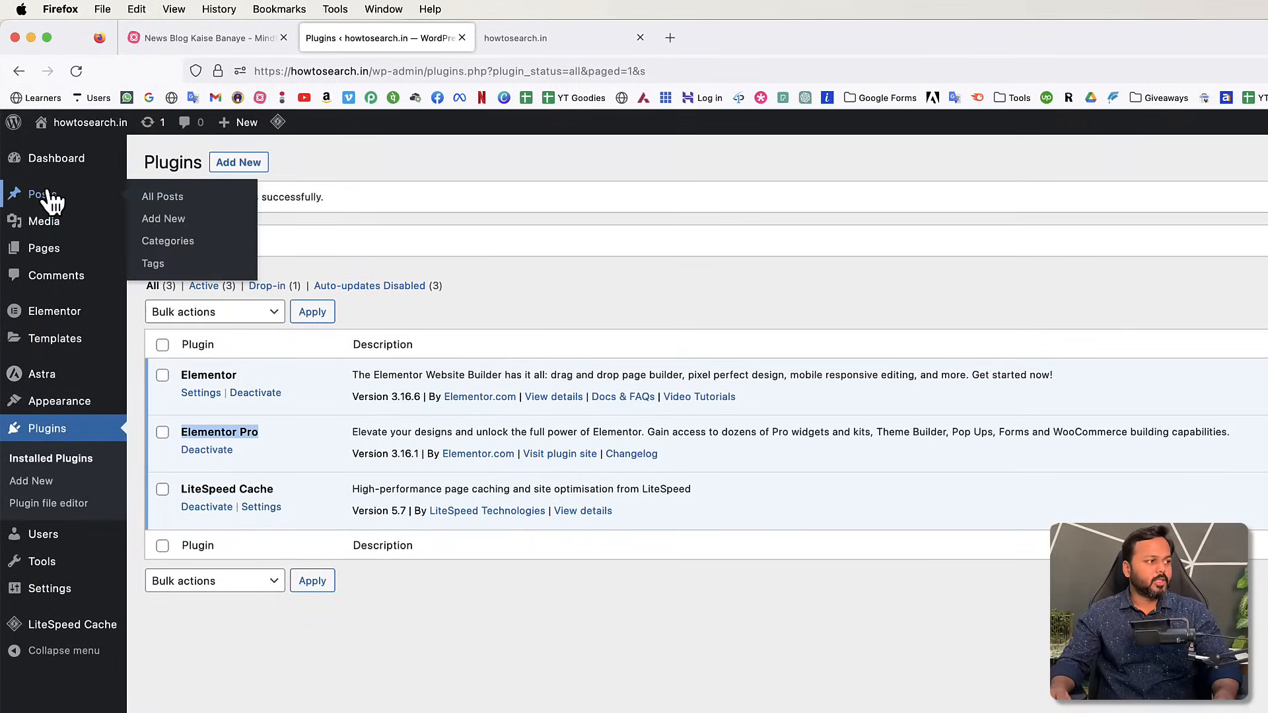
left_click(175, 224)
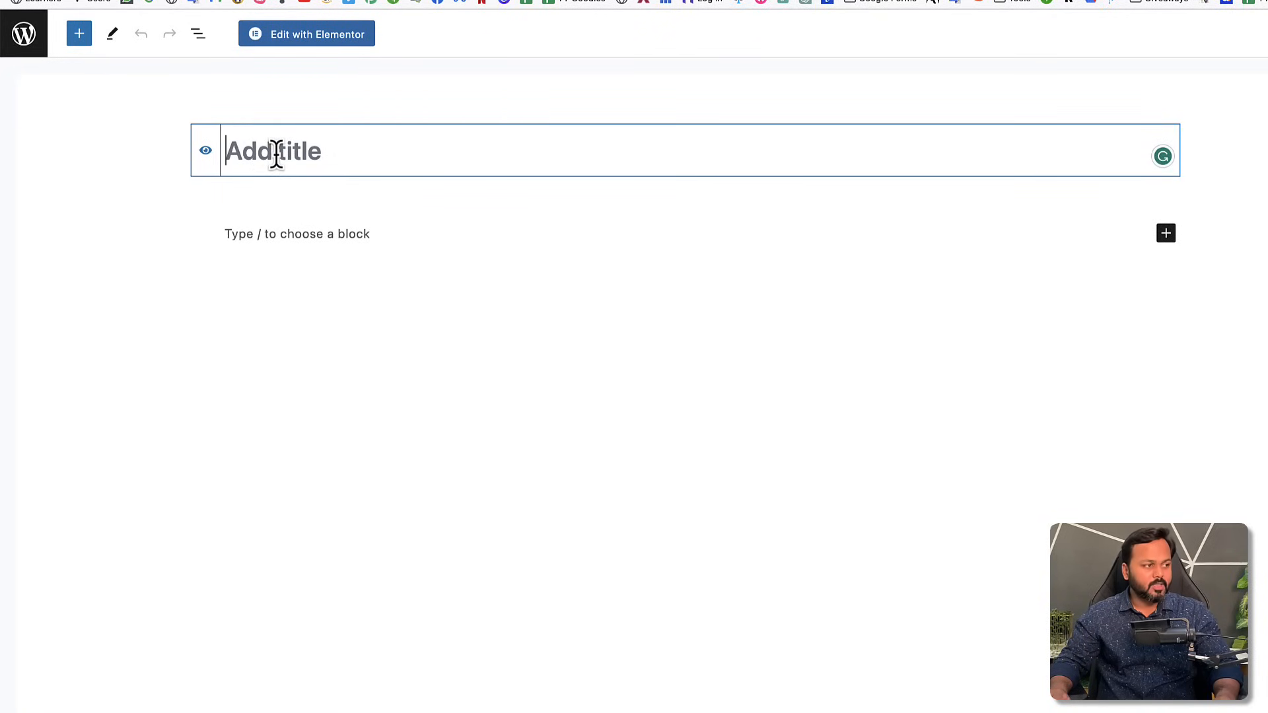
key("super+v")
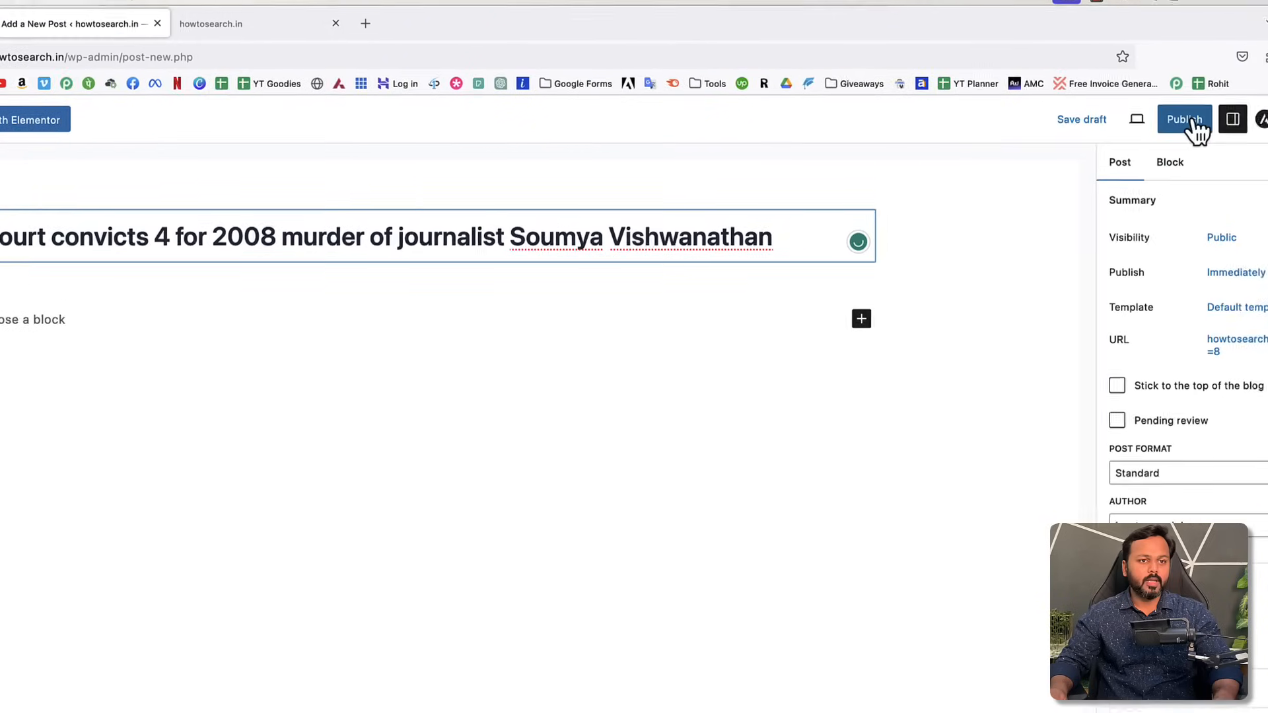
left_click(1195, 129)
left_click(1181, 126)
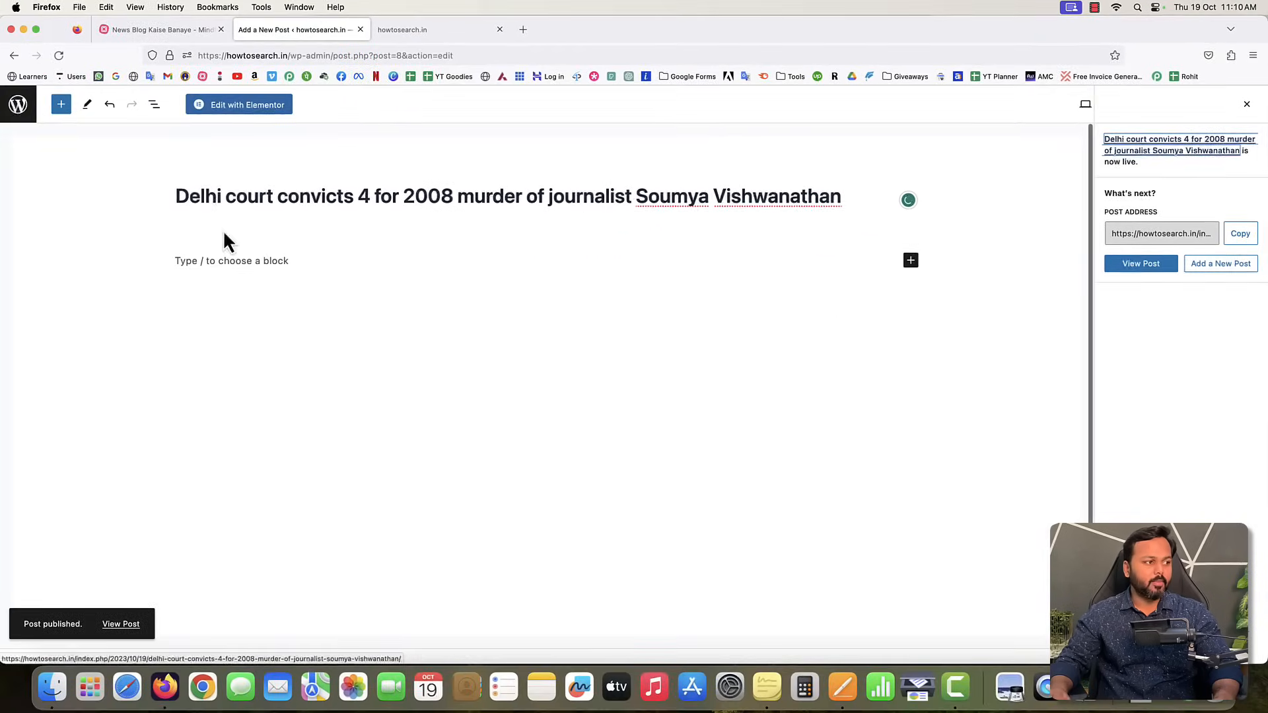
Step: Open the published post in a new tab, check its title, and close that tab
right_click(132, 625)
left_click(161, 509)
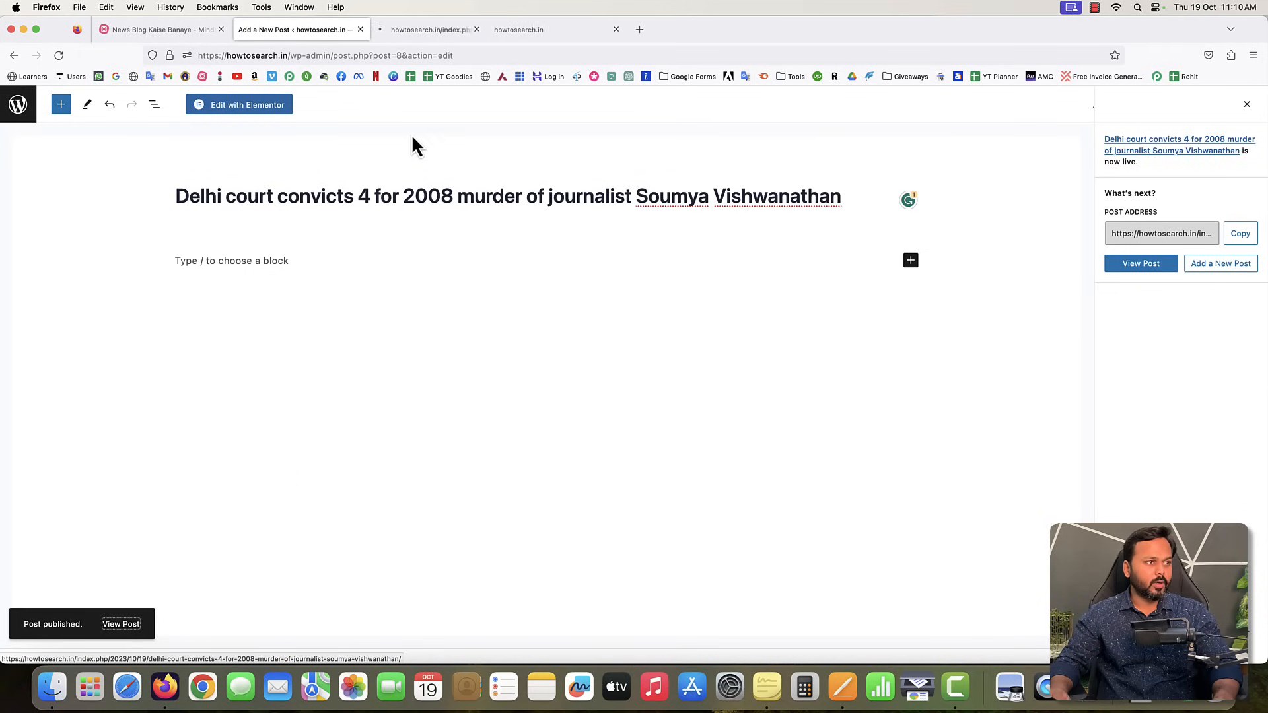
left_click(433, 31)
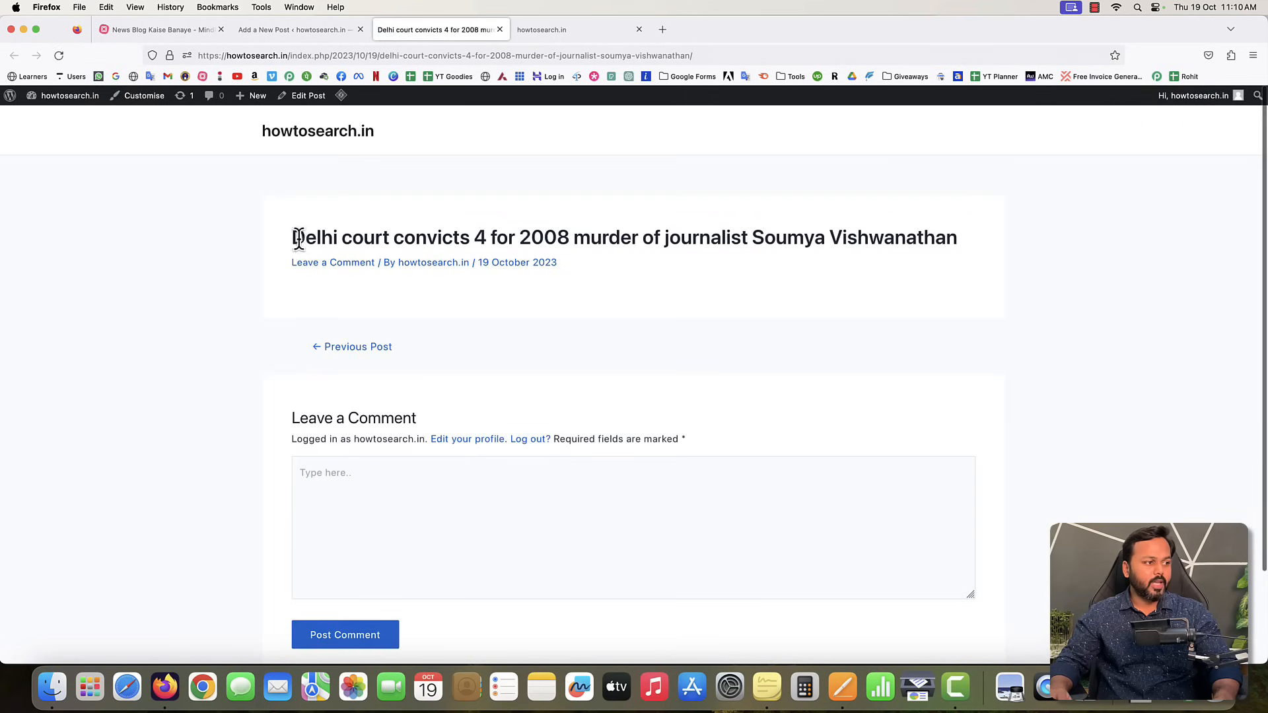
left_click_drag(294, 237, 742, 245)
left_click(300, 30)
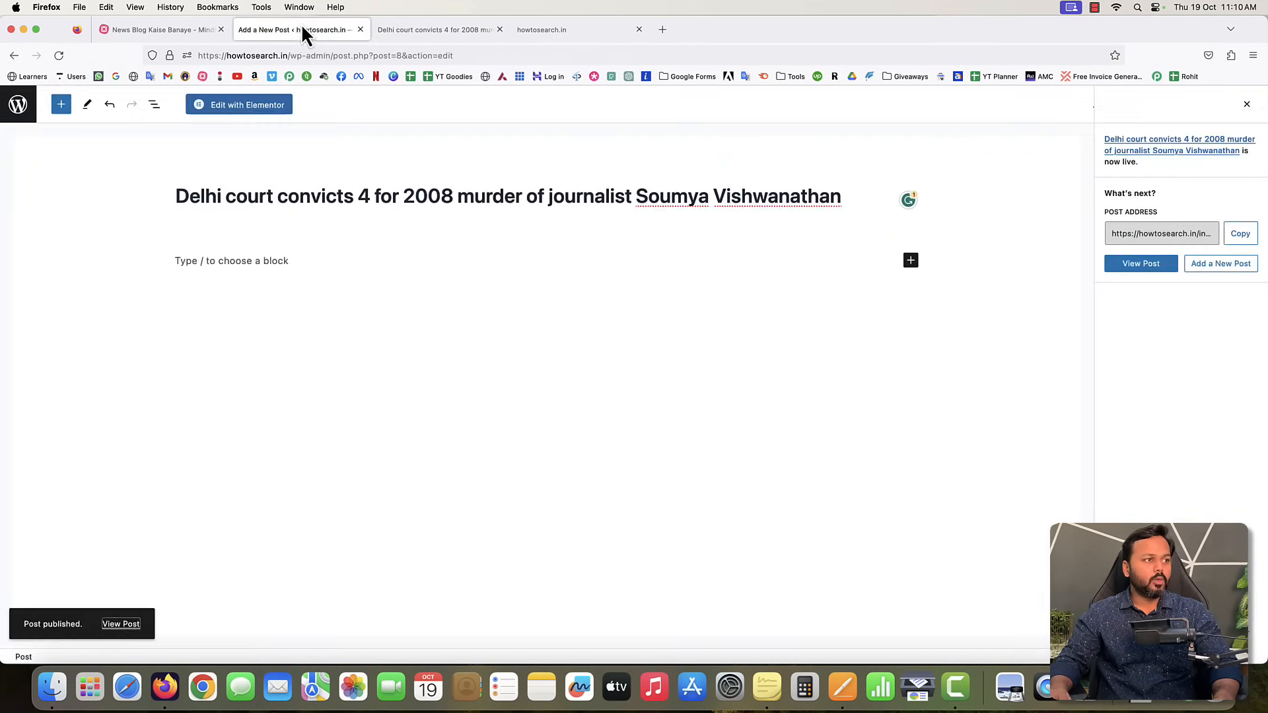
left_click(500, 30)
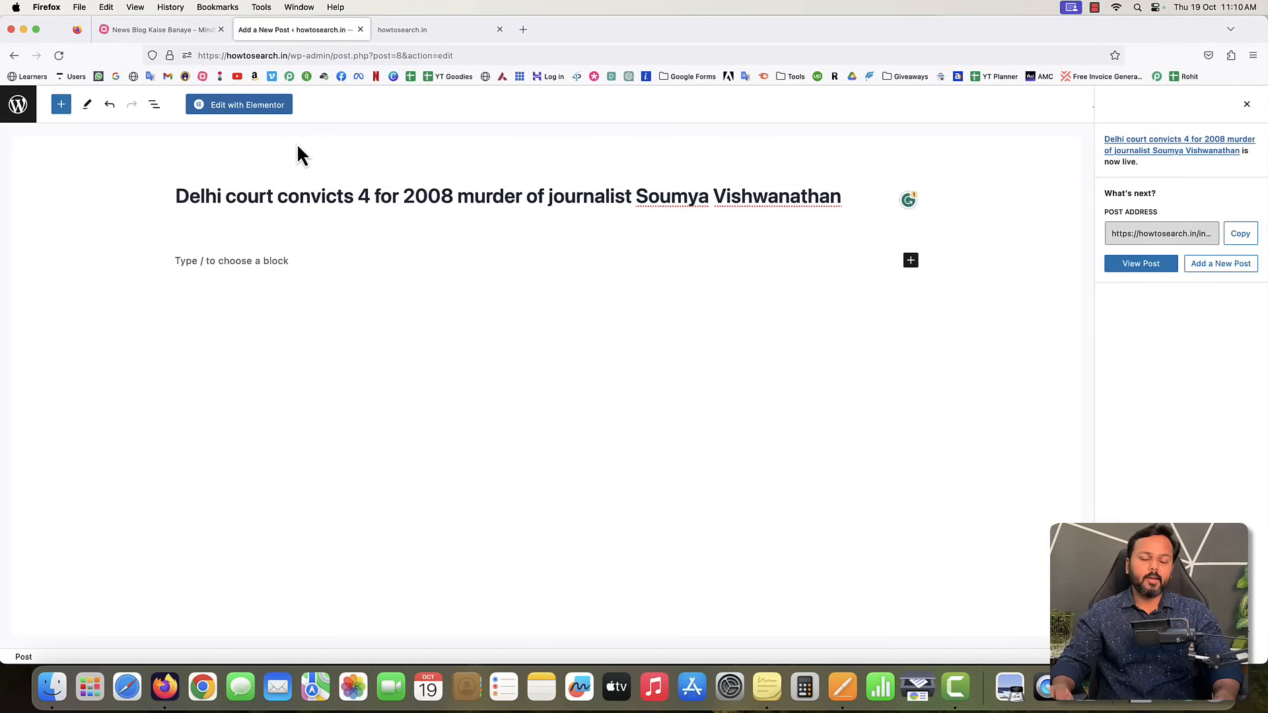
left_click(250, 107)
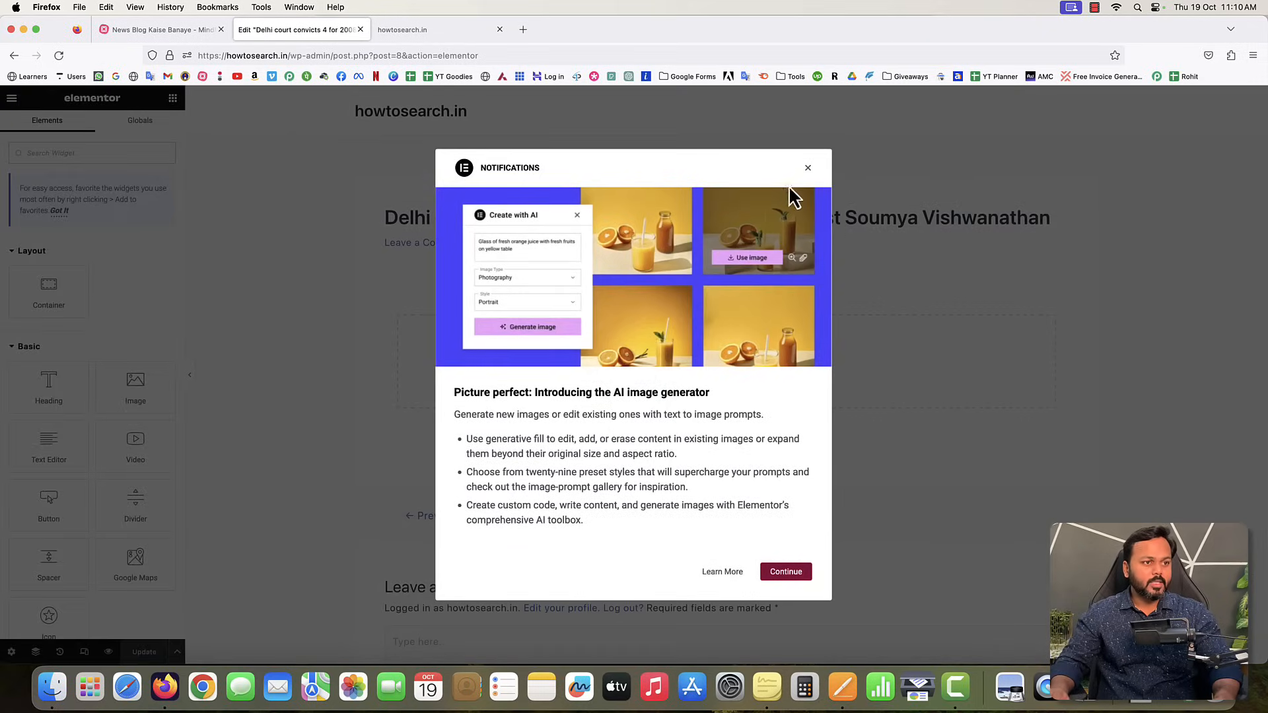
left_click(808, 169)
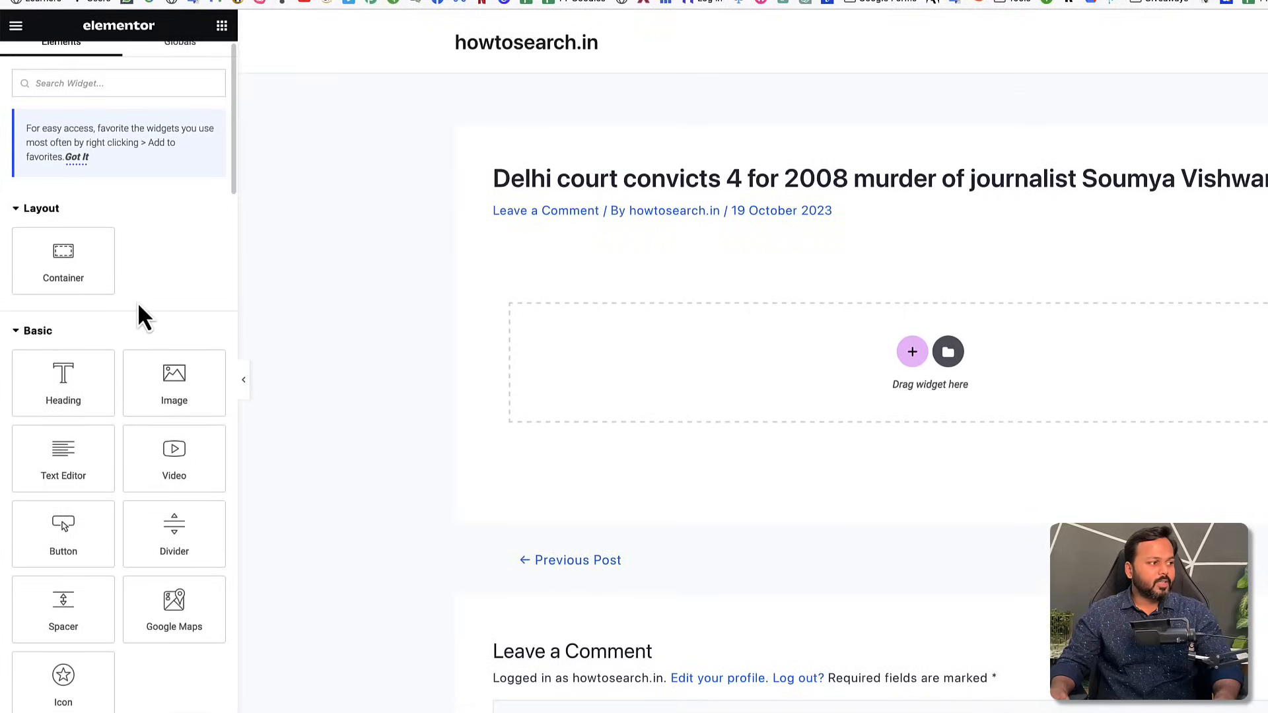
scroll(152, 307, "down", 1)
scroll(68, 269, "up", 2)
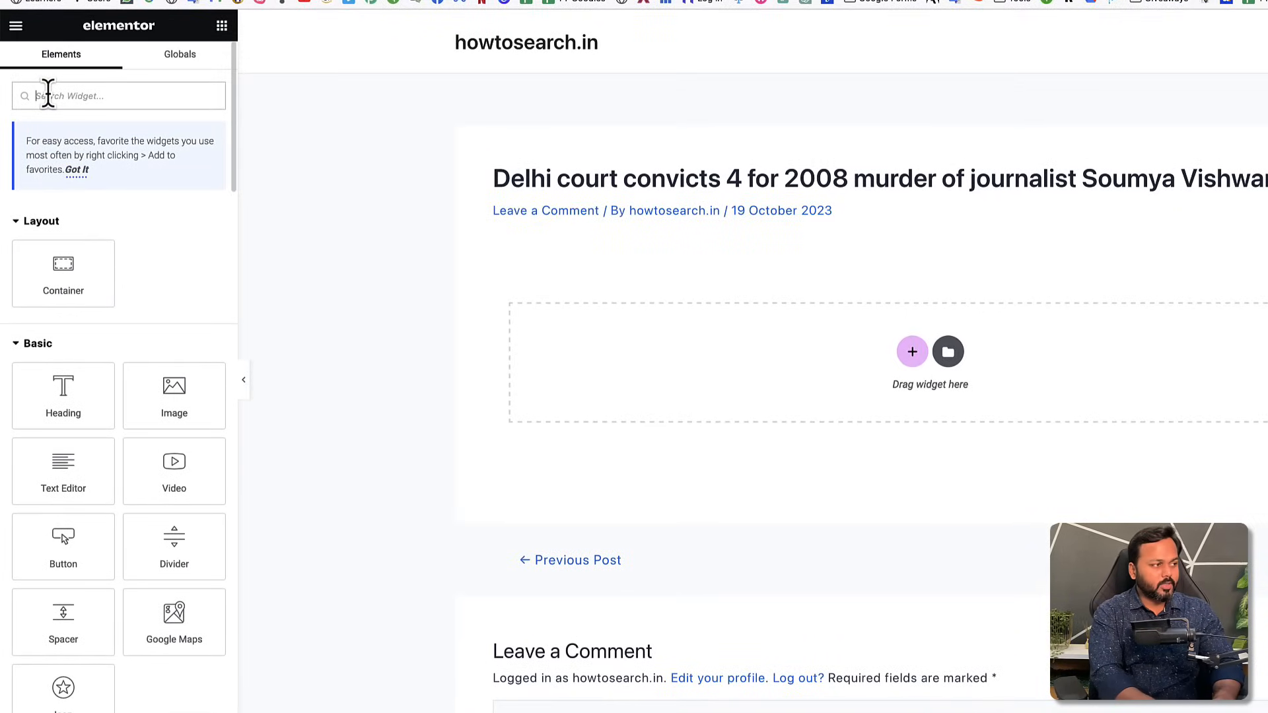
type("inner section")
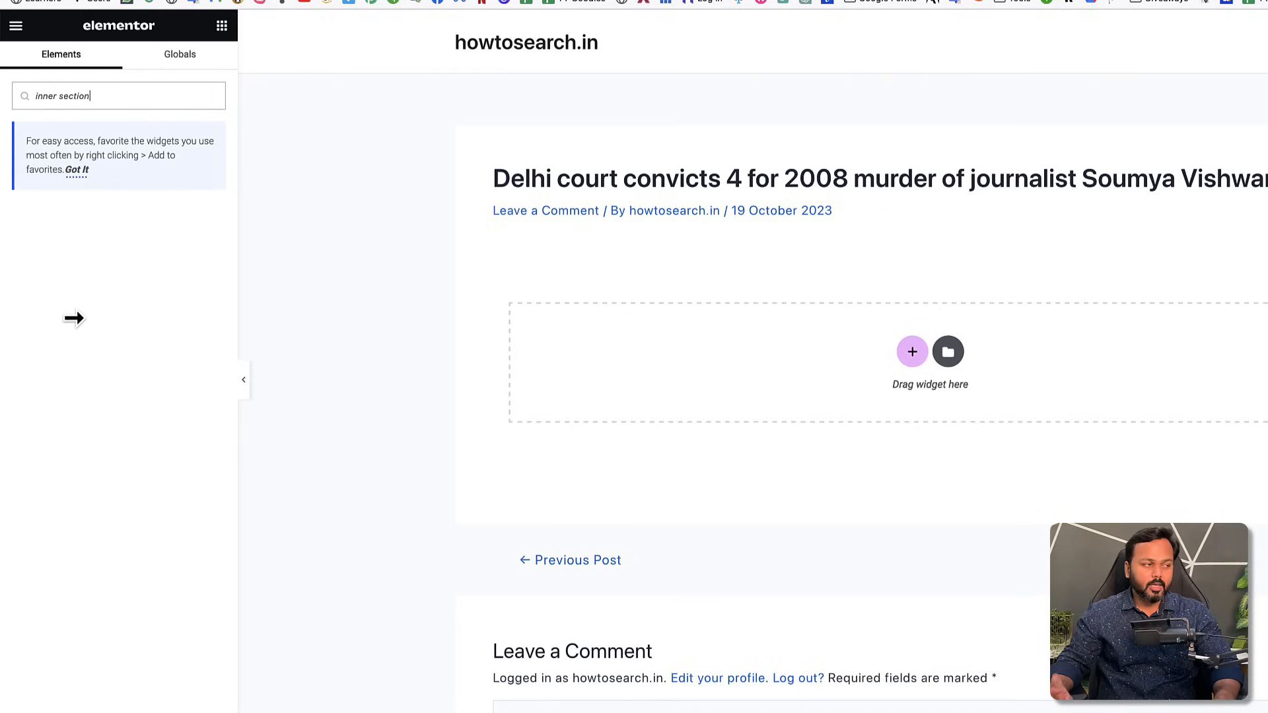
left_click(16, 26)
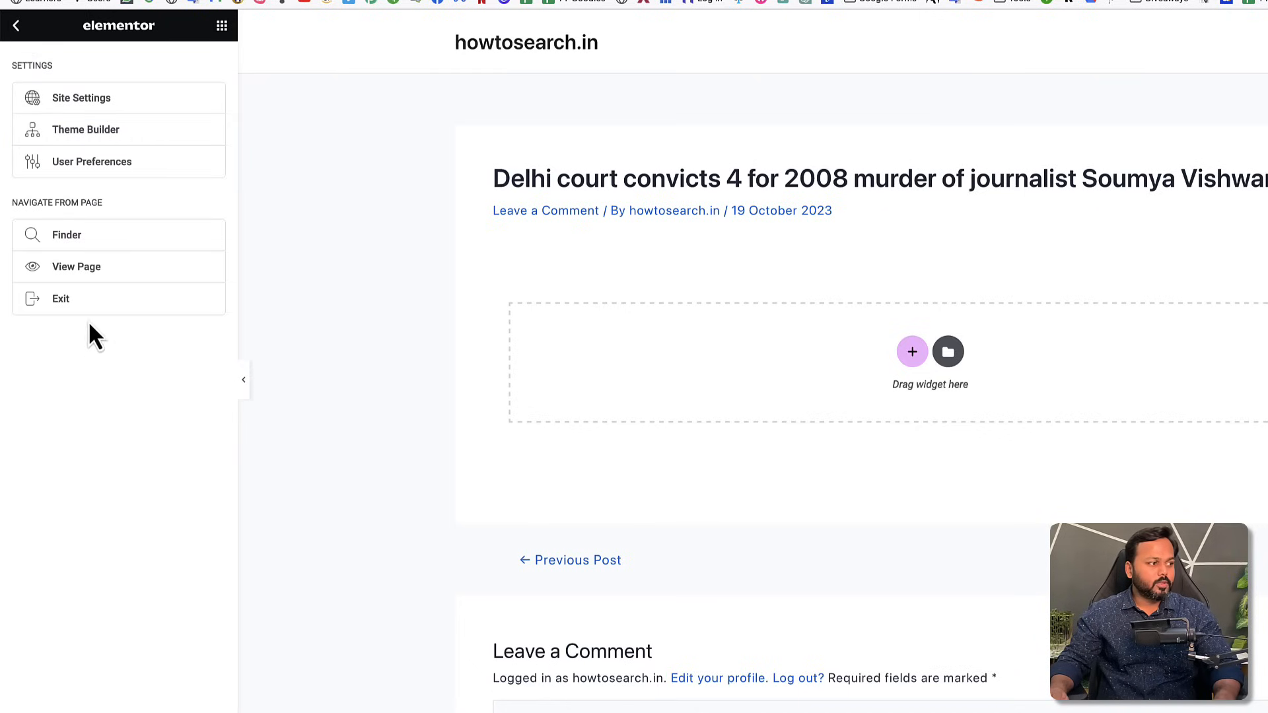
left_click(83, 302)
left_click(840, 439)
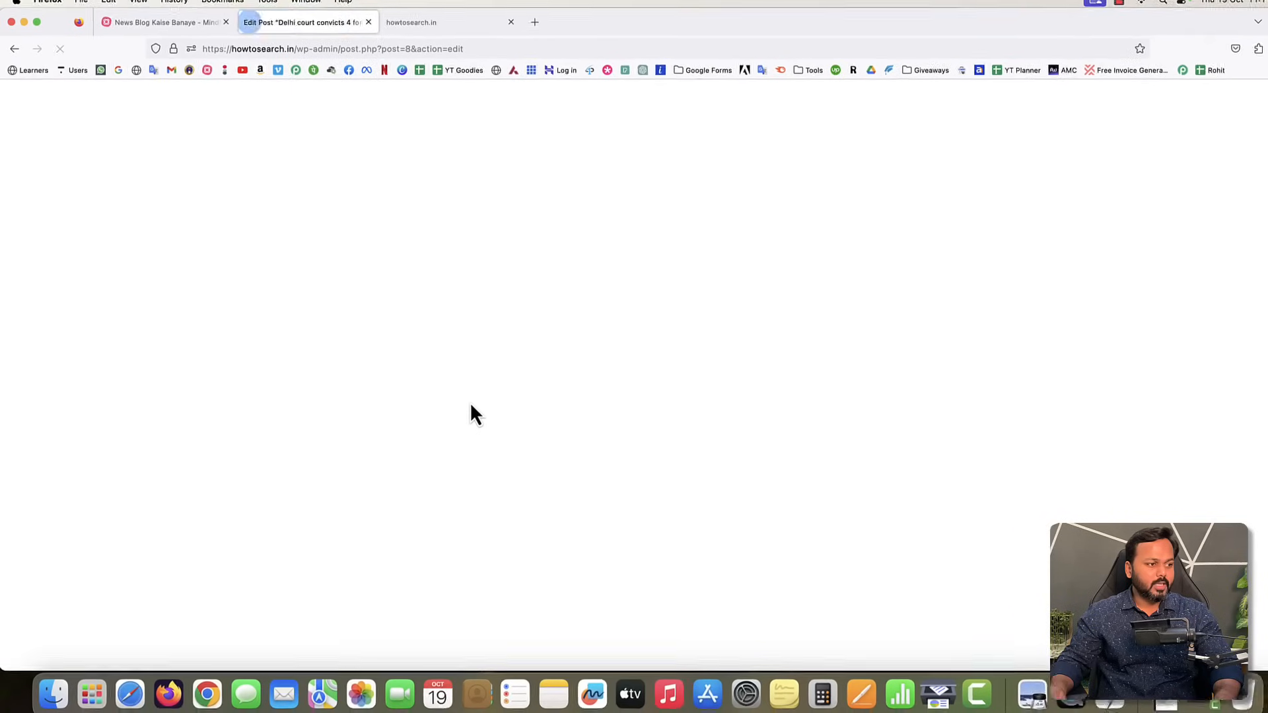
Step: Set every Elementor Features experiment to Inactive and save the changes
left_click(21, 100)
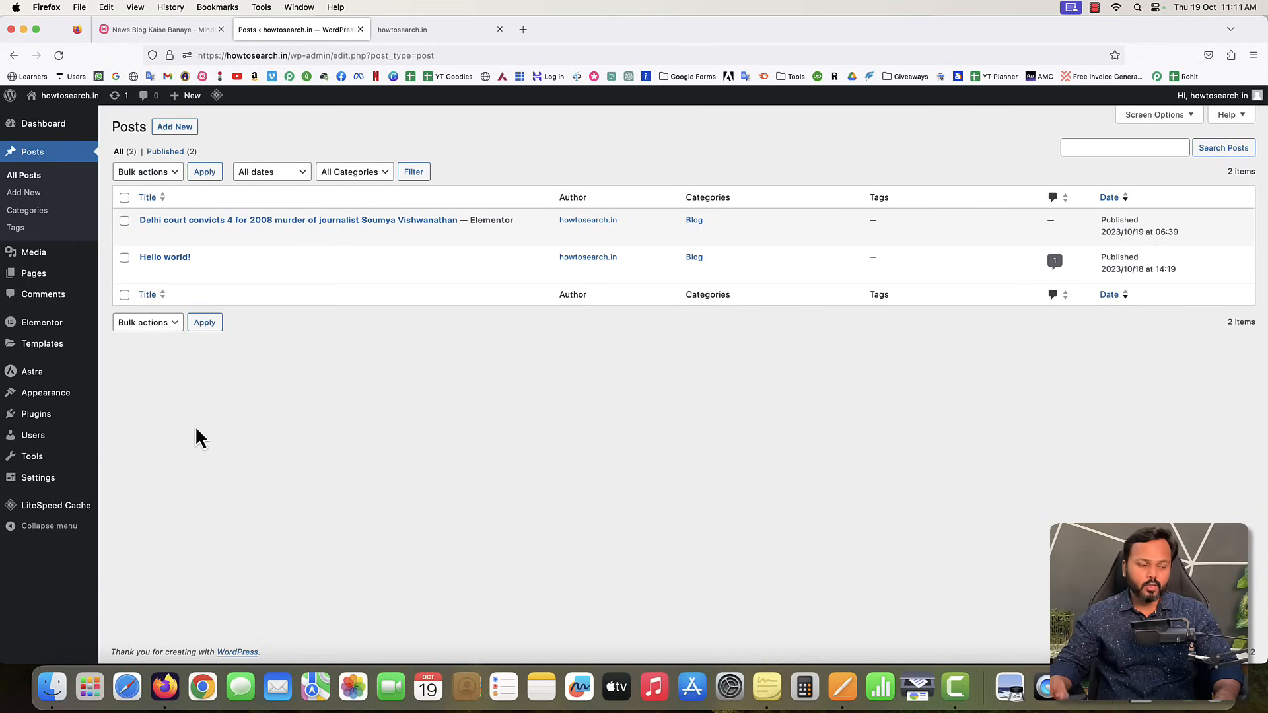
mouse_move(47, 323)
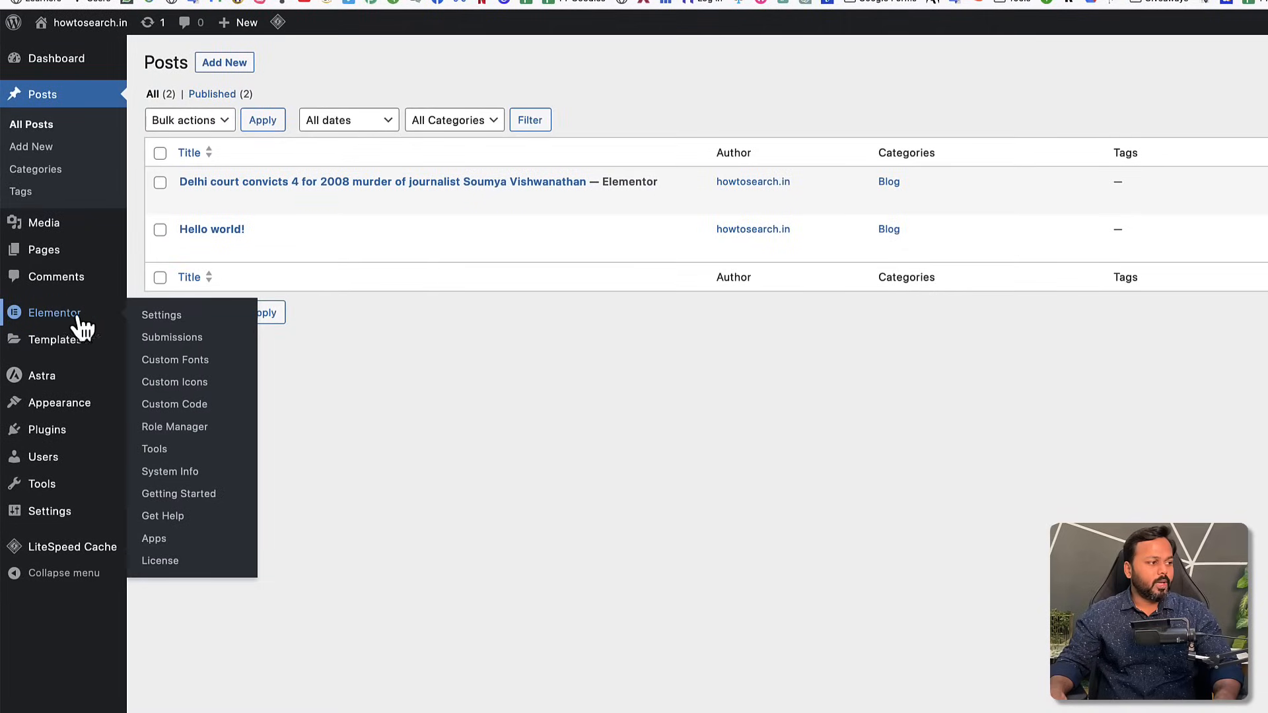
left_click(161, 316)
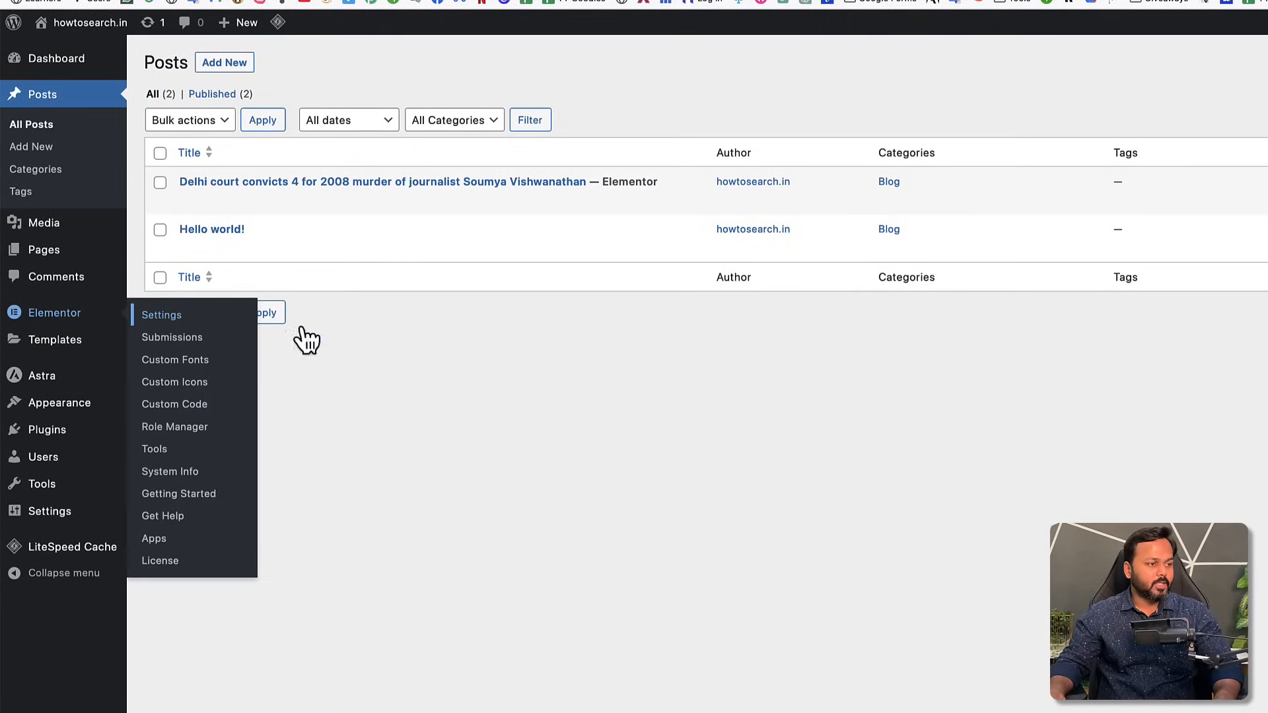
left_click(416, 126)
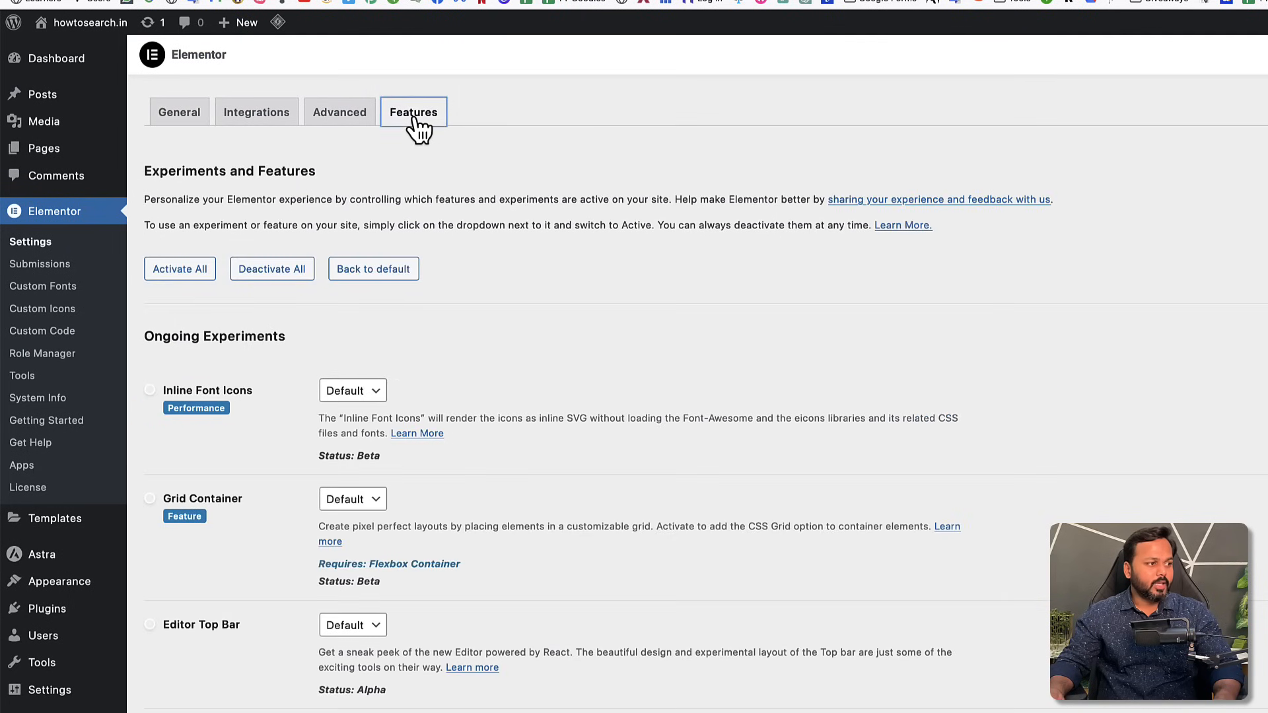
left_click(273, 272)
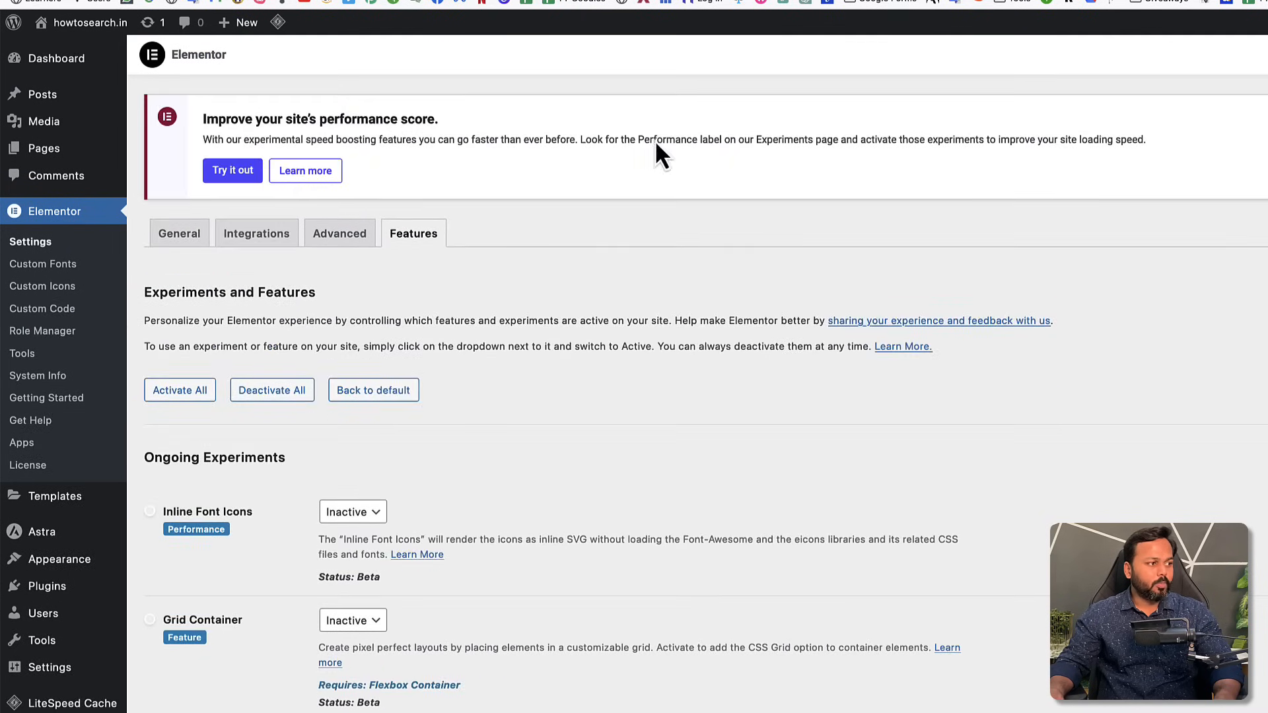
scroll(633, 468, "down", 20)
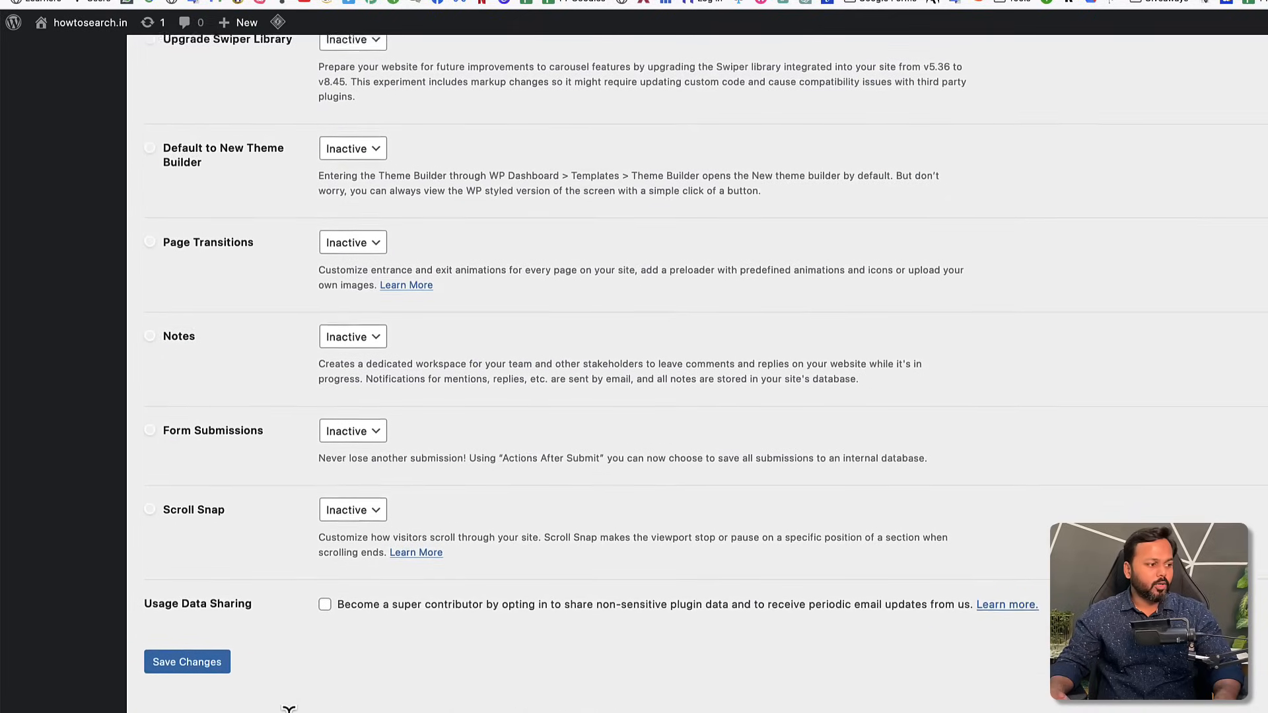
left_click(208, 677)
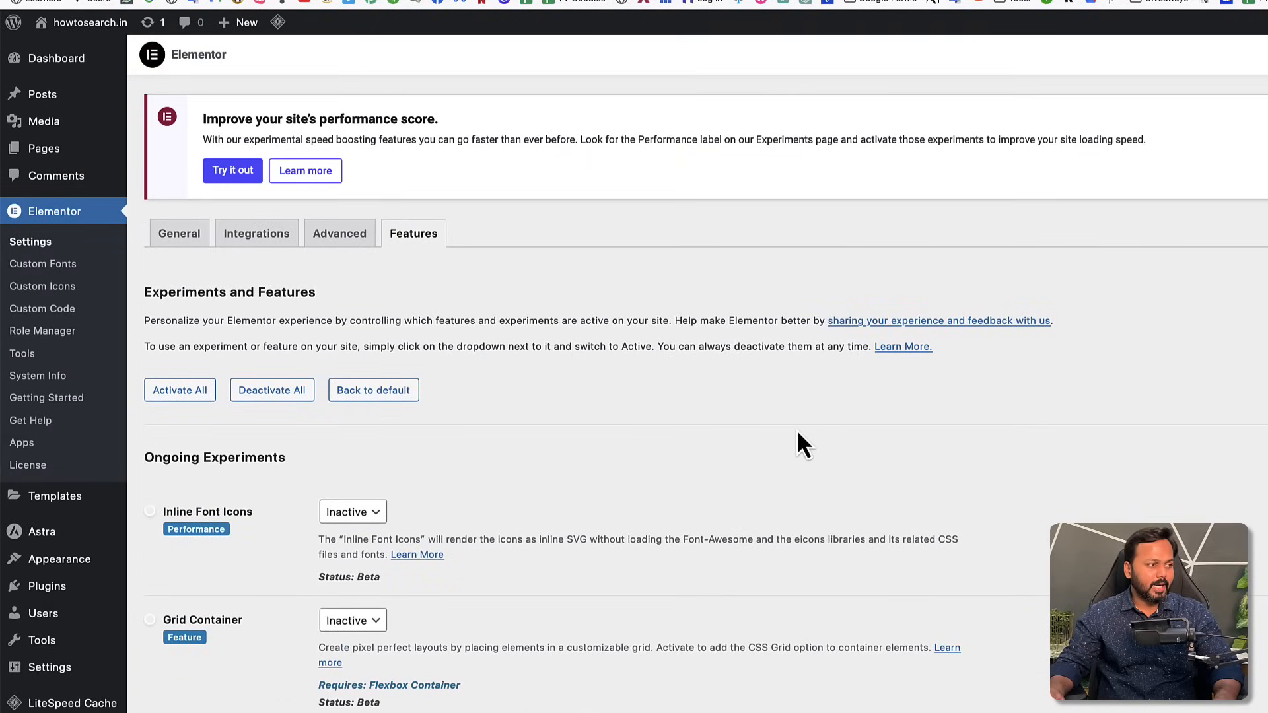
Step: Open the Delhi court post from the posts list in Elementor's editor
left_click(59, 96)
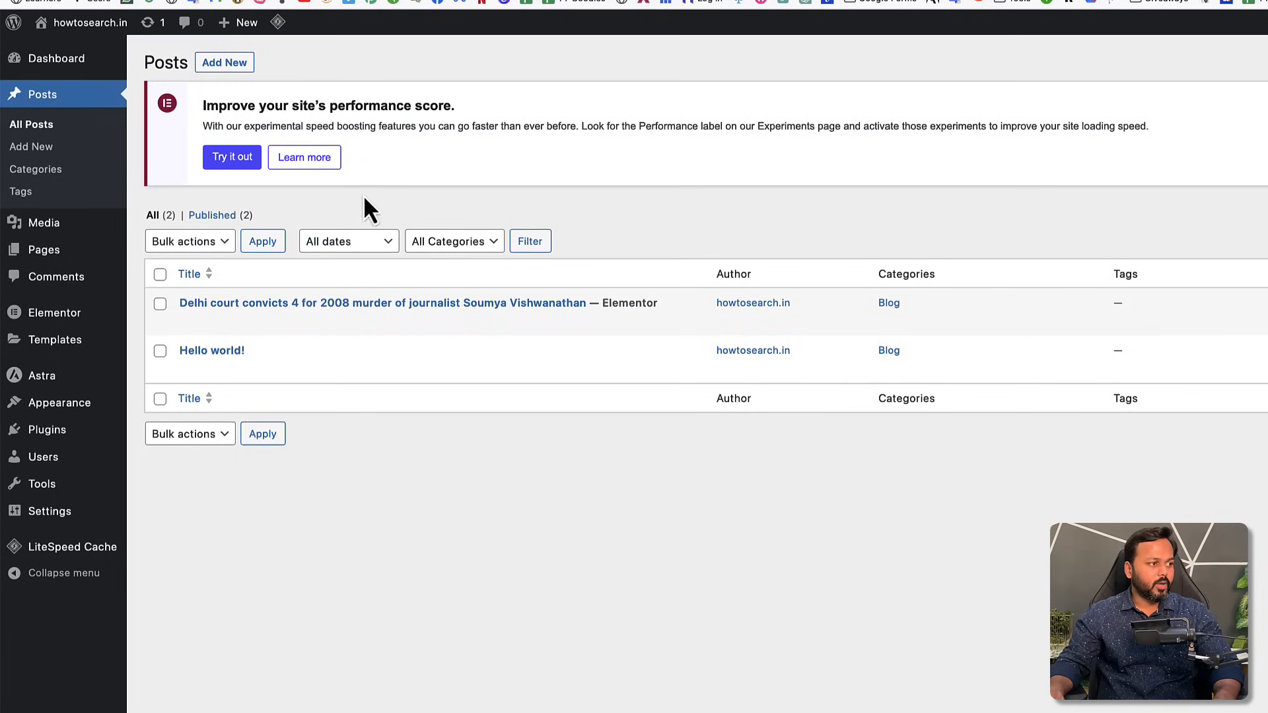
mouse_move(198, 320)
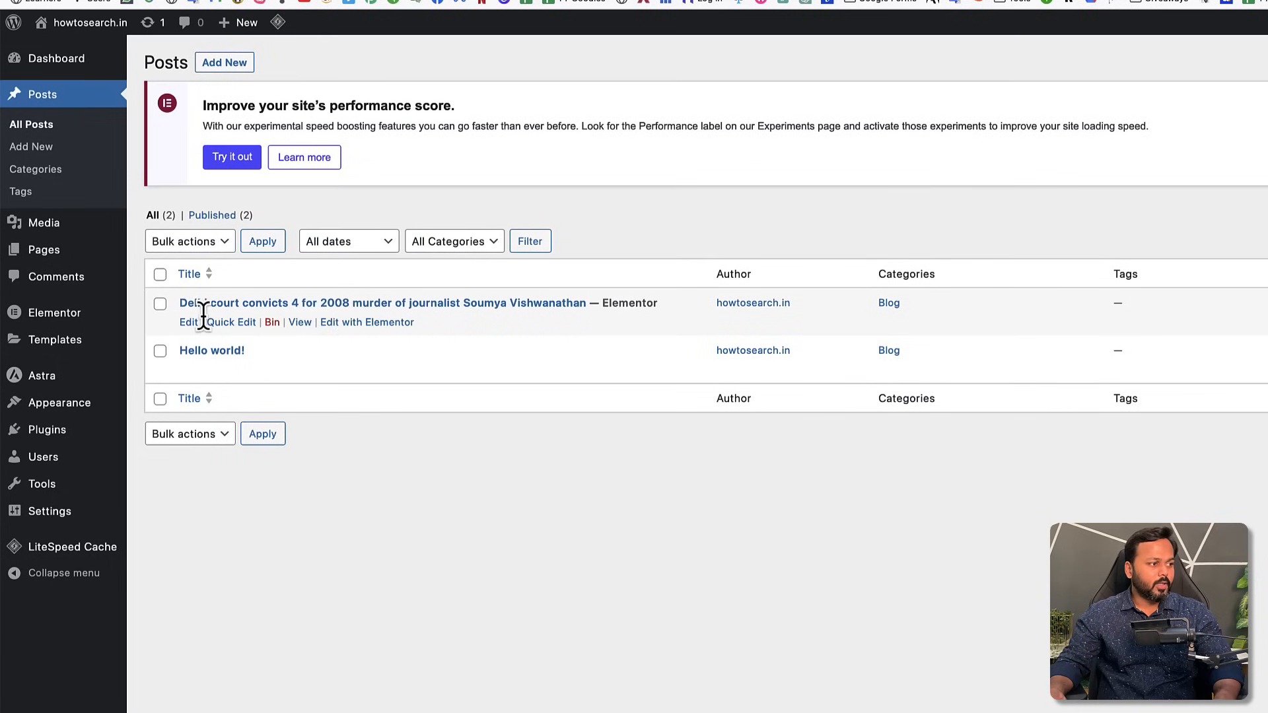
left_click(357, 324)
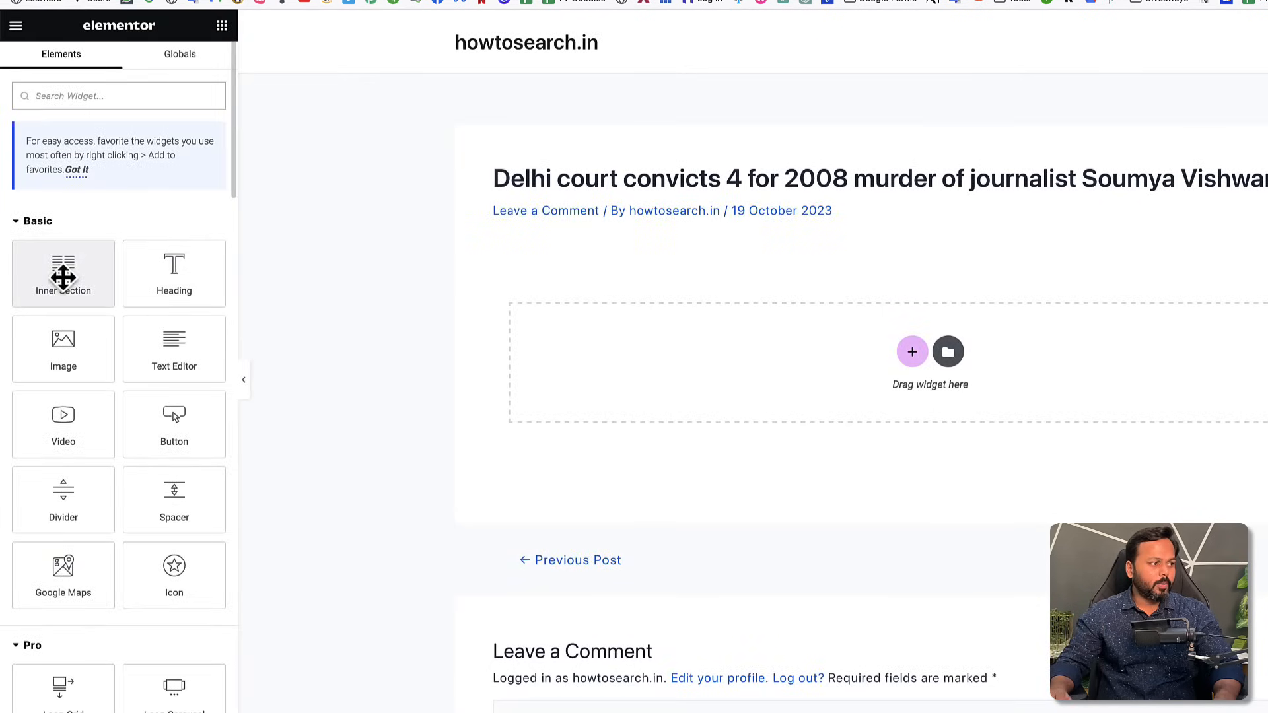
Step: Dismiss the favourites tip and insert a one-column section beneath the Delhi court post title
left_click(77, 171)
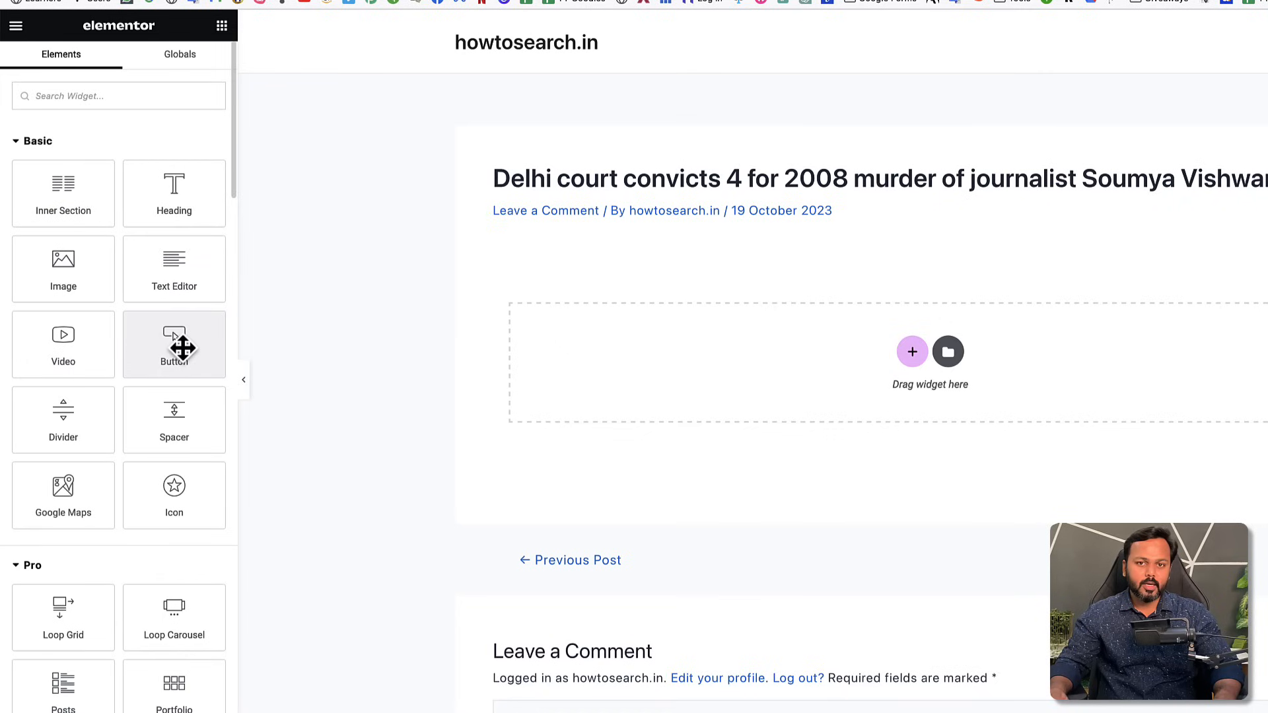
scroll(122, 473, "down", 8)
scroll(122, 474, "up", 3)
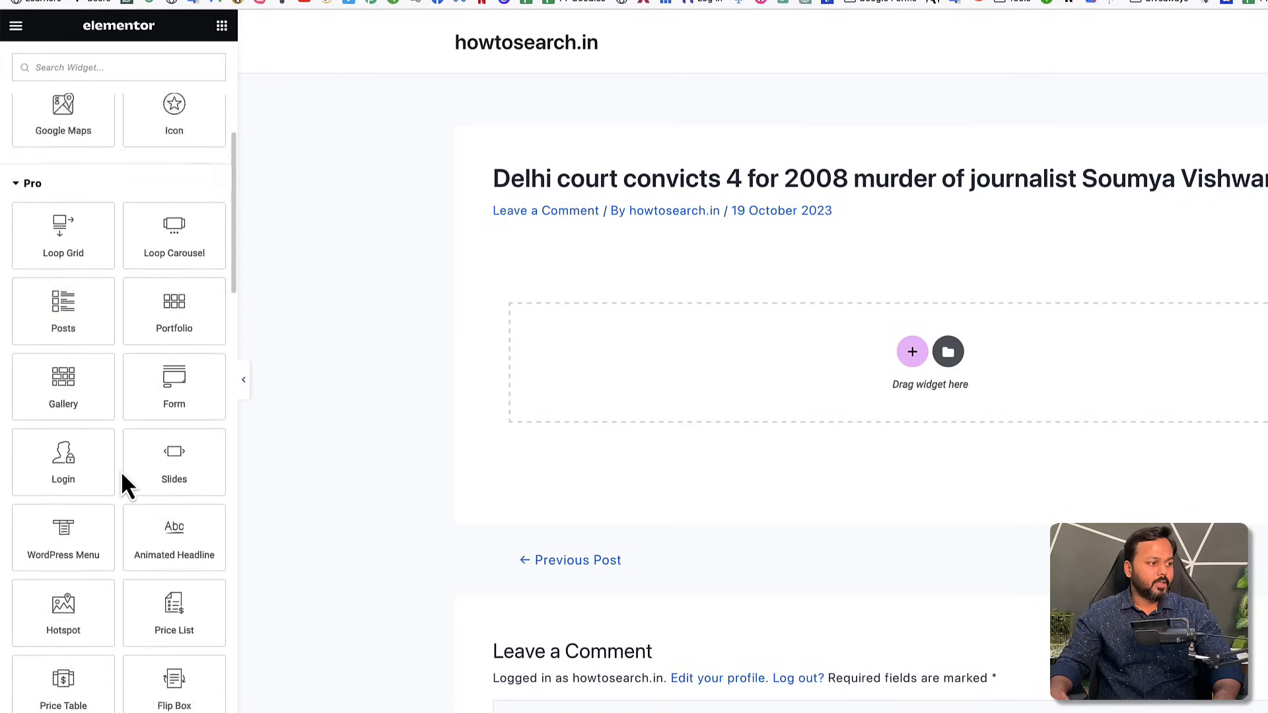
scroll(121, 470, "up", 5)
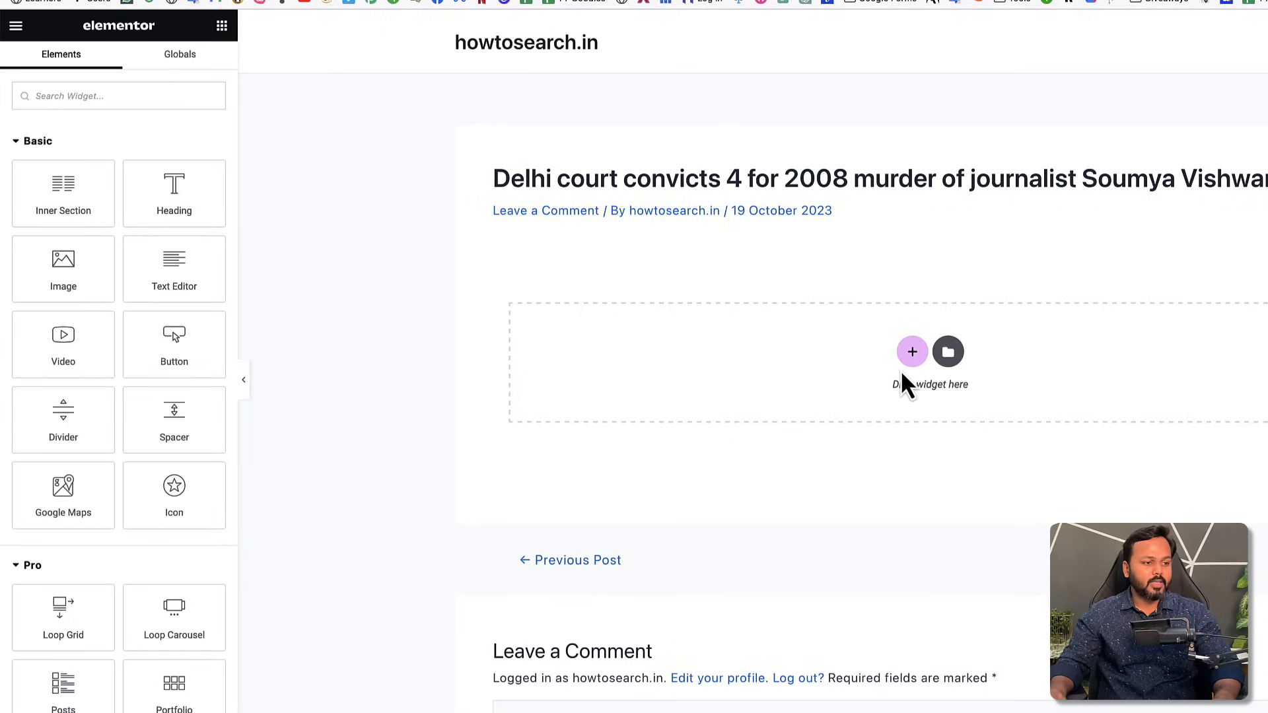
left_click(912, 352)
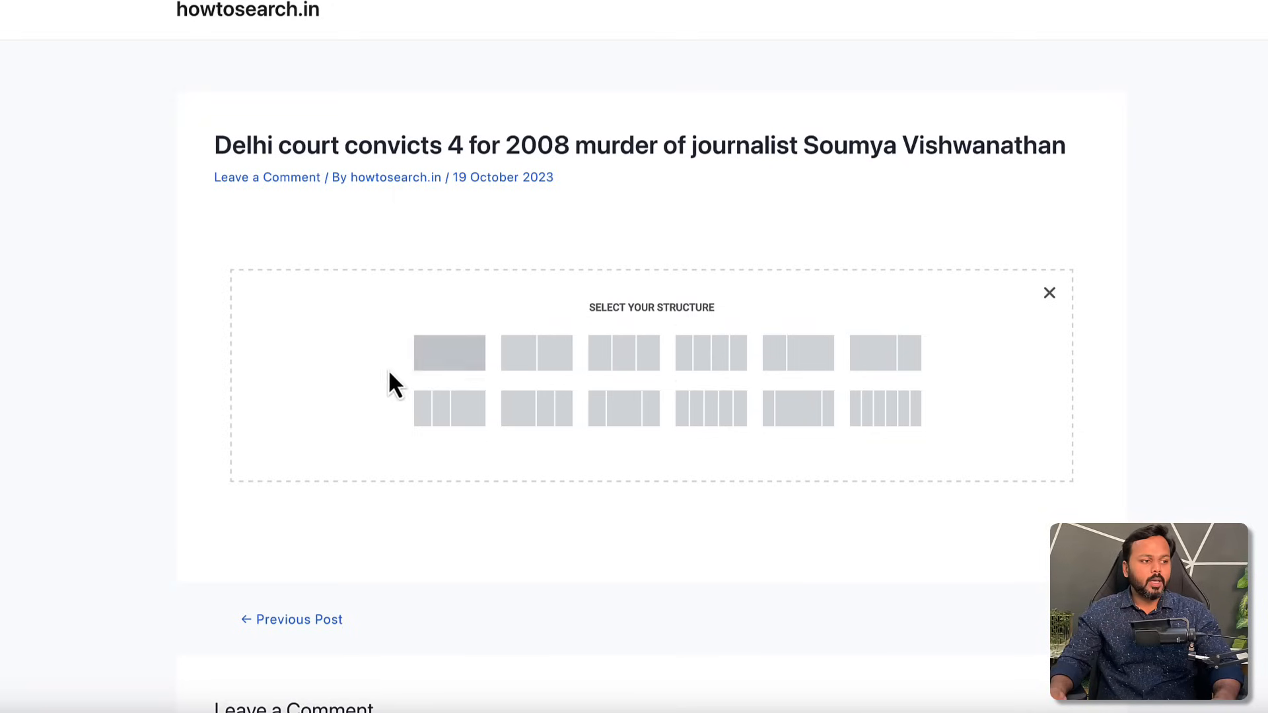
left_click(452, 355)
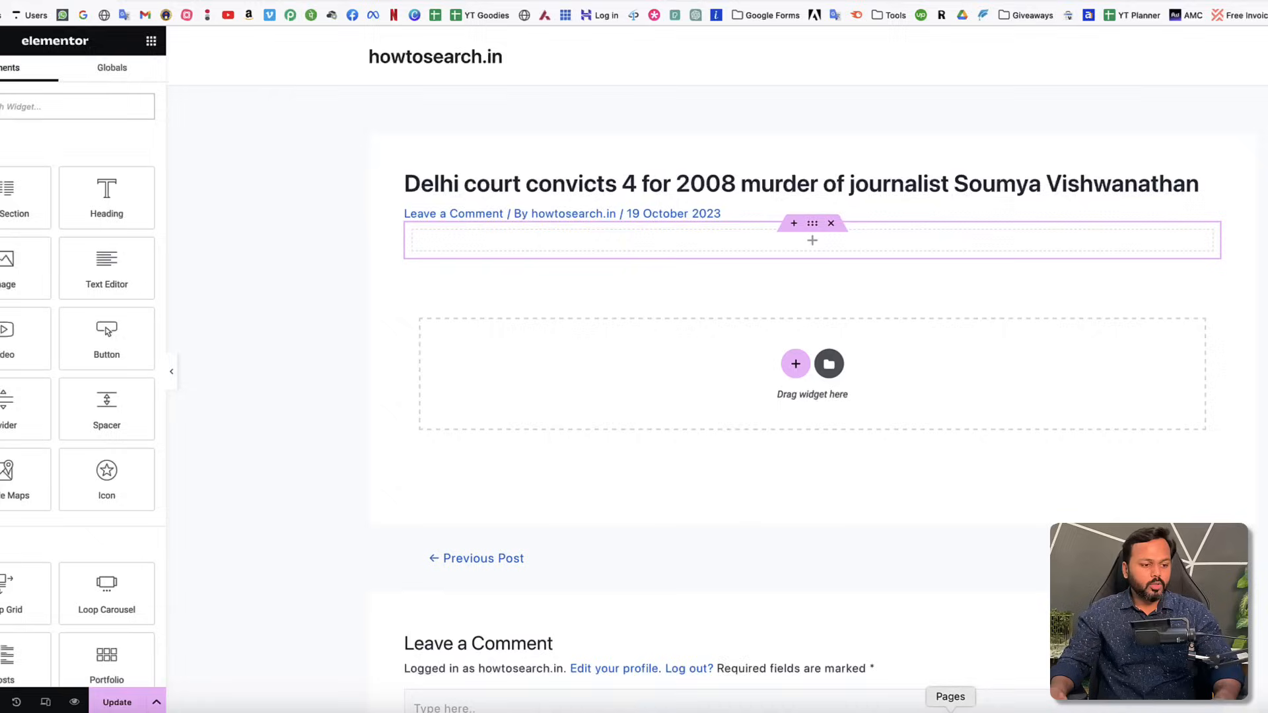
Step: Copy the first two Hindi paragraphs from the Pages article document
left_click(950, 711)
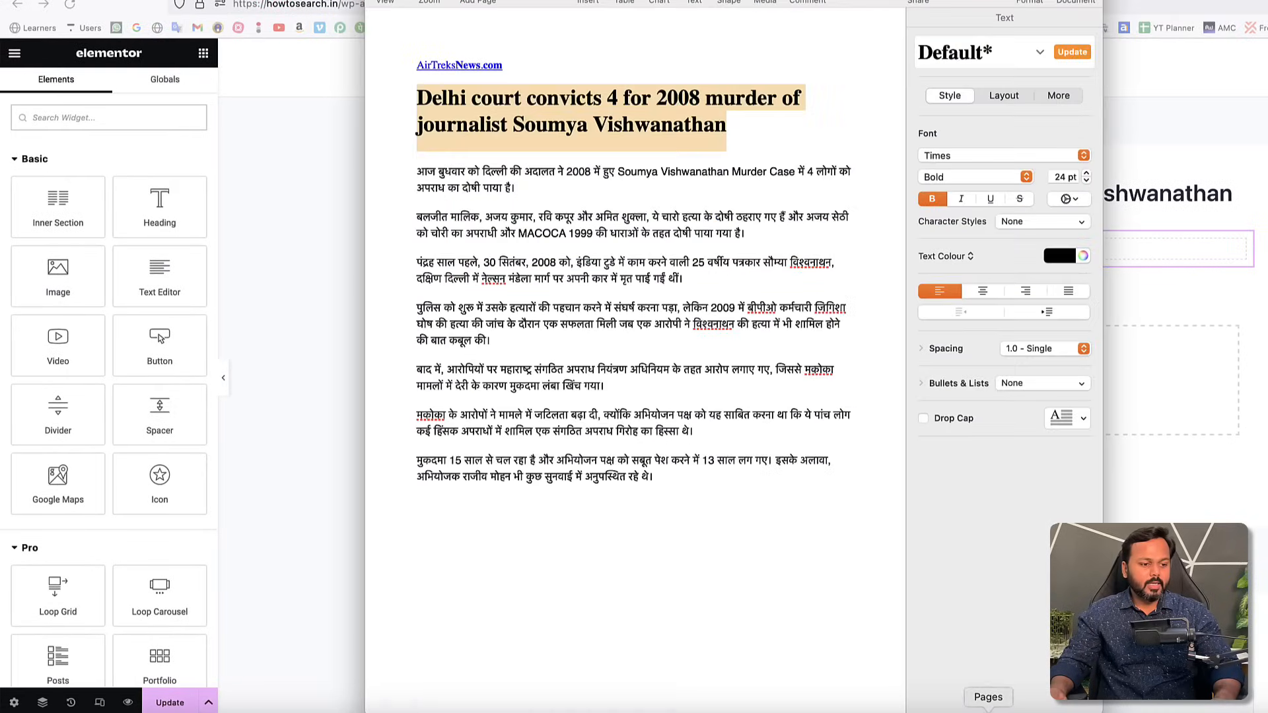
left_click(394, 182)
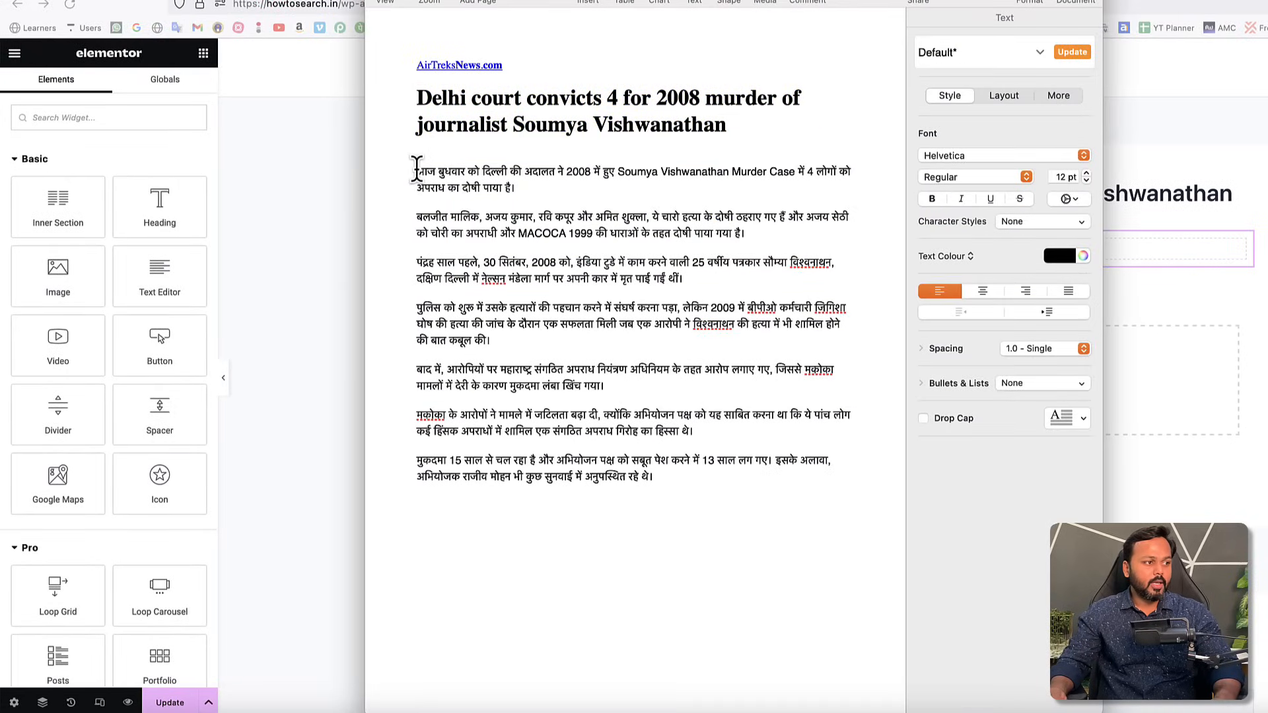
left_click_drag(417, 169, 747, 234)
key("super+c")
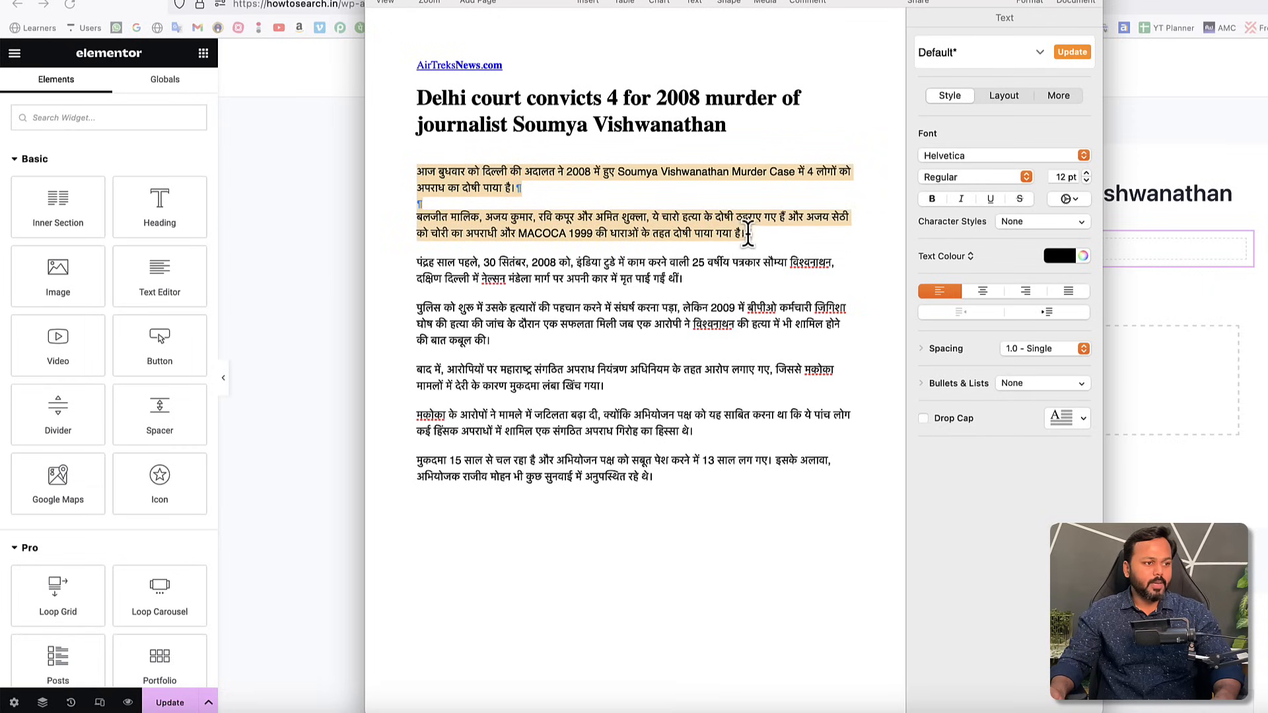
left_click(327, 234)
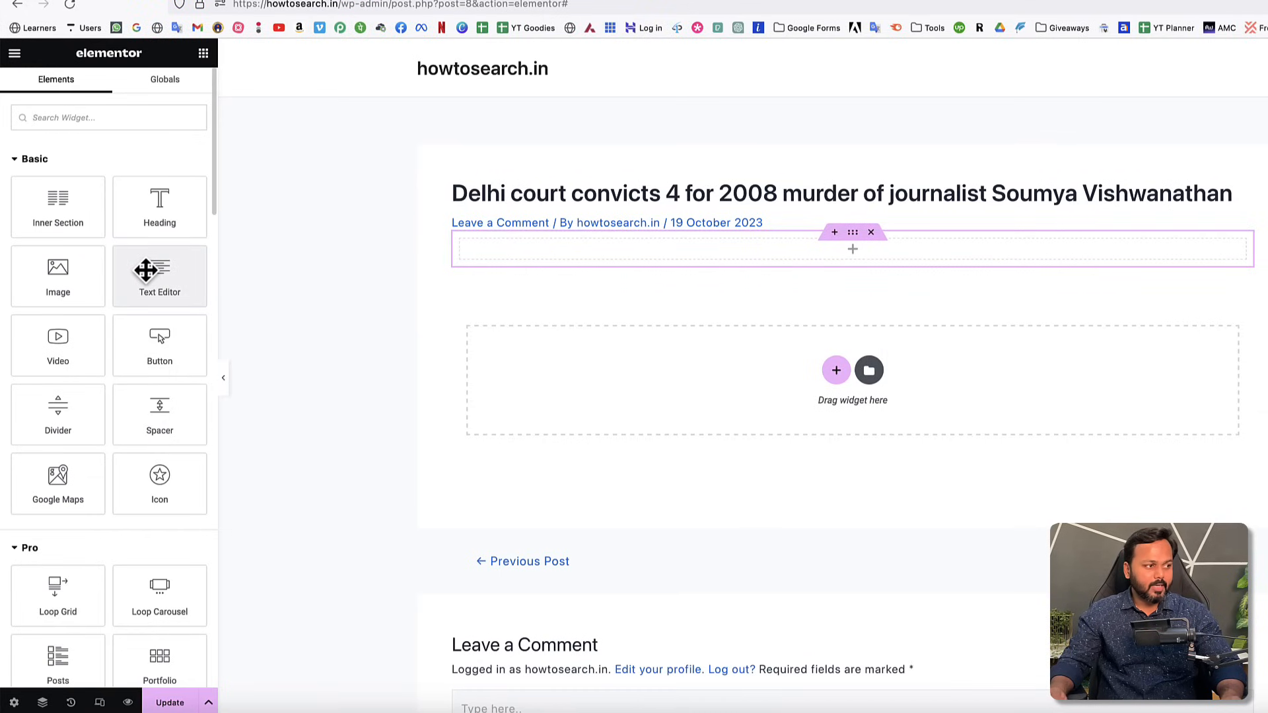
Step: Add a Text Editor widget to the section and replace its lorem text with the Hindi paragraphs
left_click_drag(145, 270, 488, 247)
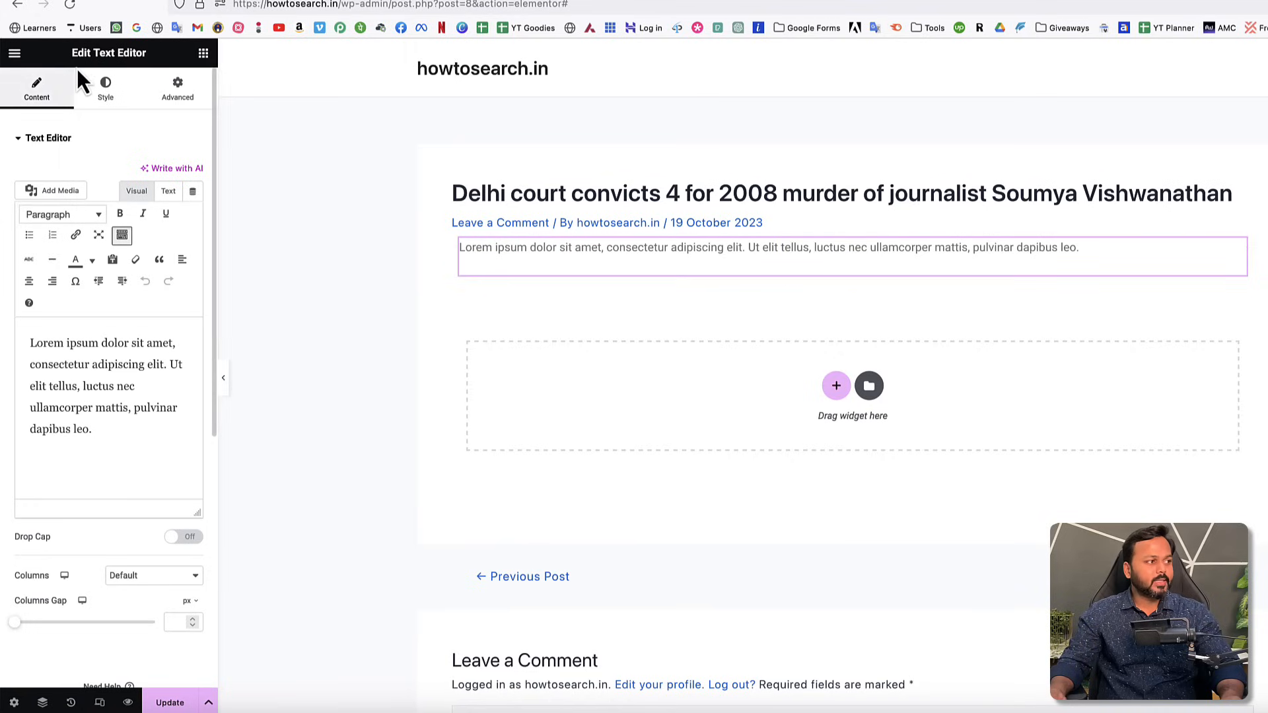
left_click_drag(114, 53, 142, 52)
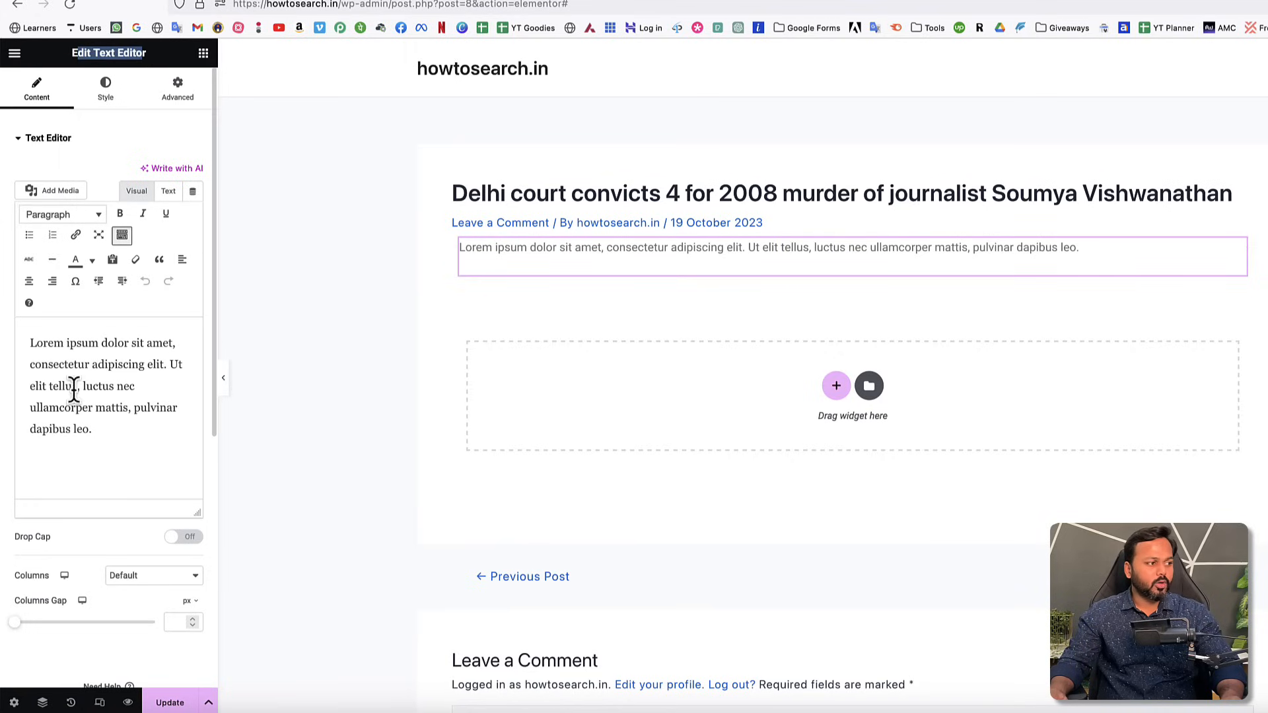
left_click(171, 192)
left_click(136, 191)
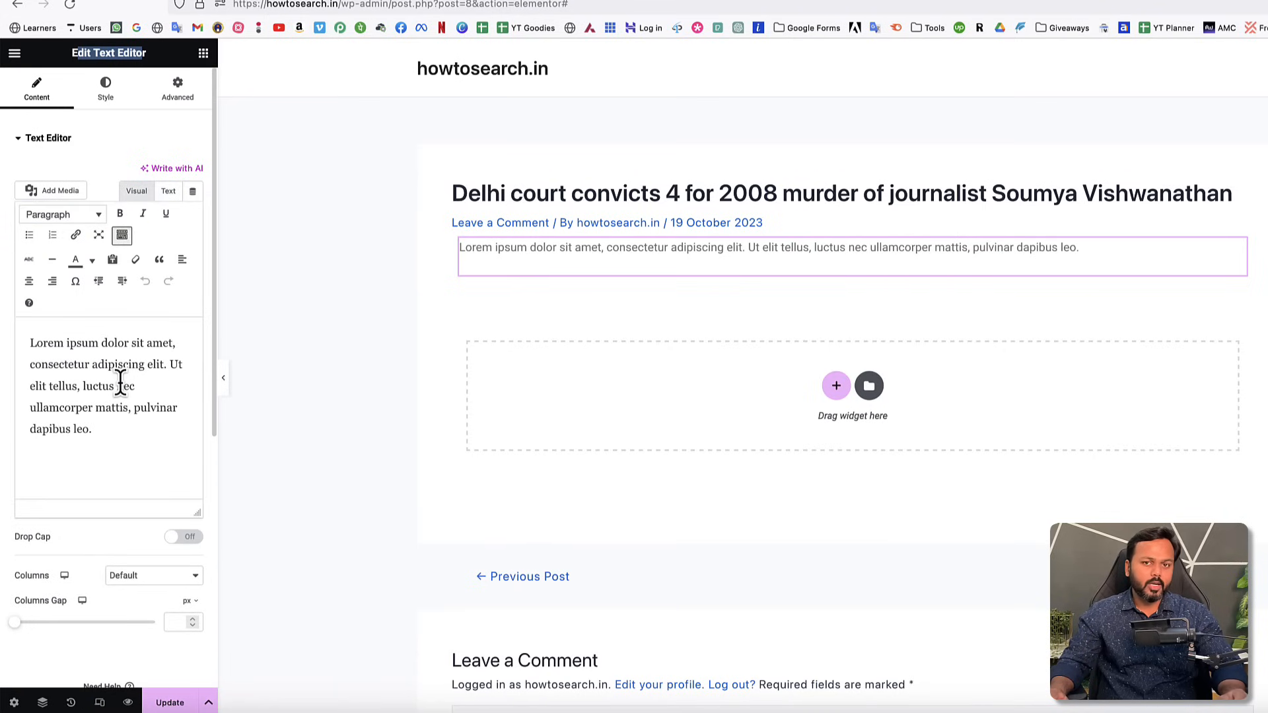
left_click(169, 191)
left_click_drag(92, 322, 17, 266)
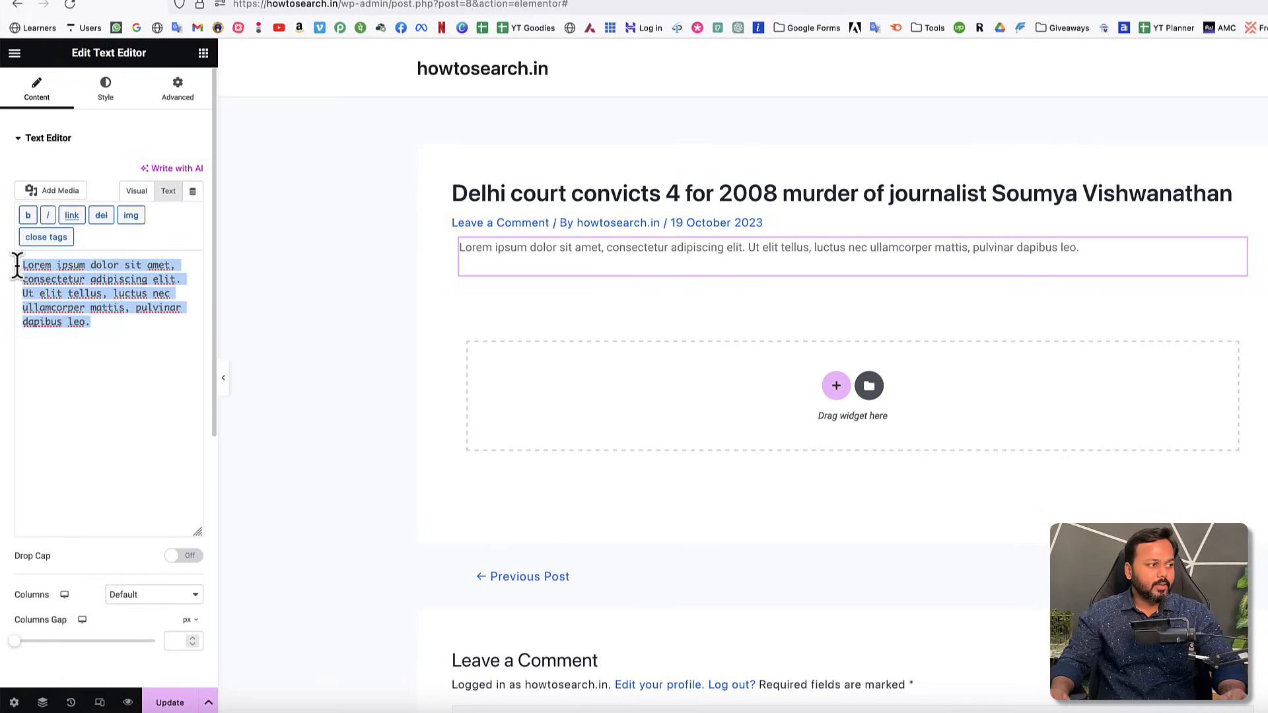
key("BackSpace")
key("super+v")
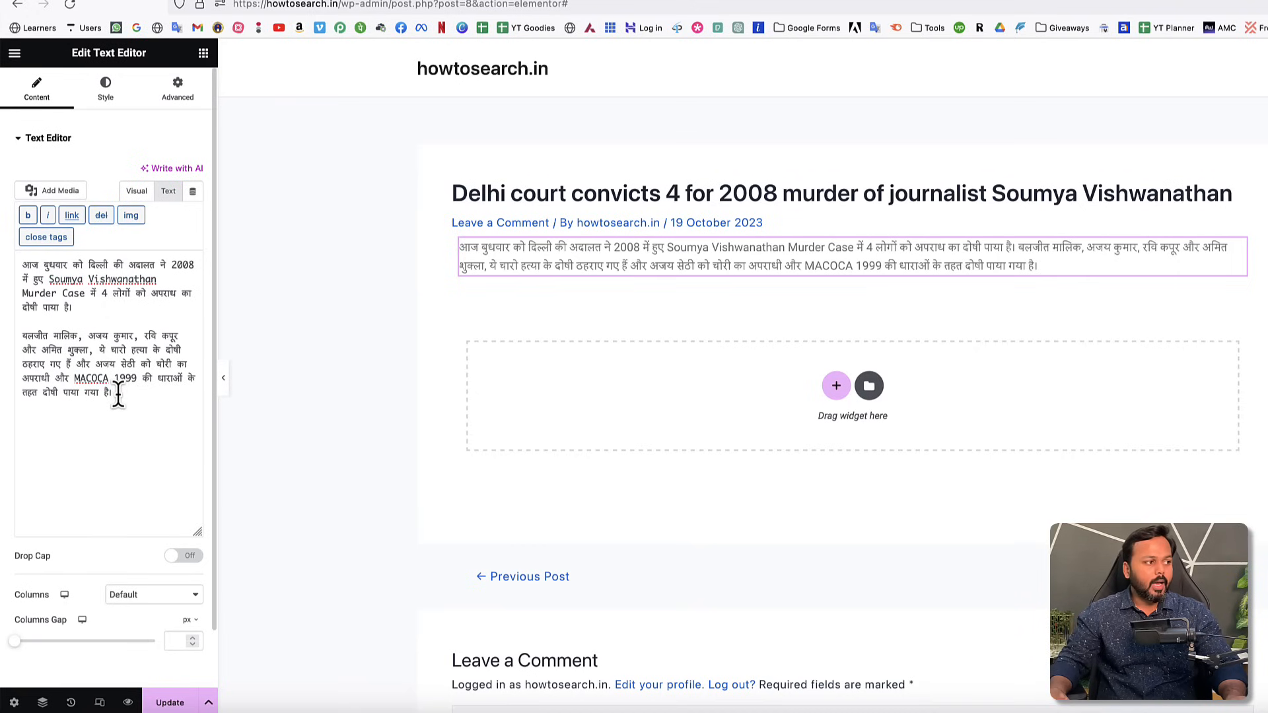
left_click(135, 192)
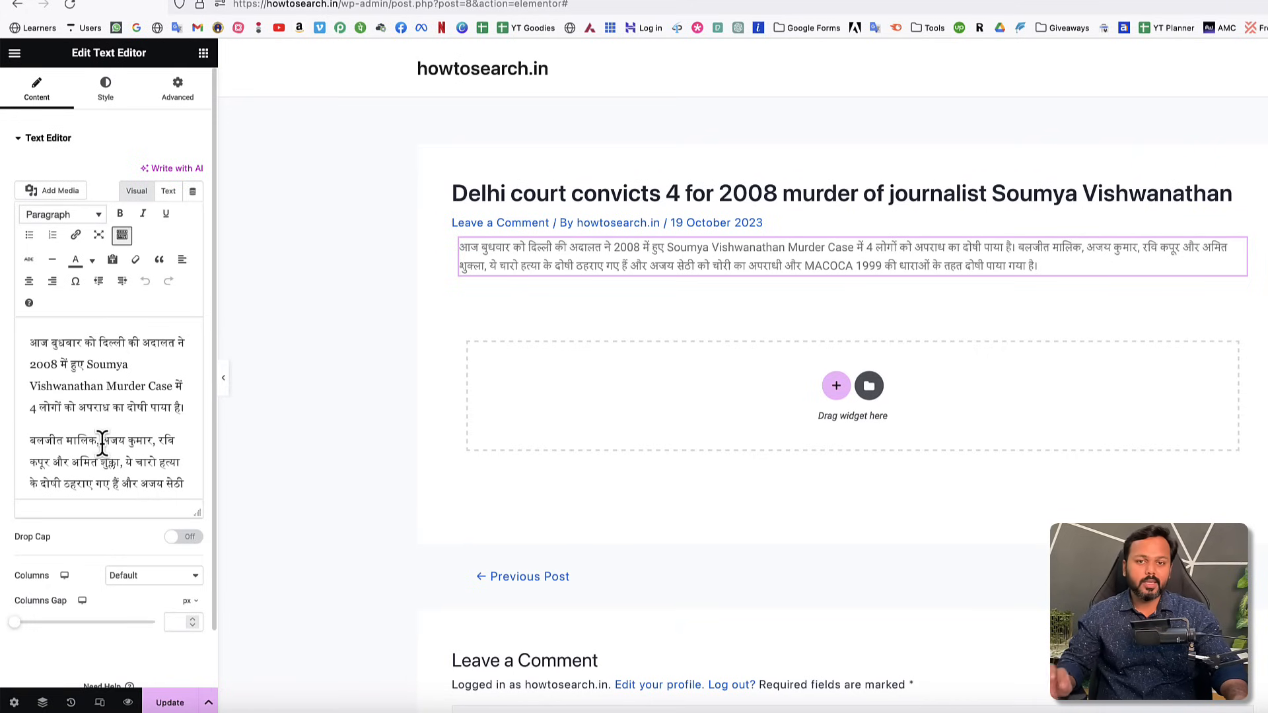
left_click(166, 195)
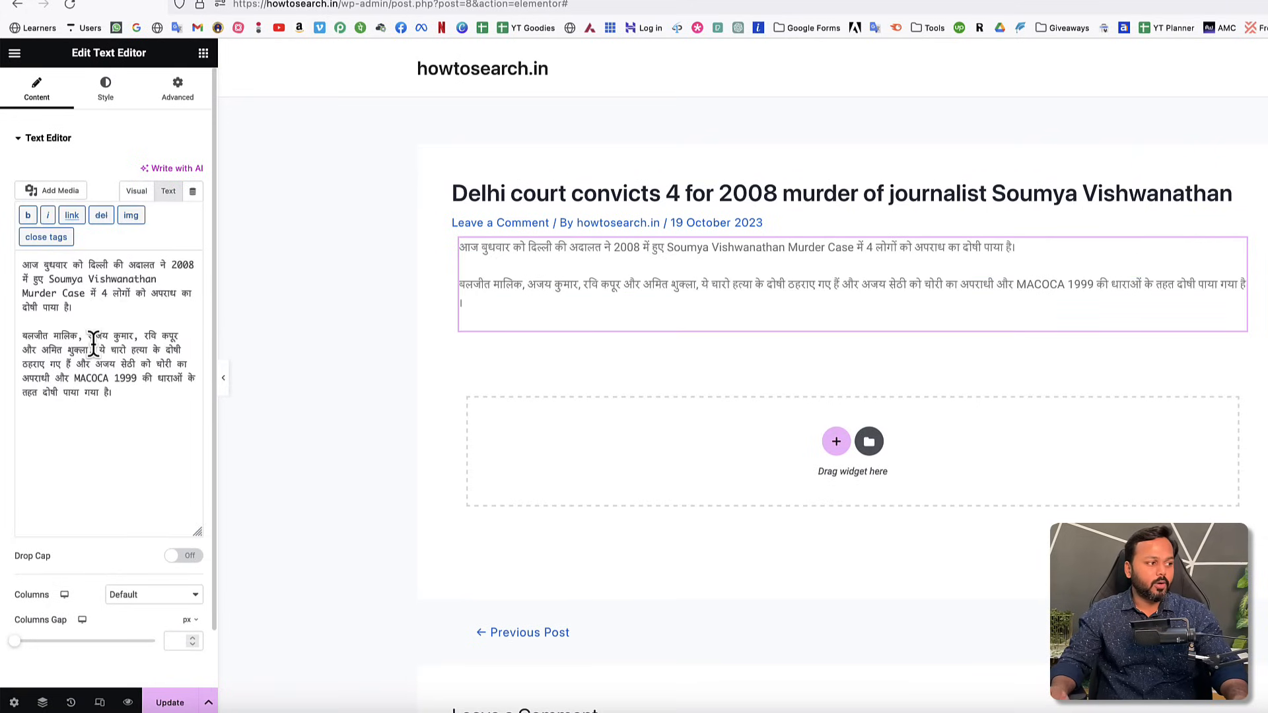
left_click(135, 196)
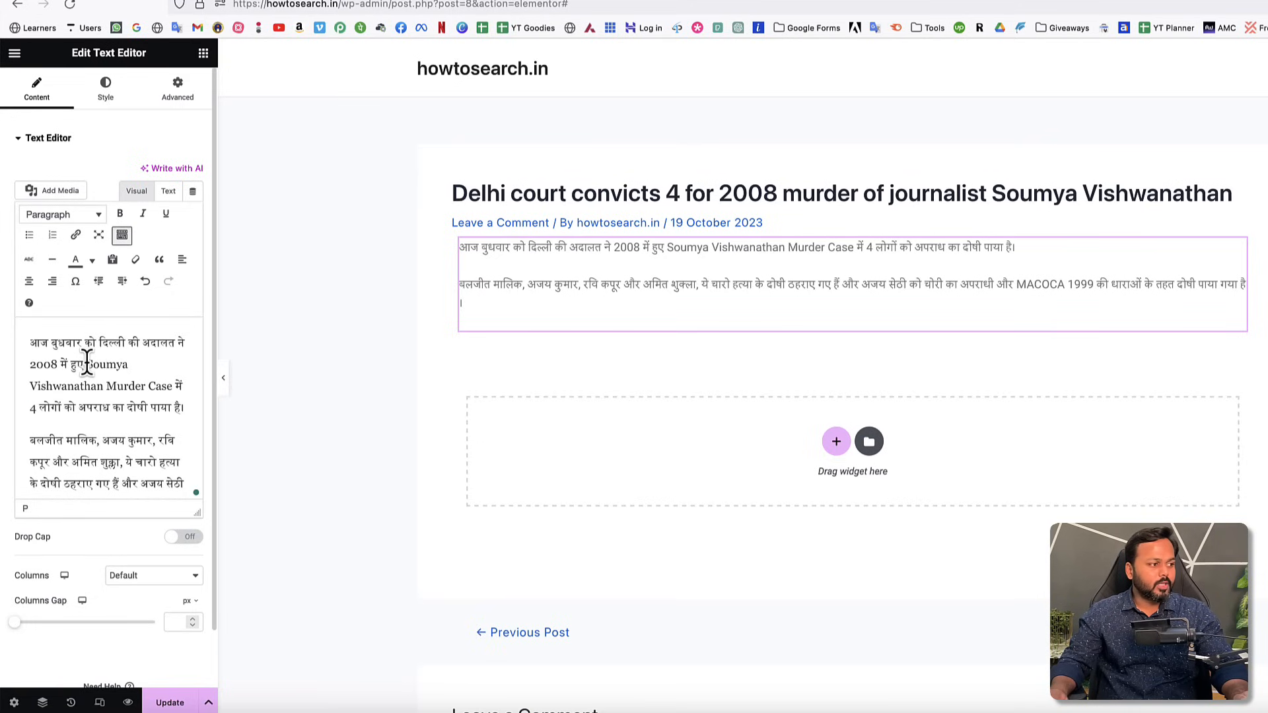
Step: Bold the phrase 'Soumya Vishwanathan Murder Case' in the text block
left_click_drag(86, 362, 174, 384)
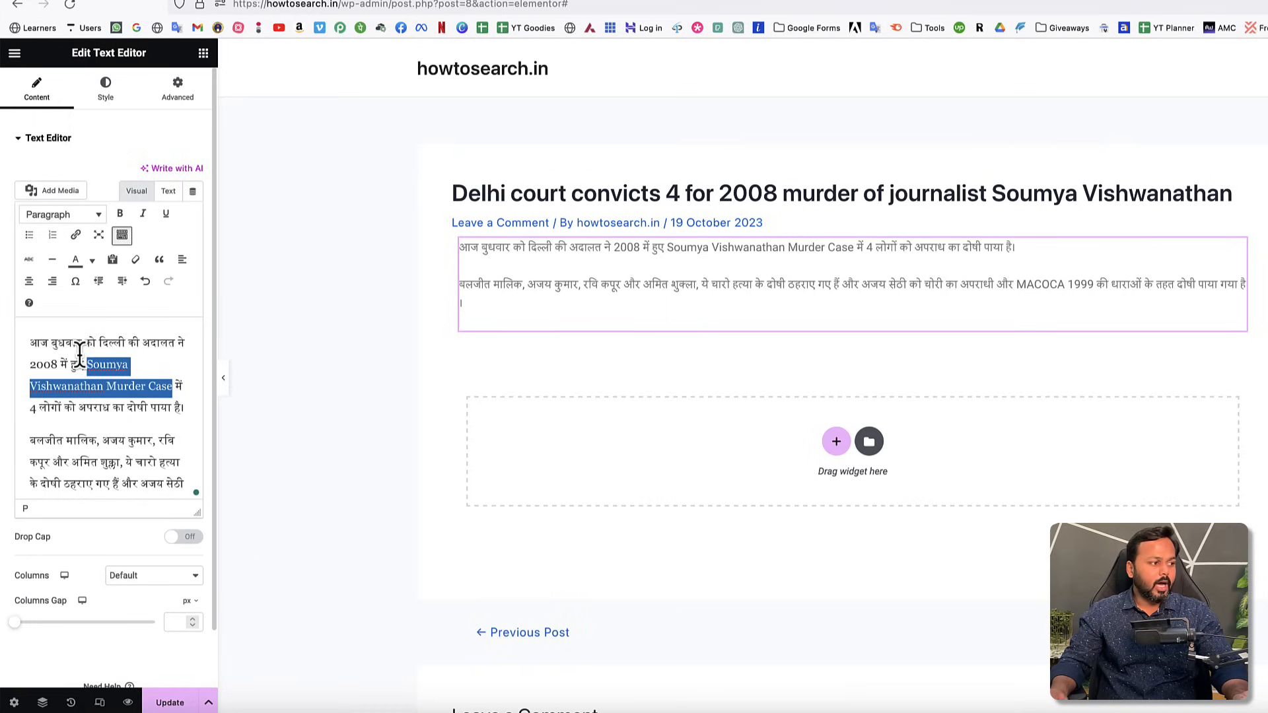
left_click(119, 213)
left_click(106, 406)
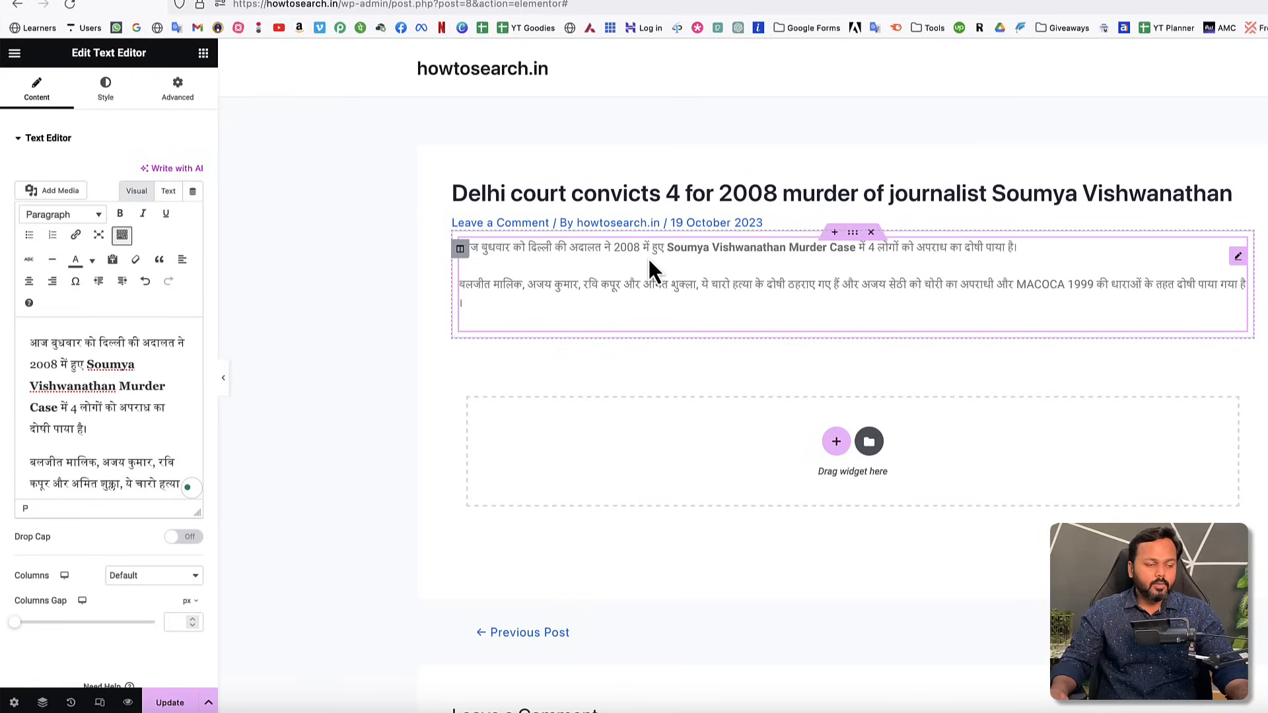
Step: Change the text block's text colour to a near-black grey
left_click(105, 89)
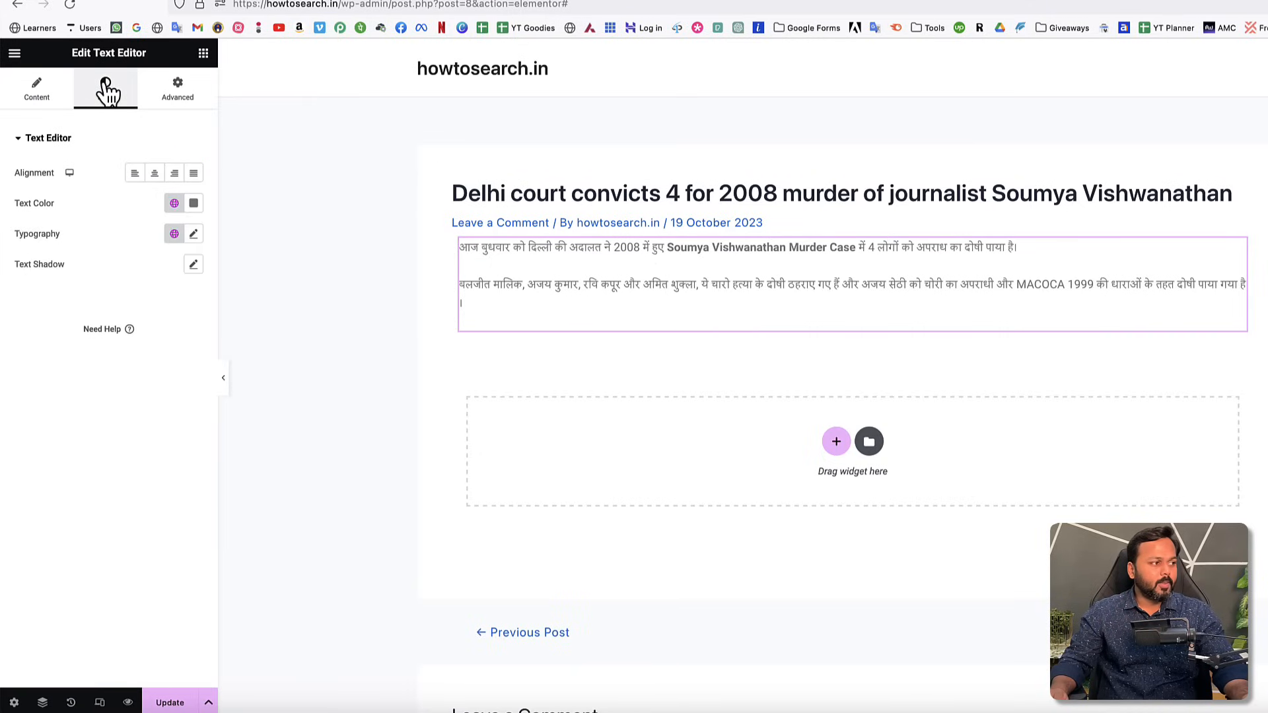
left_click(193, 202)
left_click_drag(136, 345, 112, 352)
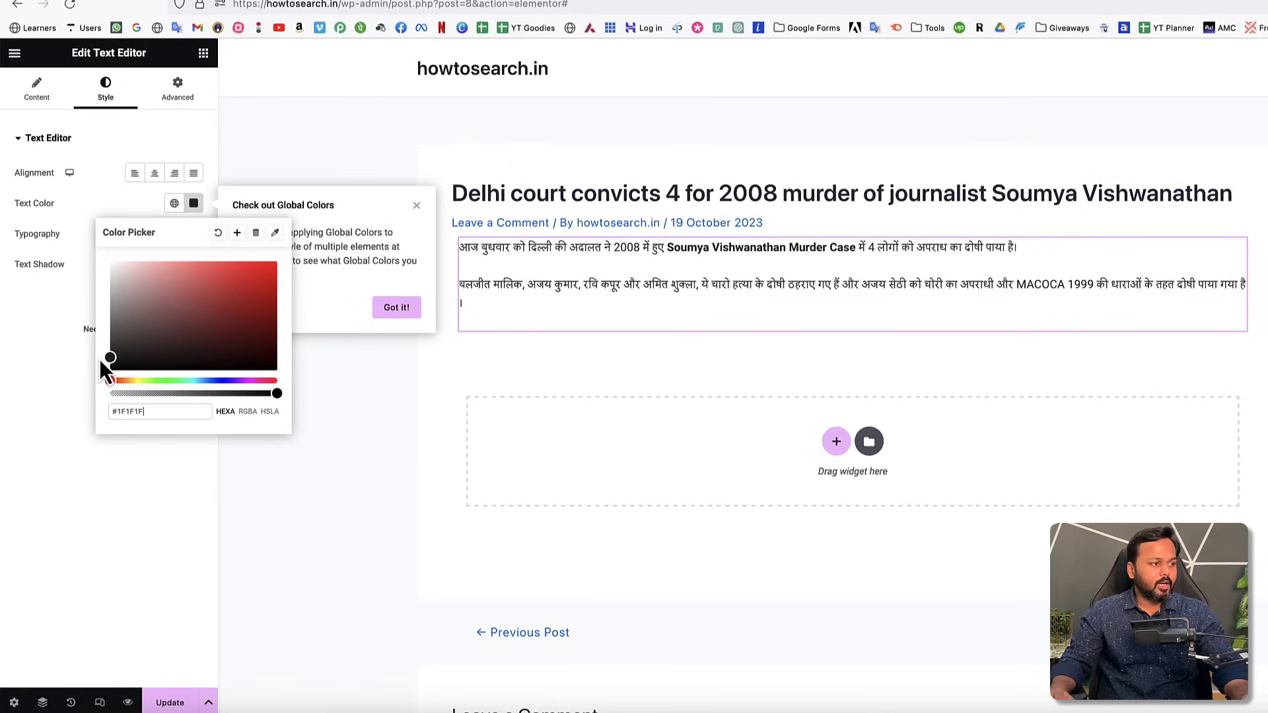
left_click(13, 360)
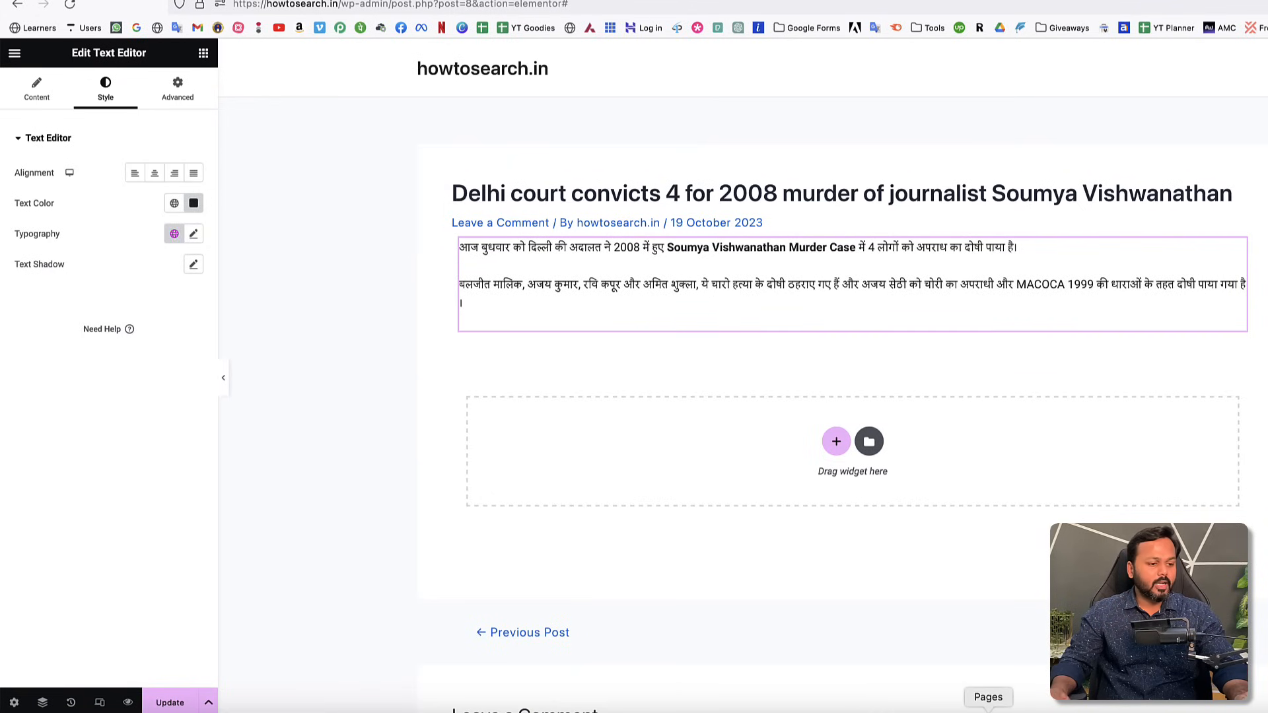
Step: Copy the remaining Hindi paragraphs from Pages and try dragging another text widget into the post
left_click(988, 709)
left_click(449, 277)
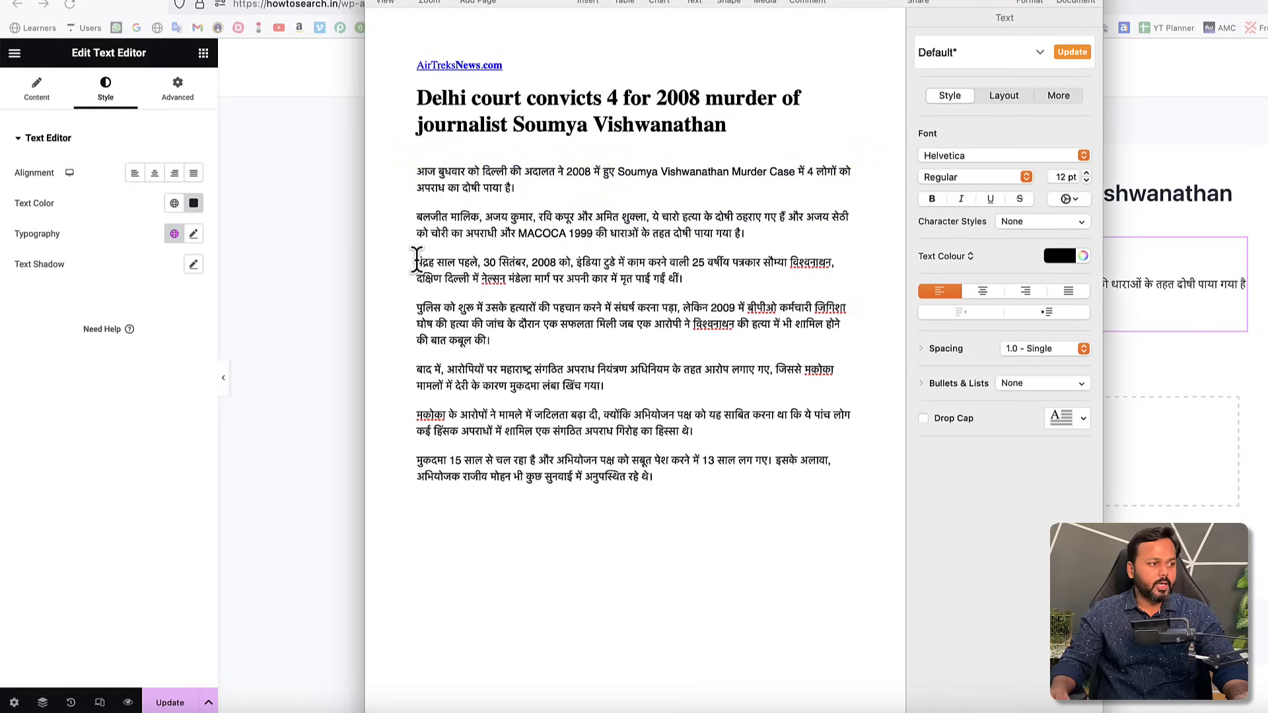
left_click_drag(417, 261, 668, 475)
key("super+Tab")
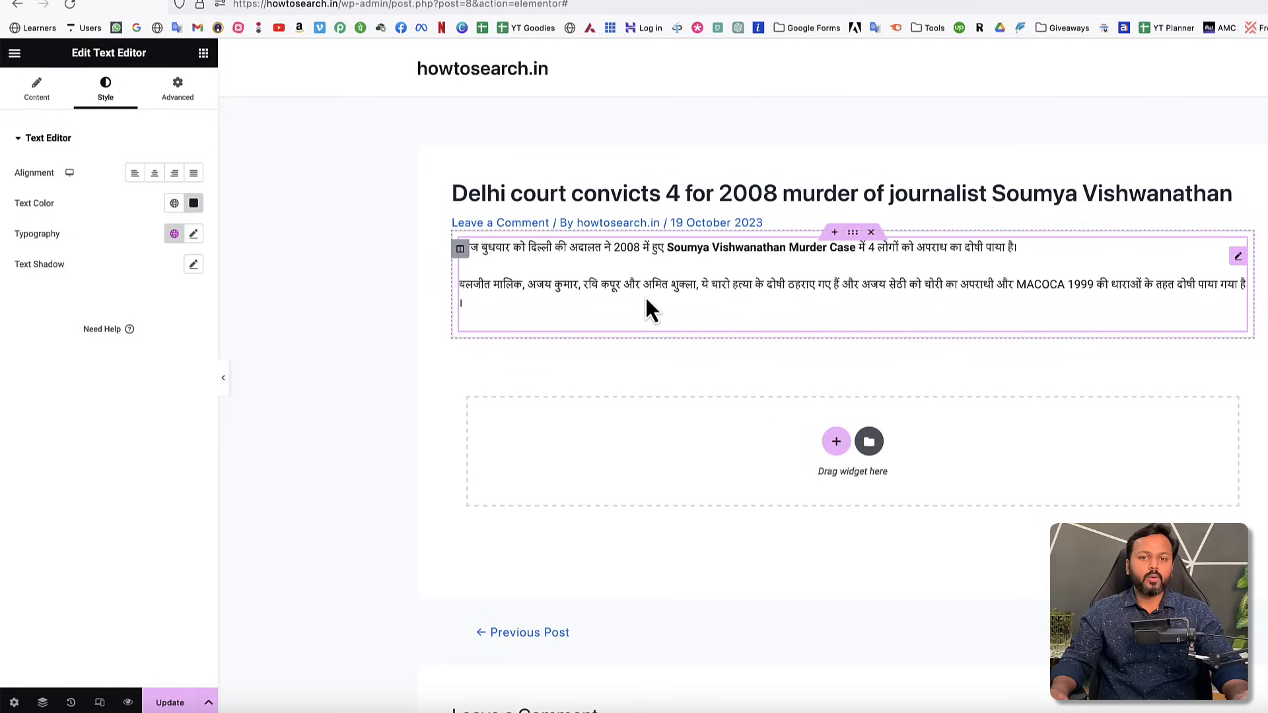
left_click(204, 54)
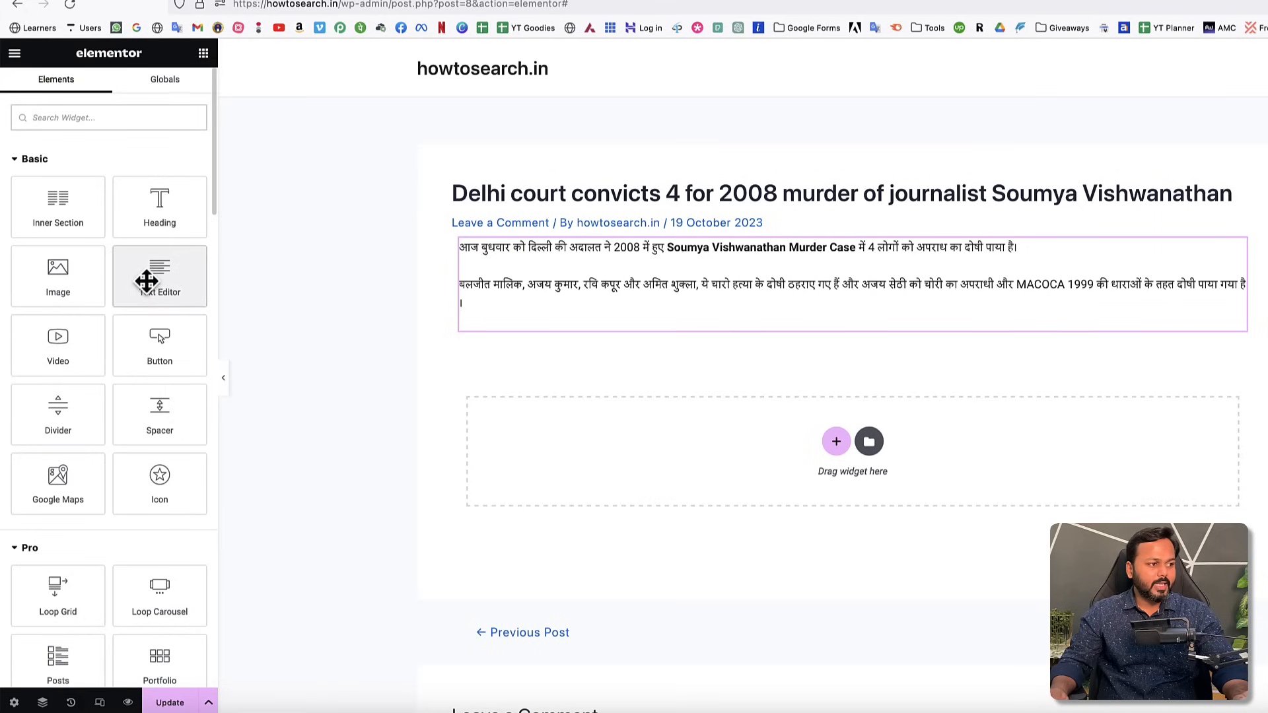
left_click_drag(147, 279, 565, 363)
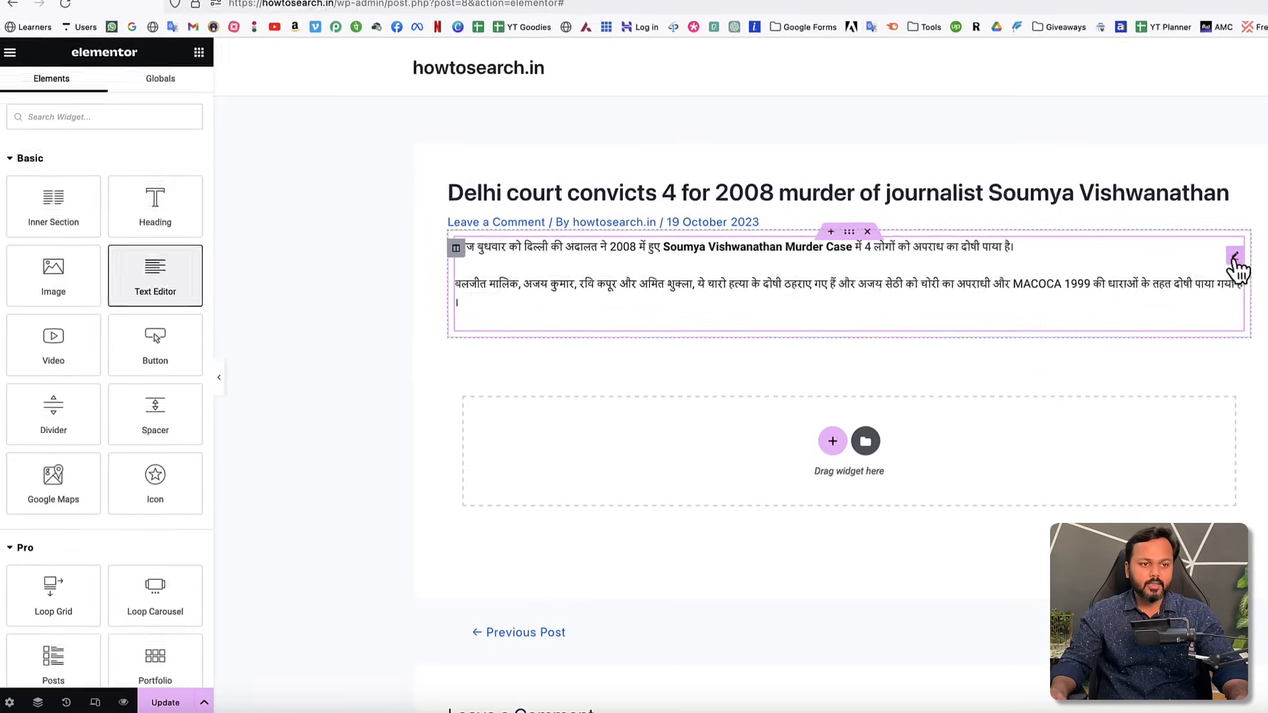
Step: Duplicate the text block, replace its content with the remaining Hindi paragraphs, and Update the post
right_click(1237, 256)
left_click(1128, 269)
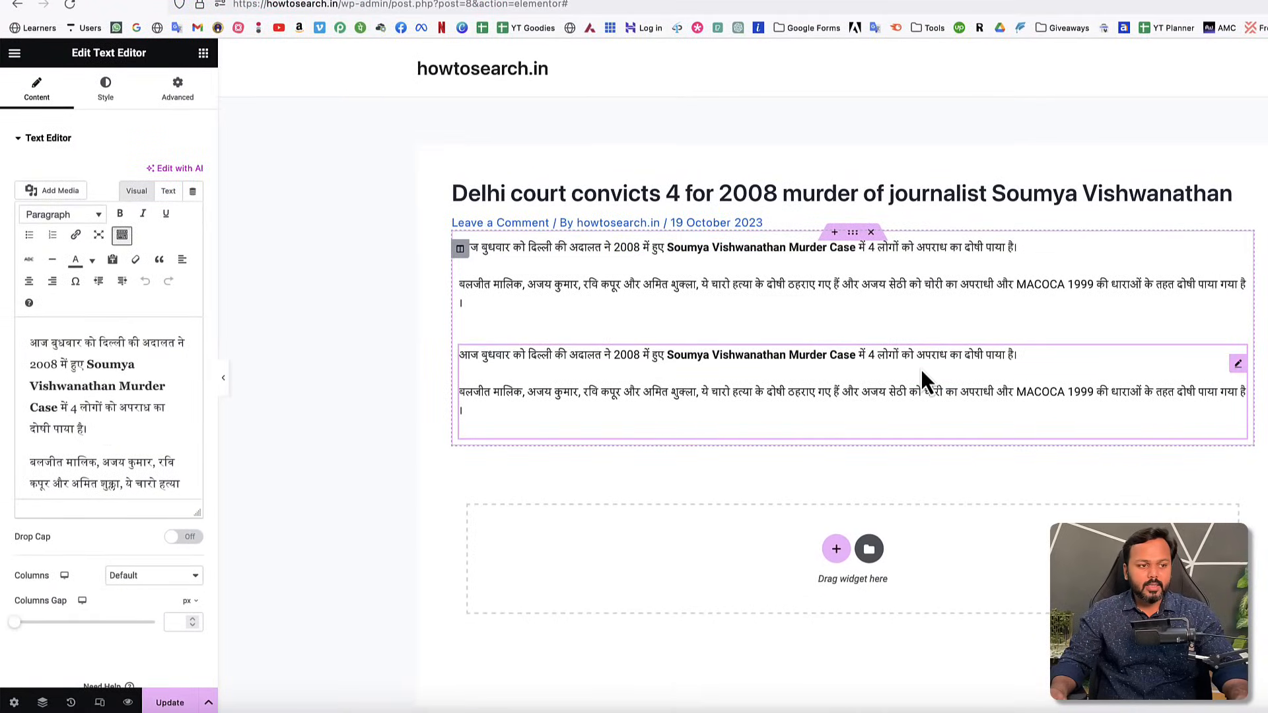
left_click(169, 191)
key("ctrl+a")
key("BackSpace")
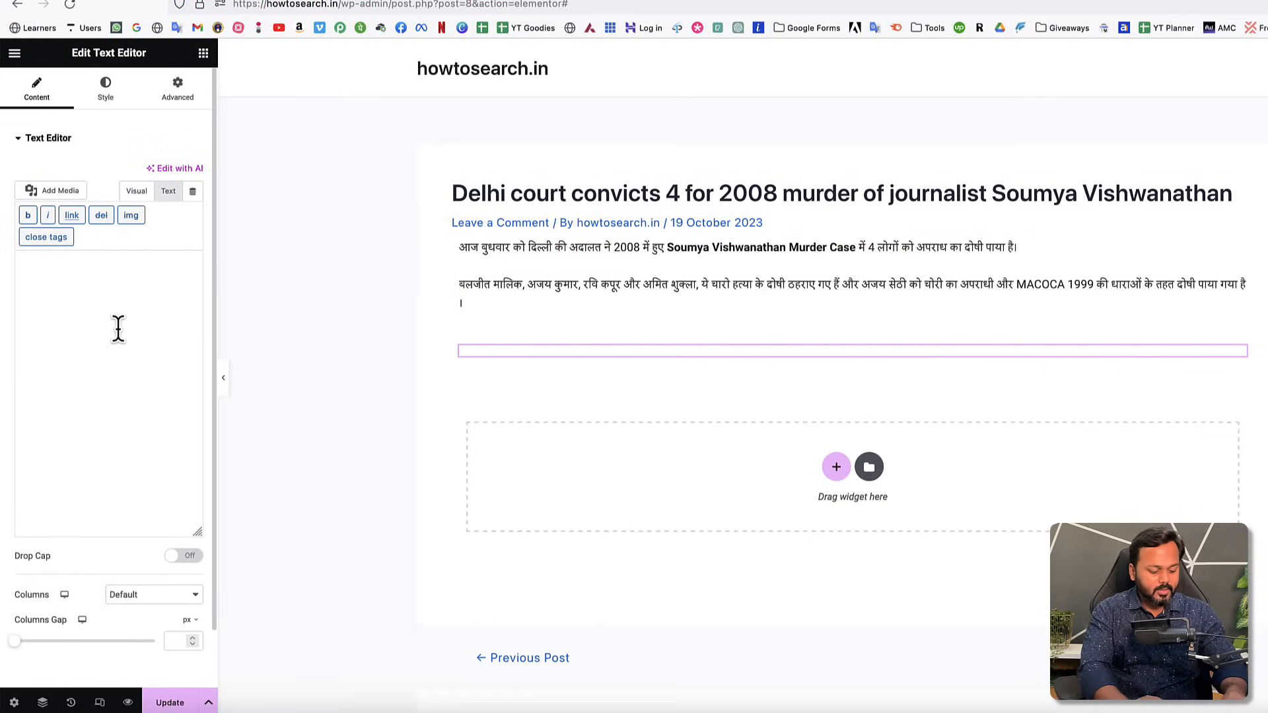
key("ctrl+v")
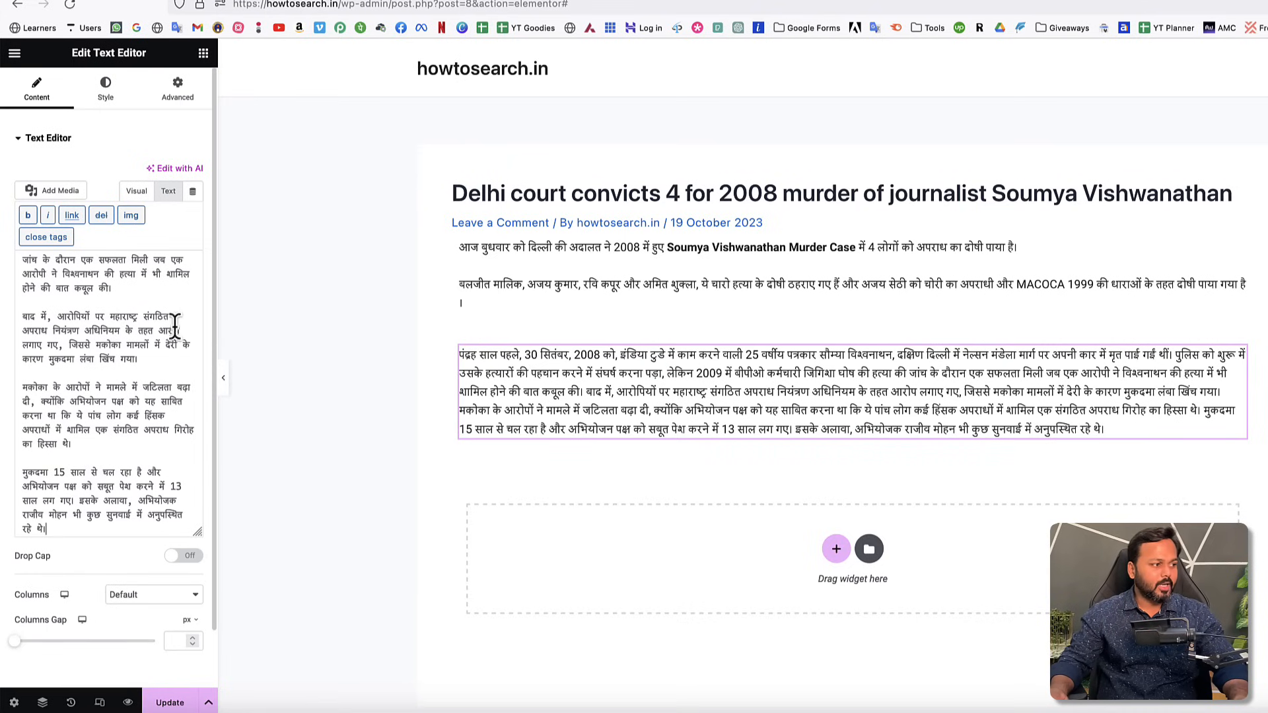
left_click(135, 195)
triple_click(592, 382)
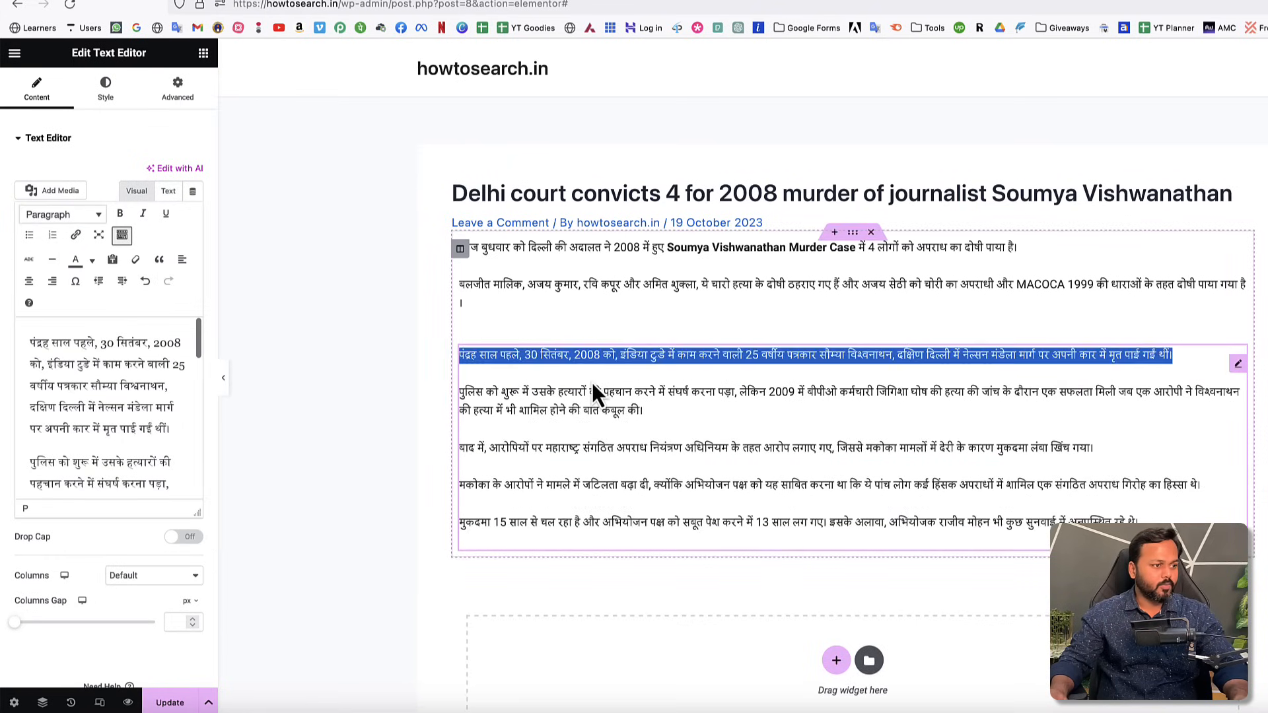
left_click(849, 433)
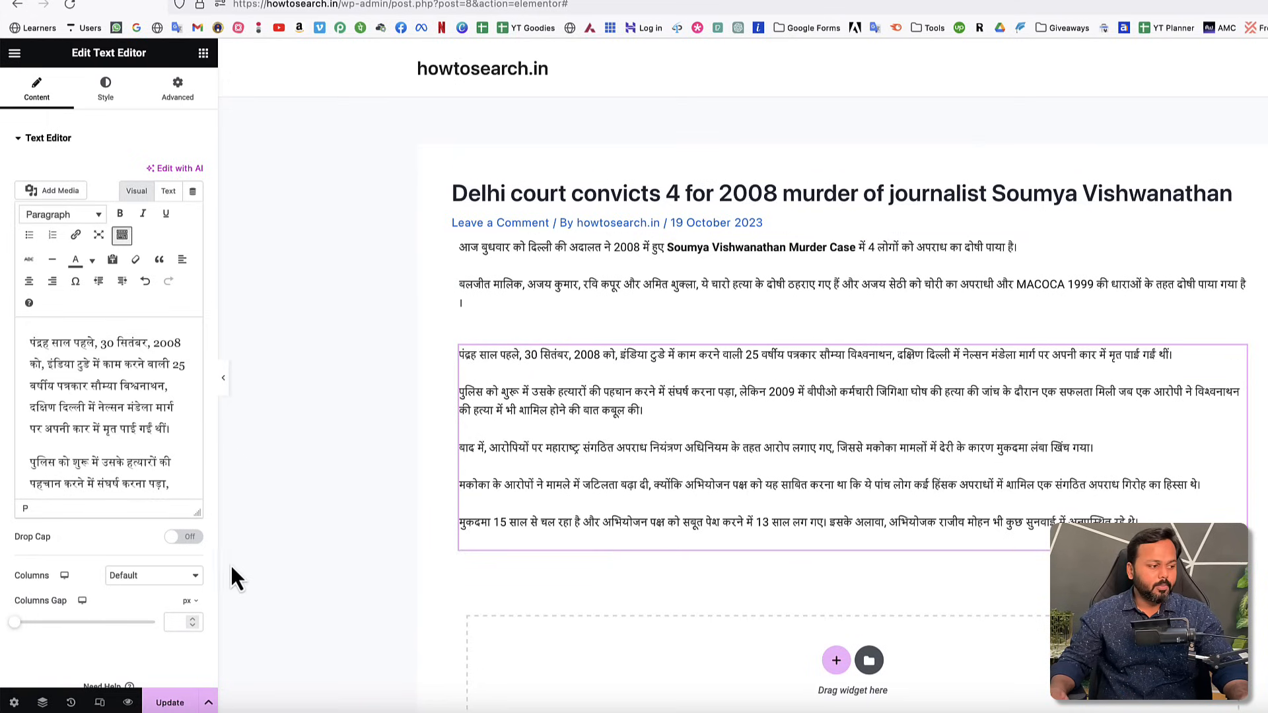
left_click(172, 703)
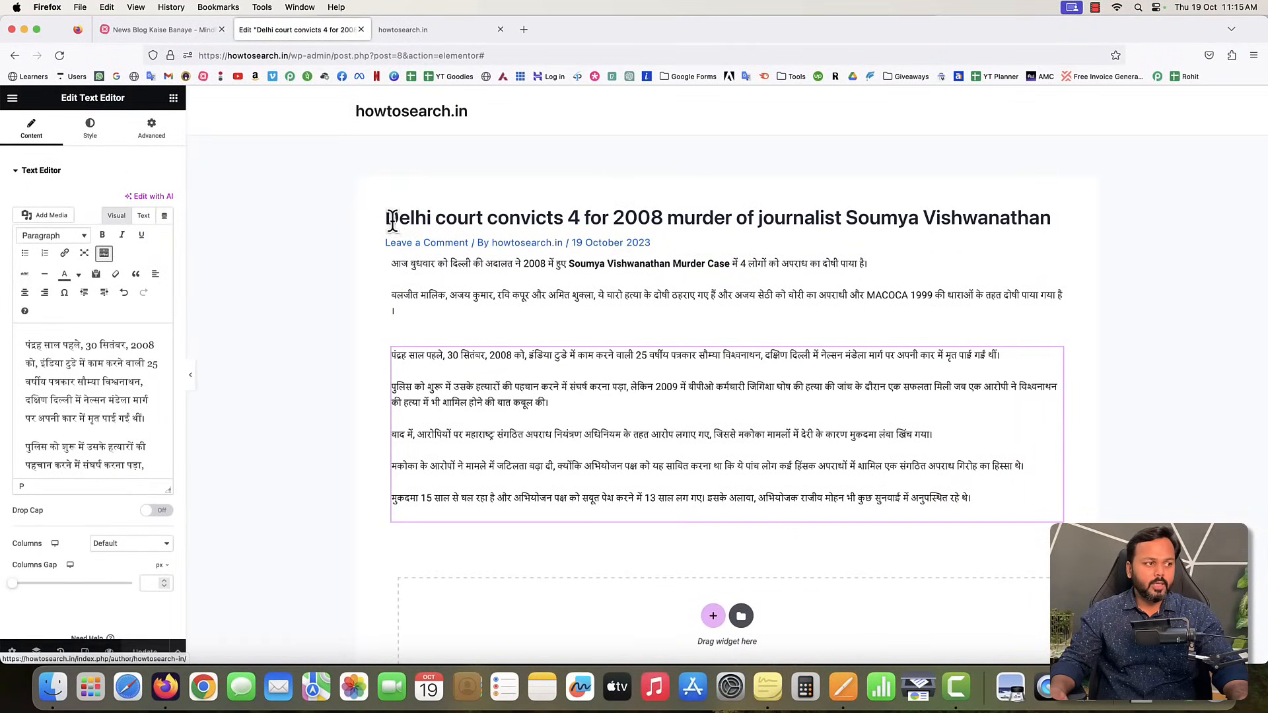
Step: Reload the live site, open the Delhi court post, and copy 'Soumya Vishwanathan' from its title
left_click(433, 32)
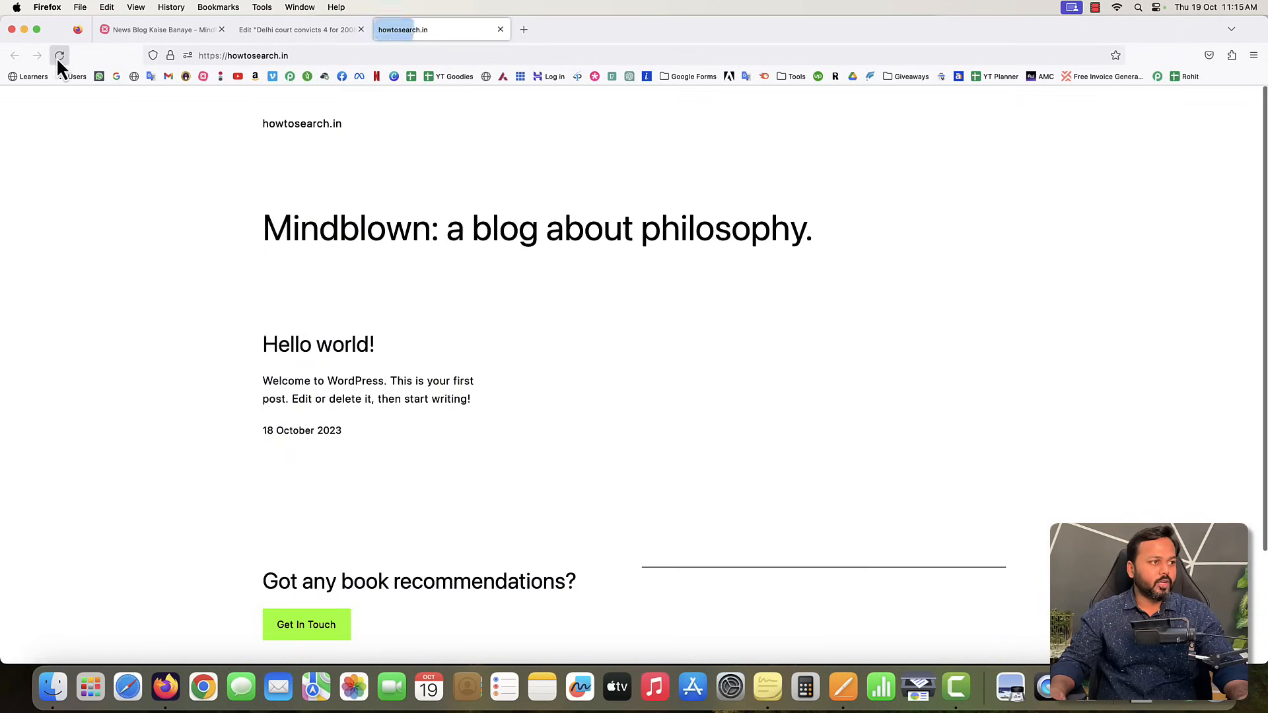
left_click(58, 56)
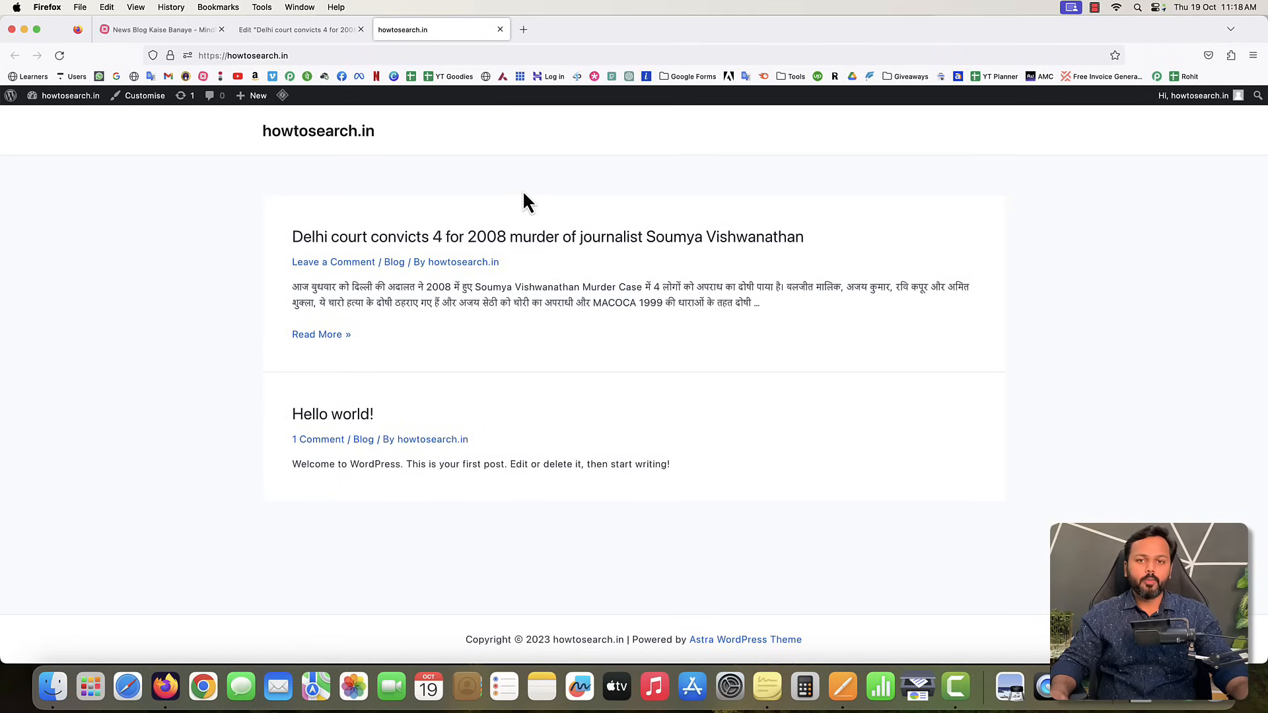
left_click(530, 247)
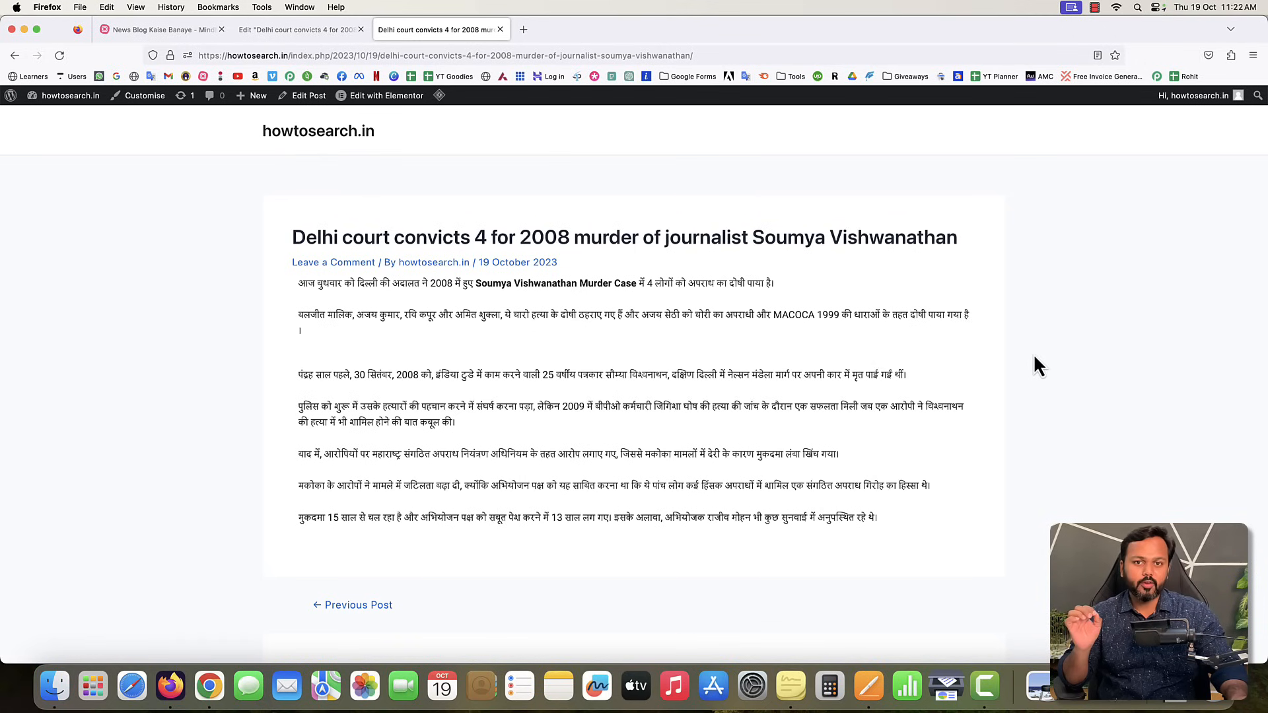
left_click_drag(753, 237, 955, 240)
key("super+c")
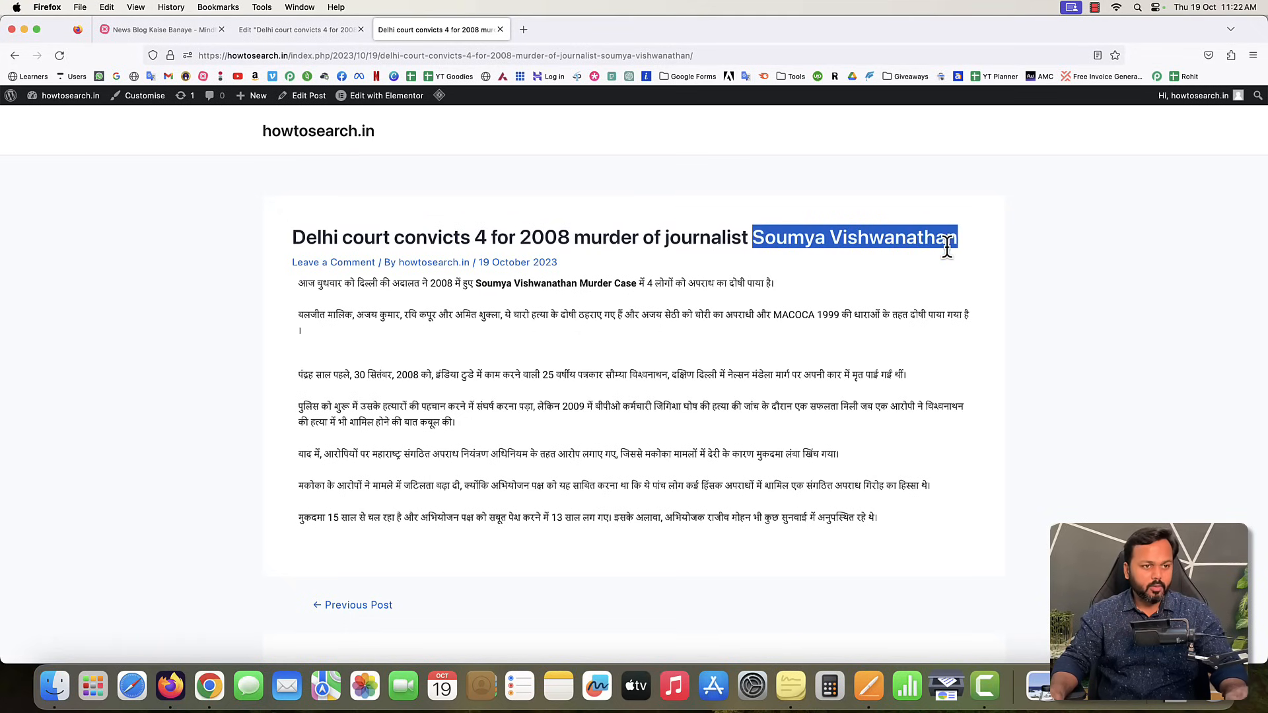
key("super+t")
Step: Run a Google Images search for 'Soumya Vishwanathan'
left_click(117, 76)
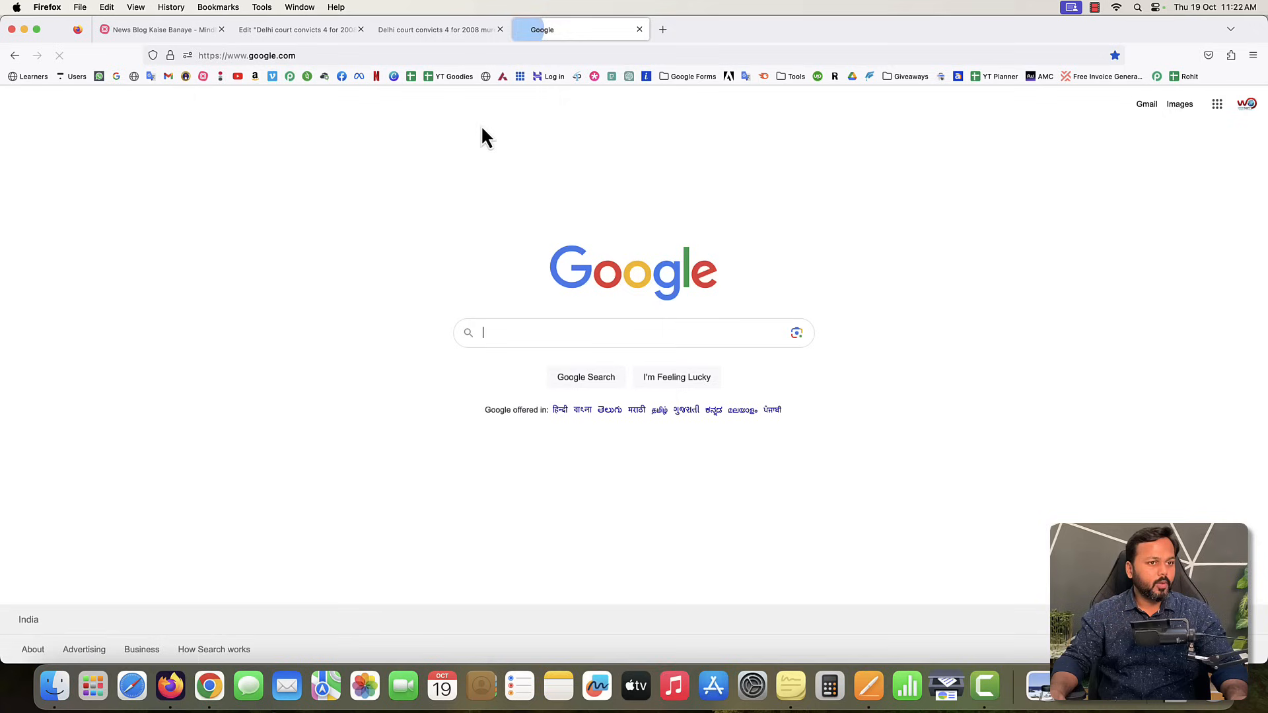
left_click(1180, 105)
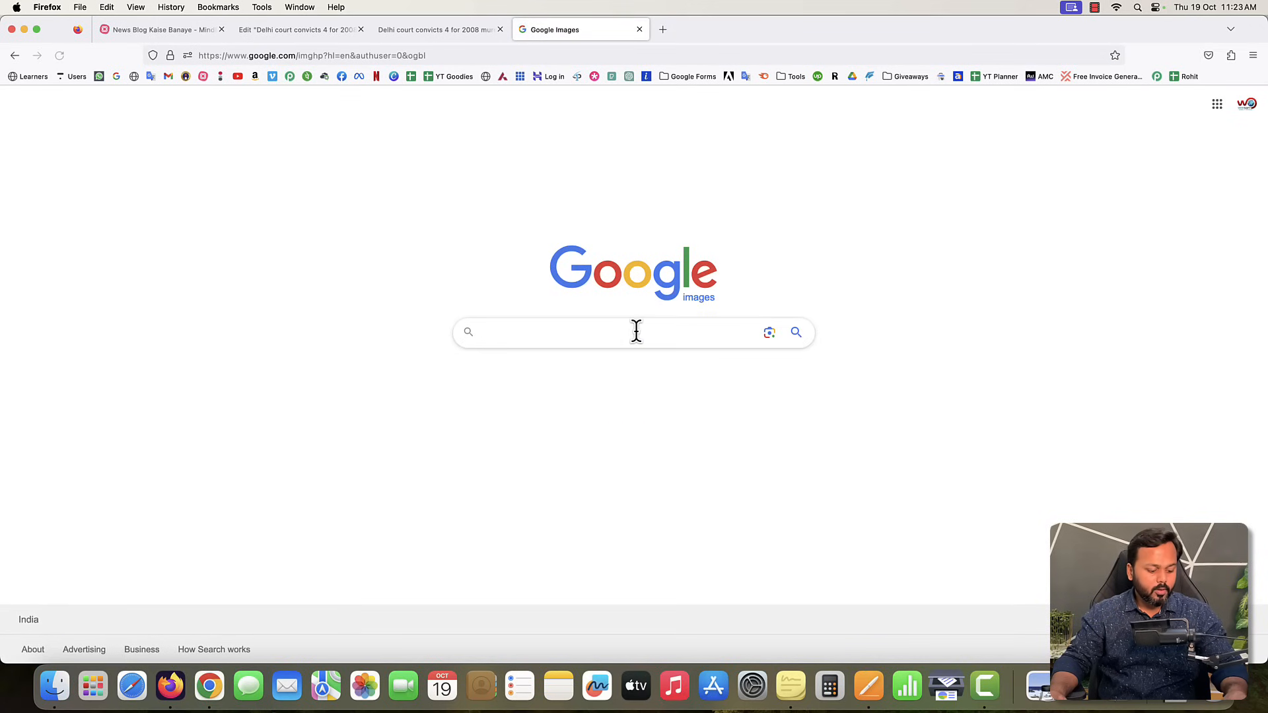
left_click(634, 331)
key("super+v")
key("Return")
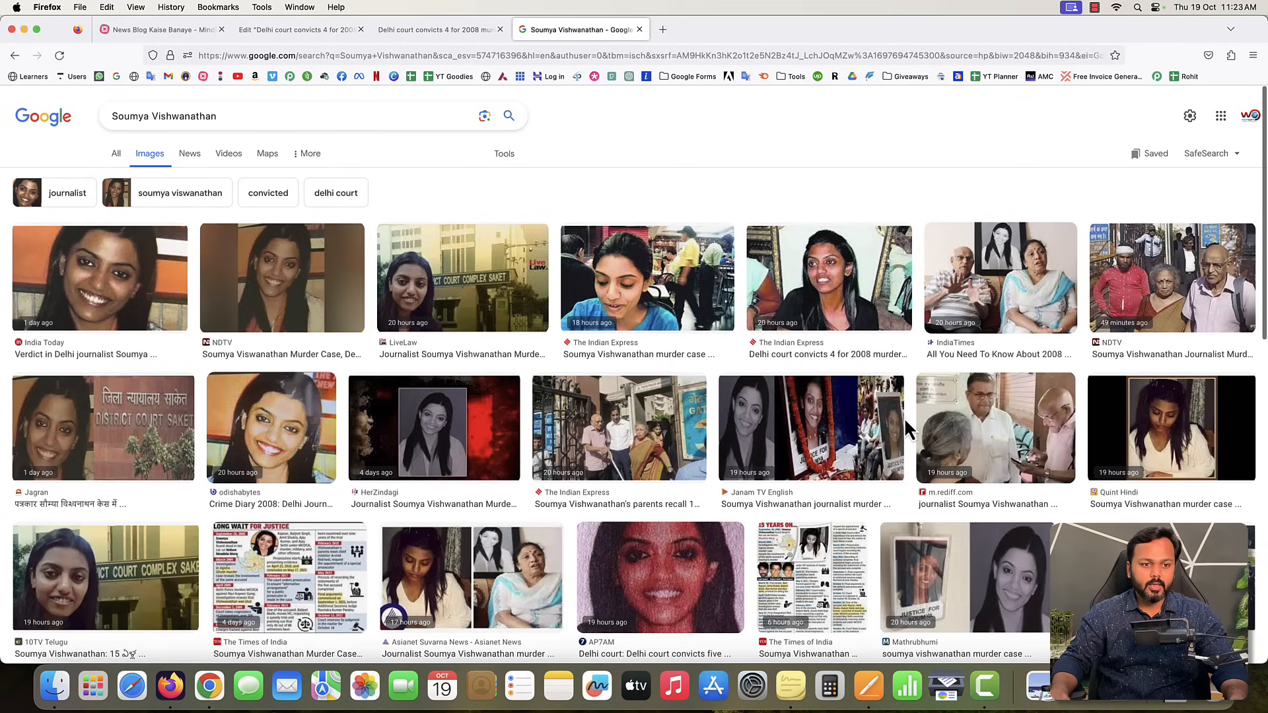
Step: Save the Quint Hindi photo into the '5 November 23' folder
left_click(1169, 436)
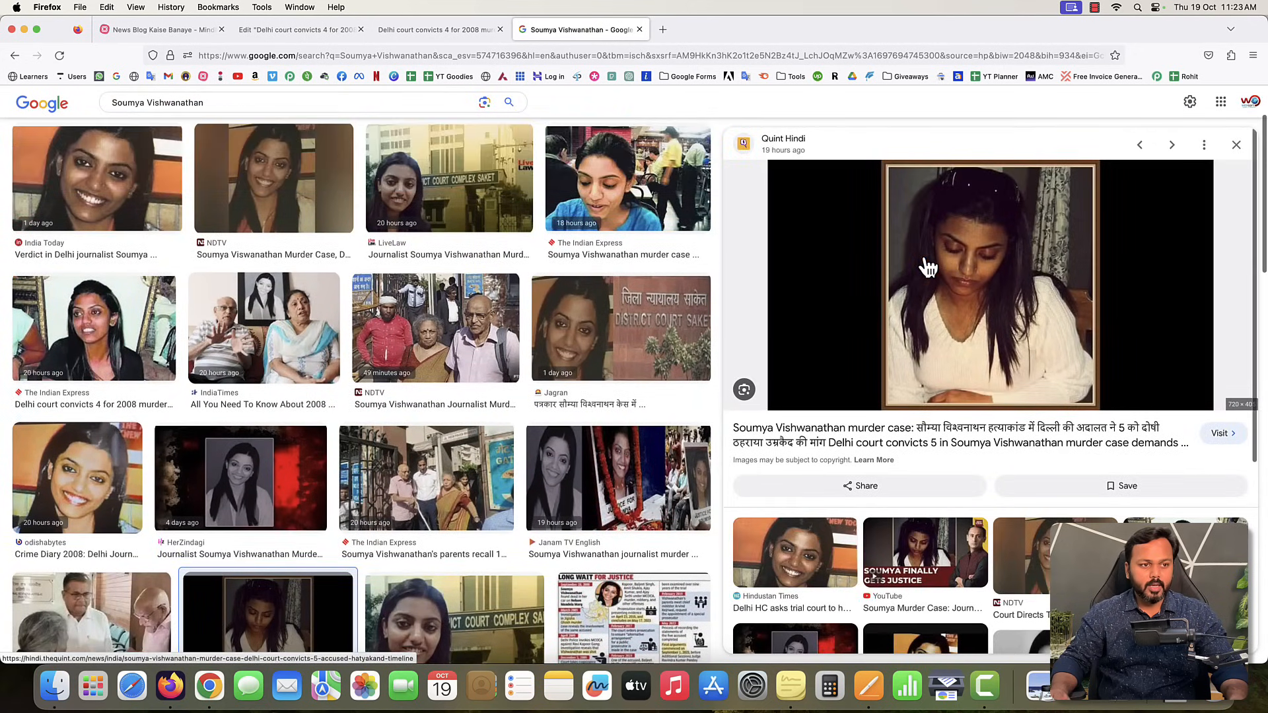
right_click(938, 249)
left_click(985, 385)
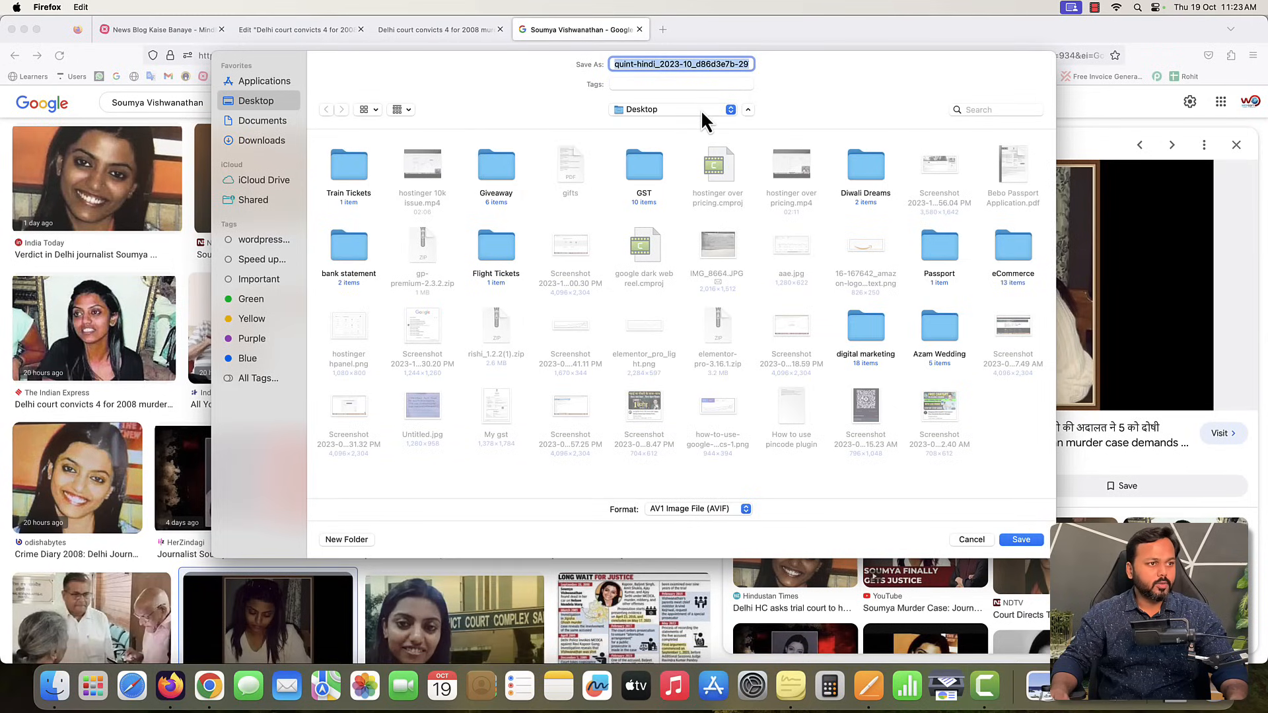
left_click(703, 114)
left_click(674, 210)
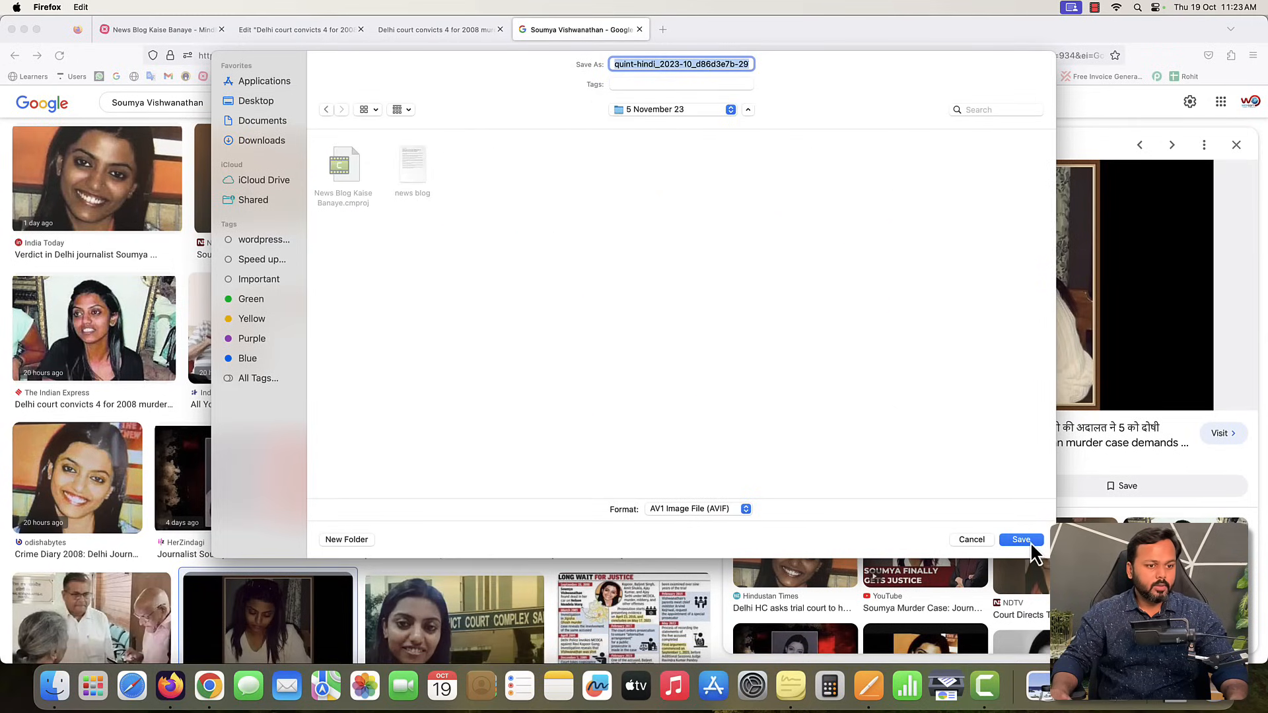
left_click(1020, 539)
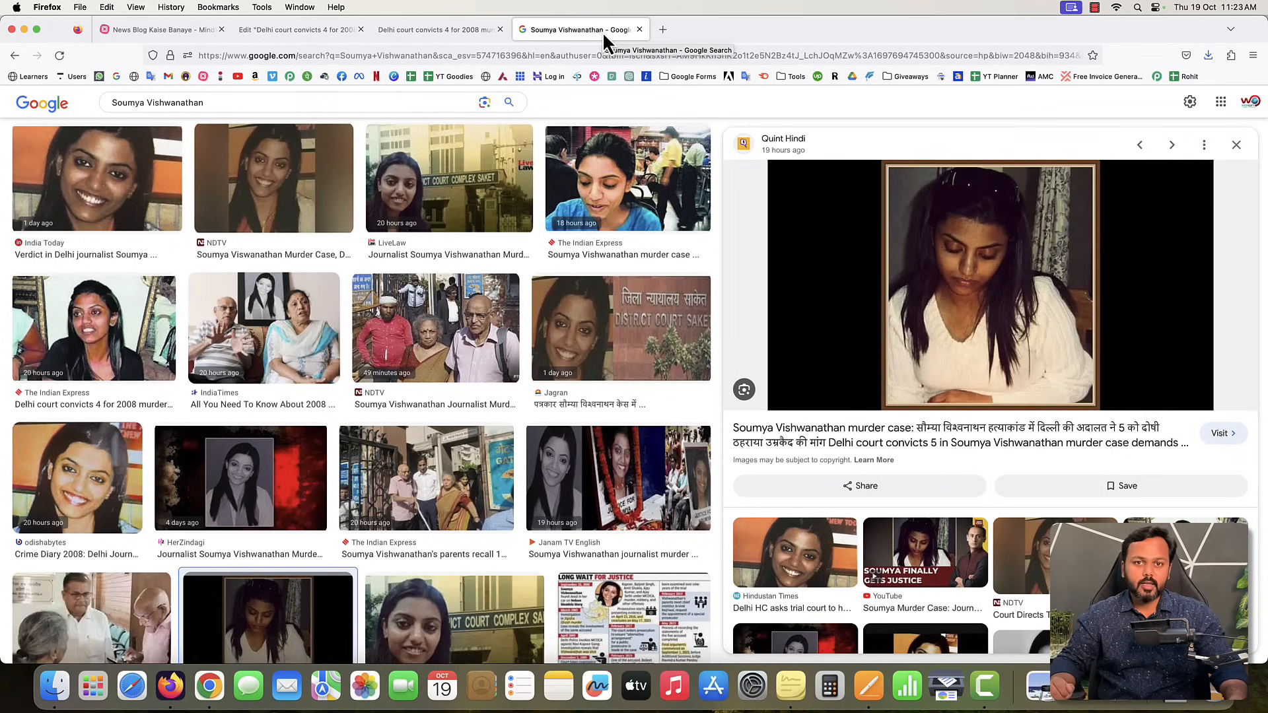
Step: Load the Canva home page via the address bar
left_click(597, 55)
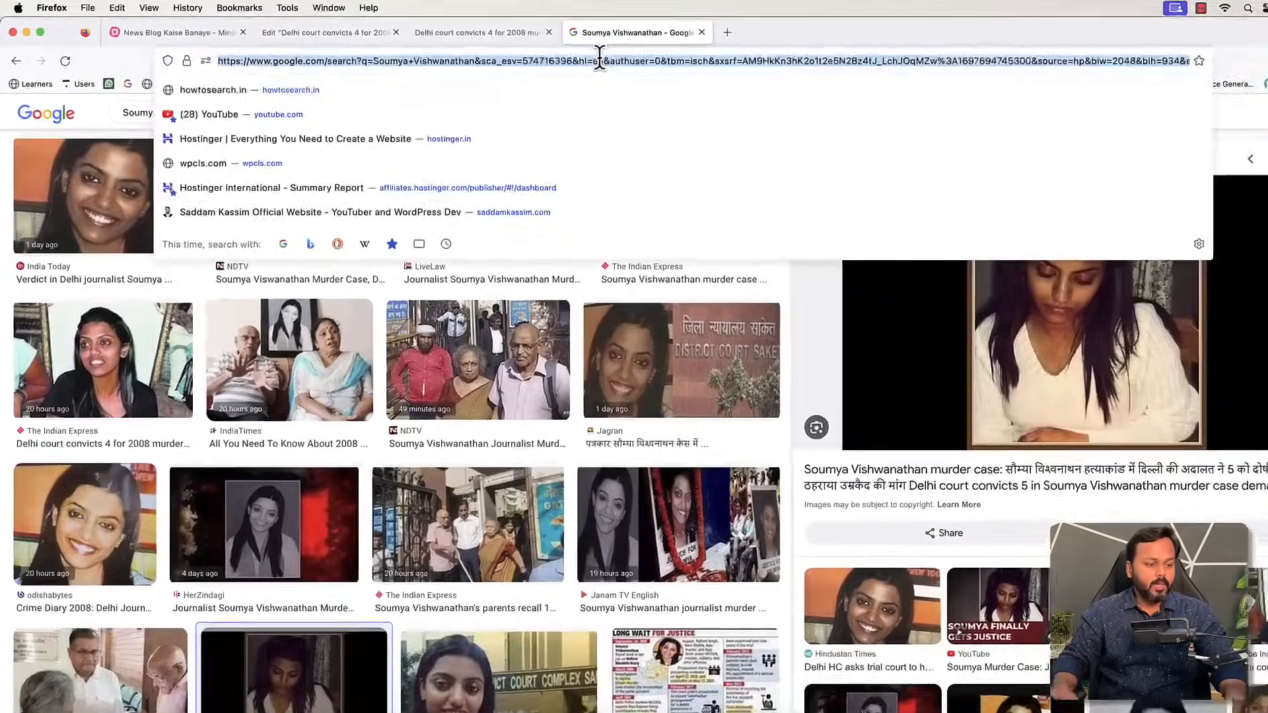
type("canva.com")
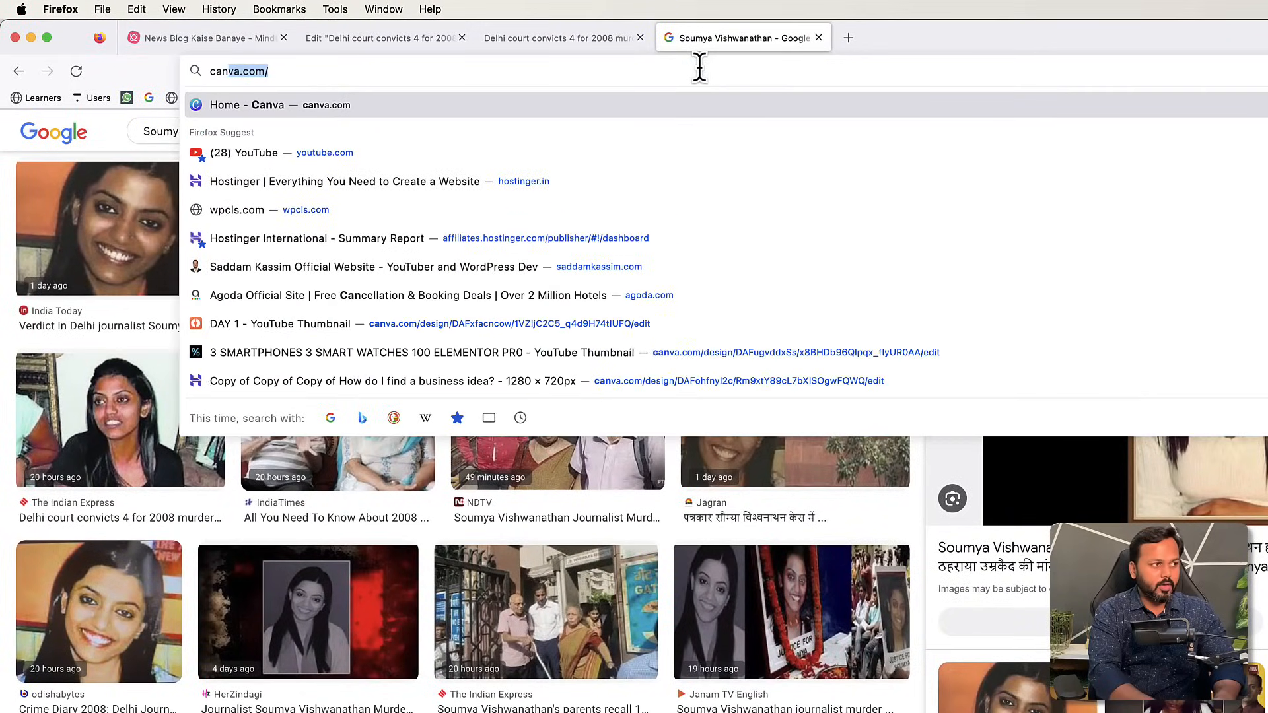
key("Return")
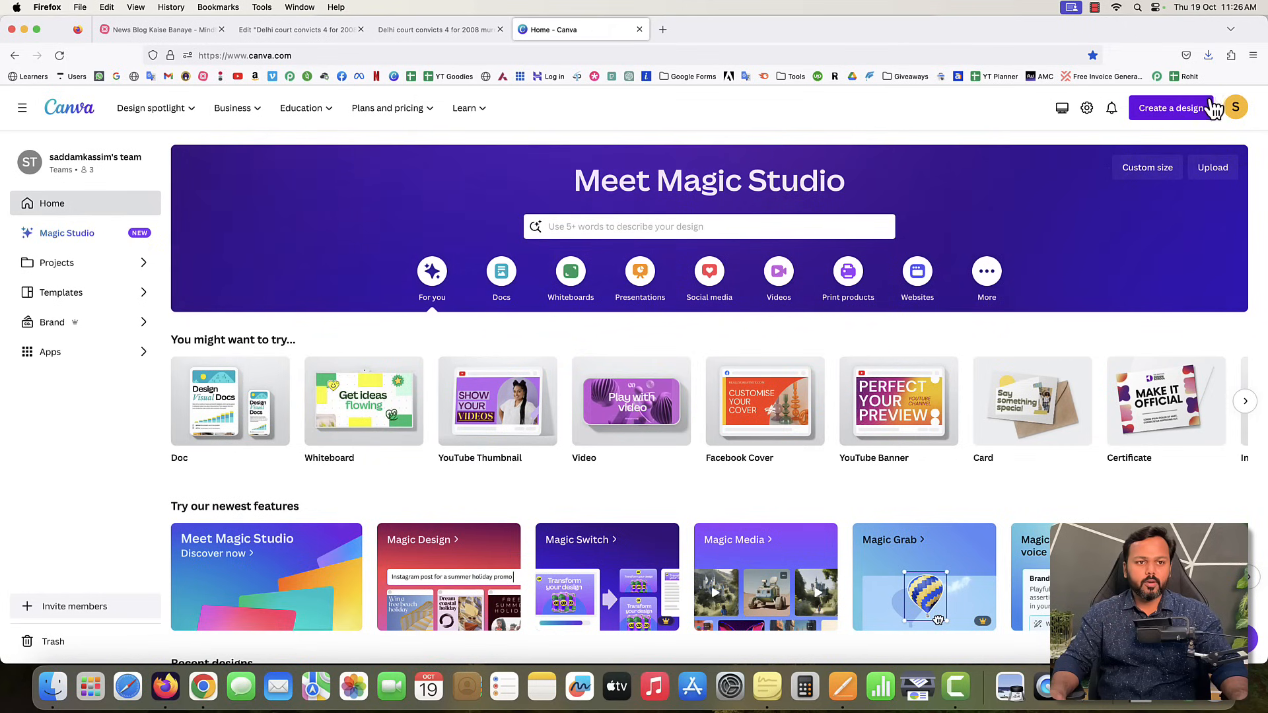
Step: Create a custom-size Canva design of 1280 × 720 px
left_click(1174, 111)
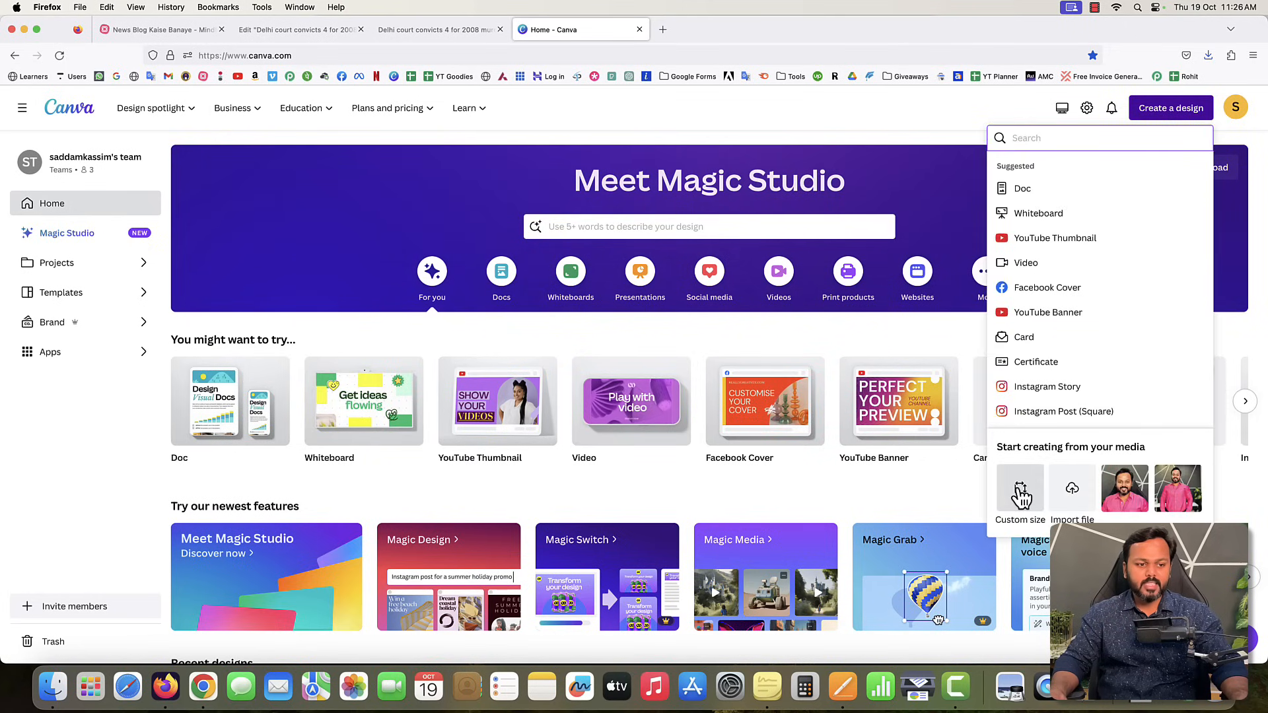
left_click(1020, 488)
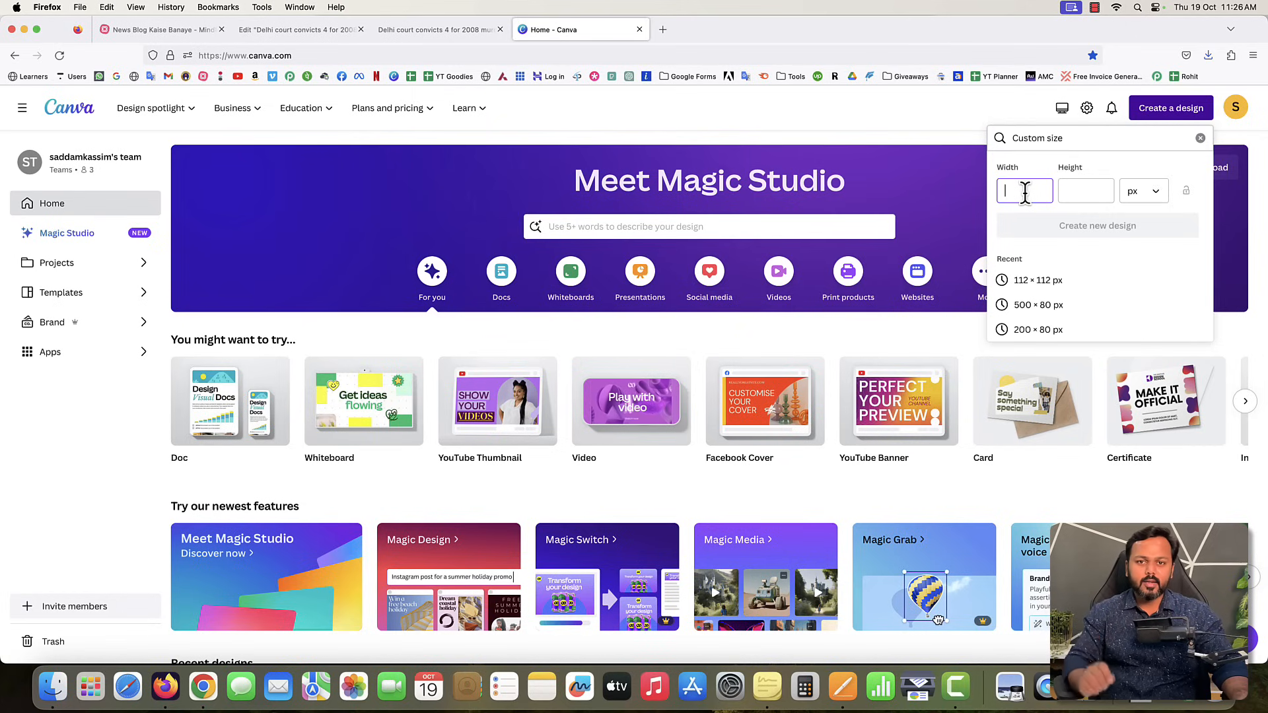
type("80")
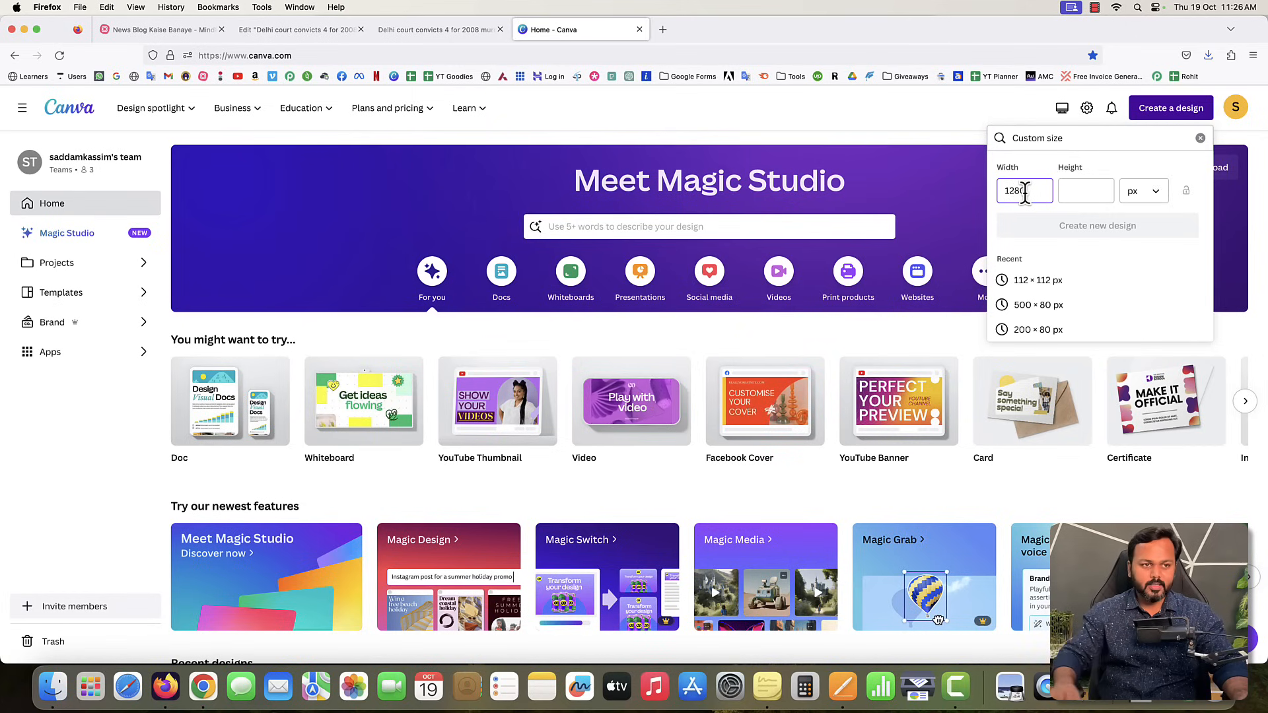
left_click(1062, 193)
type("720")
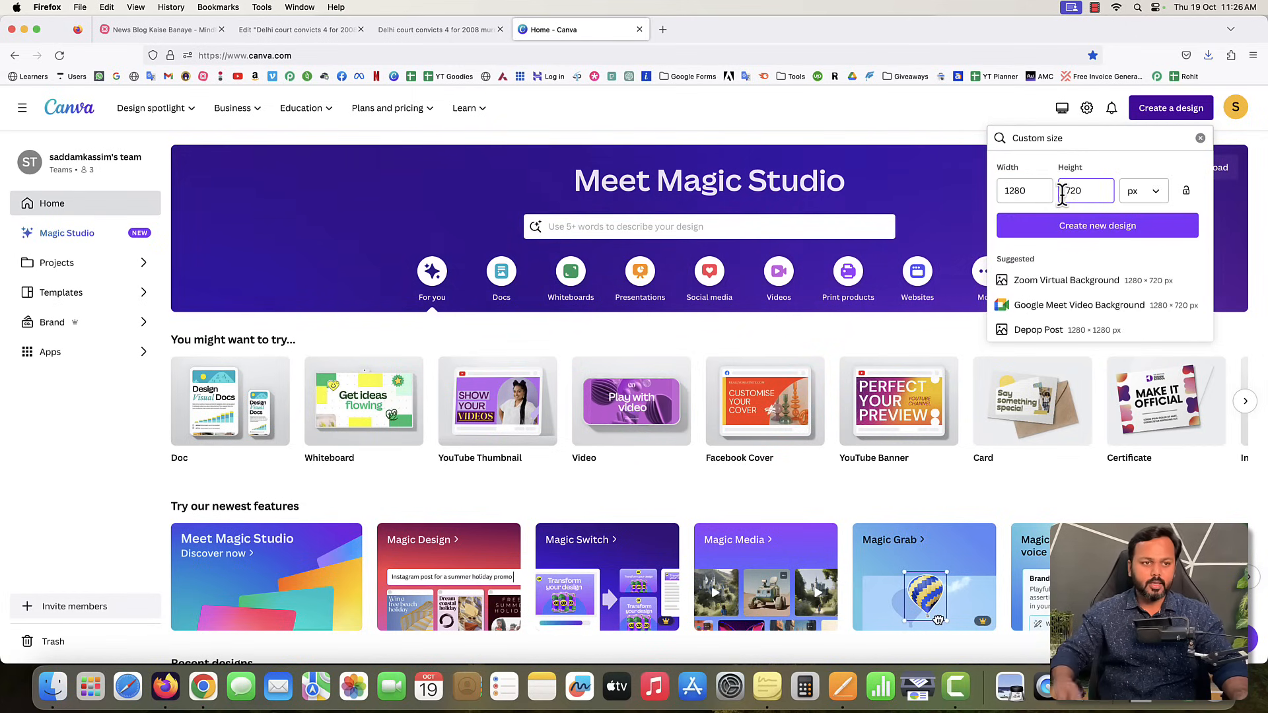
left_click(1099, 227)
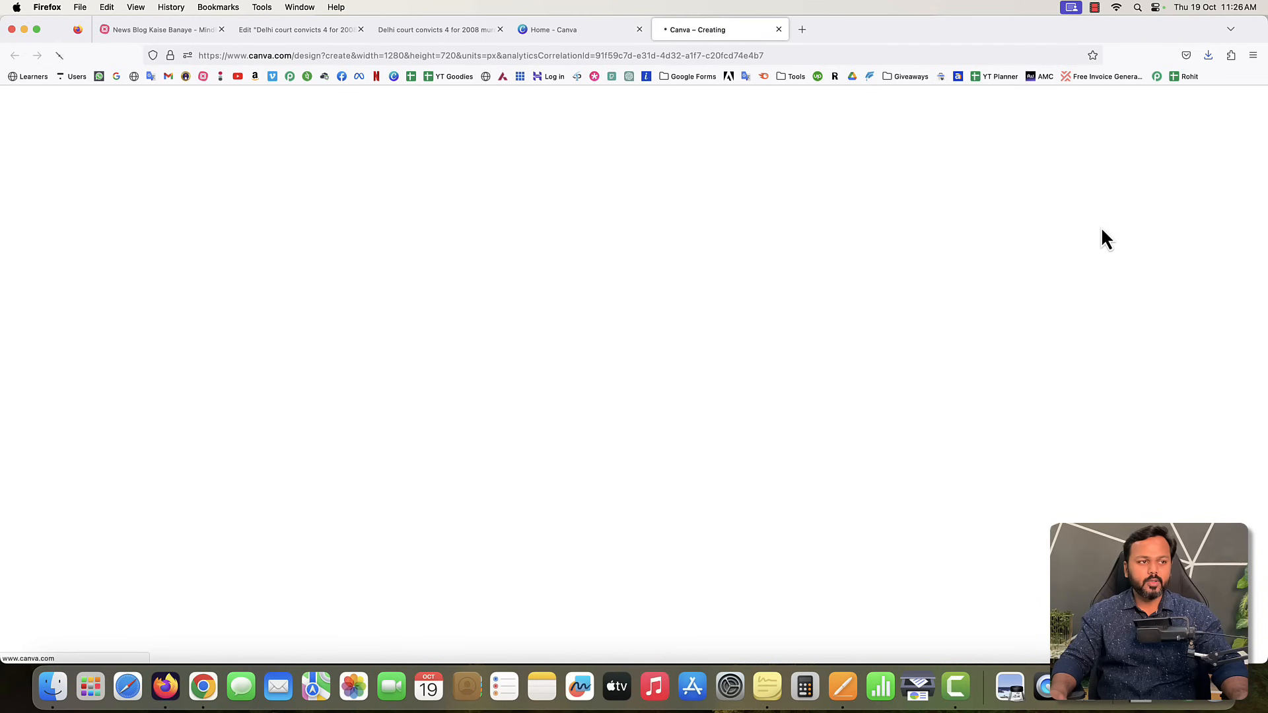
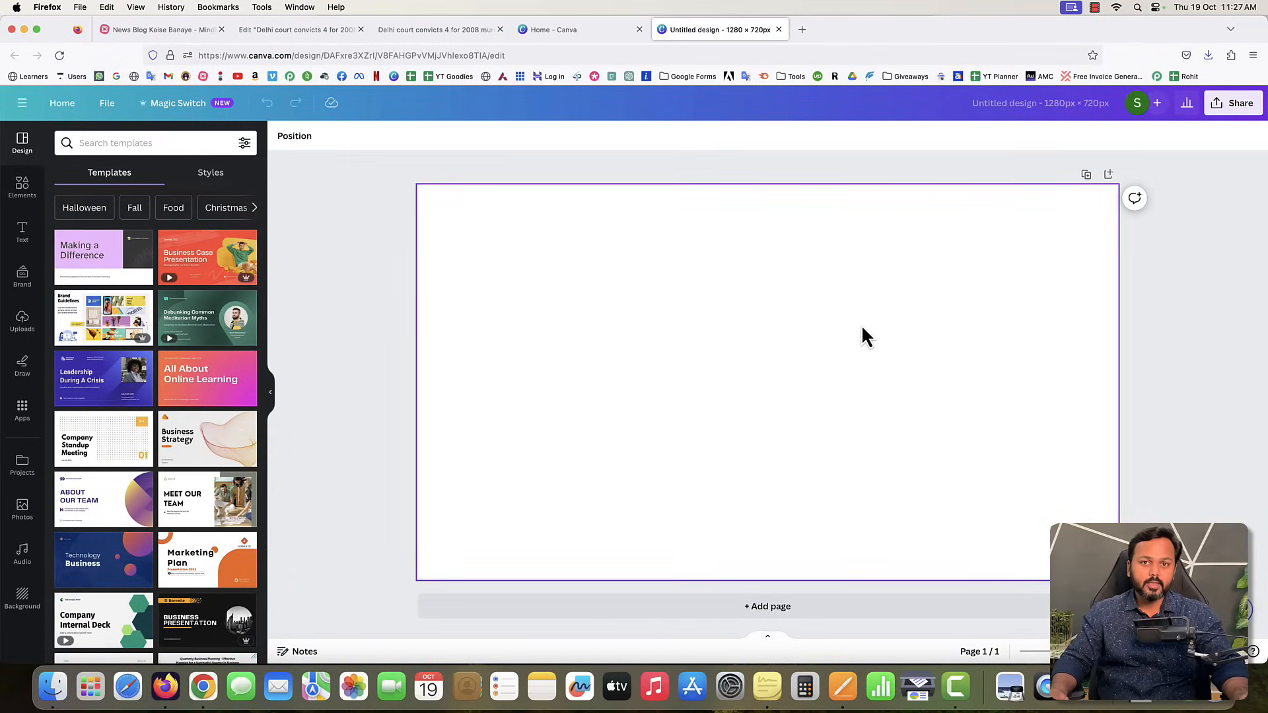
Step: Try coral, pink, purple, yellow and several gradient backgrounds on the blank page
left_click(626, 322)
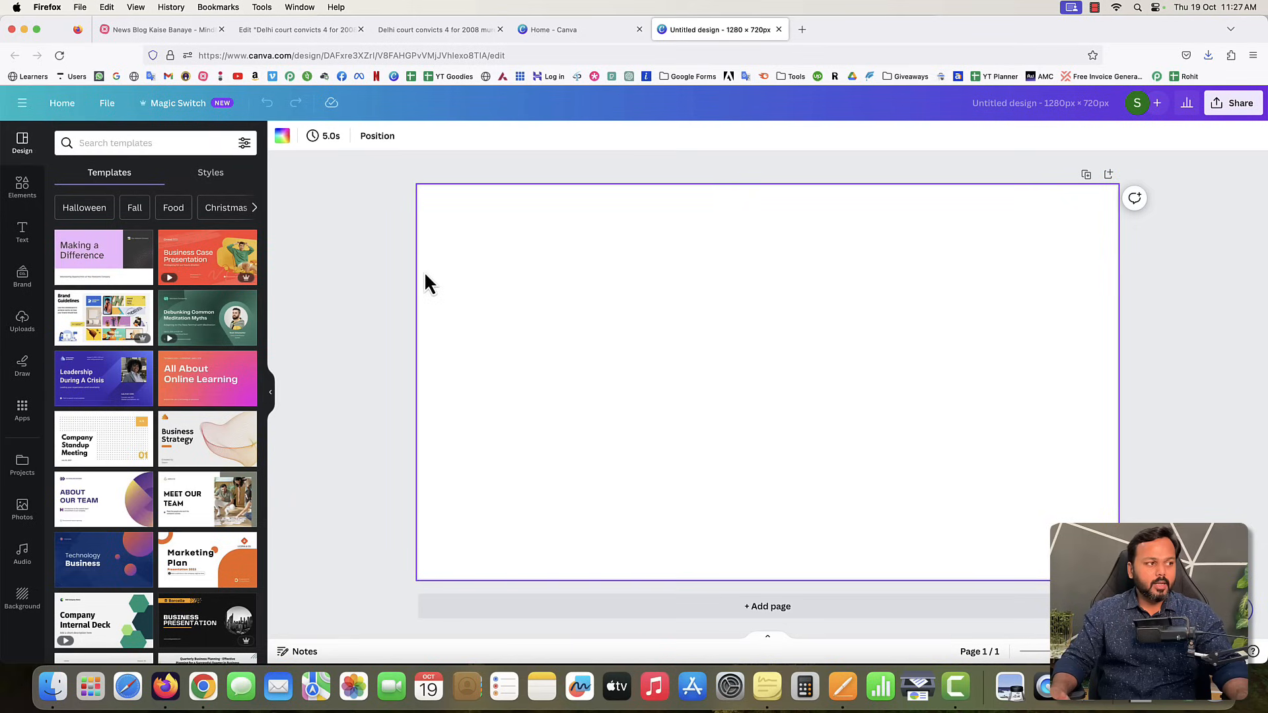
left_click(283, 137)
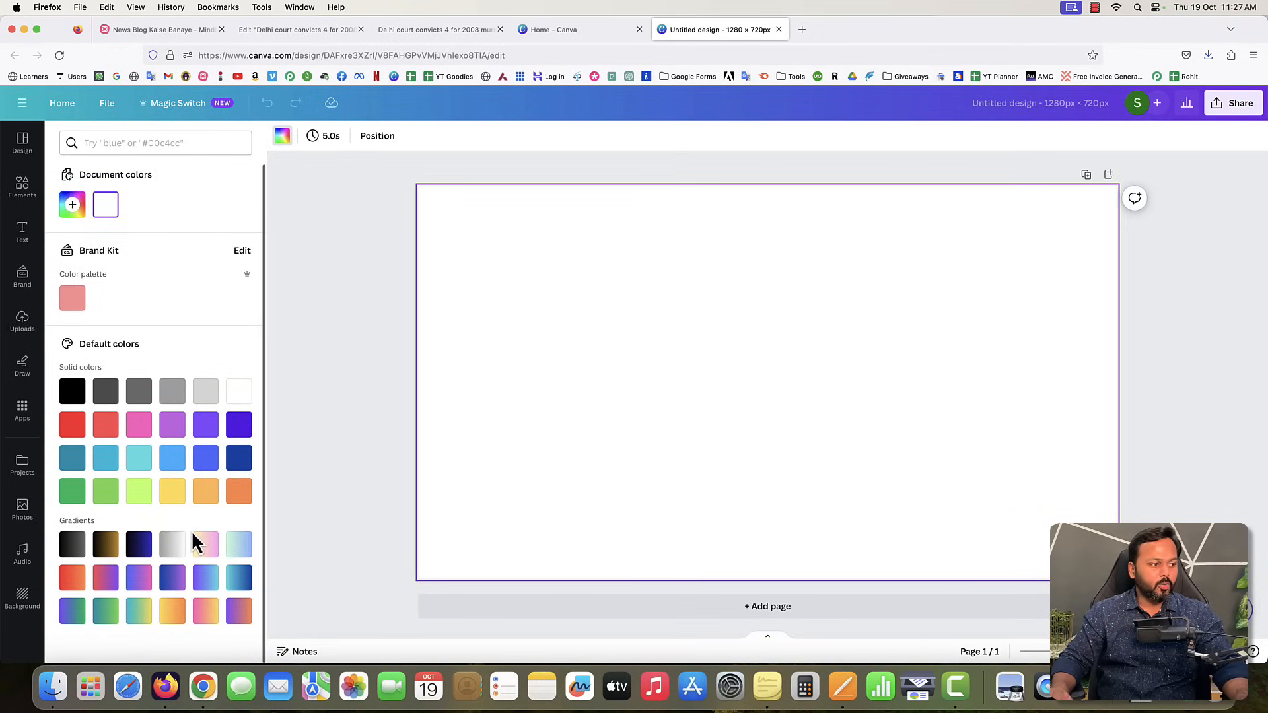
left_click(107, 429)
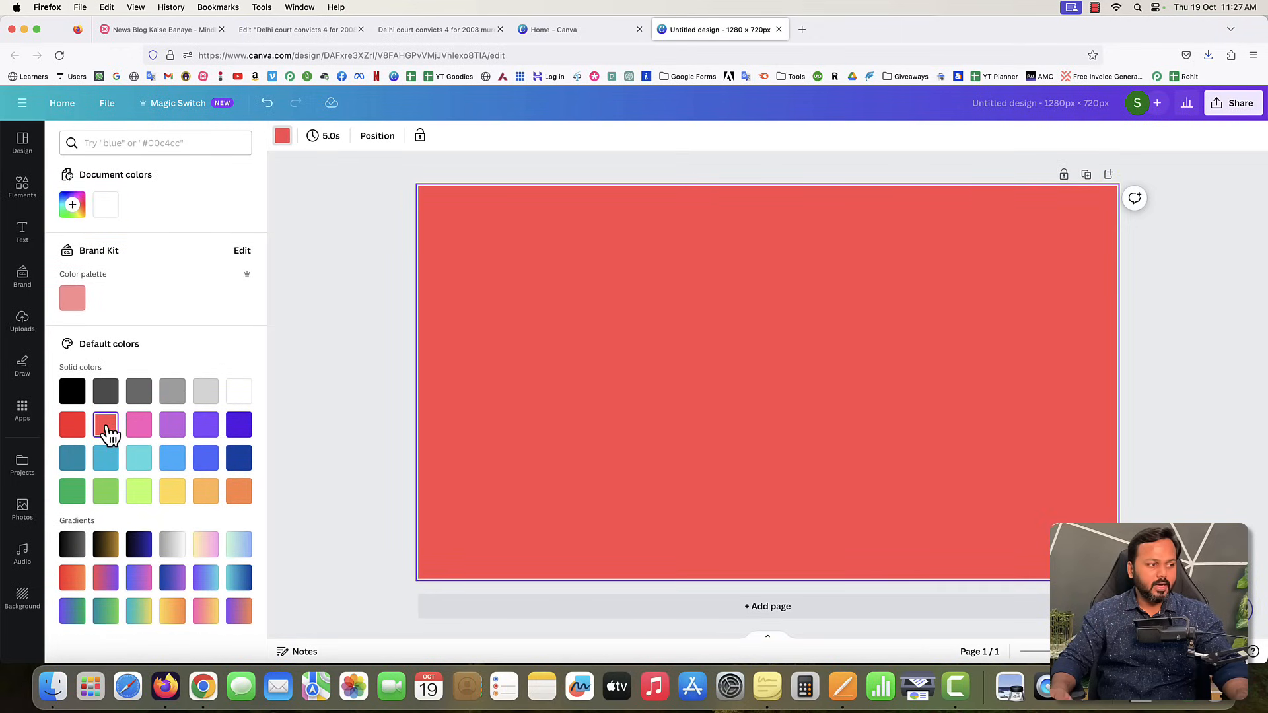
left_click(137, 430)
left_click(171, 427)
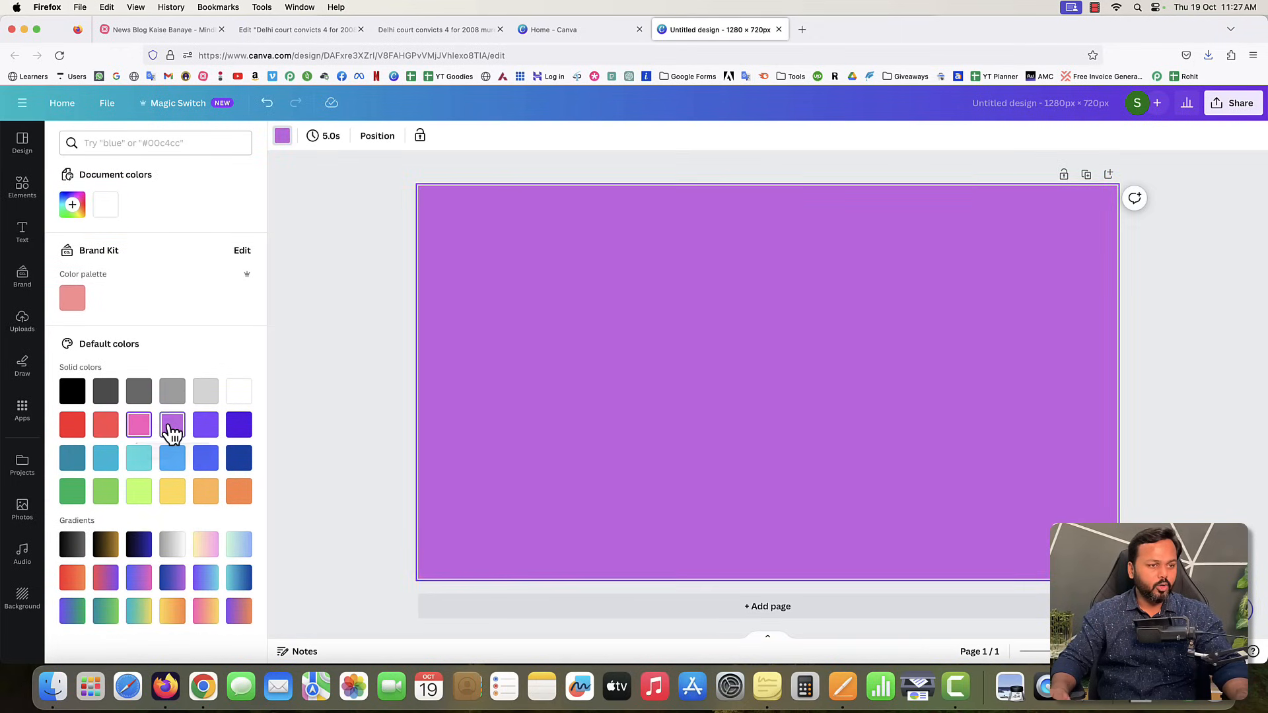
left_click(171, 494)
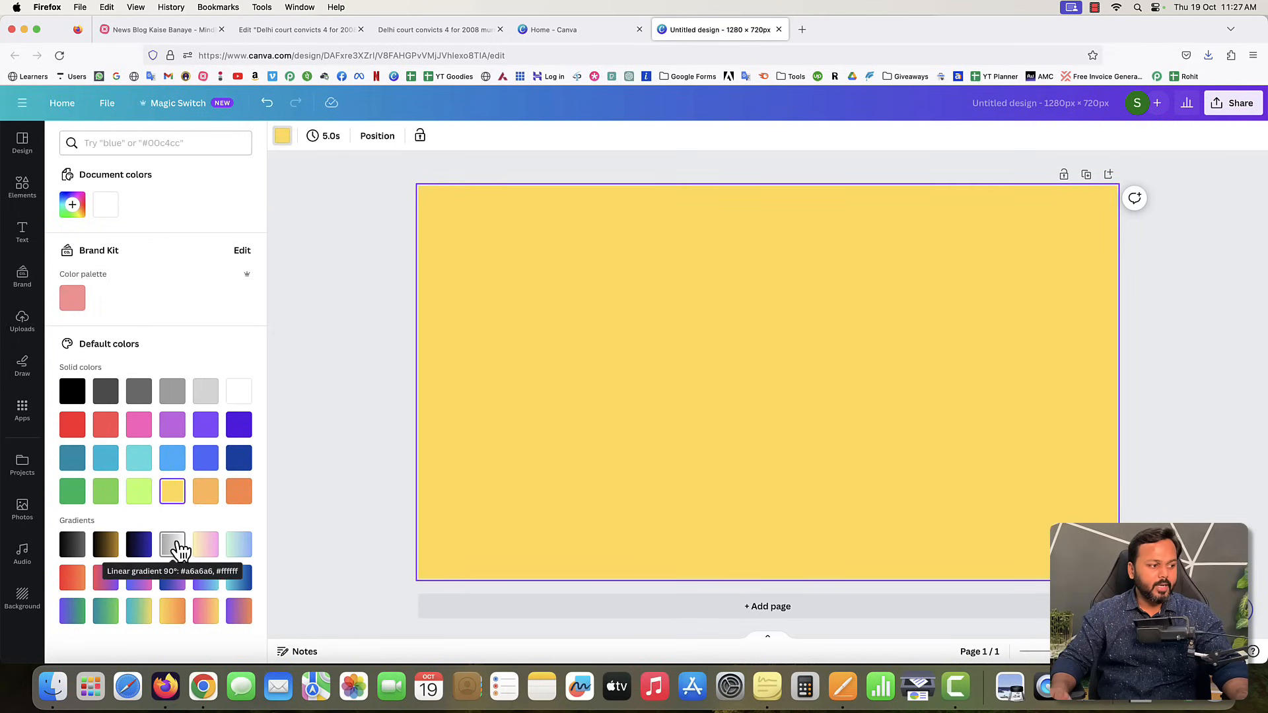
left_click(173, 543)
left_click(213, 552)
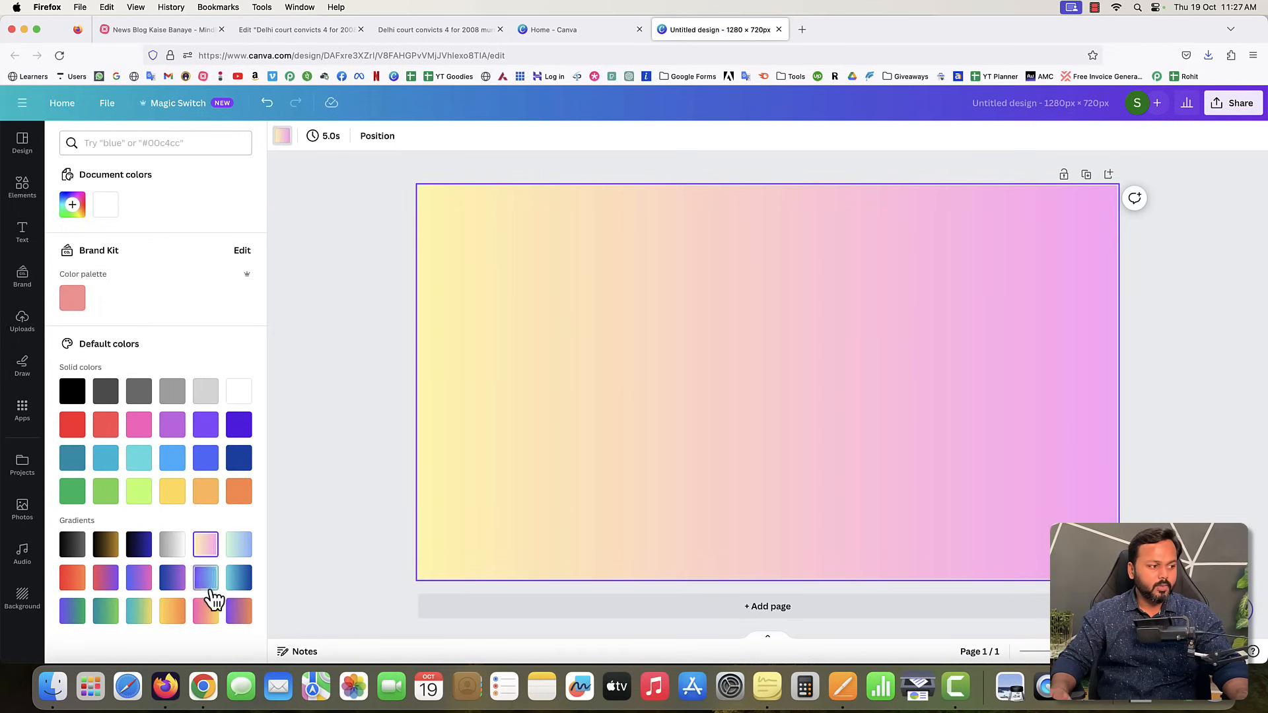
left_click(209, 579)
left_click(236, 587)
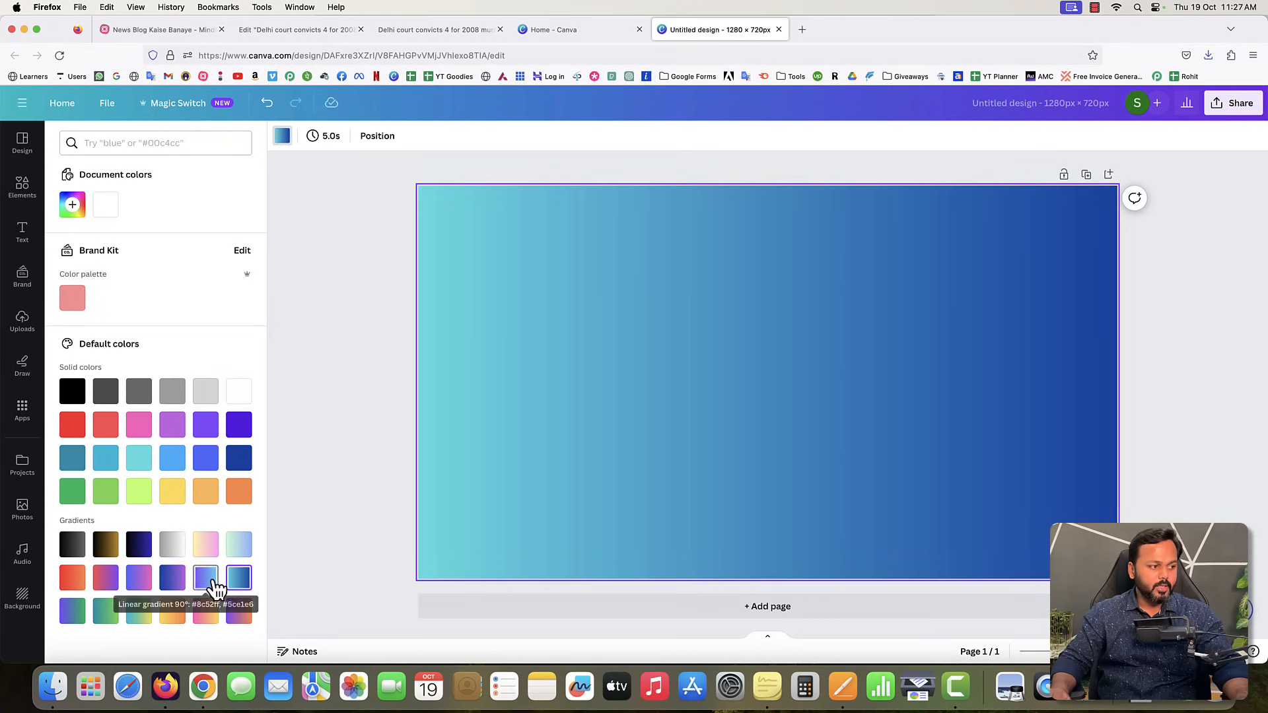
left_click(210, 584)
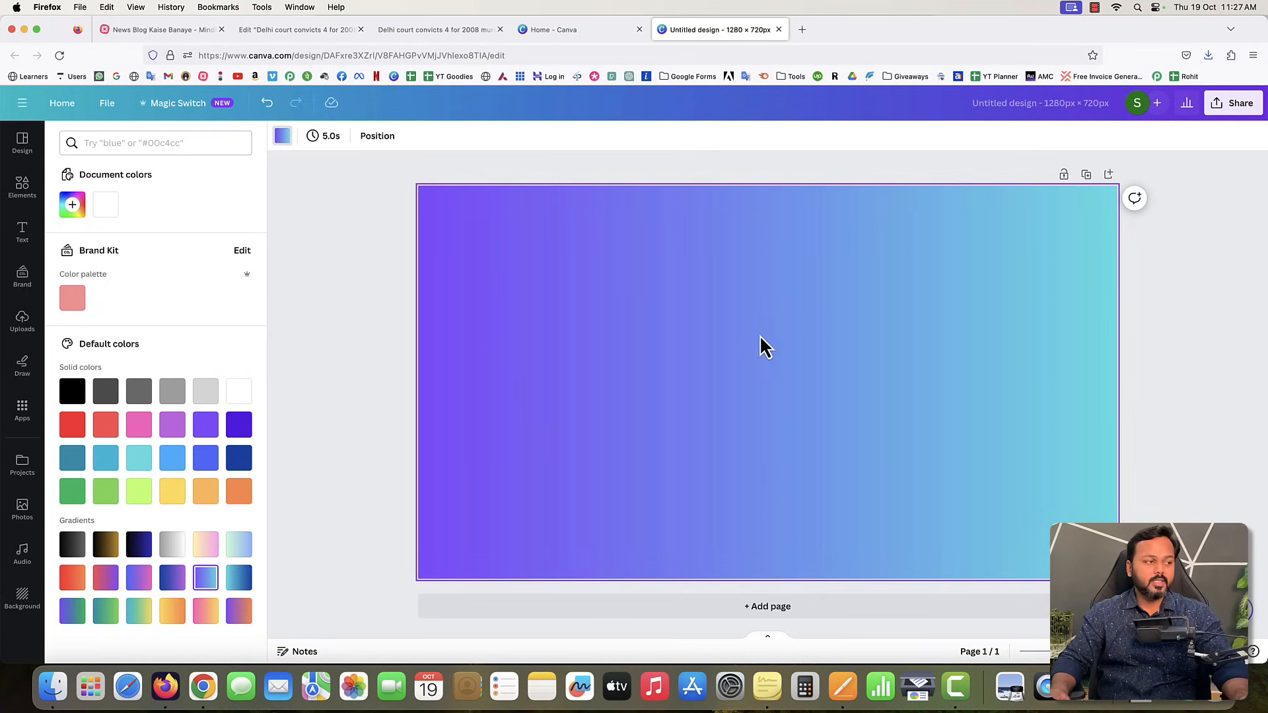
Step: Briefly switch to solid purple, then apply the dark-blue-to-purple gradient background
left_click(72, 206)
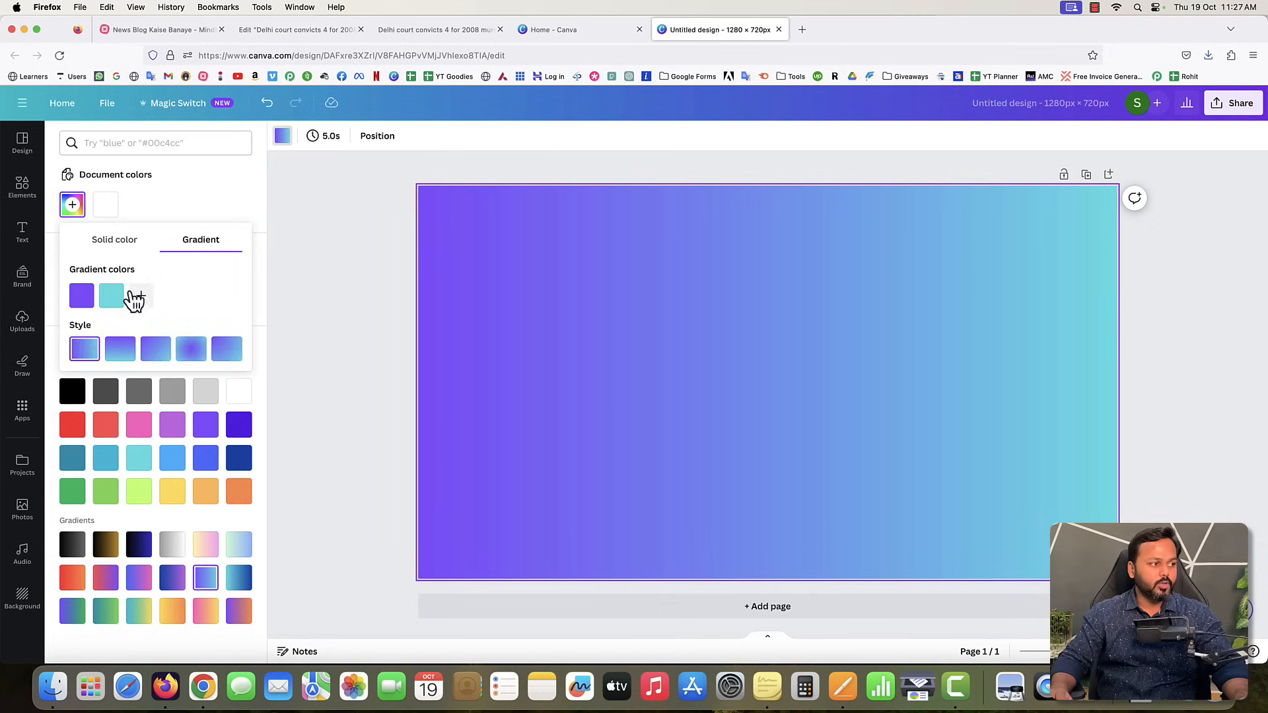
left_click(106, 244)
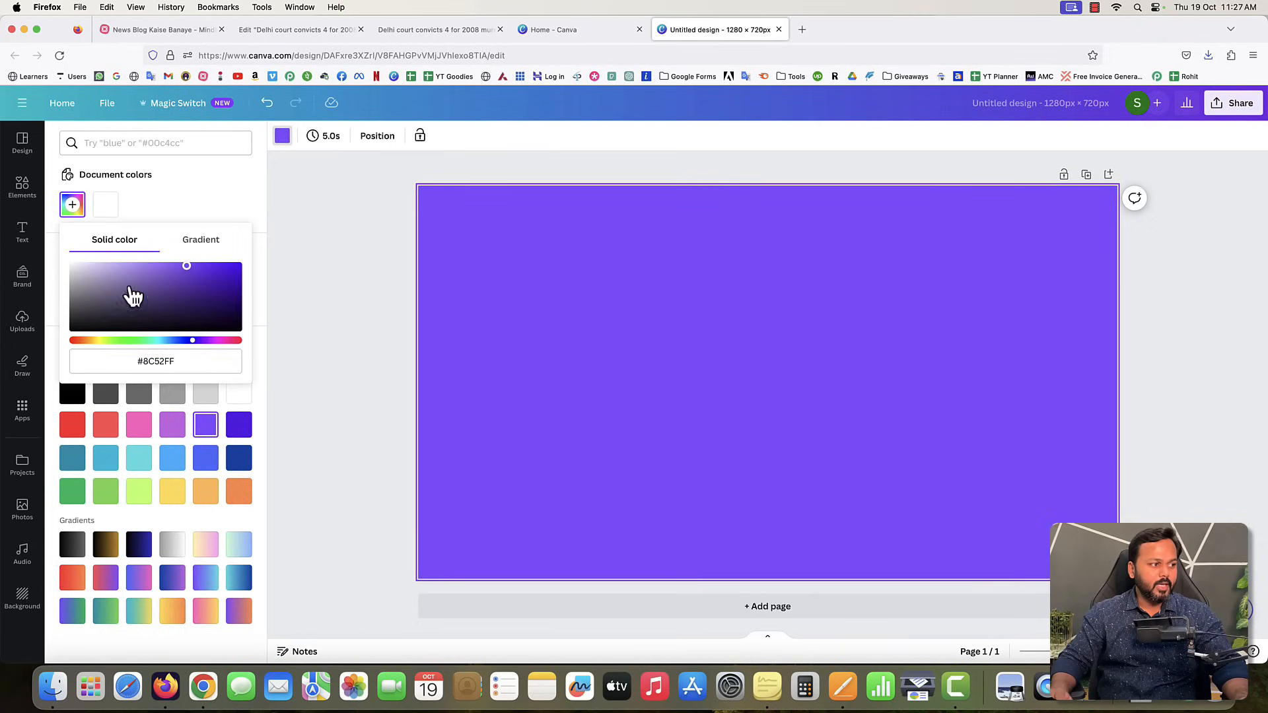
left_click(202, 194)
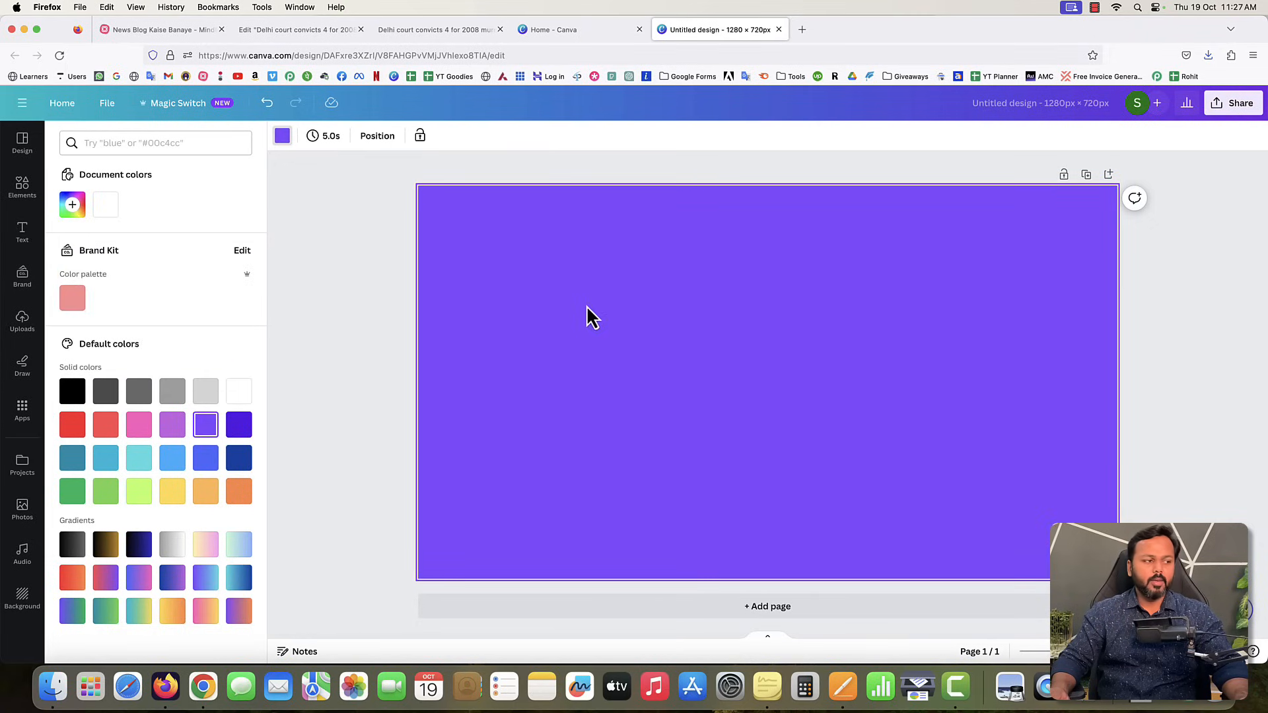
left_click(182, 582)
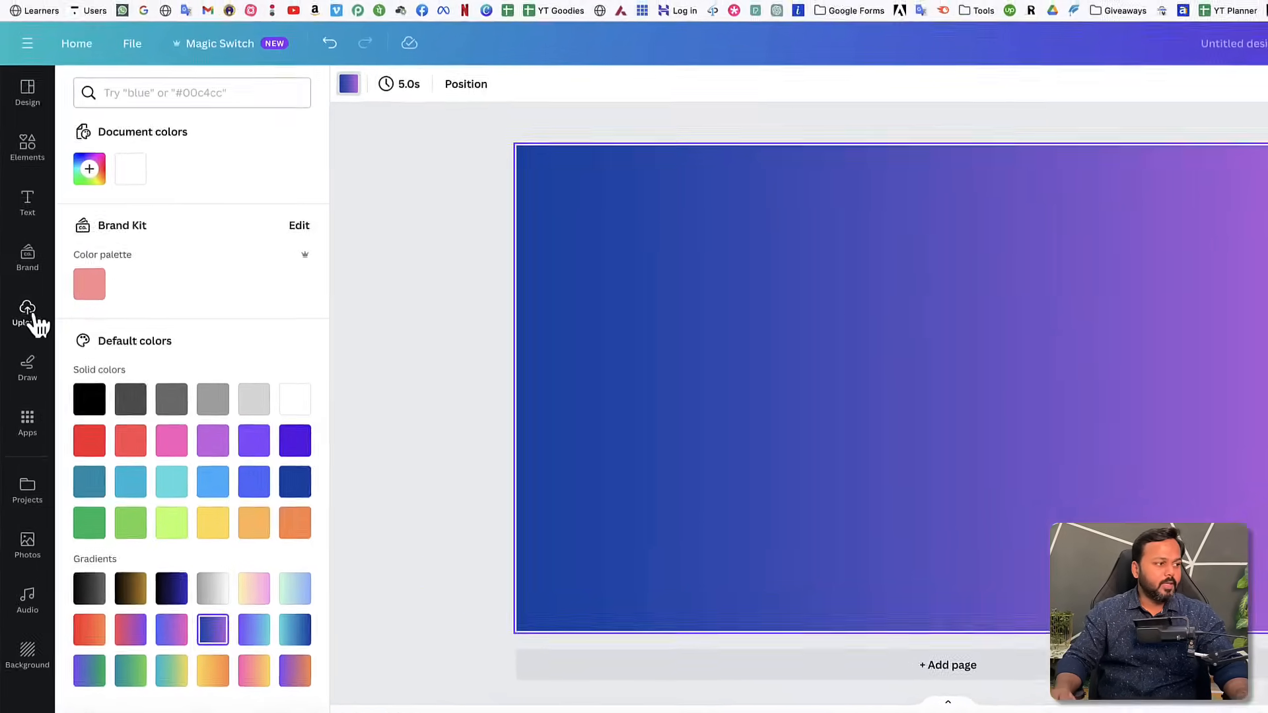
Step: Upload the news photo from the '5 November 23' folder and add it to the slide
left_click(28, 312)
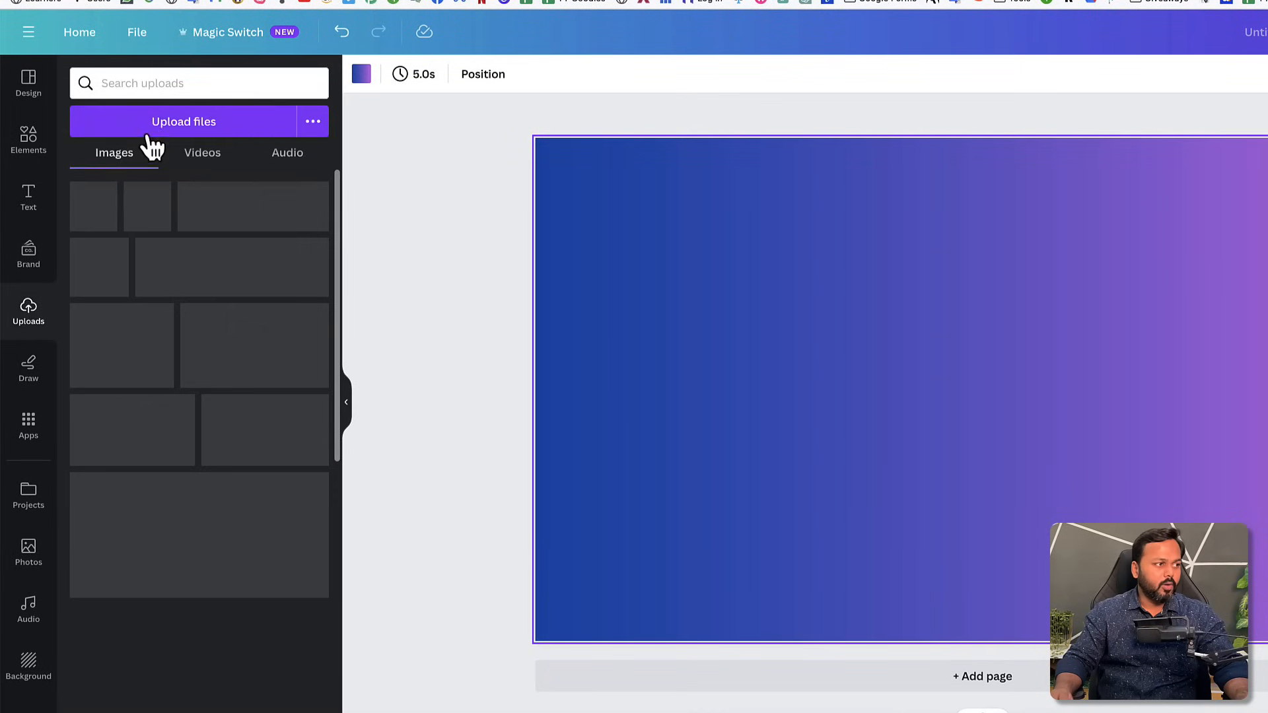
left_click(159, 126)
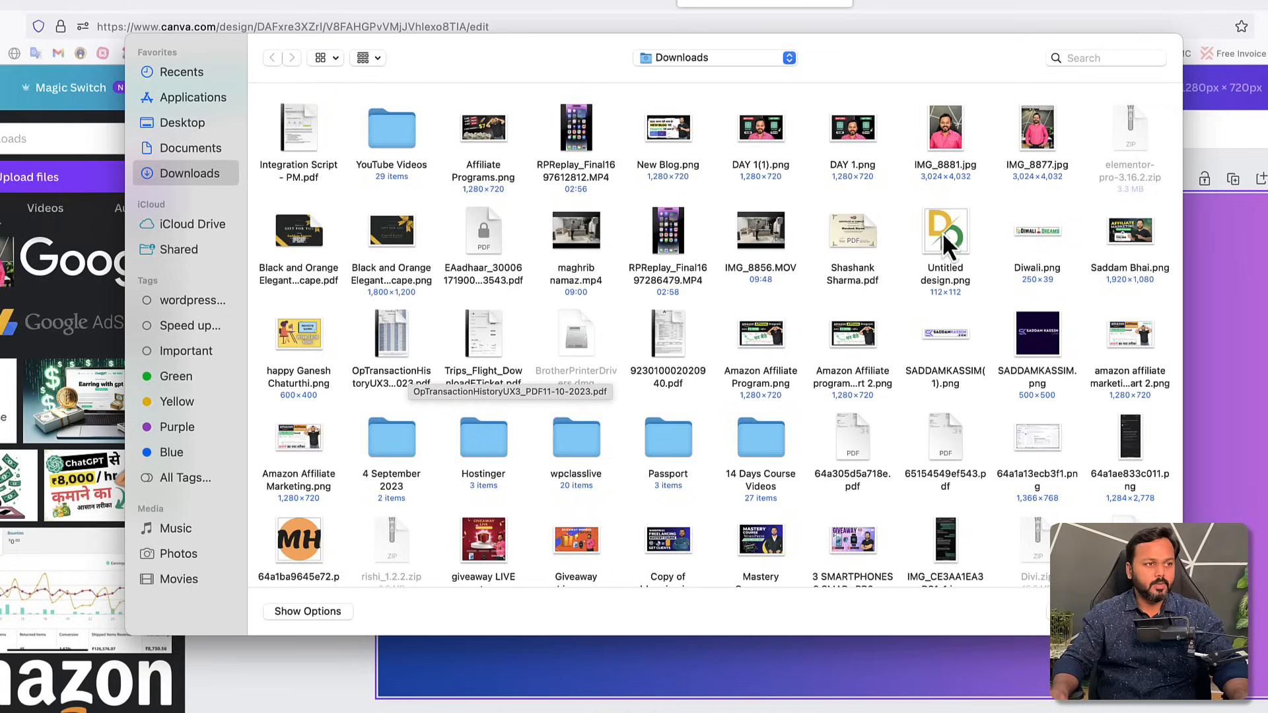
left_click(734, 59)
left_click(700, 169)
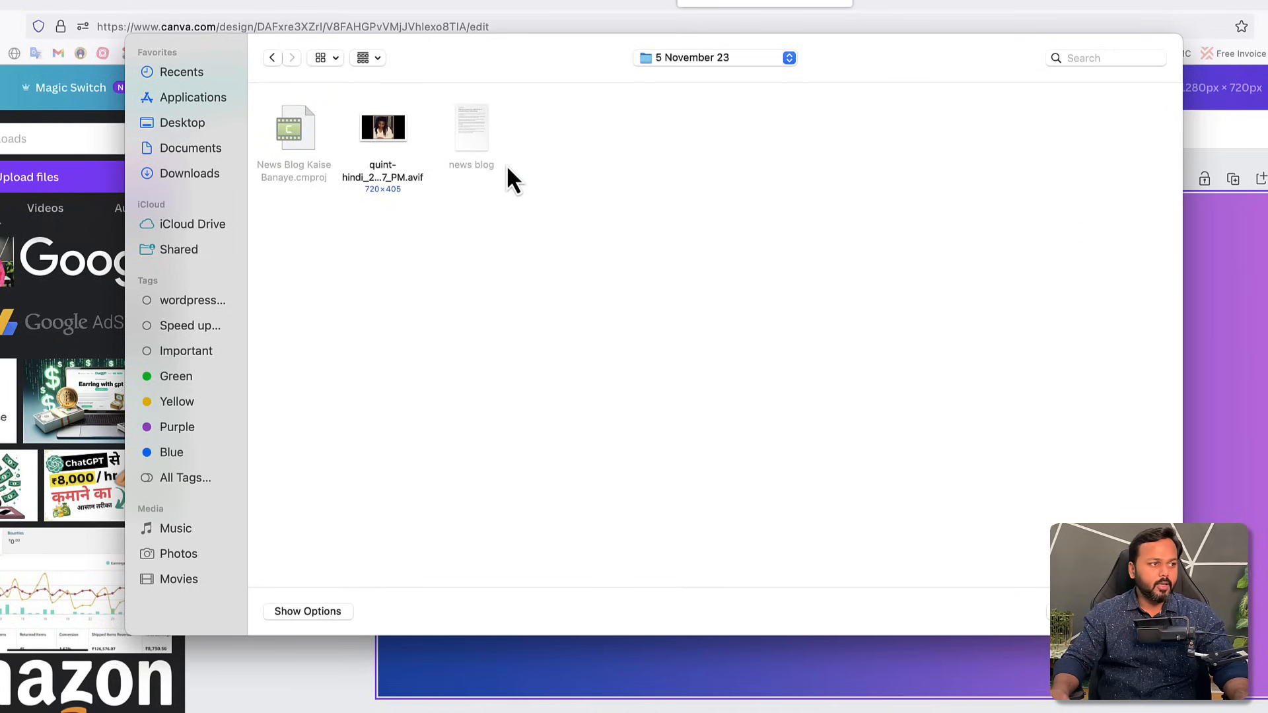
double_click(383, 132)
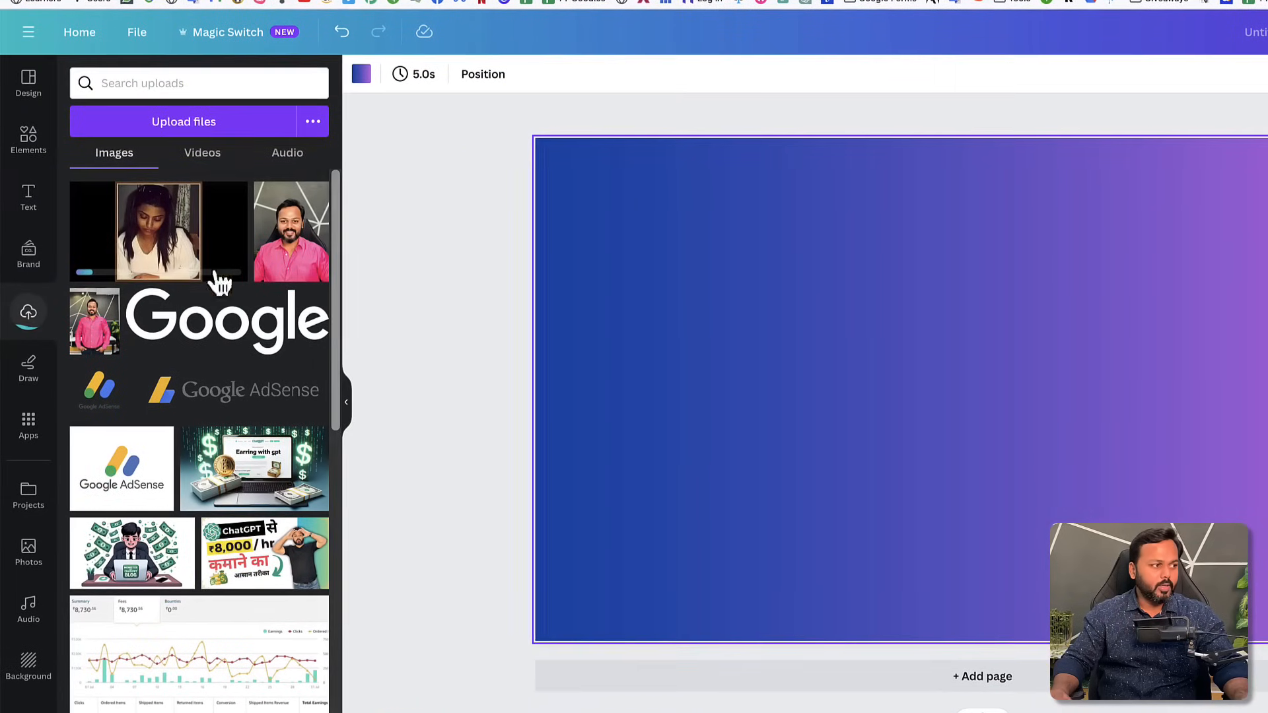
left_click(166, 248)
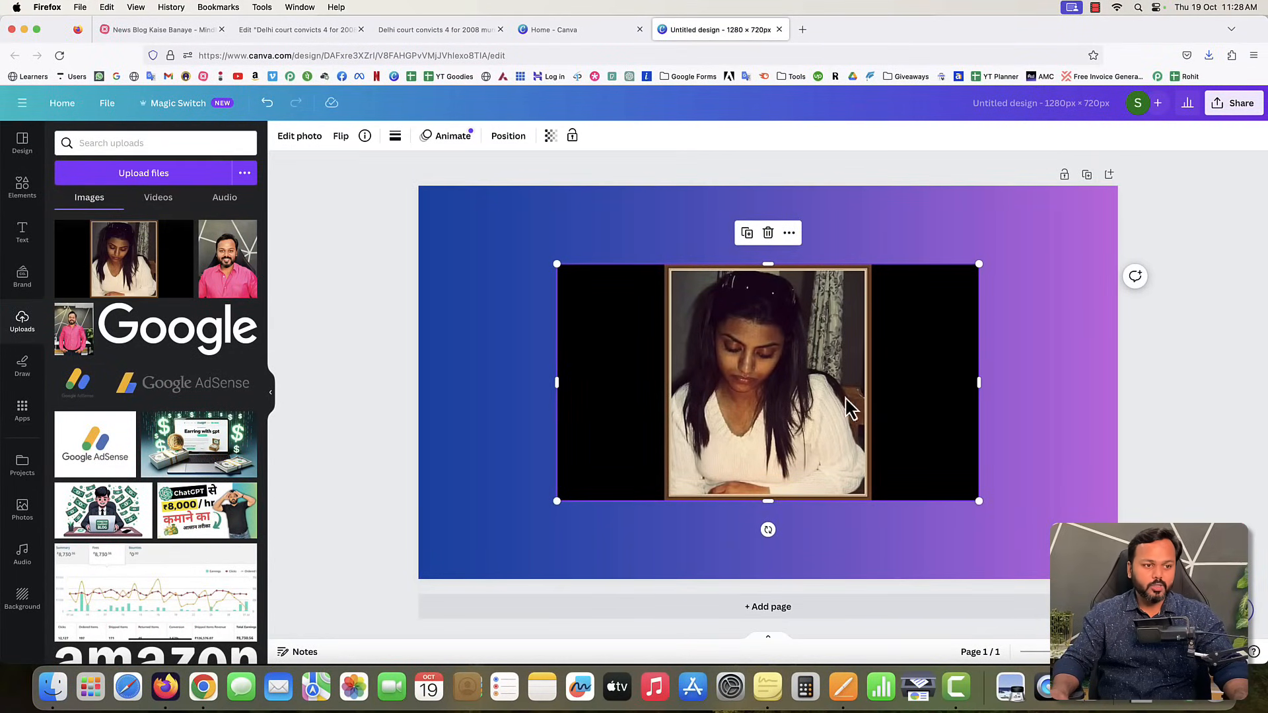
Step: Crop the photo's black sides, enlarge it on the right, then select the article headline
left_click_drag(978, 385, 871, 382)
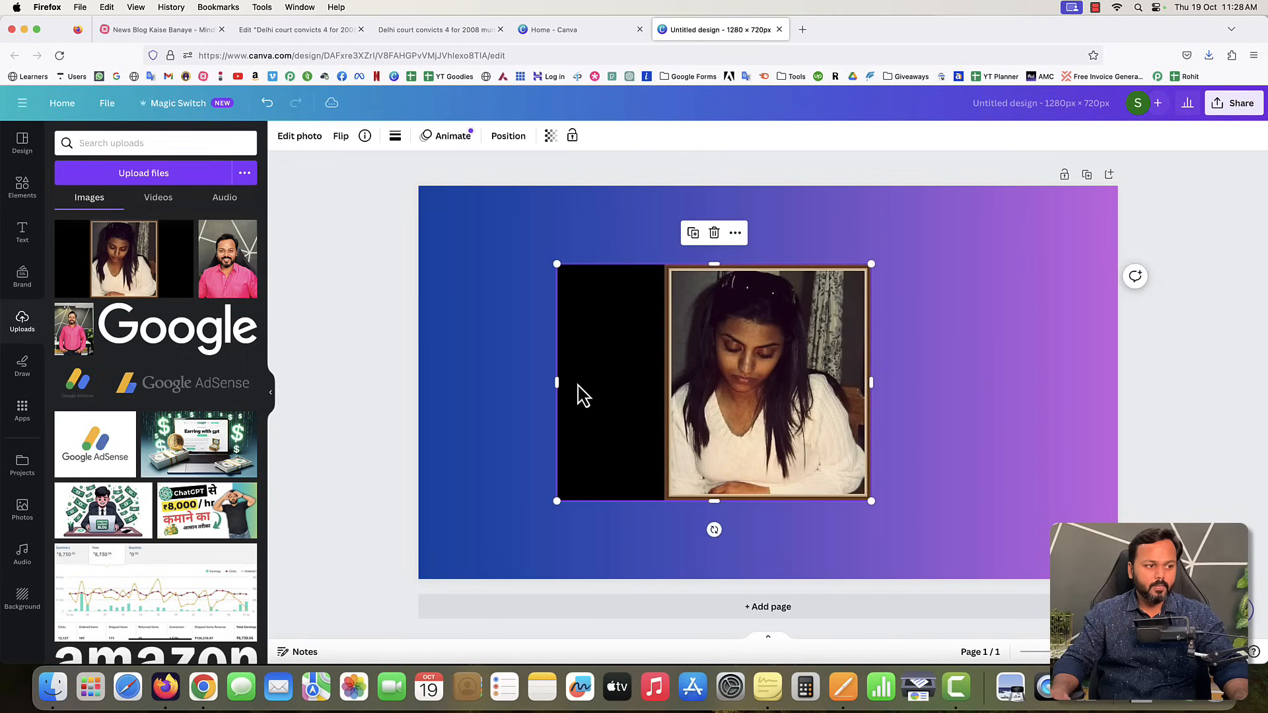
left_click_drag(556, 384, 663, 386)
left_click(1166, 391)
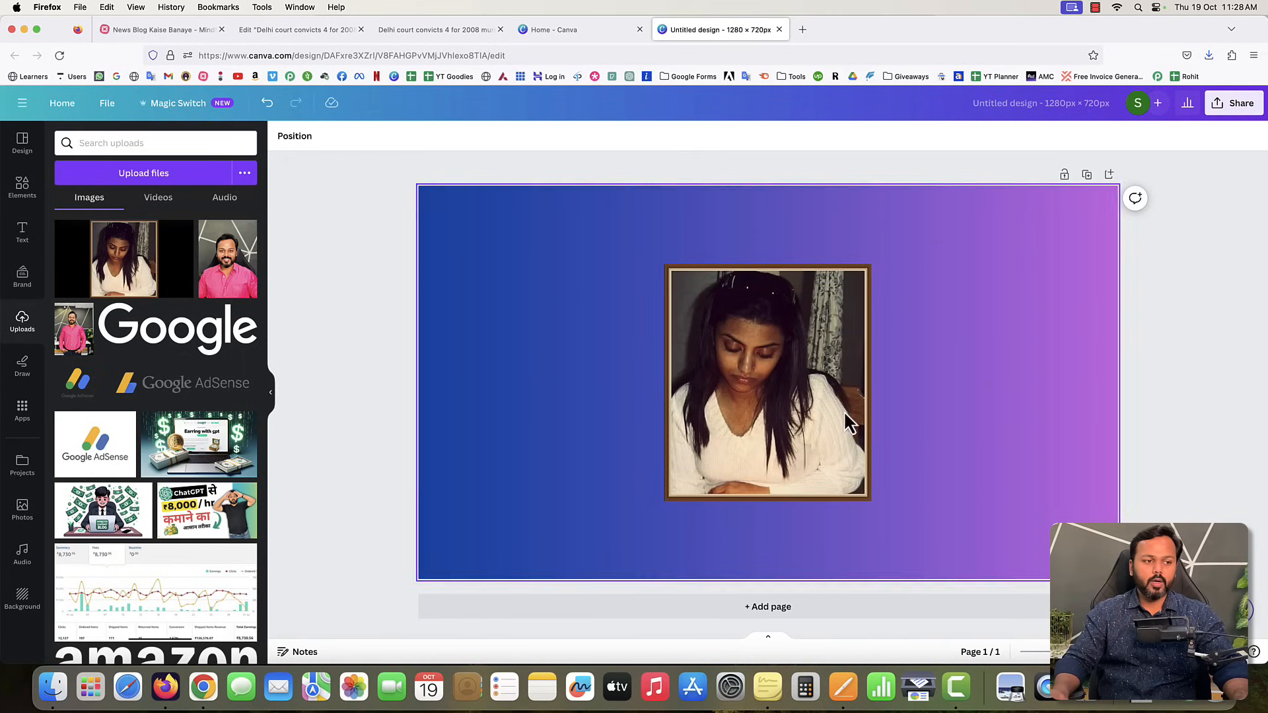
left_click_drag(769, 399, 959, 343)
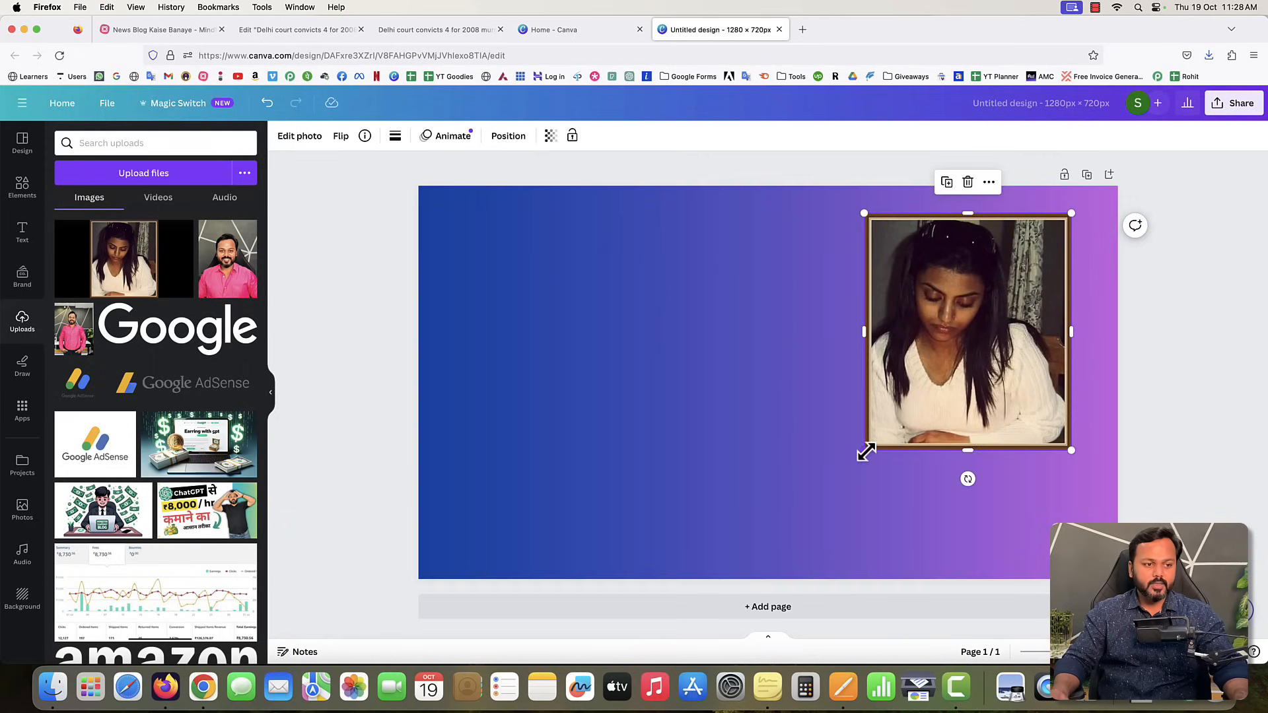
left_click_drag(866, 449, 804, 508)
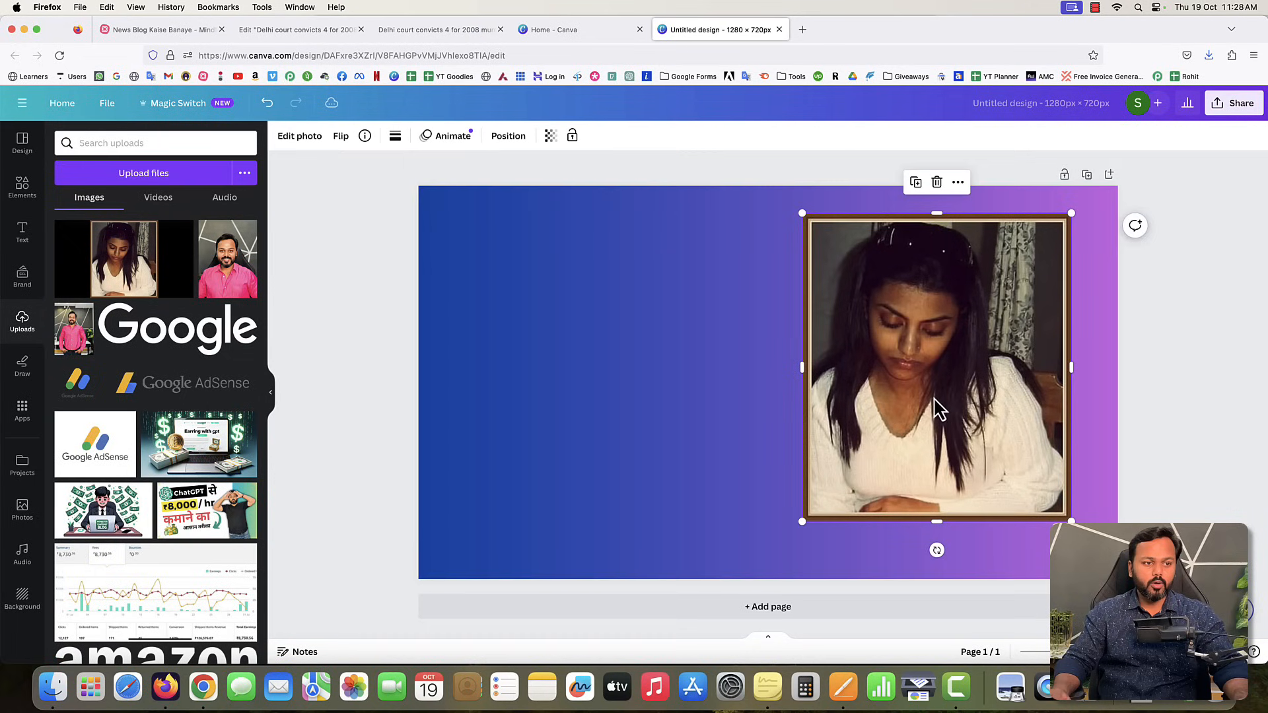
left_click_drag(934, 405, 956, 402)
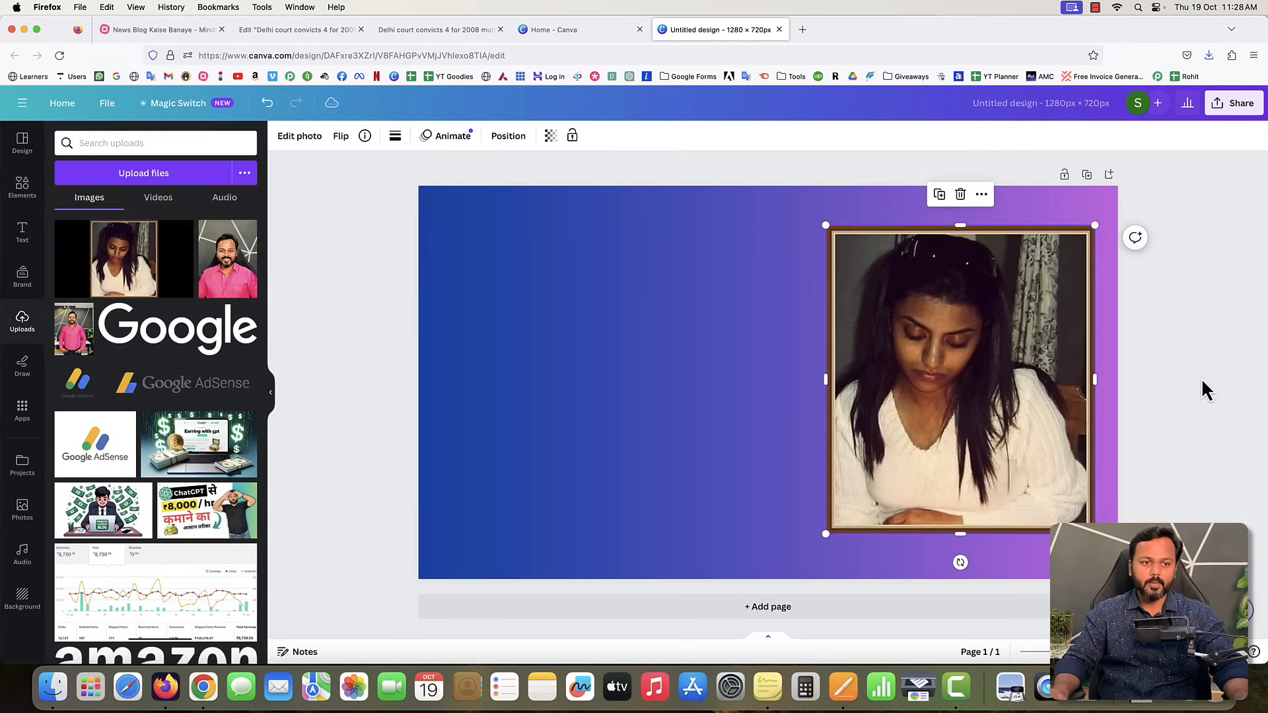
left_click(1207, 366)
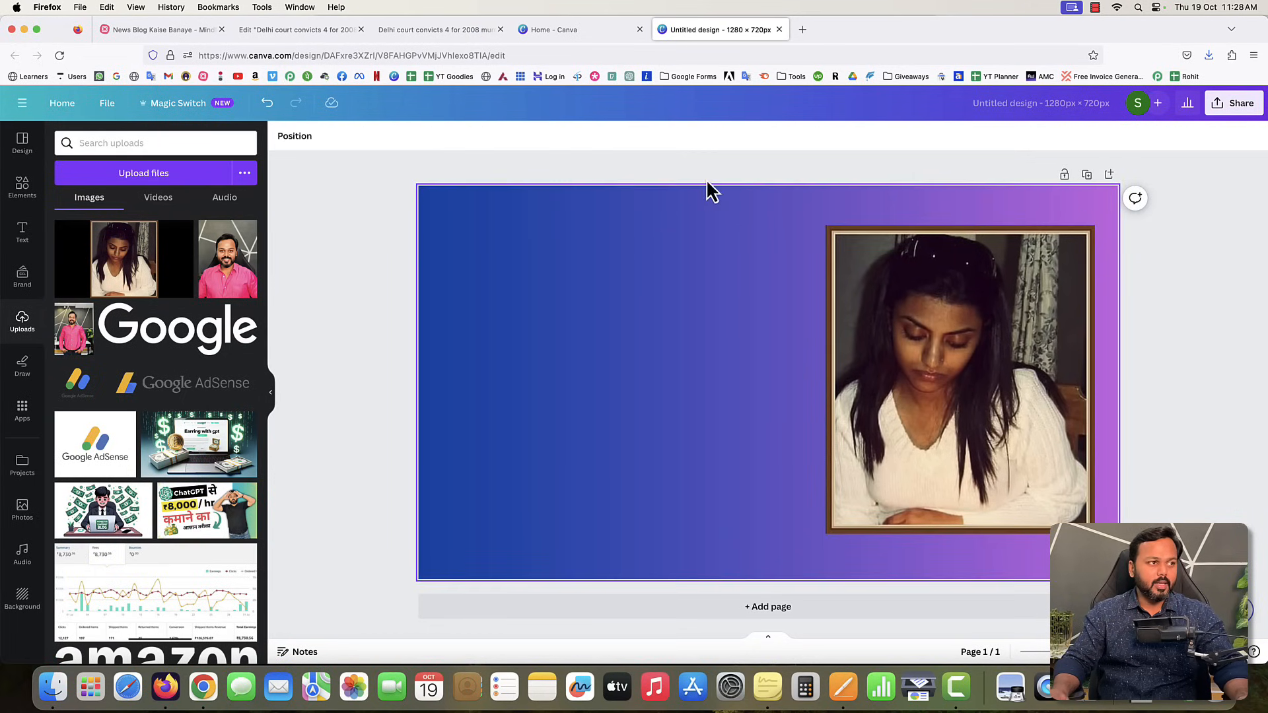
left_click(429, 29)
left_click_drag(299, 238, 856, 267)
key("super+c")
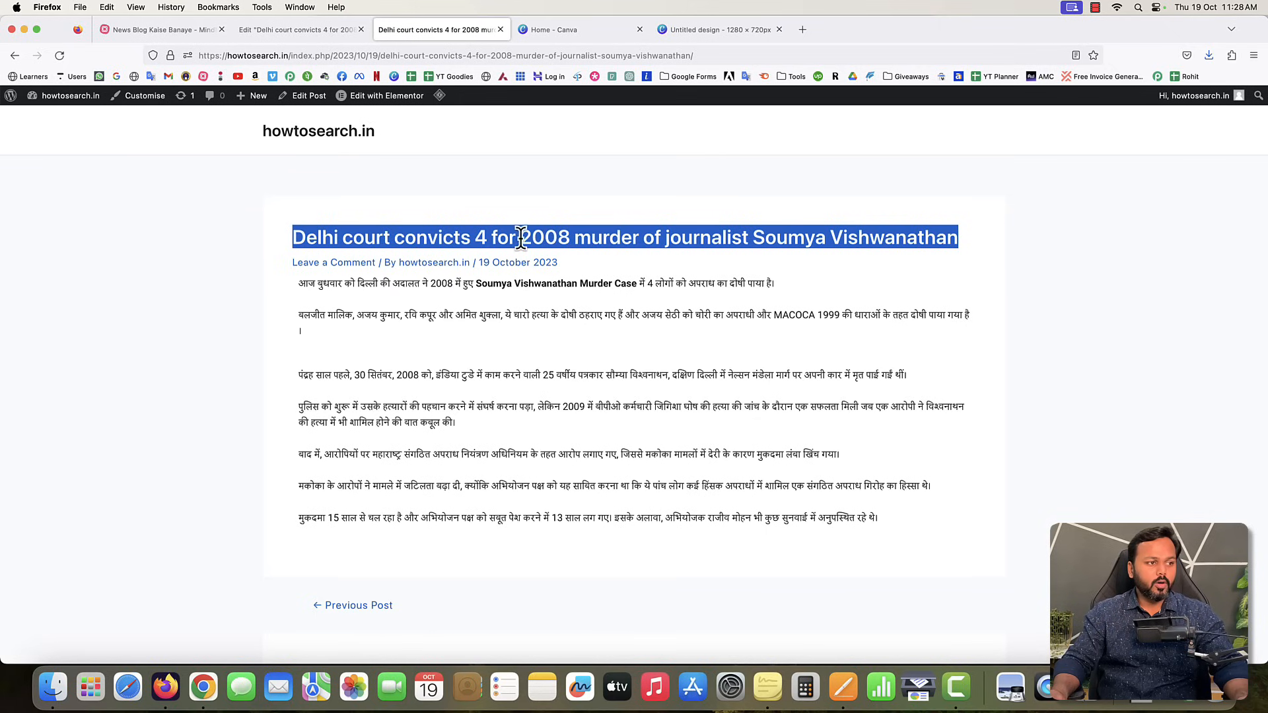
Step: Copy the headline into Google Translate and copy its Hindi translation
right_click(708, 239)
left_click(741, 258)
key("super+t")
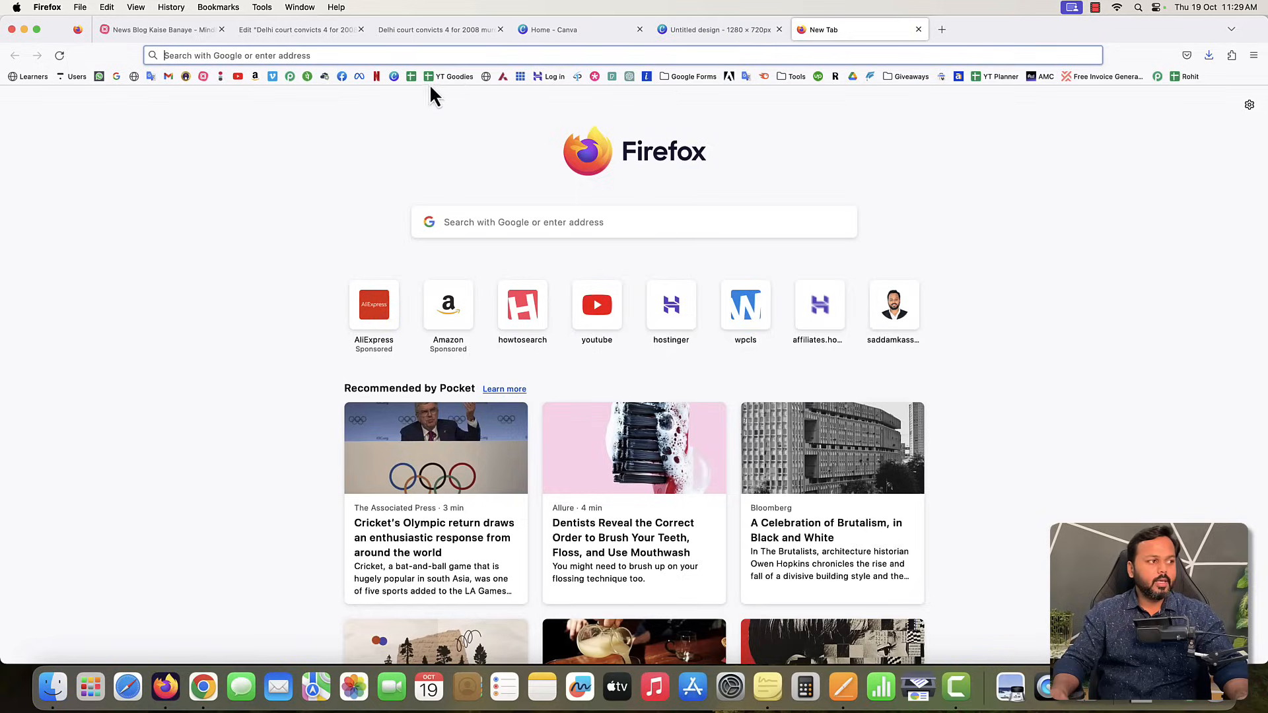
left_click(150, 77)
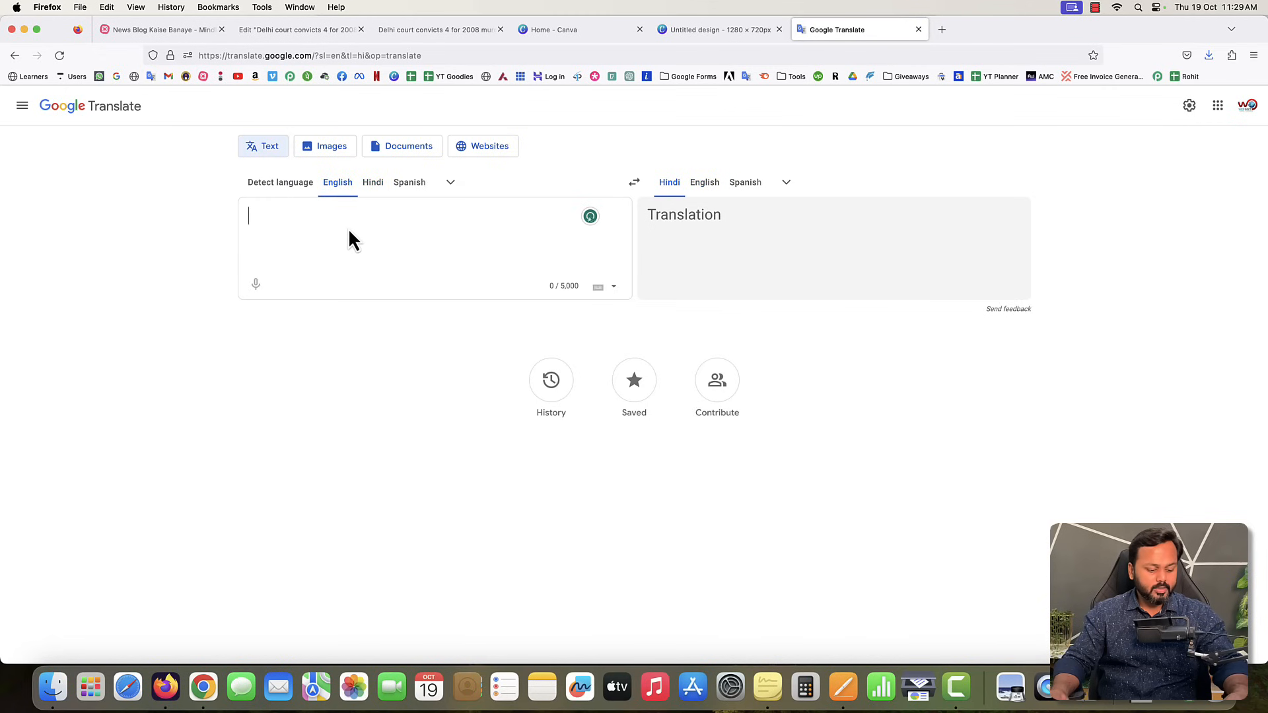
key("super+v")
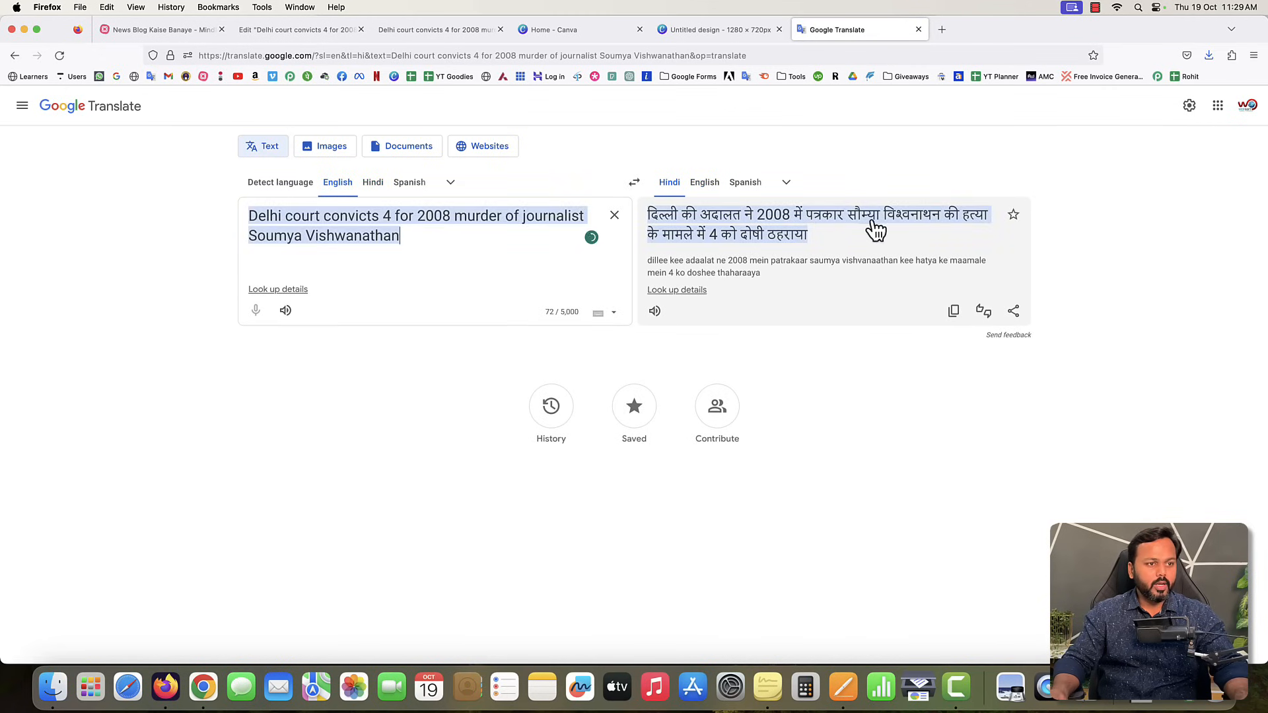
left_click(953, 311)
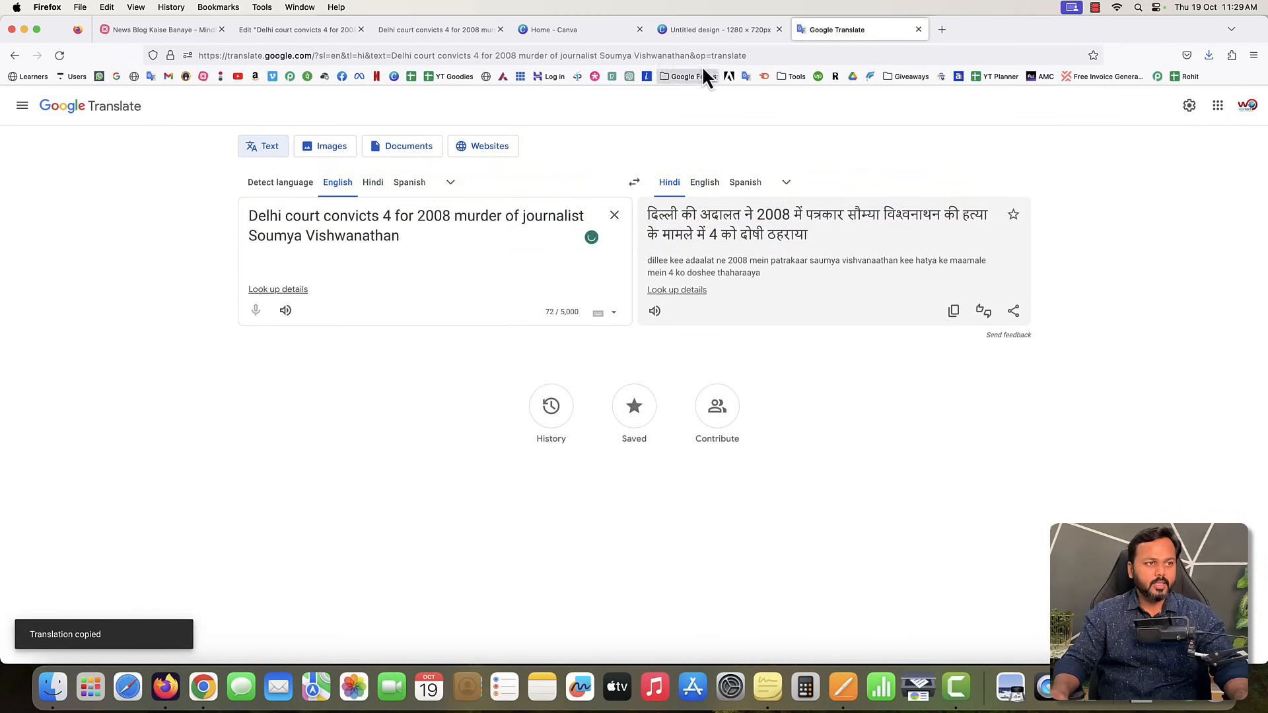
left_click(710, 29)
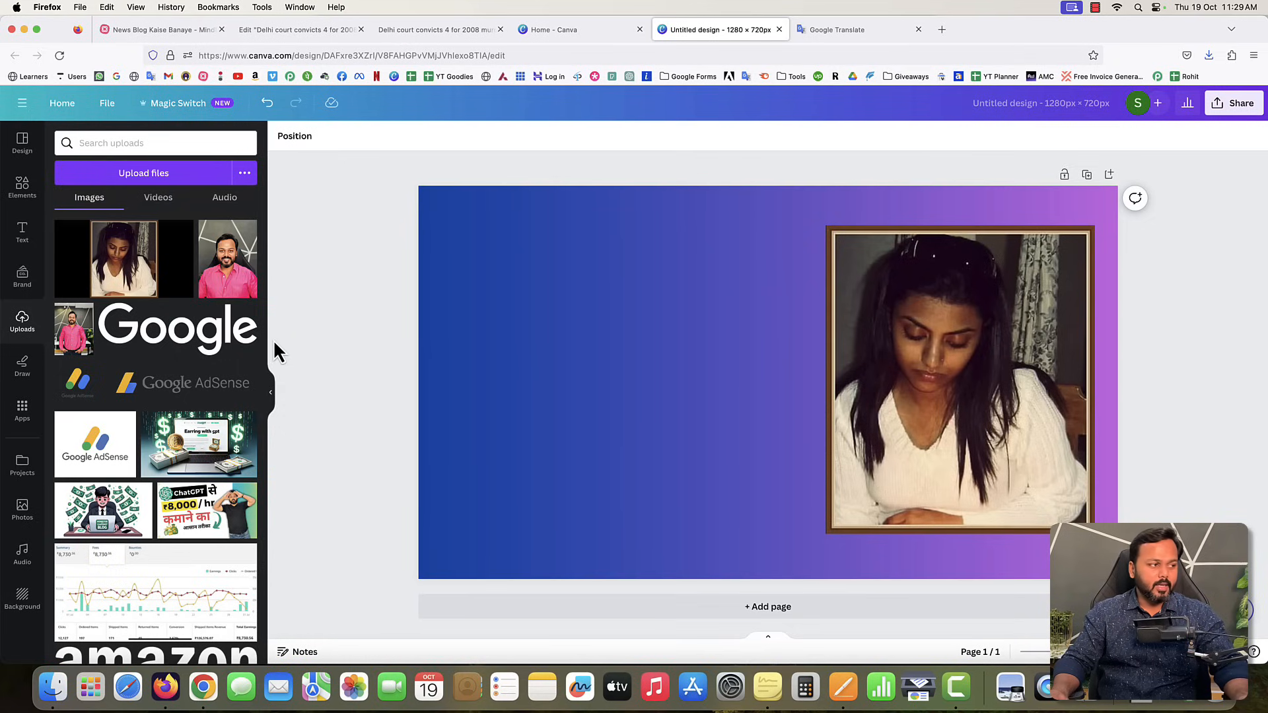
Step: Add a heading with the pasted Hindi headline, narrowed to wrap on the slide's left
left_click(26, 234)
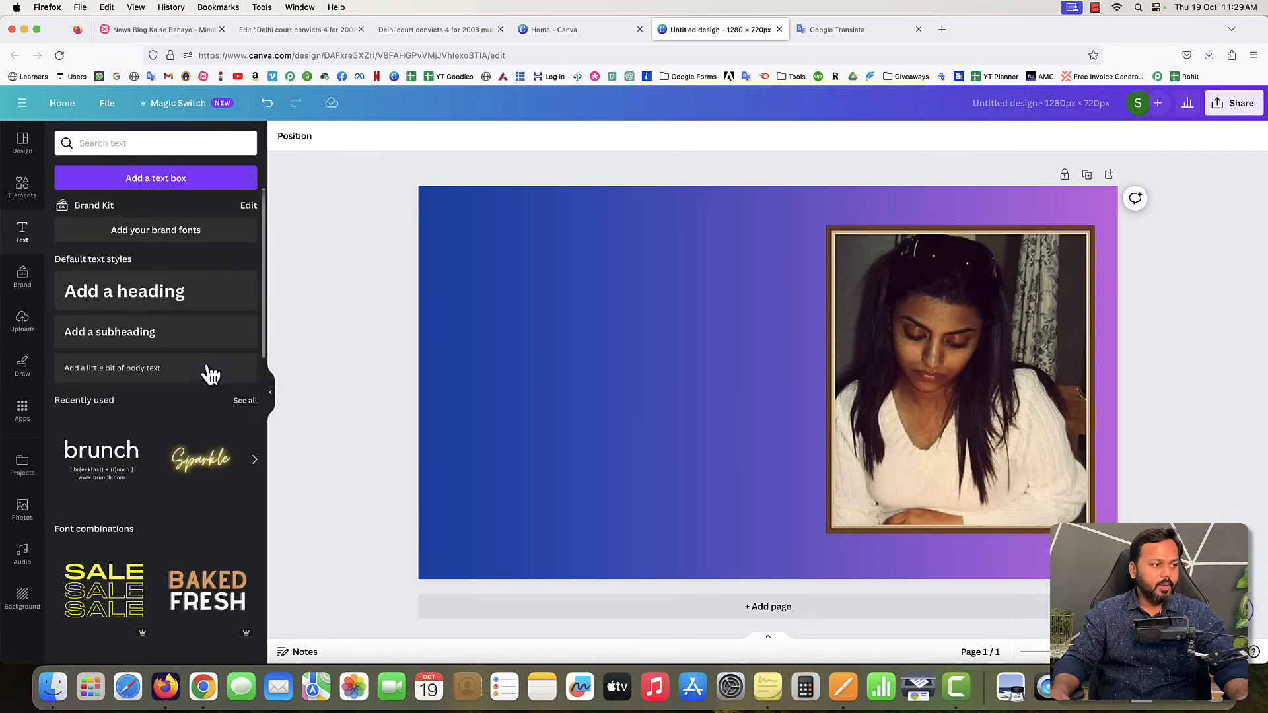
scroll(211, 389, "down", 3)
scroll(155, 400, "down", 1)
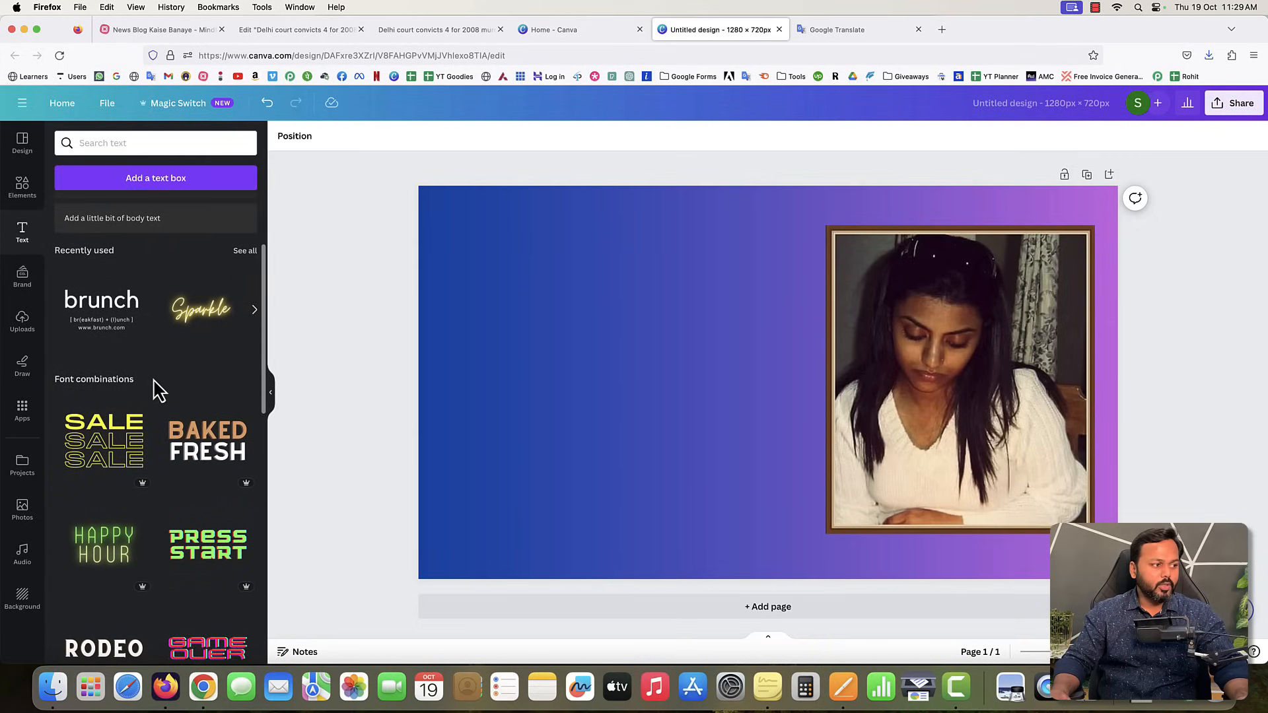
scroll(158, 390, "down", 3)
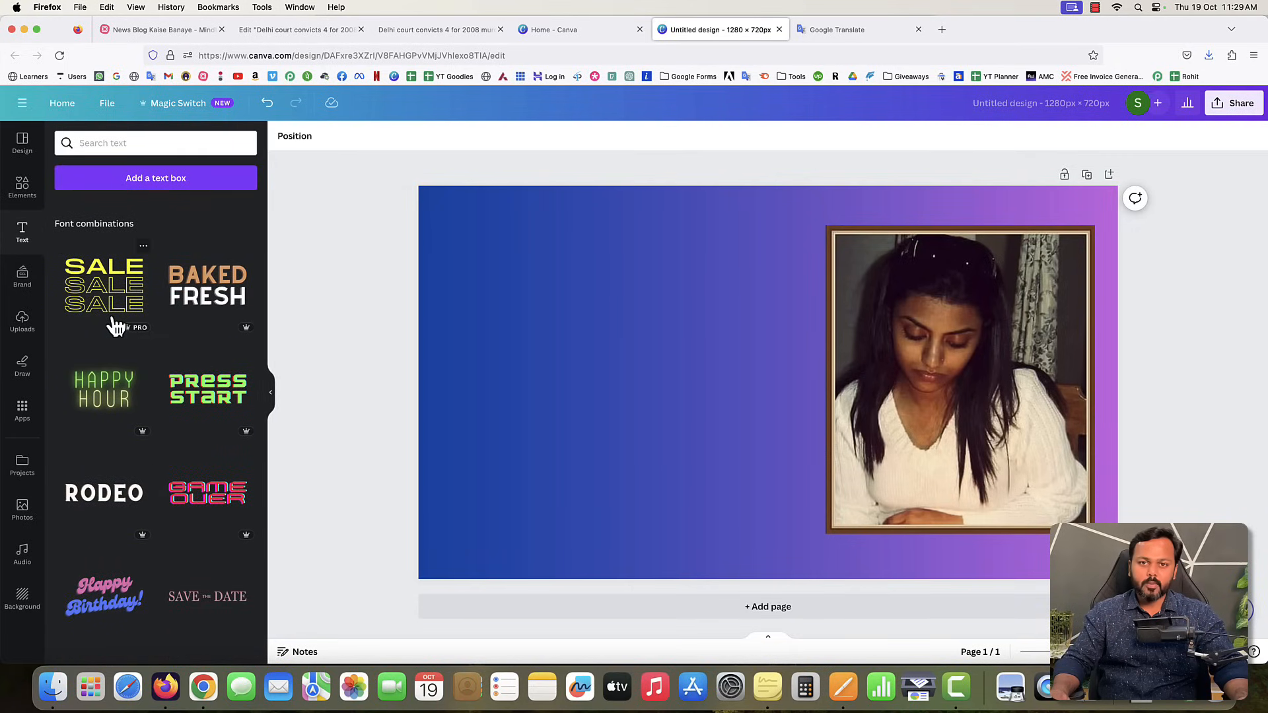
scroll(187, 339, "up", 5)
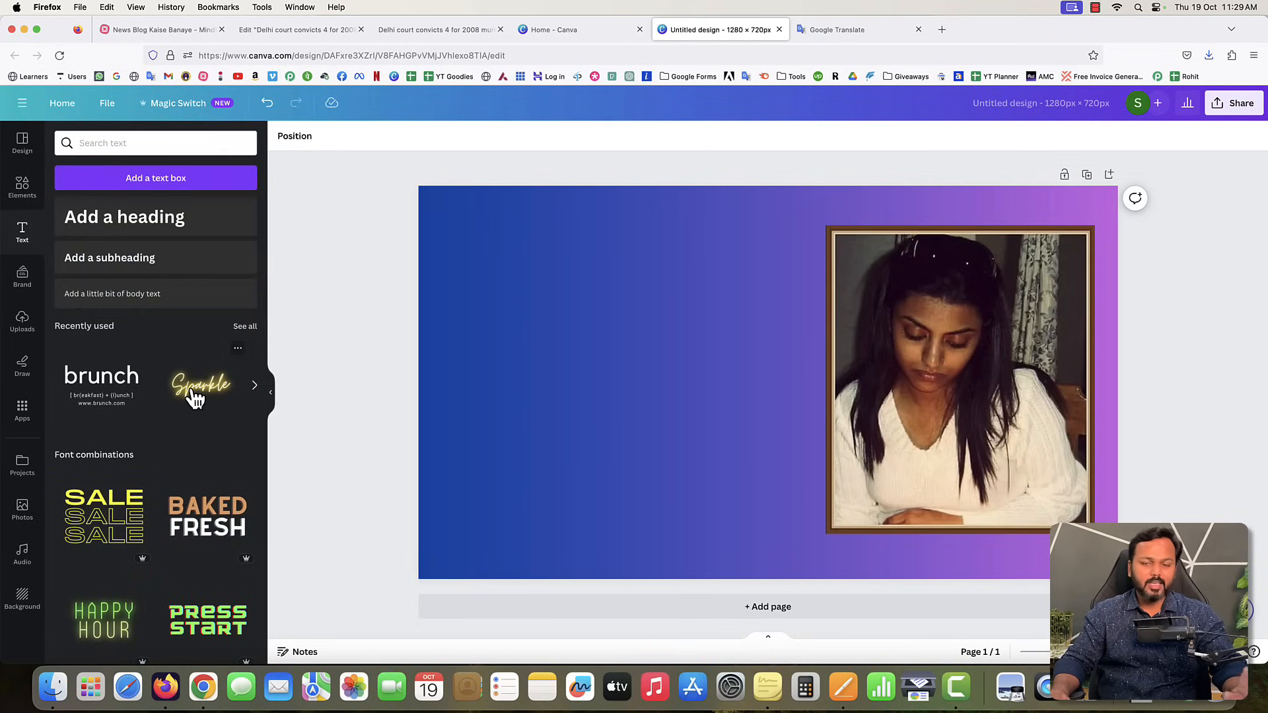
scroll(129, 357, "up", 1)
scroll(129, 356, "up", 2)
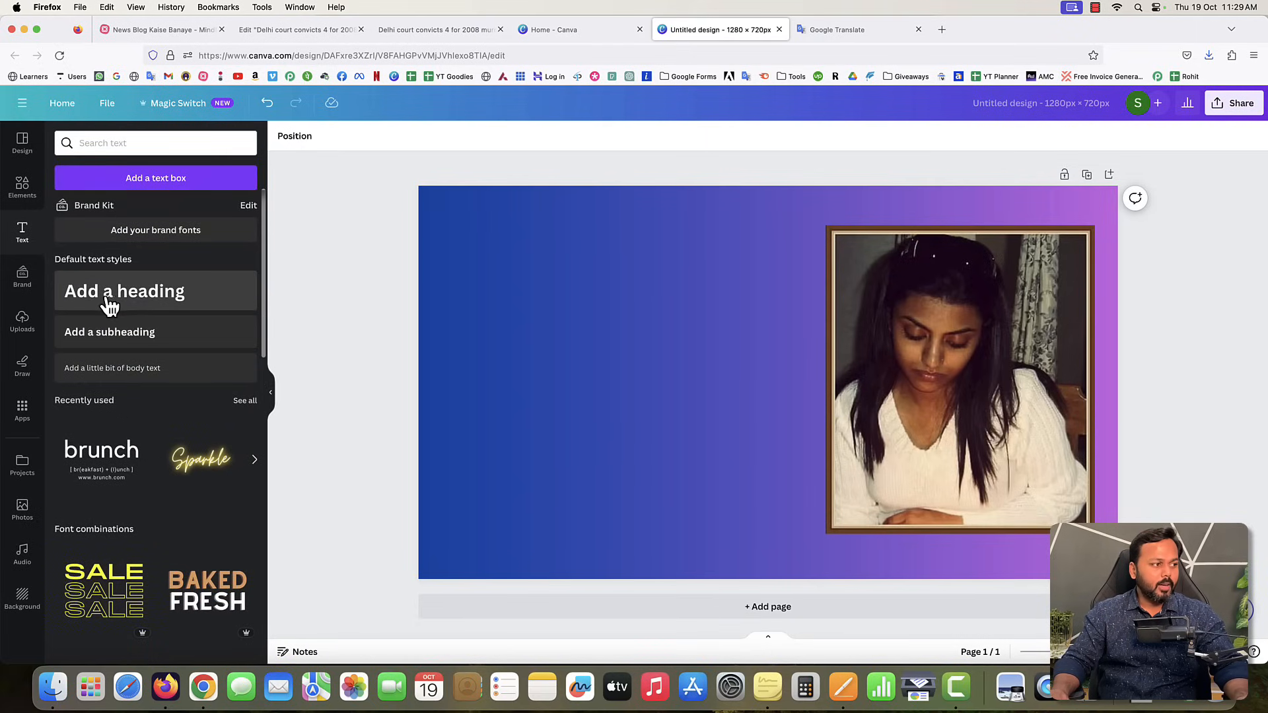
left_click(134, 299)
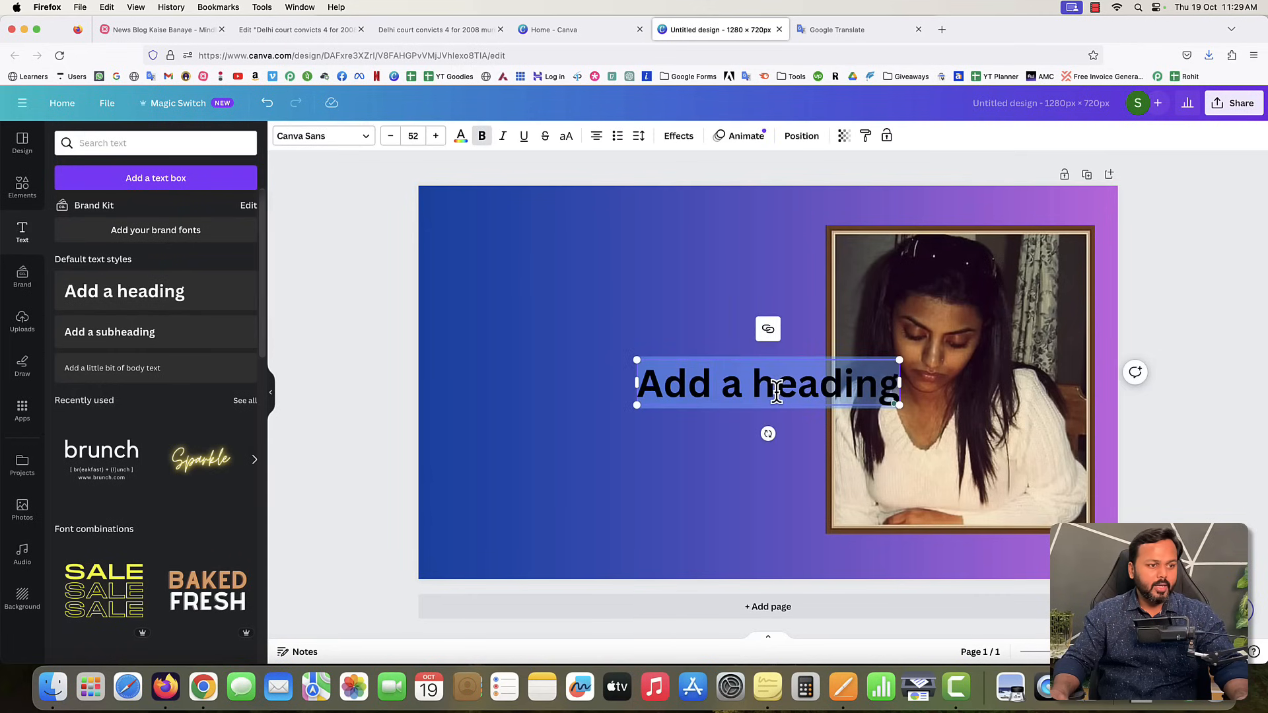
key("super+v")
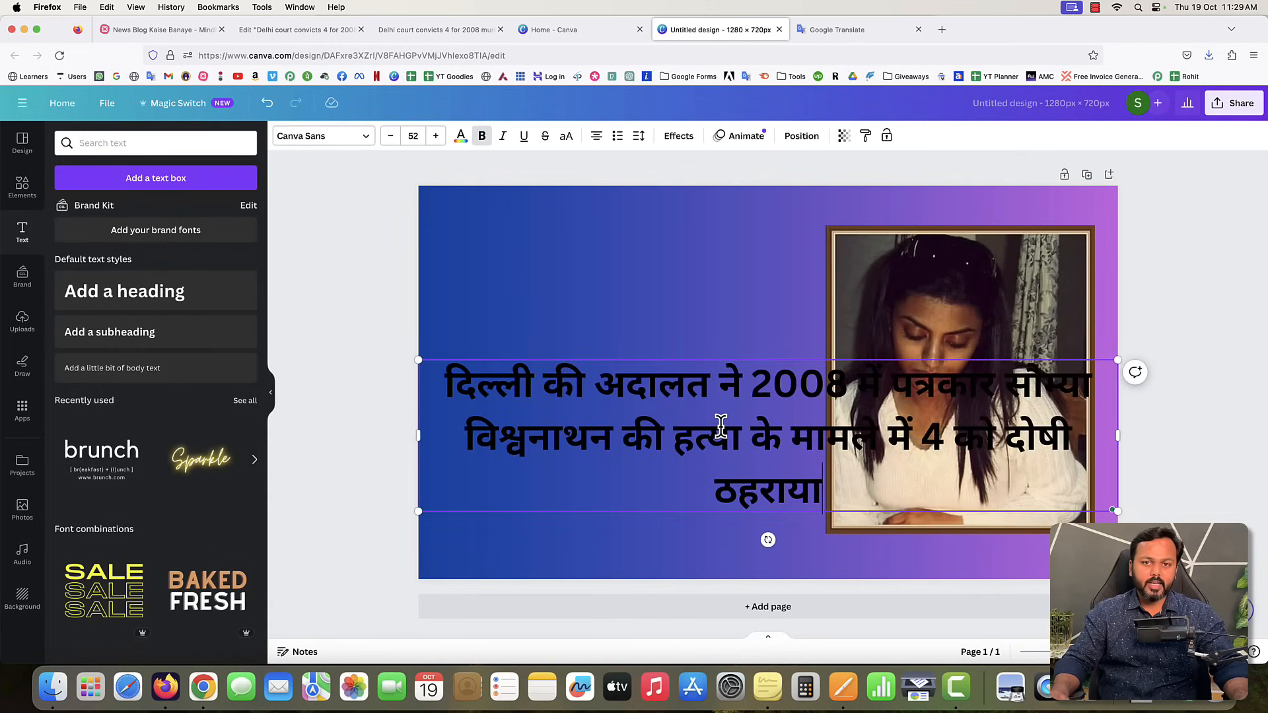
left_click_drag(1117, 438, 796, 423)
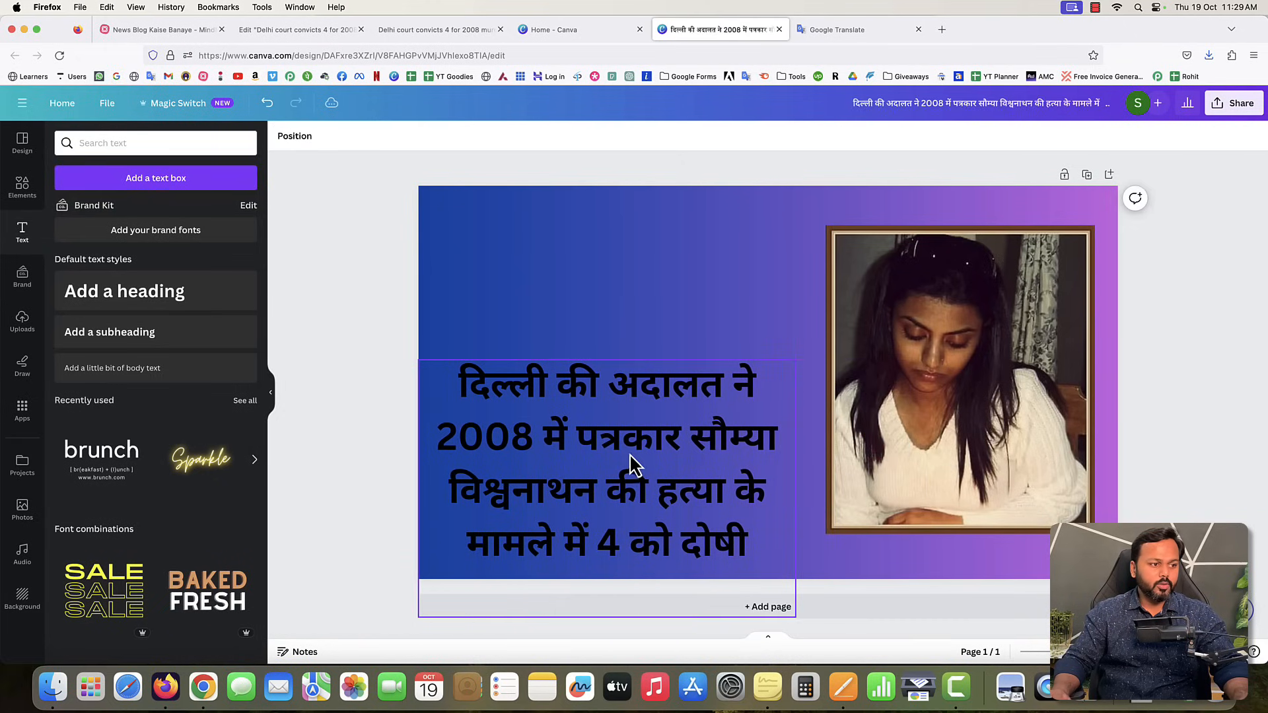
left_click_drag(628, 467, 645, 358)
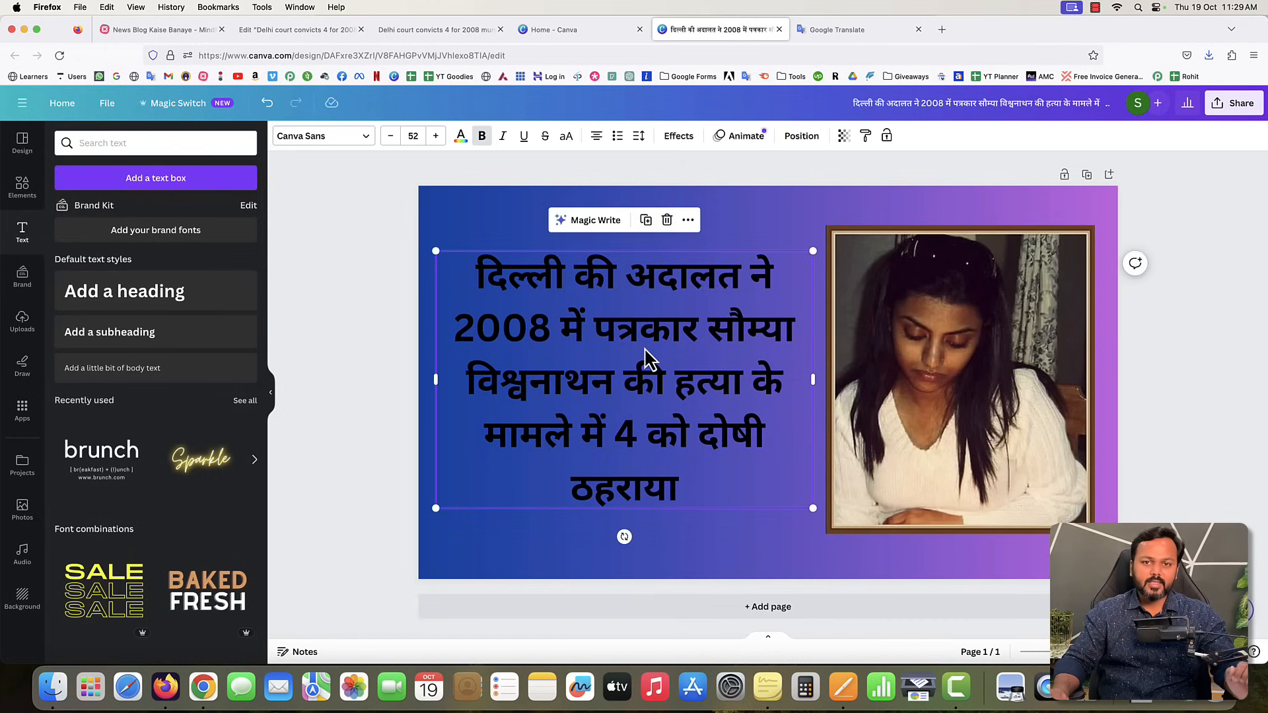
Step: Make the Hindi headline text white (#FFFFFF)
left_click(461, 136)
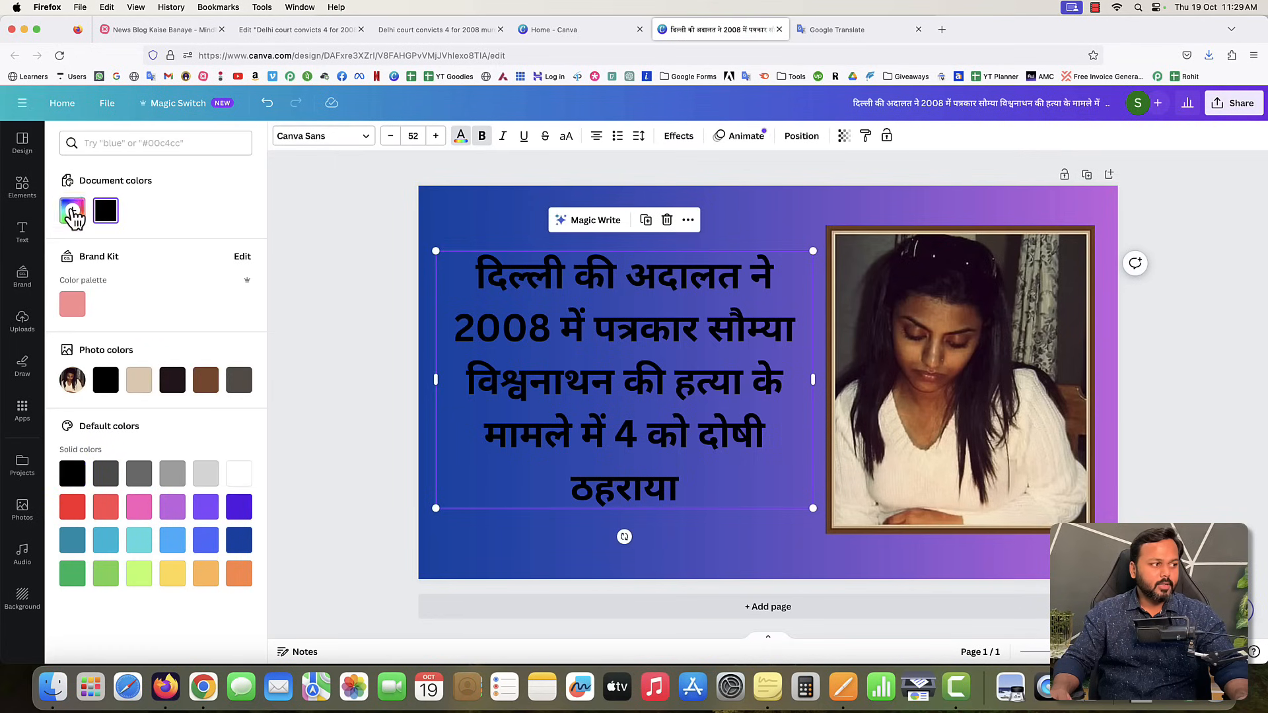
left_click(72, 211)
left_click_drag(108, 272, 71, 243)
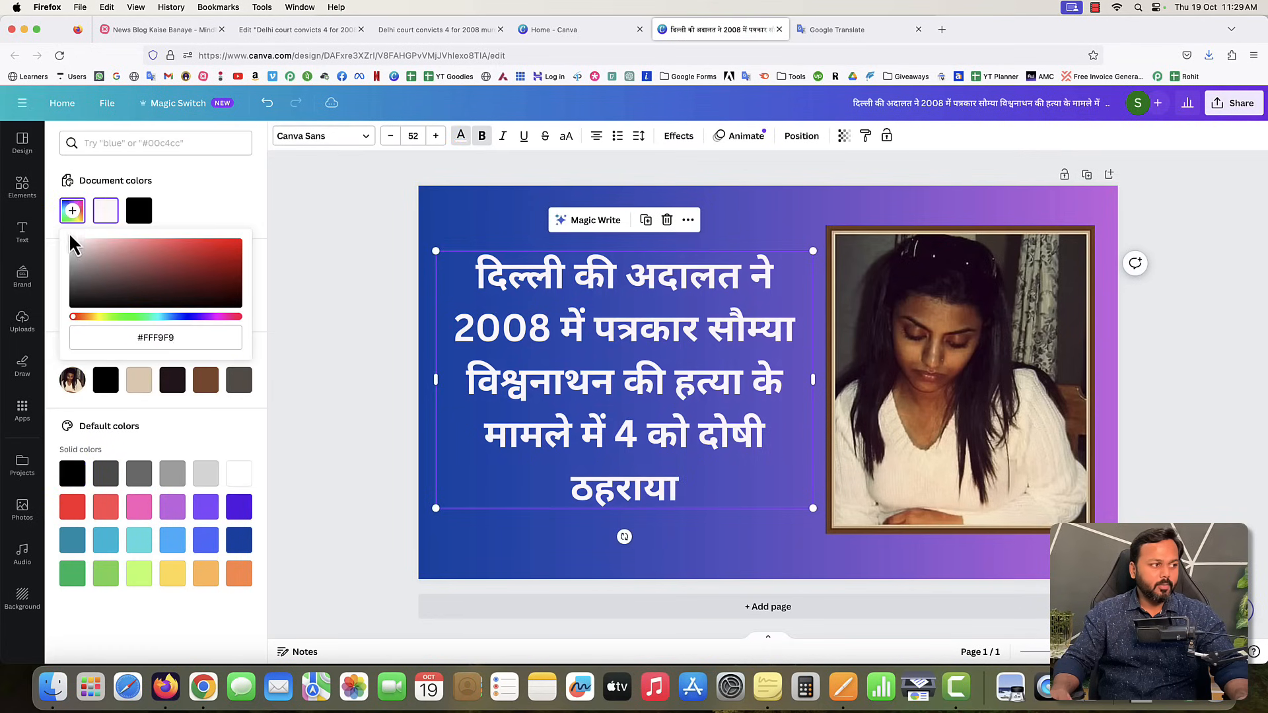
left_click(351, 219)
left_click(381, 311)
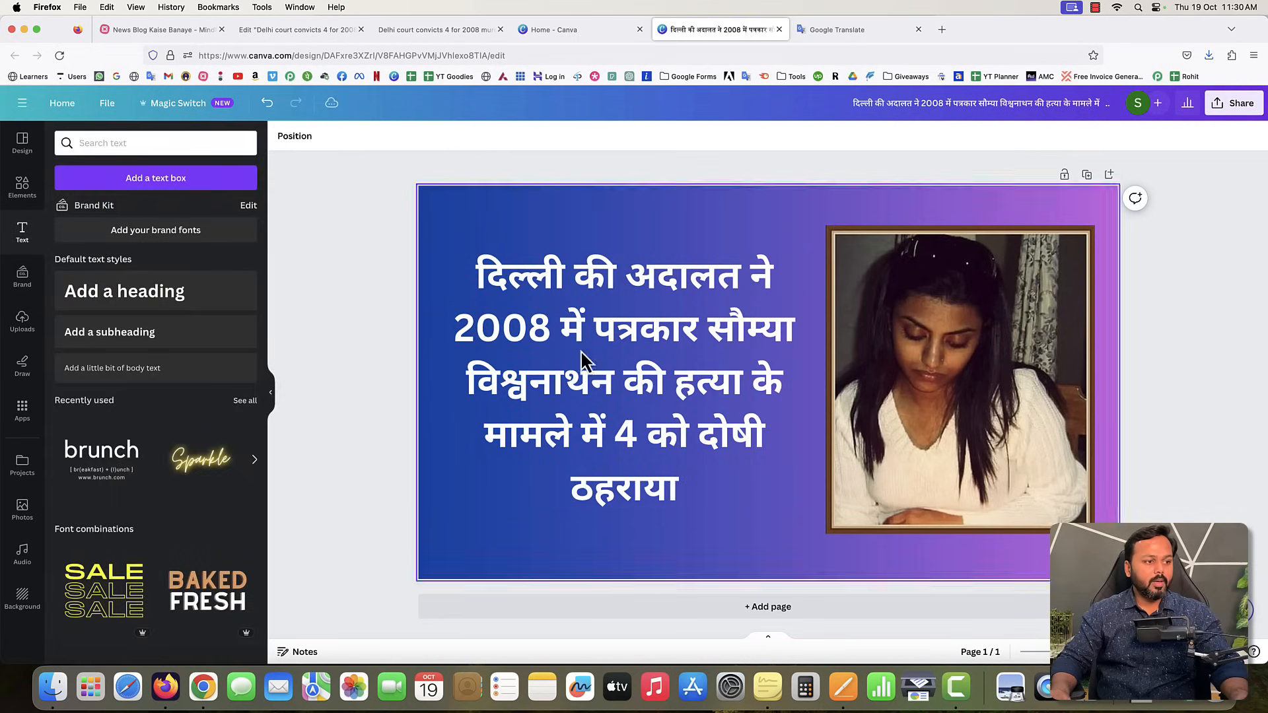
Step: Set the headline's font size to 53
left_click(707, 362)
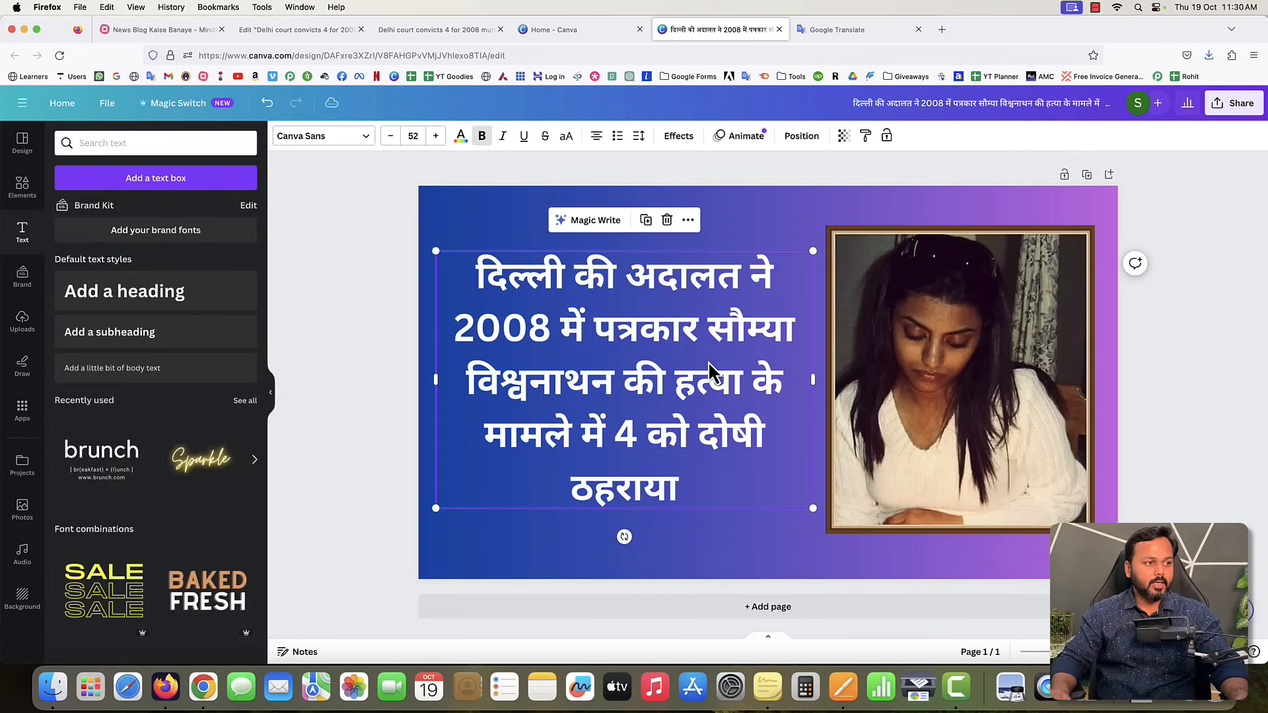
left_click(436, 137)
left_click(437, 137)
left_click(436, 137)
left_click(436, 136)
left_click(436, 137)
left_click(392, 137)
left_click(392, 137)
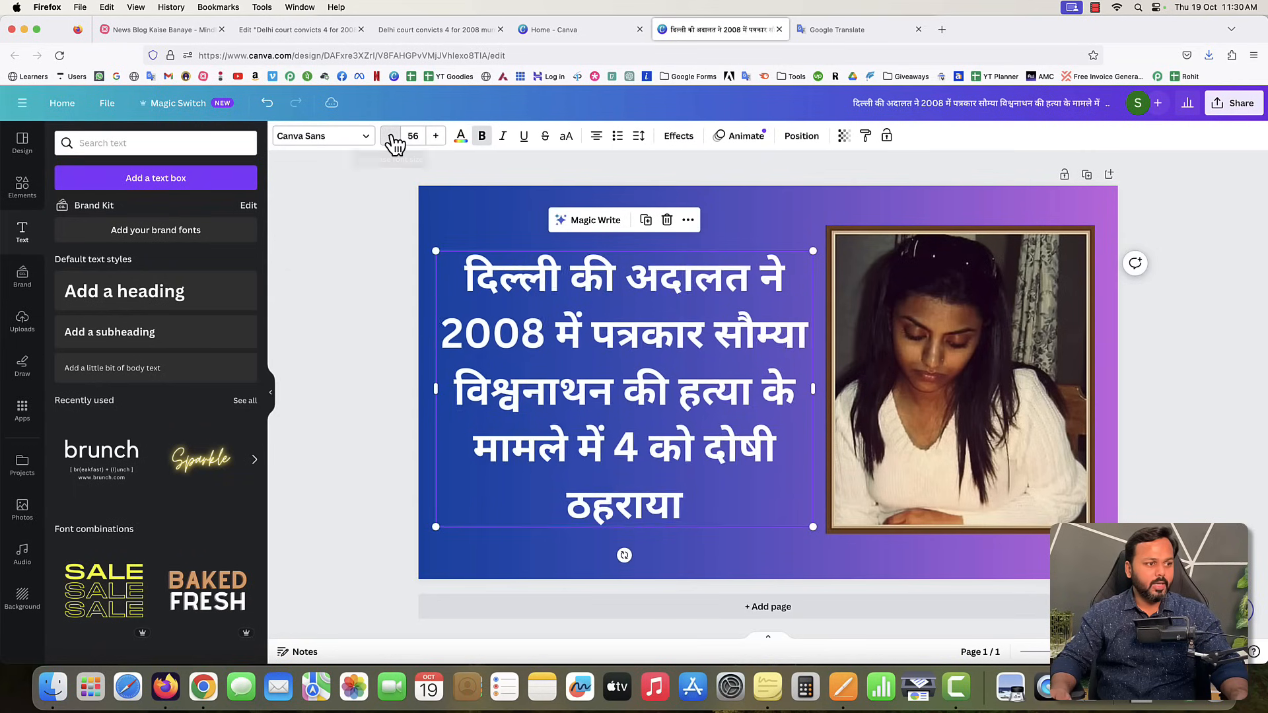
left_click(391, 136)
left_click(392, 136)
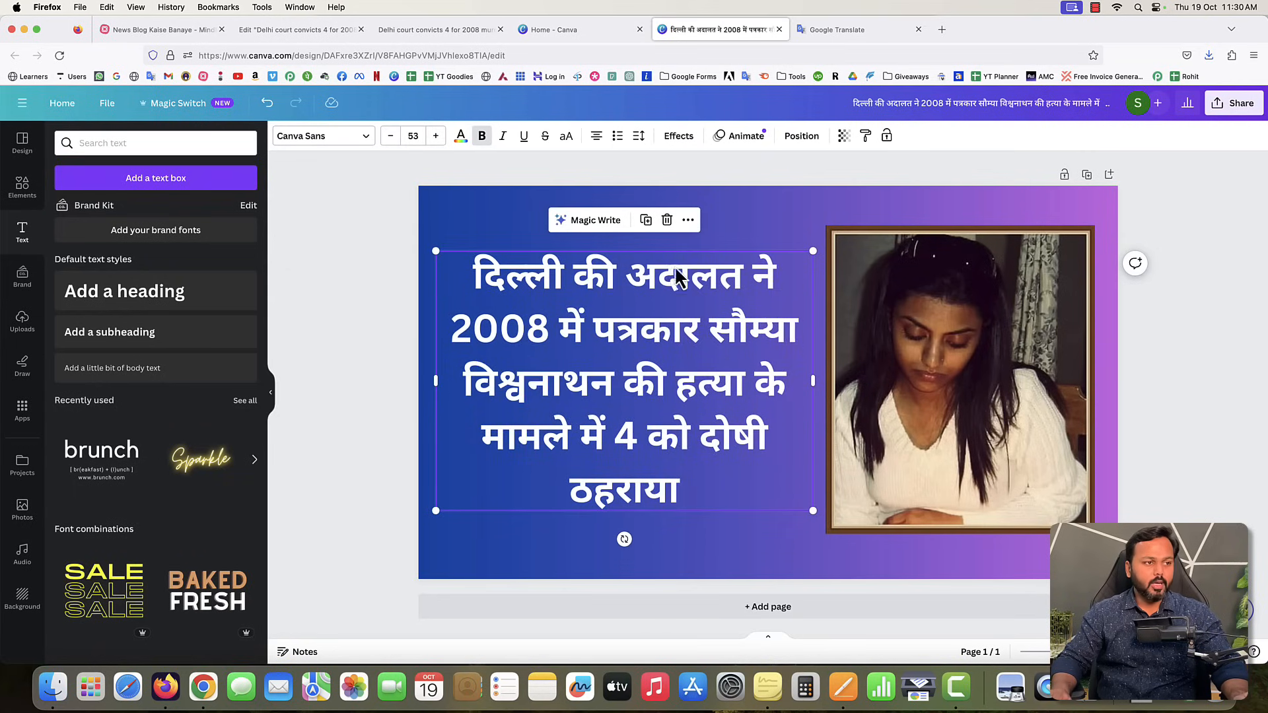
left_click(743, 177)
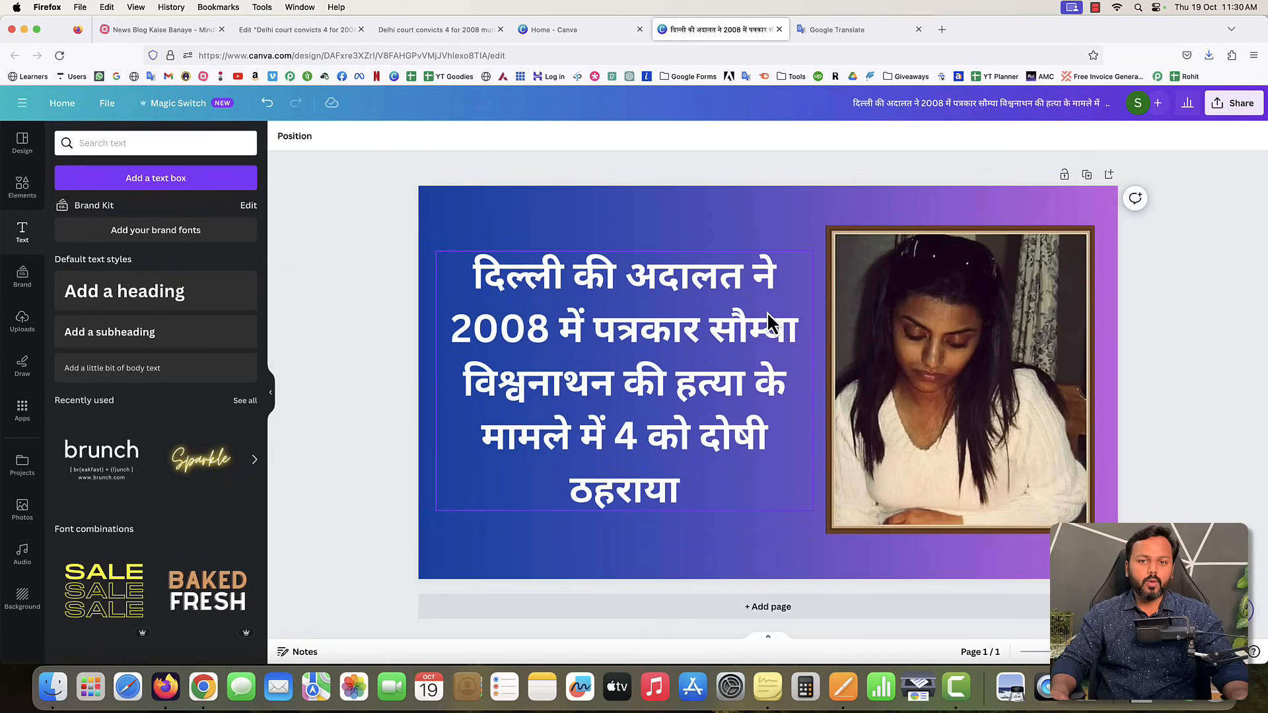
Step: Download the design as a PNG via Share > Download
left_click(1232, 105)
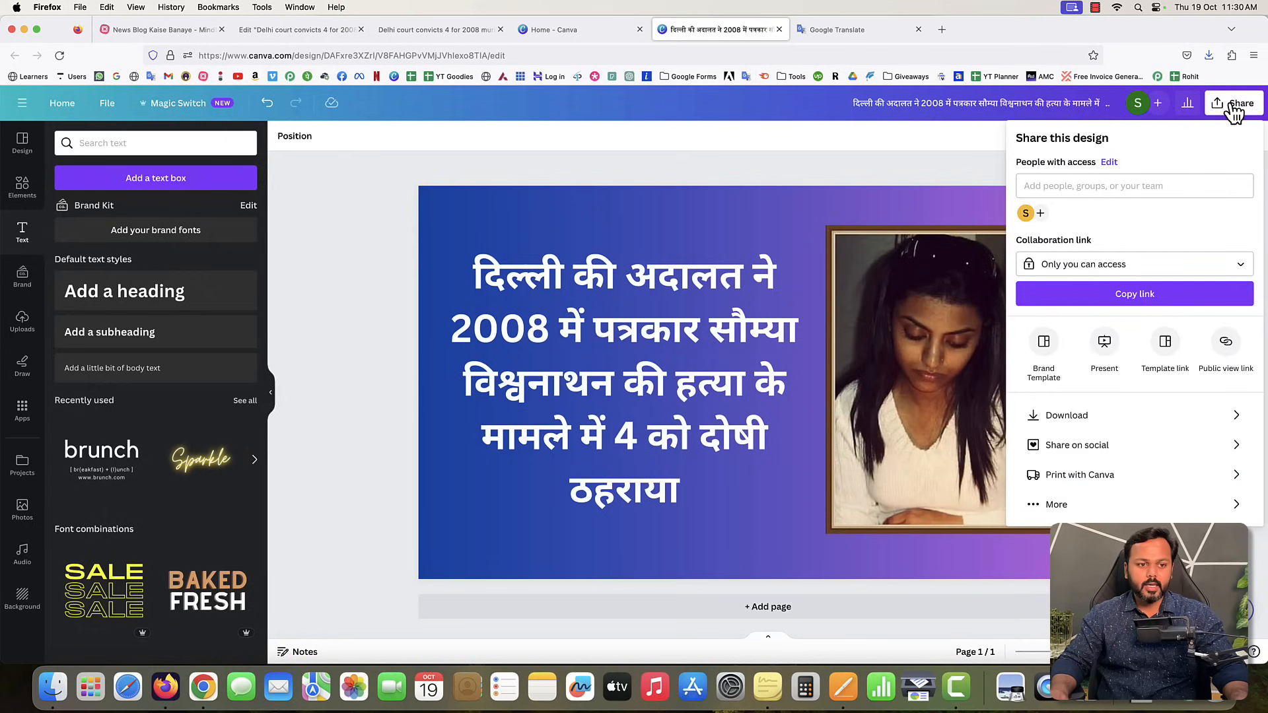
left_click(1078, 417)
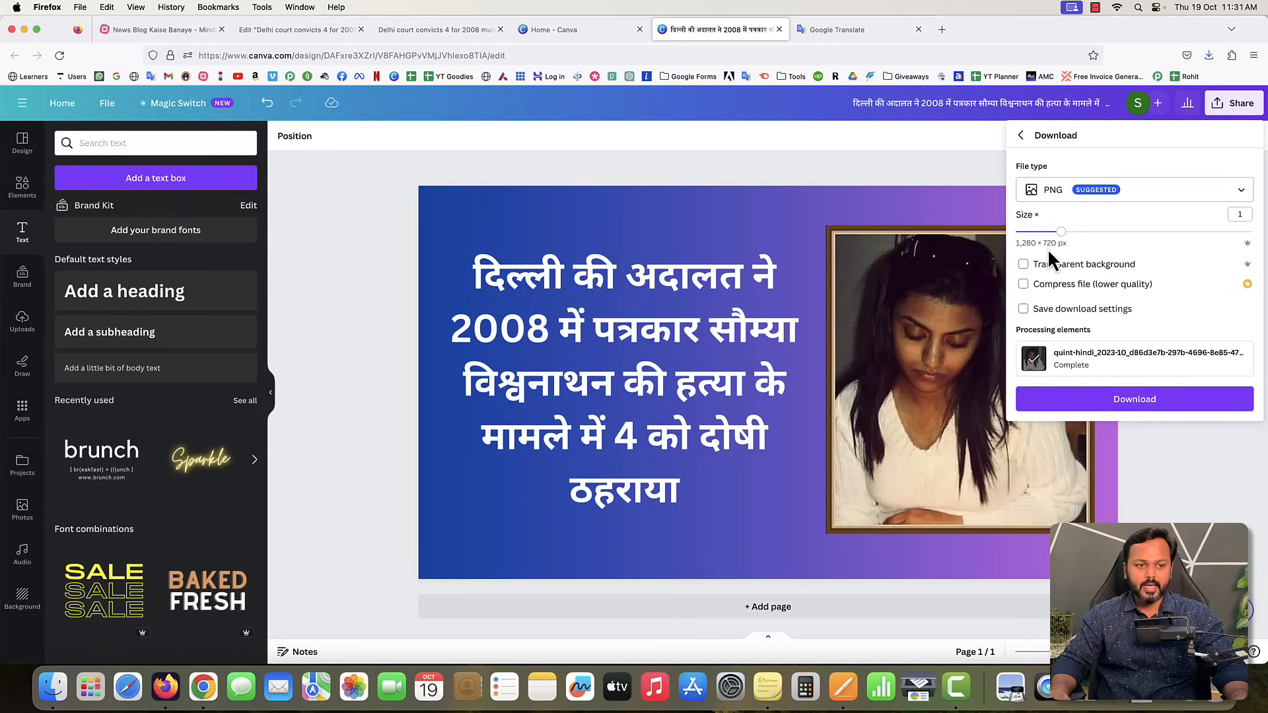
left_click(1147, 412)
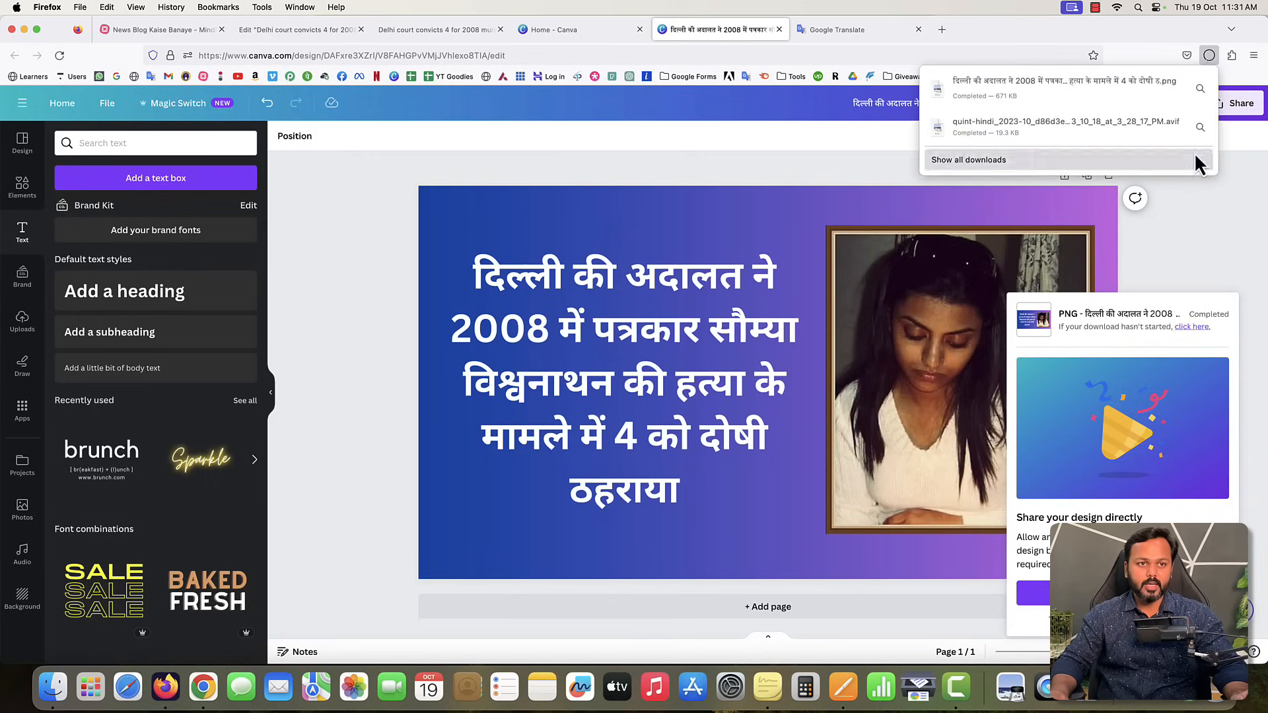
left_click(1064, 90)
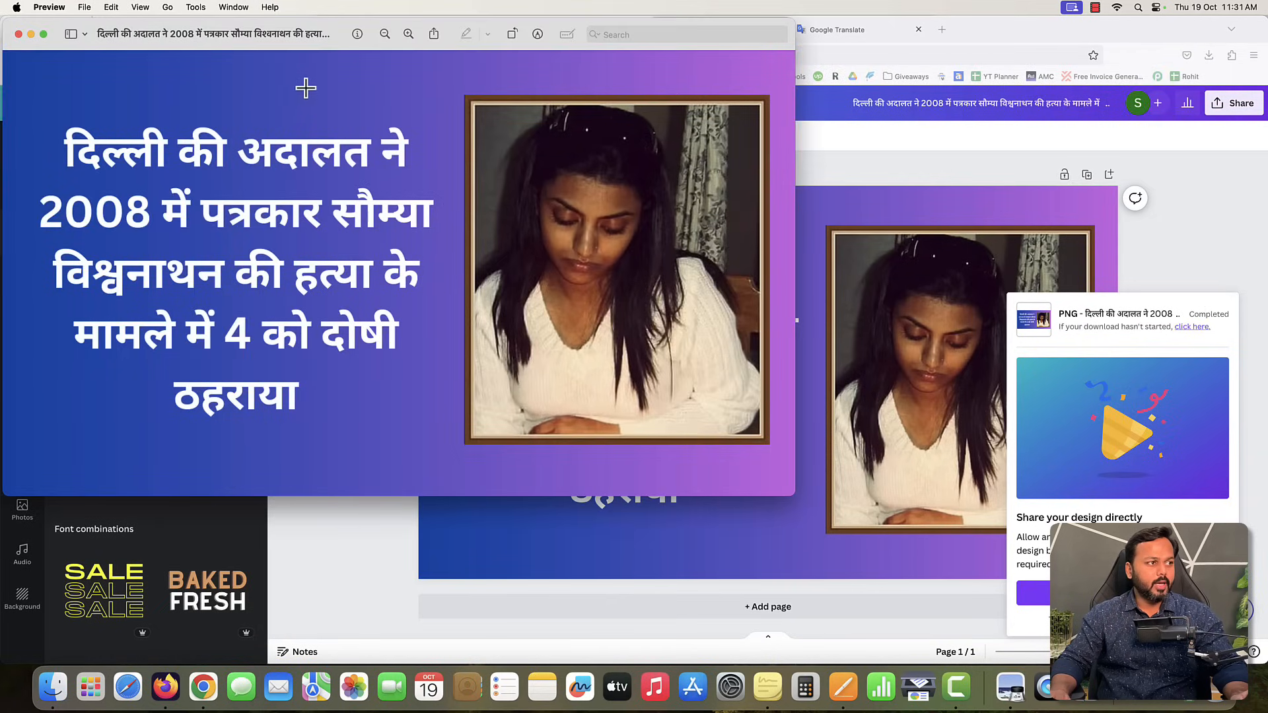
left_click_drag(339, 43, 736, 140)
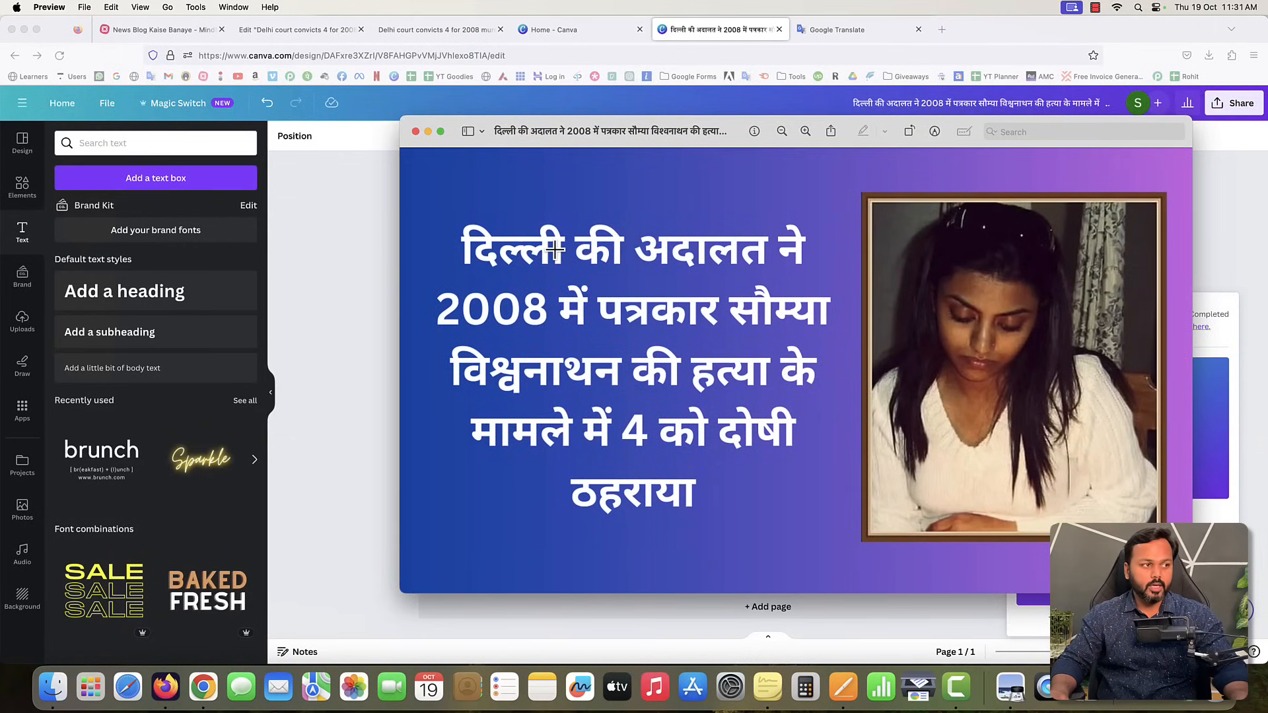
left_click(415, 131)
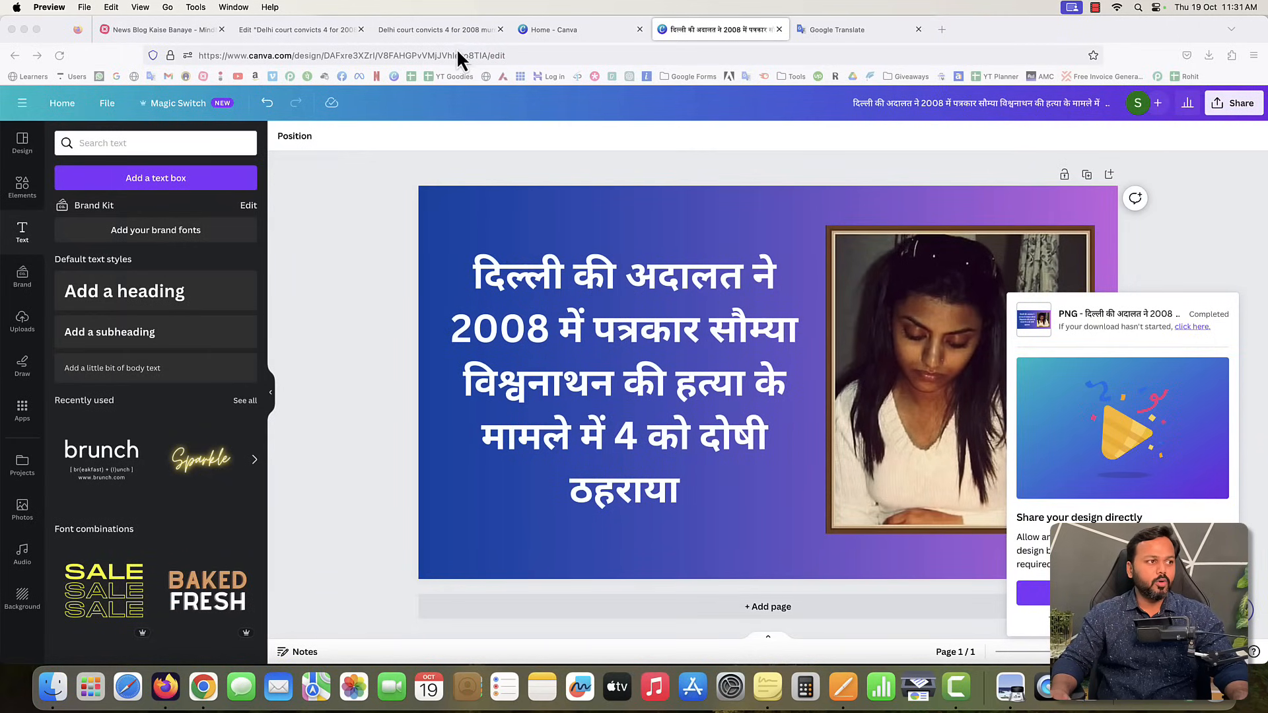
left_click(456, 30)
Step: Switch to the Delhi court post's Elementor editor and open Elementor's main menu
left_click(635, 264)
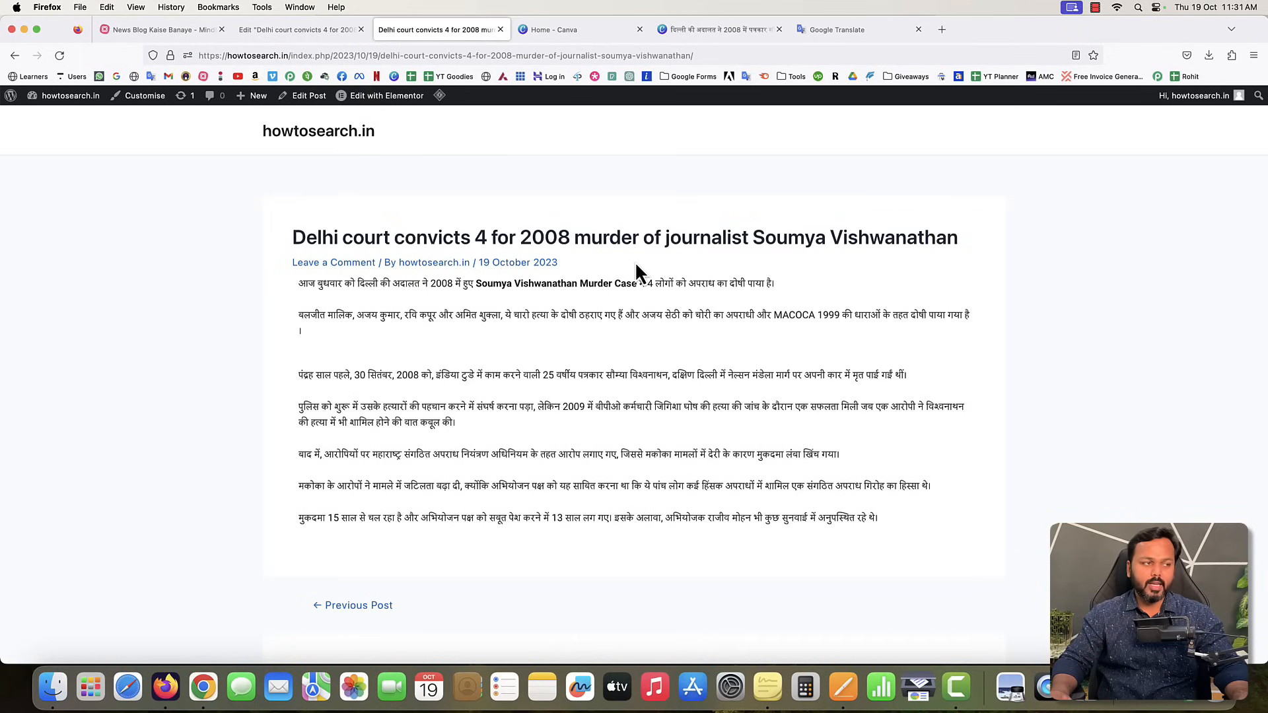
left_click(299, 29)
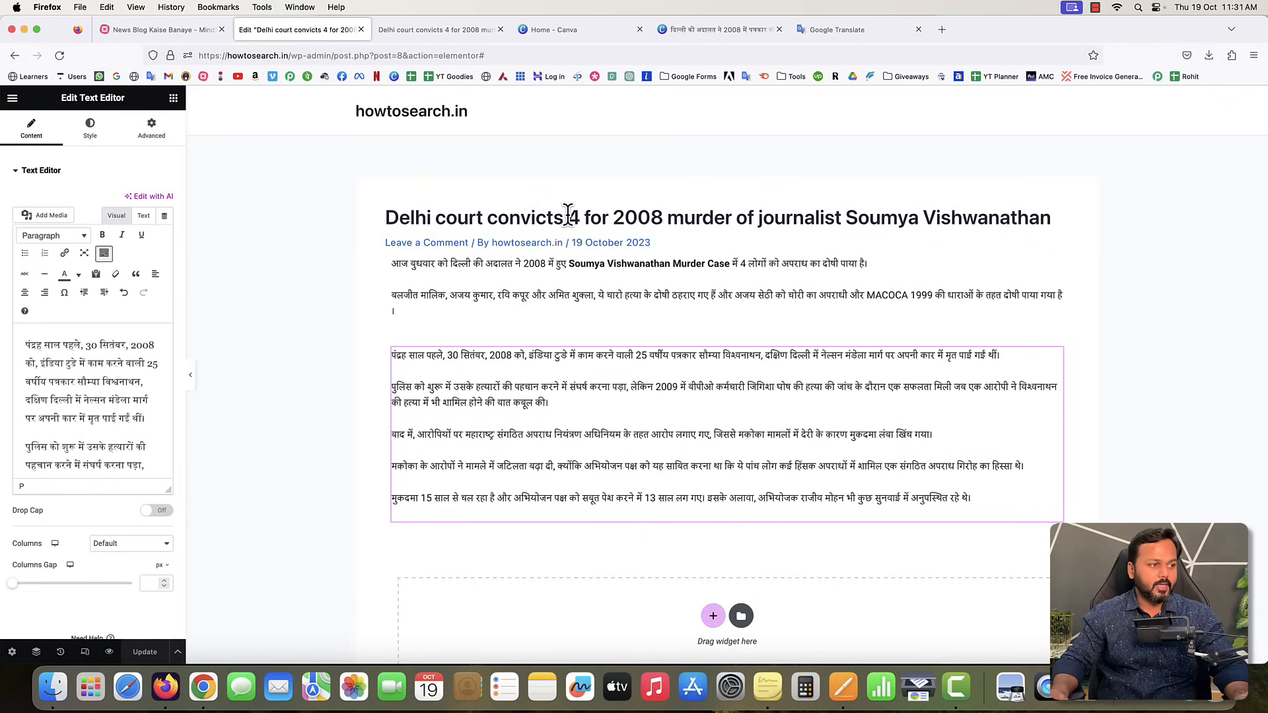
left_click(12, 98)
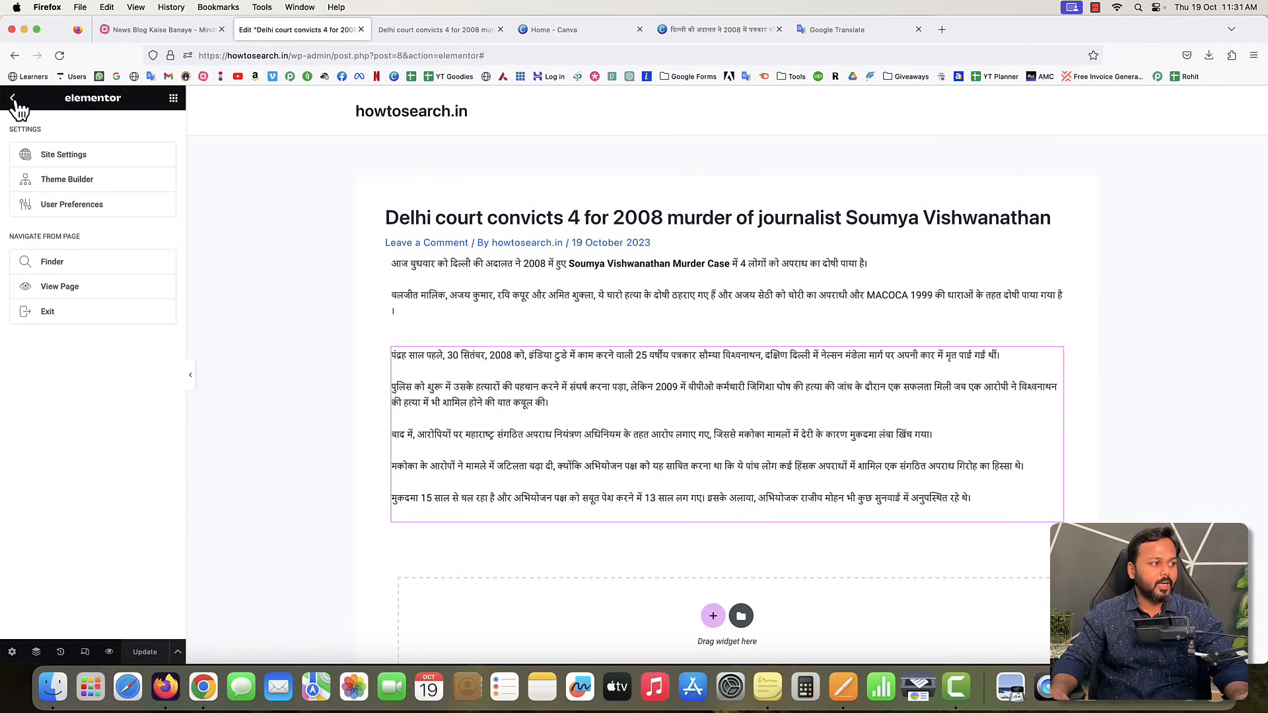
Step: Leave Elementor for the WordPress post editor and open the featured image picker
left_click(65, 313)
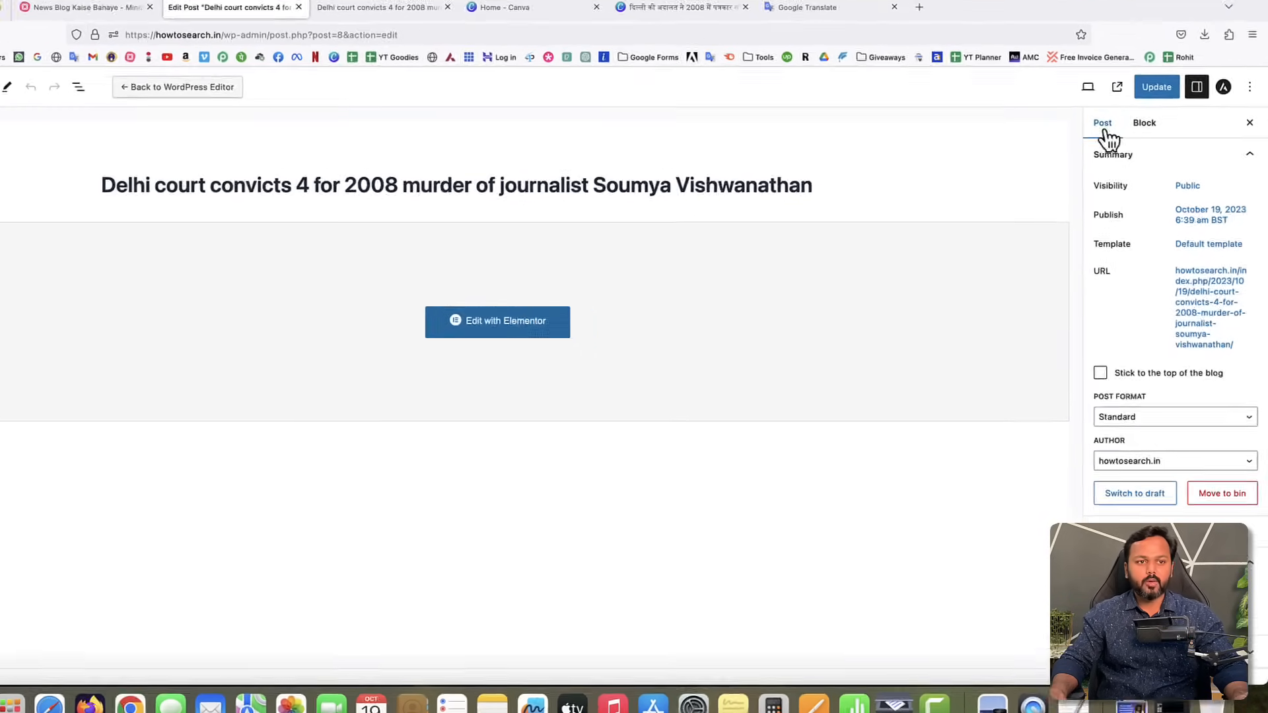
scroll(1160, 359, "down", 6)
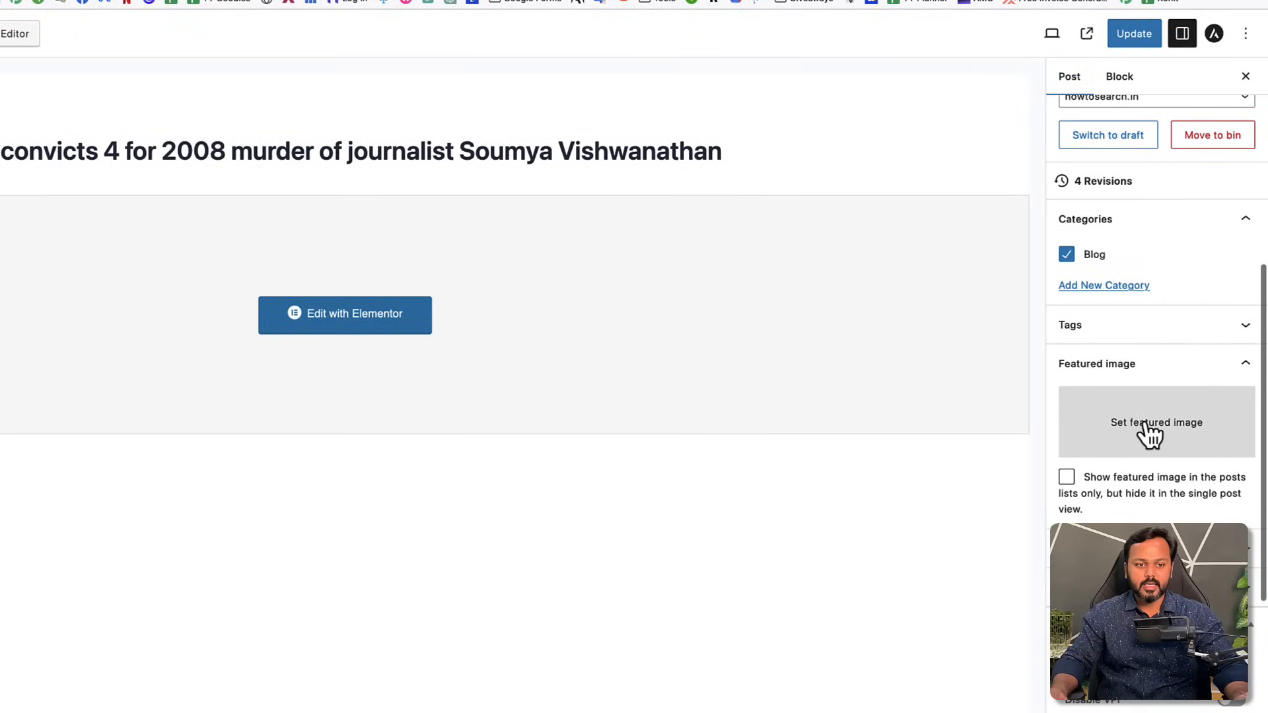
left_click(1149, 432)
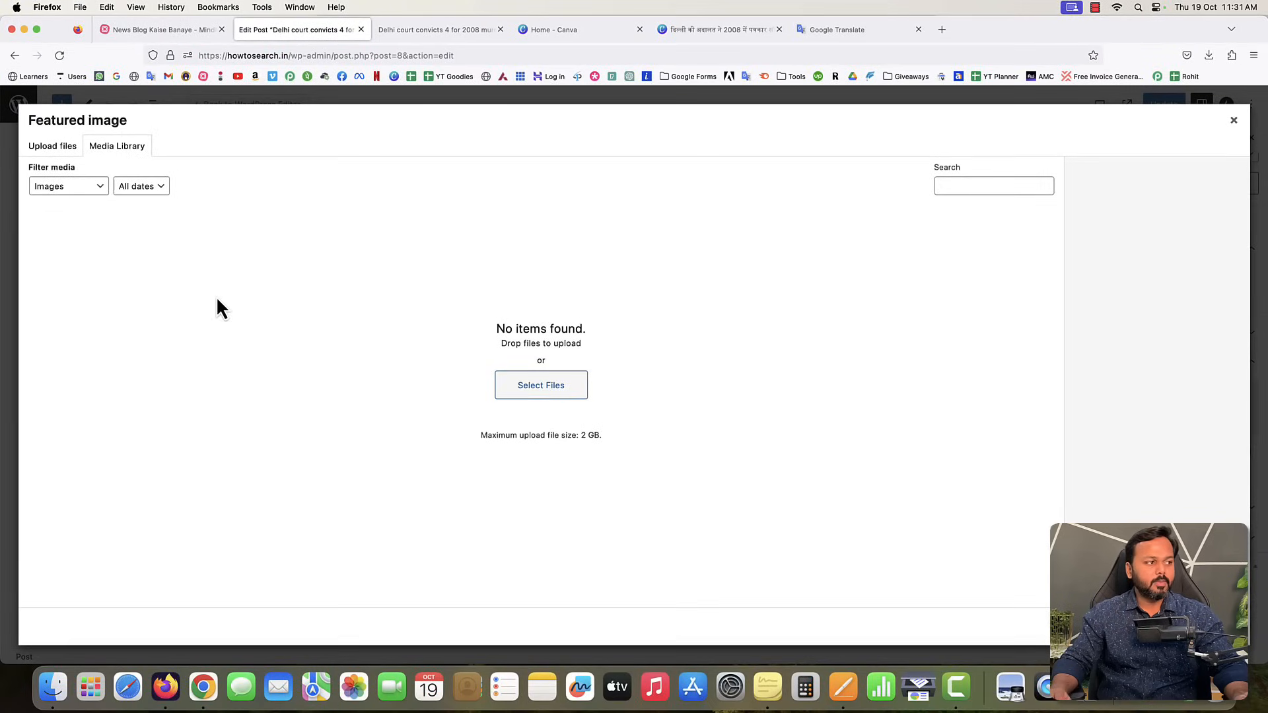
left_click_drag(34, 121, 92, 122)
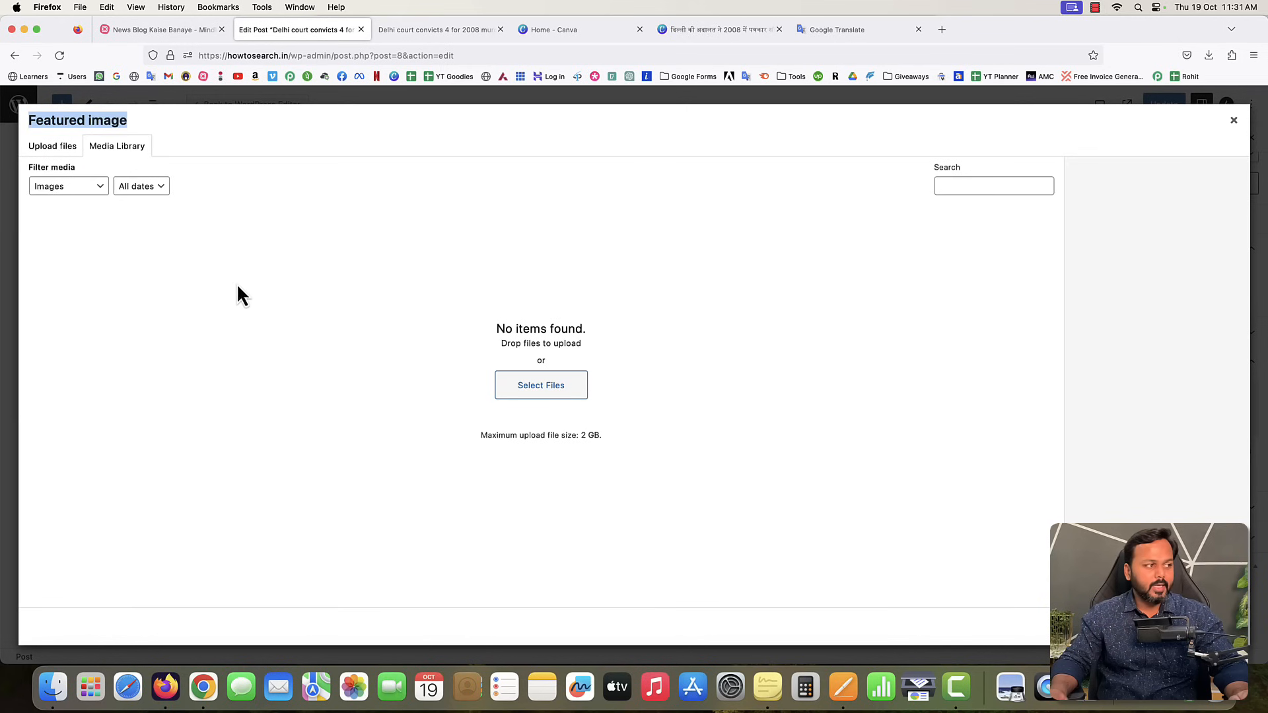
Step: Upload the Hindi thumbnail from Downloads, set it as featured image, and update the post
left_click(53, 146)
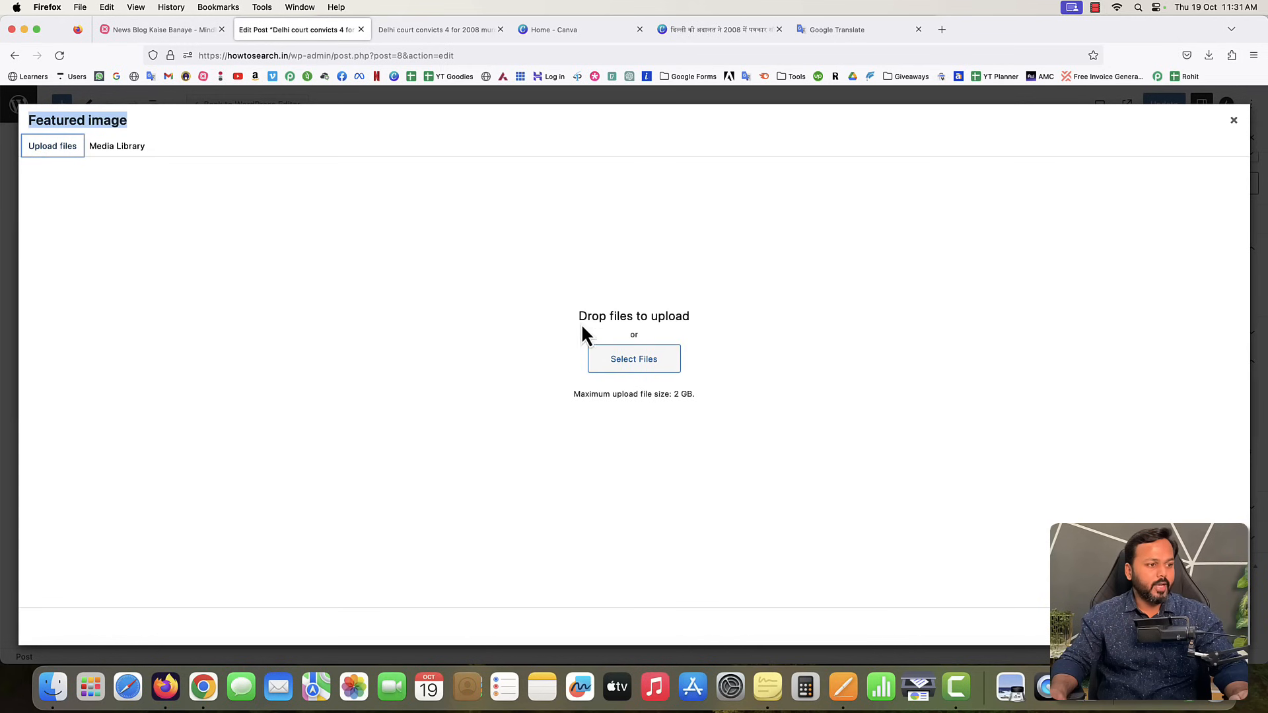
left_click(632, 359)
left_click(666, 86)
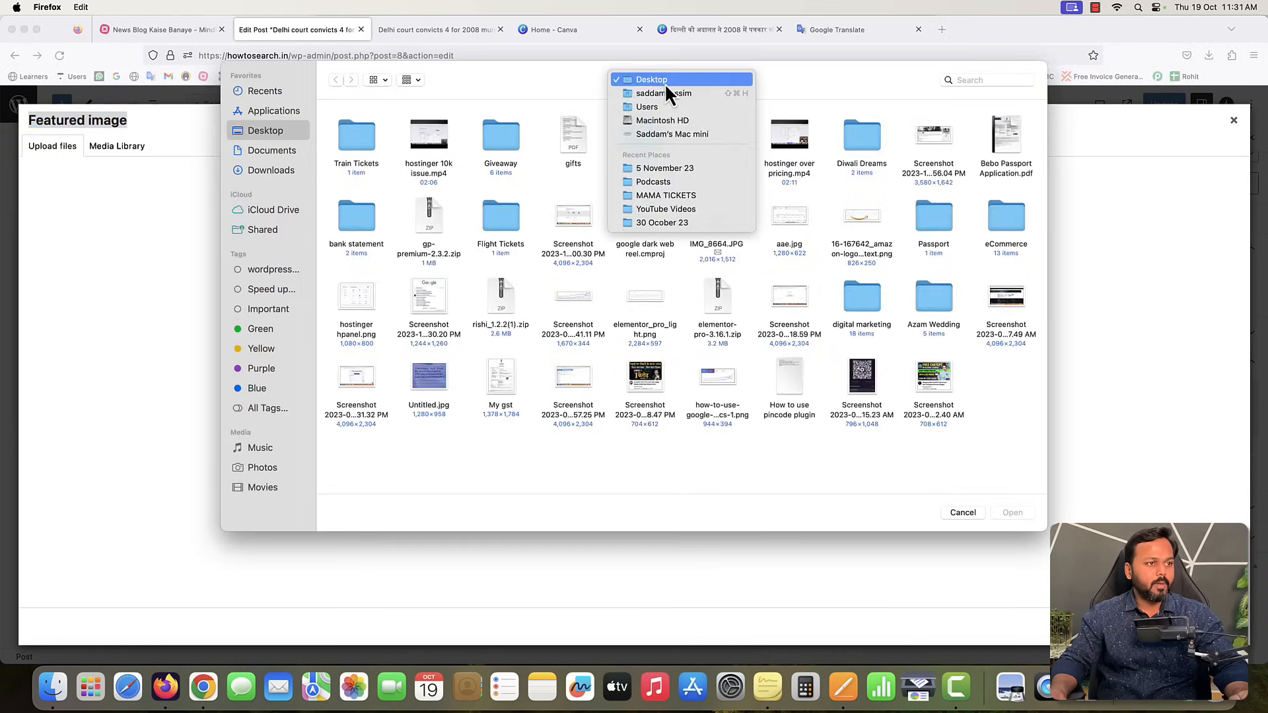
left_click(273, 172)
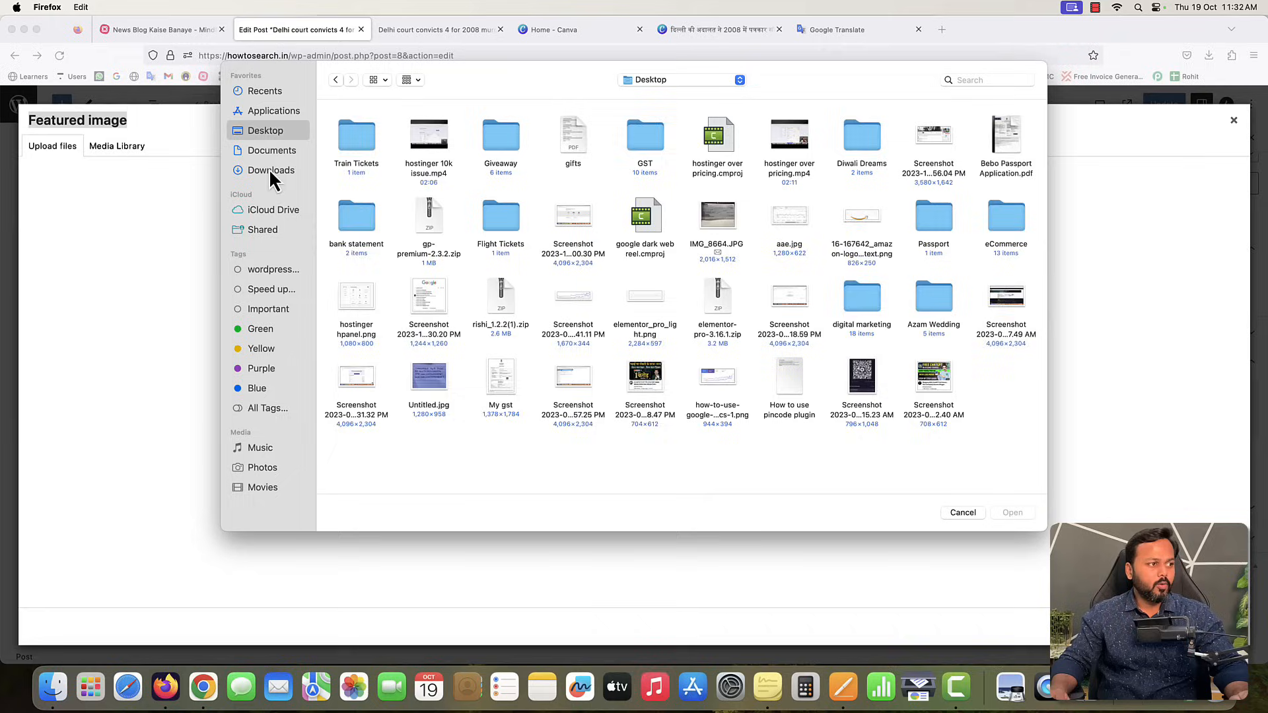
left_click(268, 170)
left_click(353, 139)
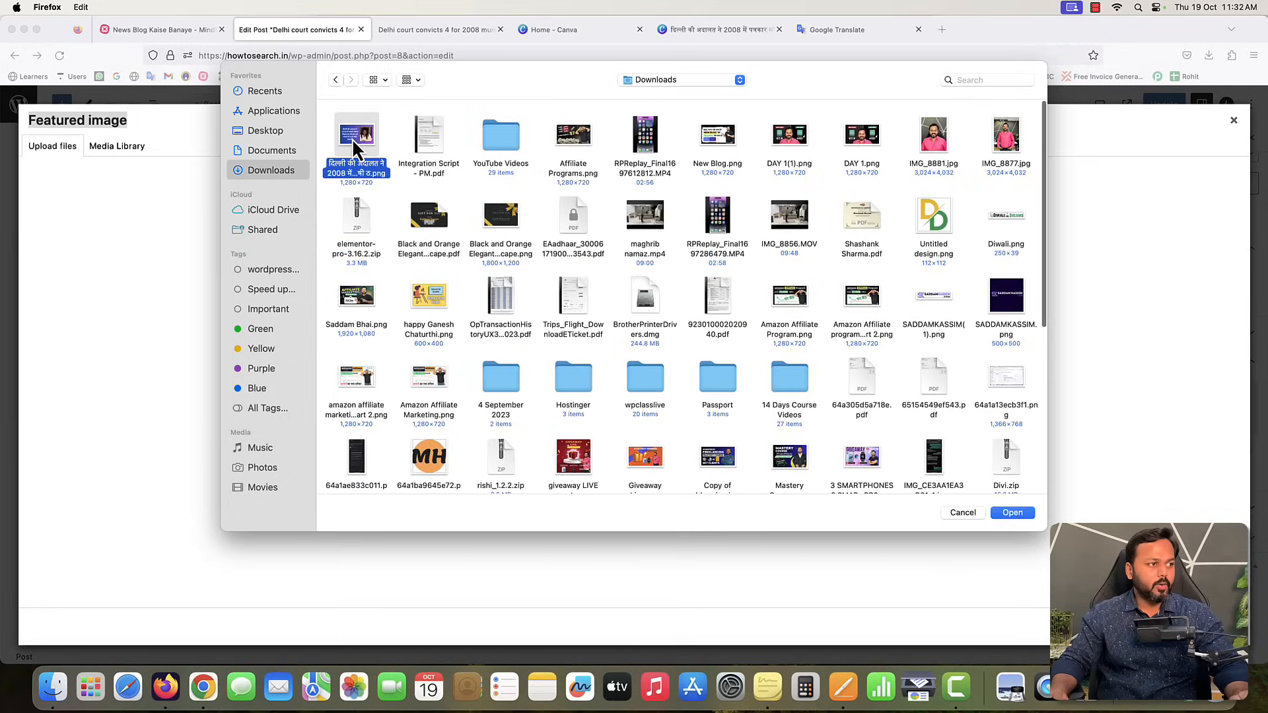
left_click(1012, 512)
left_click(272, 146)
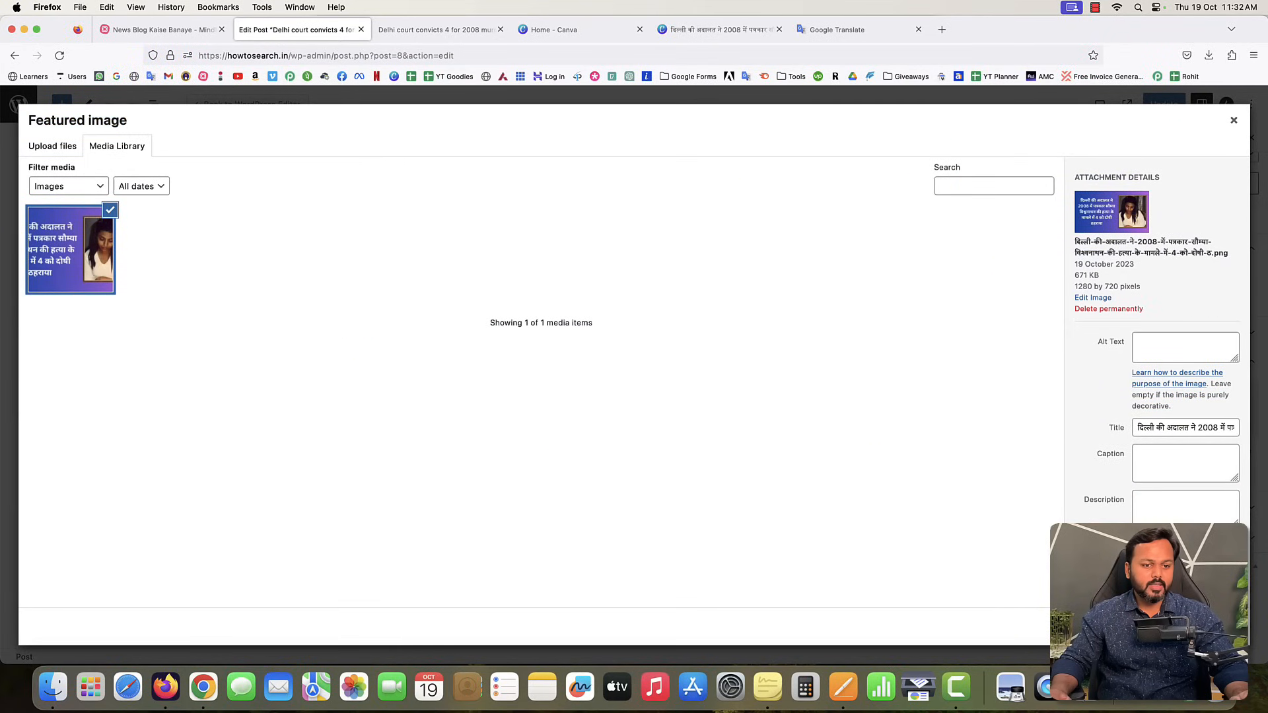
left_click(1196, 626)
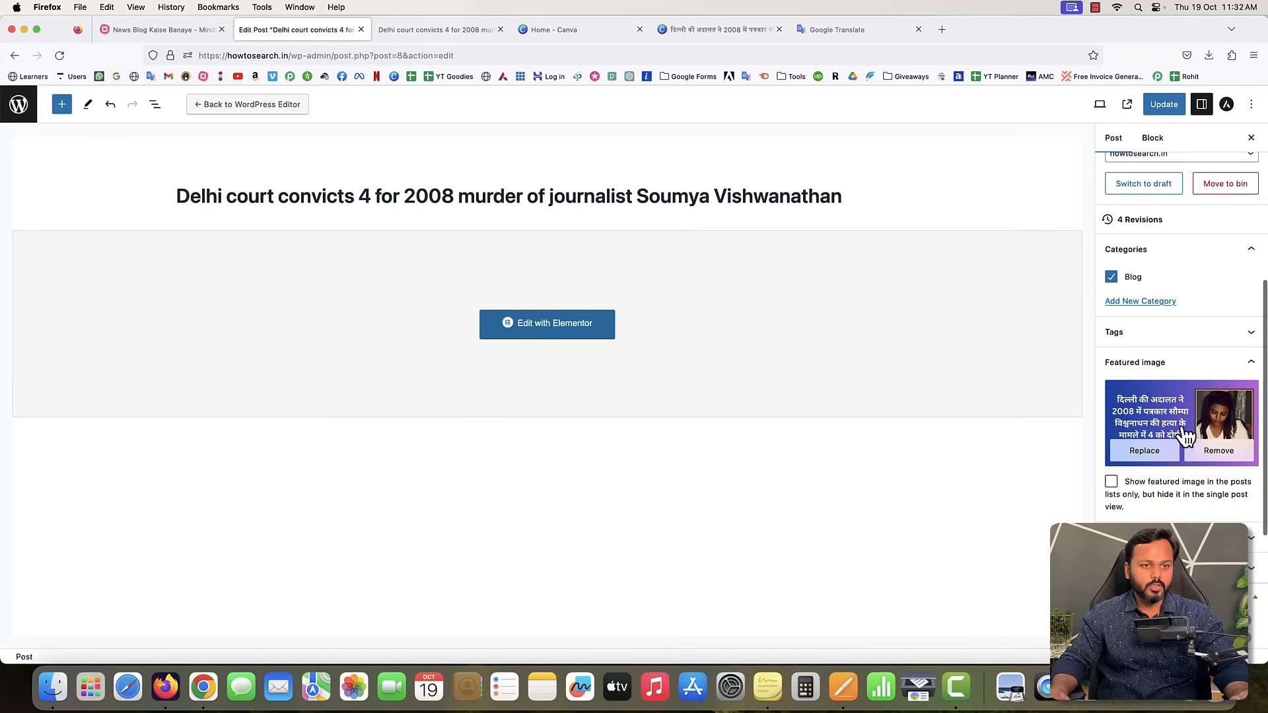
left_click(1164, 106)
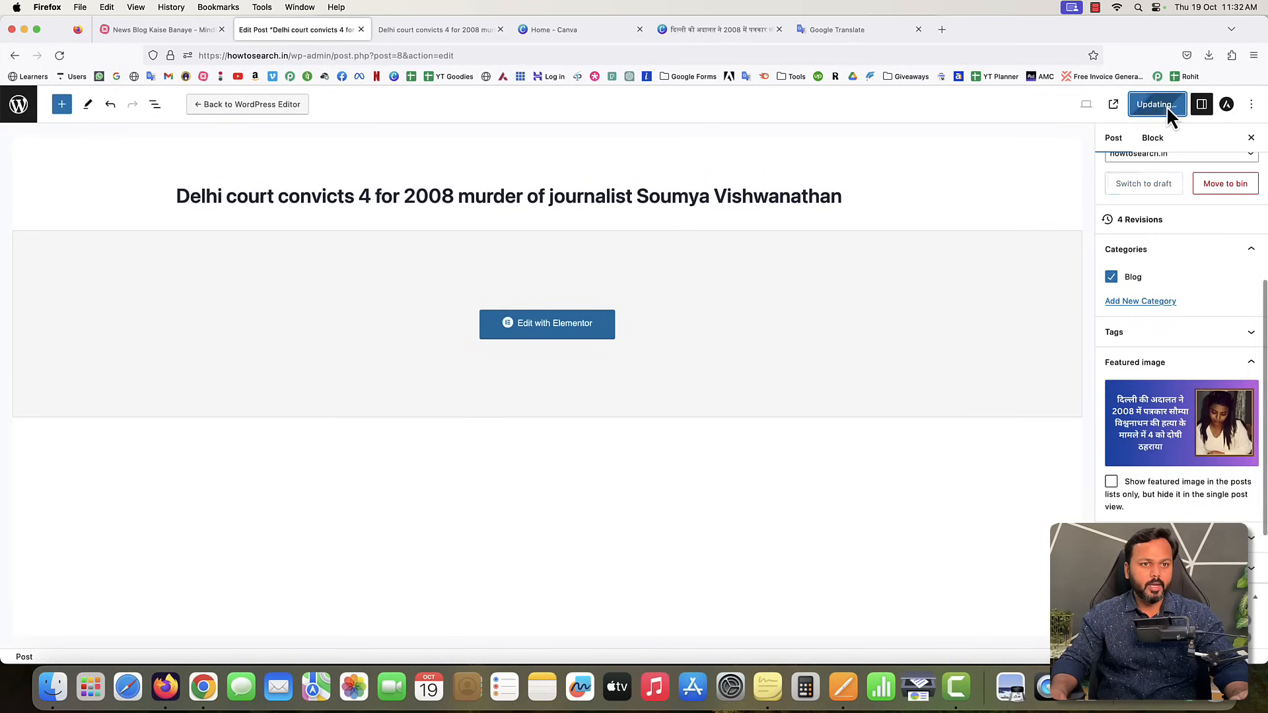
left_click(421, 31)
left_click(295, 142)
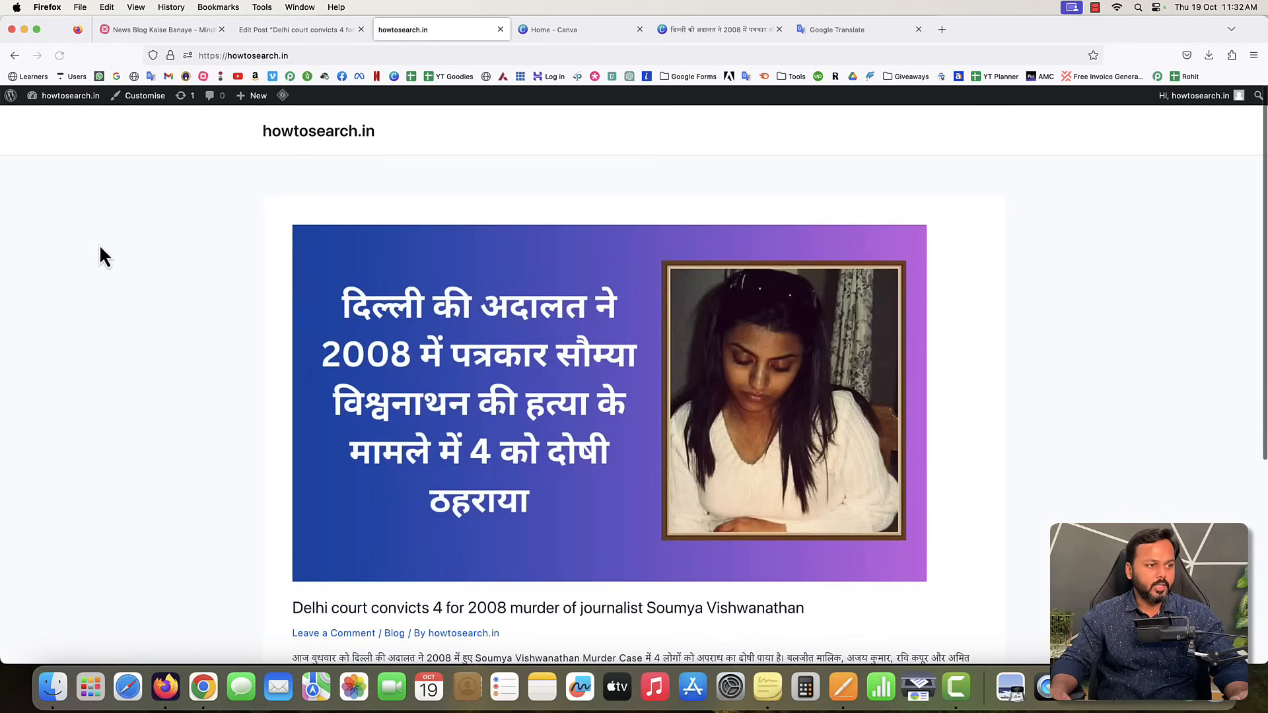
scroll(667, 275, "down", 3)
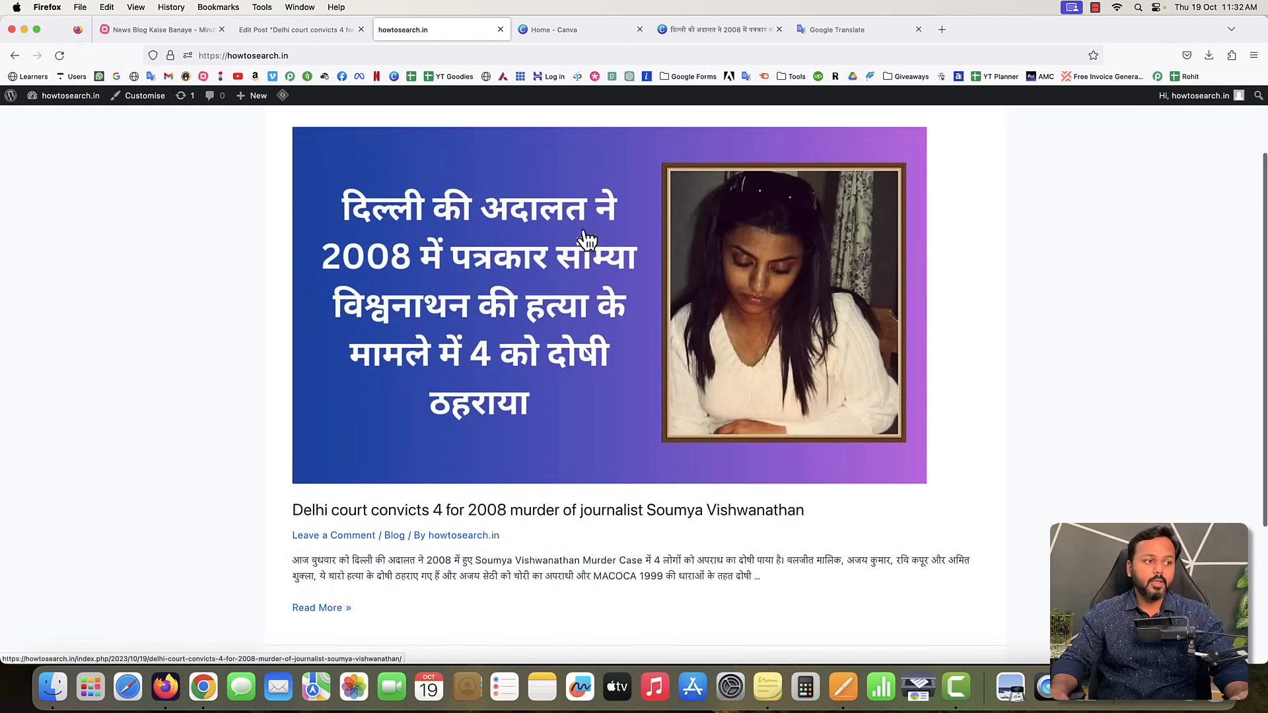
left_click(419, 373)
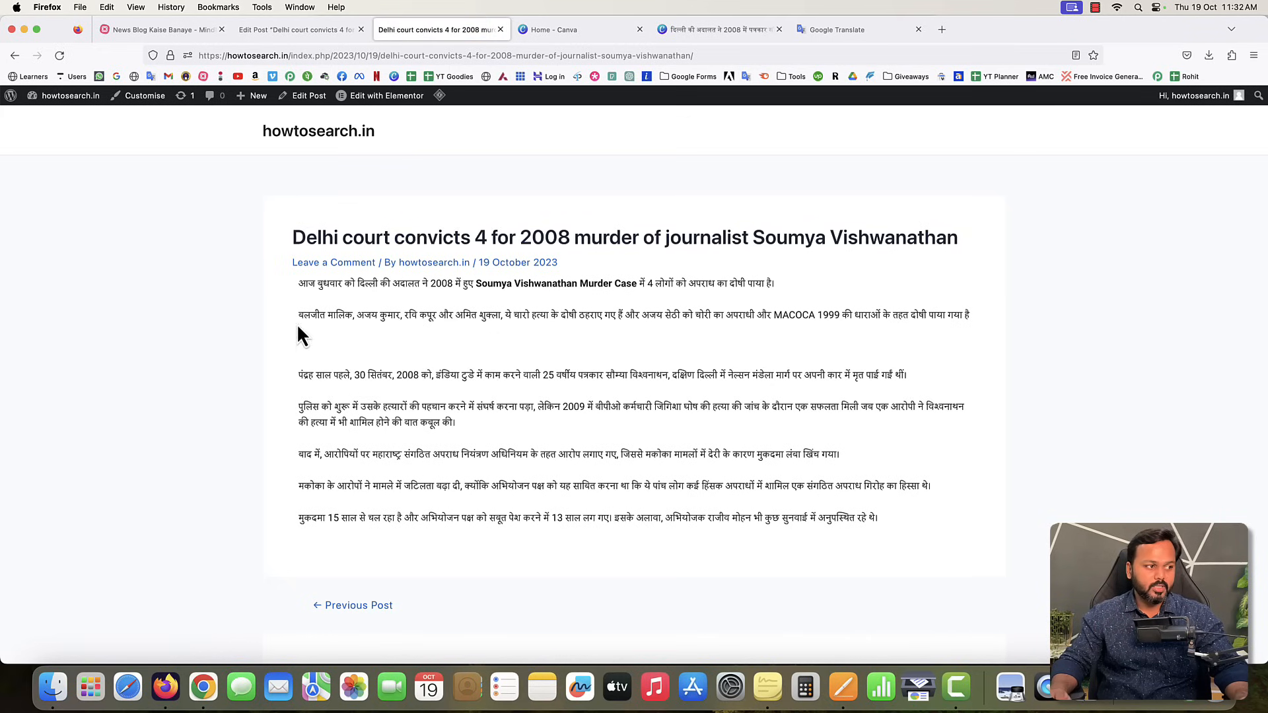
left_click_drag(302, 280, 350, 354)
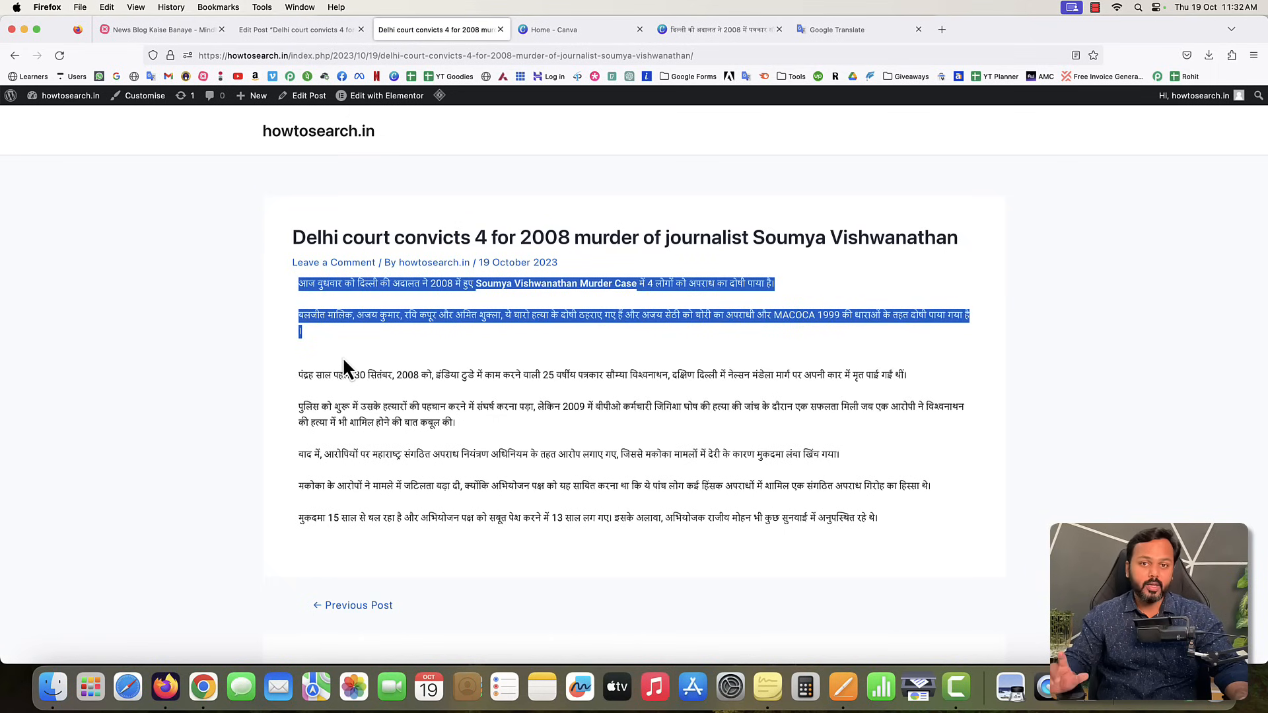
left_click(310, 27)
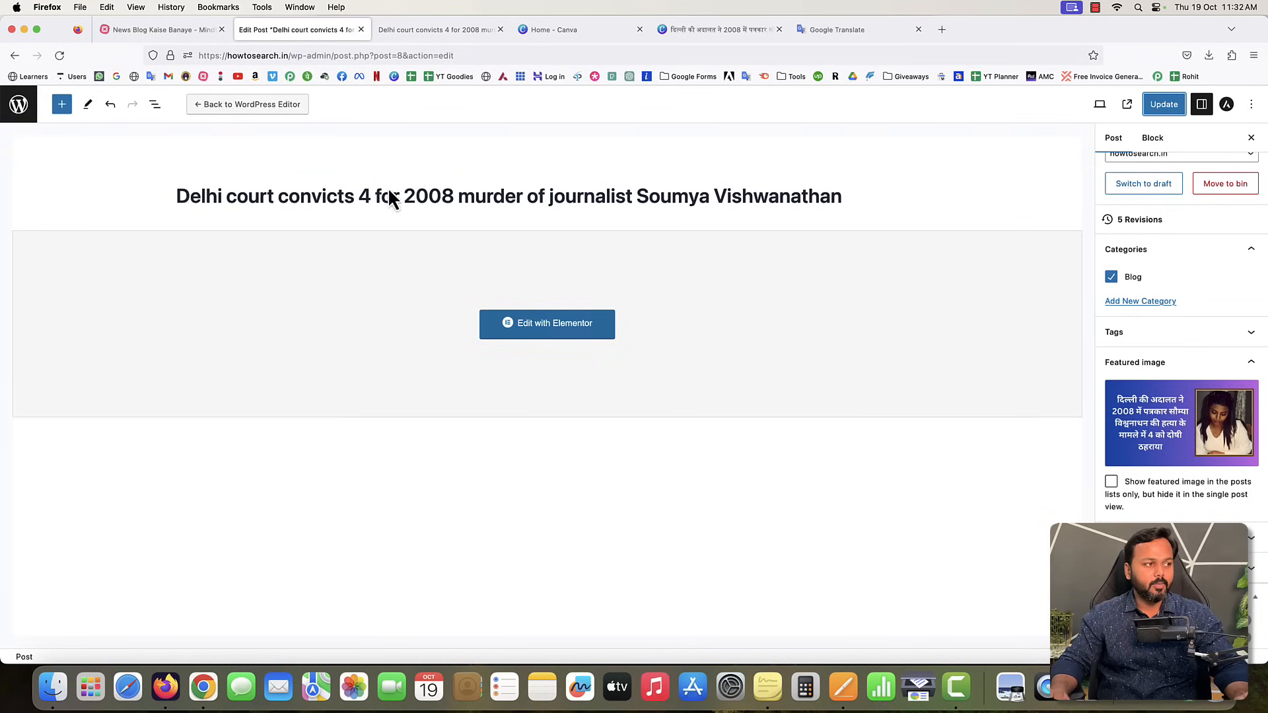
Step: In Elementor, insert an Image widget with the news thumbnail after the second paragraph
left_click(553, 330)
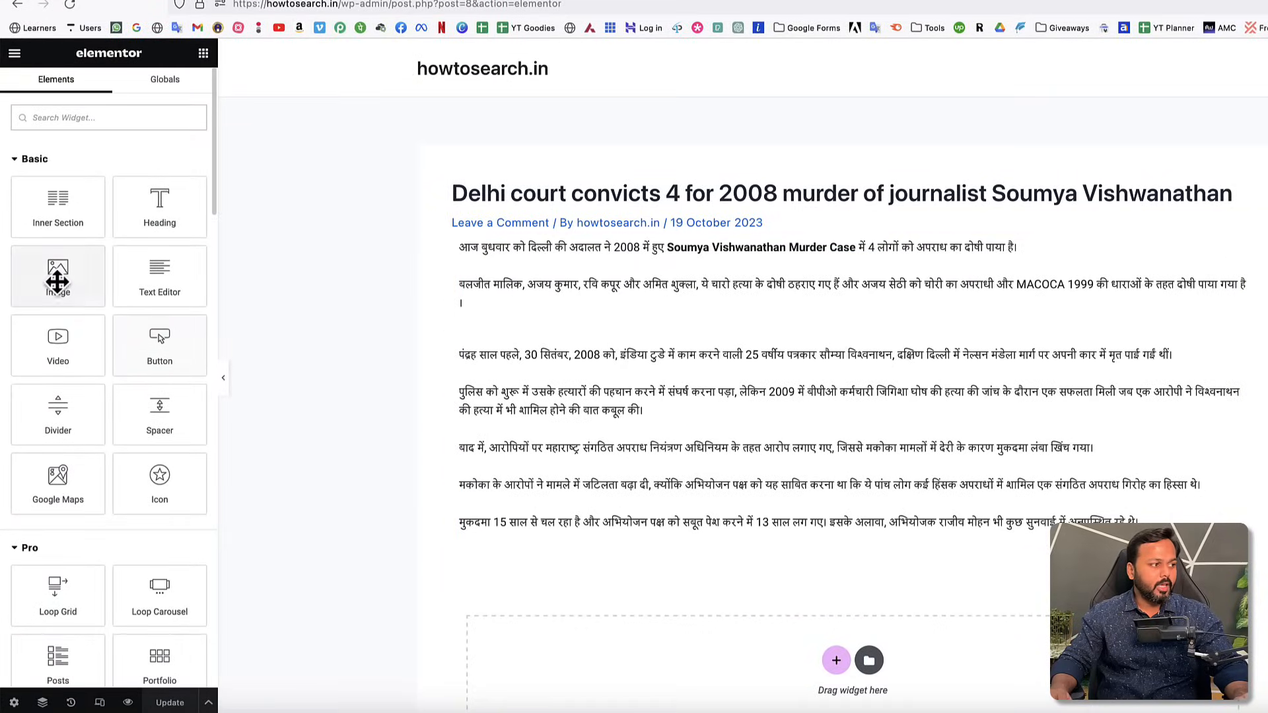
left_click_drag(53, 278, 555, 311)
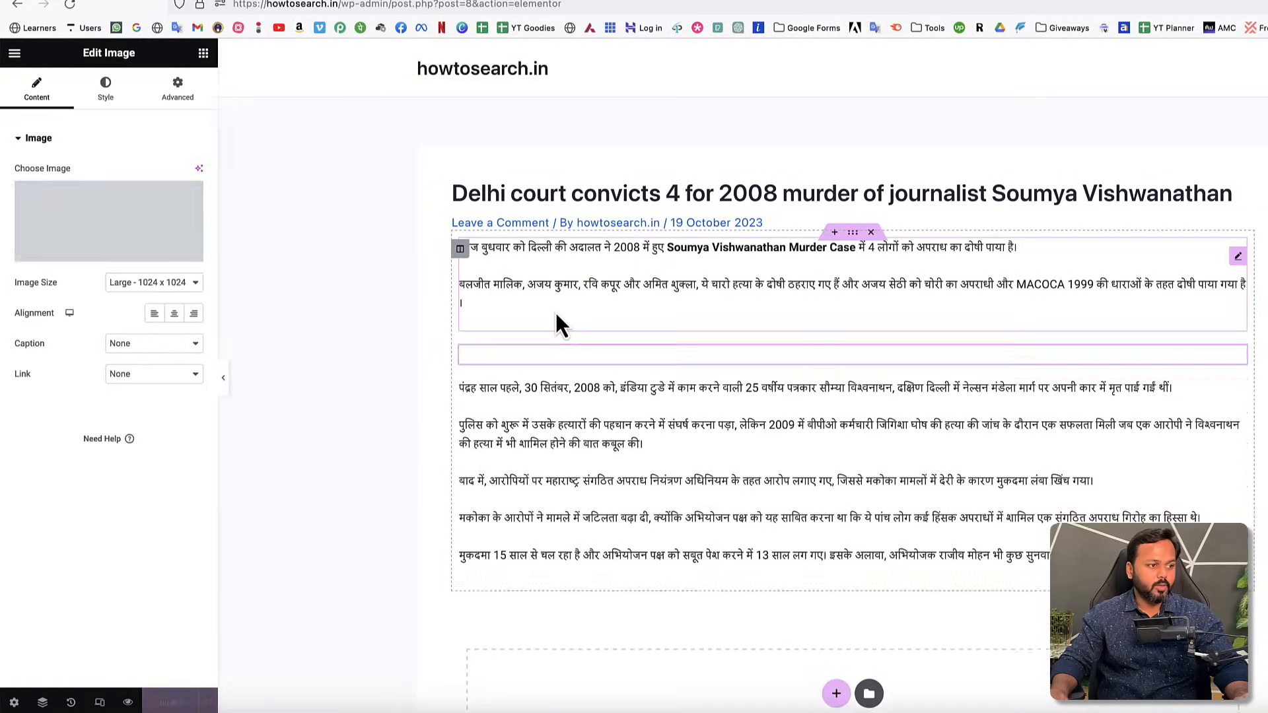
scroll(977, 383, "down", 2)
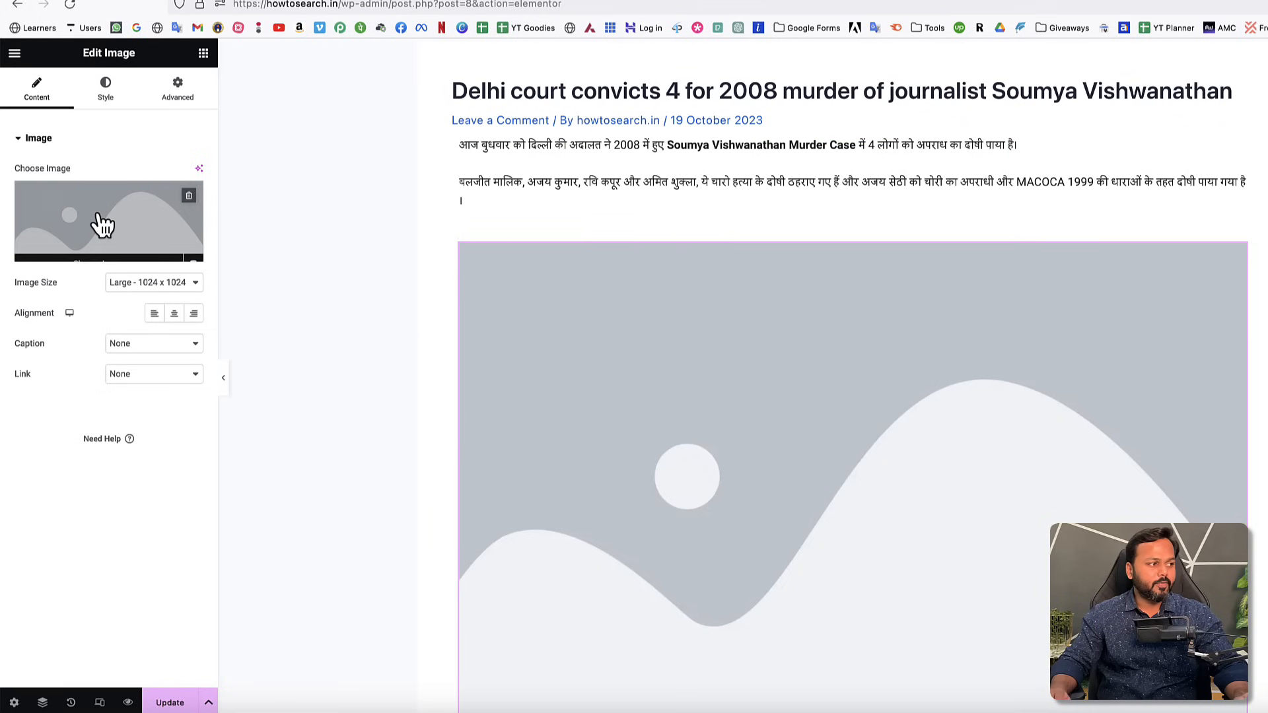
left_click(99, 261)
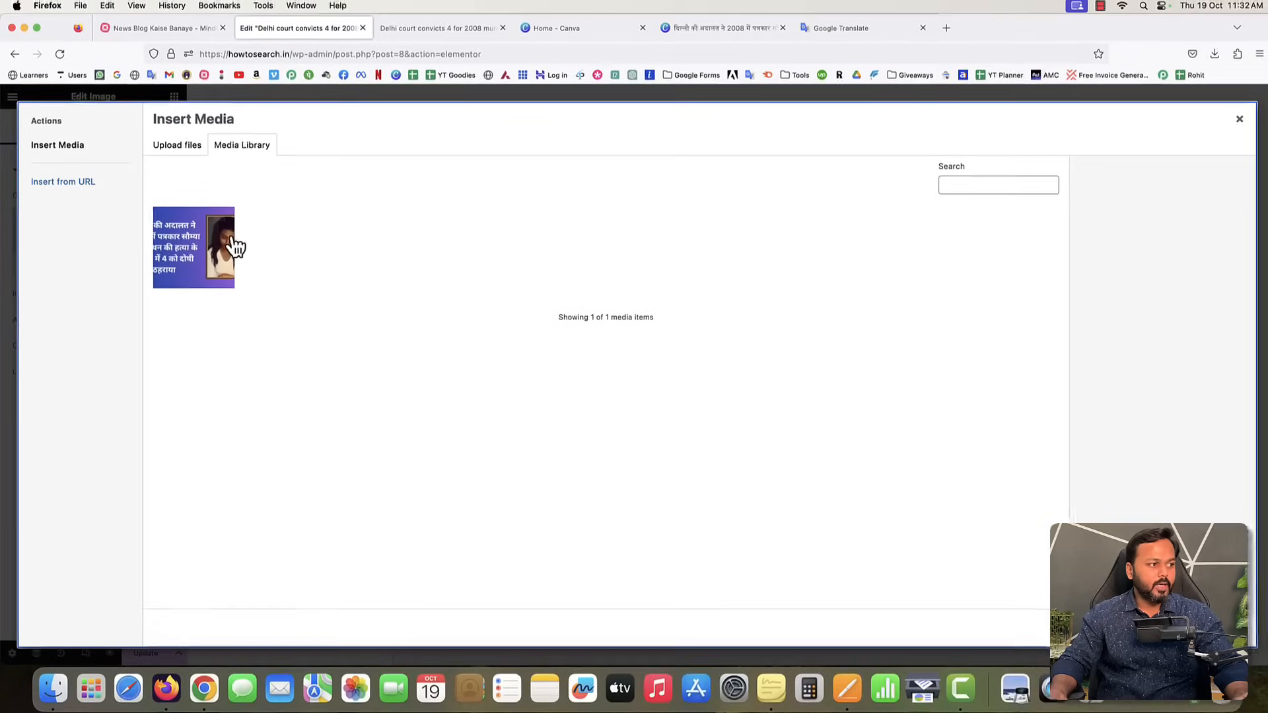
left_click(236, 246)
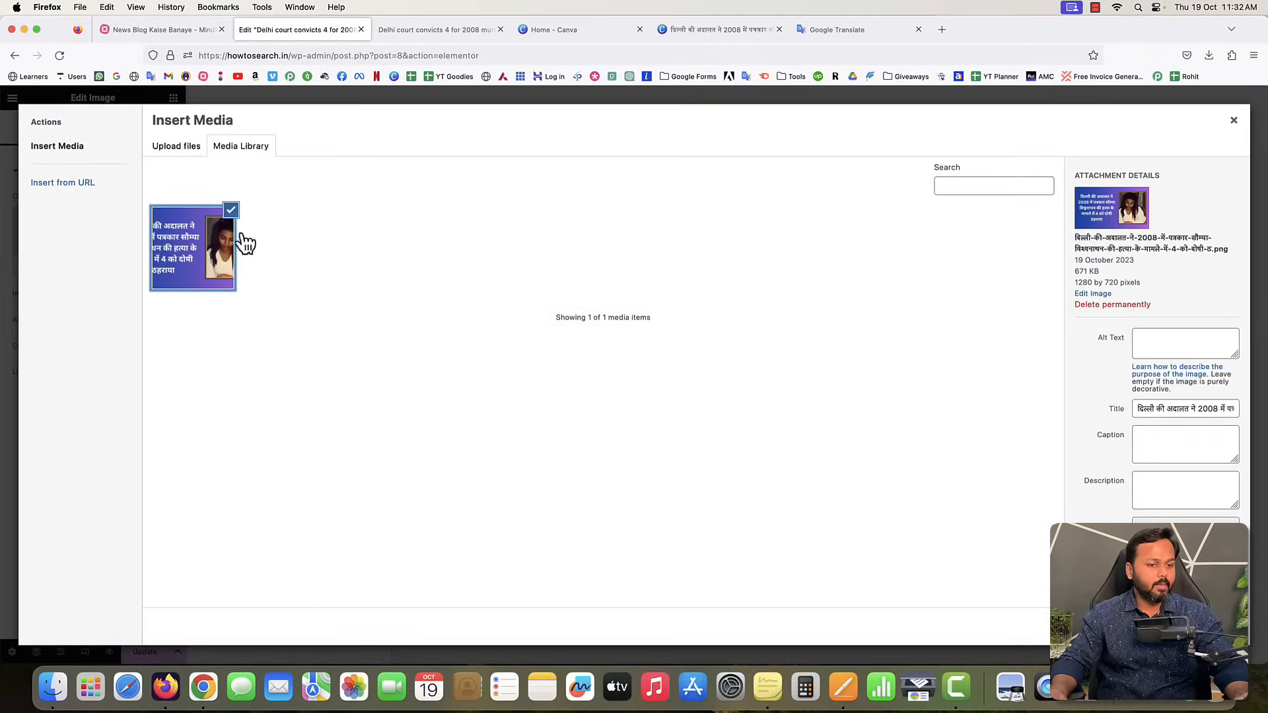
left_click(1214, 625)
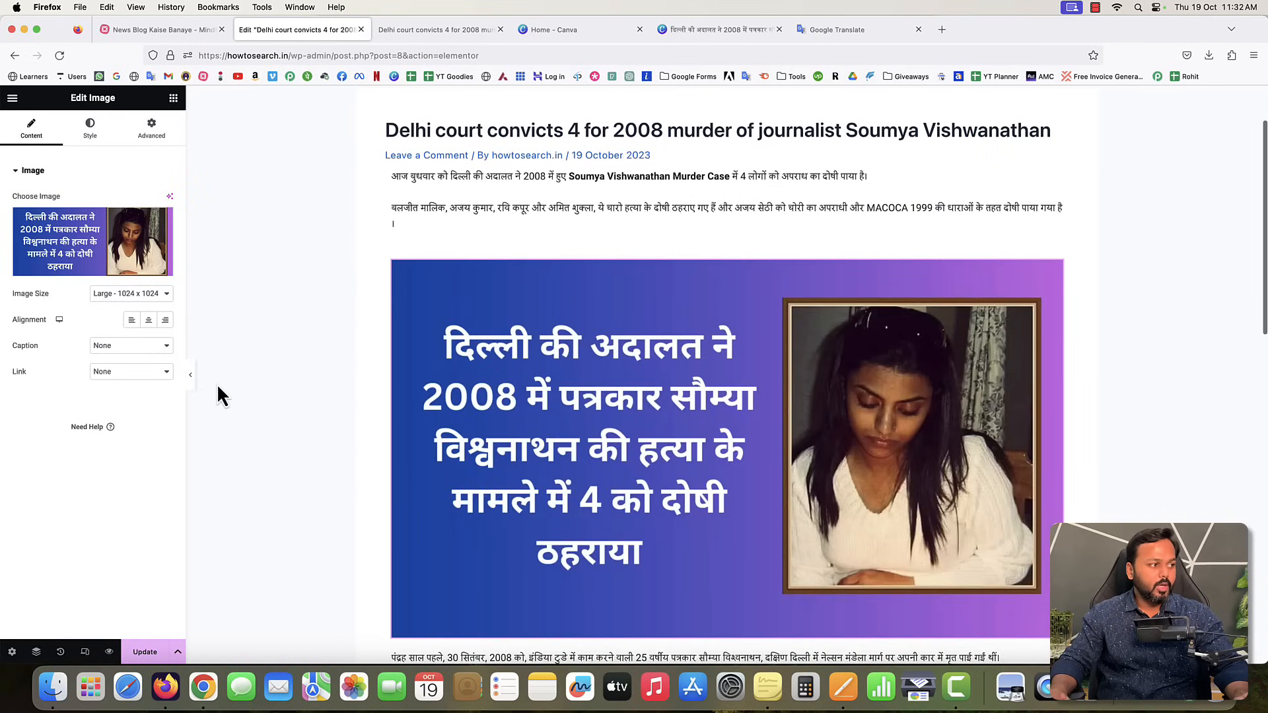
Step: Set the image size to Full, then go to the live site's homepage
left_click(124, 295)
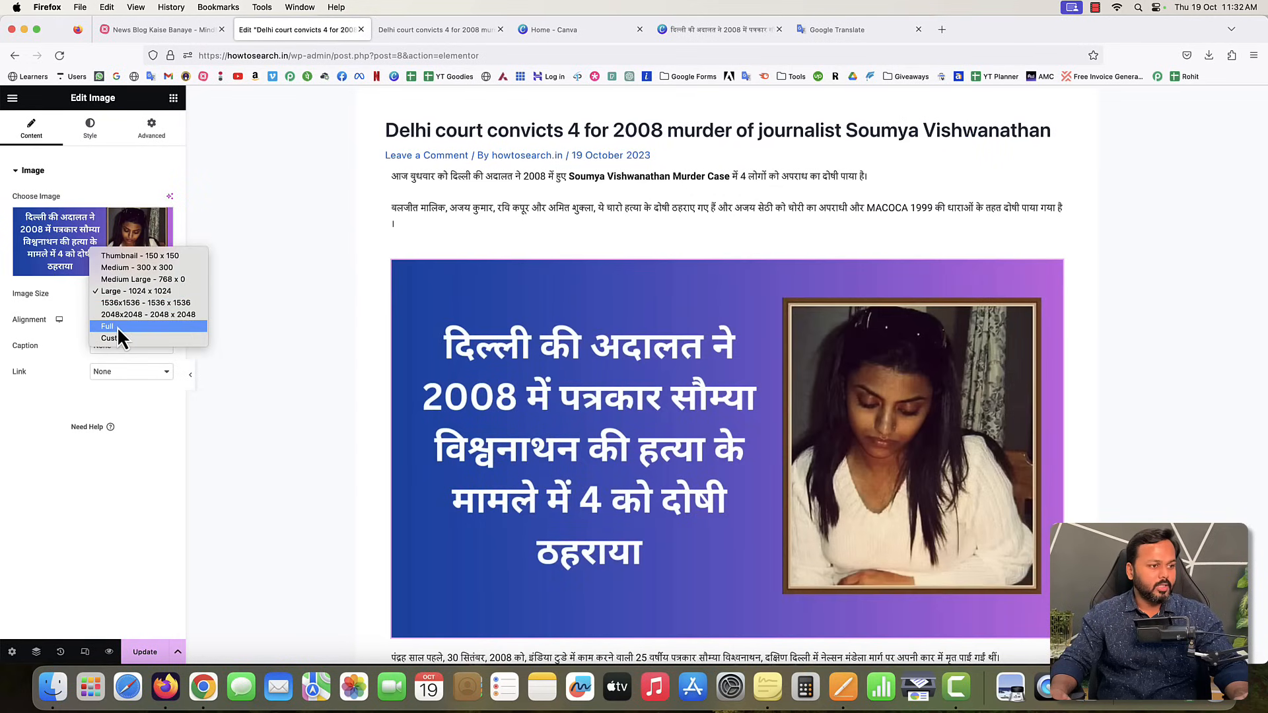
left_click(117, 326)
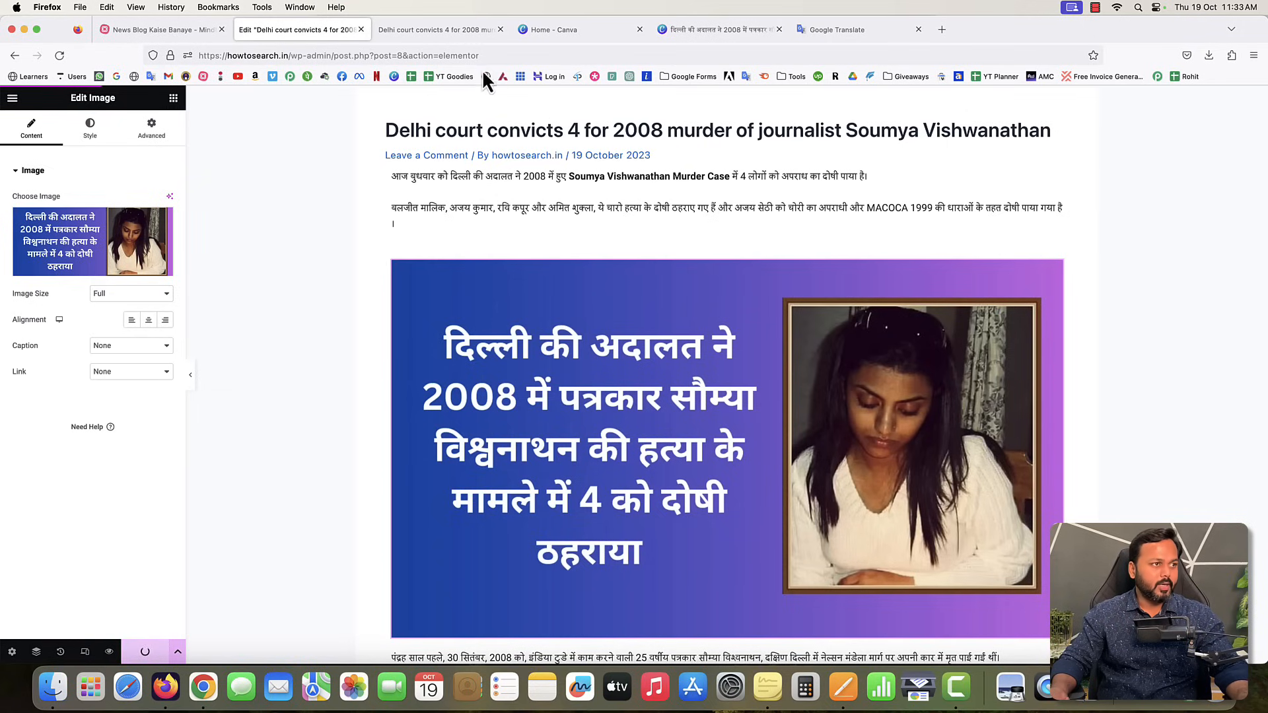
left_click(423, 28)
left_click(303, 136)
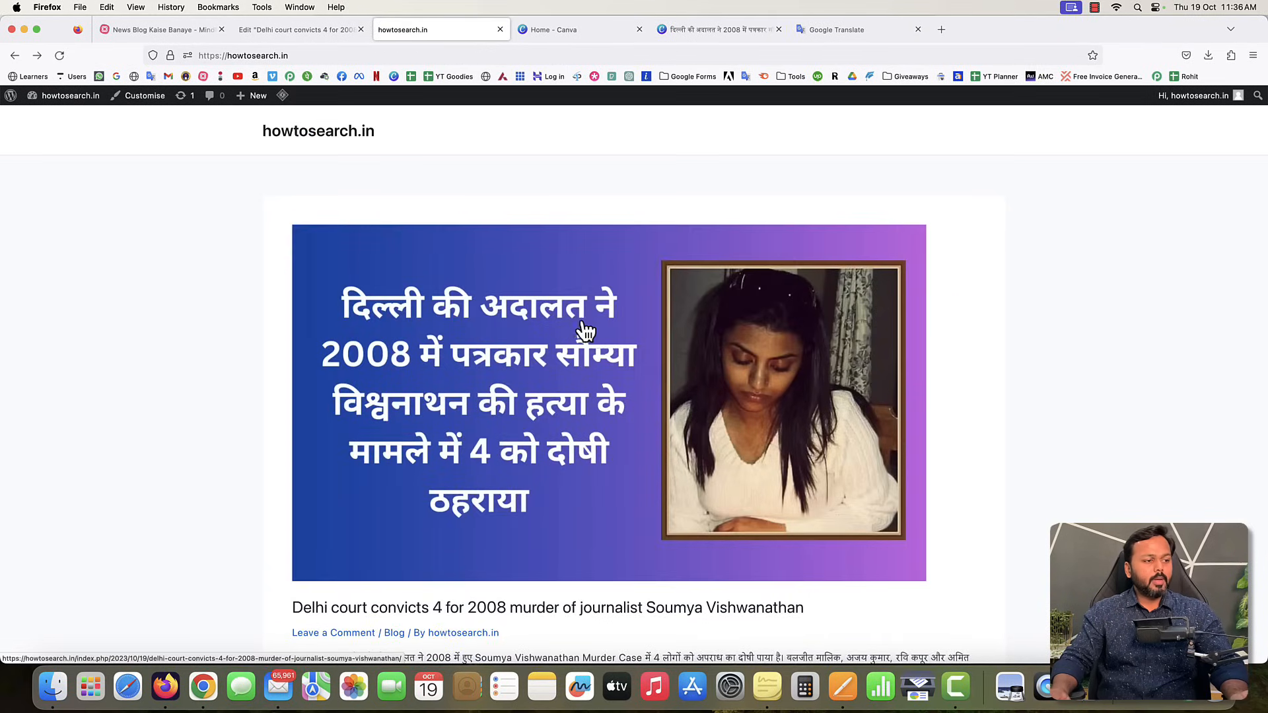
Step: Open the Delhi court post from the homepage and scroll down to its Hindi headline image
scroll(587, 330, "down", 2)
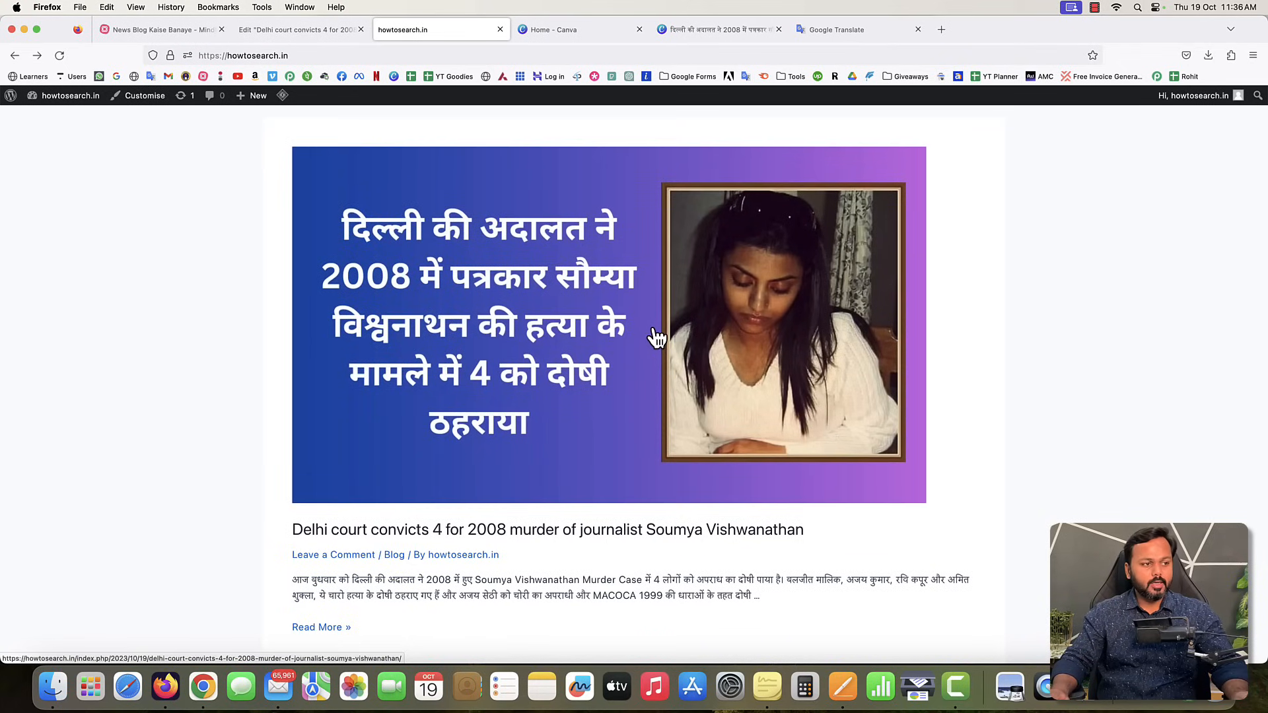
scroll(547, 420, "down", 1)
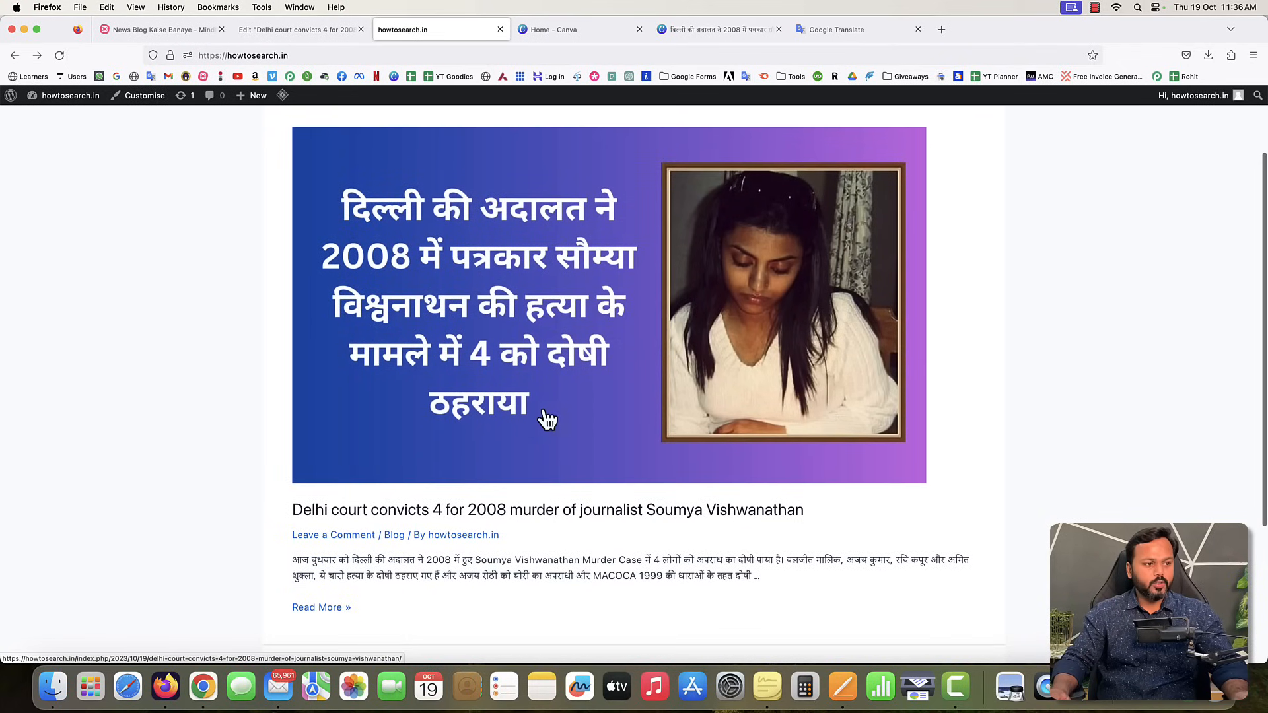
left_click(561, 365)
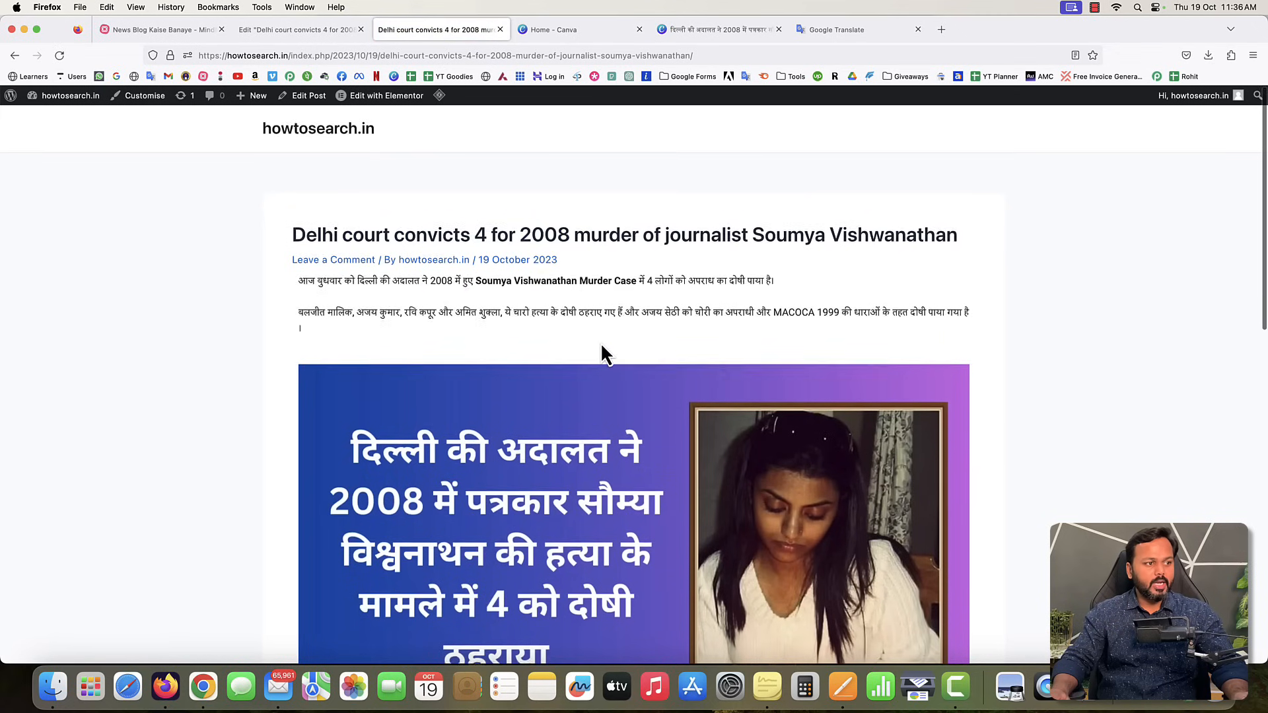
scroll(601, 346, "down", 1)
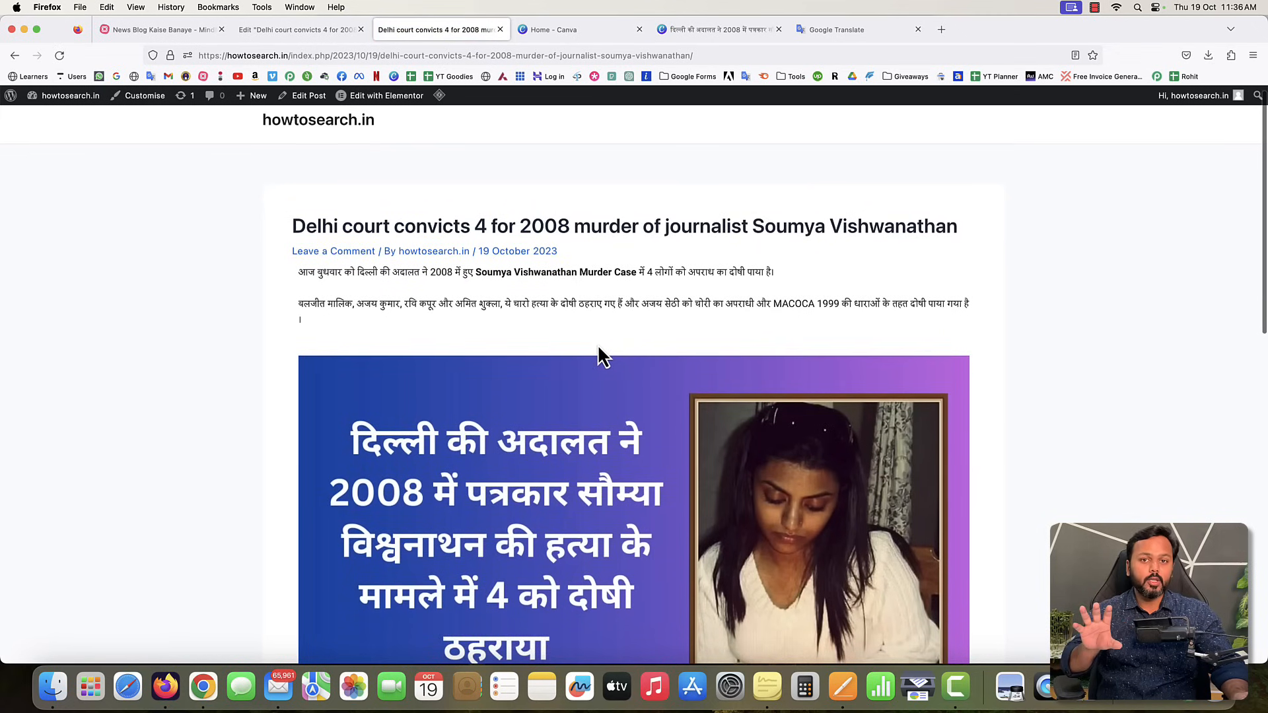
left_click_drag(366, 269, 532, 294)
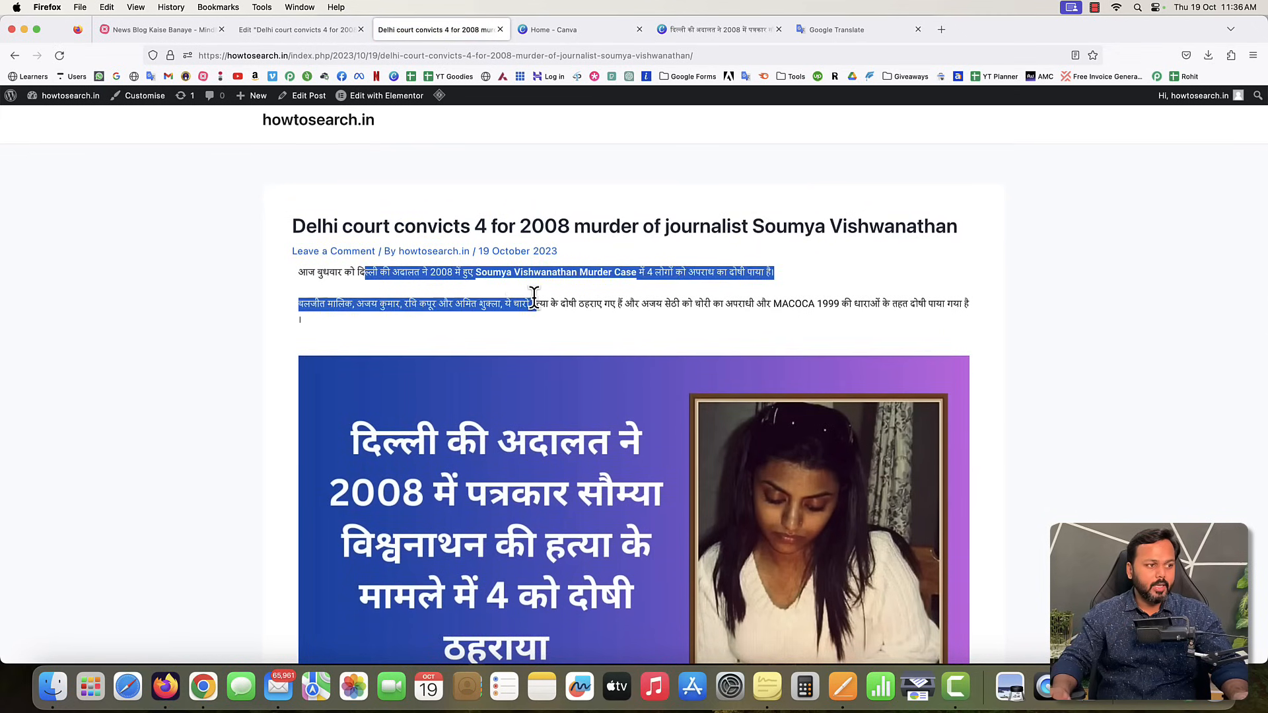
scroll(720, 300, "down", 5)
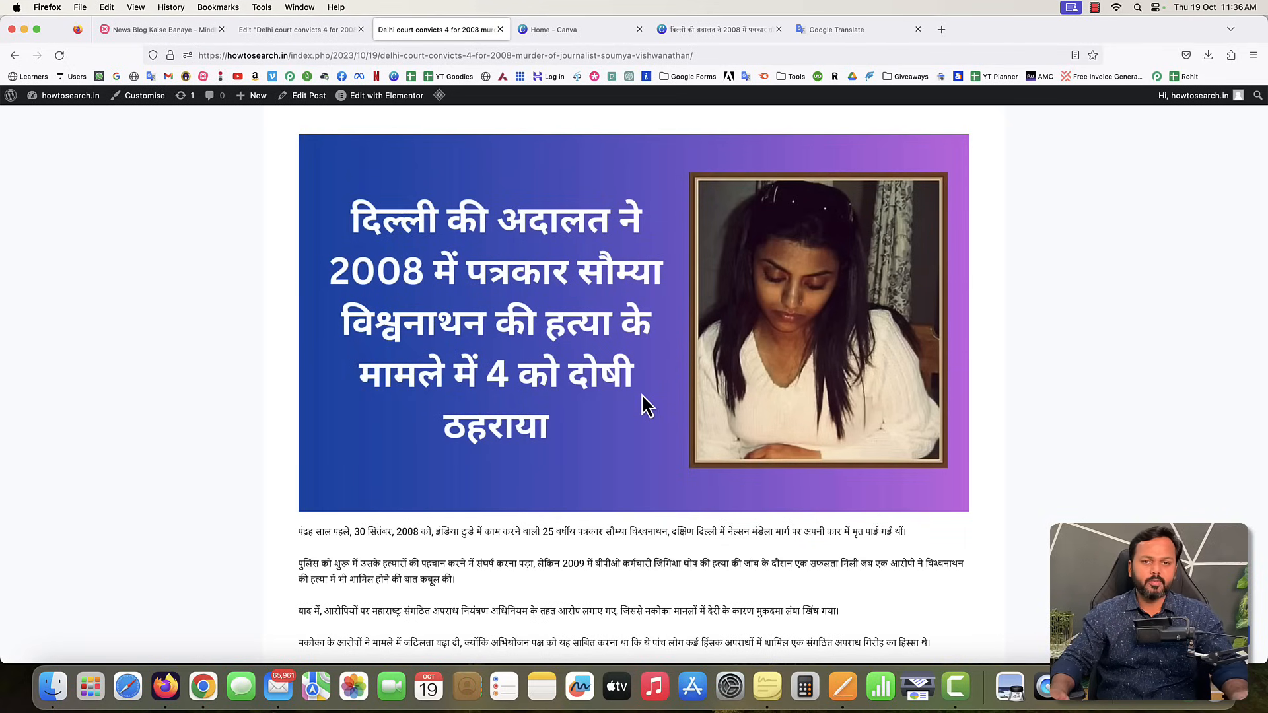
scroll(640, 393, "down", 5)
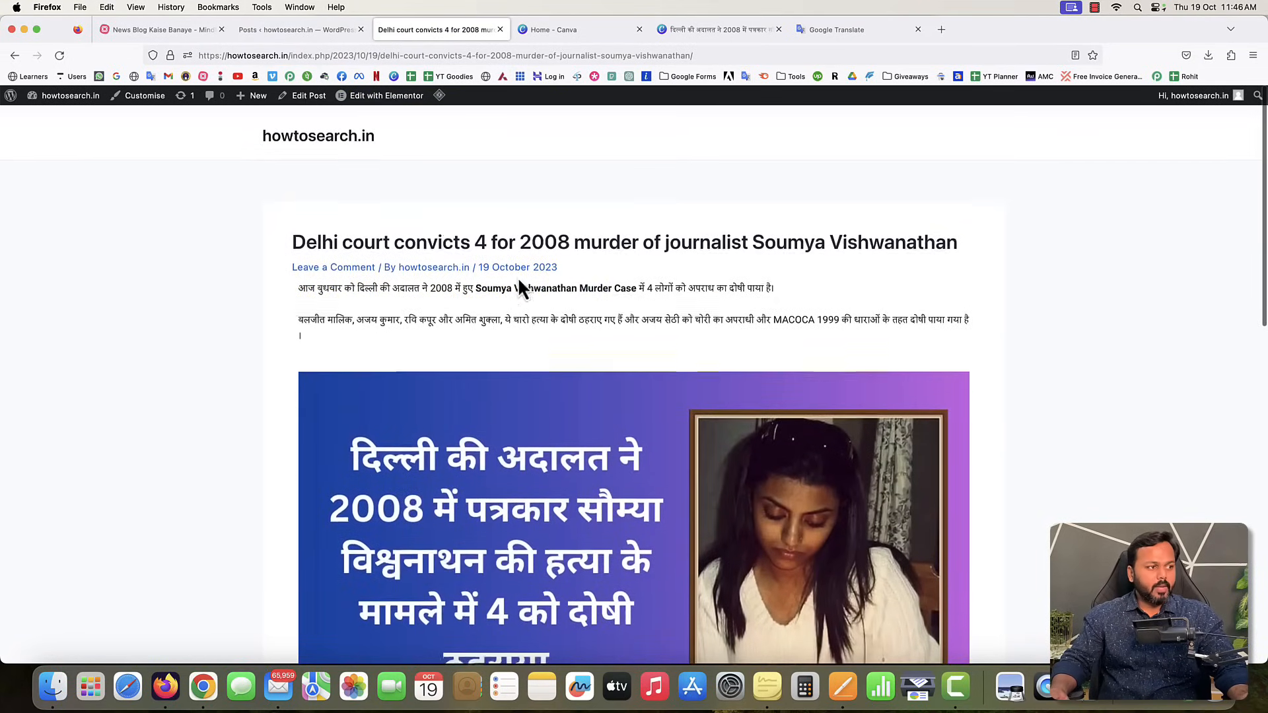
Step: Translate the selected English headline into Hindi with Google Translate and copy the translation
left_click_drag(297, 236, 959, 238)
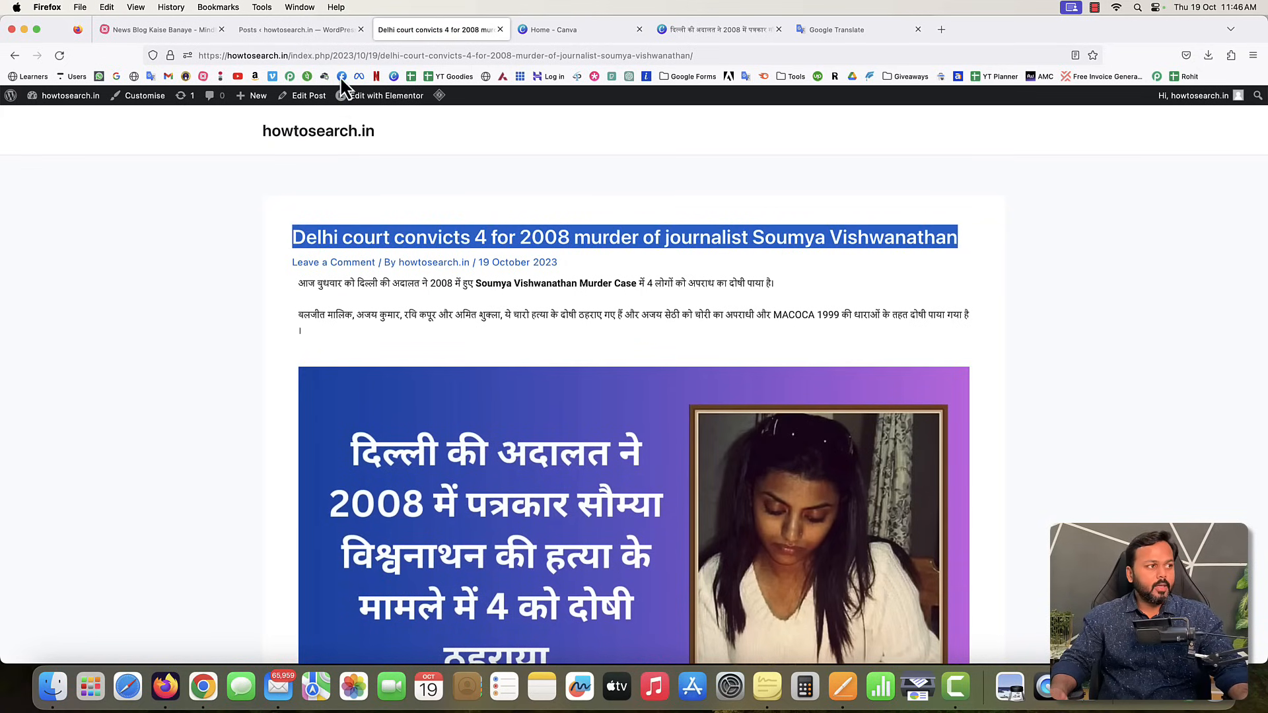
left_click(298, 31)
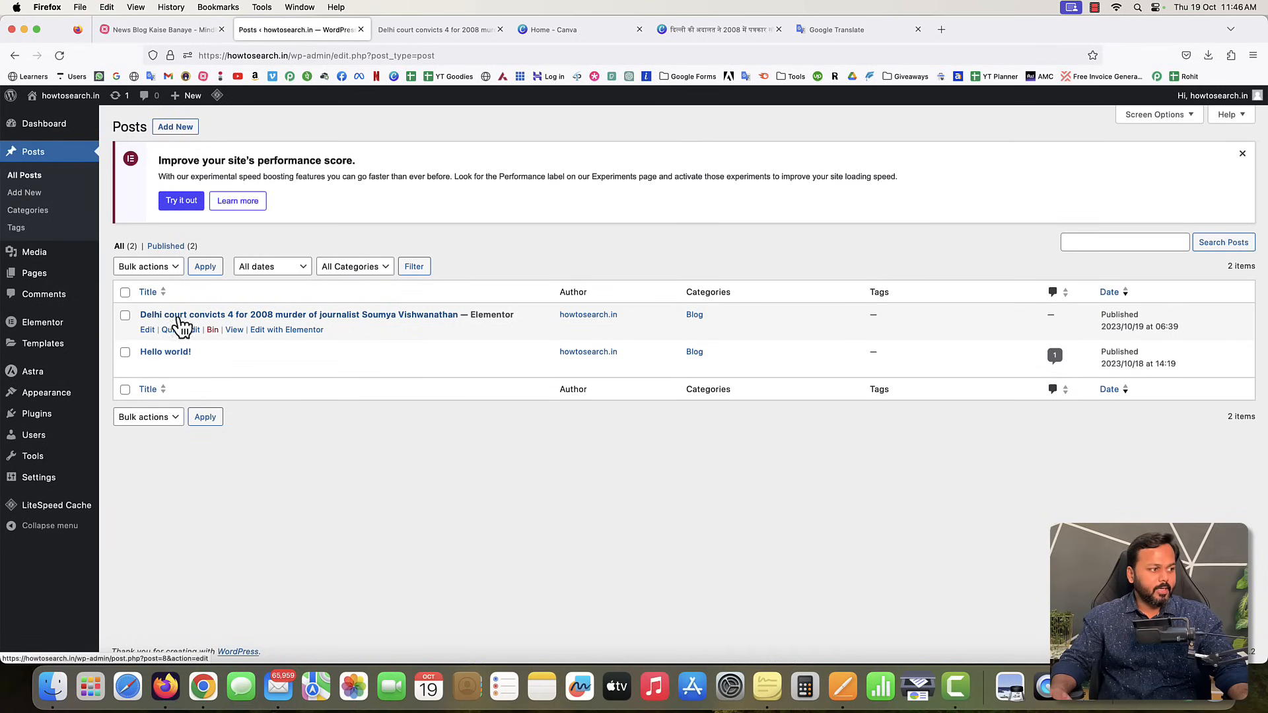
left_click(439, 34)
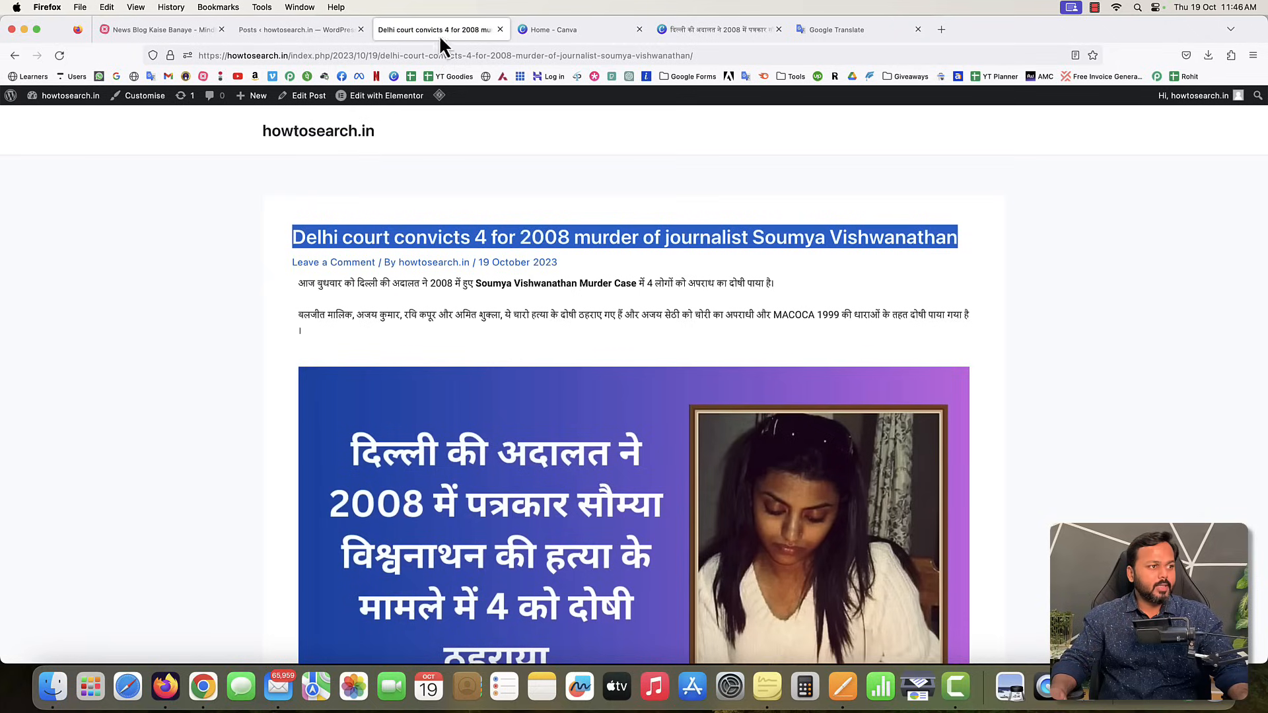
right_click(469, 245)
left_click(482, 250)
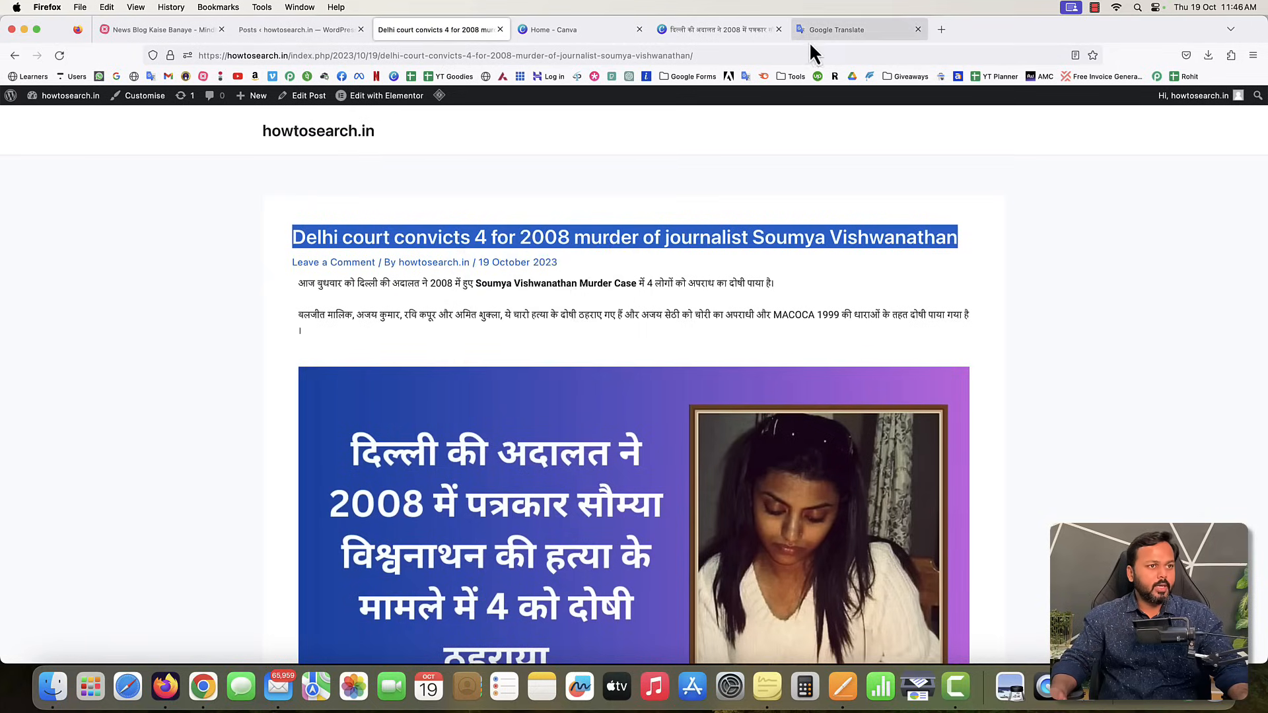
left_click(826, 39)
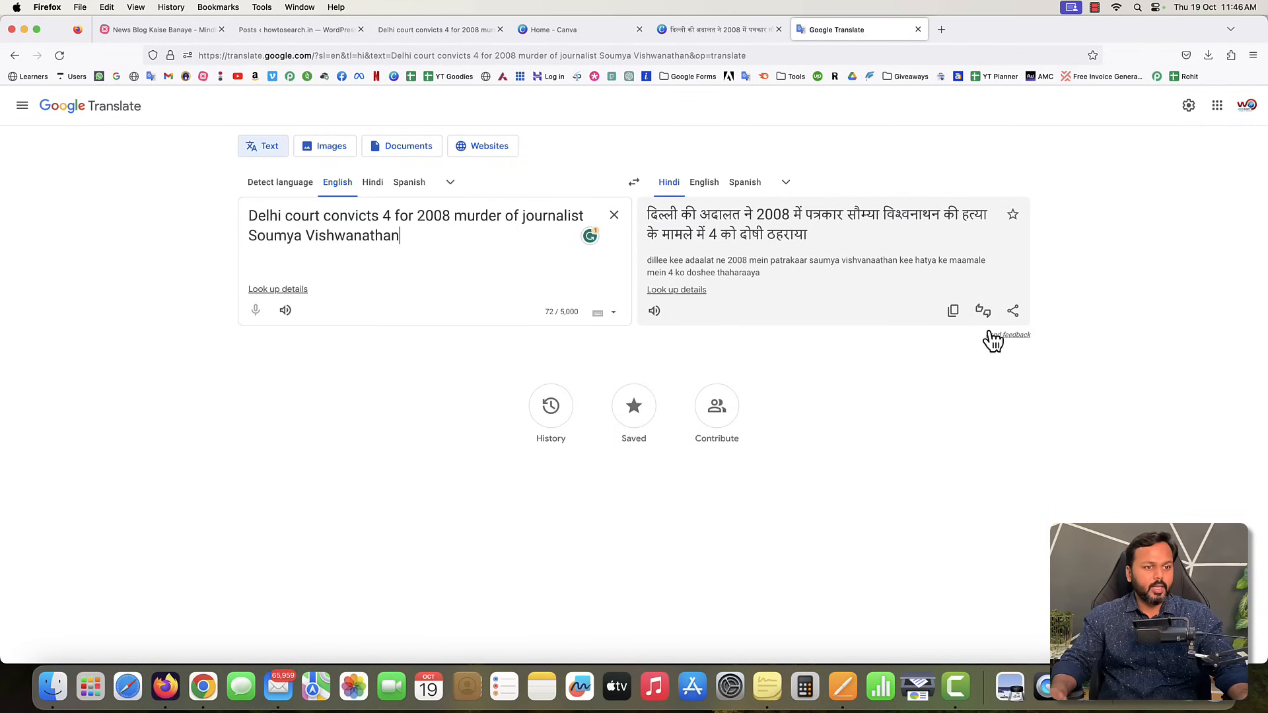
left_click(954, 313)
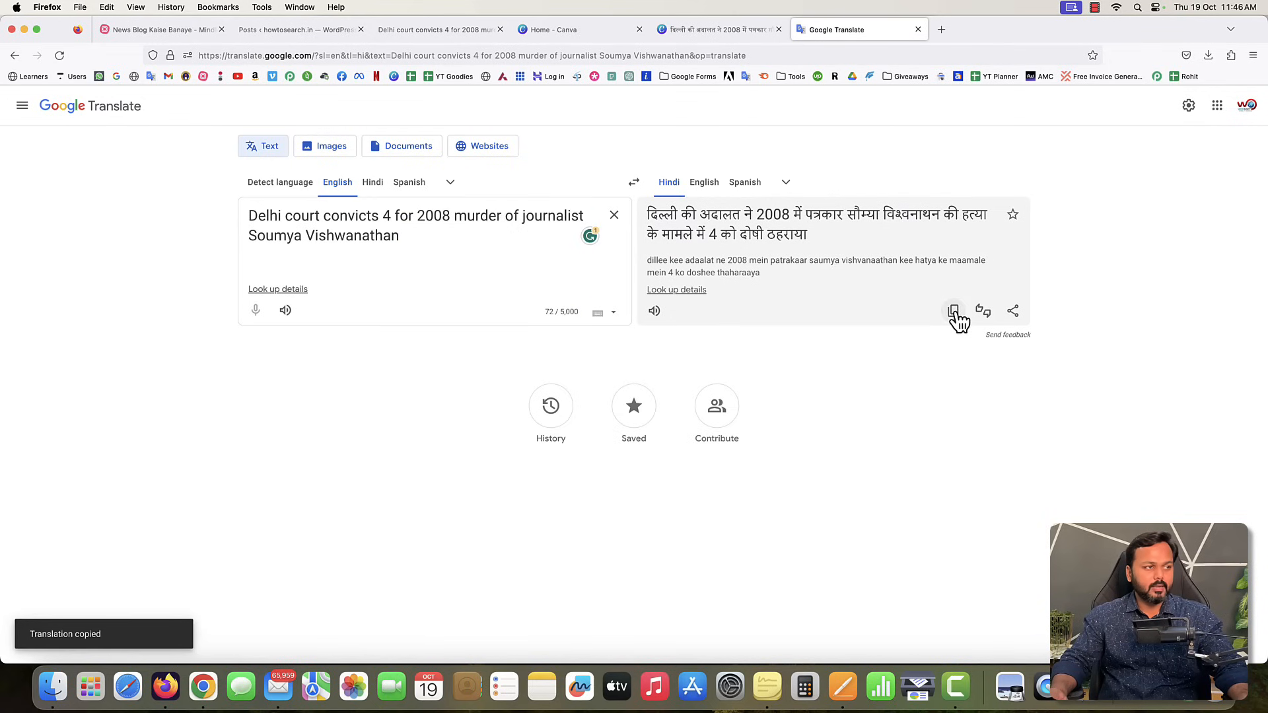
left_click(275, 29)
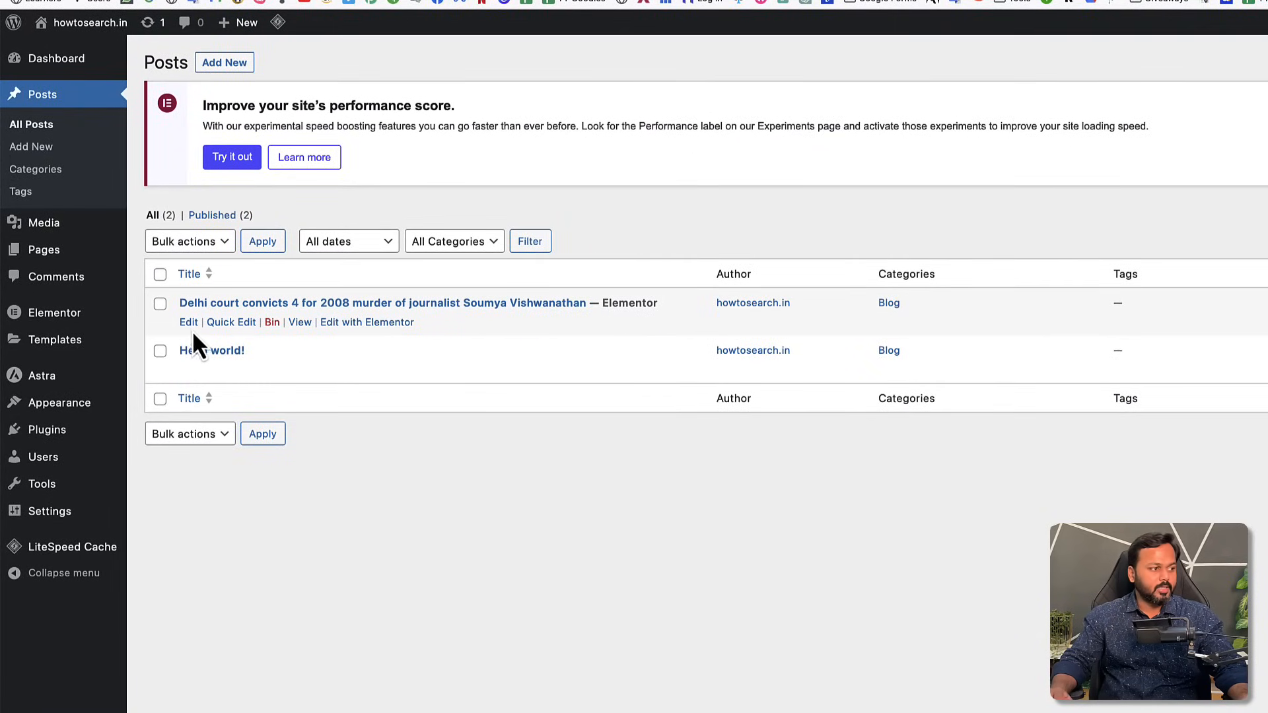
Step: Replace the Delhi court post's English title with the pasted Hindi translation
left_click(189, 322)
left_click(266, 153)
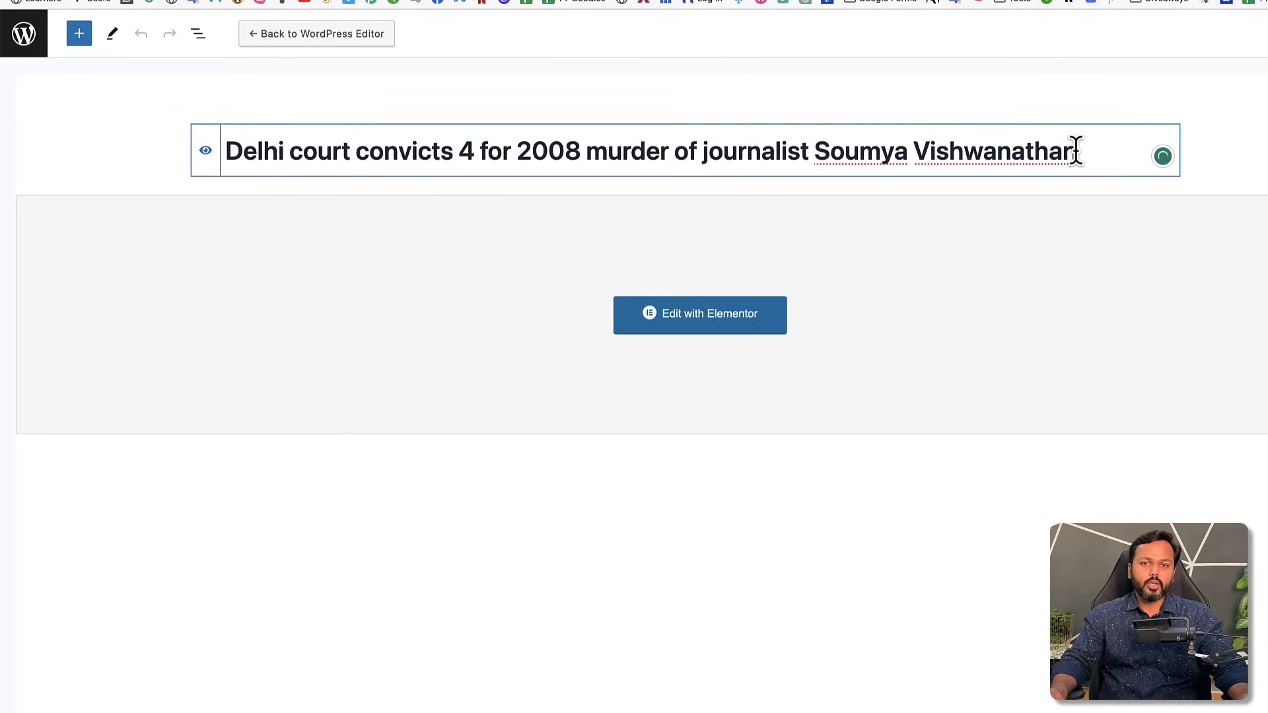
left_click_drag(1077, 151, 220, 162)
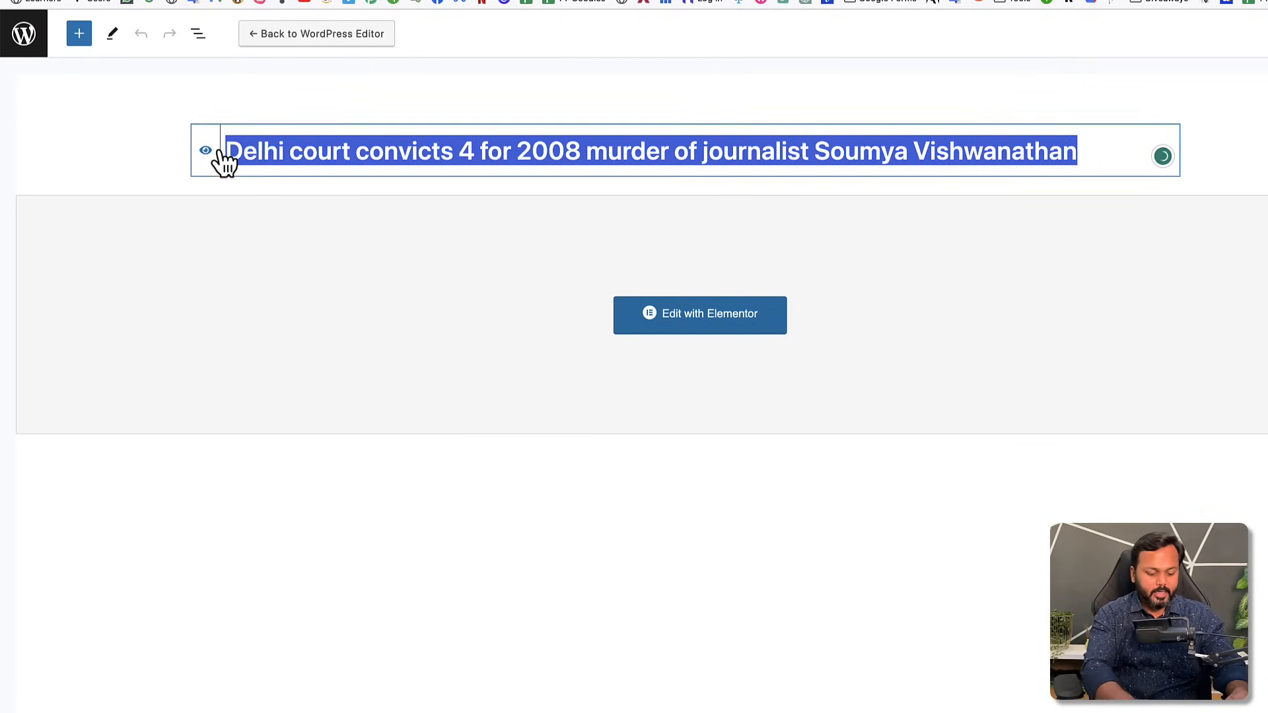
key("BackSpace")
key("super+v")
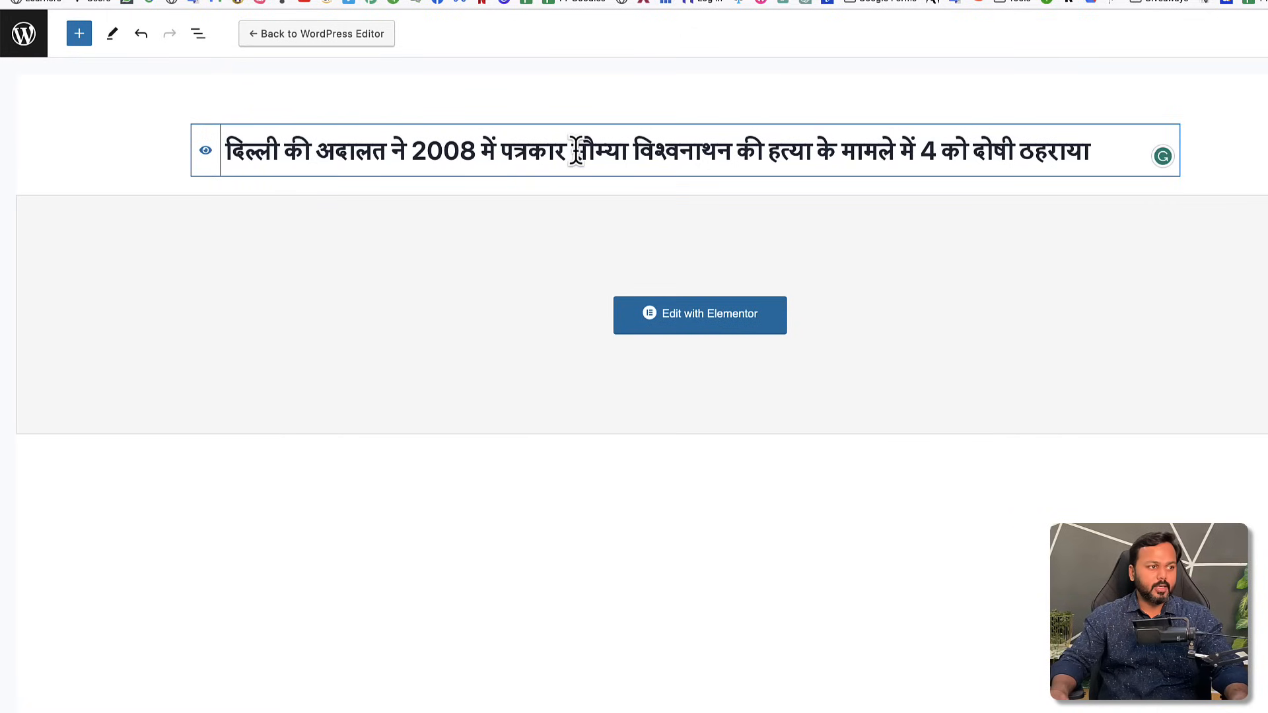
Step: Retype the journalist's name and 'Delhi' in English within the title, then update the post
left_click_drag(576, 151, 729, 149)
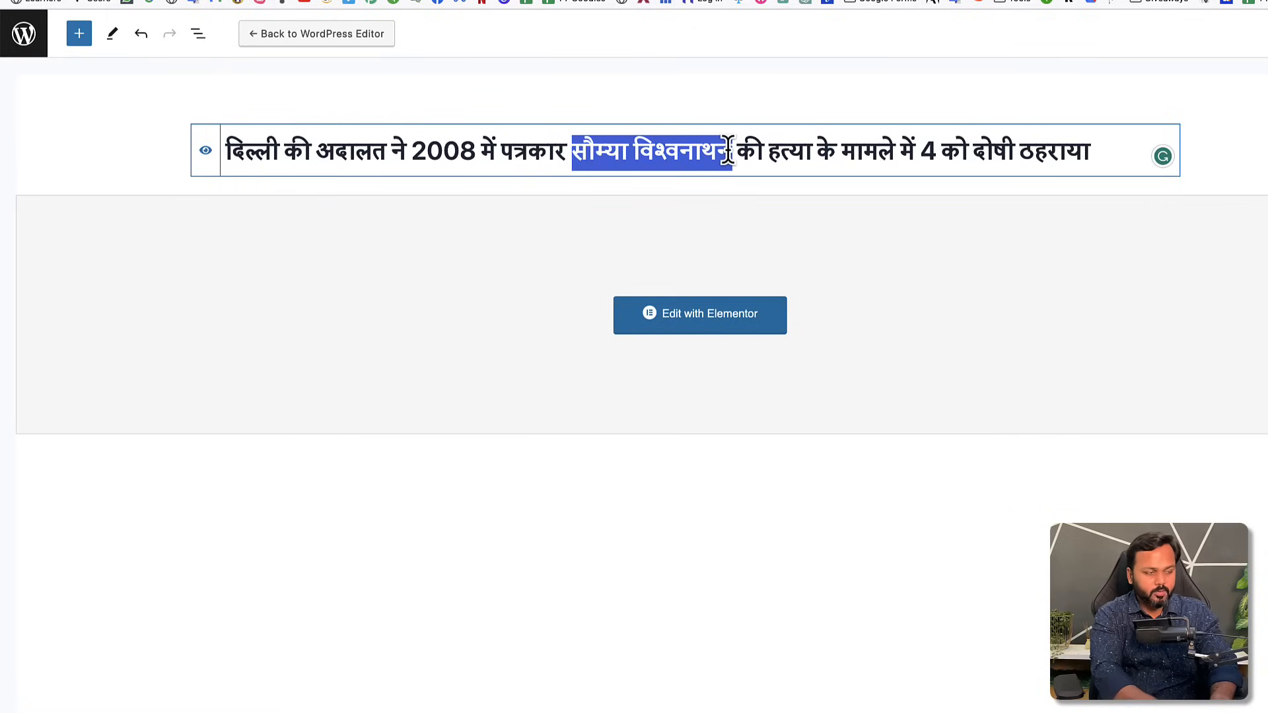
type("Soumya ")
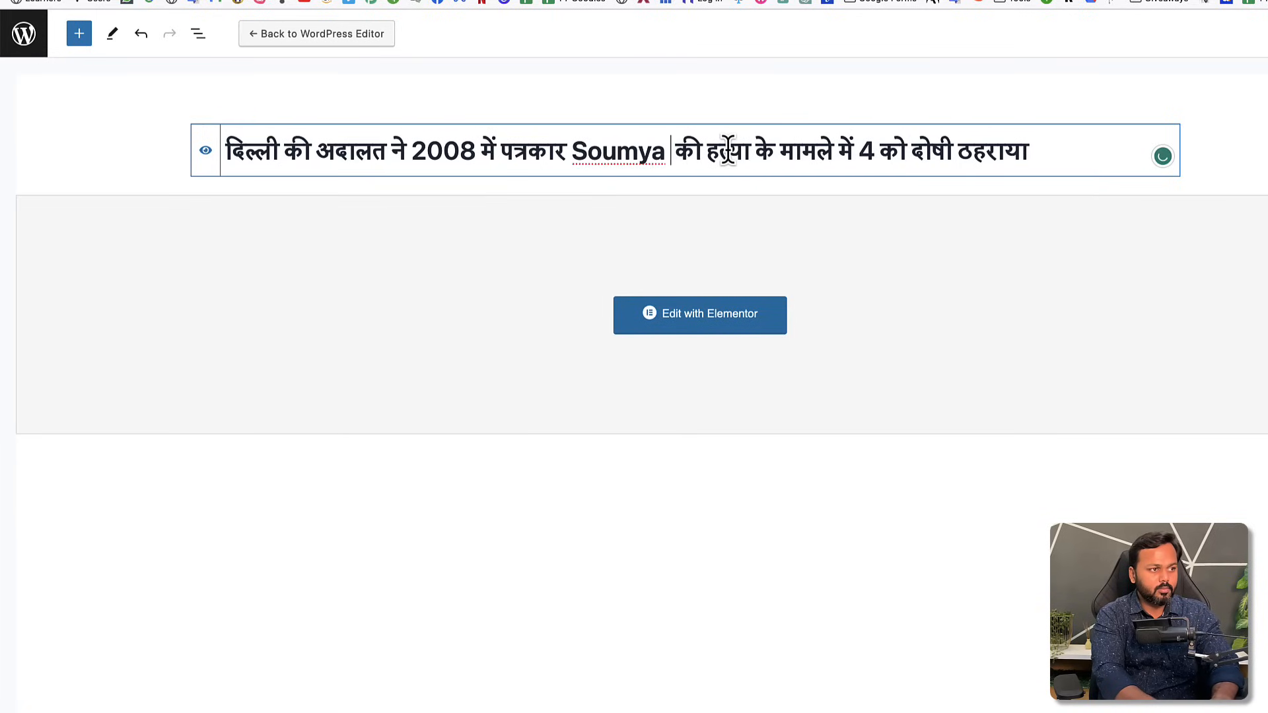
type("Vis")
type("hwanat")
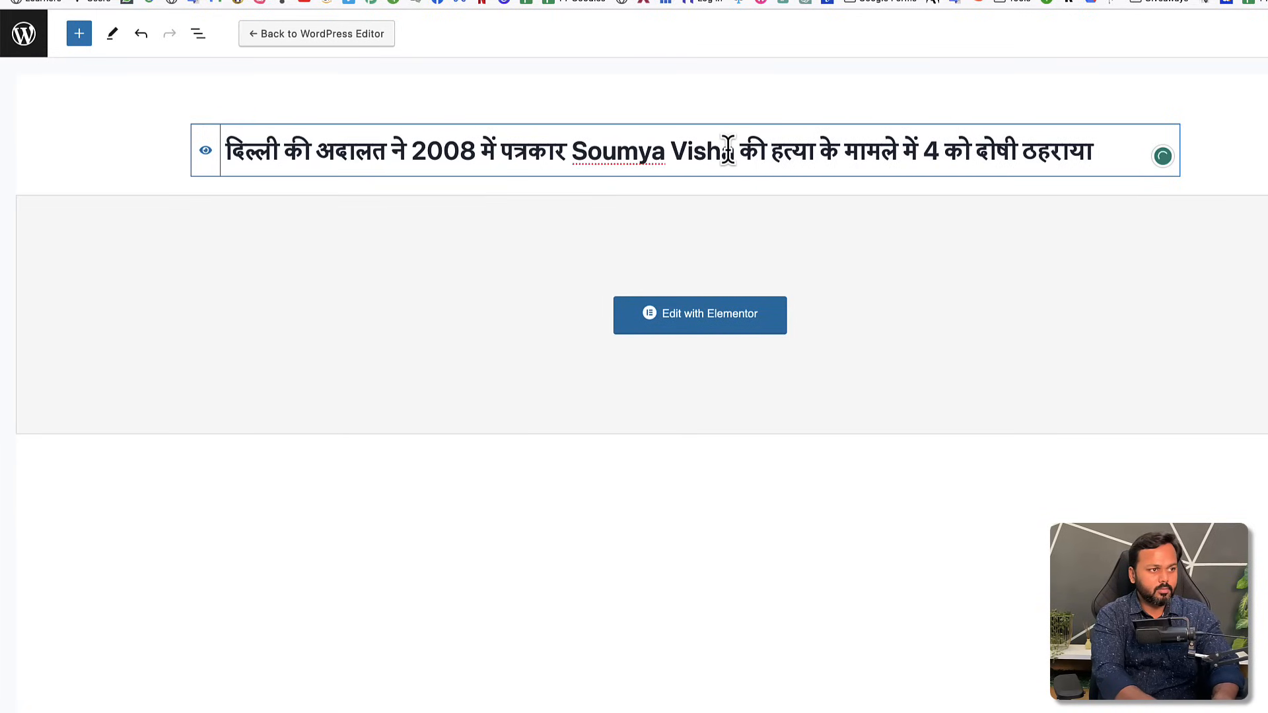
type("han")
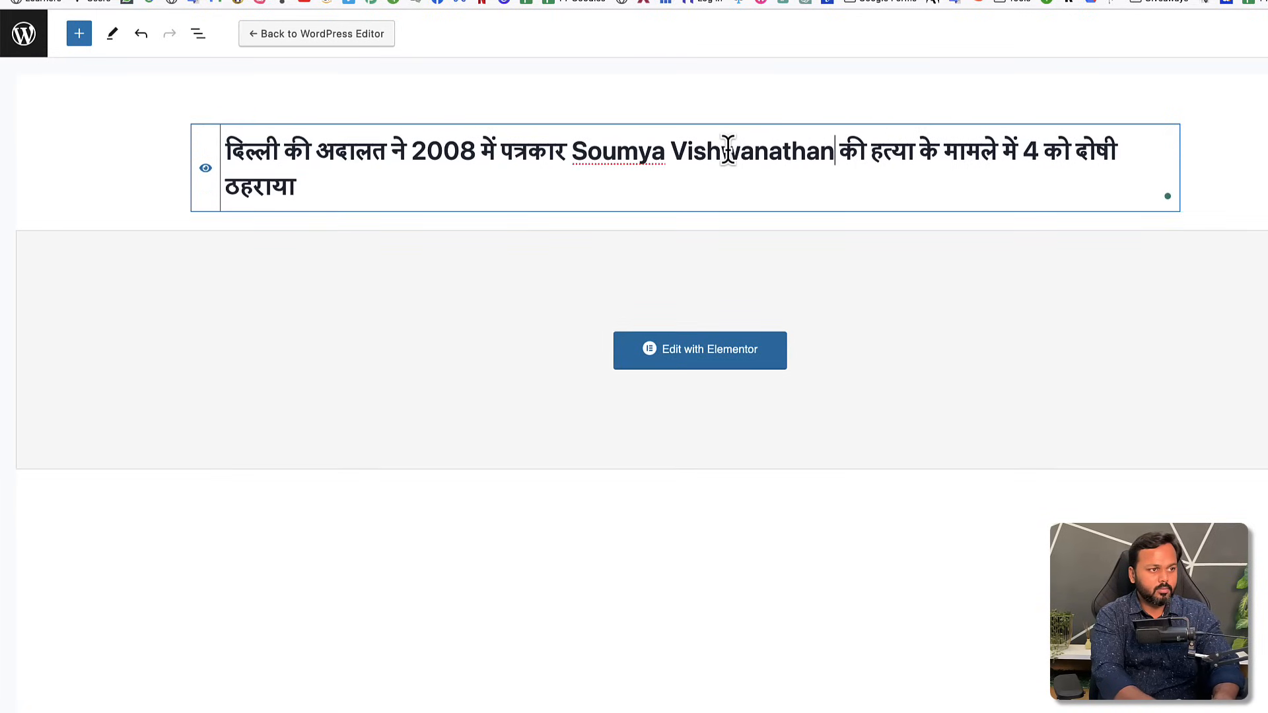
double_click(248, 153)
type("Delhi")
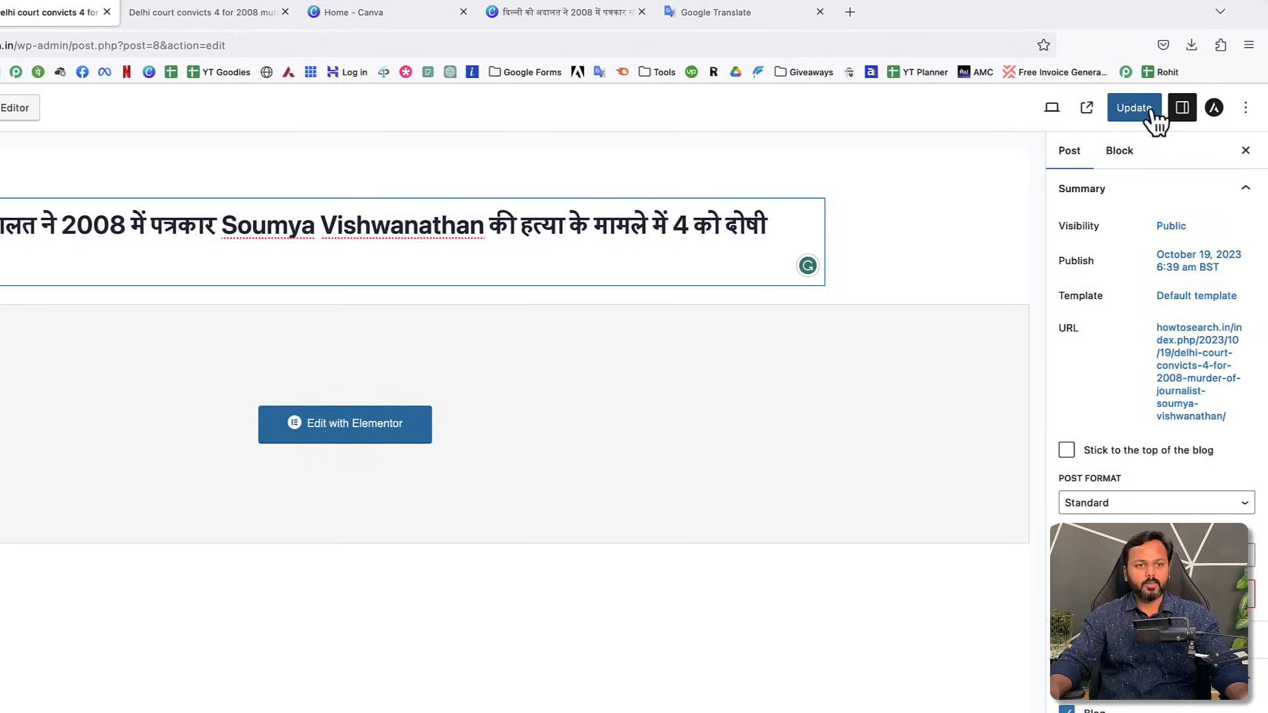
left_click(1150, 112)
left_click(21, 32)
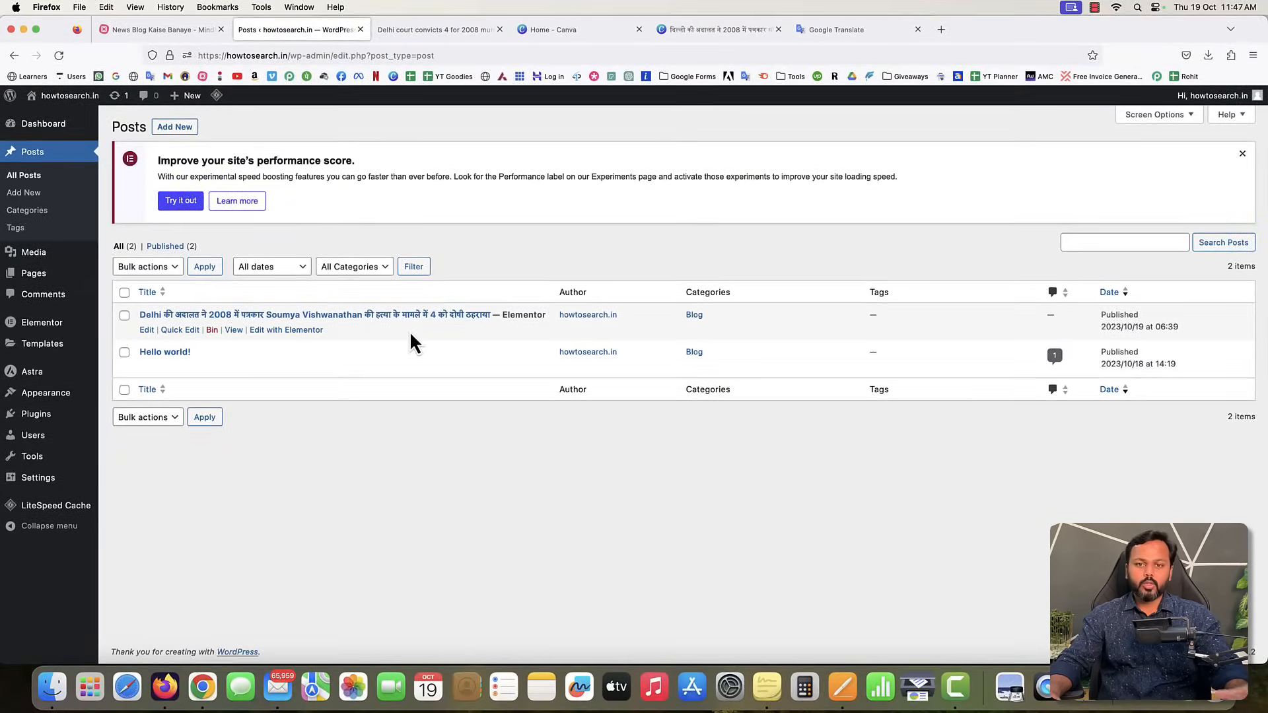
Step: Open the howtosearch.in homepage from the post and scroll through the news post cards
left_click(389, 30)
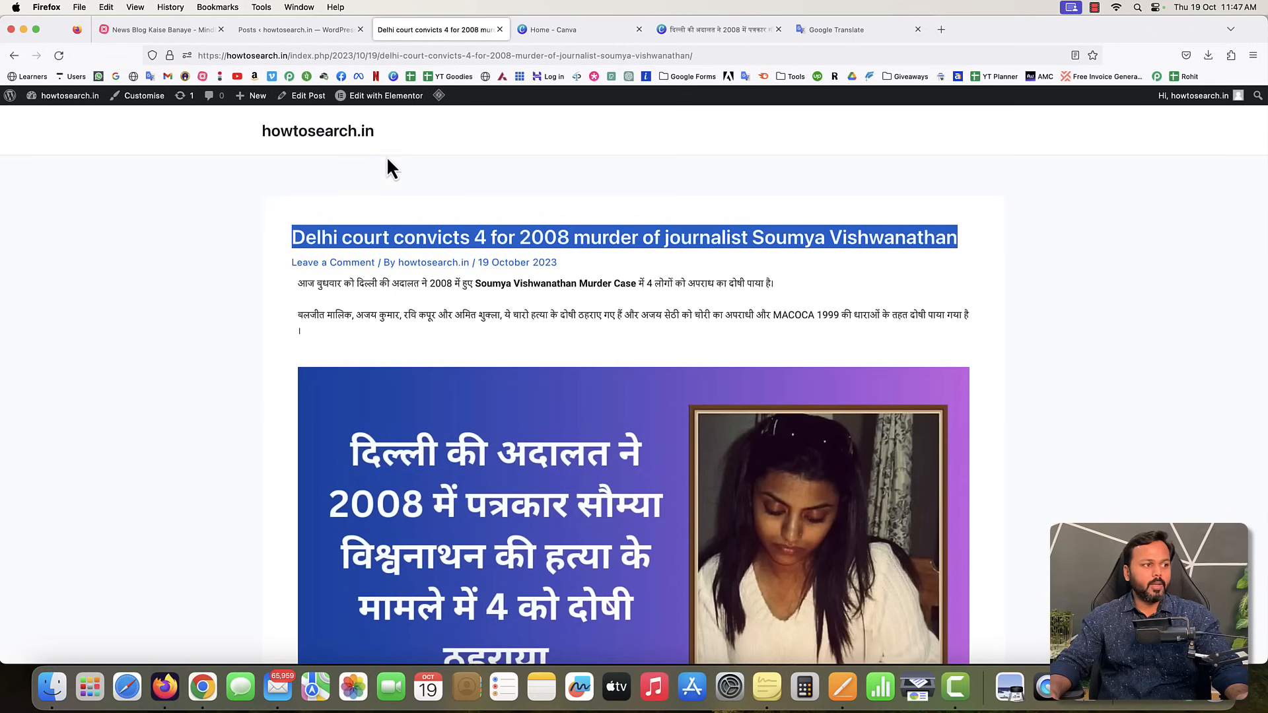
left_click(319, 135)
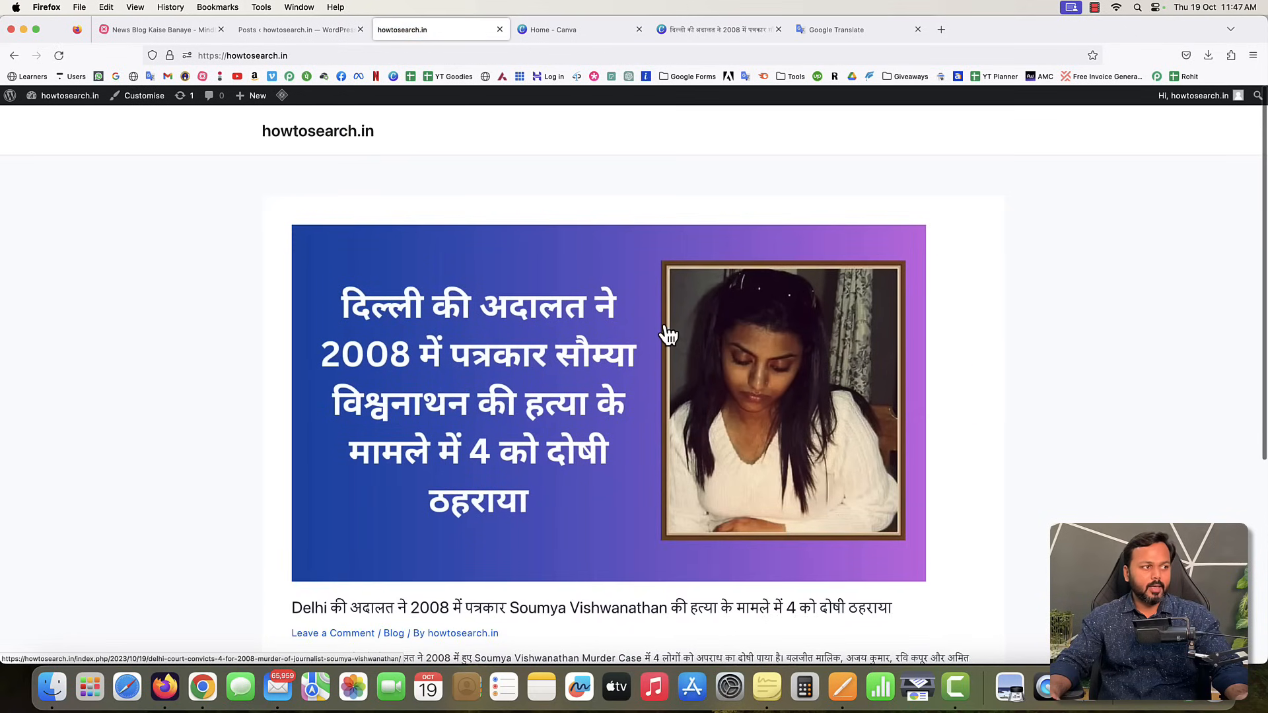
scroll(668, 335, "down", 5)
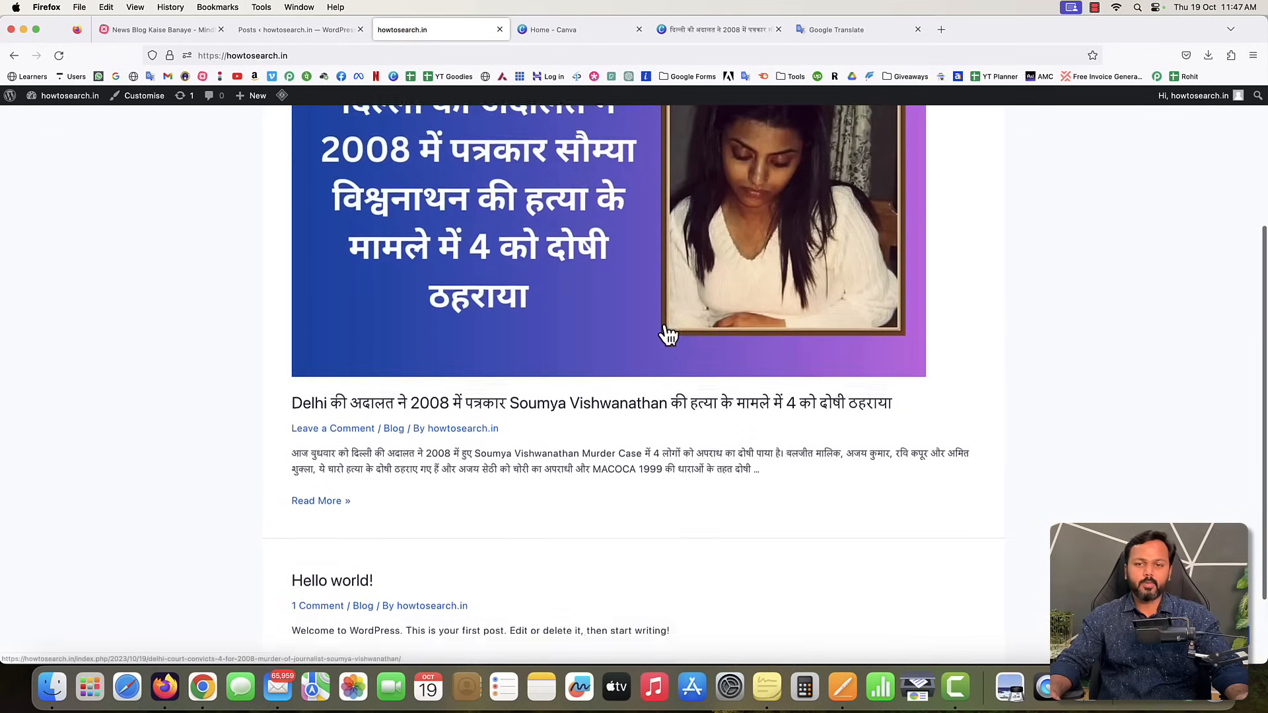
scroll(668, 335, "up", 3)
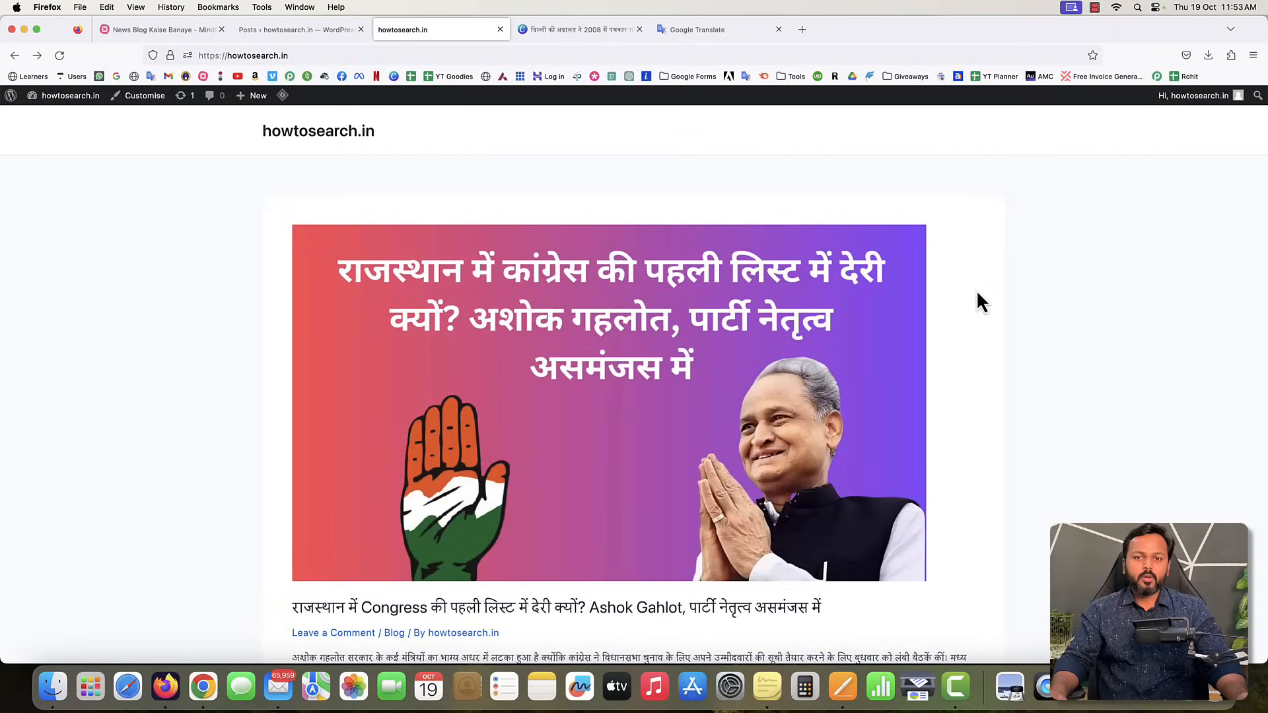
scroll(596, 355, "down", 6)
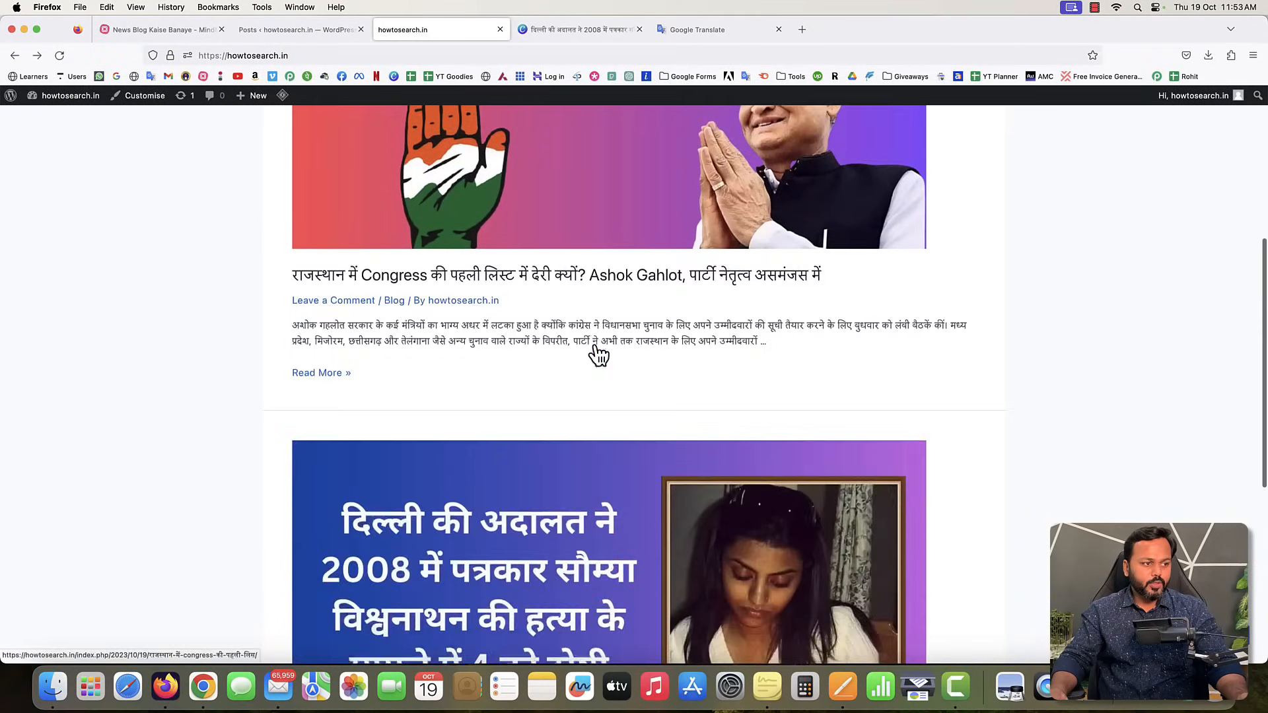
scroll(540, 444, "up", 4)
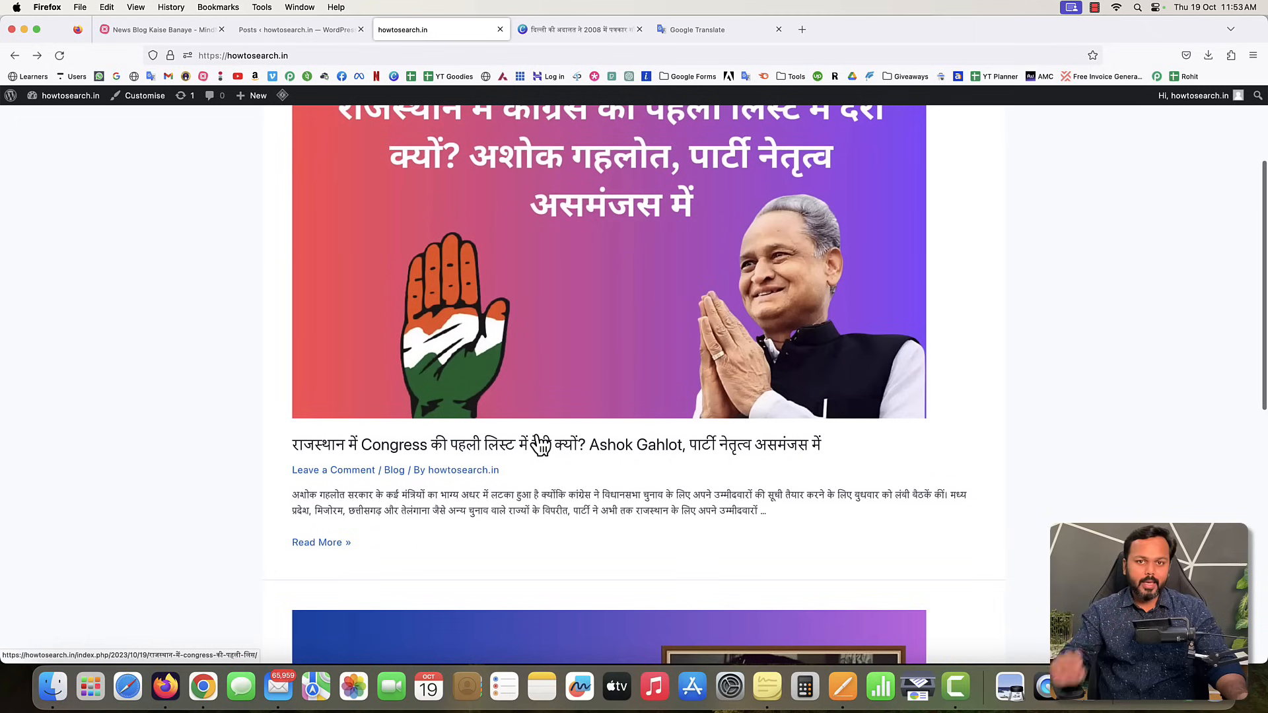
scroll(540, 443, "up", 1)
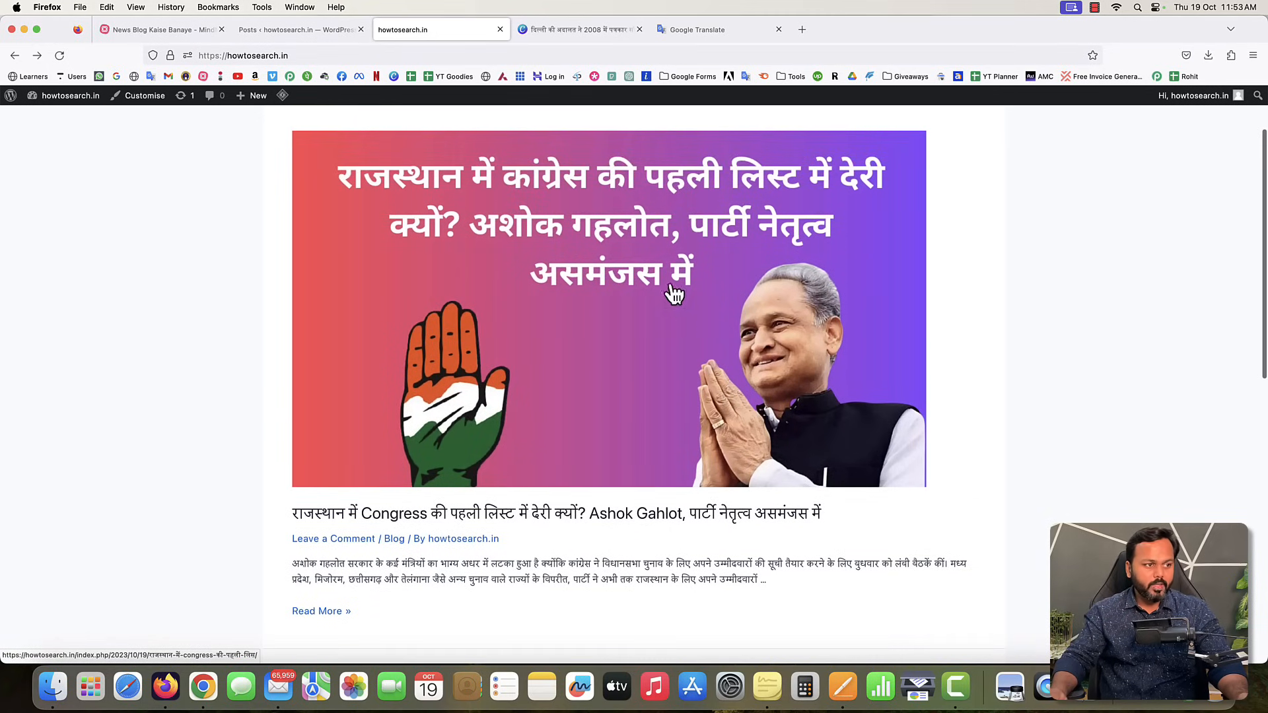
Step: Open the Rajasthan Congress post, inspect its page-not-found error and Hindi URL slug, then go to Posts
left_click(589, 339)
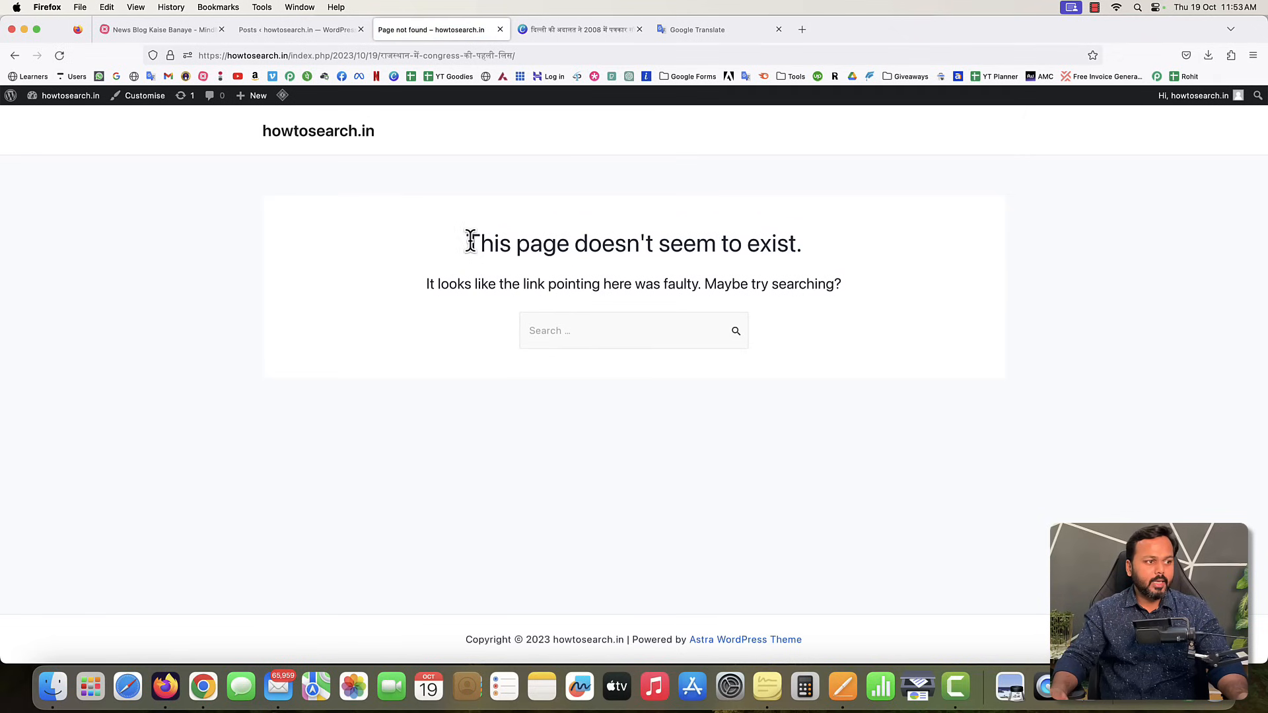
left_click_drag(503, 239, 799, 246)
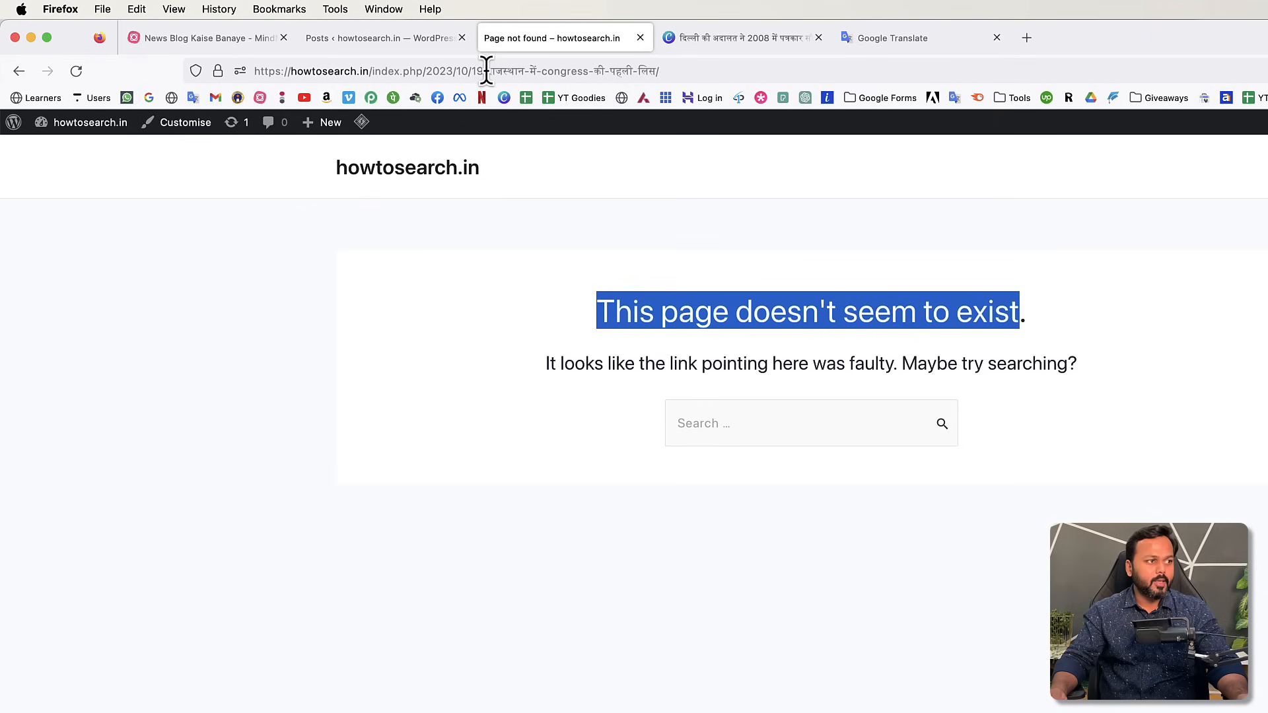
left_click_drag(486, 71, 663, 71)
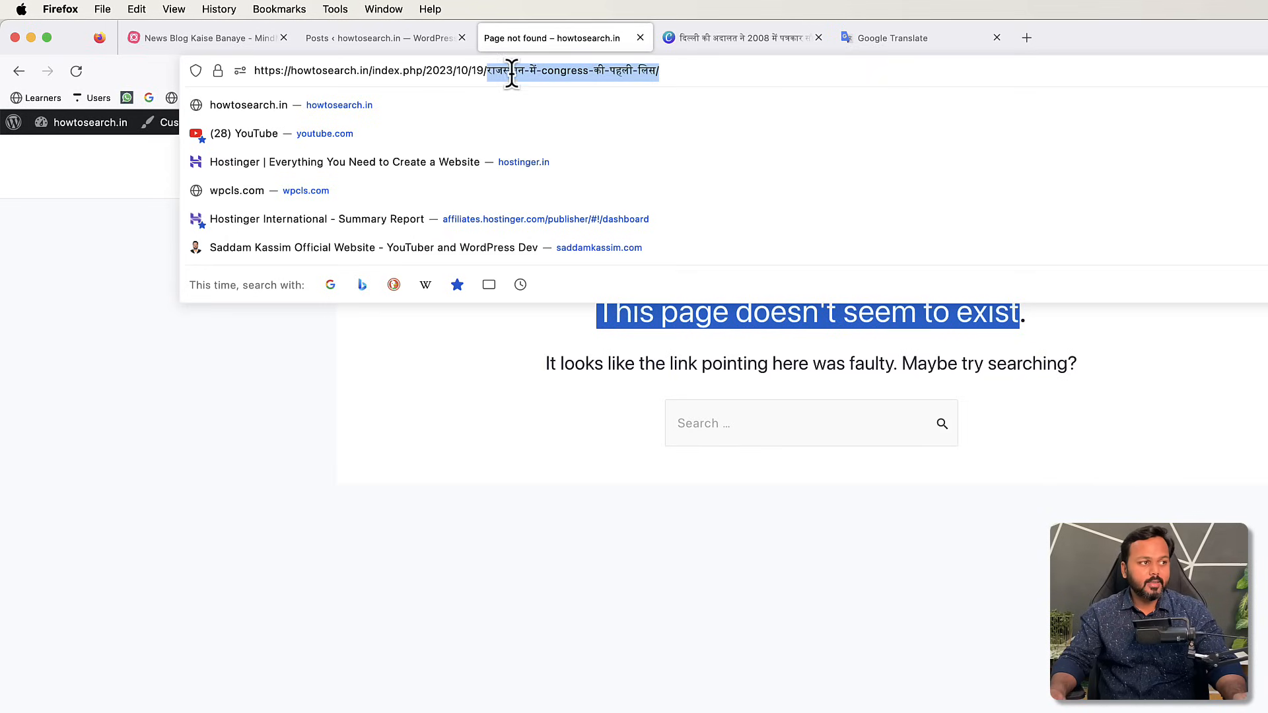
left_click(461, 389)
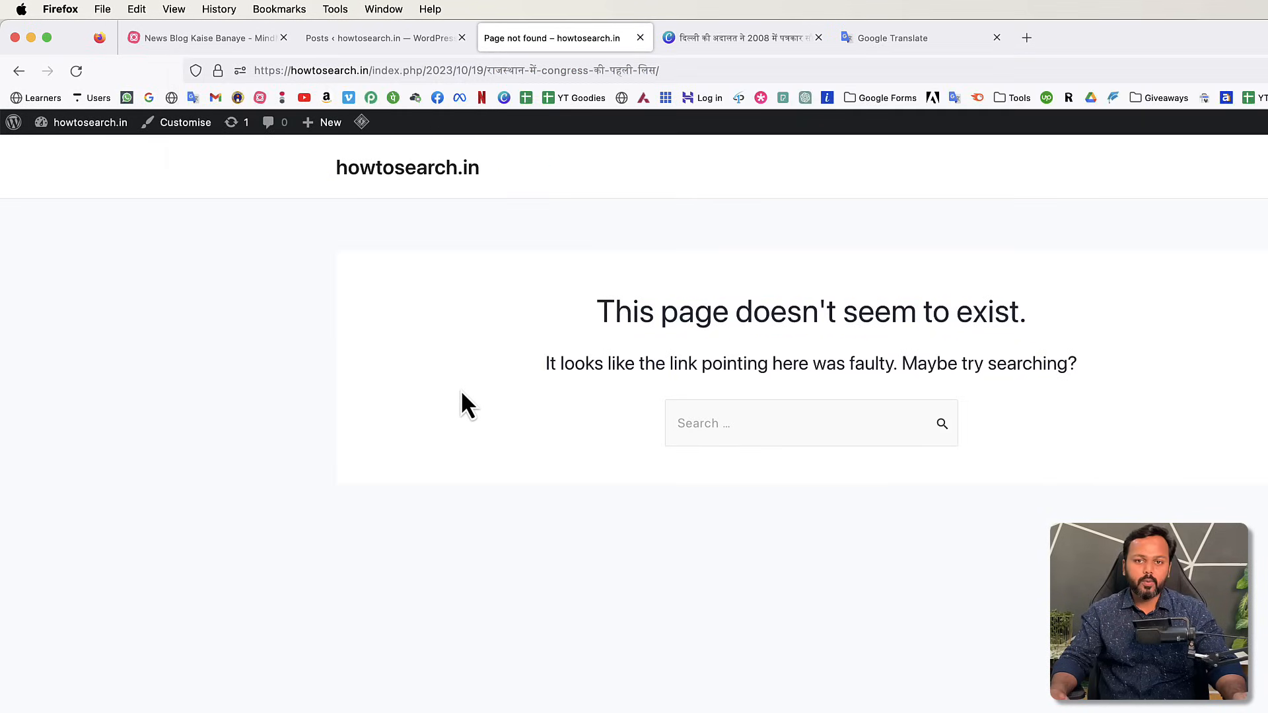
left_click_drag(490, 70, 666, 71)
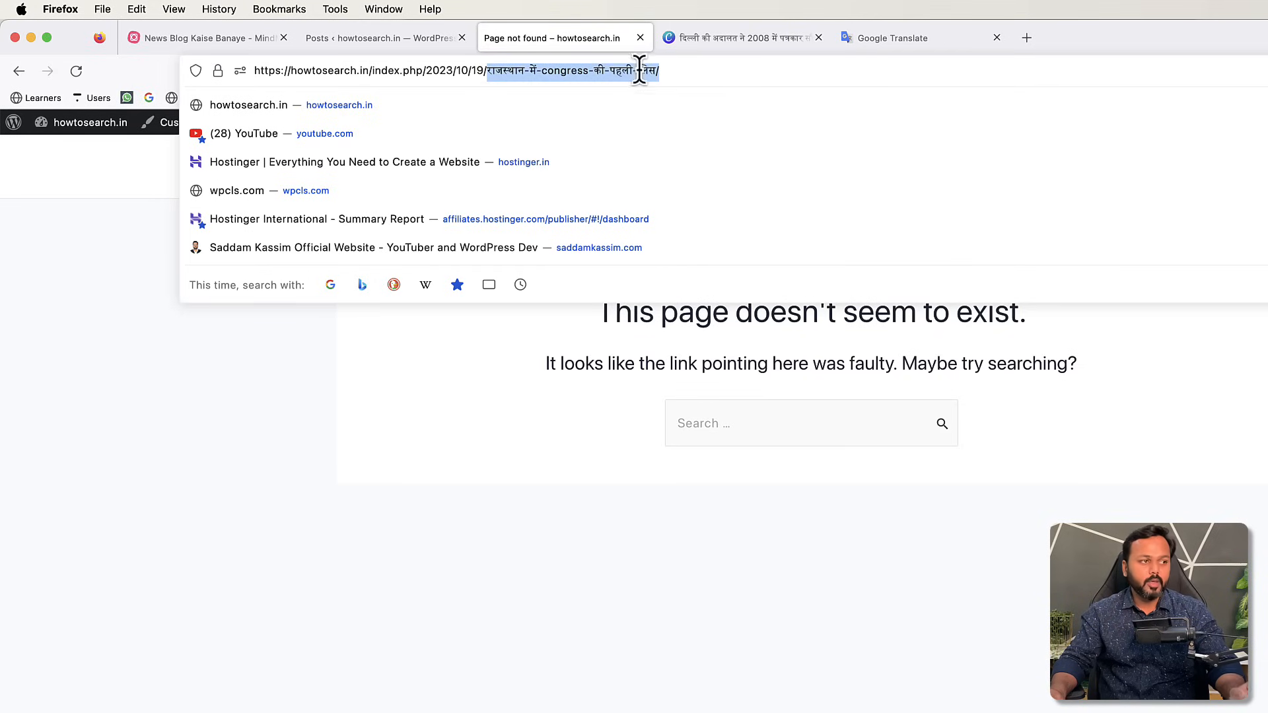
left_click(399, 40)
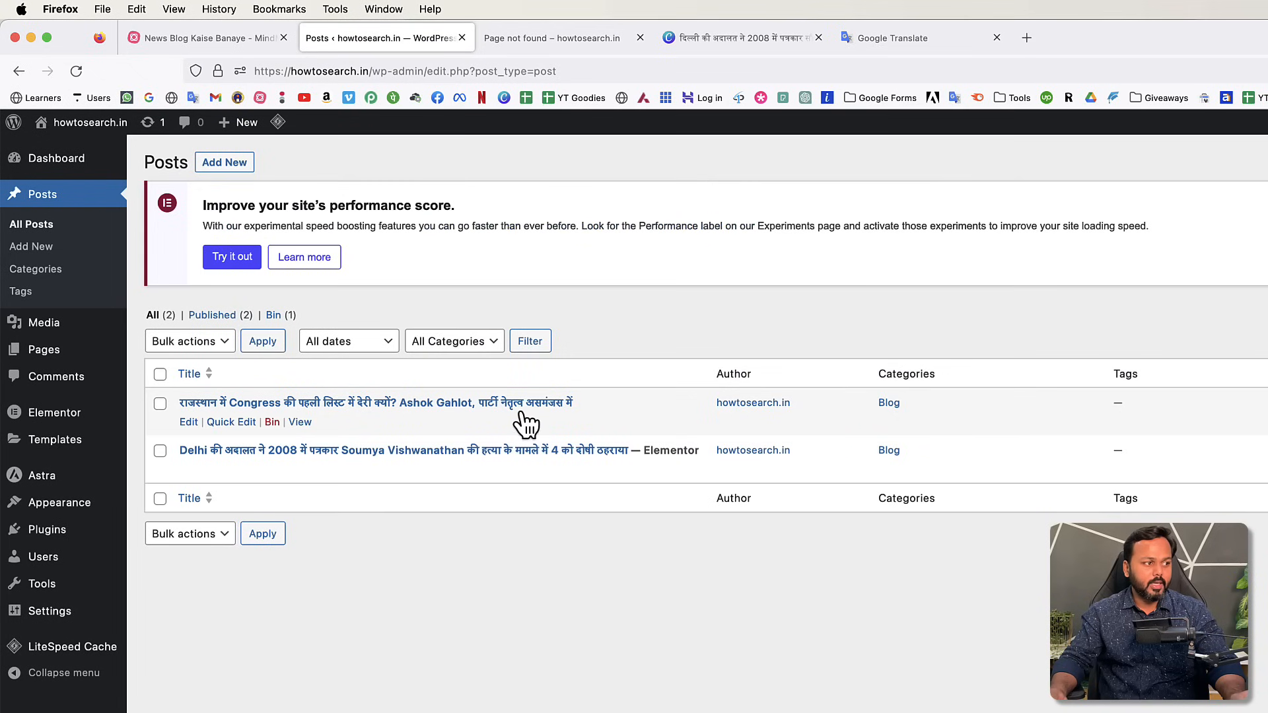
Step: Quick Edit the Rajasthan Congress post's slug to congress-first-list-in-rajasthan-delayed and close the 404 tab
left_click(223, 423)
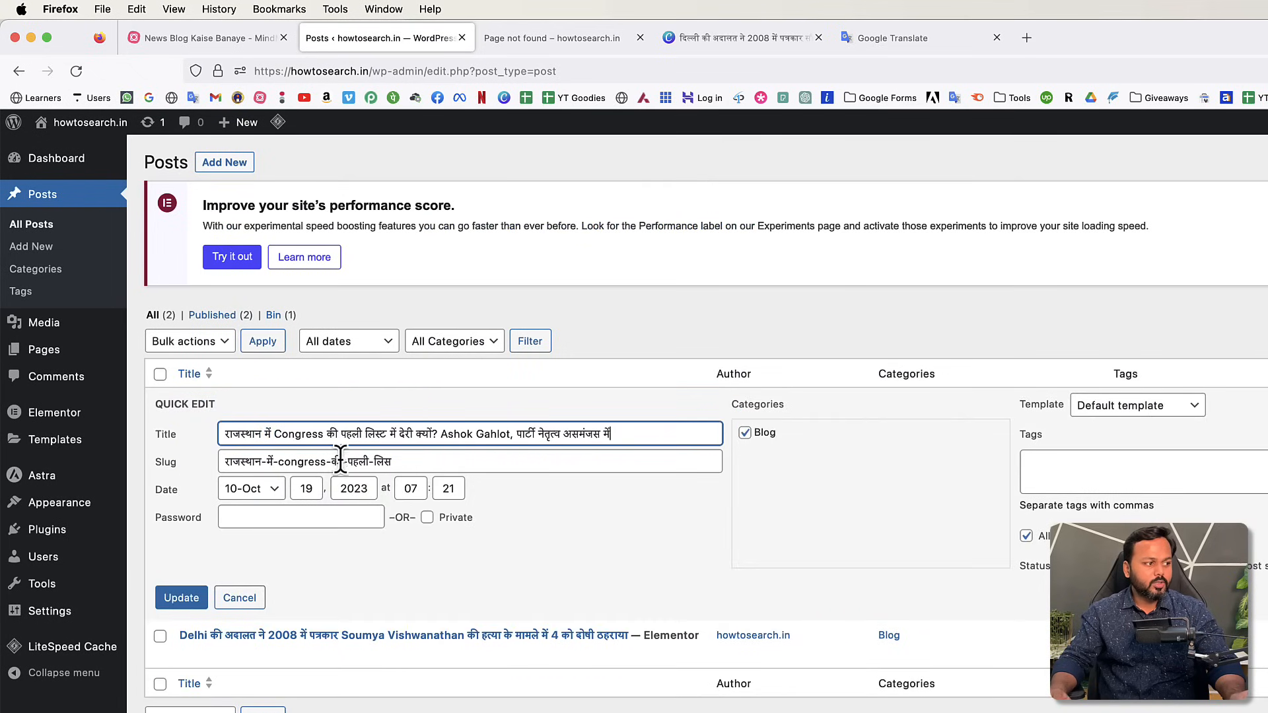
left_click_drag(396, 461, 223, 460)
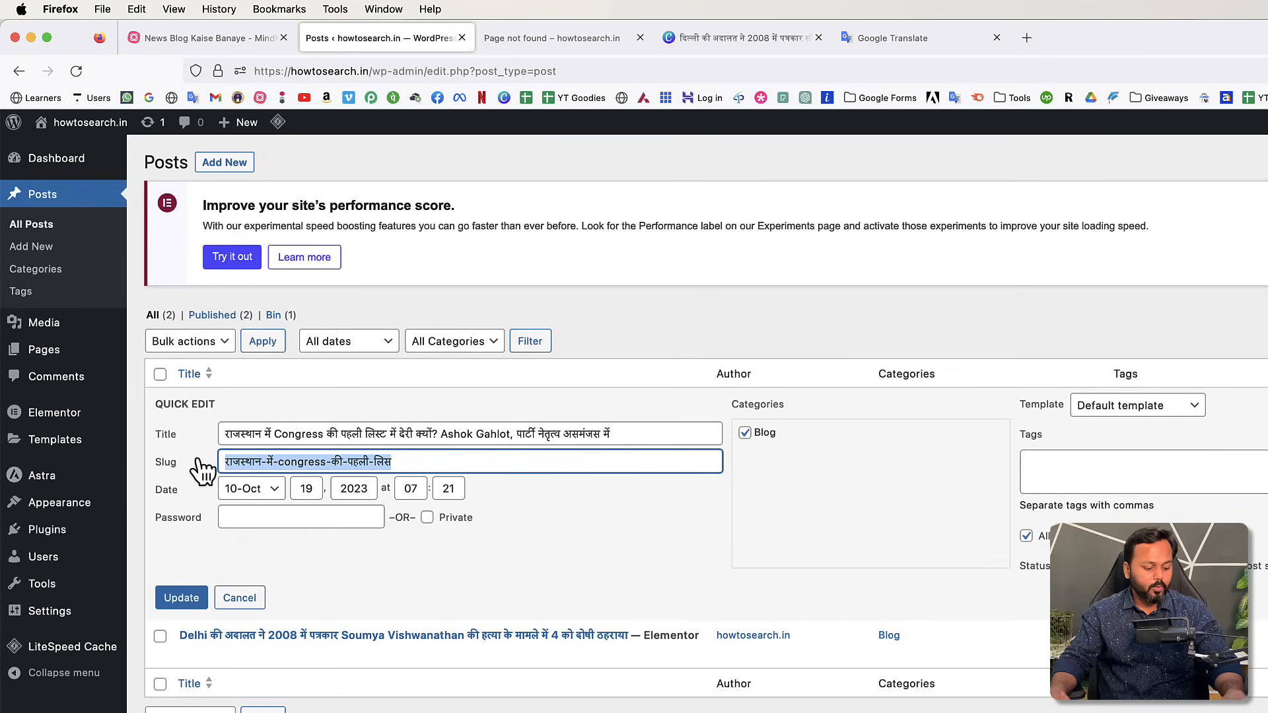
type("Congress first list in Rajasthan delayed")
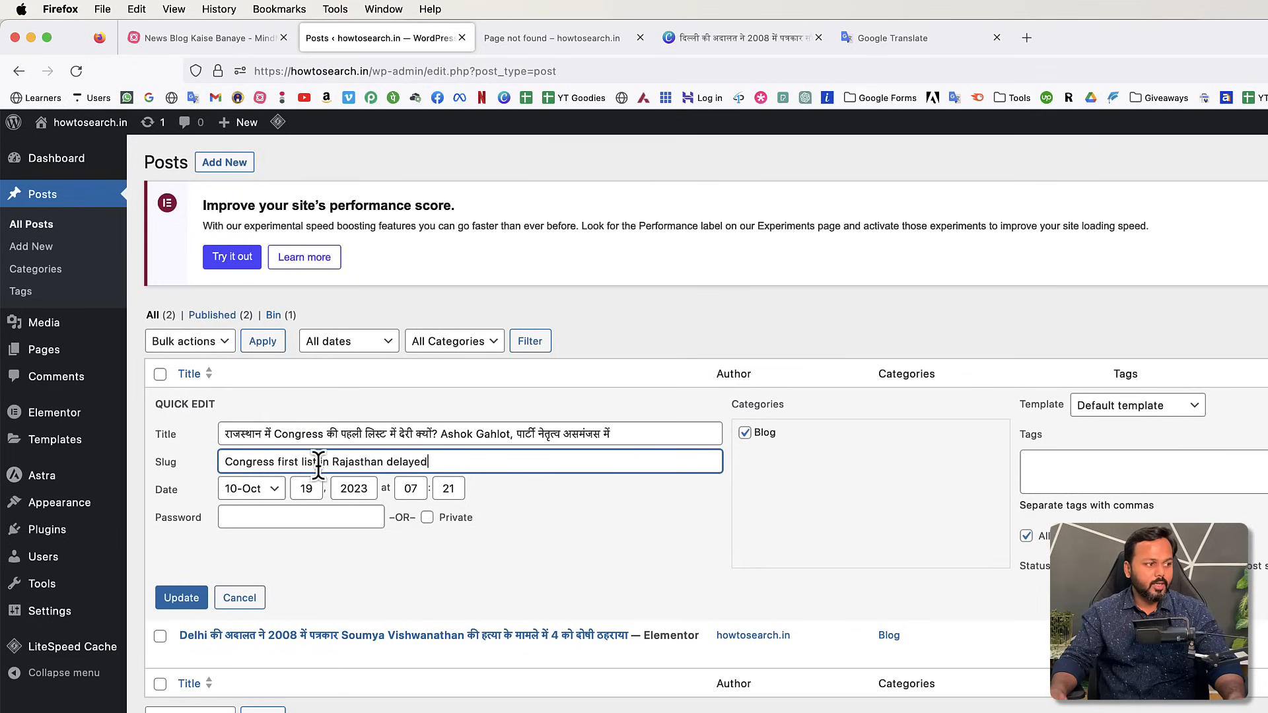
left_click(182, 598)
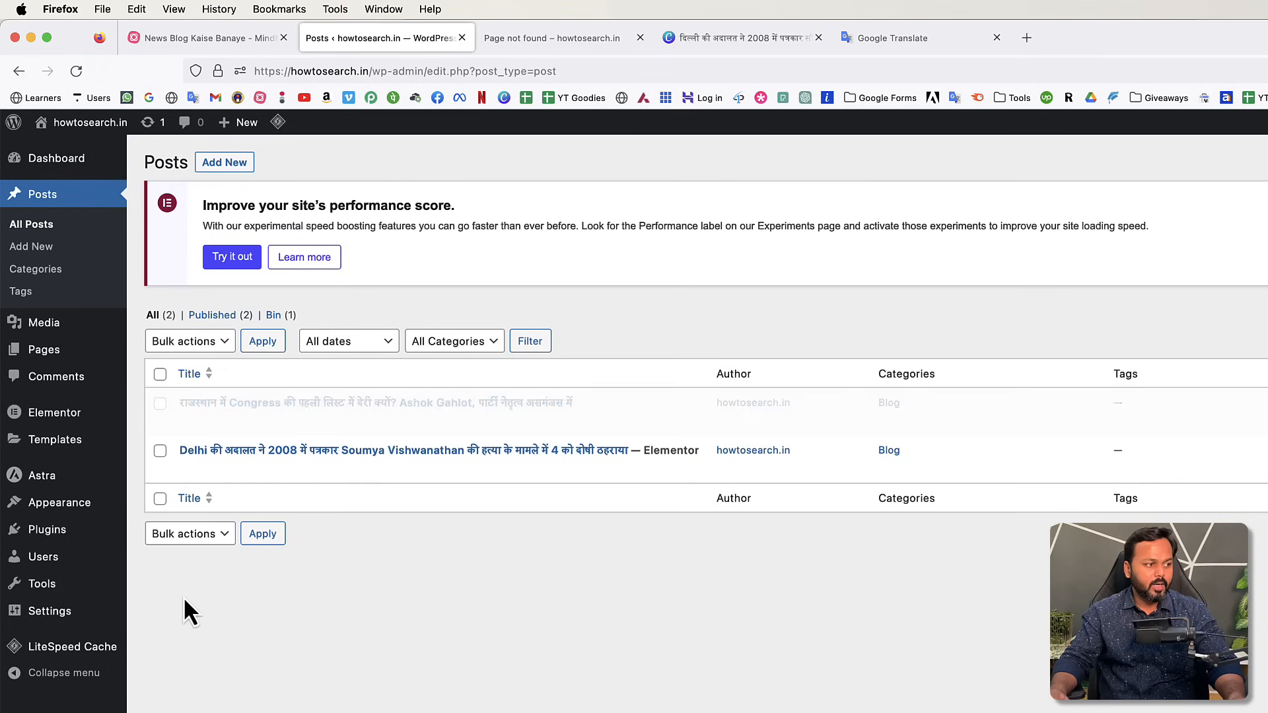
left_click(640, 37)
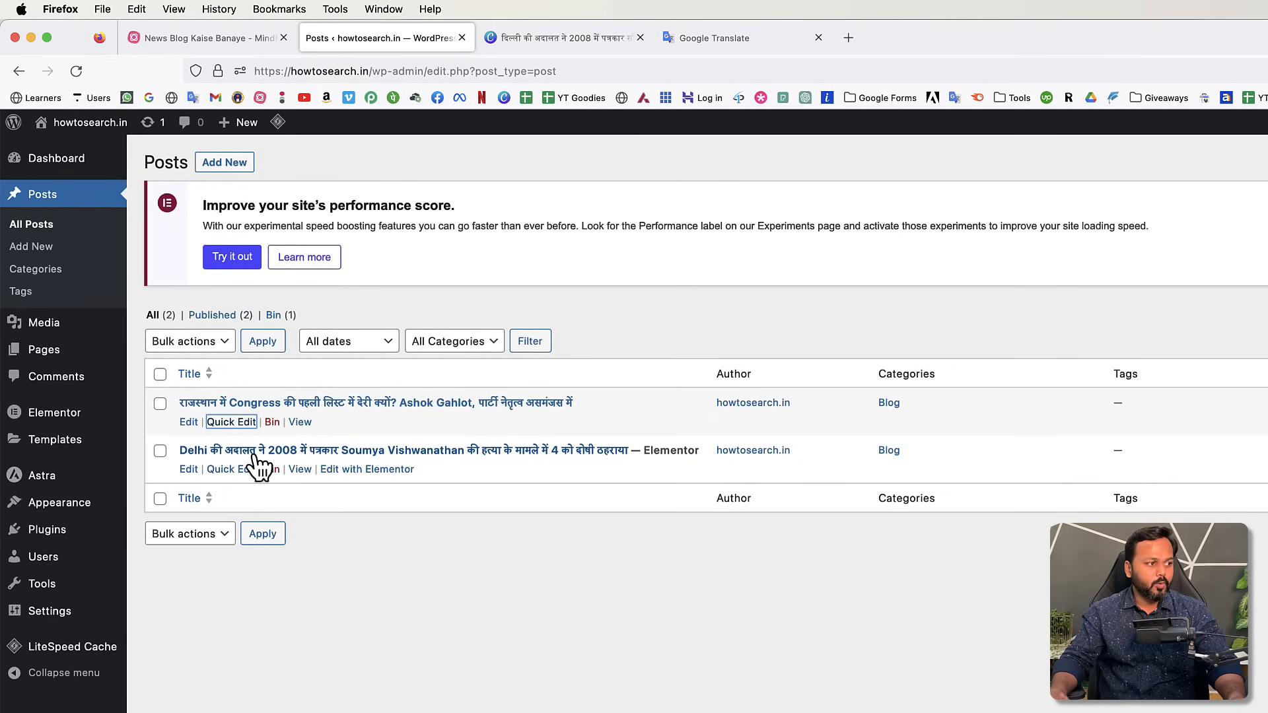
right_click(300, 422)
Step: View the Rajasthan Congress post at its new English URL, then browse the homepage post cards
left_click(311, 432)
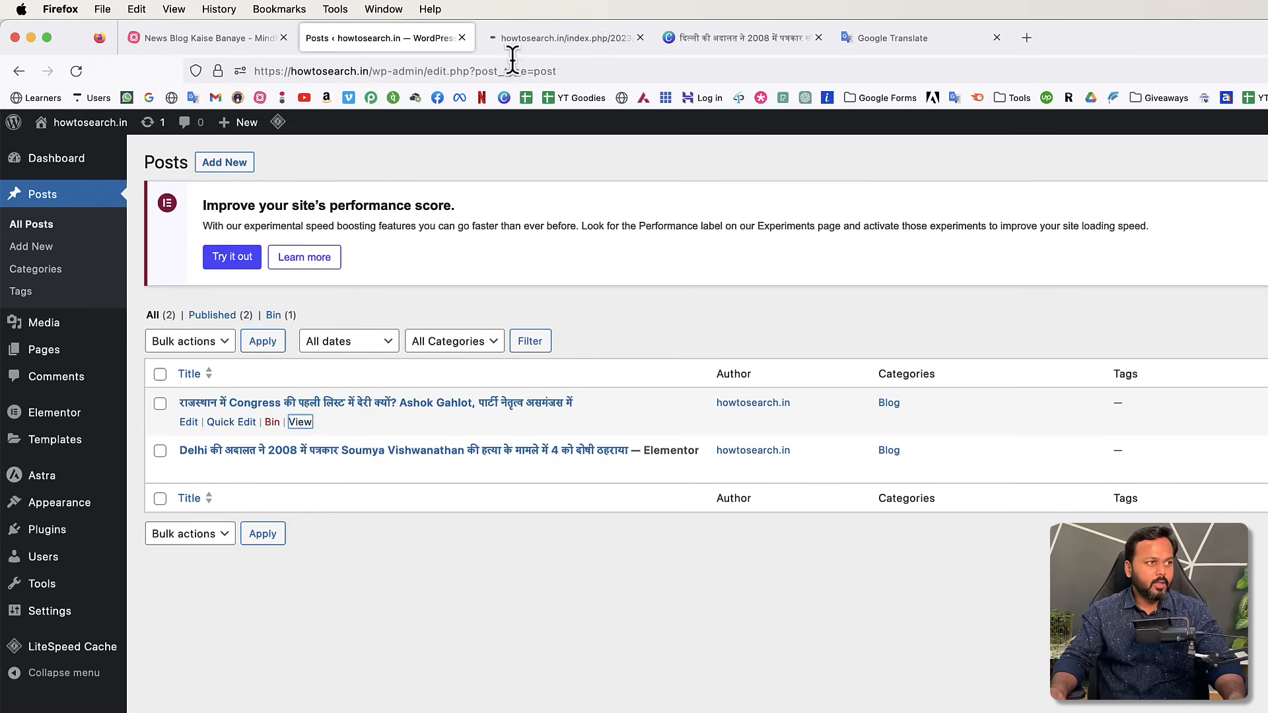
left_click(502, 39)
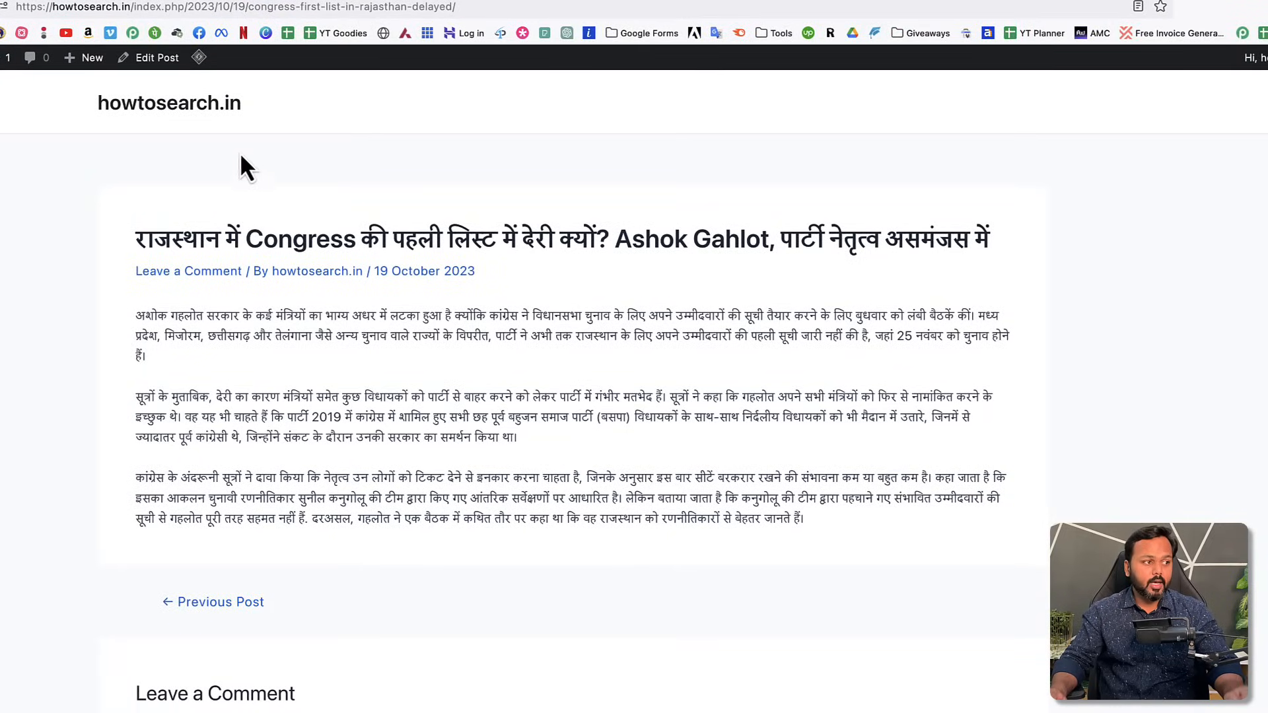
left_click(175, 109)
scroll(567, 337, "down", 3)
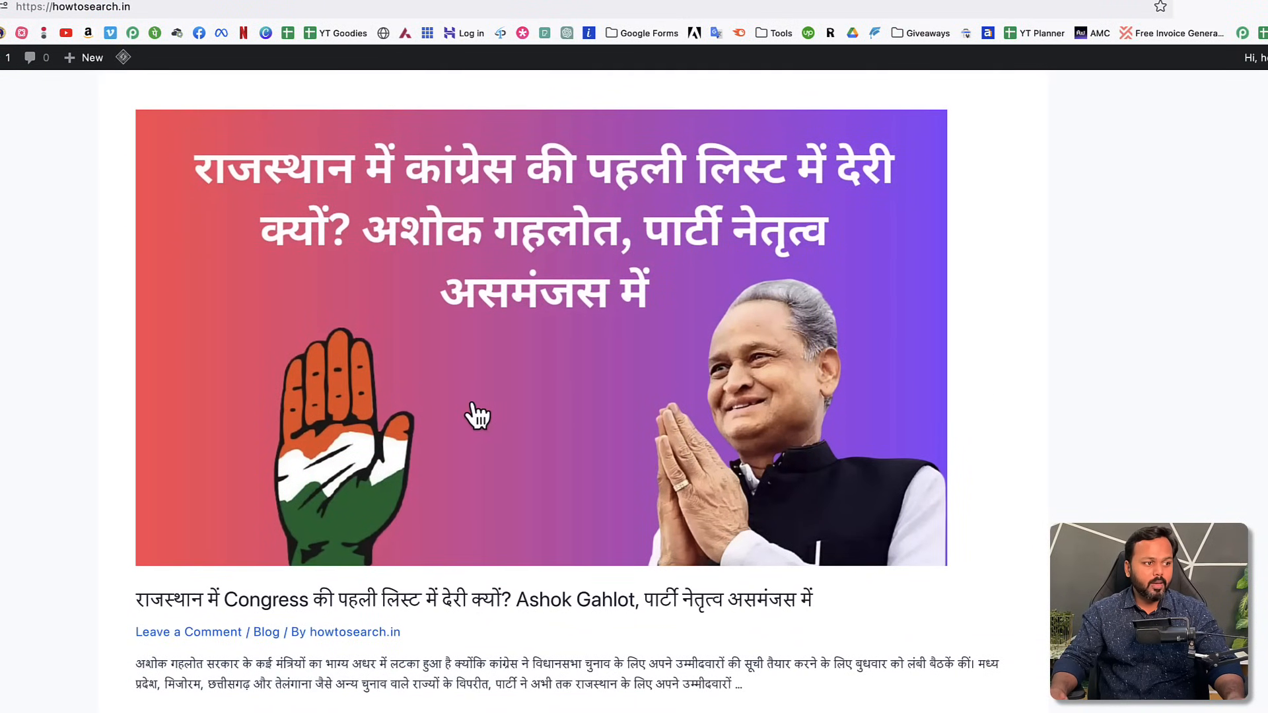
left_click(475, 413)
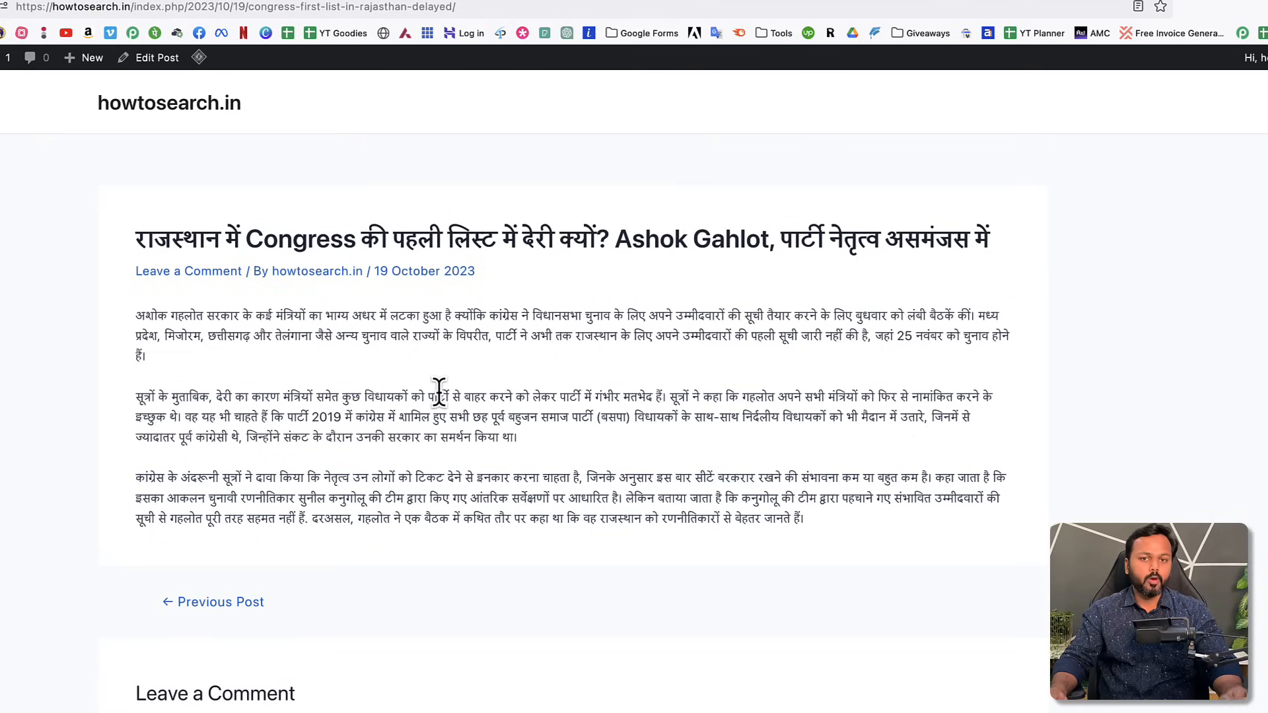
left_click(163, 113)
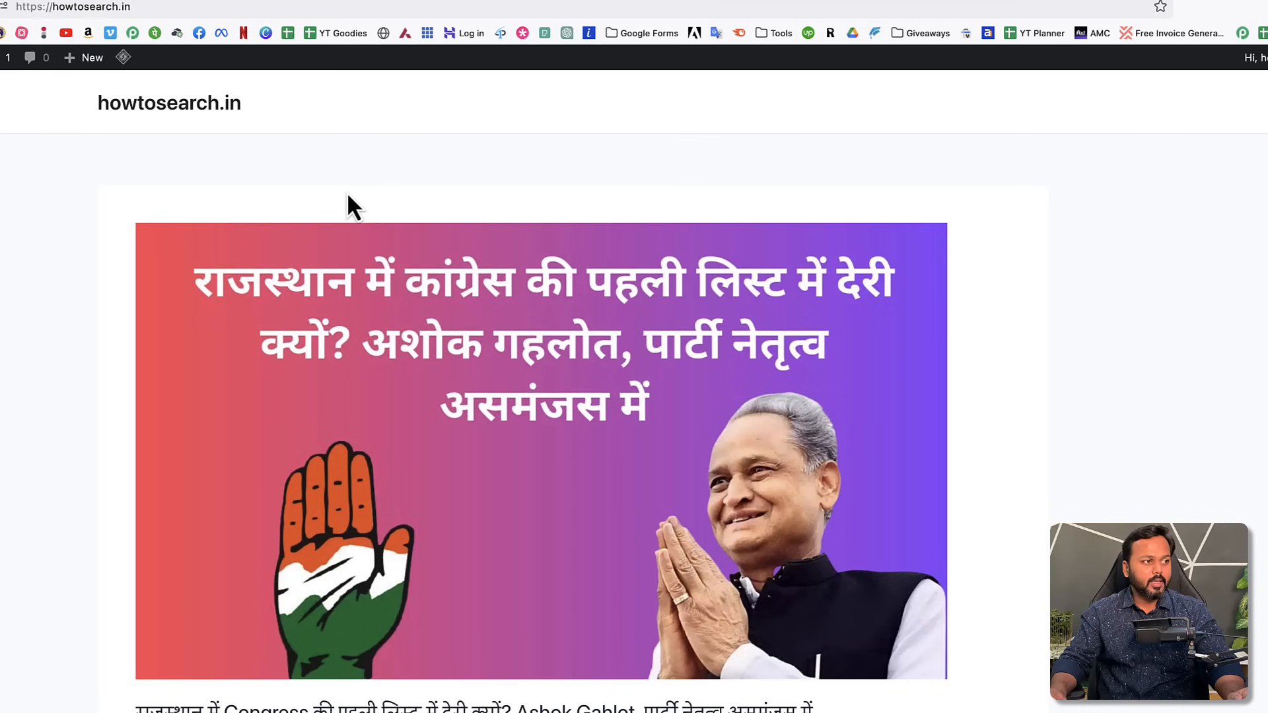
scroll(594, 277, "down", 10)
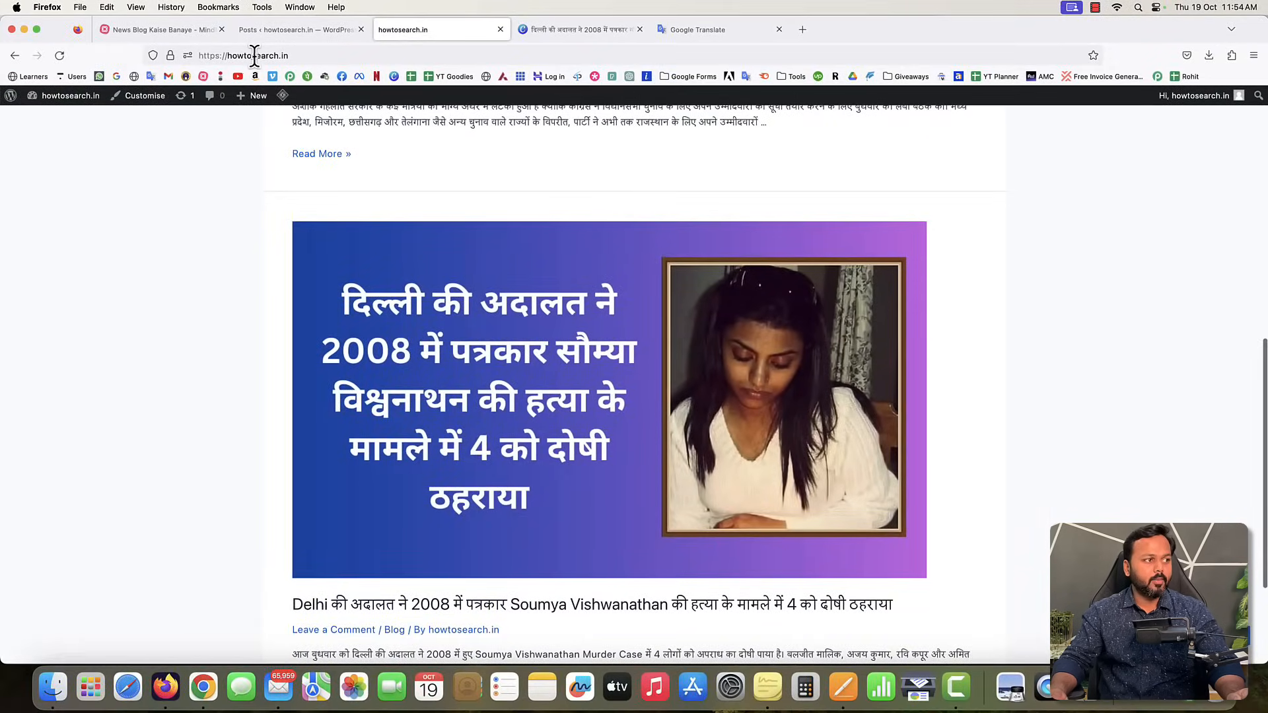
scroll(590, 250, "down", 5)
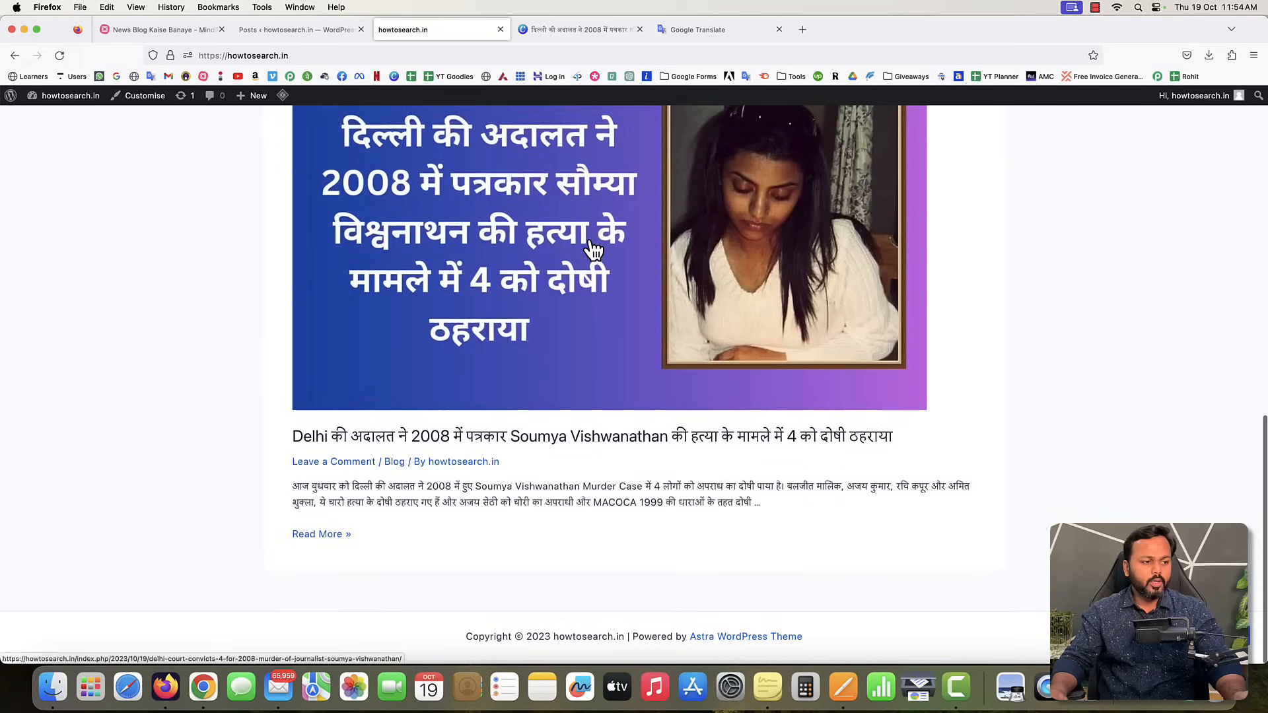
scroll(593, 250, "up", 15)
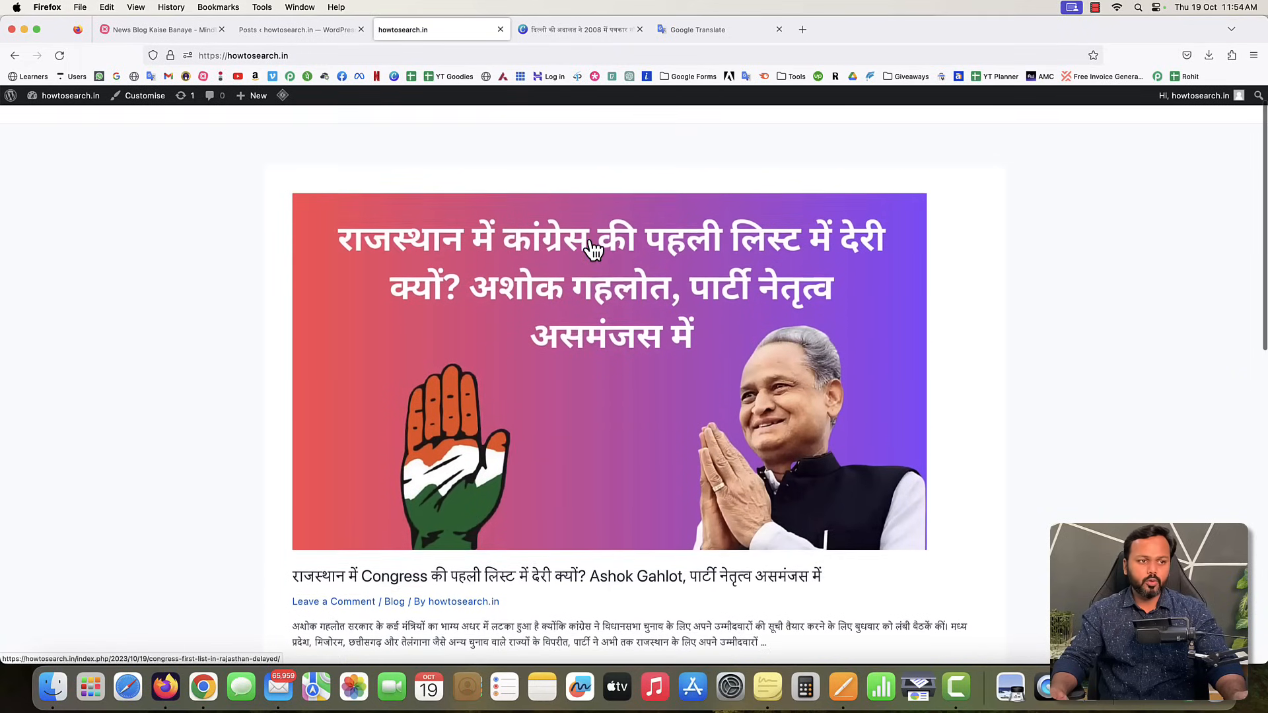
scroll(593, 250, "up", 1)
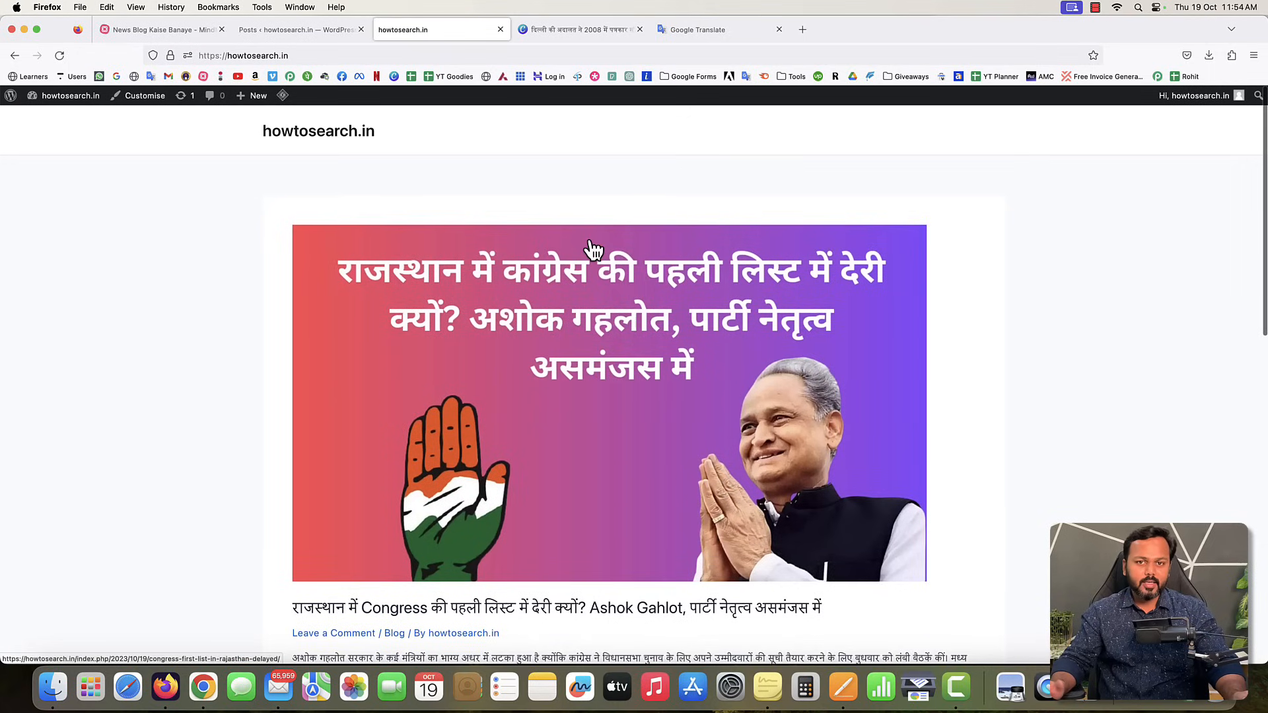
Step: Create a new page titled 'Home', publish it, and go back to All Pages
left_click(301, 27)
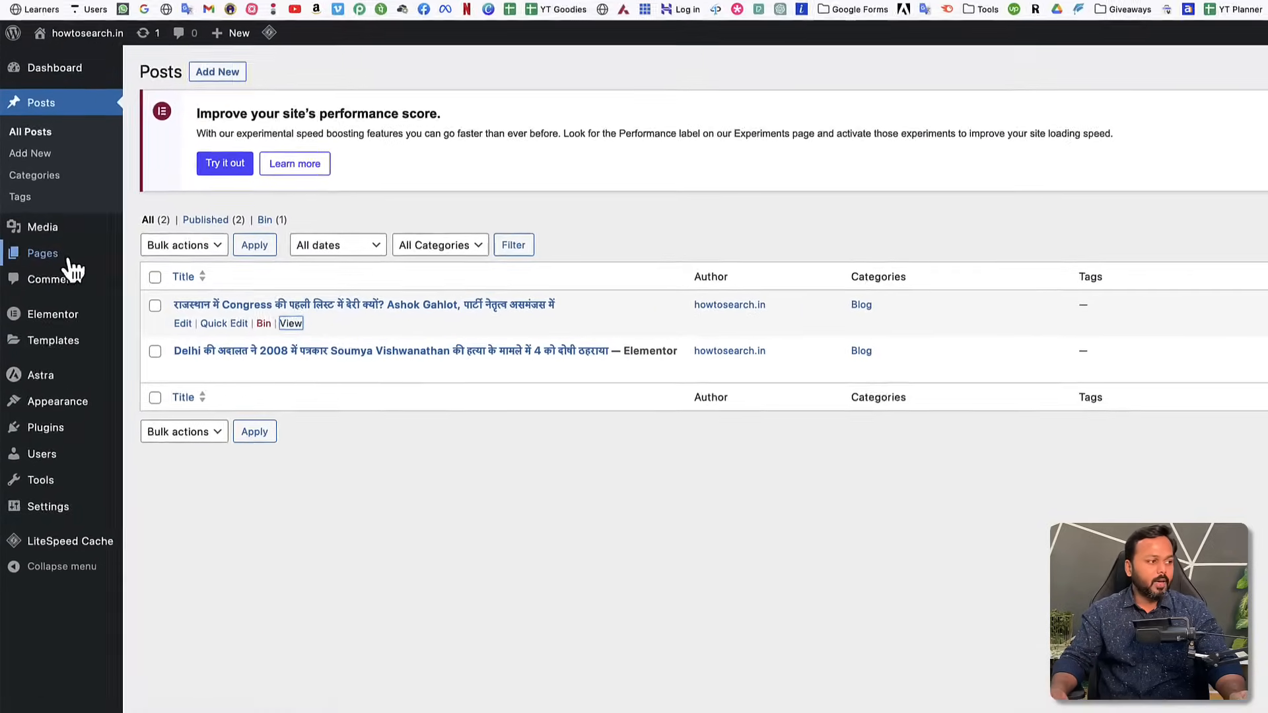
mouse_move(45, 272)
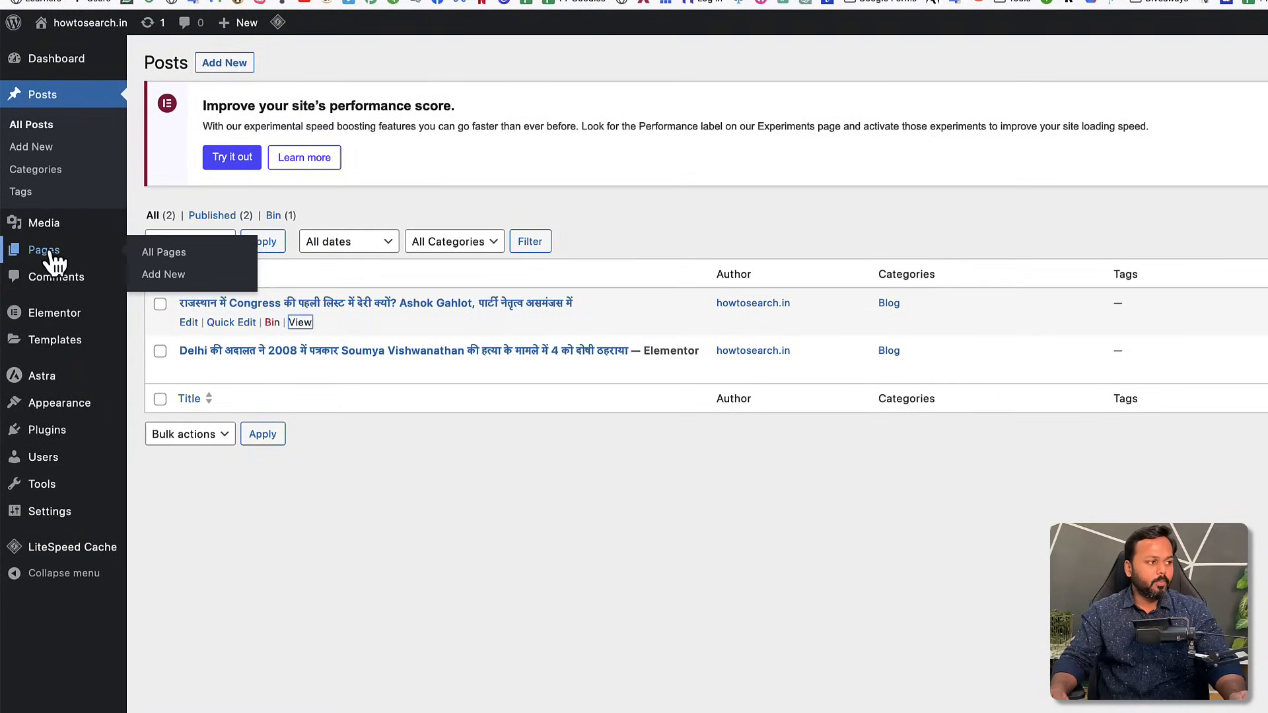
left_click(171, 274)
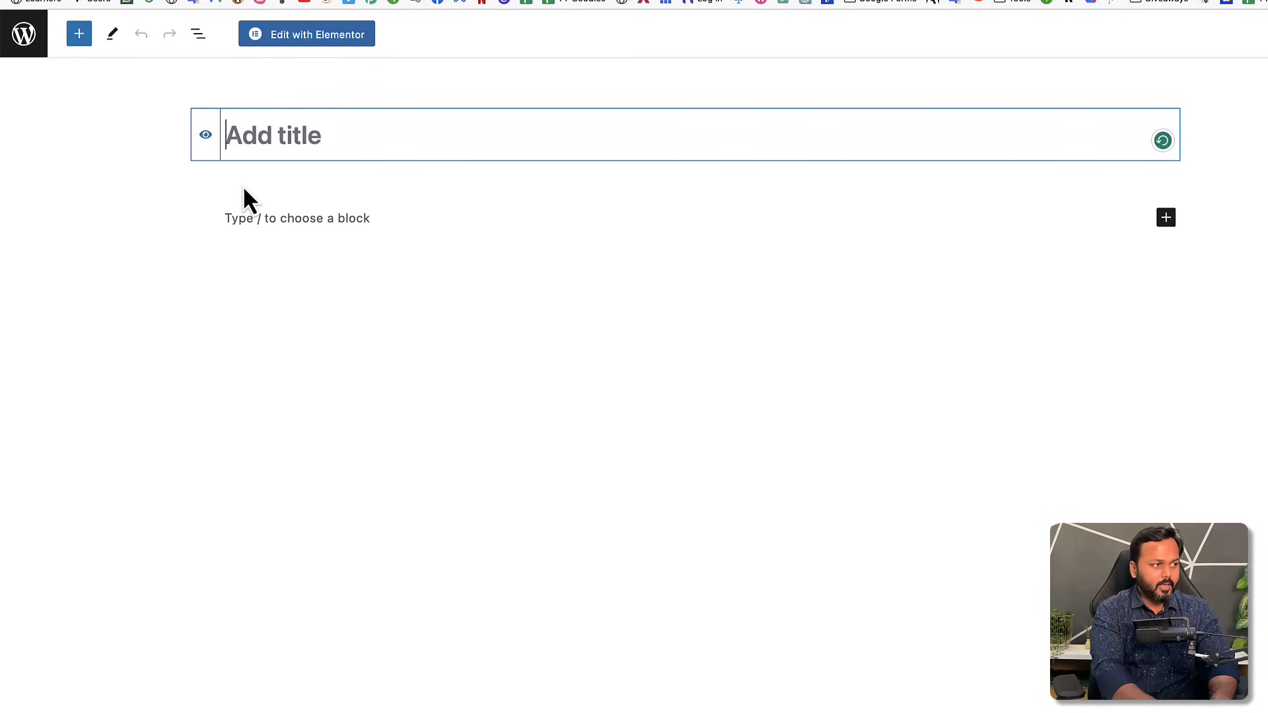
type("Home")
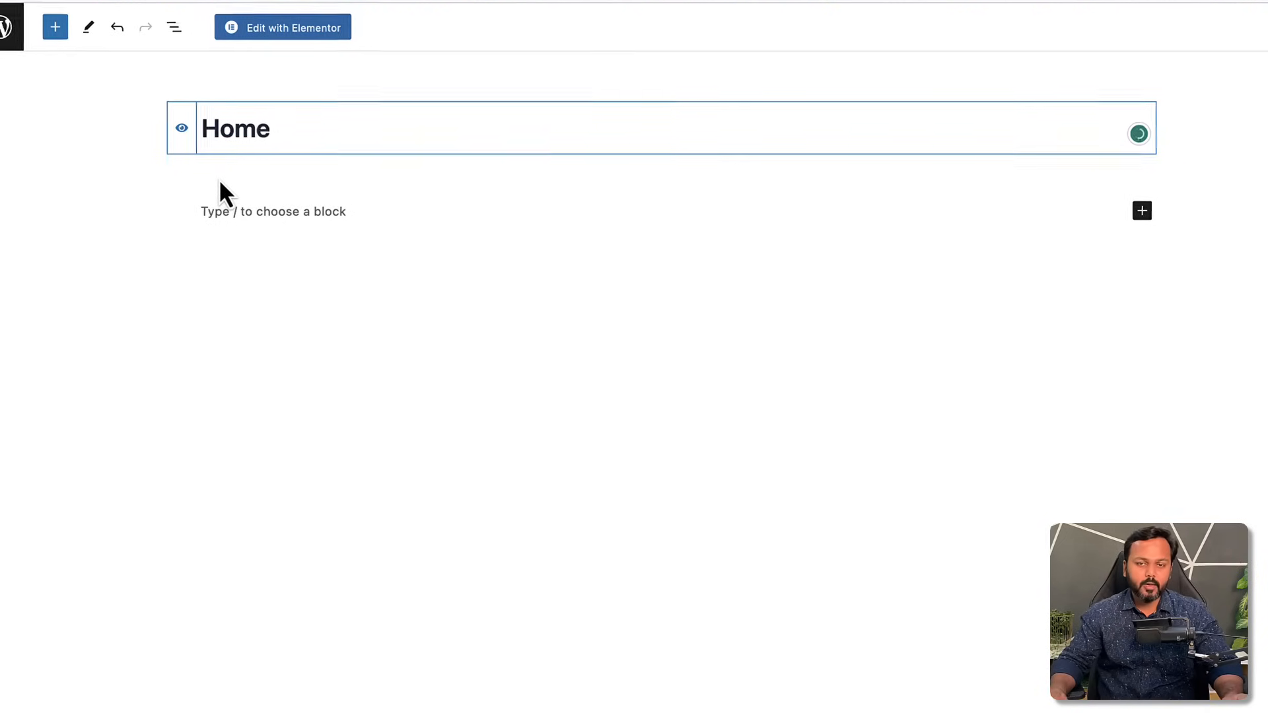
scroll(1210, 320, "down", 5)
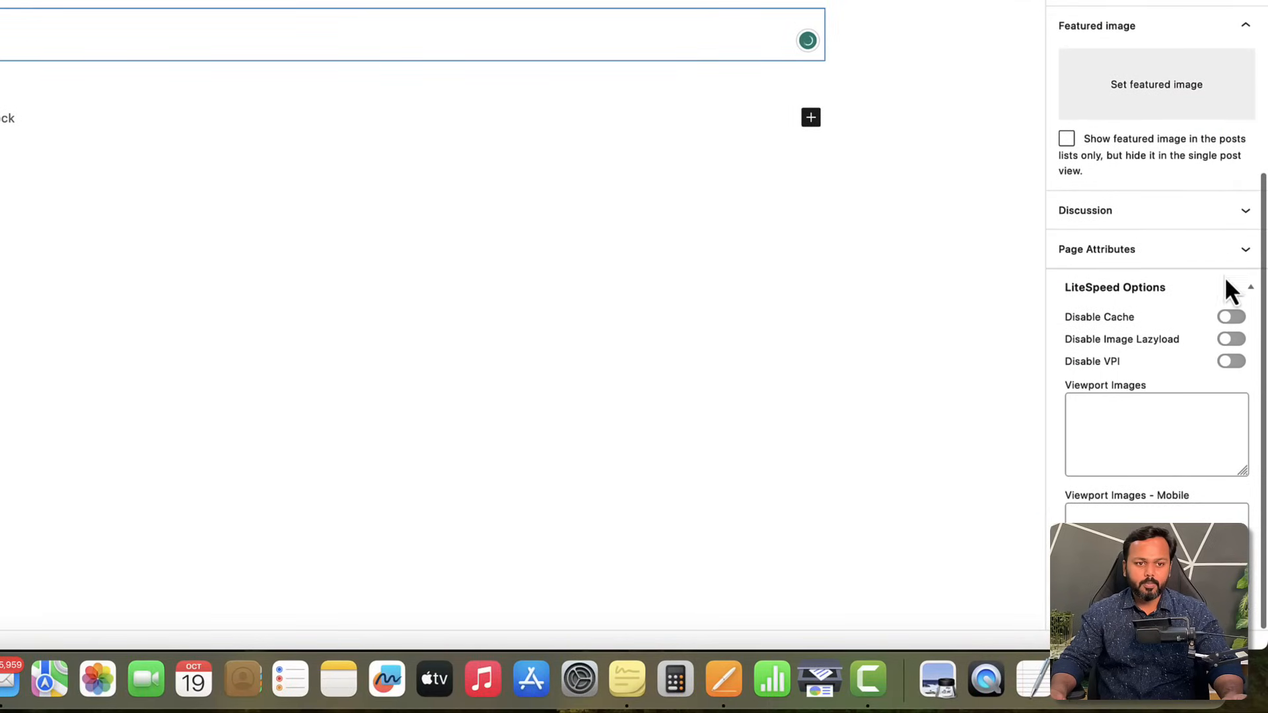
left_click(1246, 254)
scroll(1083, 161, "up", 5)
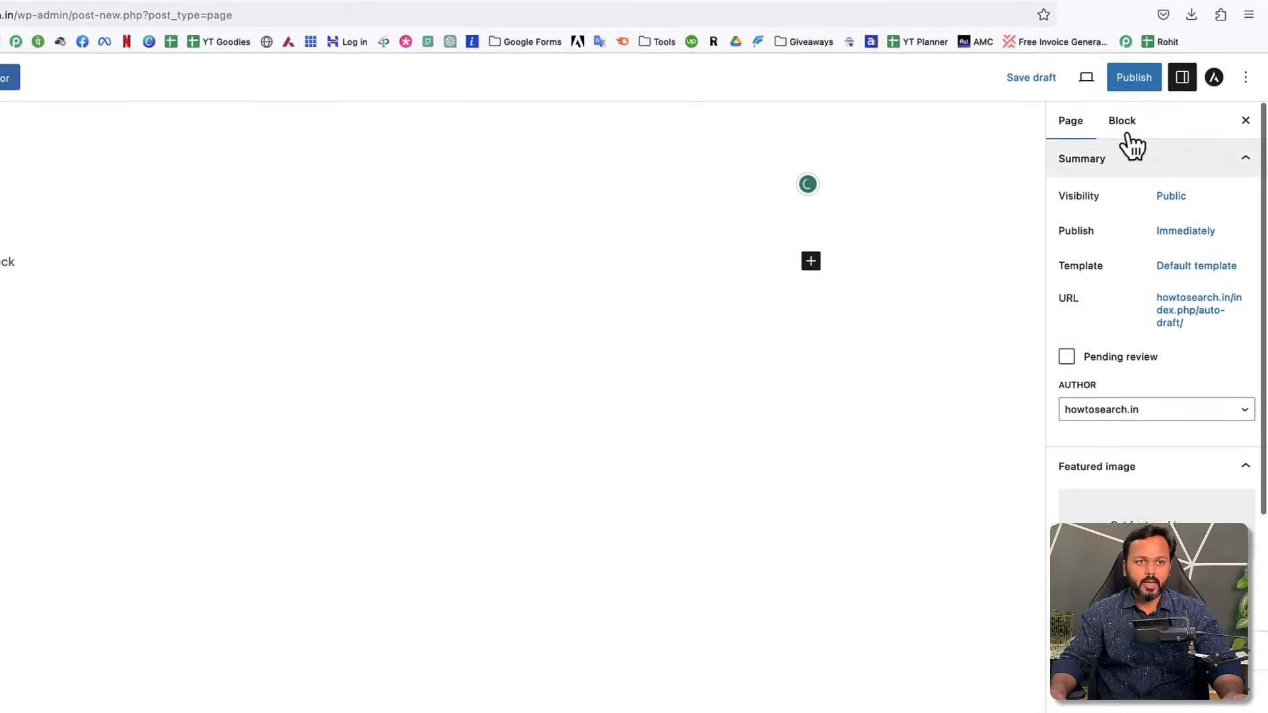
left_click(1136, 100)
left_click(1105, 99)
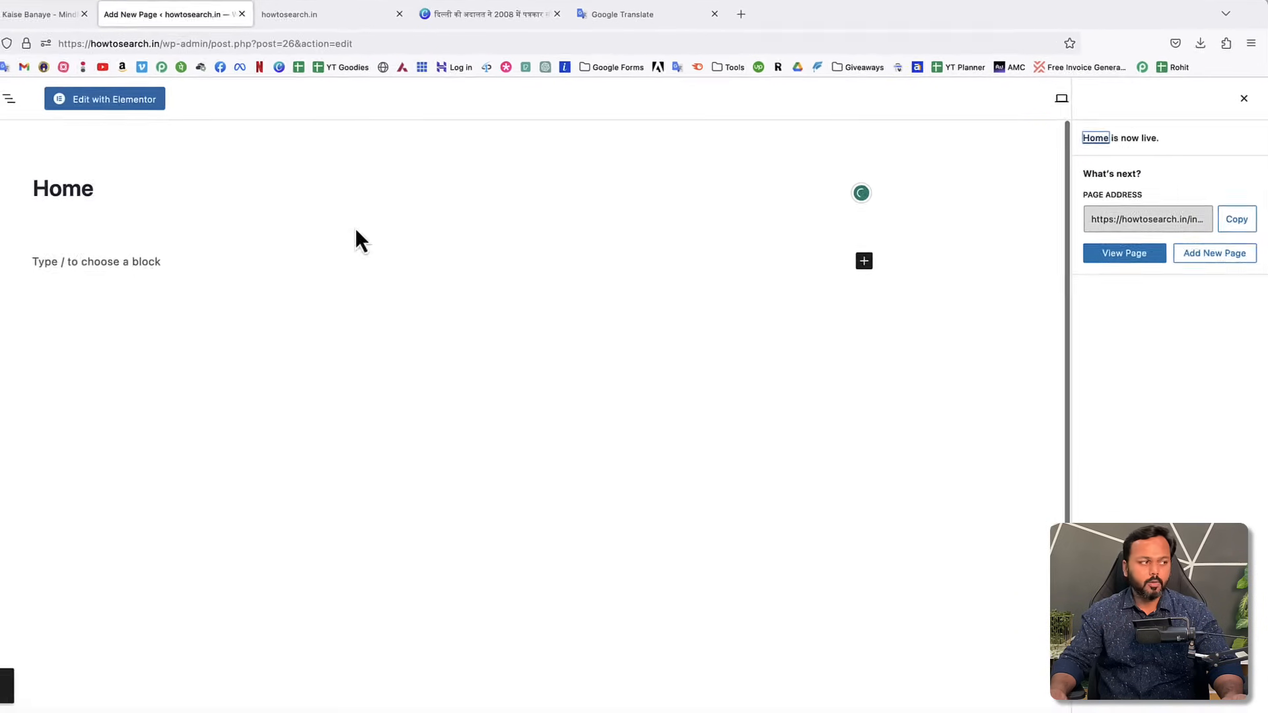
left_click(19, 106)
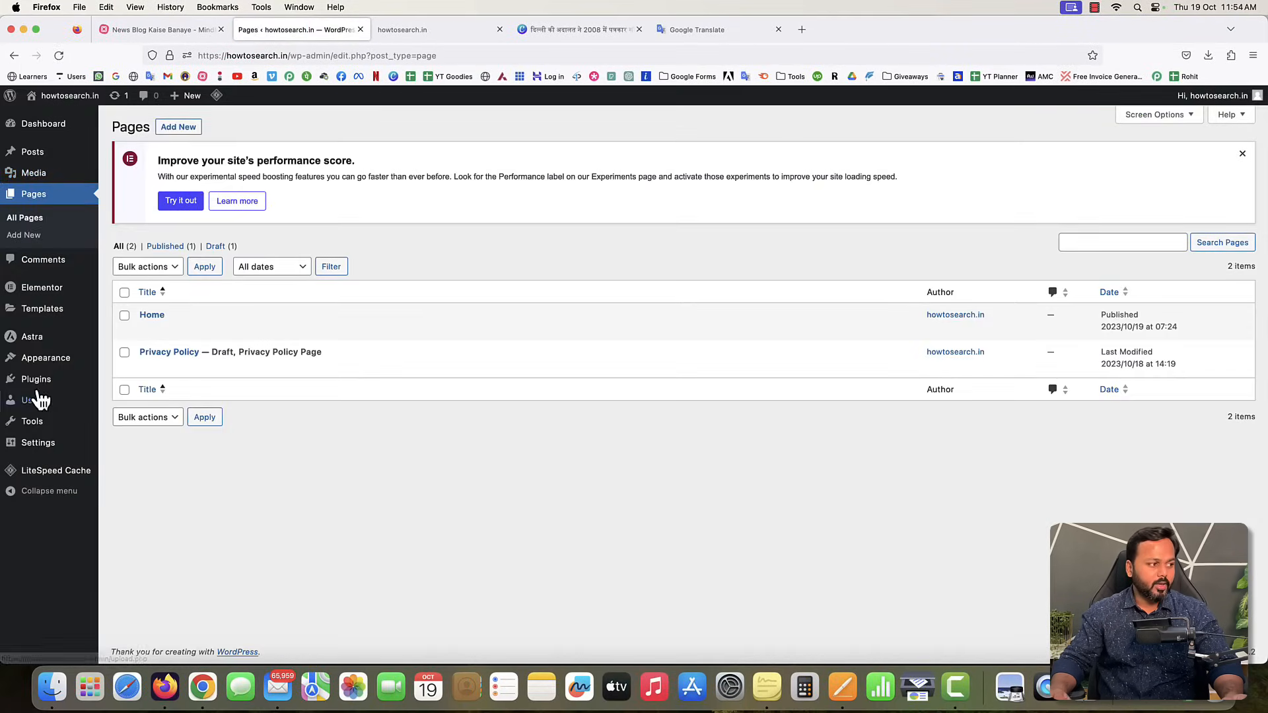
Step: Try installing Disable Gutenberg, then activate it from the Installed Plugins list
mouse_move(100, 391)
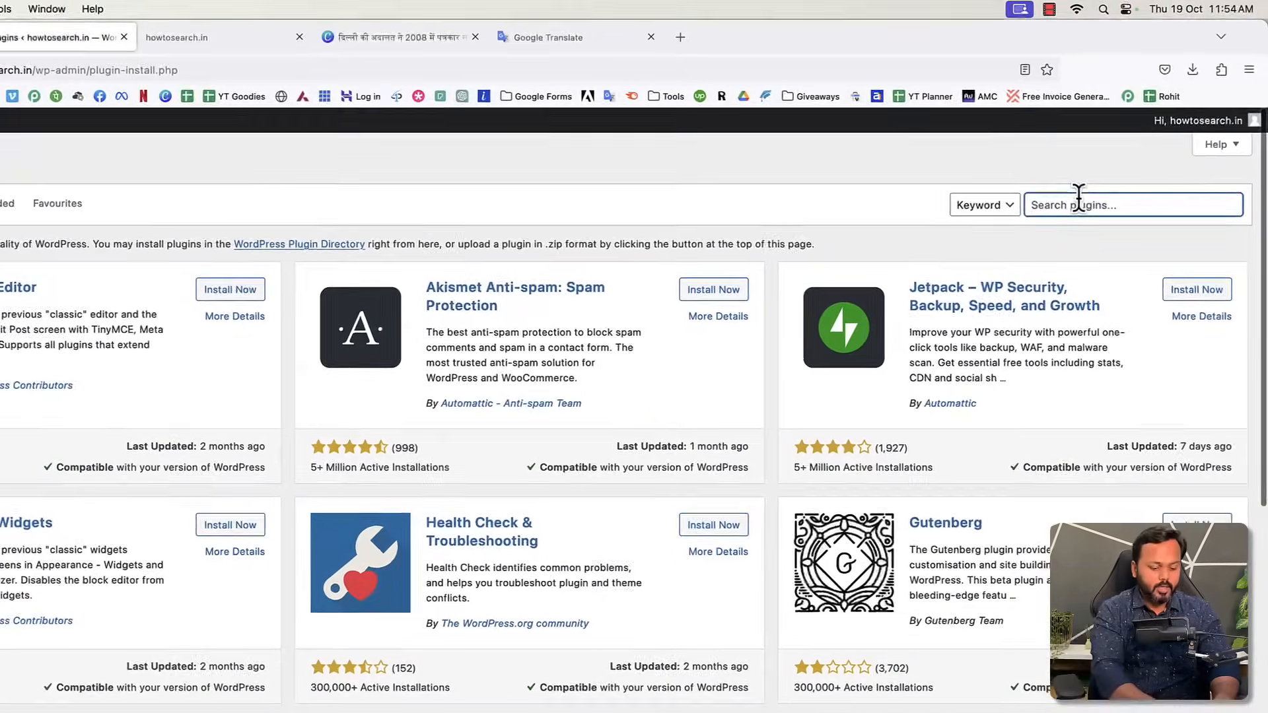
type("di")
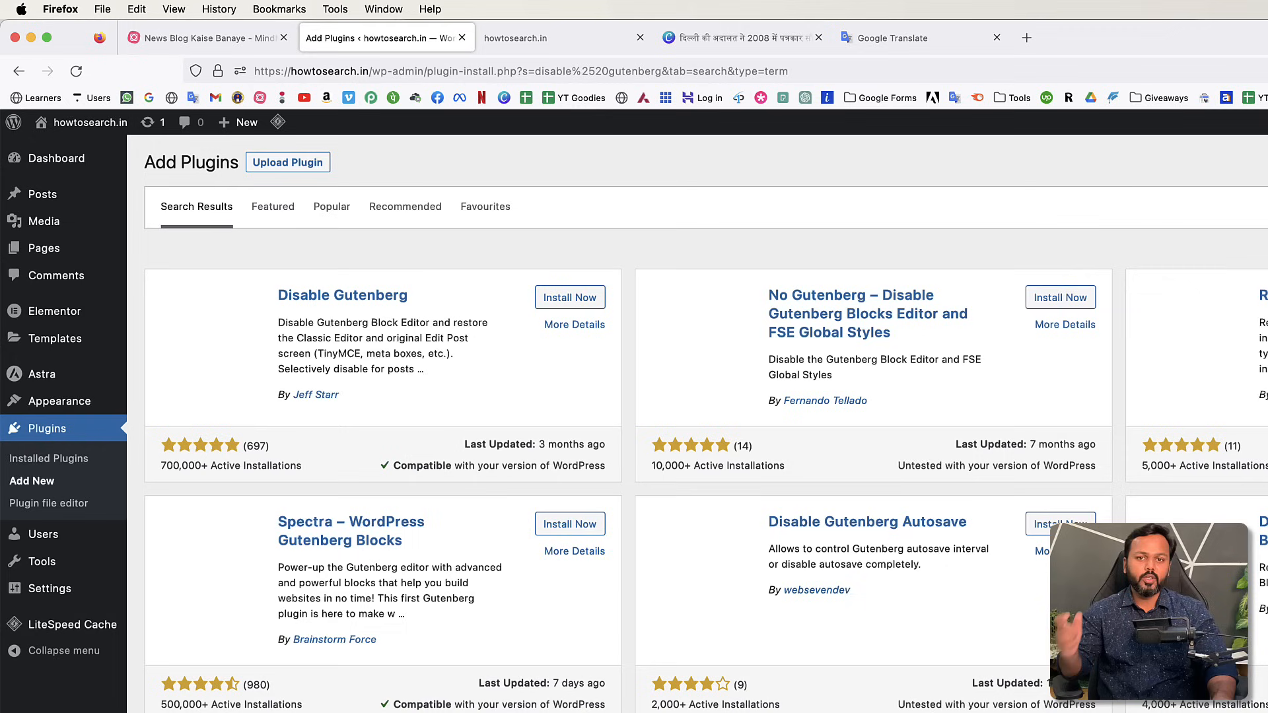
left_click(587, 298)
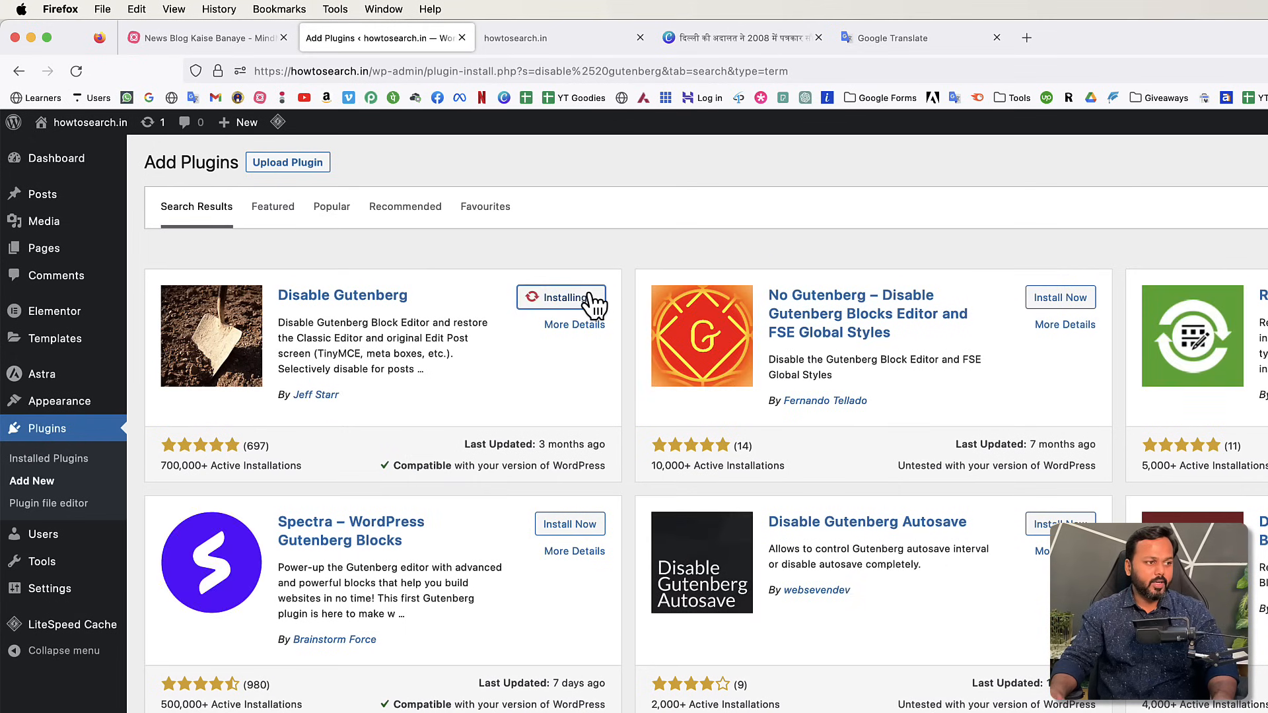
left_click_drag(178, 467, 263, 467)
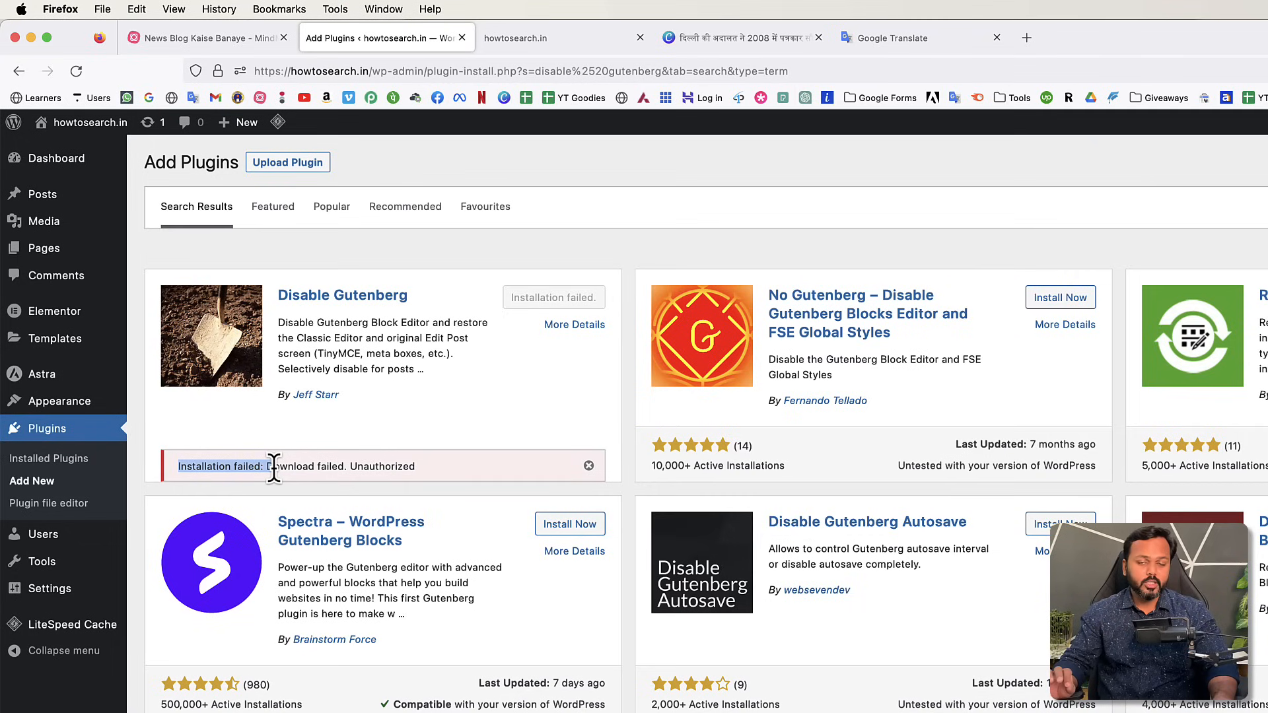
left_click(34, 460)
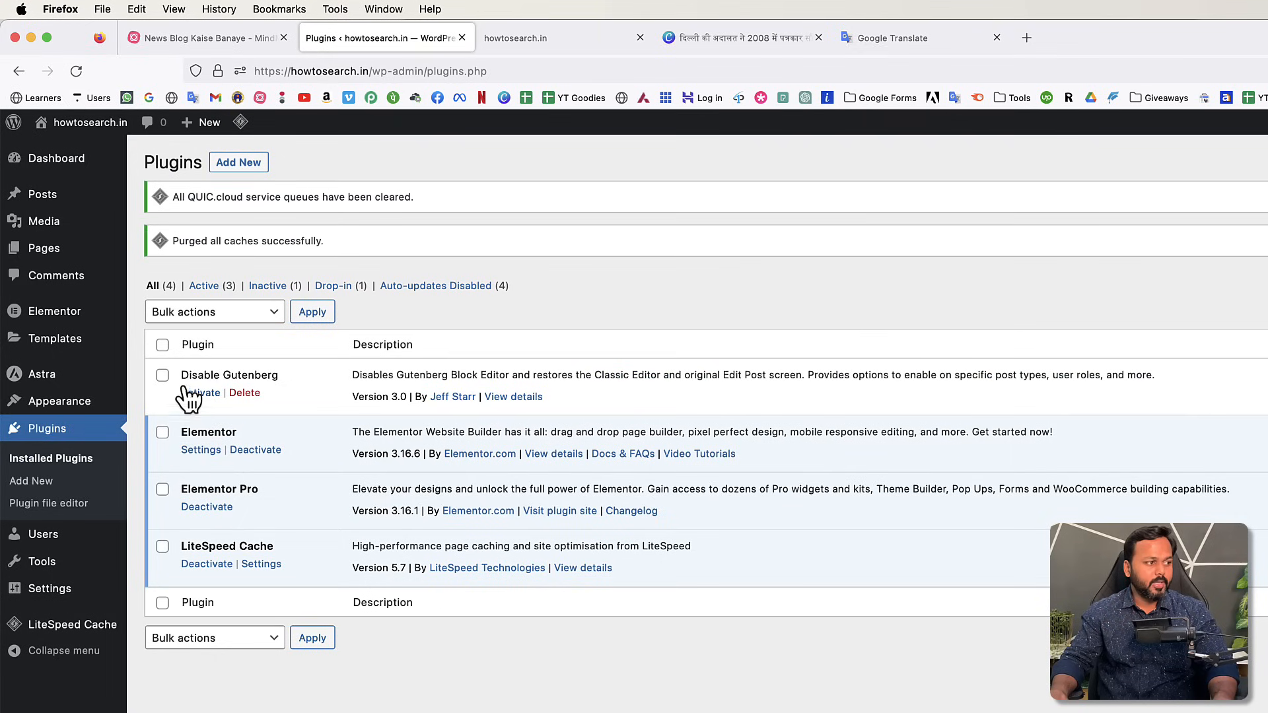
left_click_drag(183, 375, 277, 375)
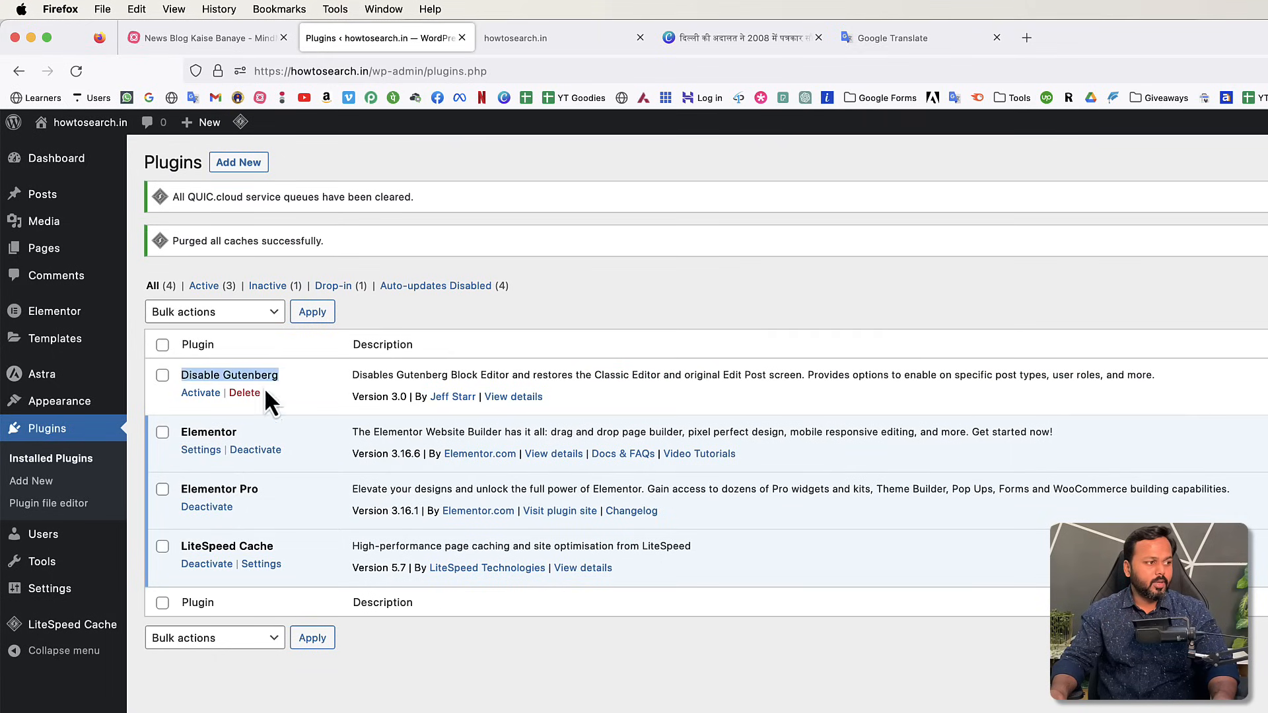
left_click(200, 394)
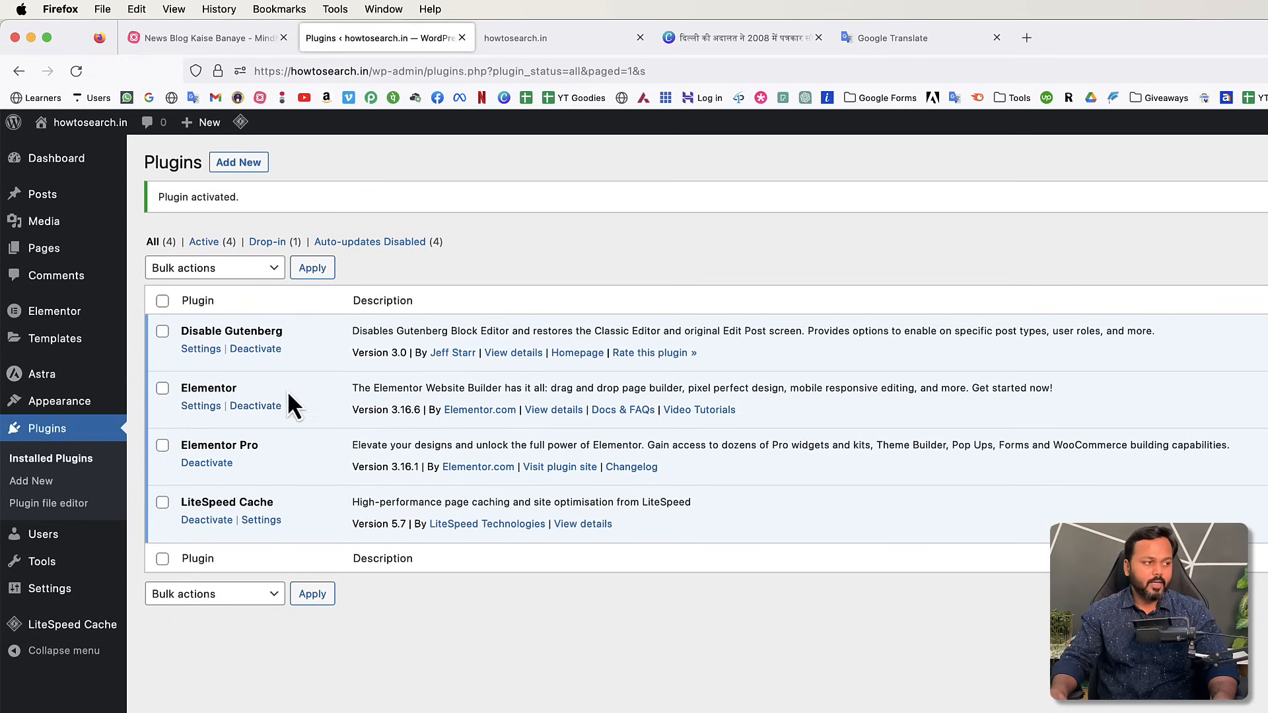
Step: Open the Home page and set its Astra container to Full Width with No Sidebar
mouse_move(119, 255)
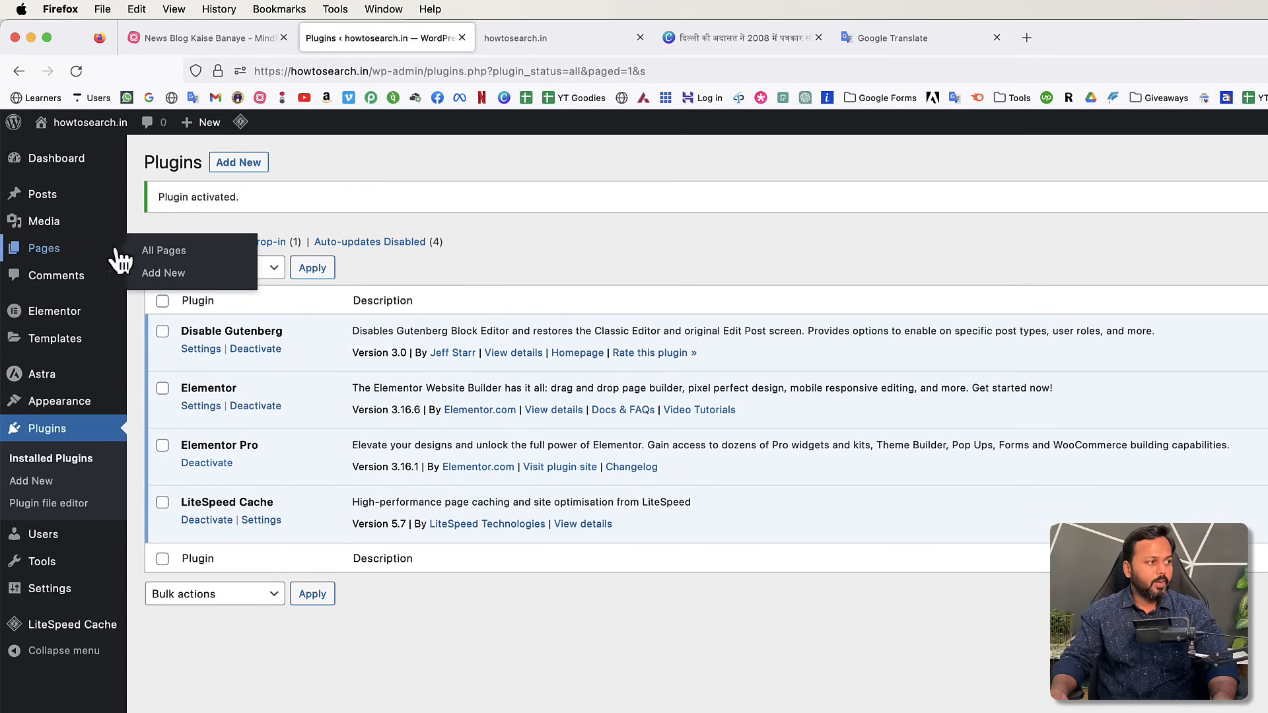
left_click(166, 248)
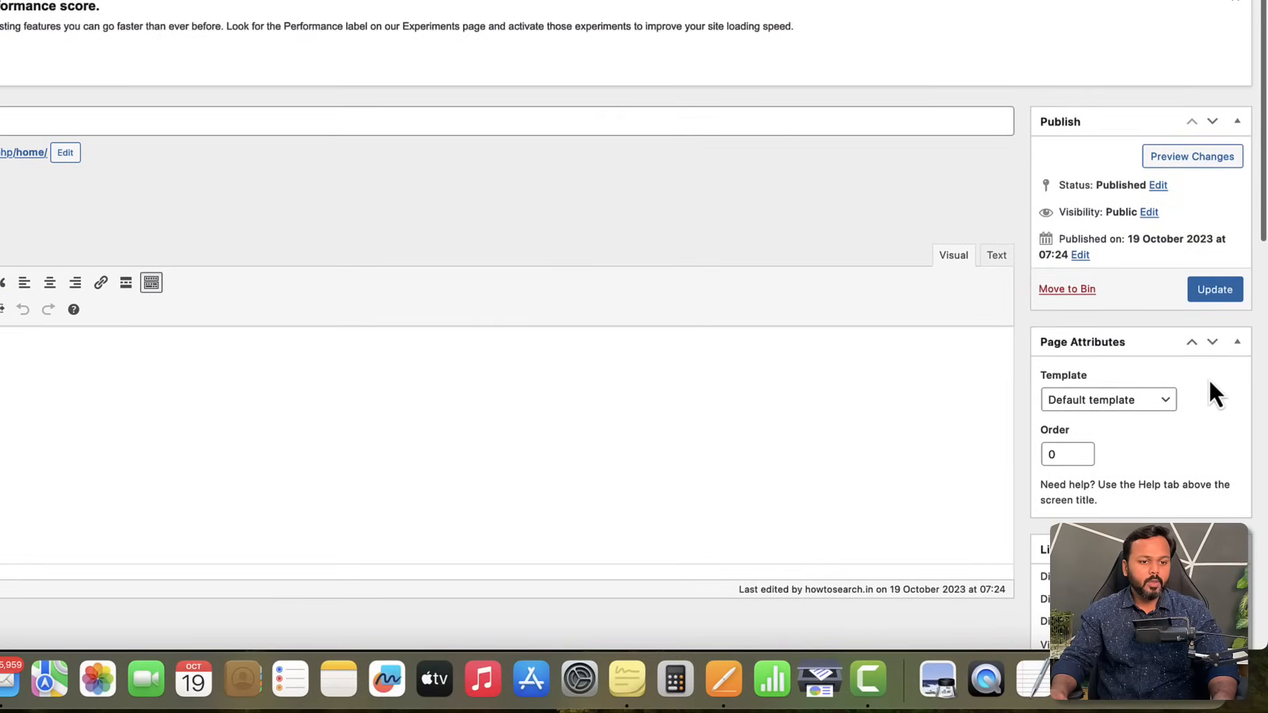
scroll(1217, 390, "down", 10)
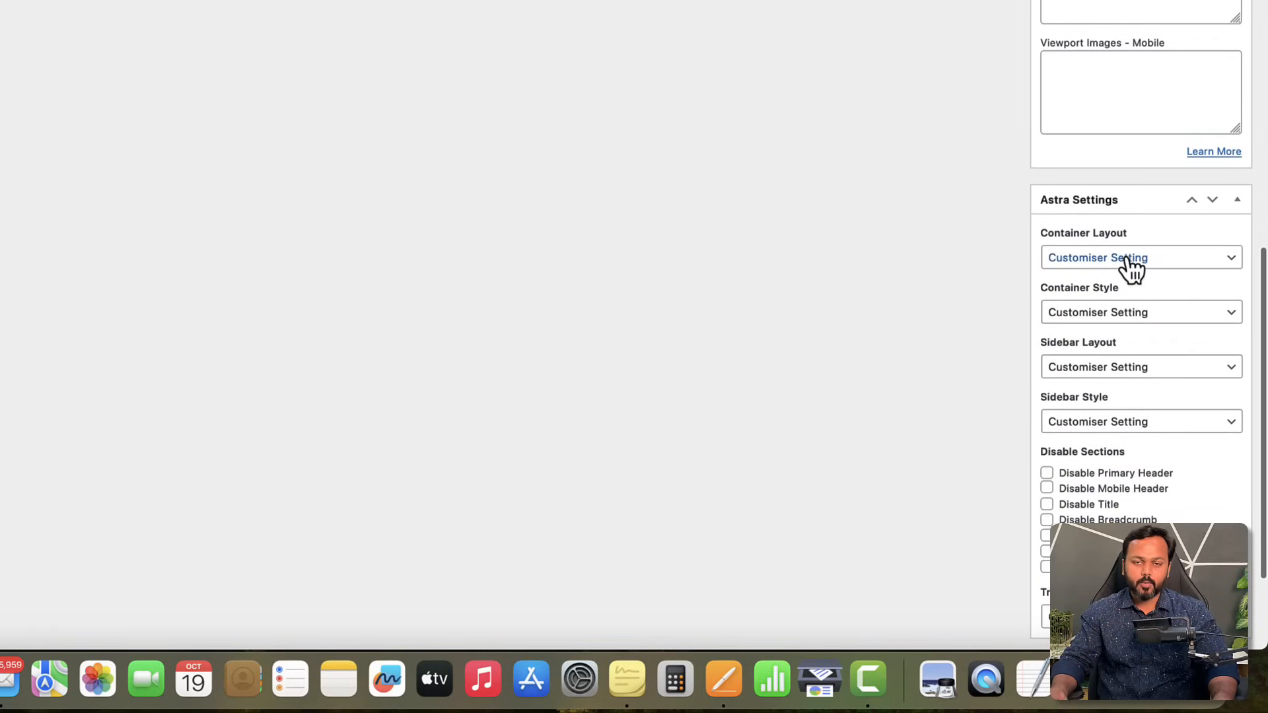
scroll(1123, 271, "down", 2)
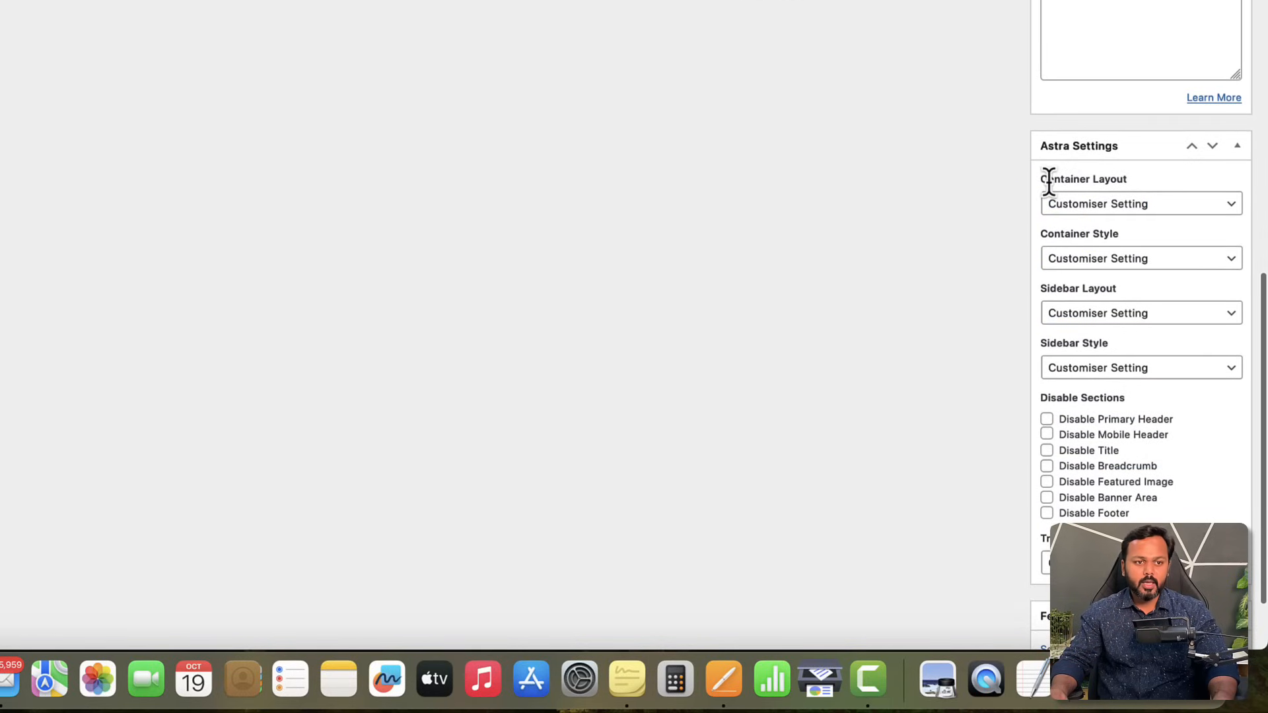
left_click(1128, 205)
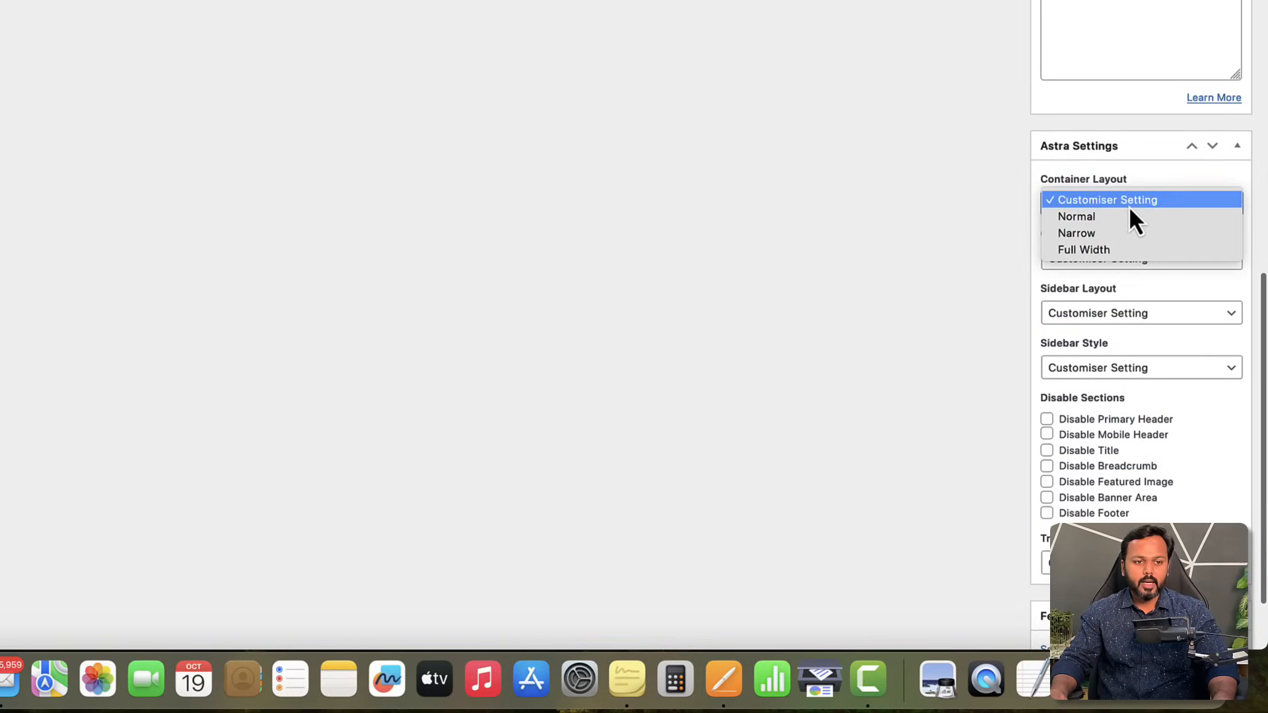
left_click(1099, 249)
left_click(1122, 317)
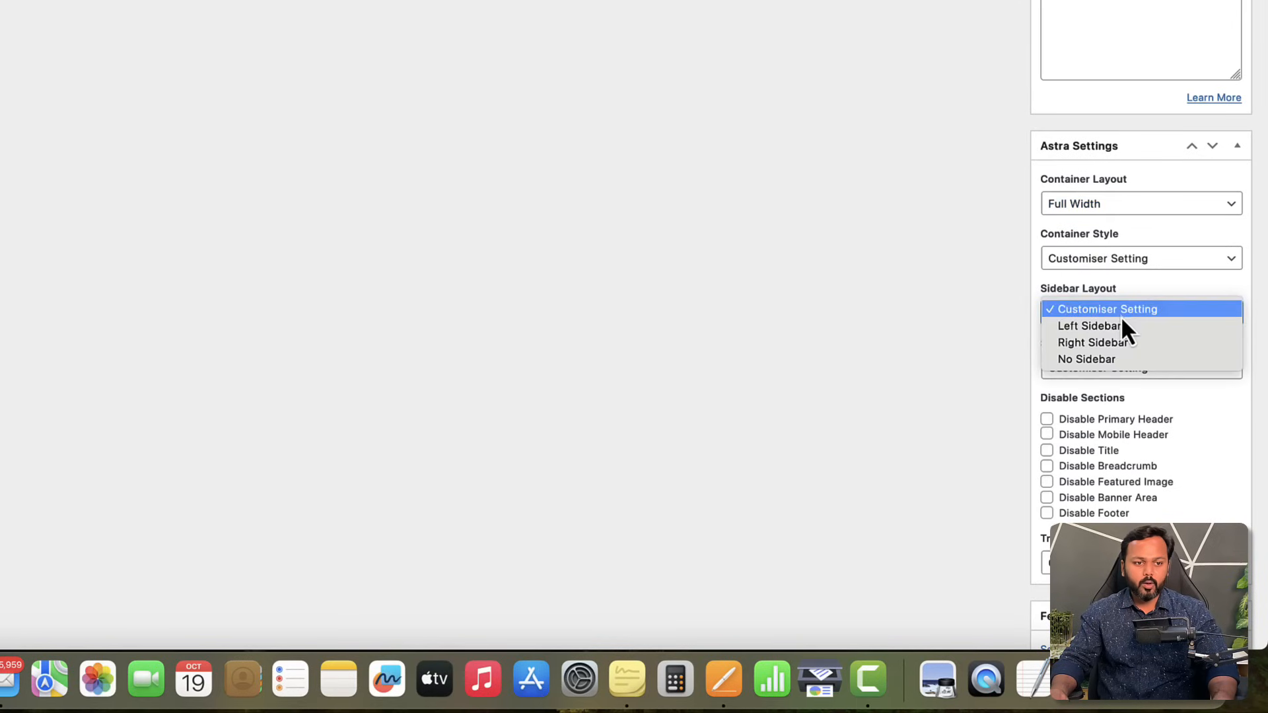
left_click(1089, 359)
Step: Hide the page title and breadcrumb, then update the Home page
scroll(1070, 363, "down", 3)
left_click(1046, 357)
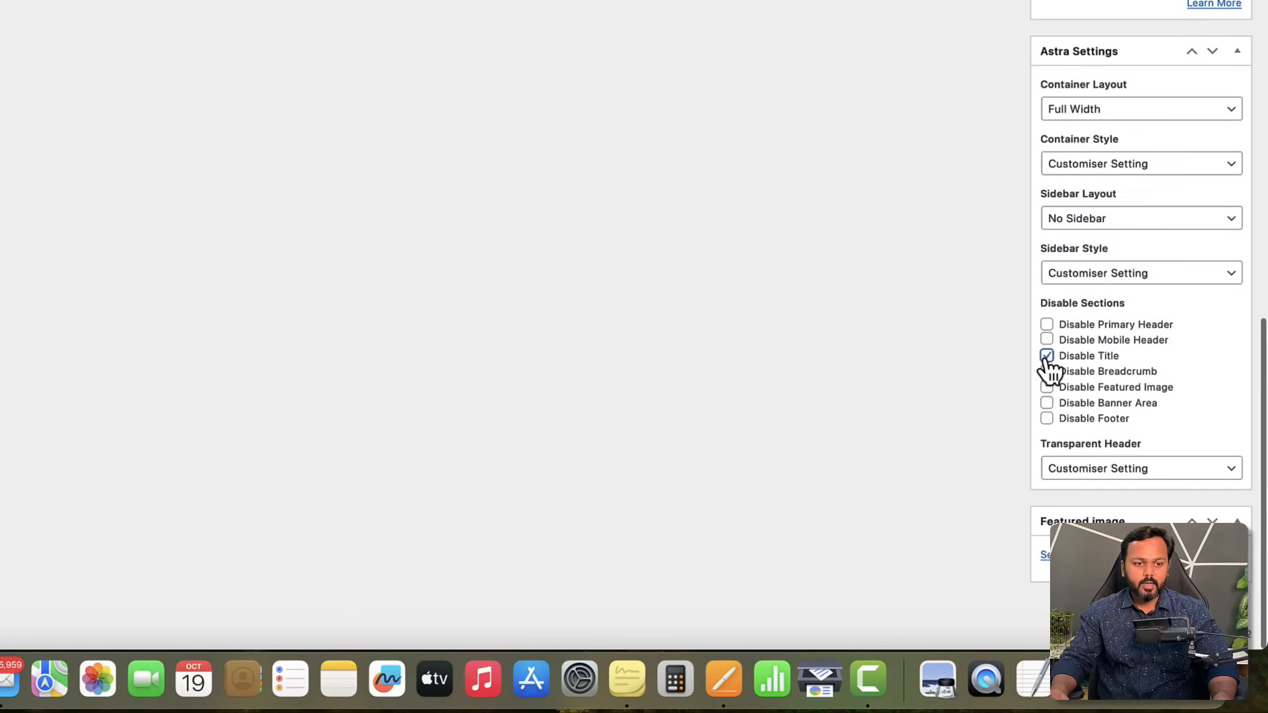
left_click(1047, 372)
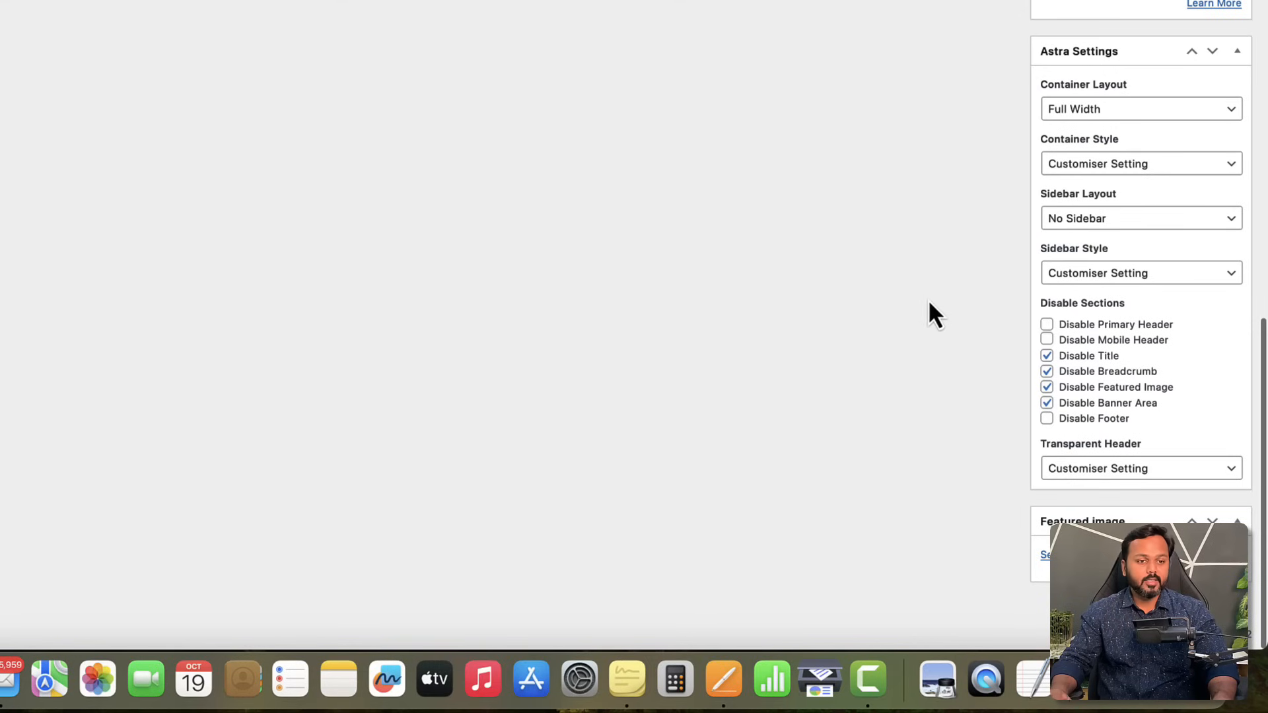
scroll(1002, 232, "up", 10)
scroll(1003, 223, "up", 5)
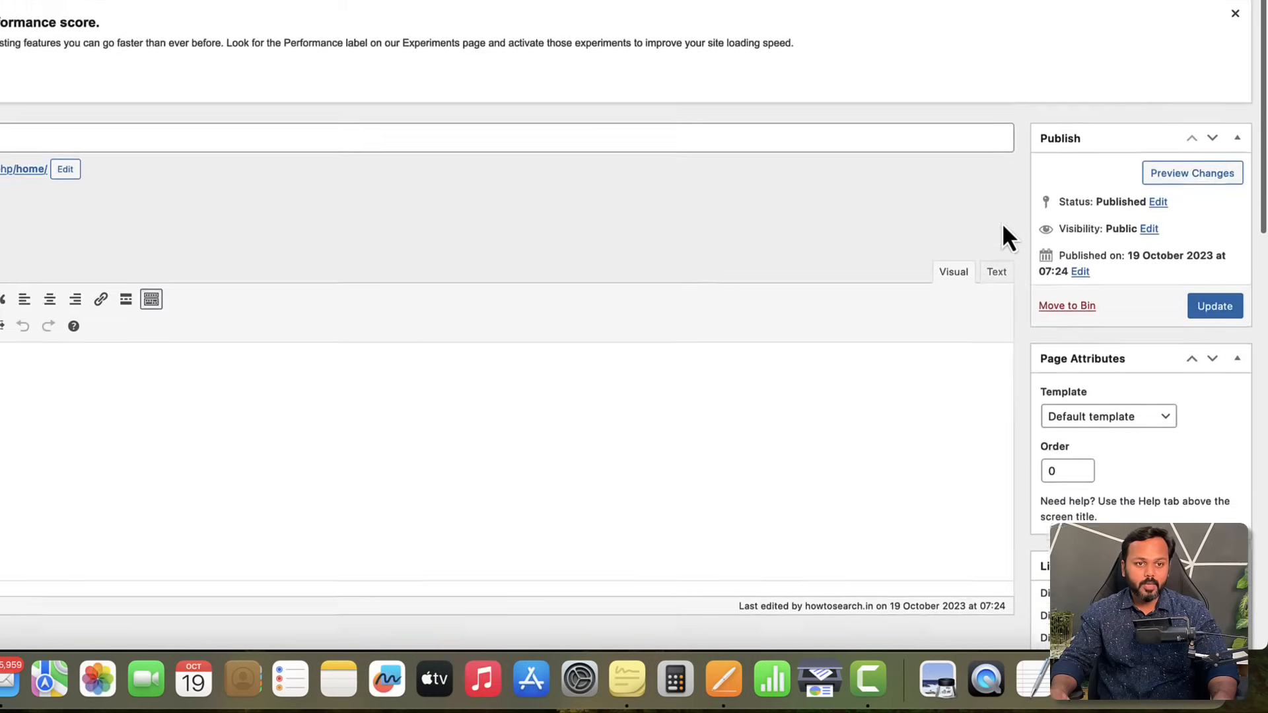
left_click(1215, 292)
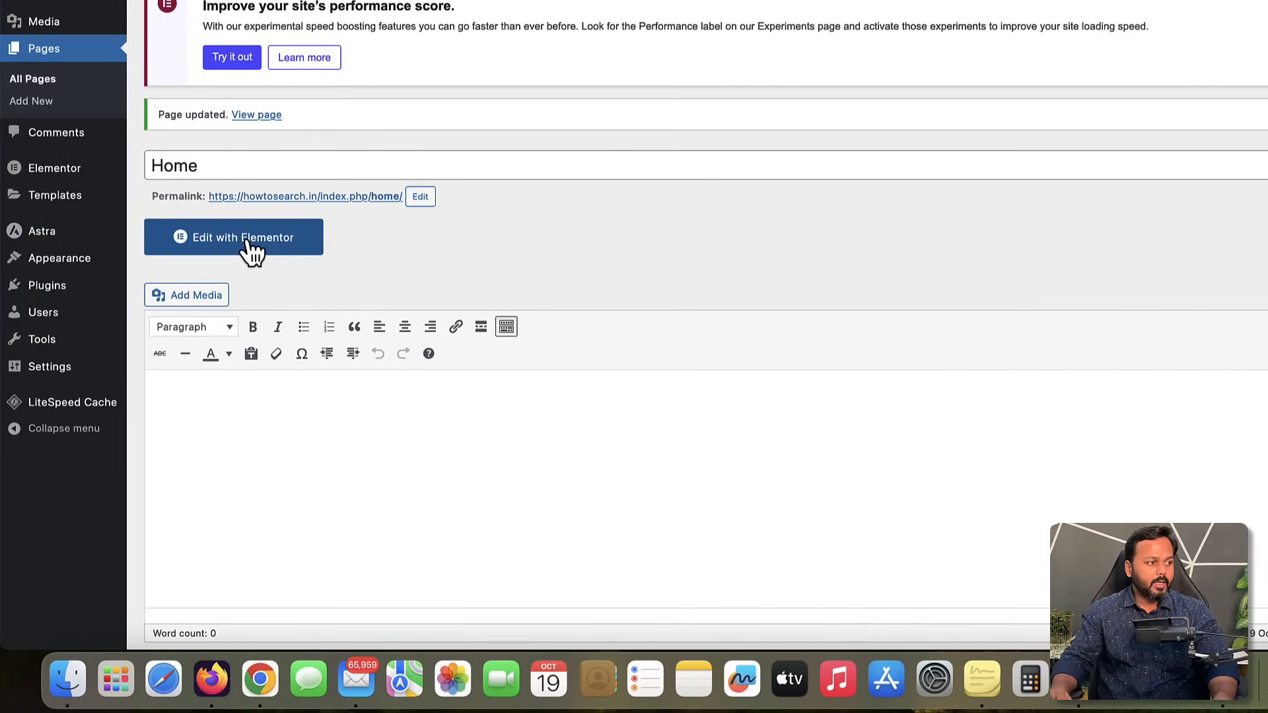
Step: Open the Home page in Elementor and add a single-column section at the top
left_click(251, 244)
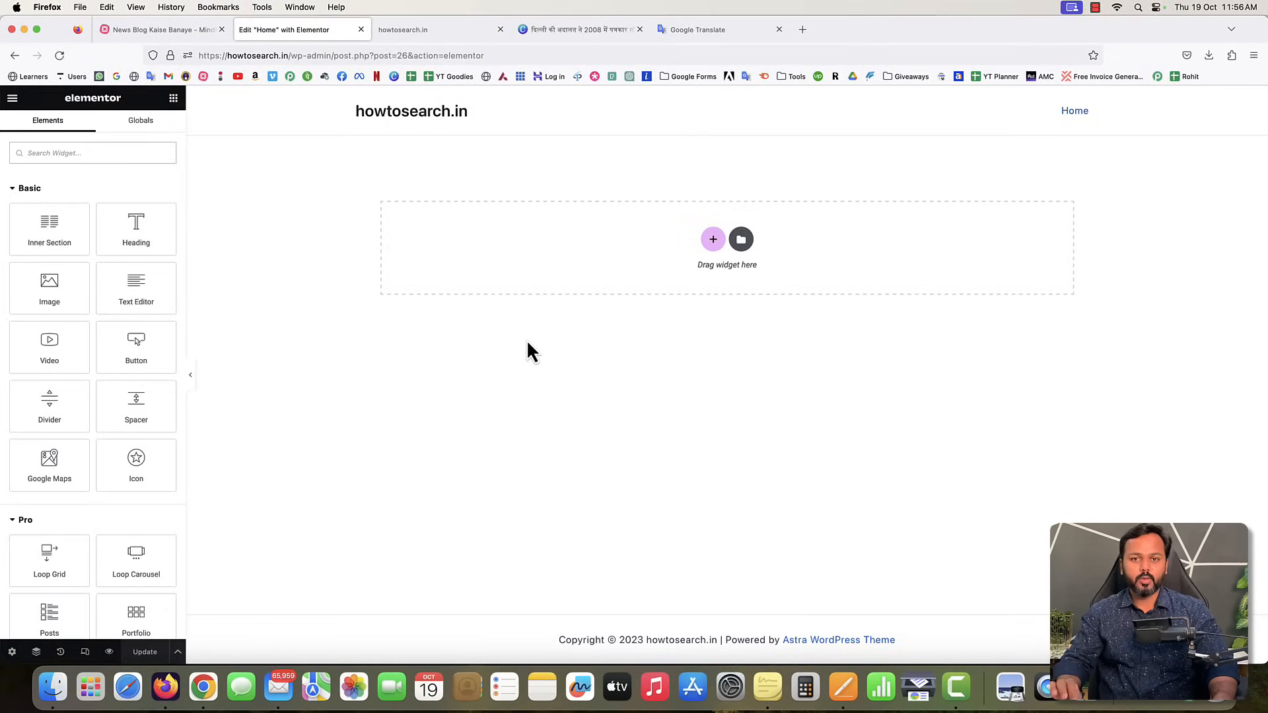
left_click(712, 241)
left_click(572, 267)
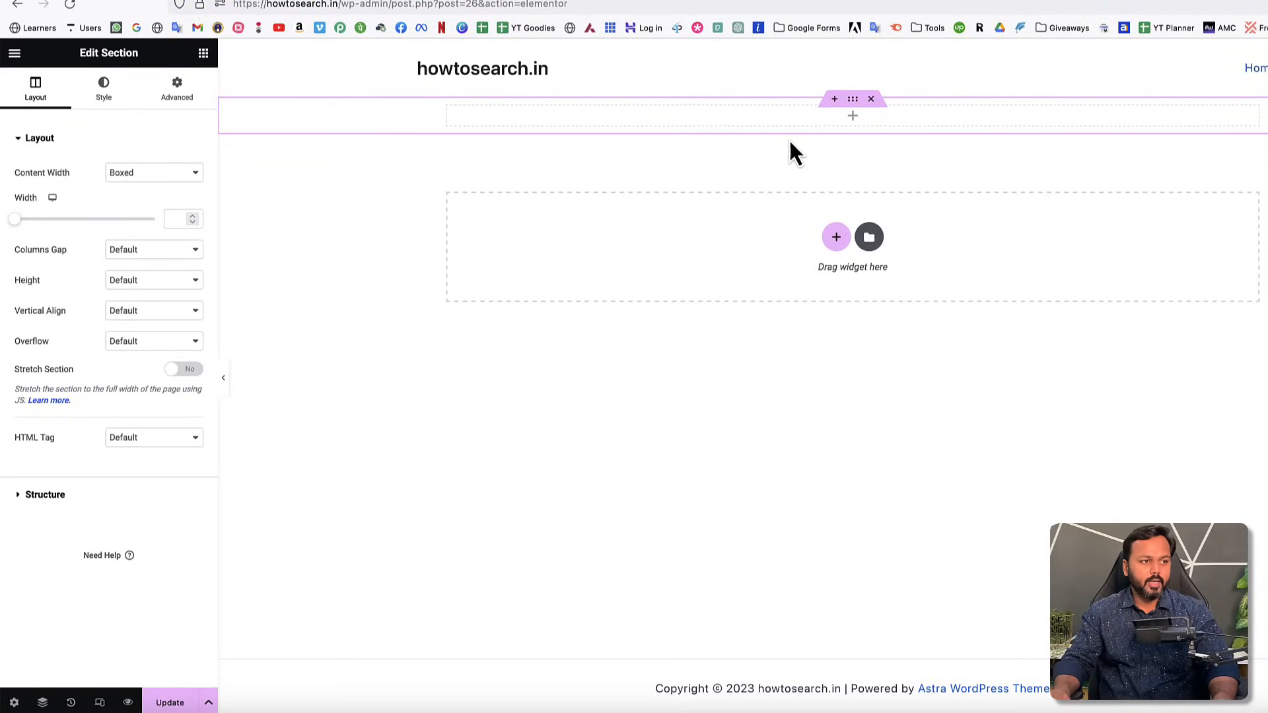
Step: Search the widget panel for 'posts' and drag the Posts widget into the Home page's top section
left_click(852, 117)
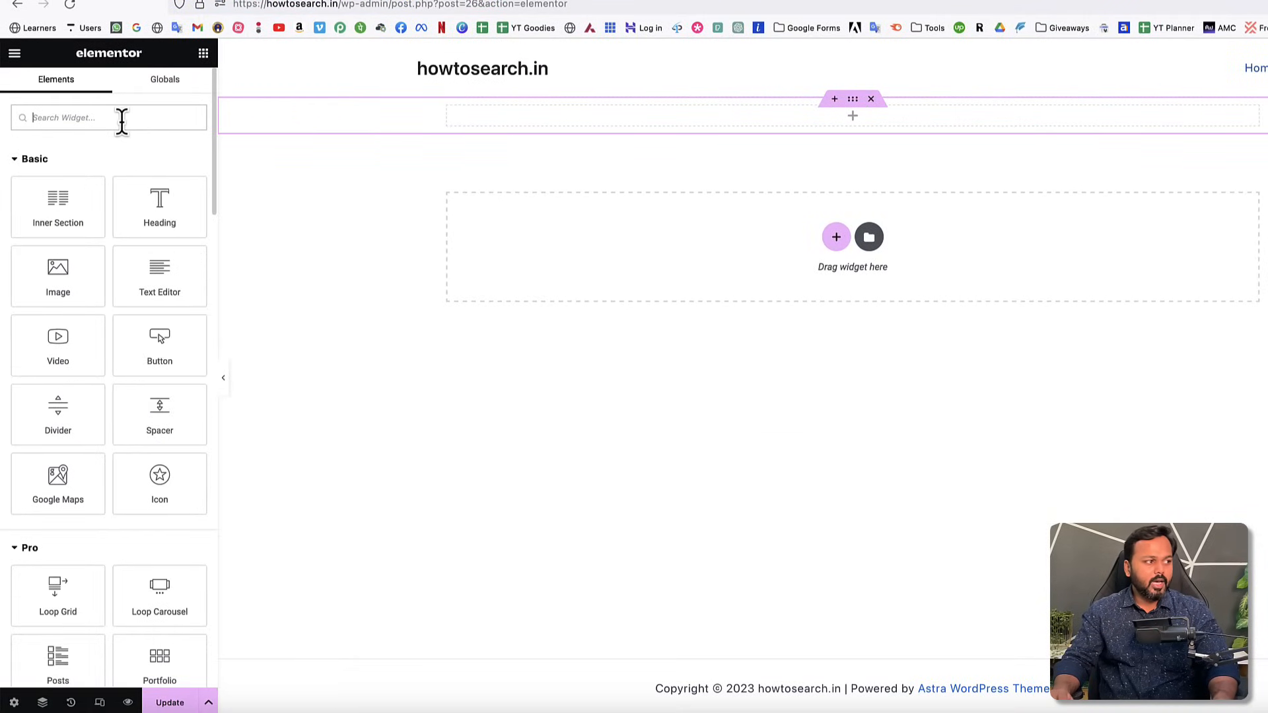
type("post")
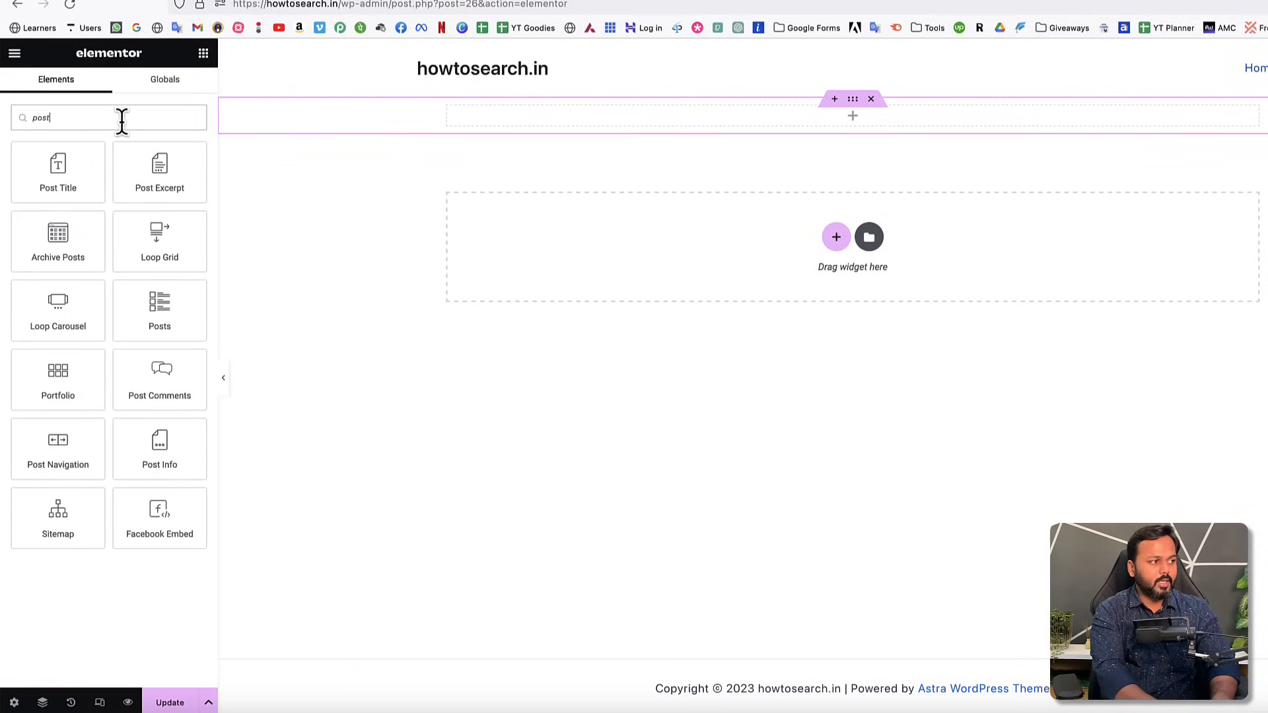
type("s")
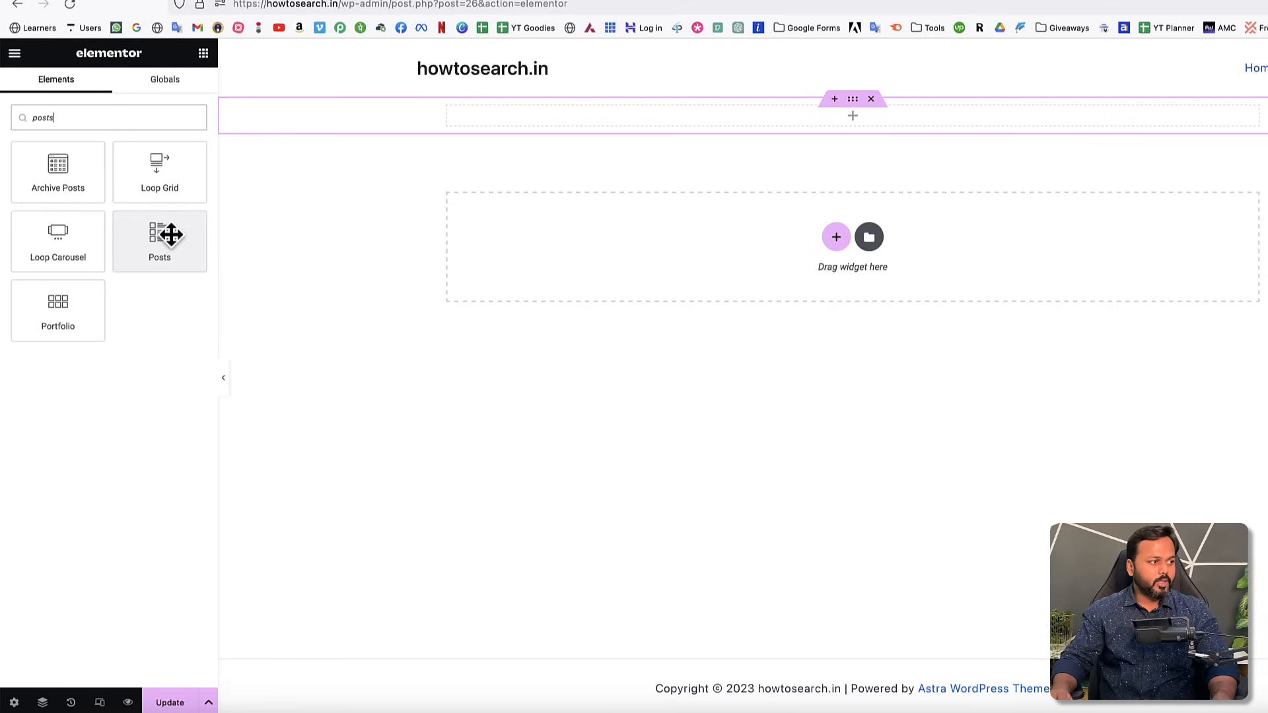
left_click_drag(171, 234, 523, 118)
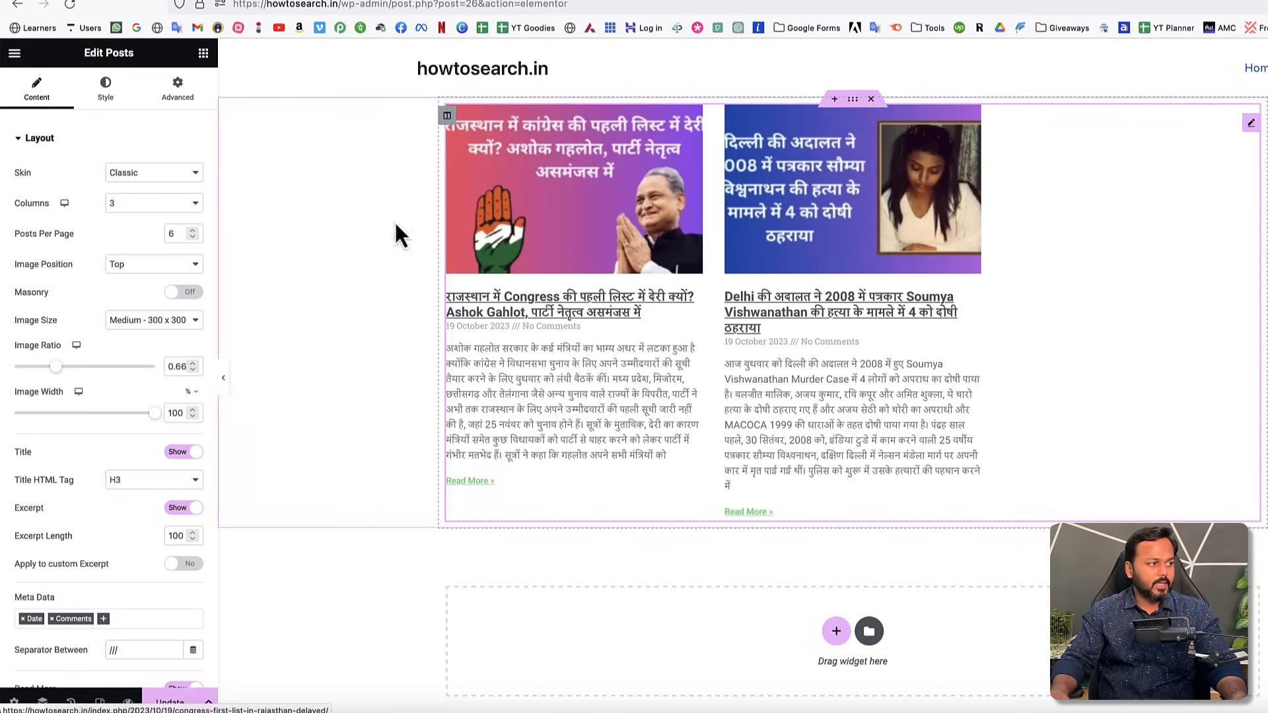
Step: Set the Posts layout to Cards skin, 2 columns, Full image size and a 0.59 image ratio
left_click(167, 176)
left_click(158, 185)
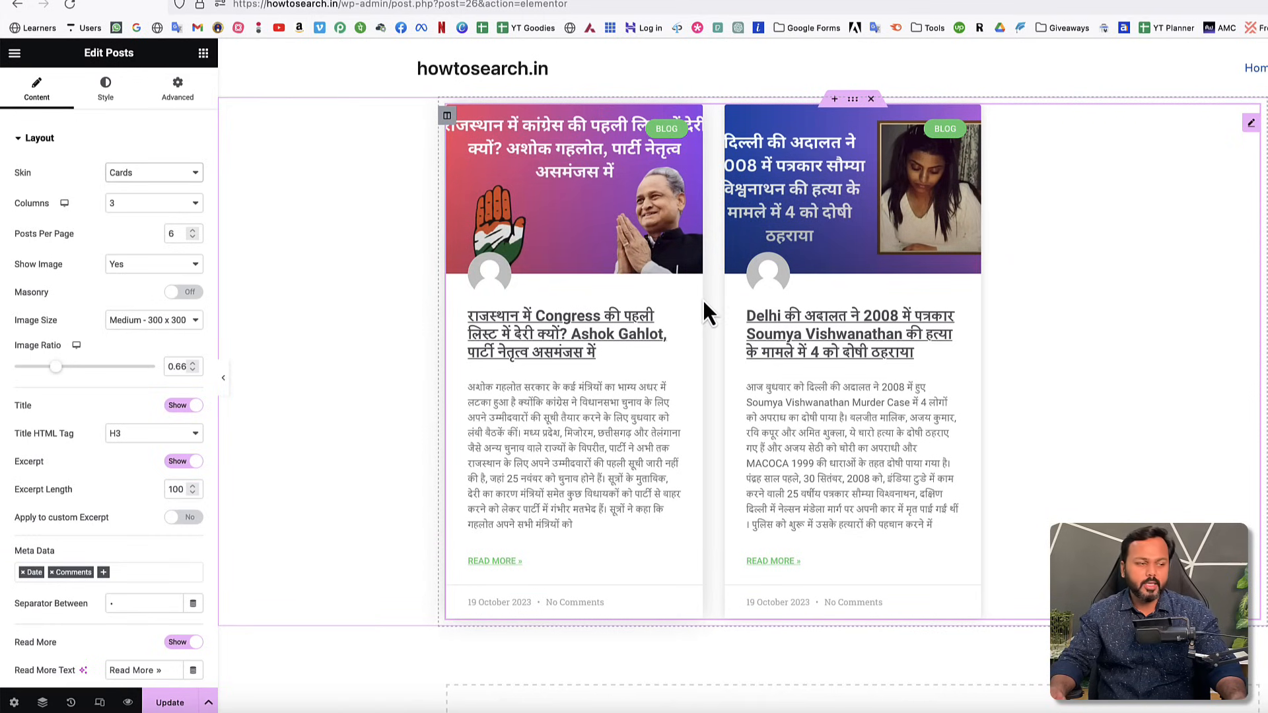
left_click(153, 207)
left_click(128, 191)
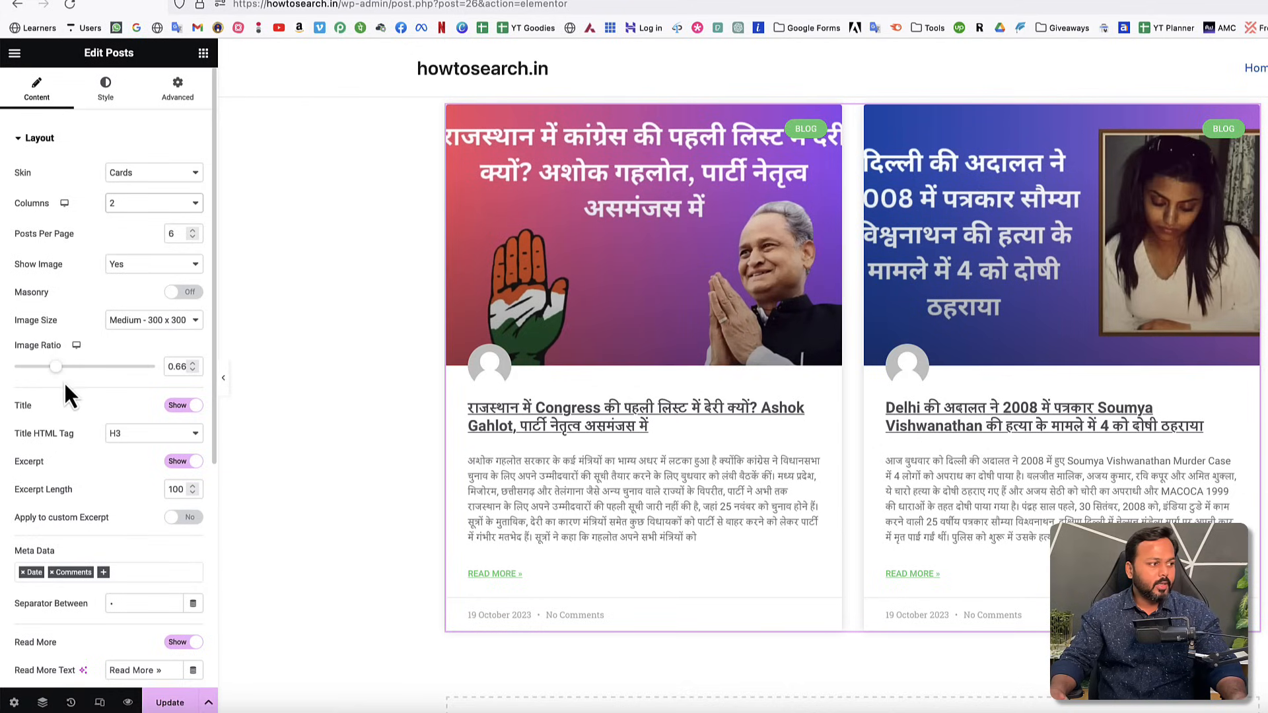
left_click(154, 323)
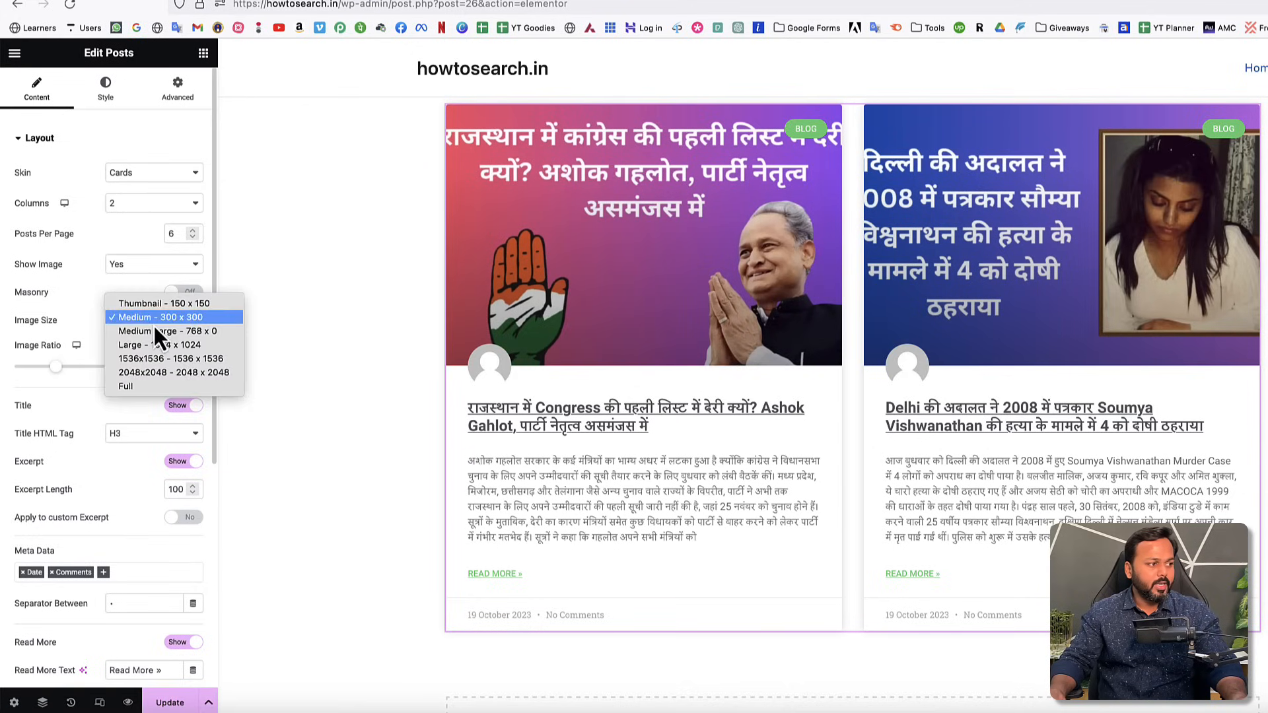
left_click(147, 387)
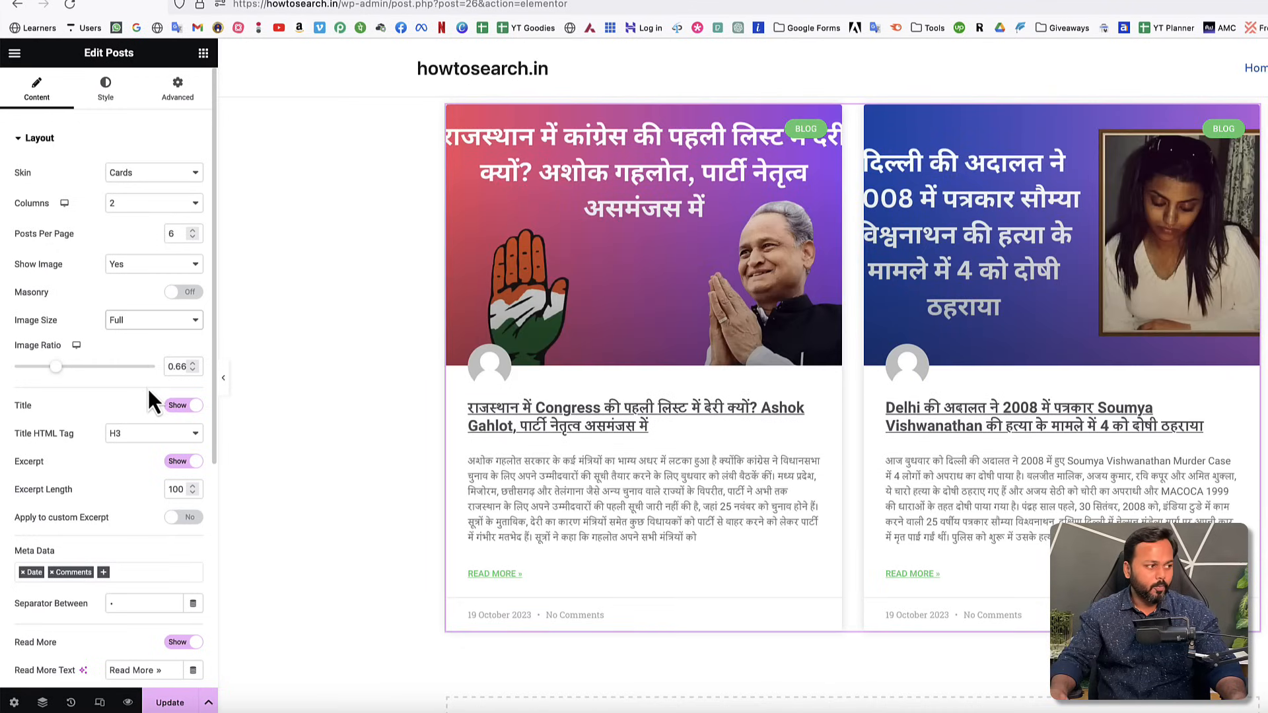
mouse_move(55, 372)
left_mouse_down()
mouse_move(93, 379)
mouse_move(52, 378)
left_mouse_up()
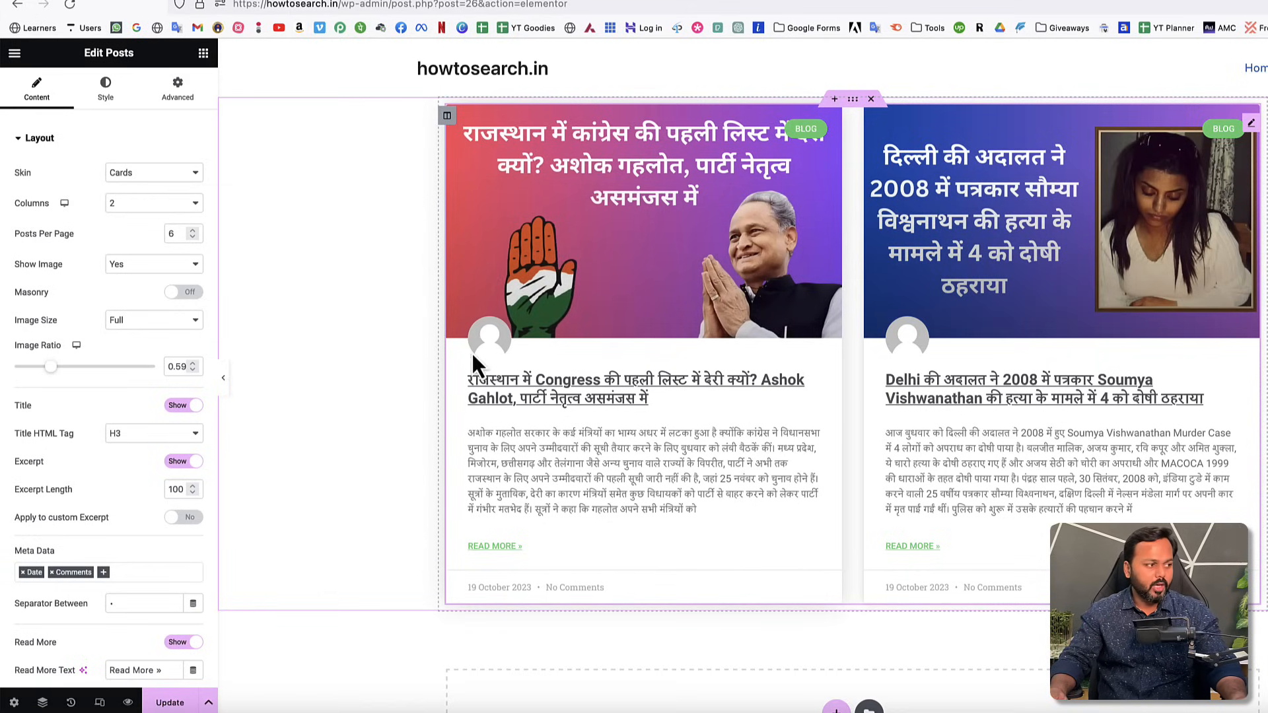
Step: Hide the author avatars on the post cards, then view the live Home page
scroll(138, 446, "down", 10)
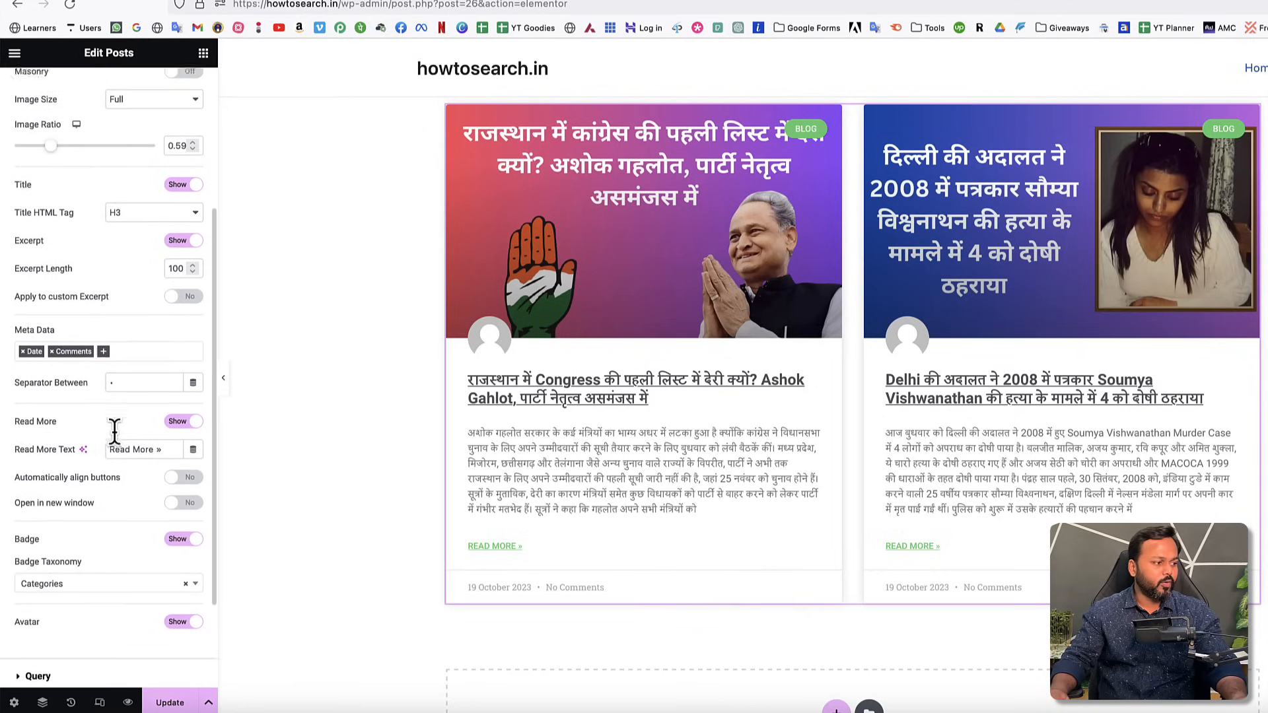
scroll(79, 475, "down", 1)
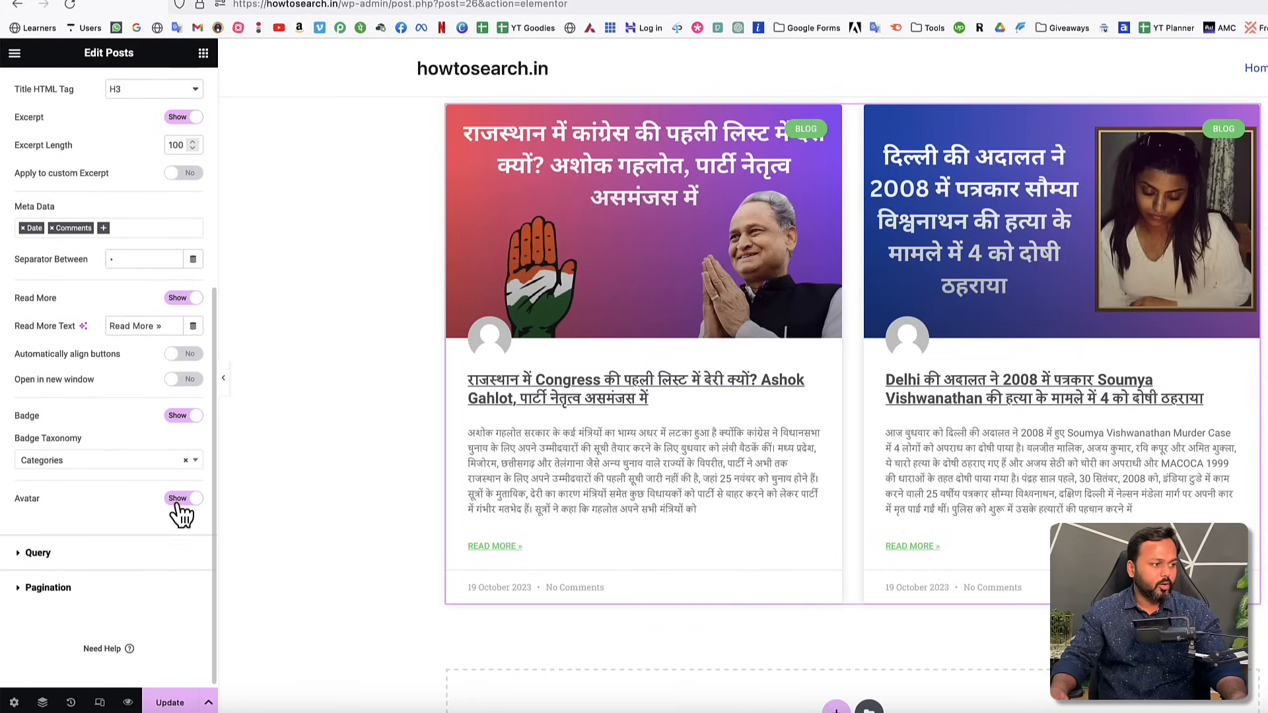
left_click(179, 499)
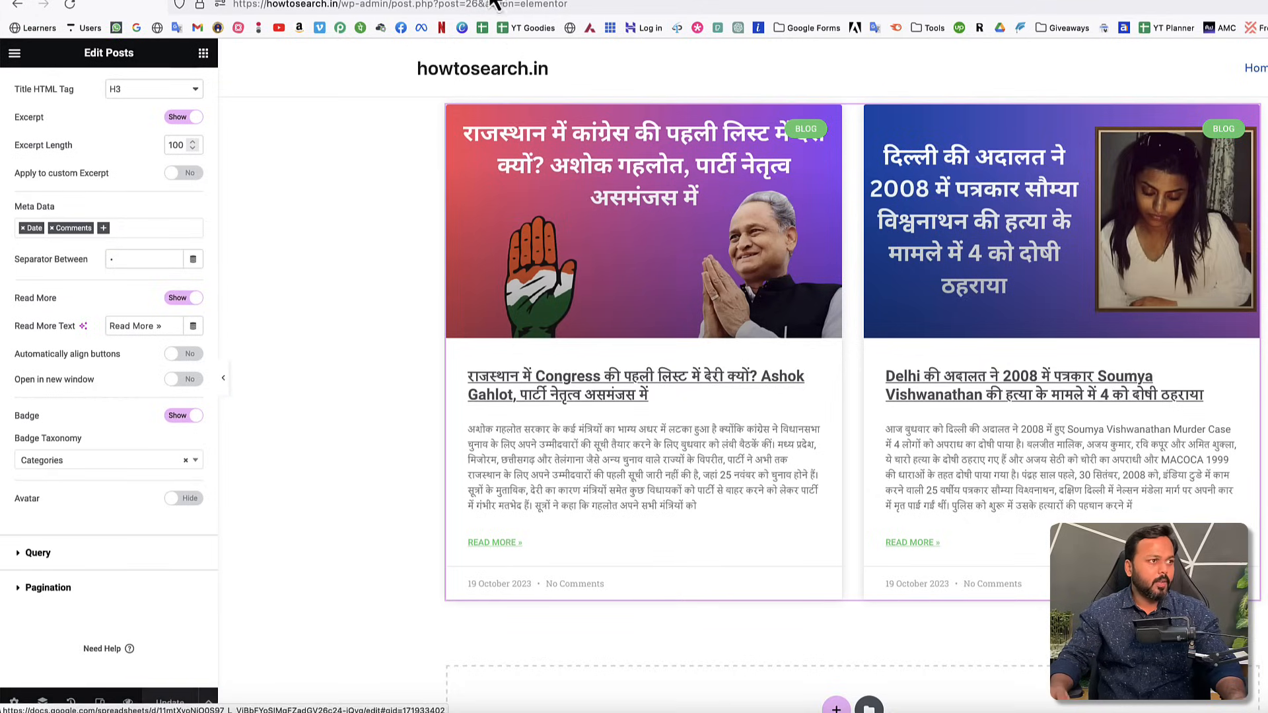
left_click(425, 1)
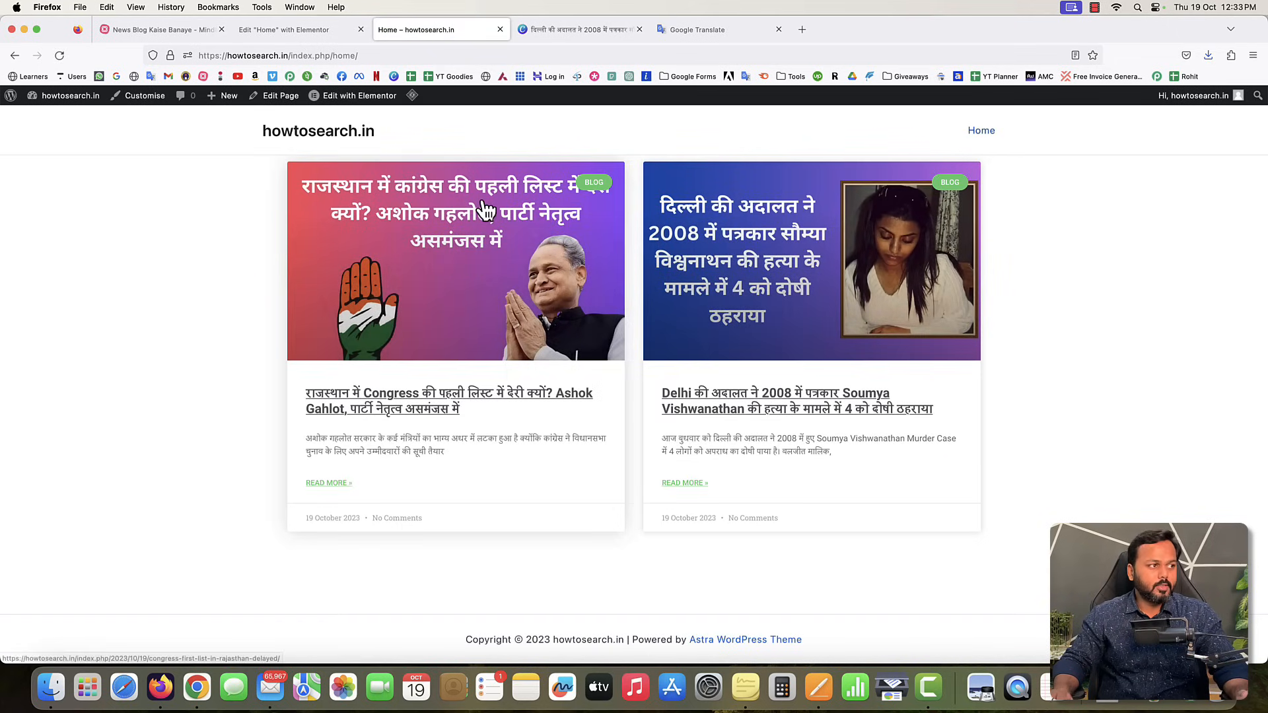
Step: Load the site's root address and compare the live front page with the Elementor editor
left_click_drag(286, 55, 391, 57)
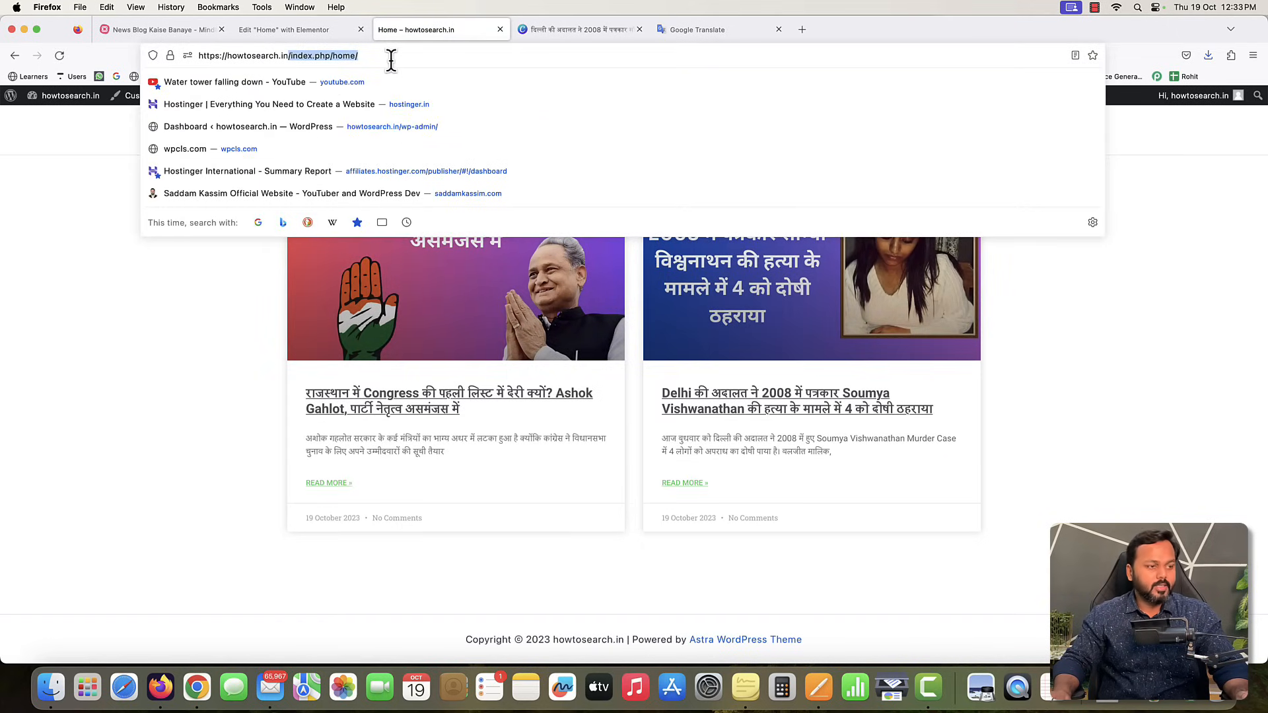
key("BackSpace")
key("Return")
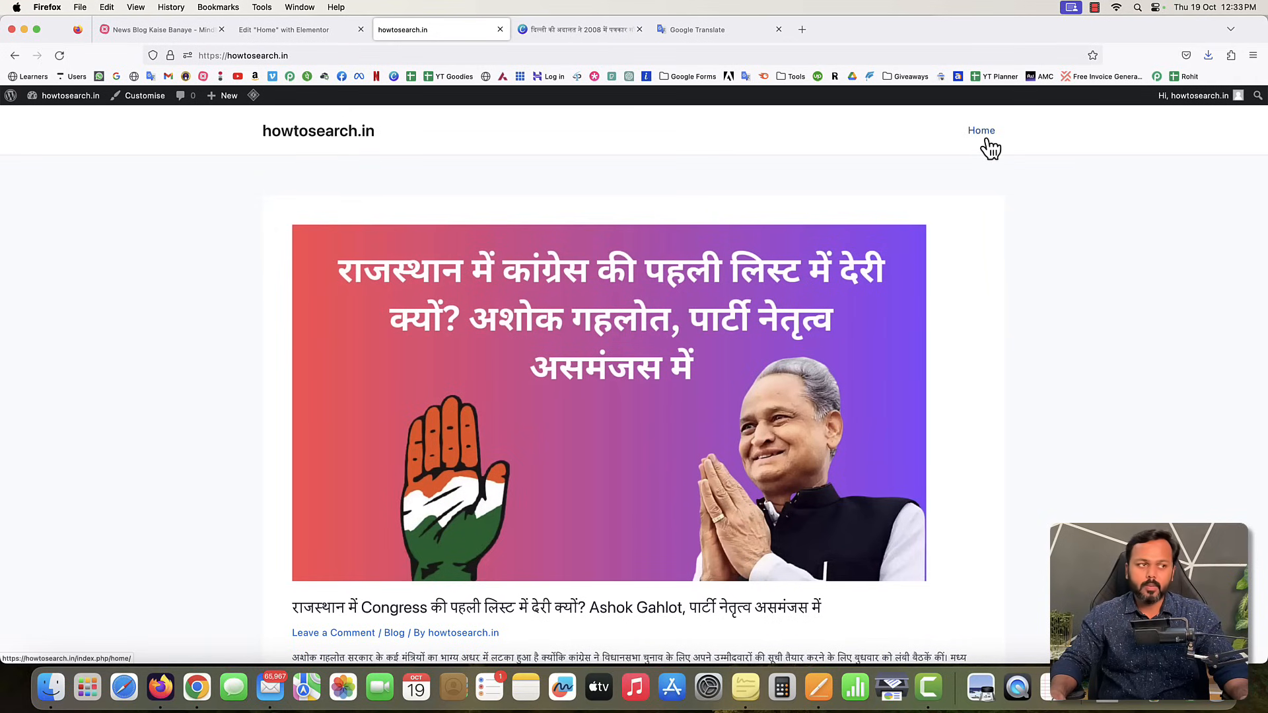
left_click(310, 30)
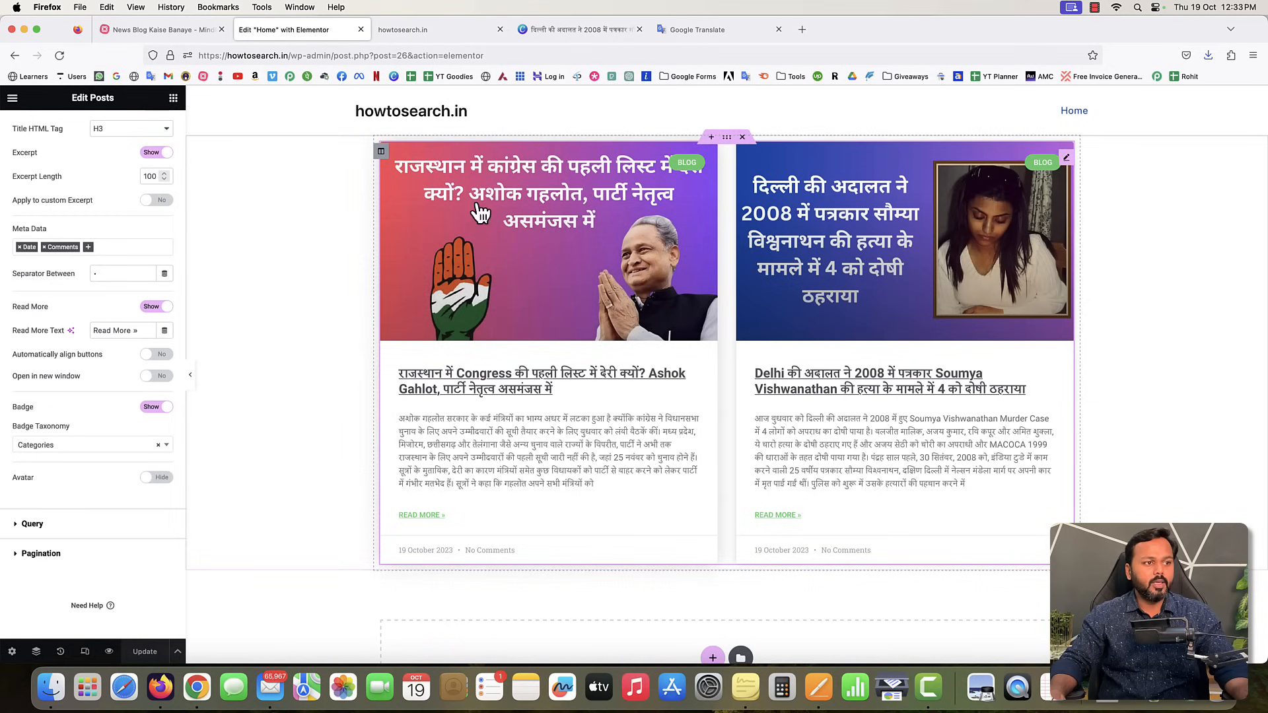
left_click(442, 30)
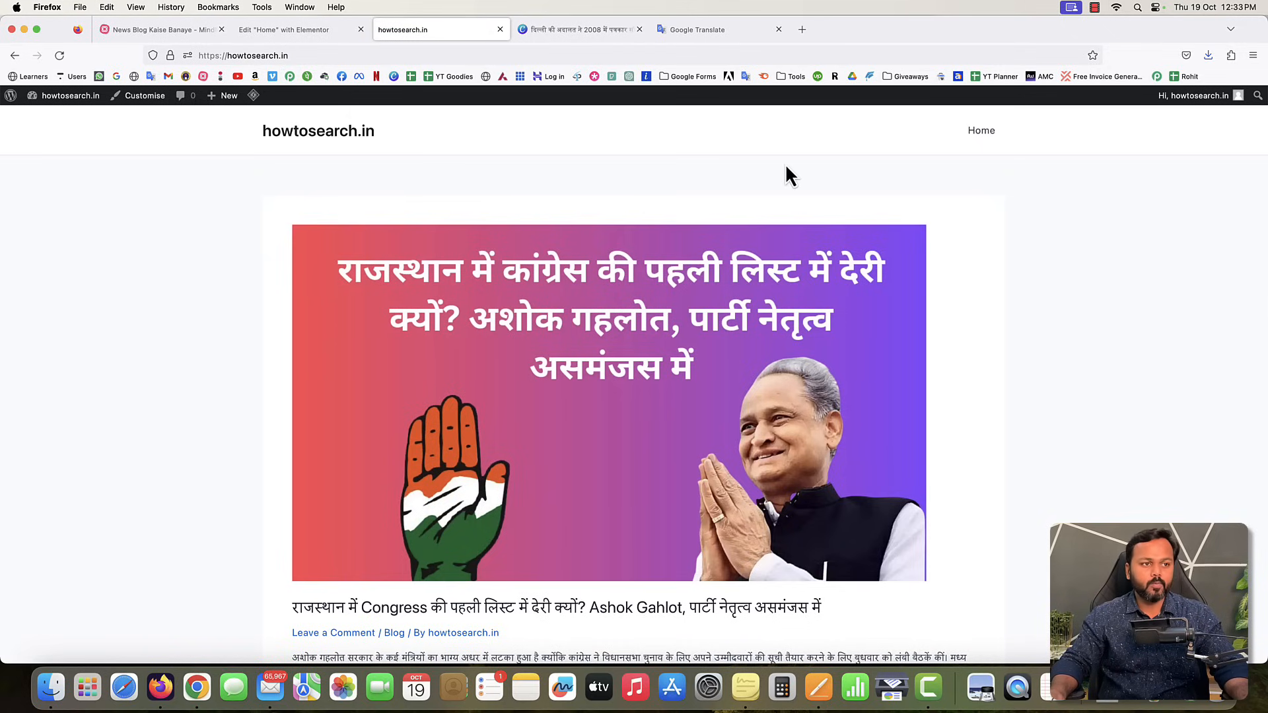
Step: Exit Elementor from its main menu back to the WordPress Edit Page screen for Home
left_click(325, 33)
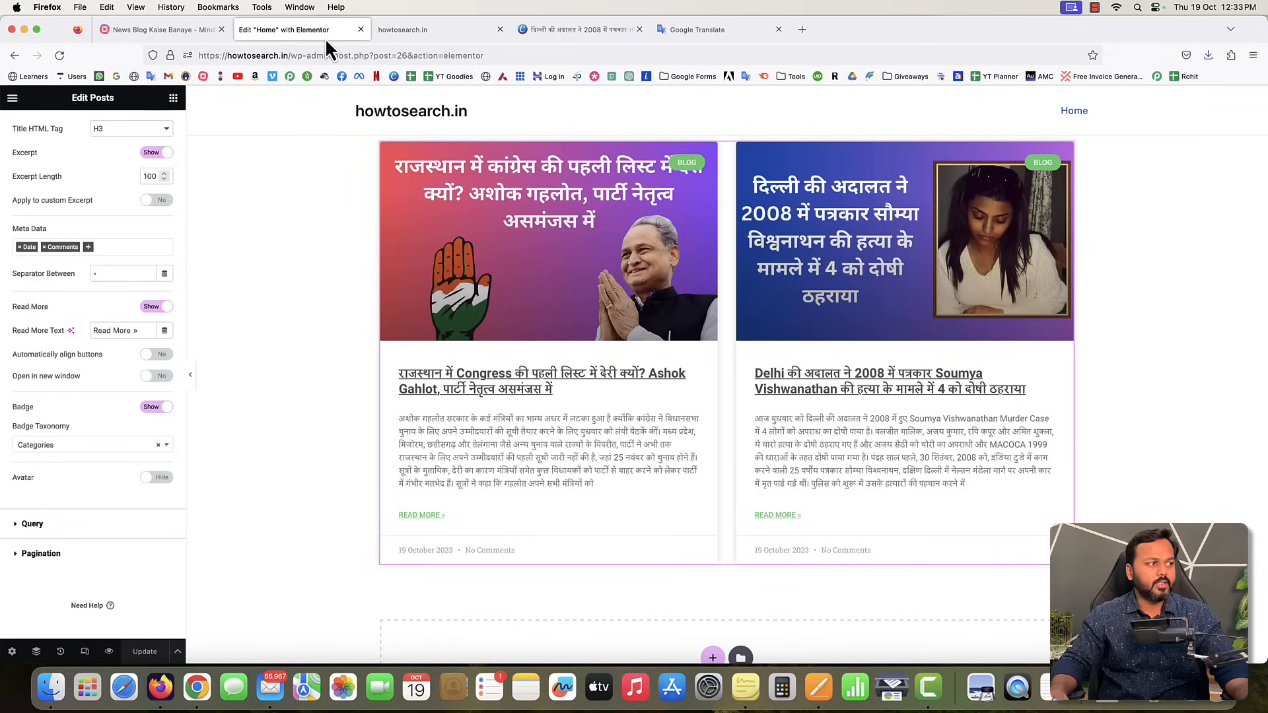
left_click(12, 98)
left_click(50, 314)
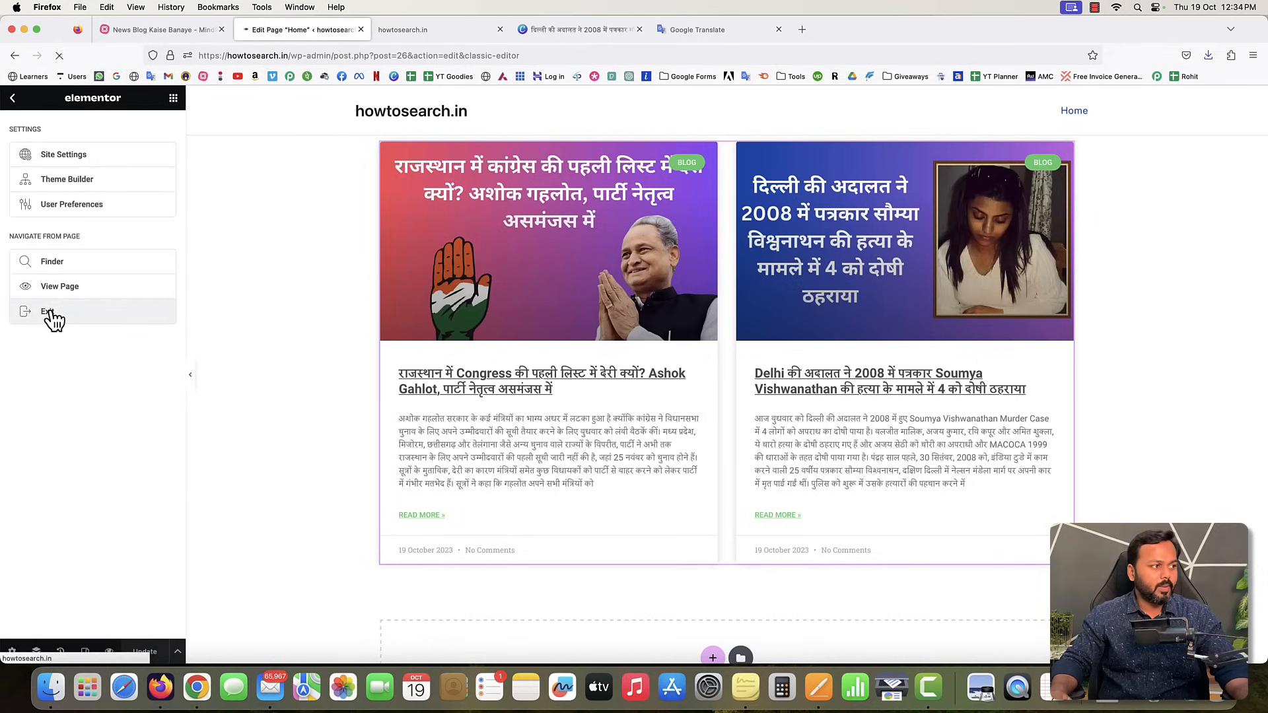
Step: In Reading Settings, make the homepage the static page 'Home' and save the changes
mouse_move(88, 360)
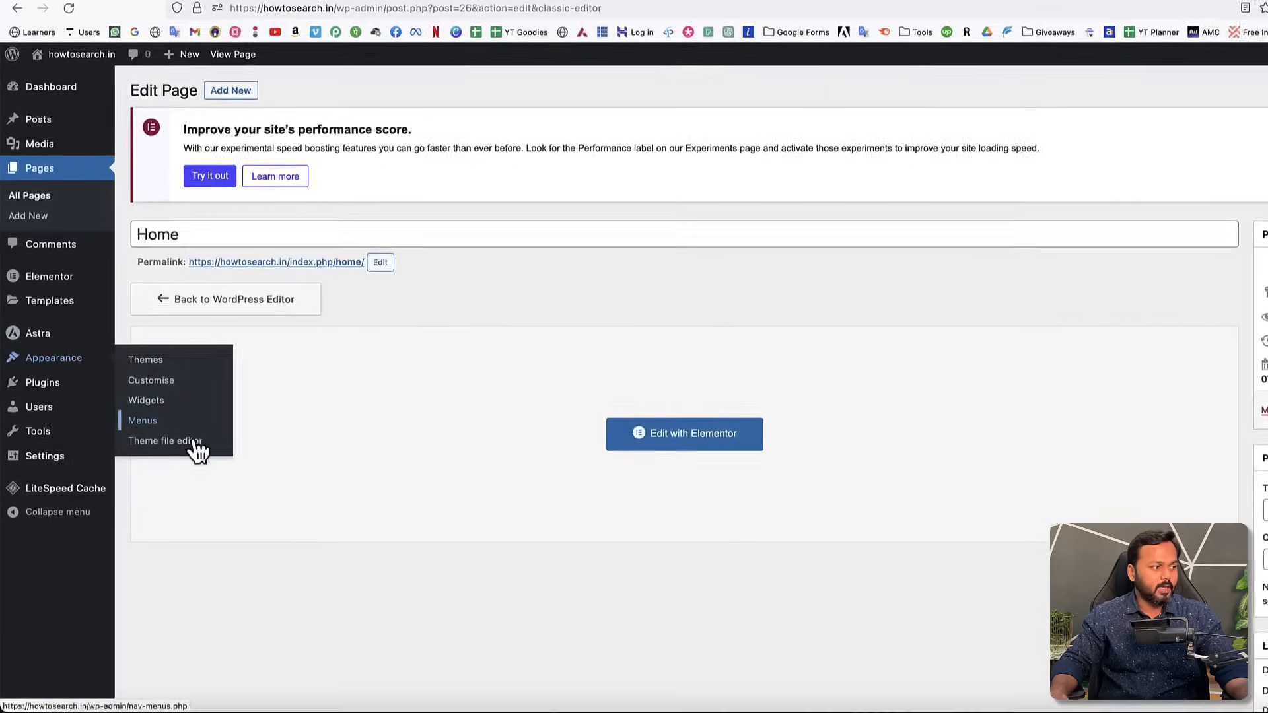
mouse_move(43, 462)
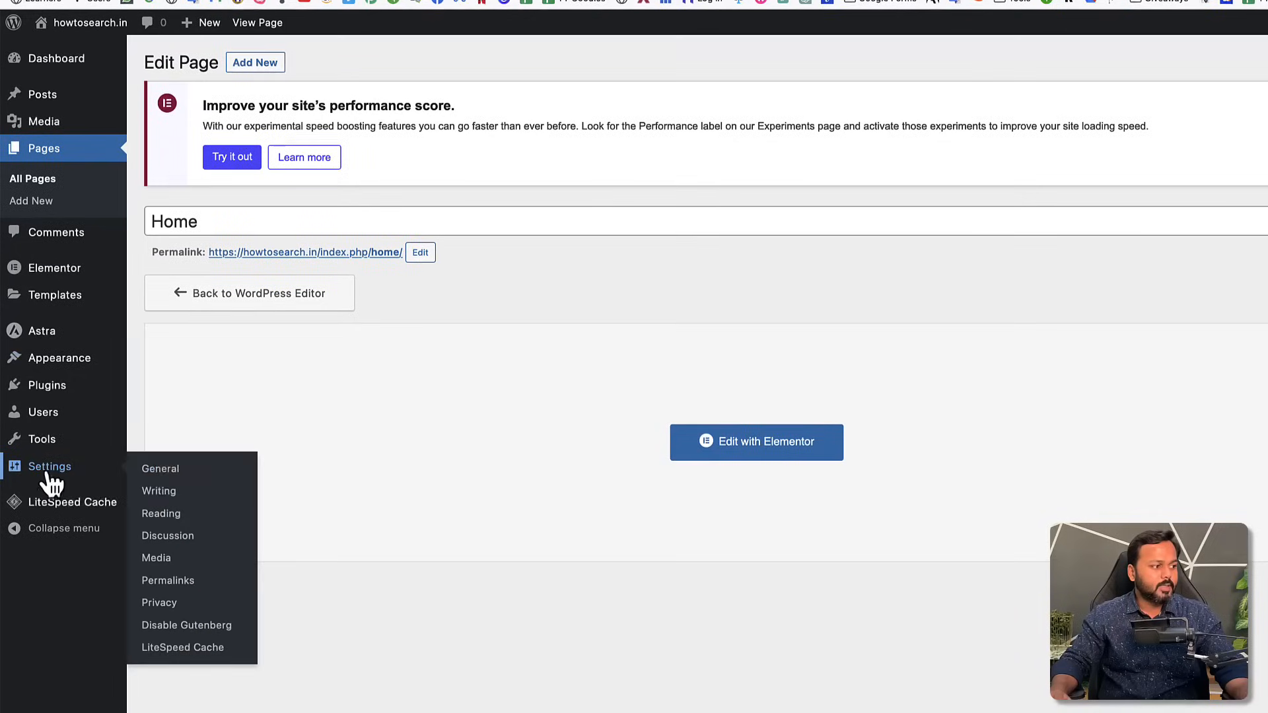
left_click(160, 521)
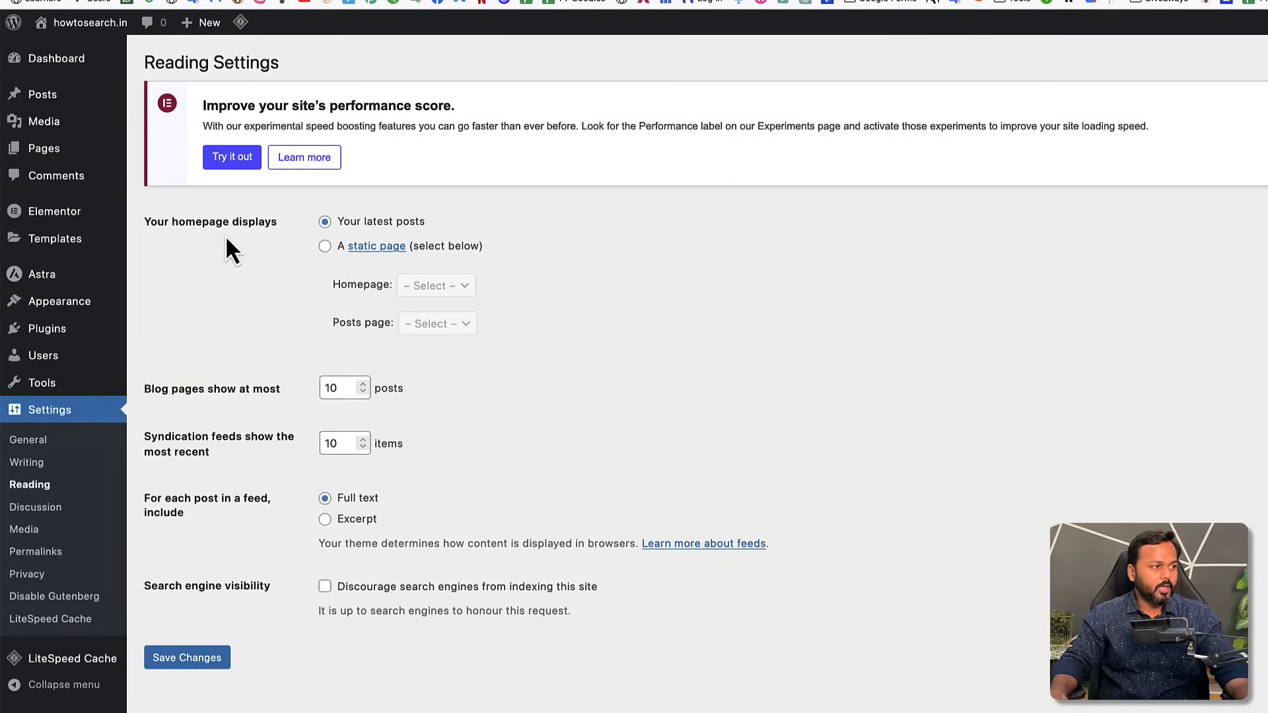
left_click_drag(145, 222, 273, 224)
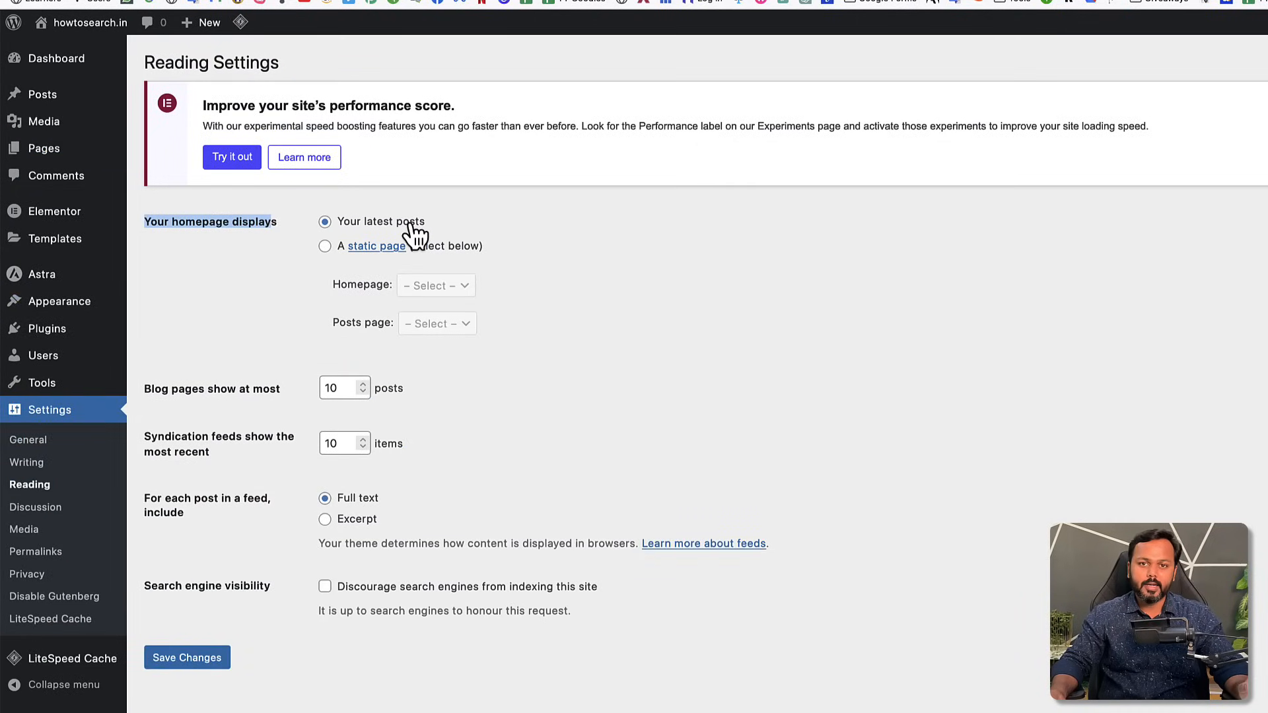
left_click(324, 247)
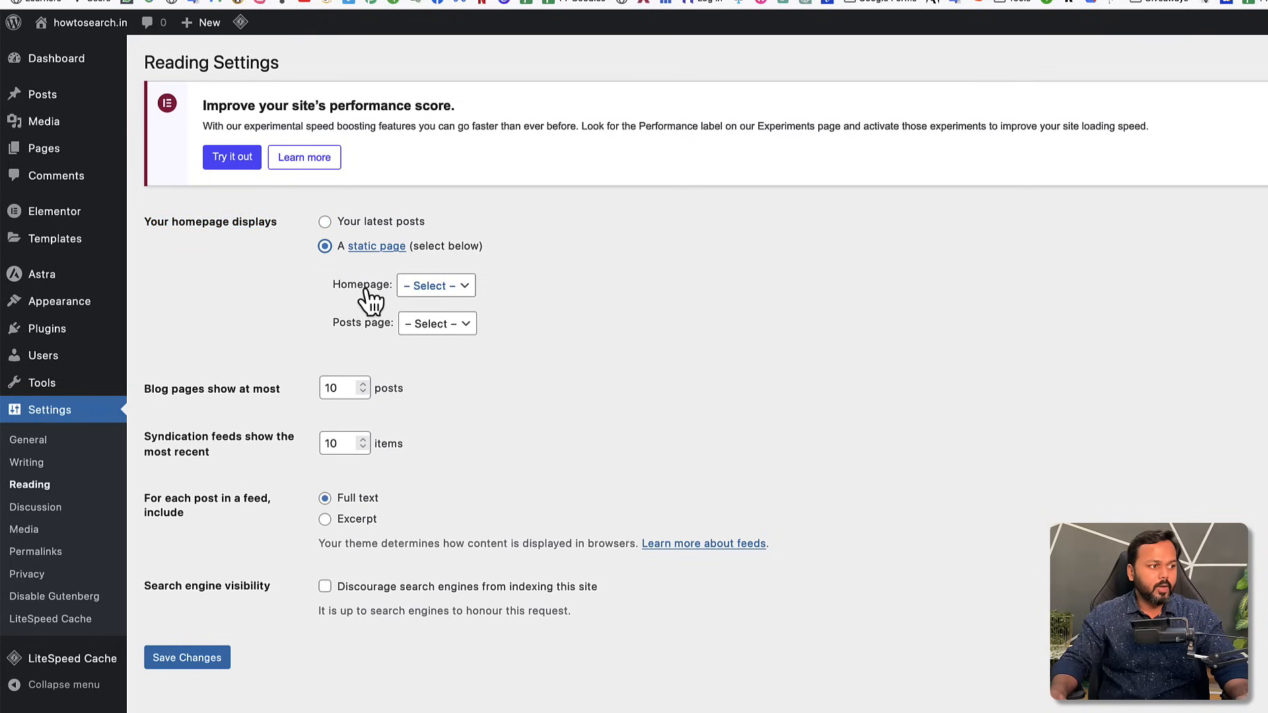
left_click(443, 297)
left_click(444, 300)
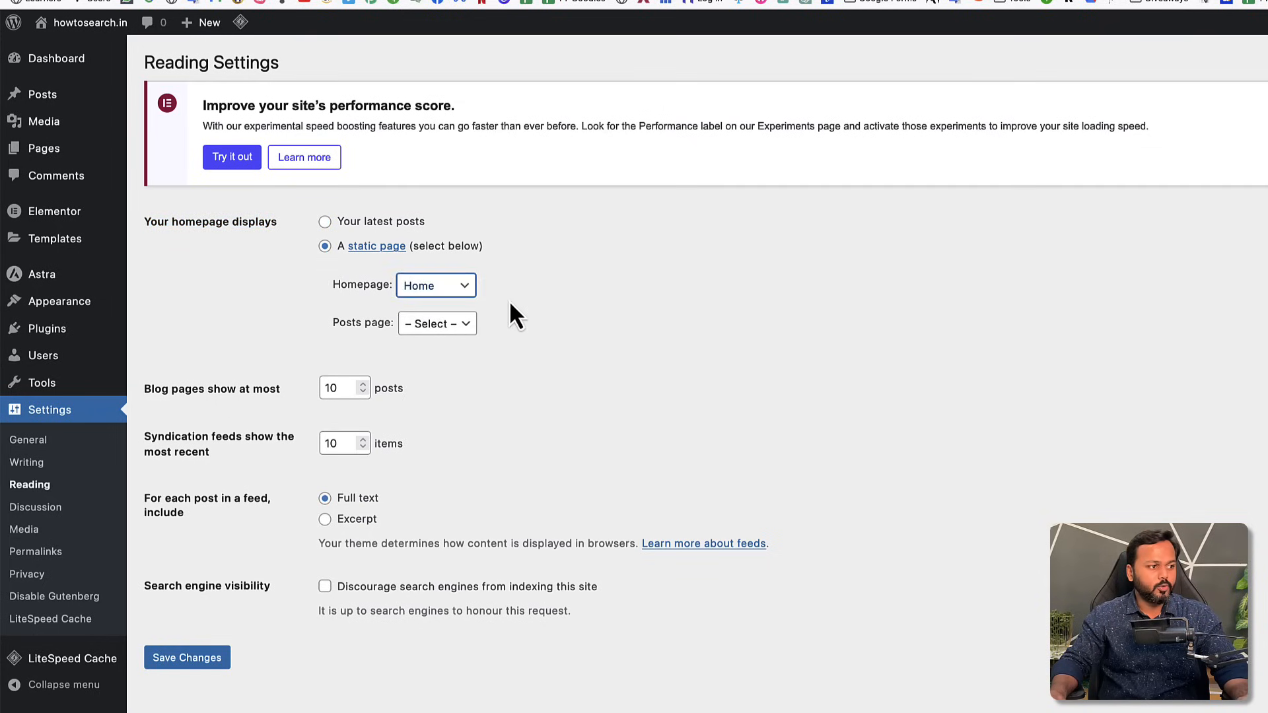
left_click(651, 299)
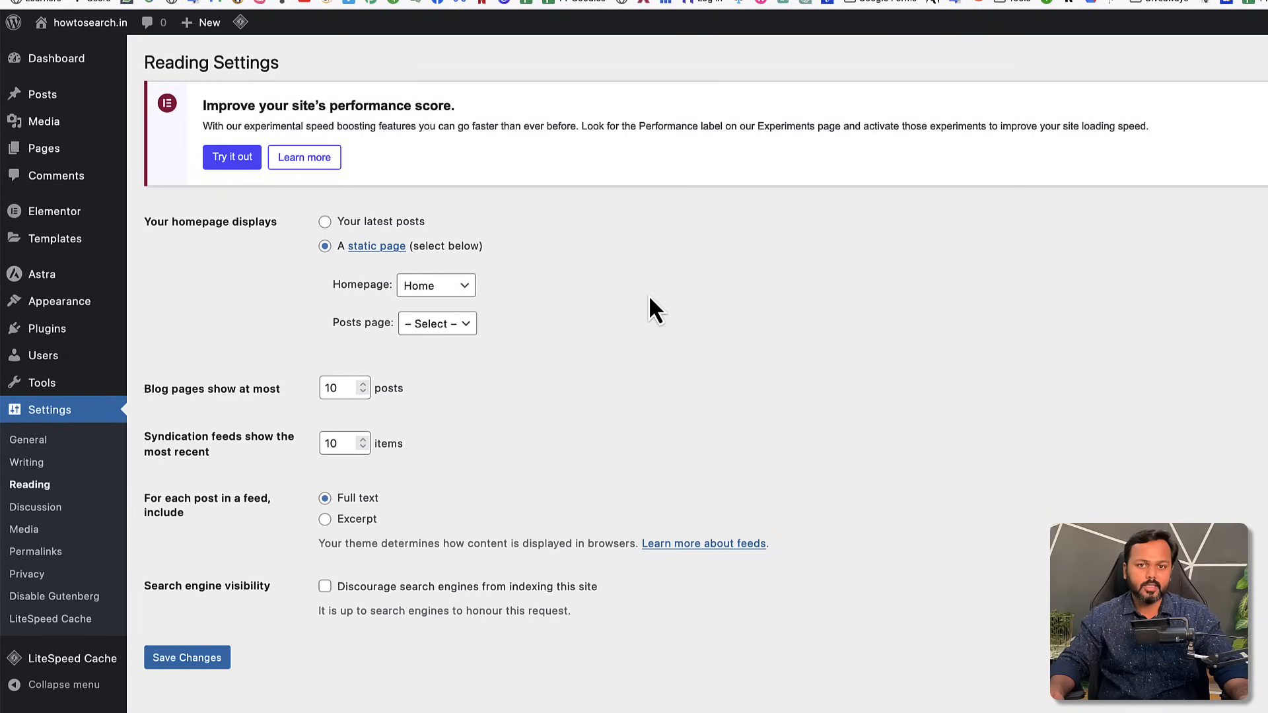
left_click(188, 659)
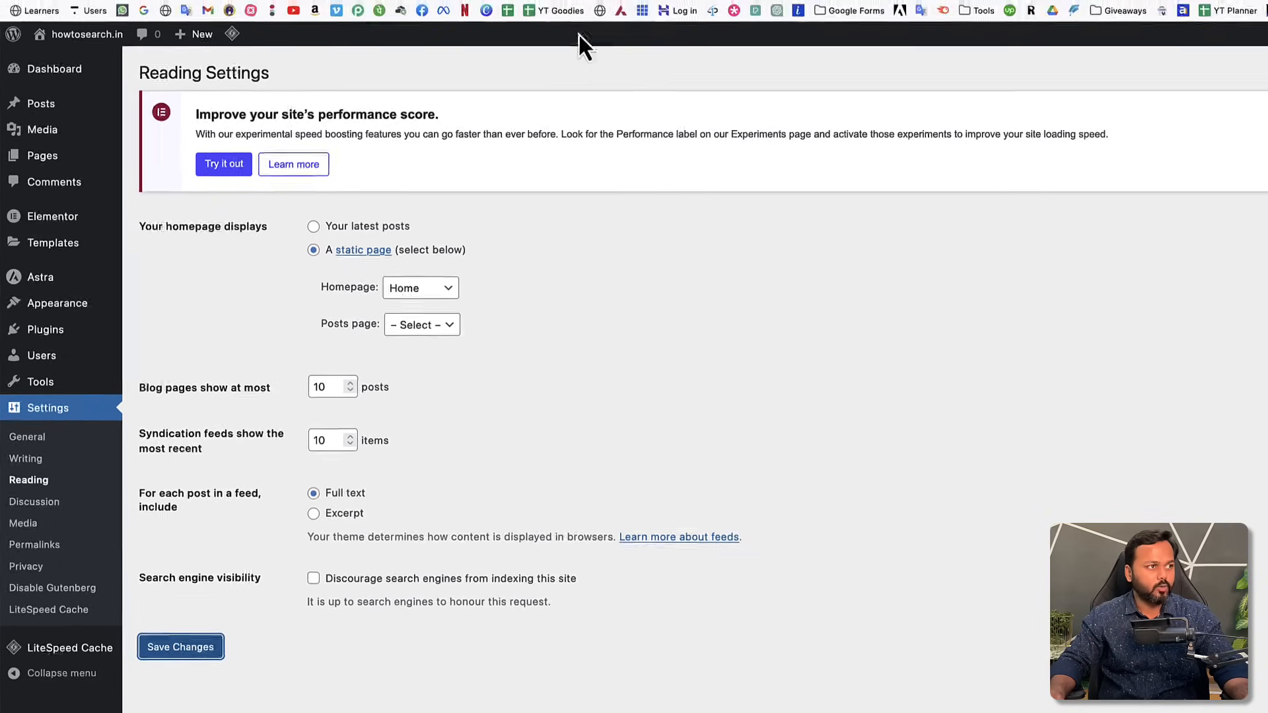
left_click(438, 29)
Step: Reload the site and purge all cache from the LiteSpeed admin-bar menu
left_click(294, 56)
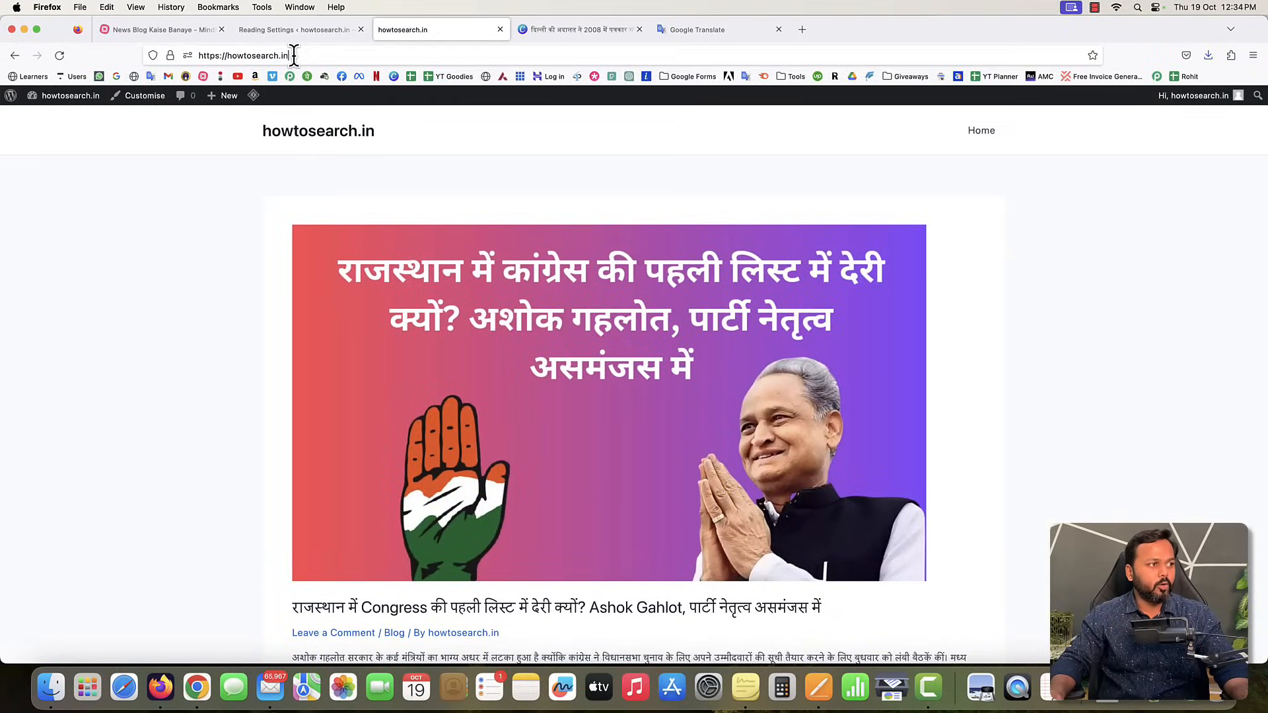
key("Return")
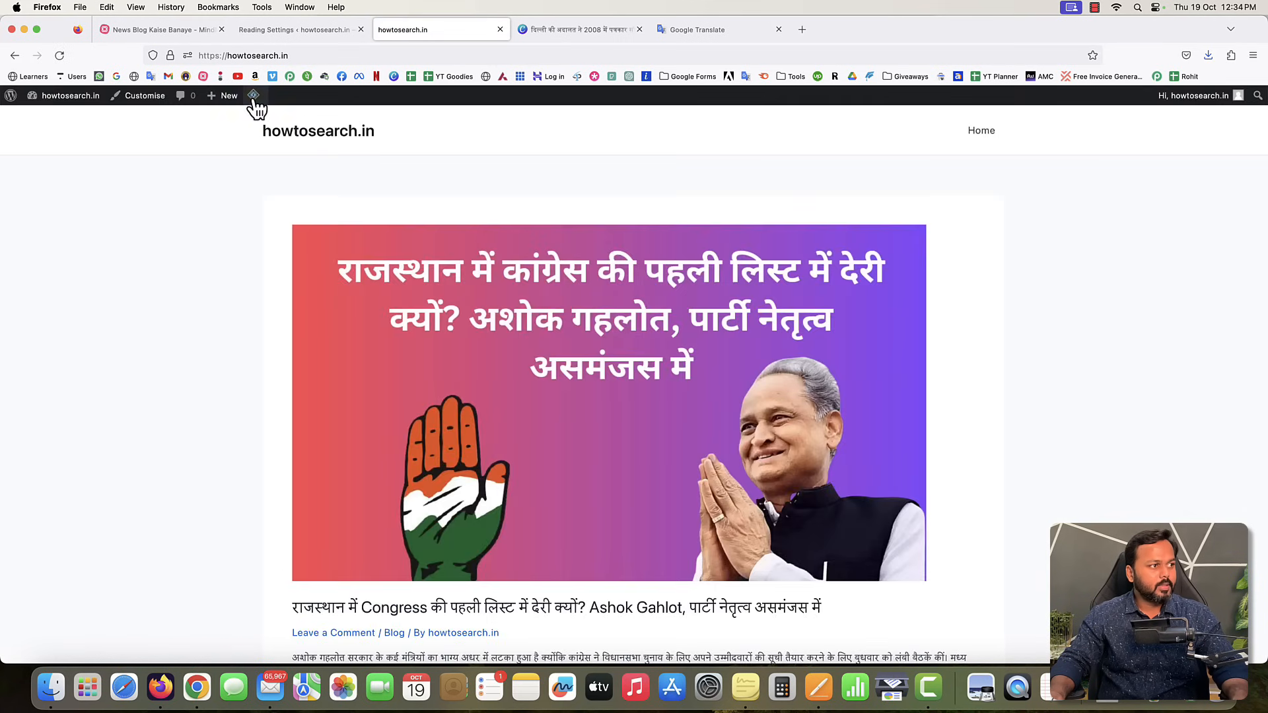
mouse_move(253, 97)
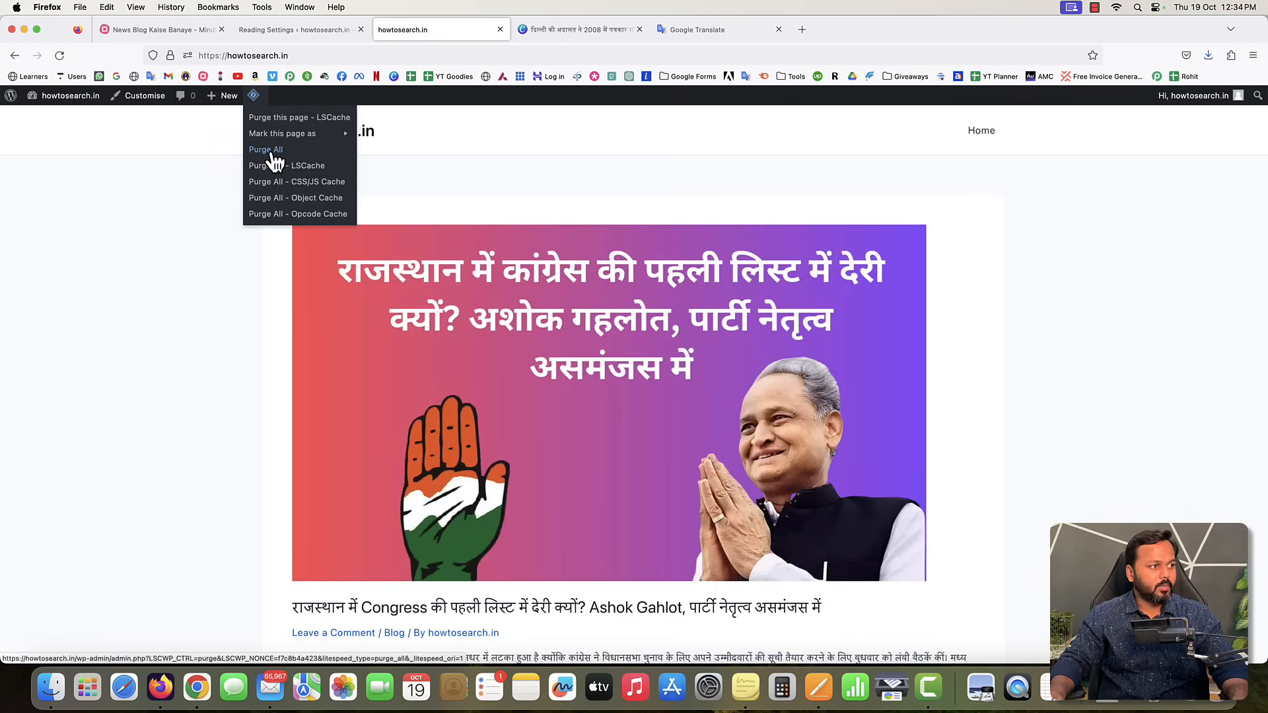
left_click(270, 152)
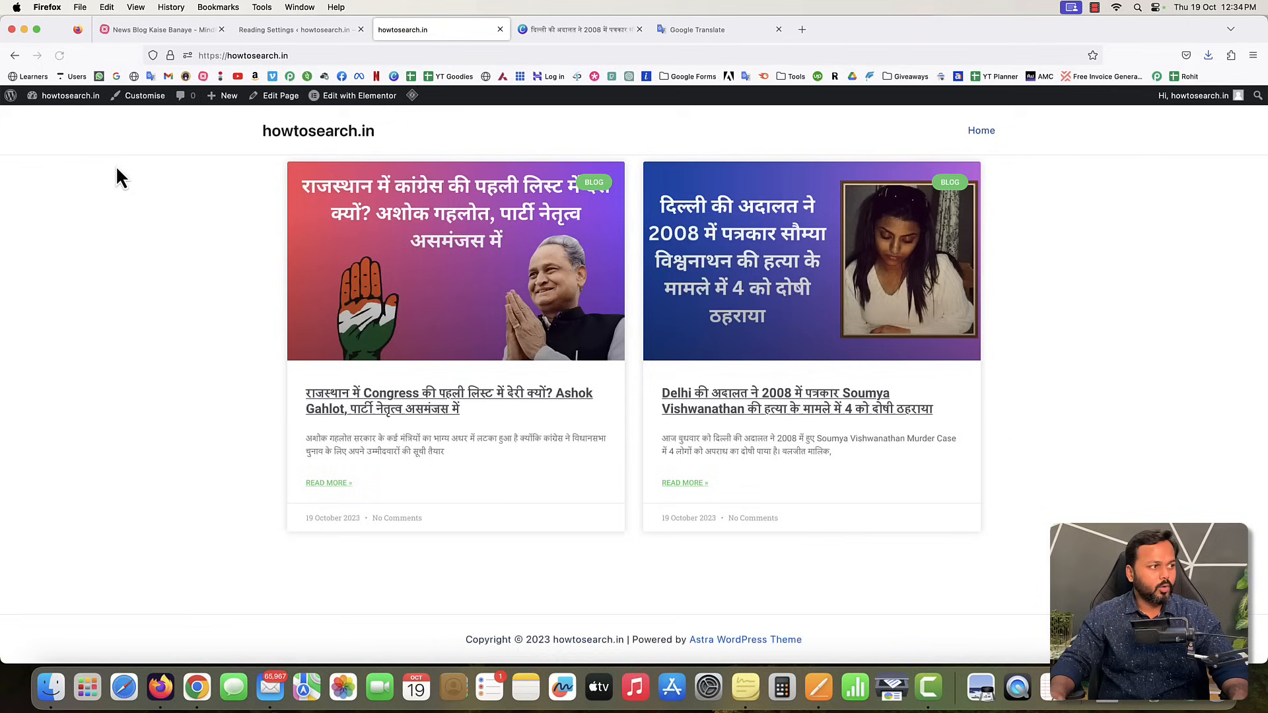
Step: Reload the homepage to see the two-card news grid, then return to the News Blog Kaise Banaye mind map
left_click(288, 55)
left_click_drag(288, 55, 209, 56)
key("Return")
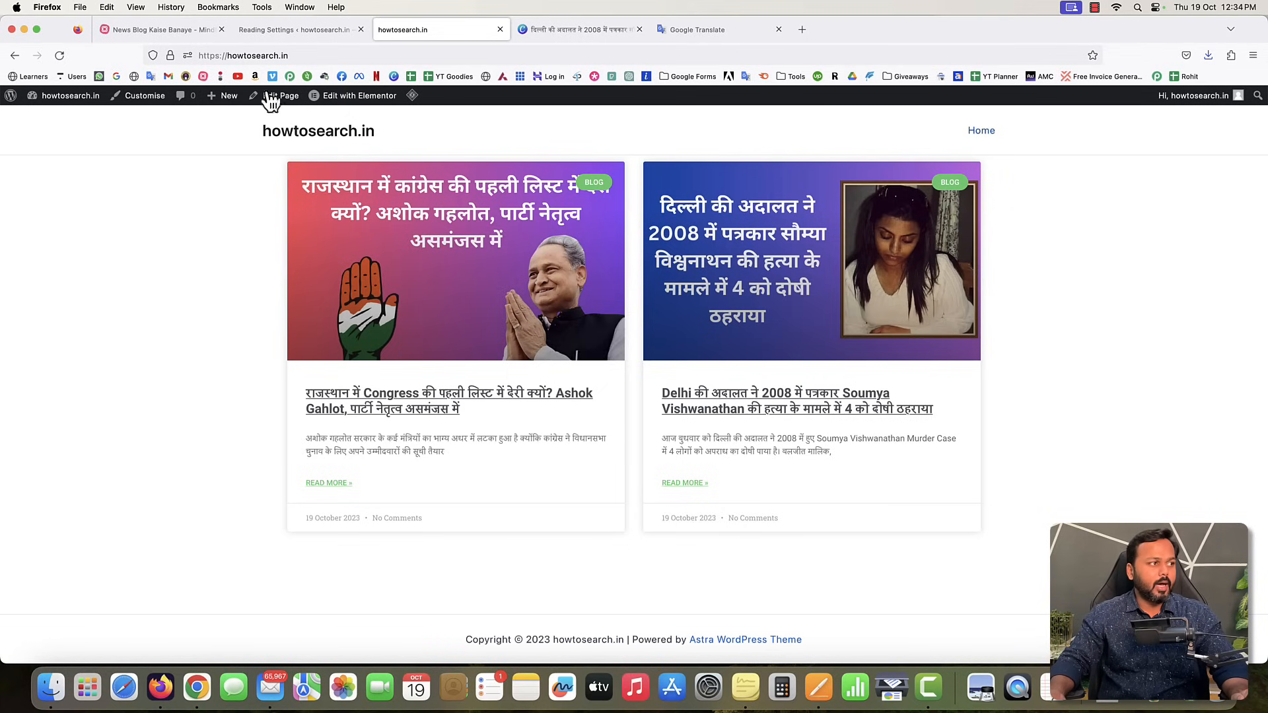
left_click(170, 30)
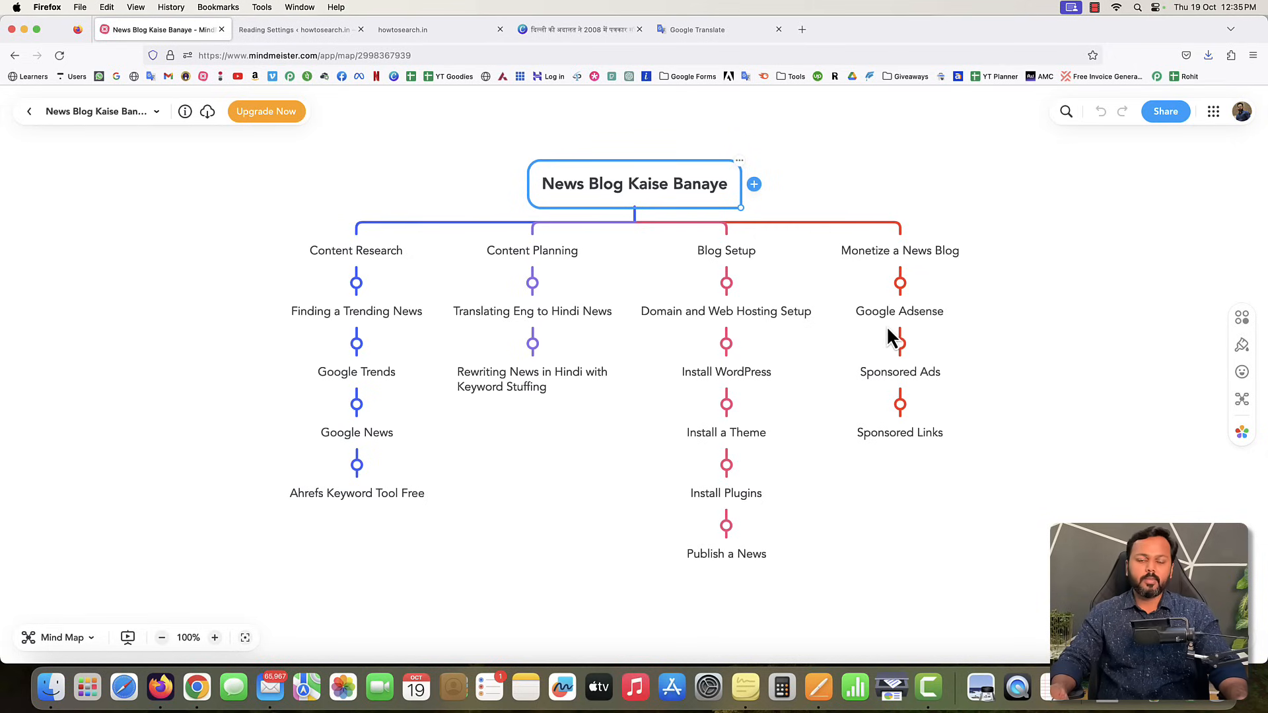
left_click(388, 31)
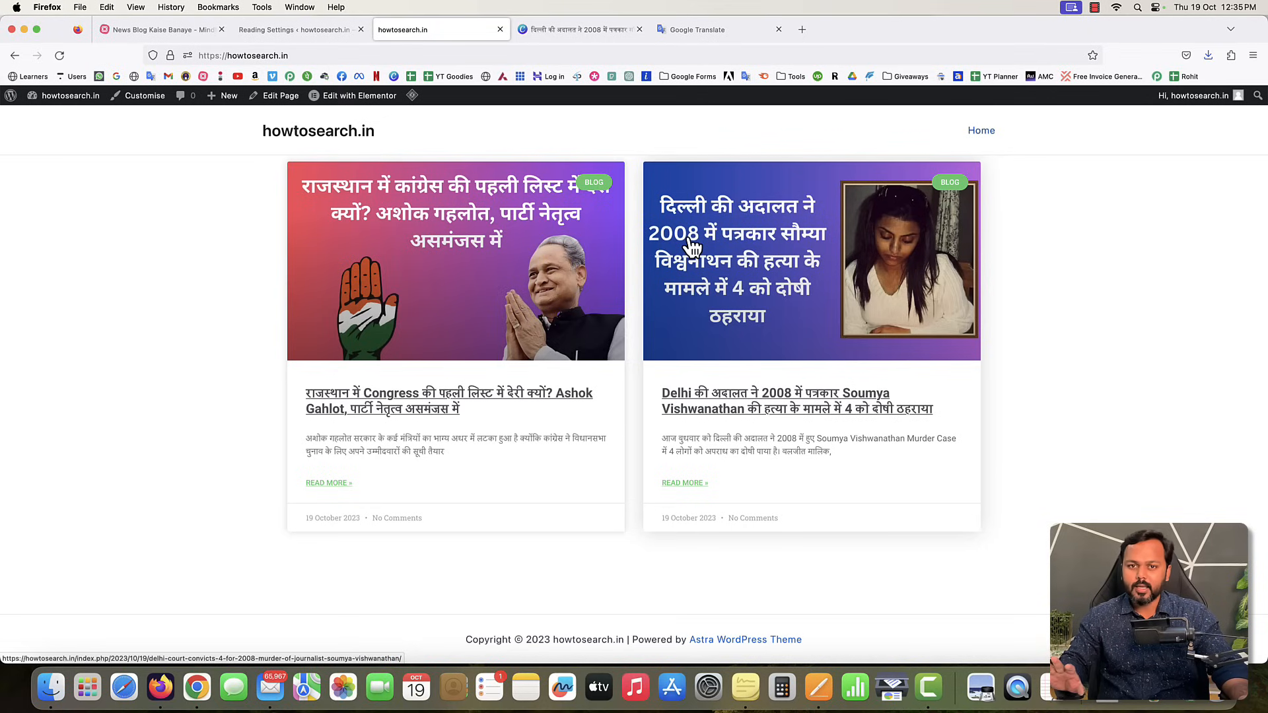
left_click(143, 28)
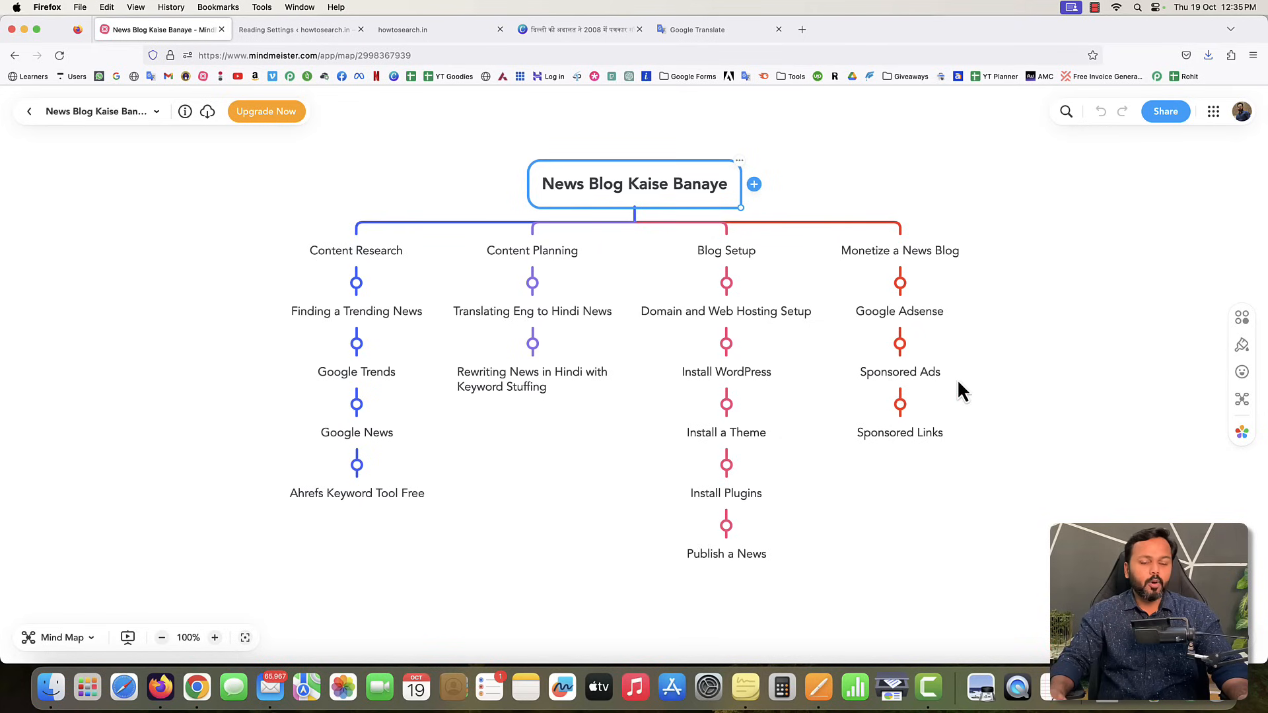
left_click(422, 31)
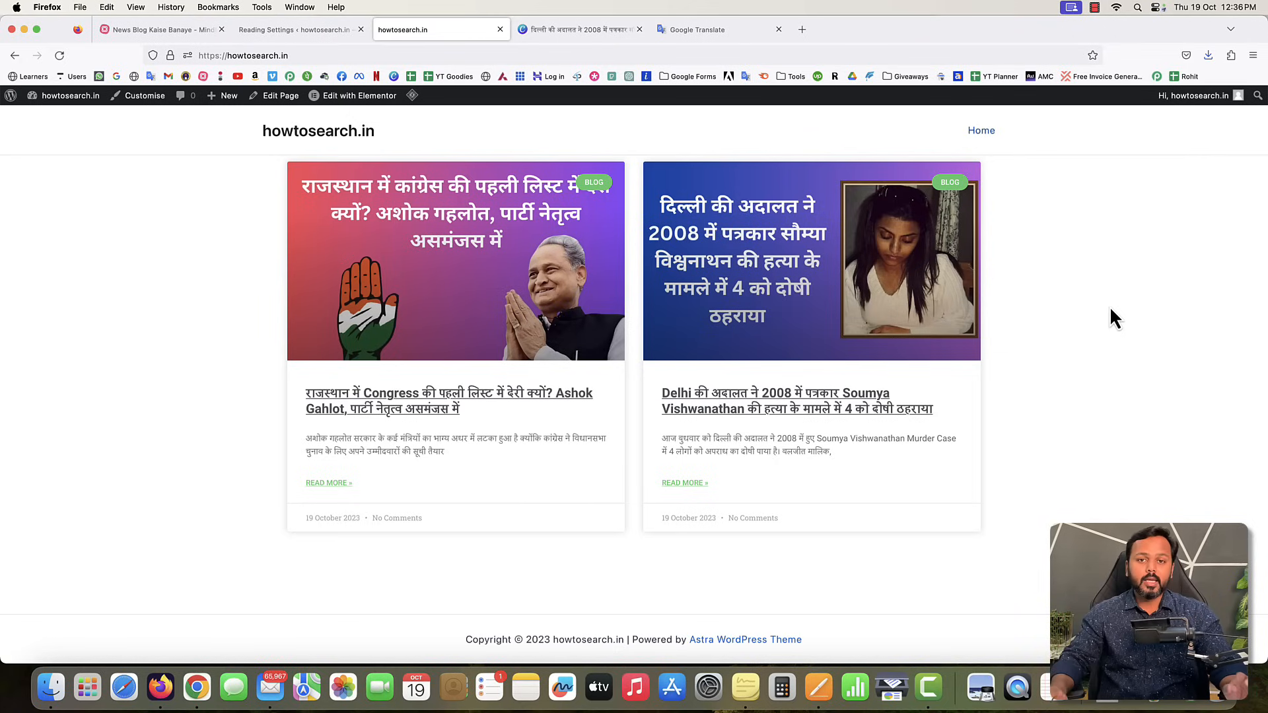
left_click(163, 31)
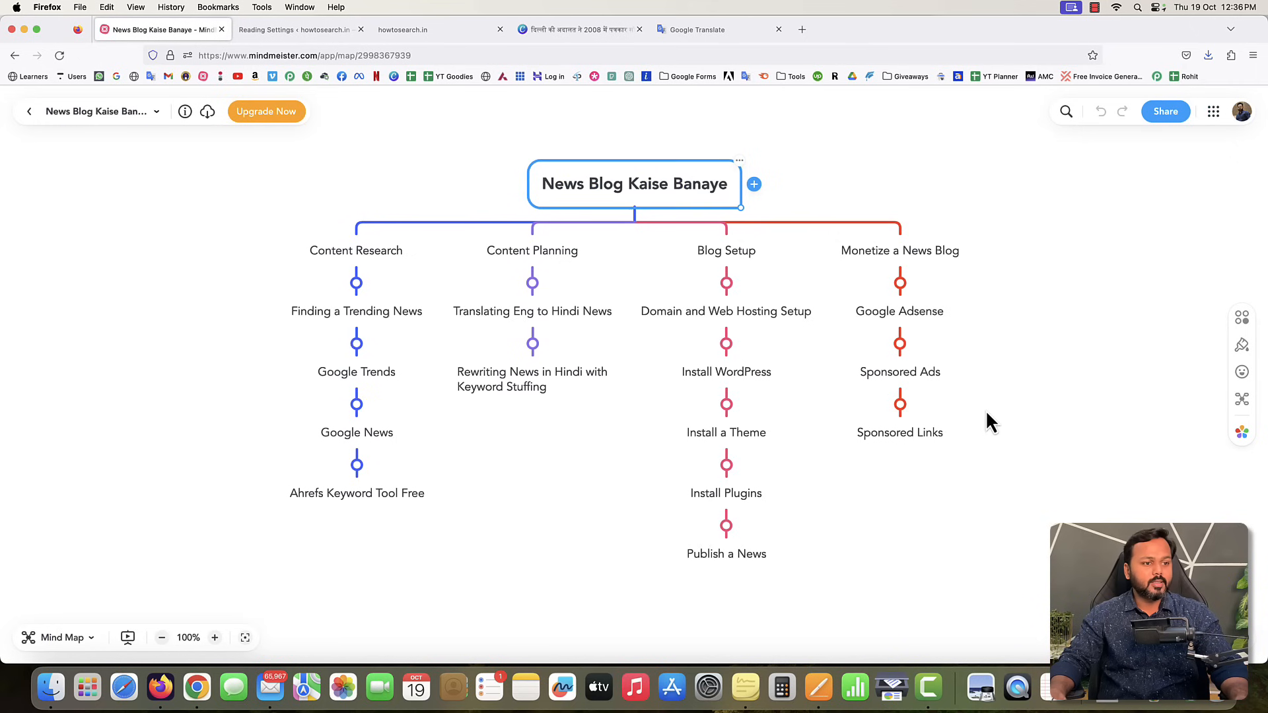
left_click(406, 31)
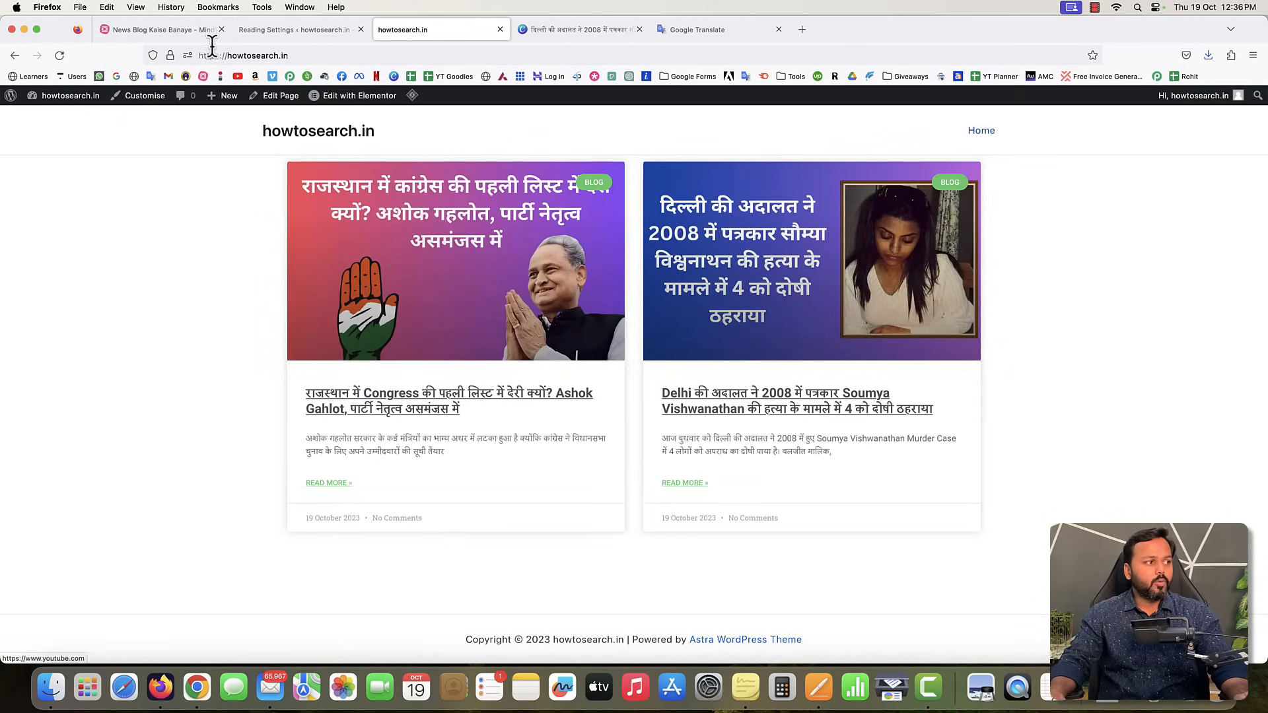
left_click(132, 29)
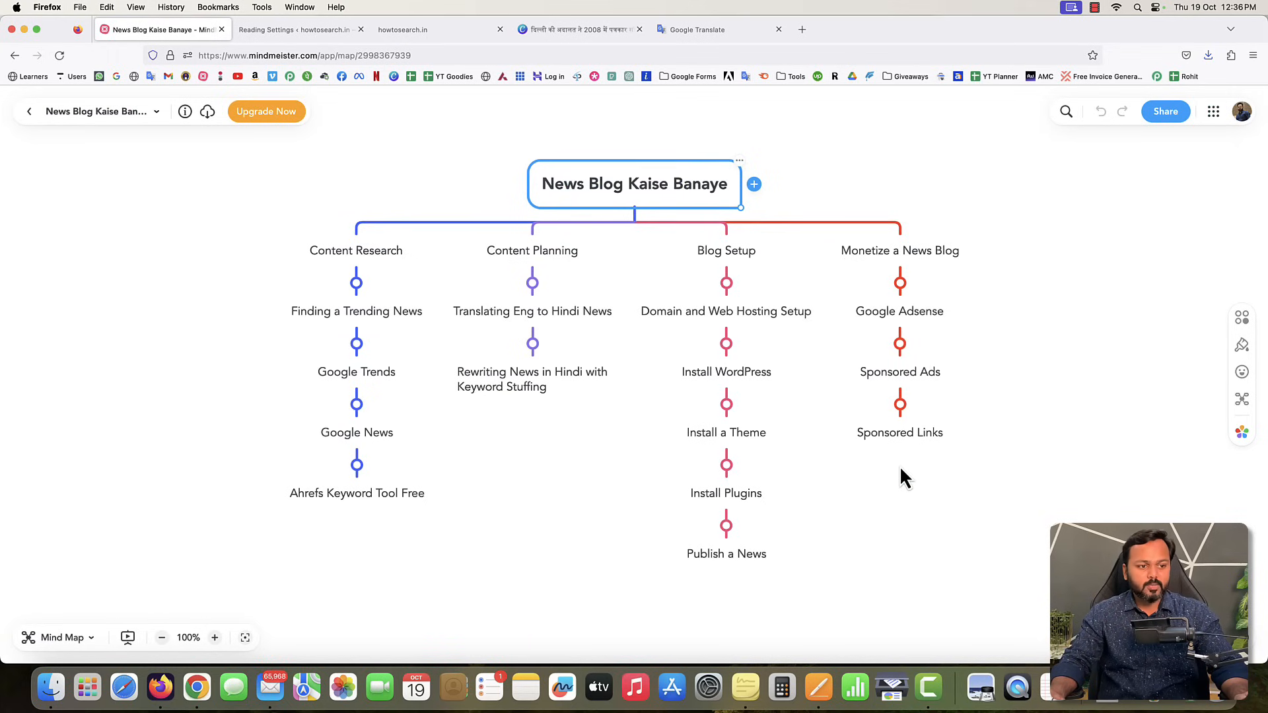